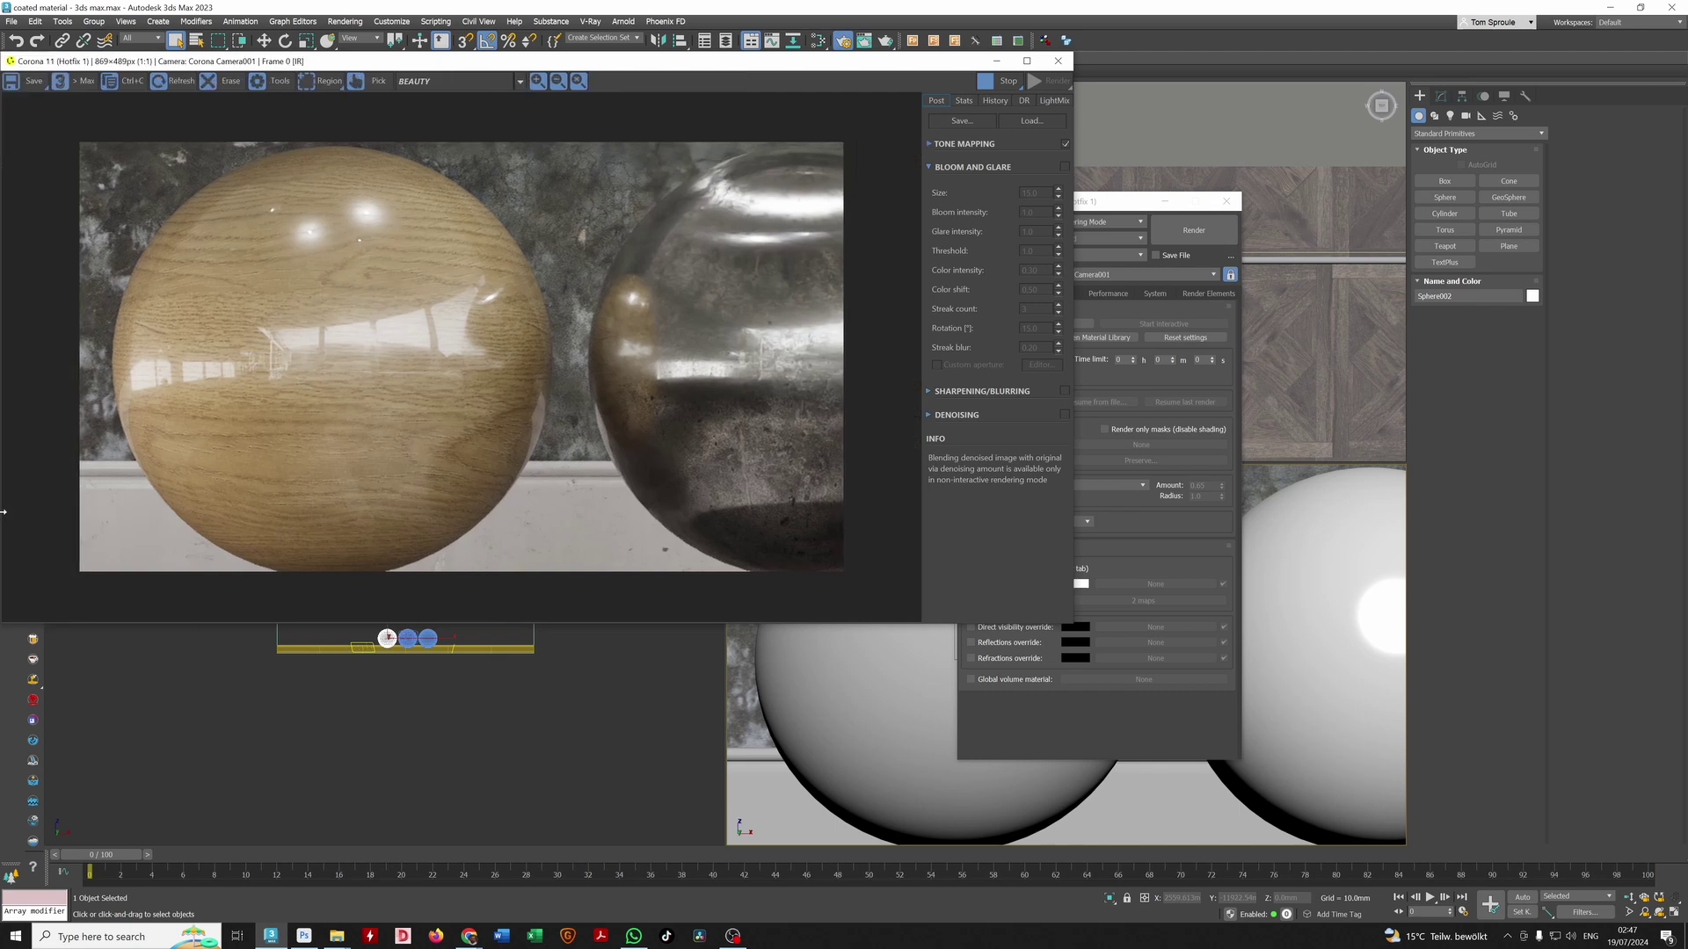
Step: Open the Slate Material Editor and arrange it together with the Corona render window
left_click_drag(588, 66, 679, 212)
left_click(818, 40)
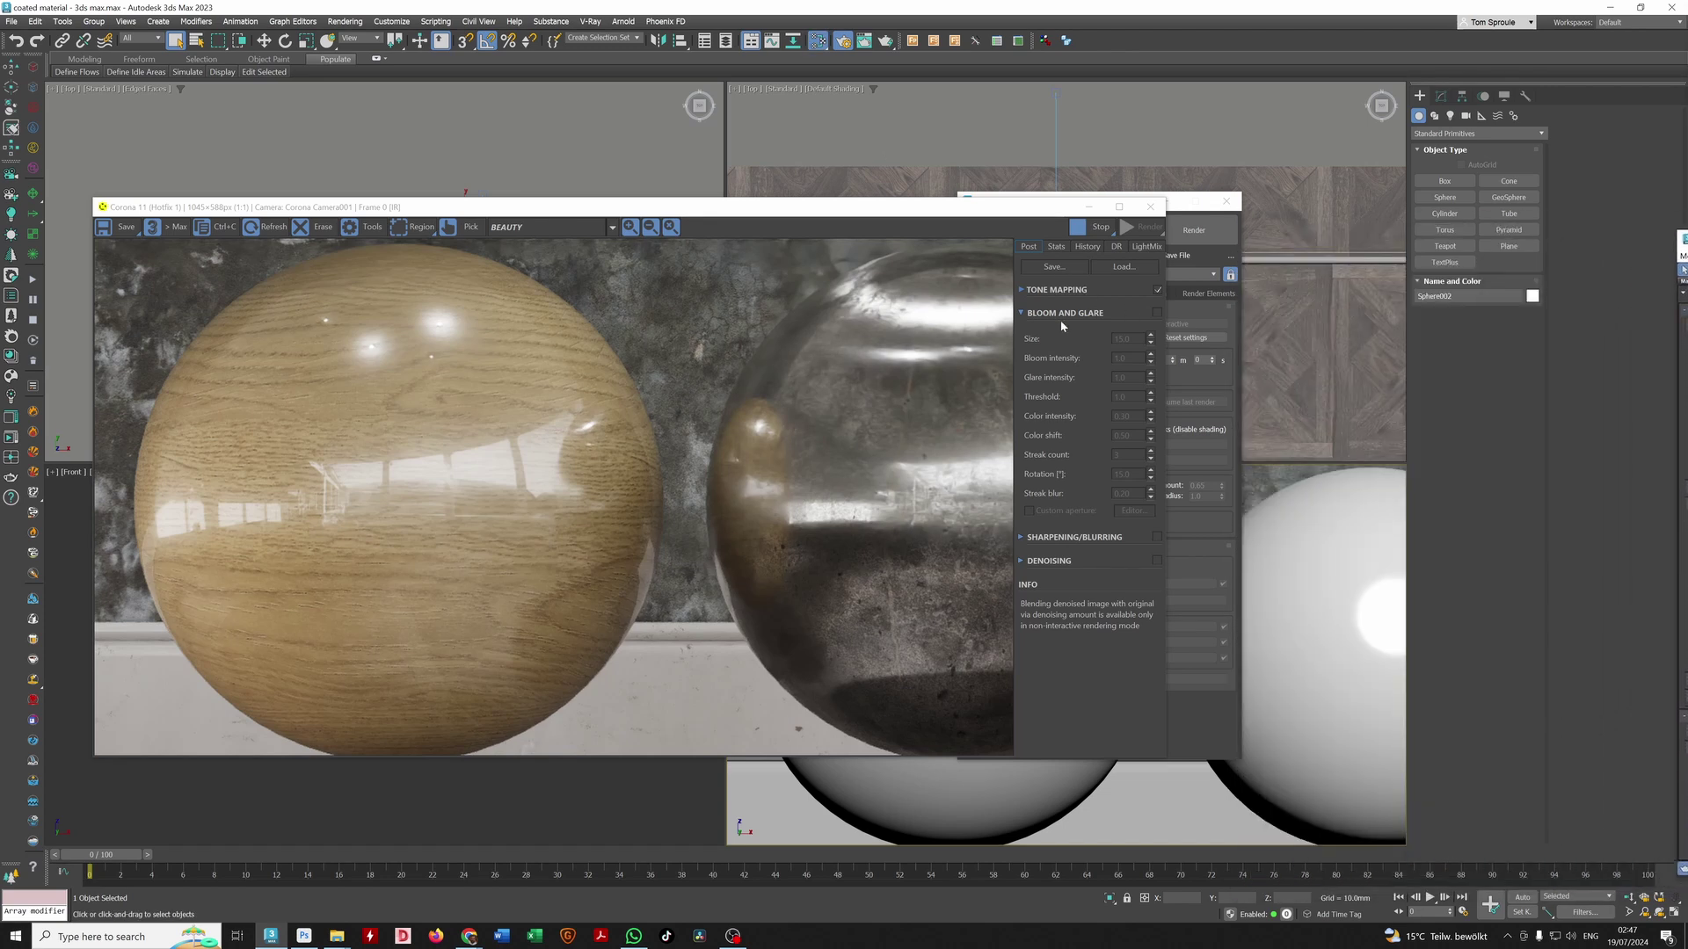
left_click_drag(879, 206, 858, 110)
left_click_drag(1685, 239, 260, 159)
Step: Inspect the layered wood material's node graph and open the parameters of its base wood material
middle_click_drag(647, 370, 821, 708)
middle_click_drag(829, 363, 640, 298)
middle_click_drag(941, 523, 960, 573)
scroll(890, 456, "down", 1)
middle_click_drag(888, 455, 912, 565)
left_click_drag(599, 445, 587, 416)
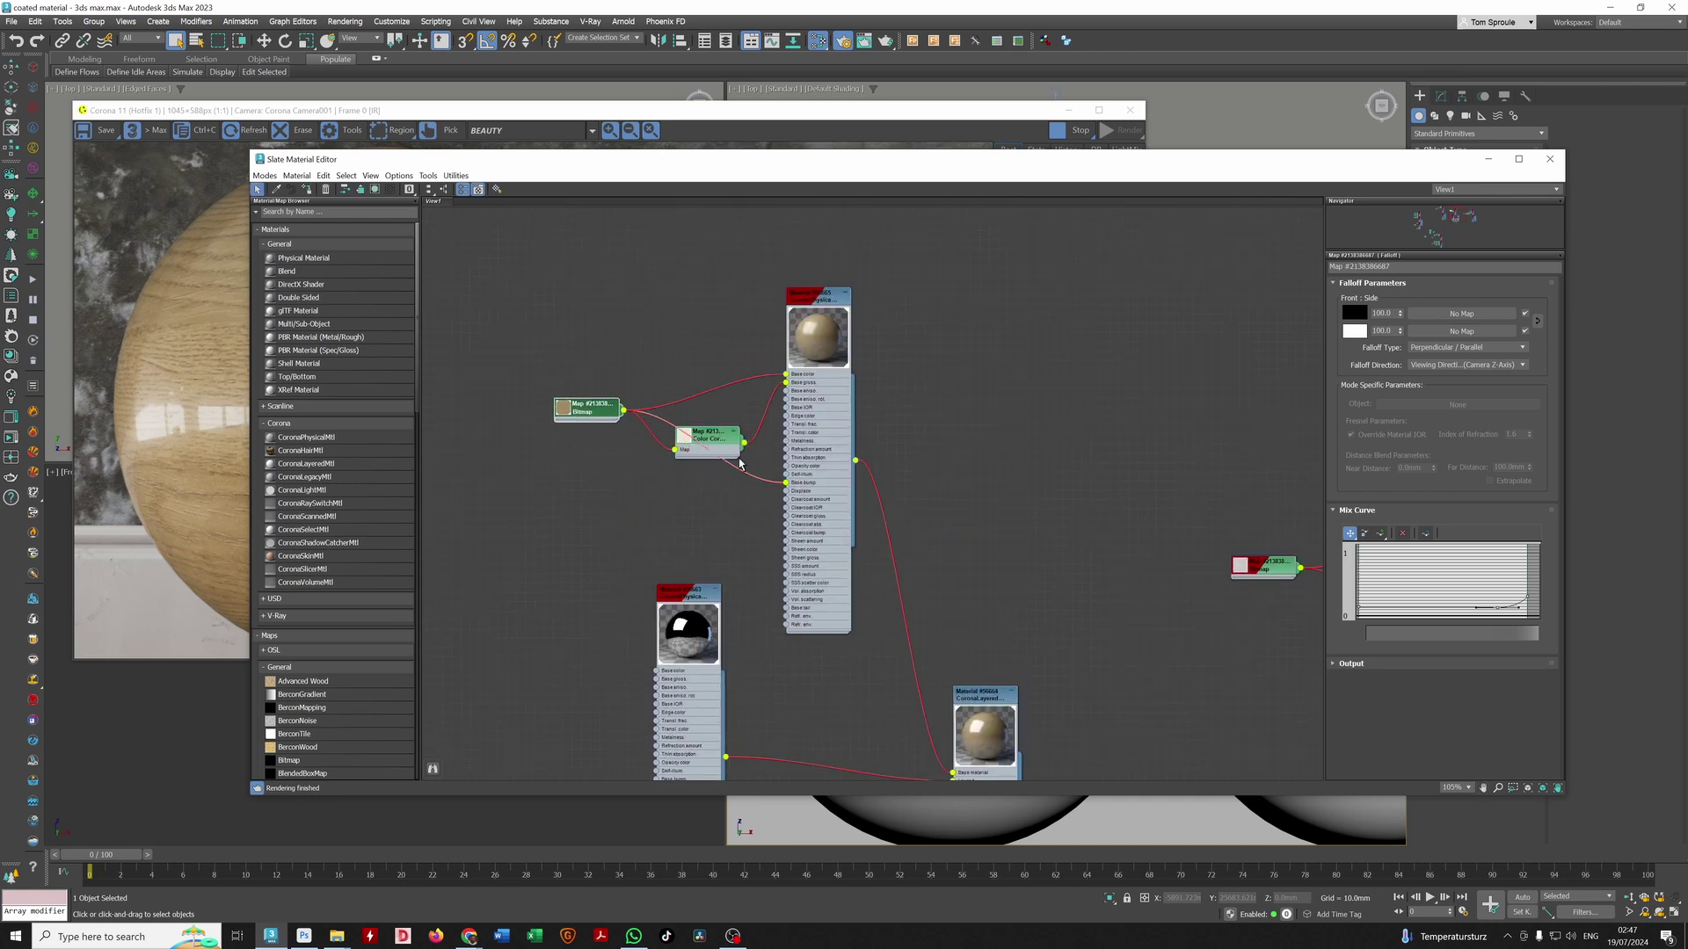
middle_click_drag(887, 534, 863, 482)
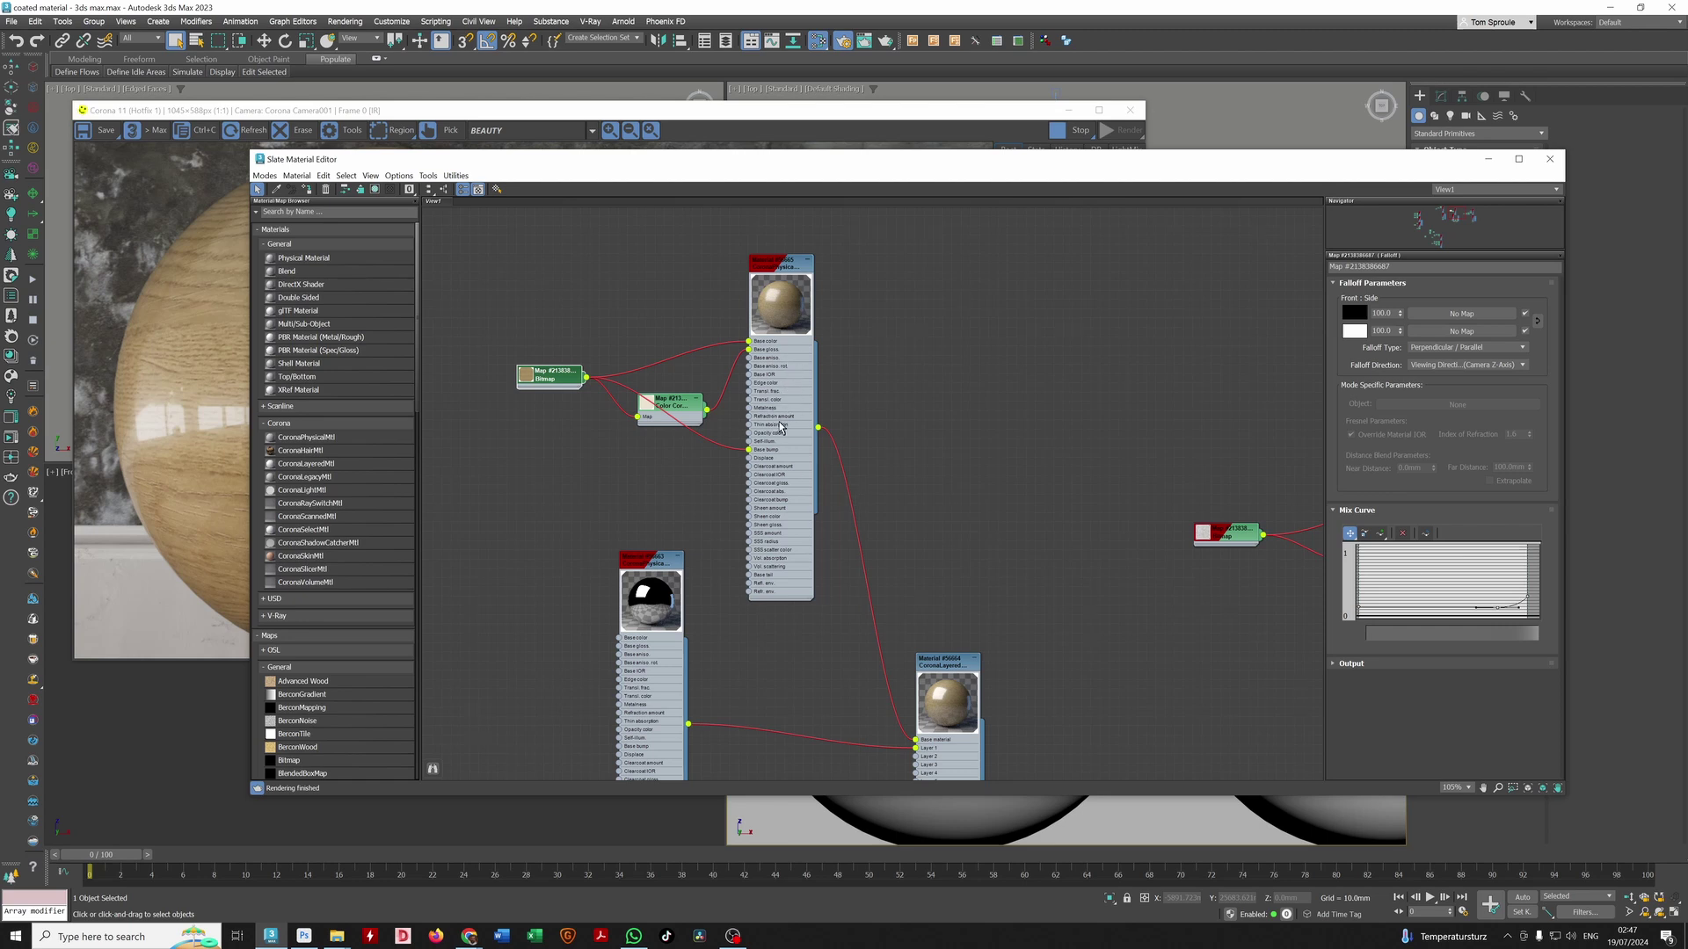
left_click_drag(799, 166, 835, 113)
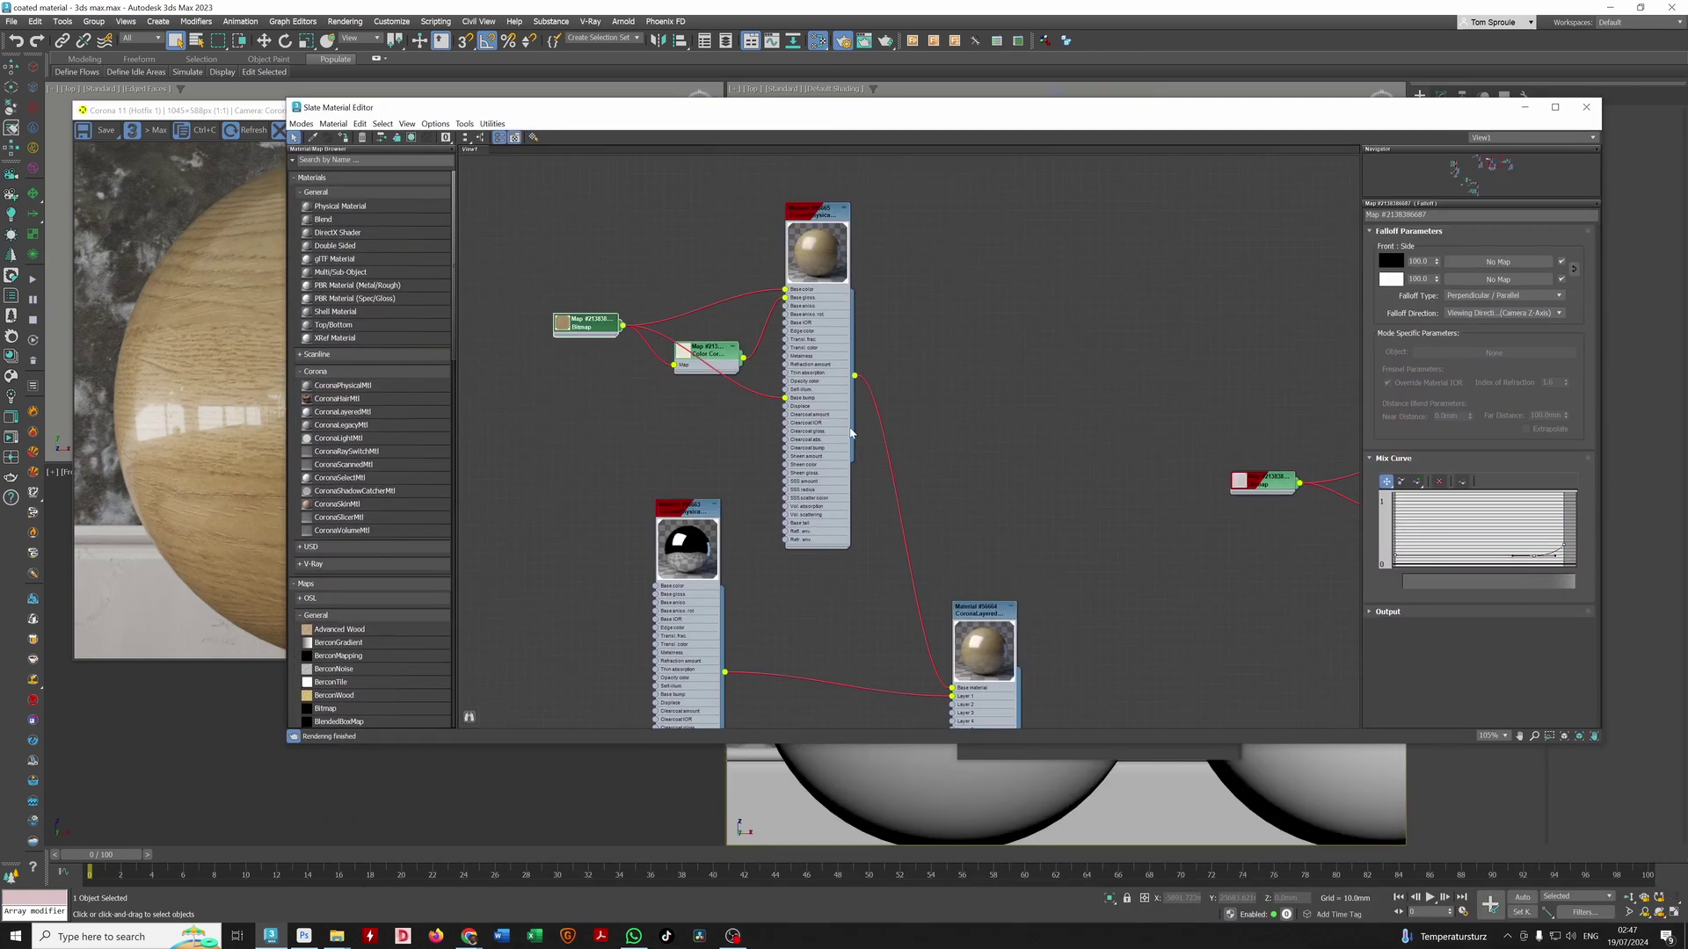
double_click(815, 385)
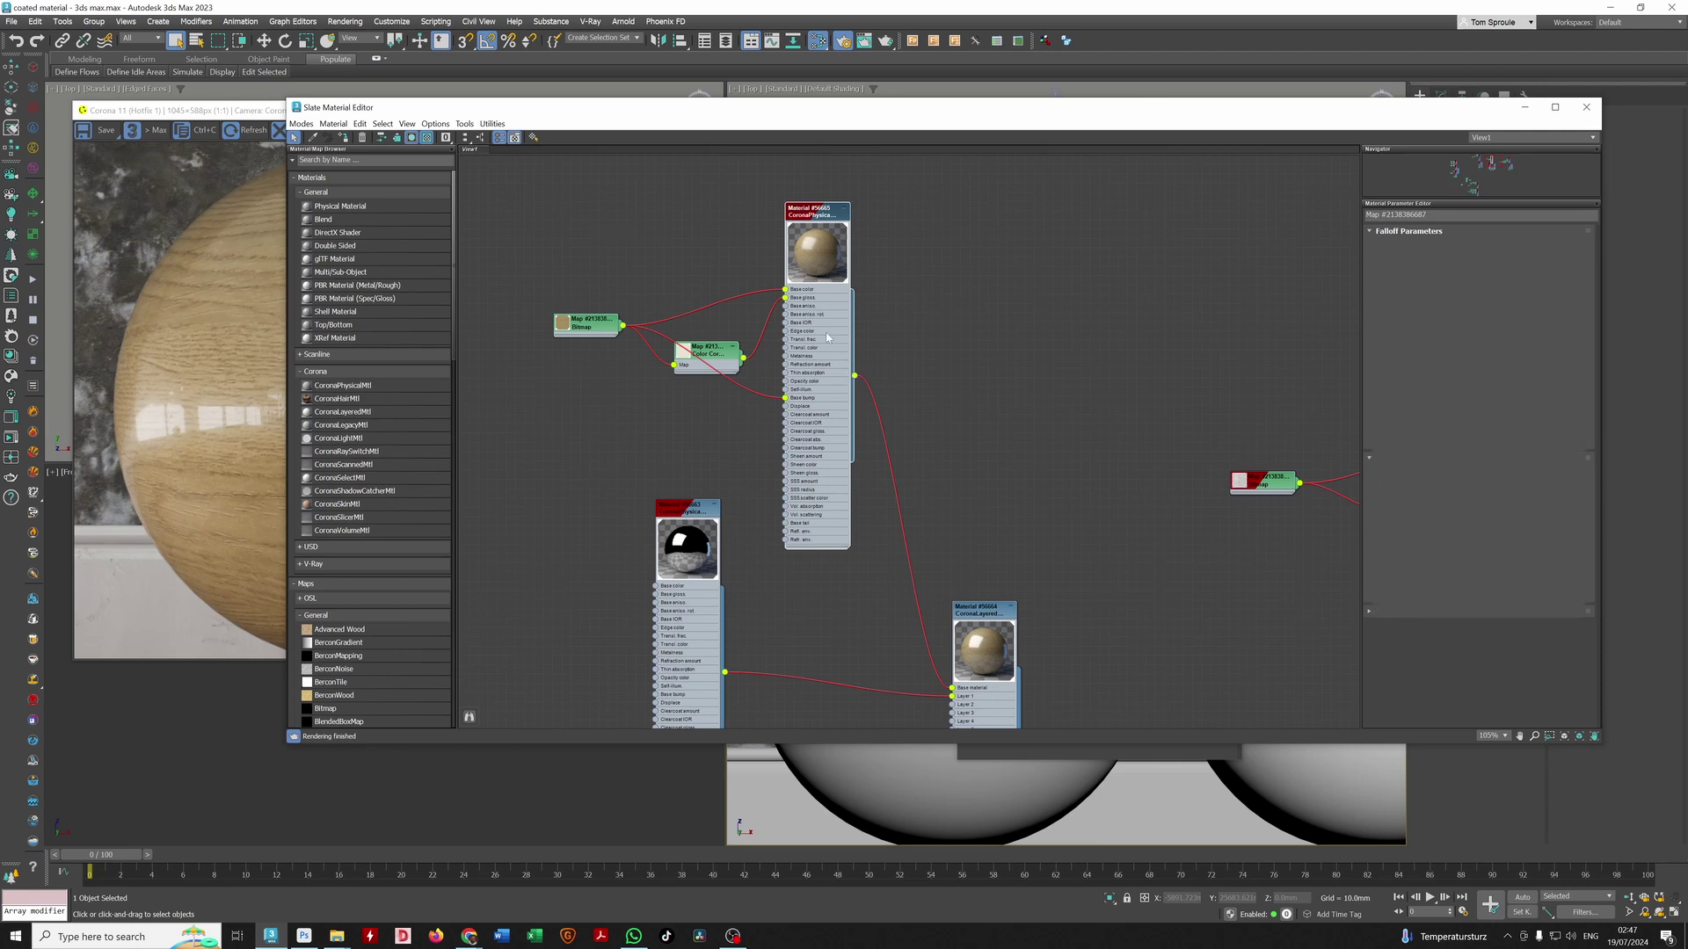
Step: Assign the base wood material alone to the wood sphere in the camera viewport and check it in the interactive render
left_click(432, 127)
left_click(470, 151)
left_click_drag(483, 112, 695, 81)
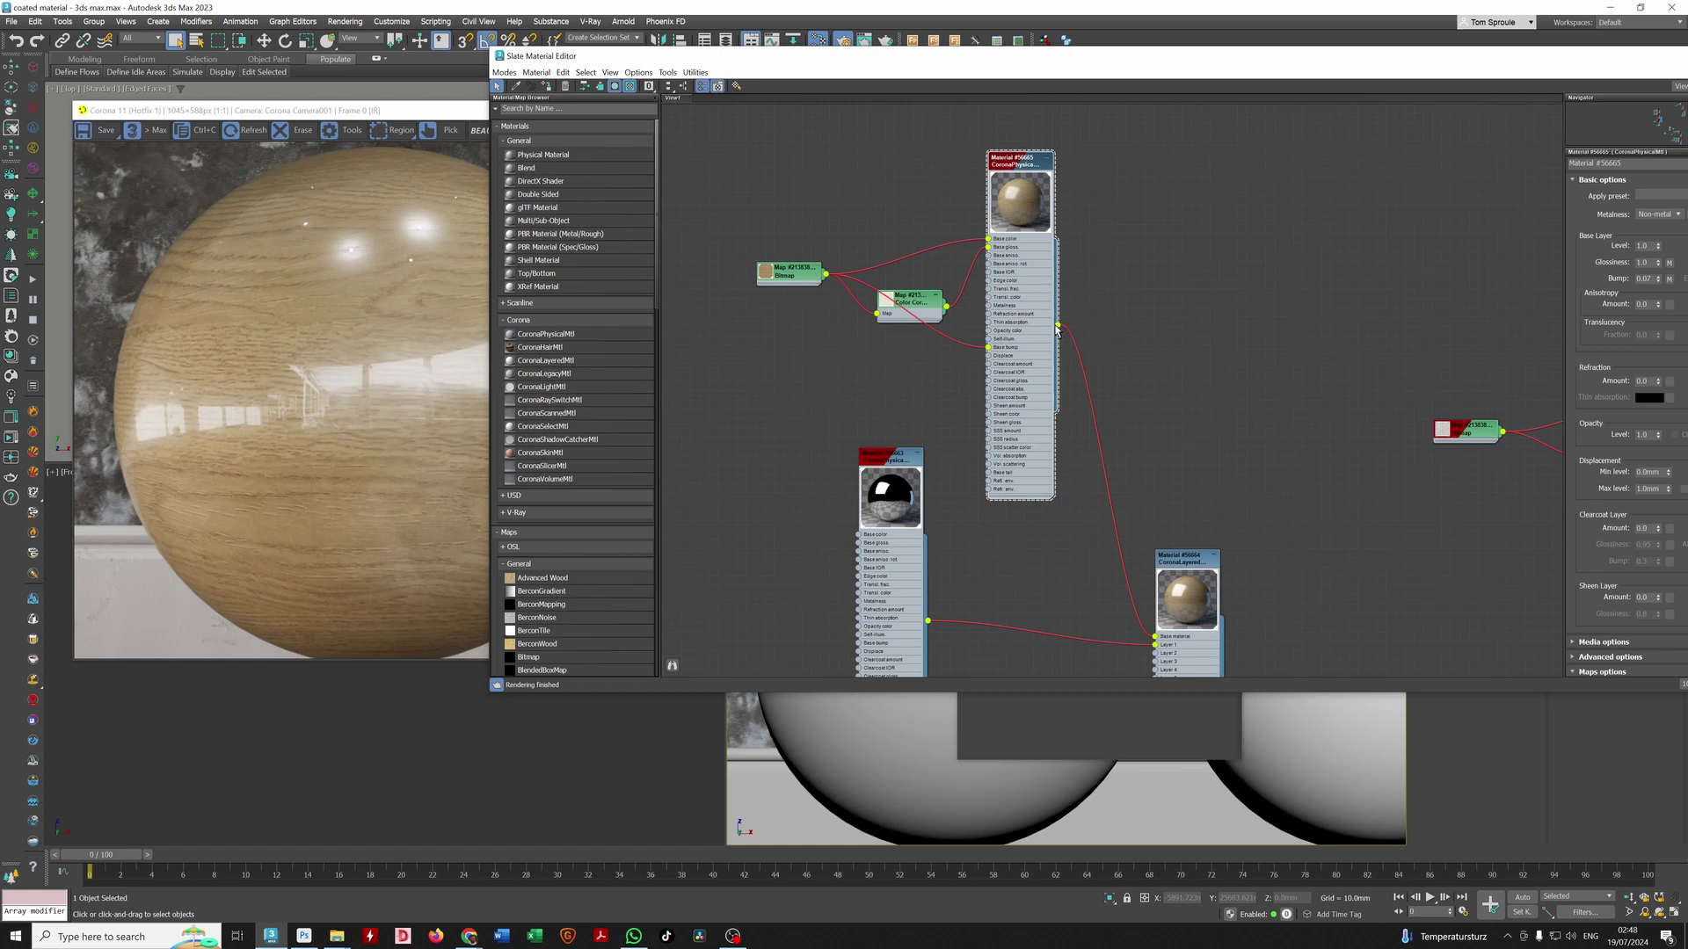
left_click_drag(1056, 330, 914, 738)
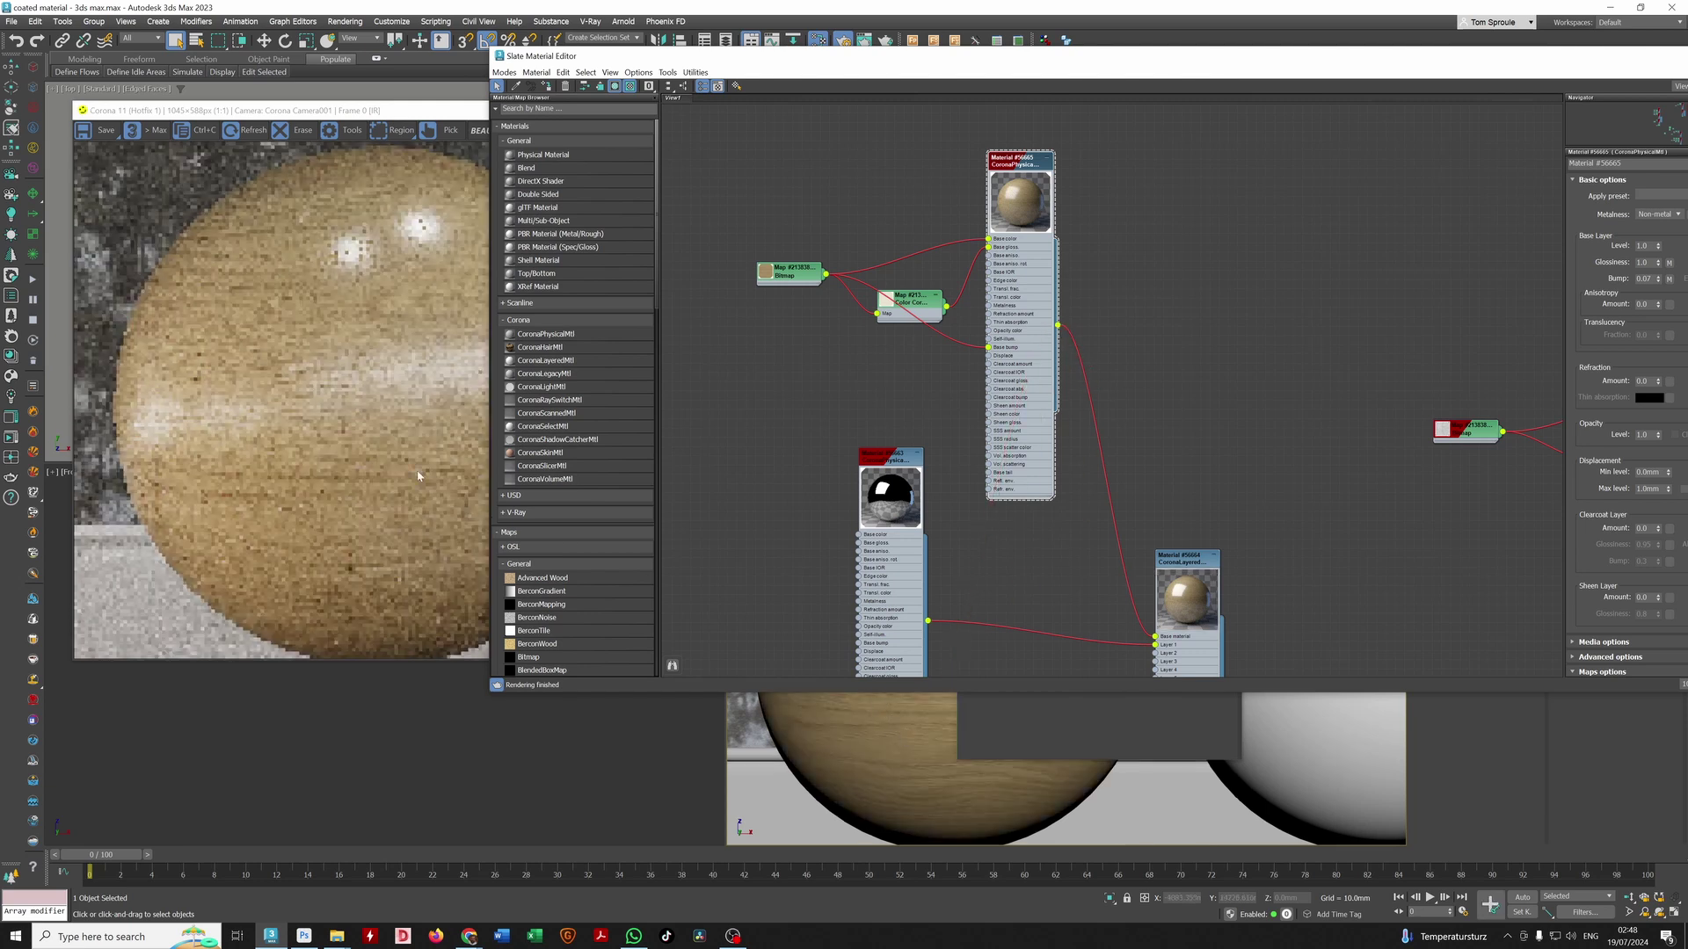
left_click_drag(718, 62, 931, 122)
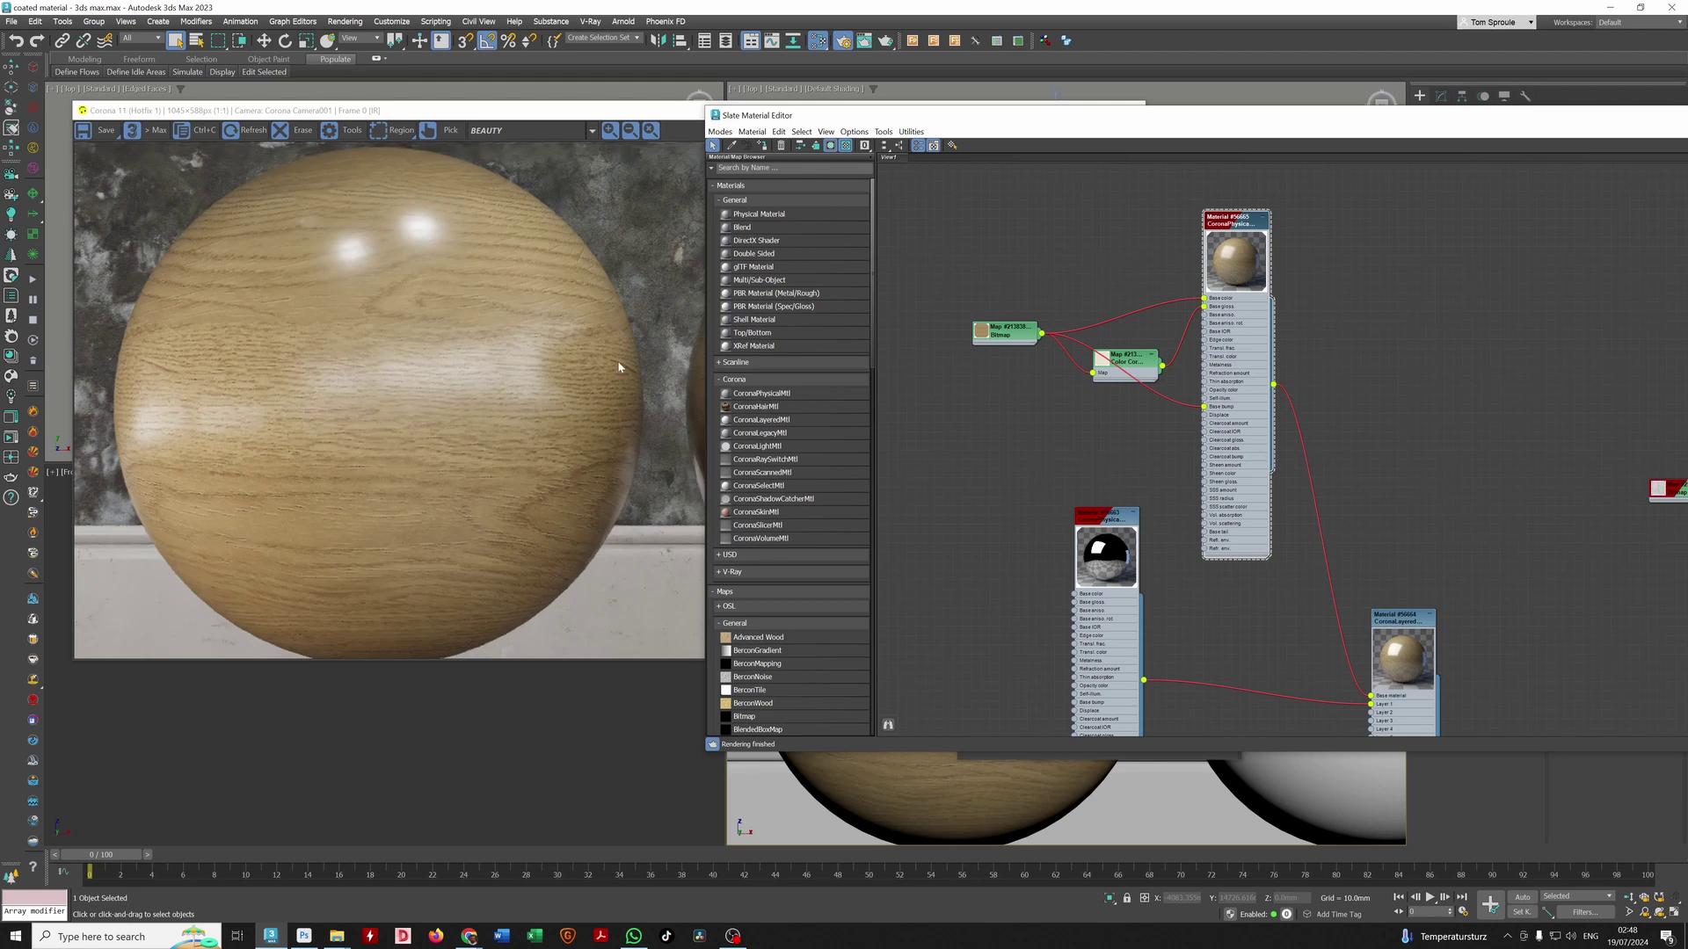
Step: Assign the reflective coat material used as Layer 1 to the sphere in the camera viewport
left_click_drag(1214, 118, 1002, 23)
middle_click_drag(1013, 509, 1084, 436)
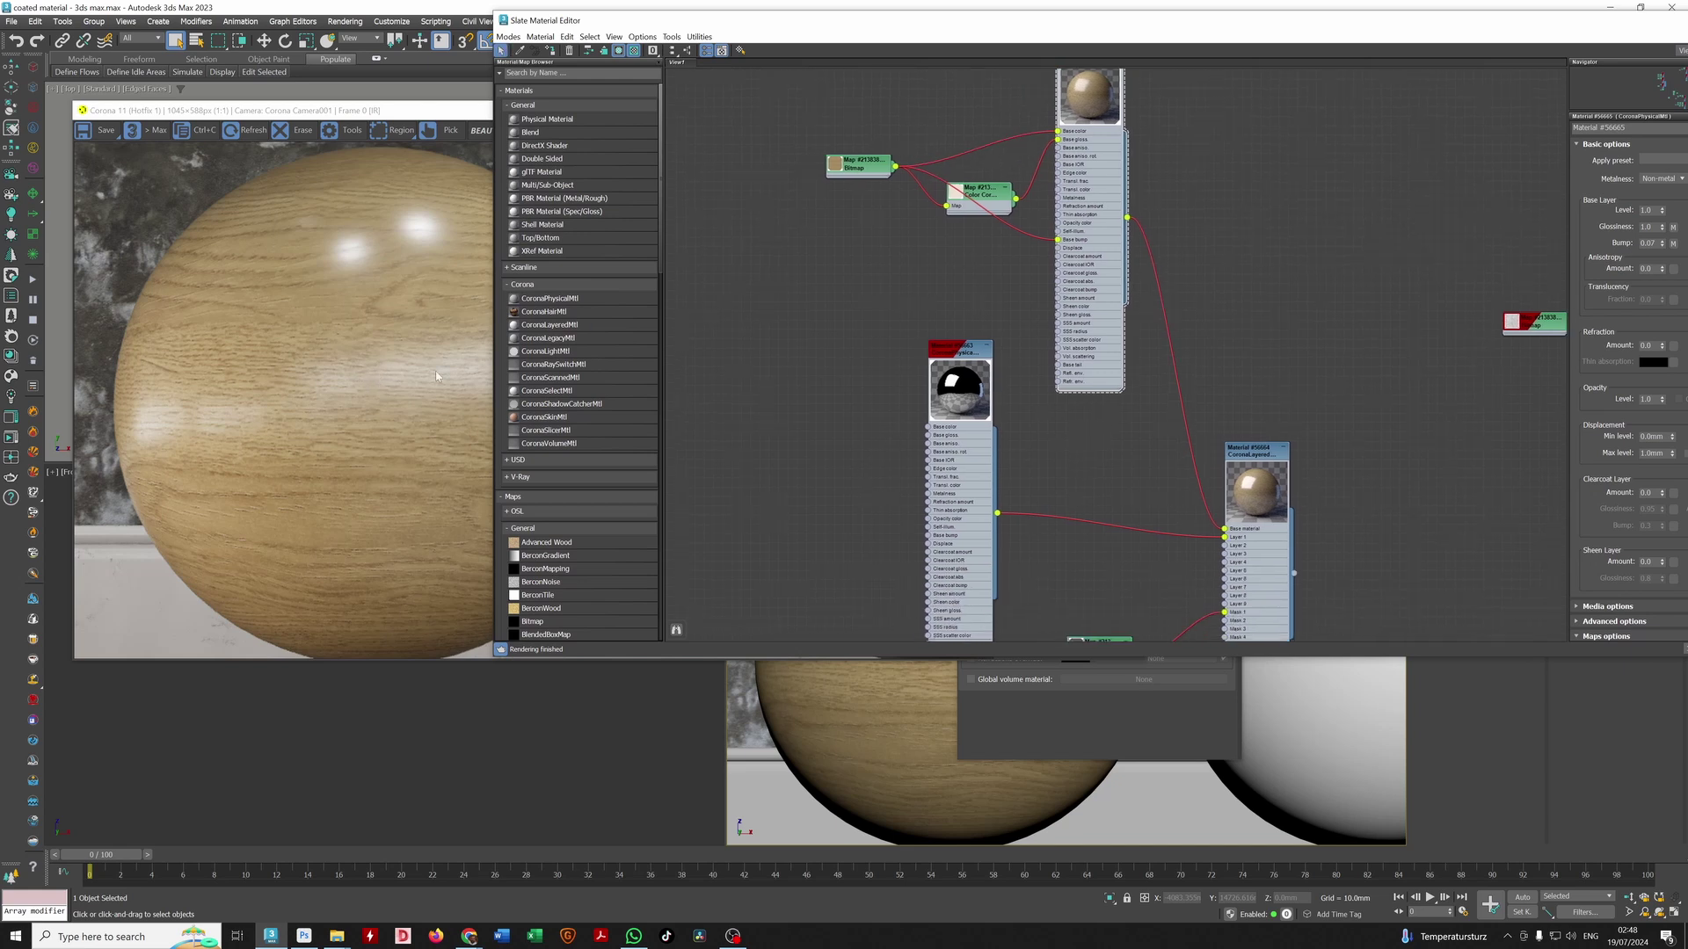
middle_click_drag(969, 437, 940, 342)
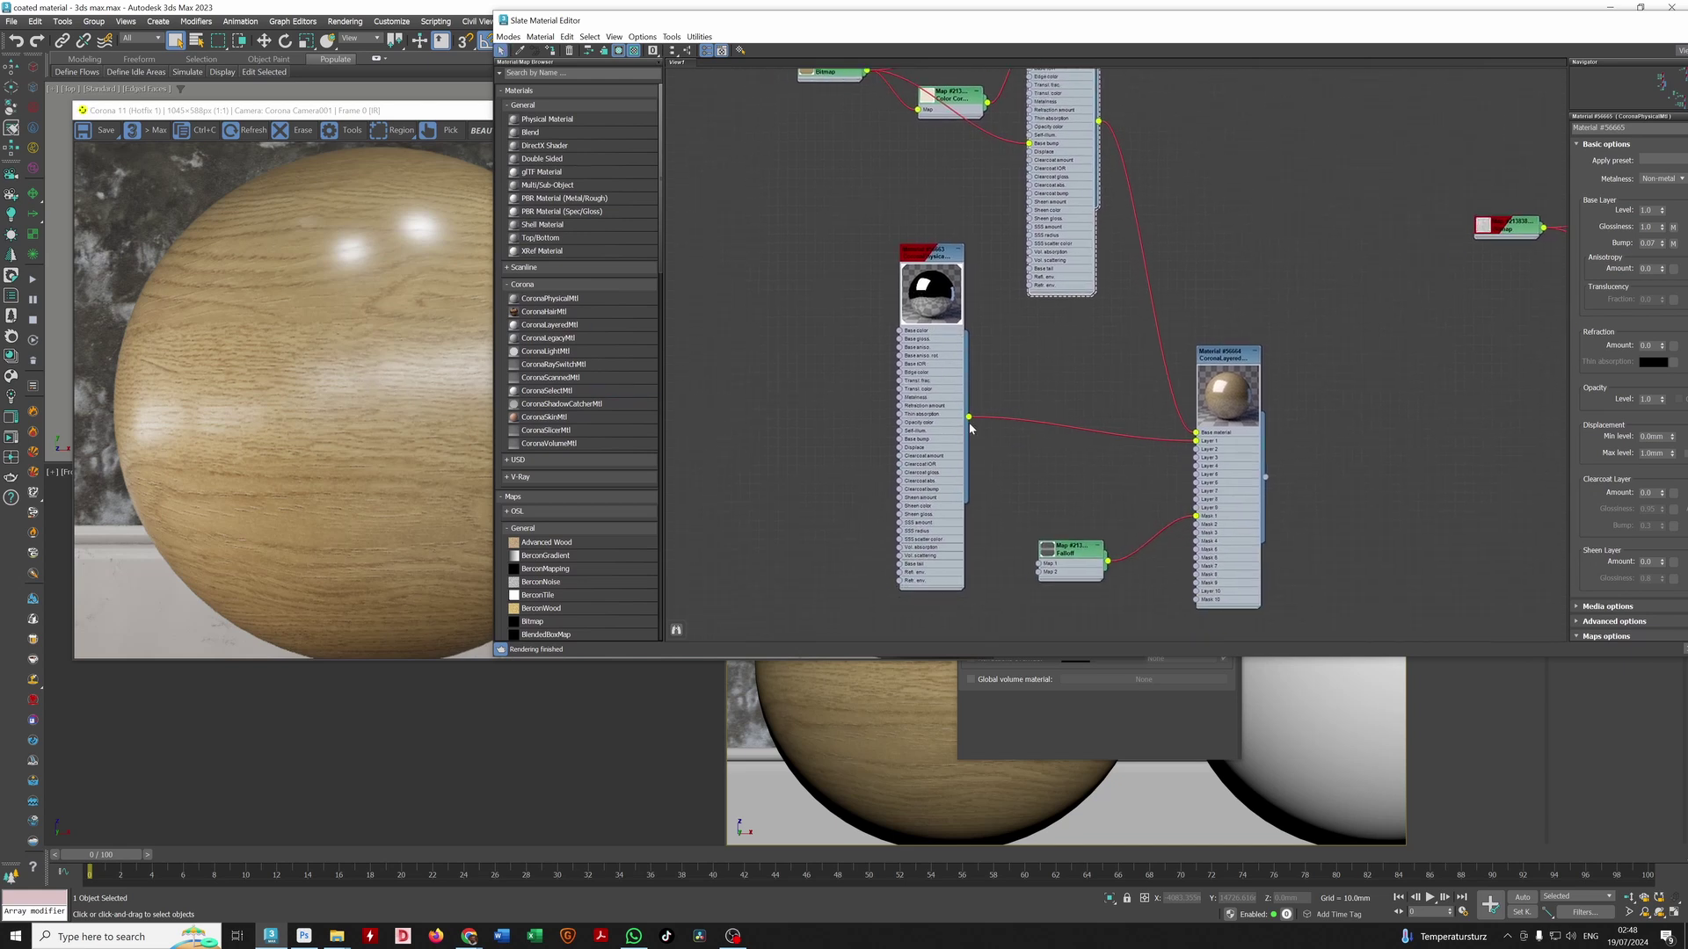
left_click_drag(1006, 512, 900, 700)
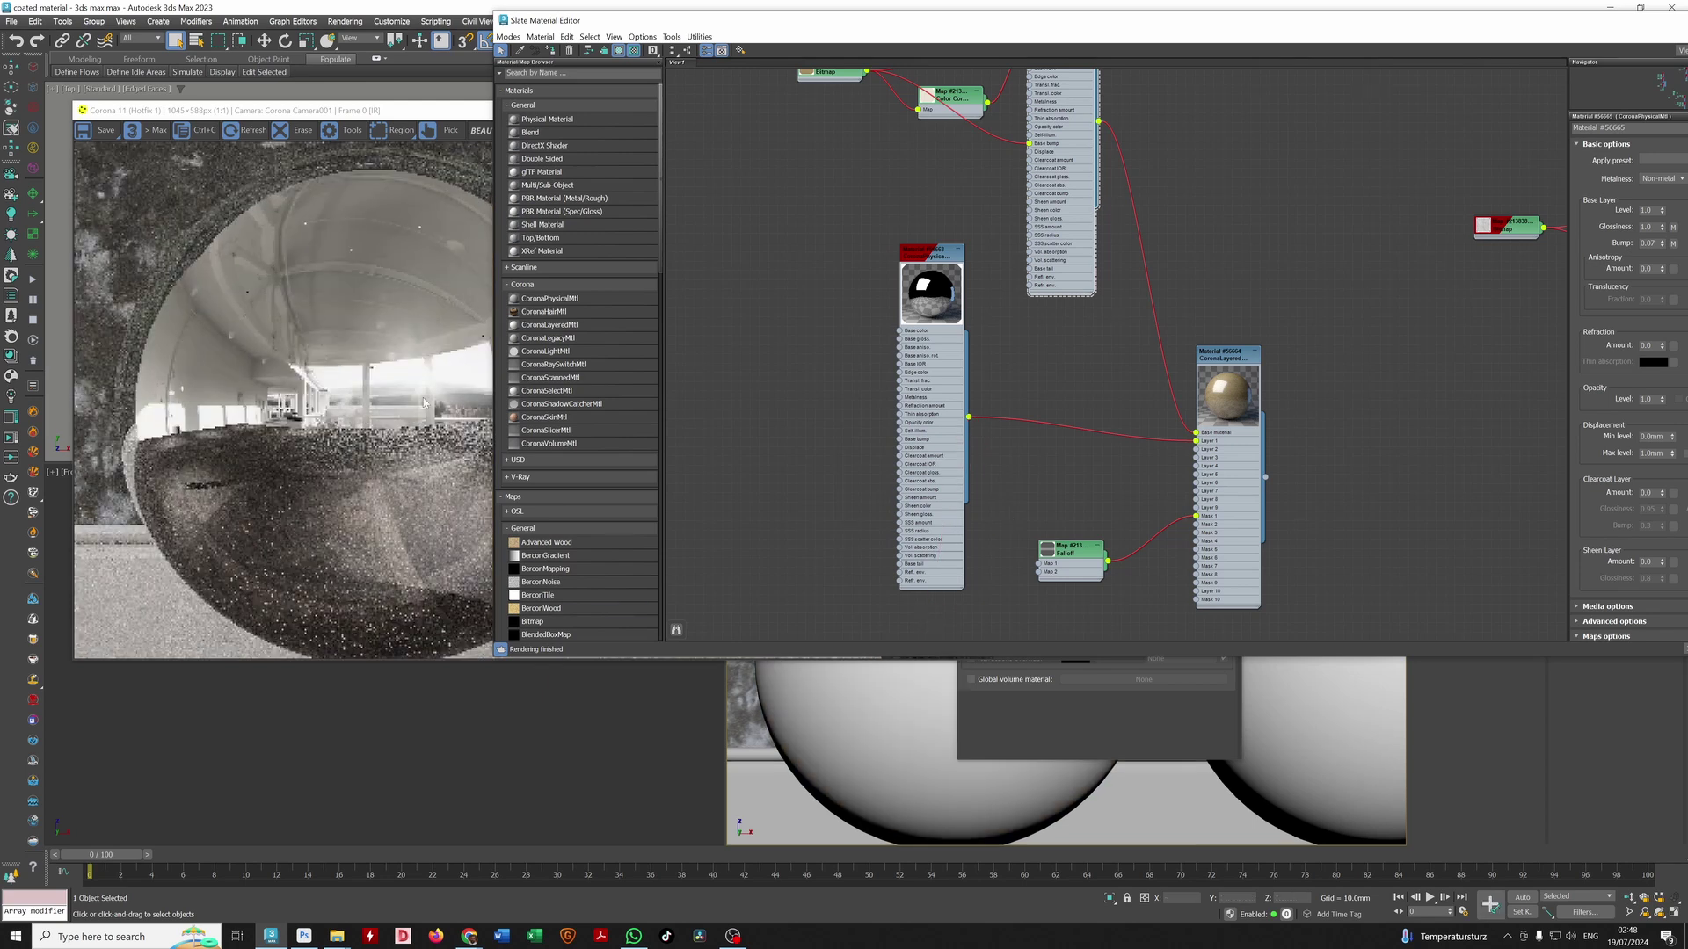
Step: Assign the Corona layered material to the sphere and move the editor clear of the render
middle_click_drag(1046, 351, 886, 313)
left_click_drag(1104, 442, 905, 721)
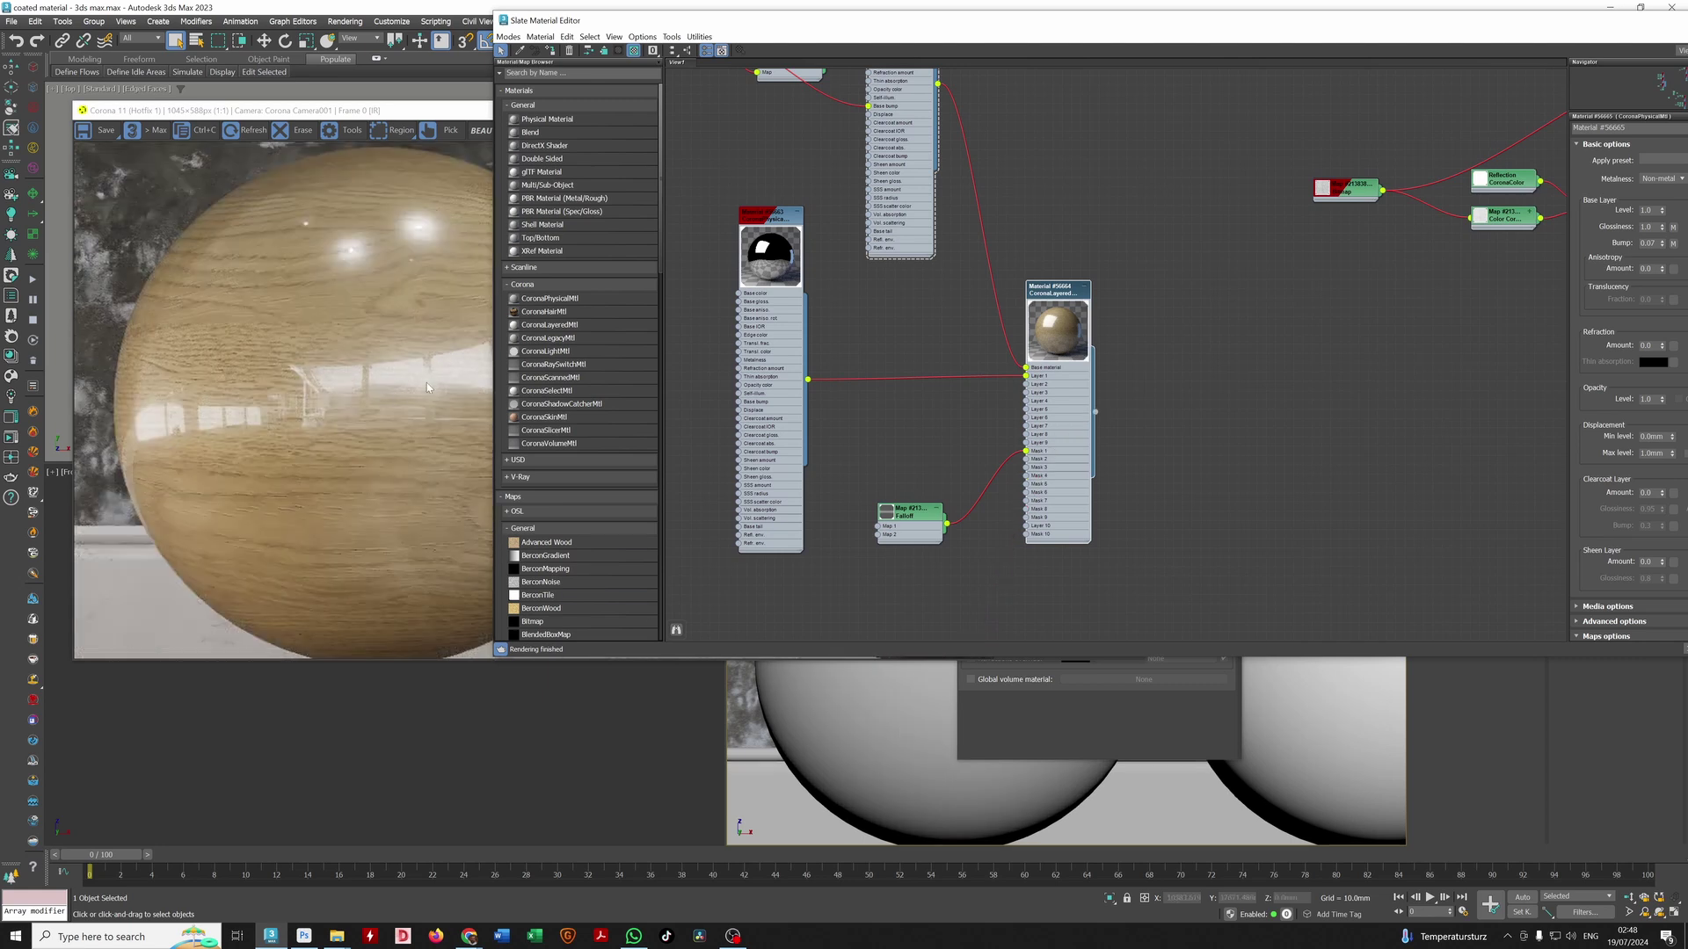
left_click_drag(732, 24, 980, 309)
middle_click_drag(1112, 369, 1144, 563)
left_click_drag(1113, 313, 1077, 55)
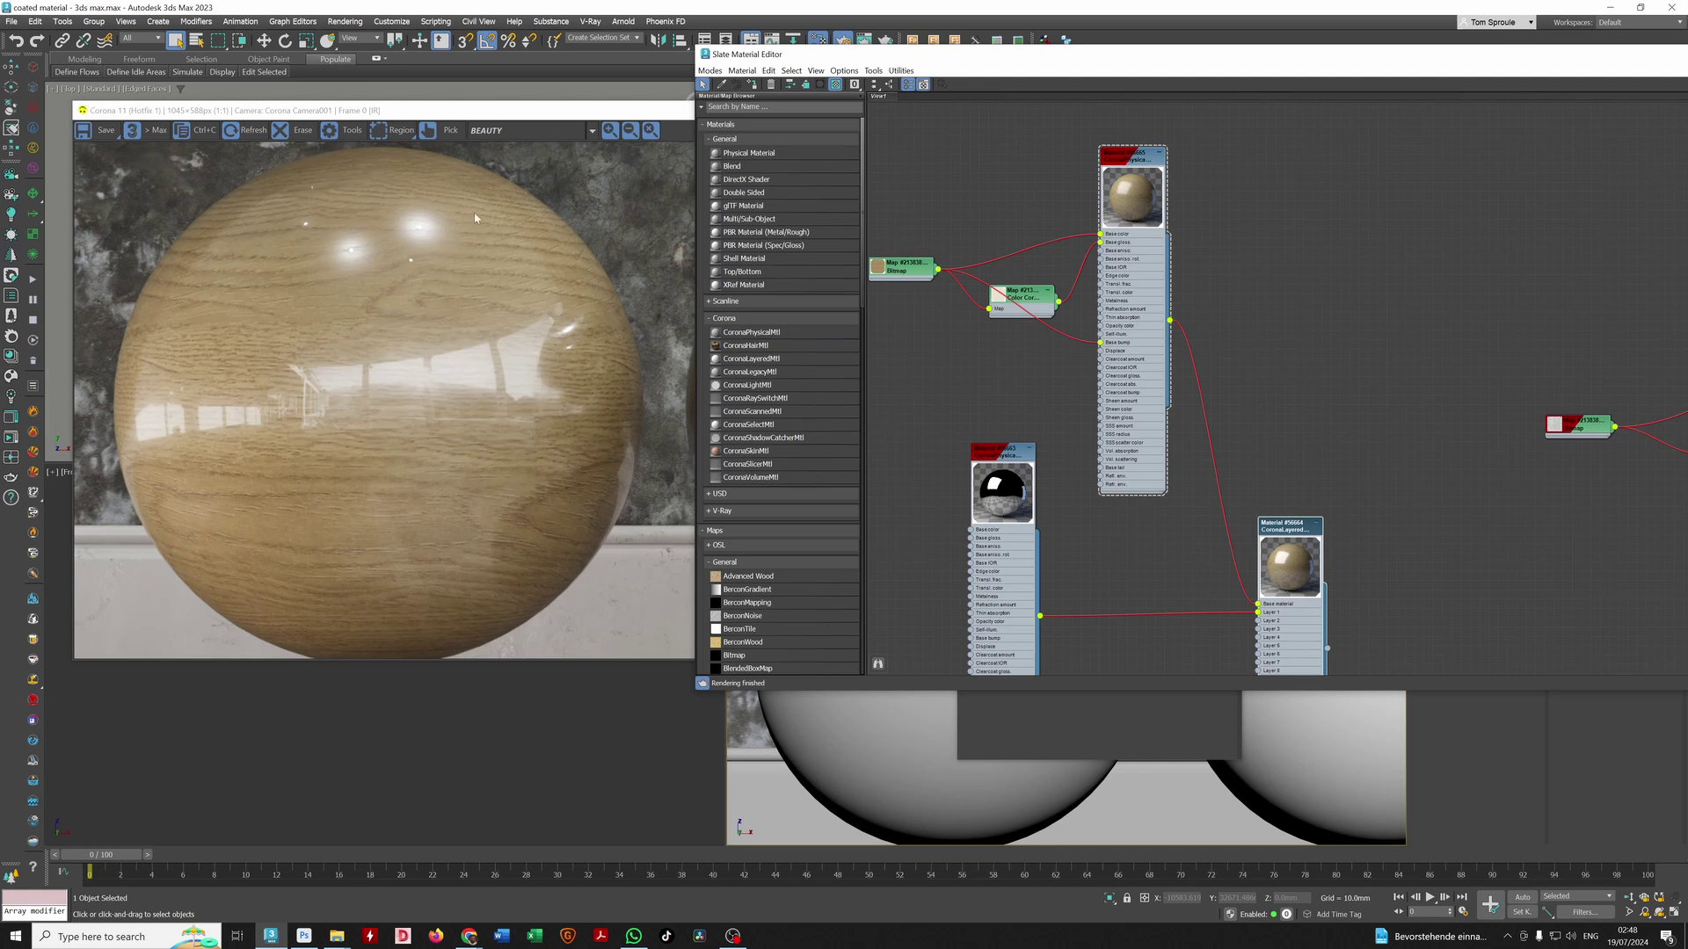
Step: Add a new Falloff map to the node graph near the layered material and open its parameters
left_click(1130, 330)
middle_click_drag(1272, 553, 1260, 353)
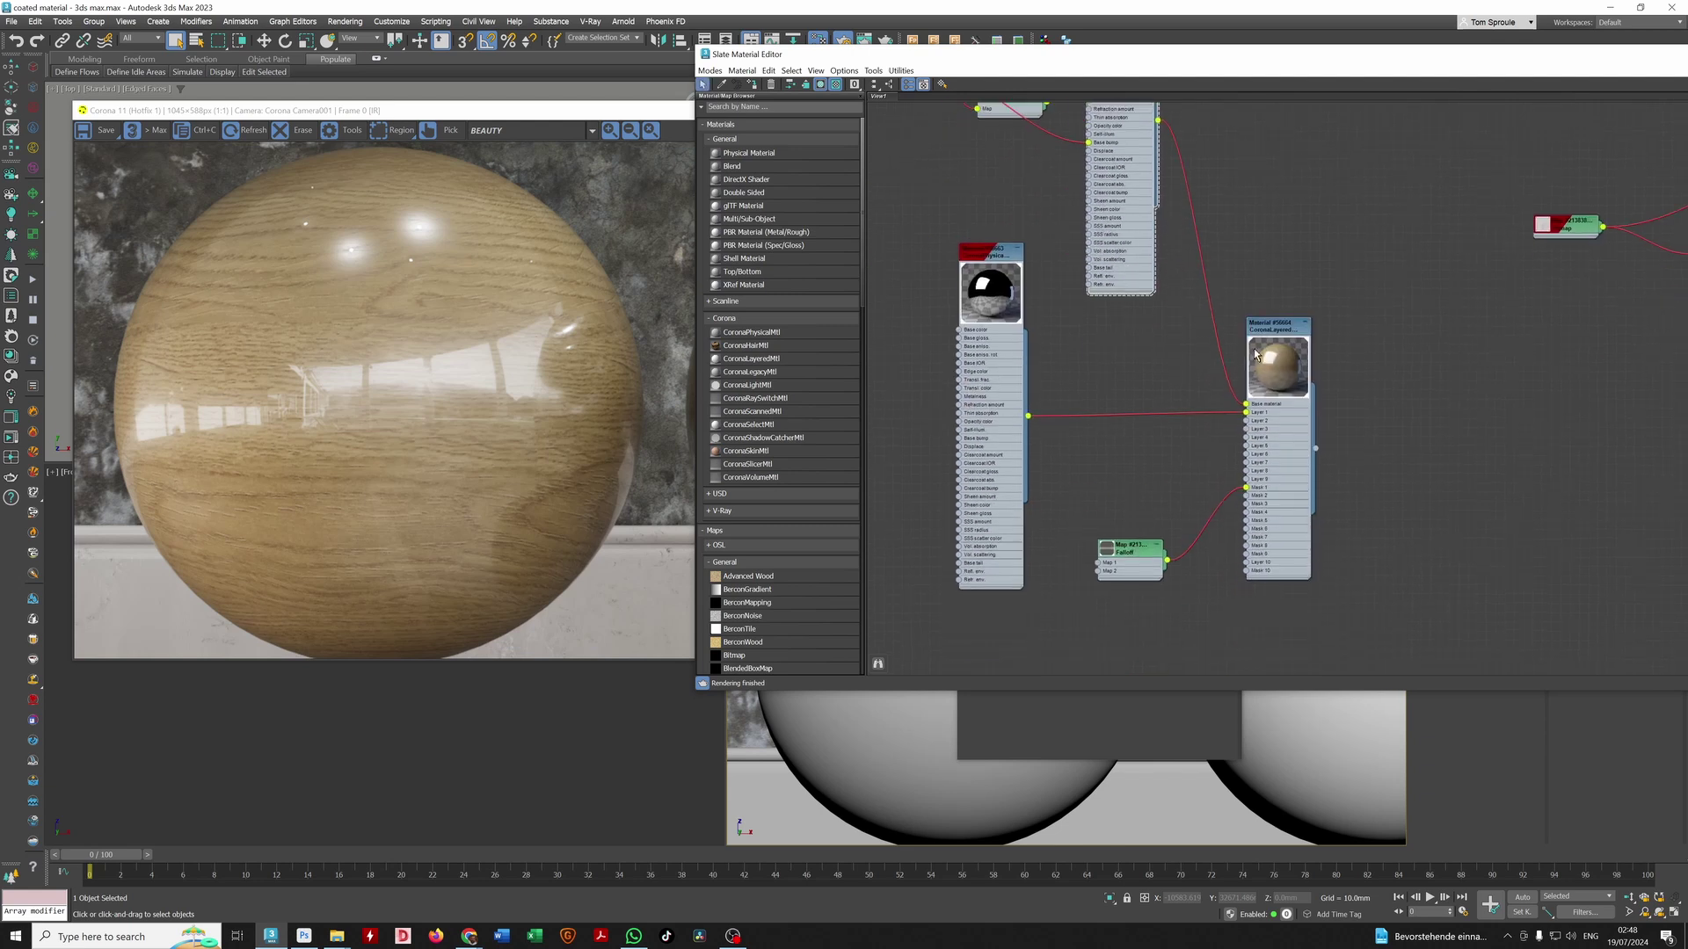
left_click_drag(1289, 404, 1300, 391)
left_click_drag(982, 367, 990, 336)
middle_click_drag(1089, 457, 1063, 488)
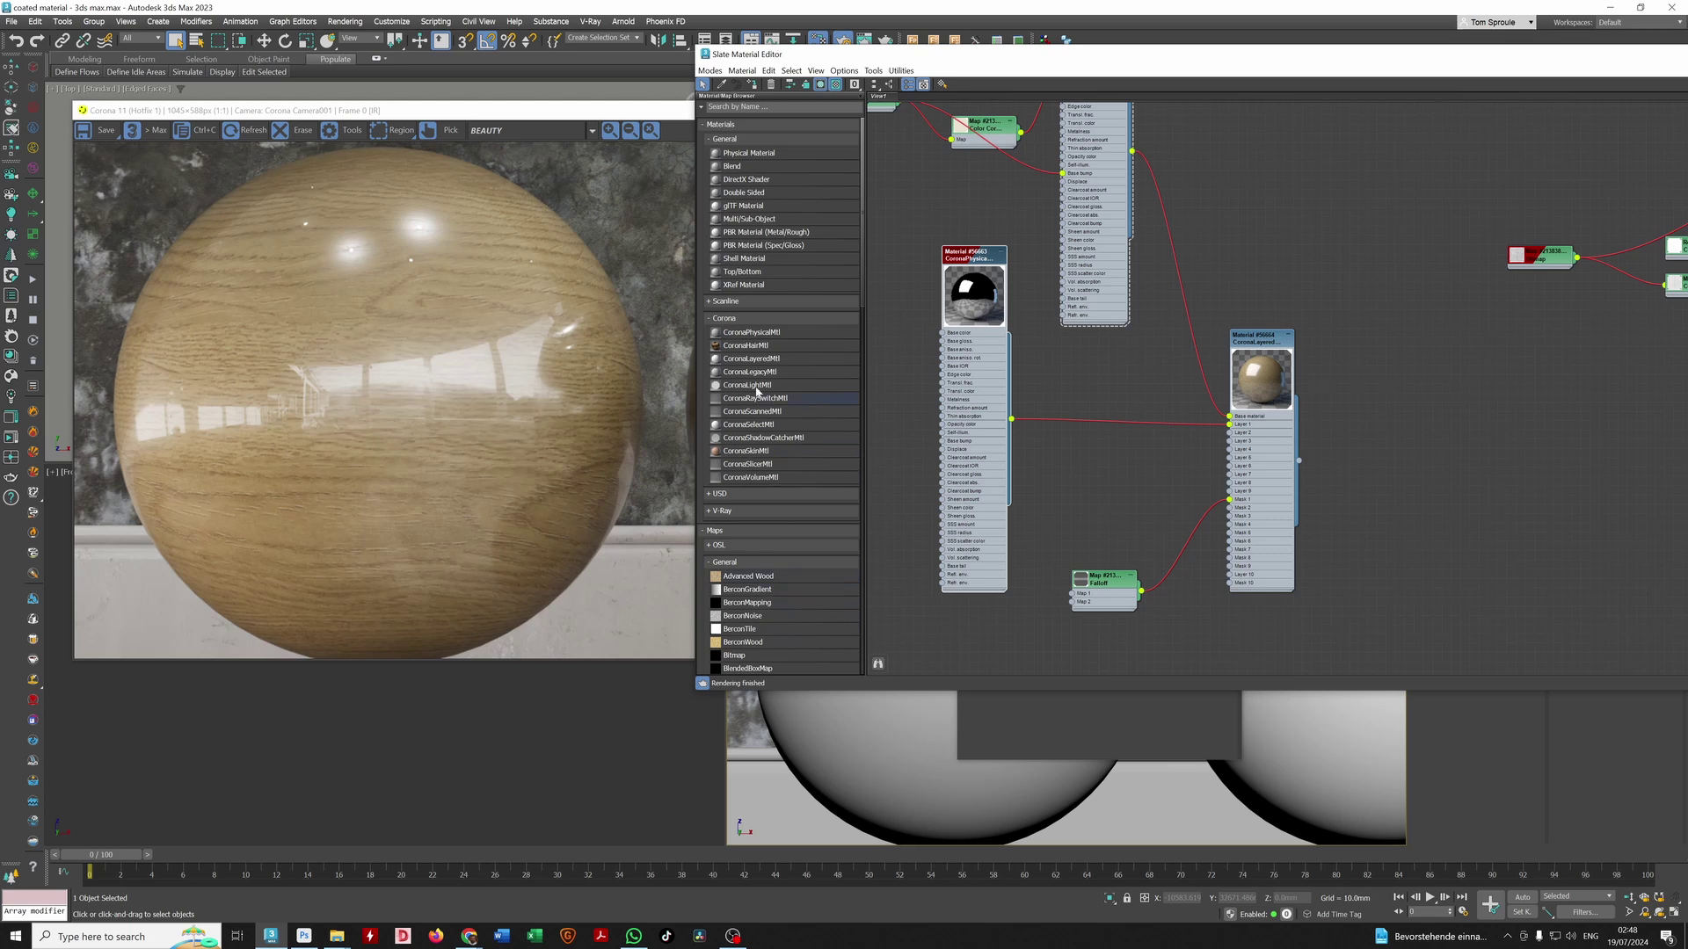
scroll(747, 471, "down", 6)
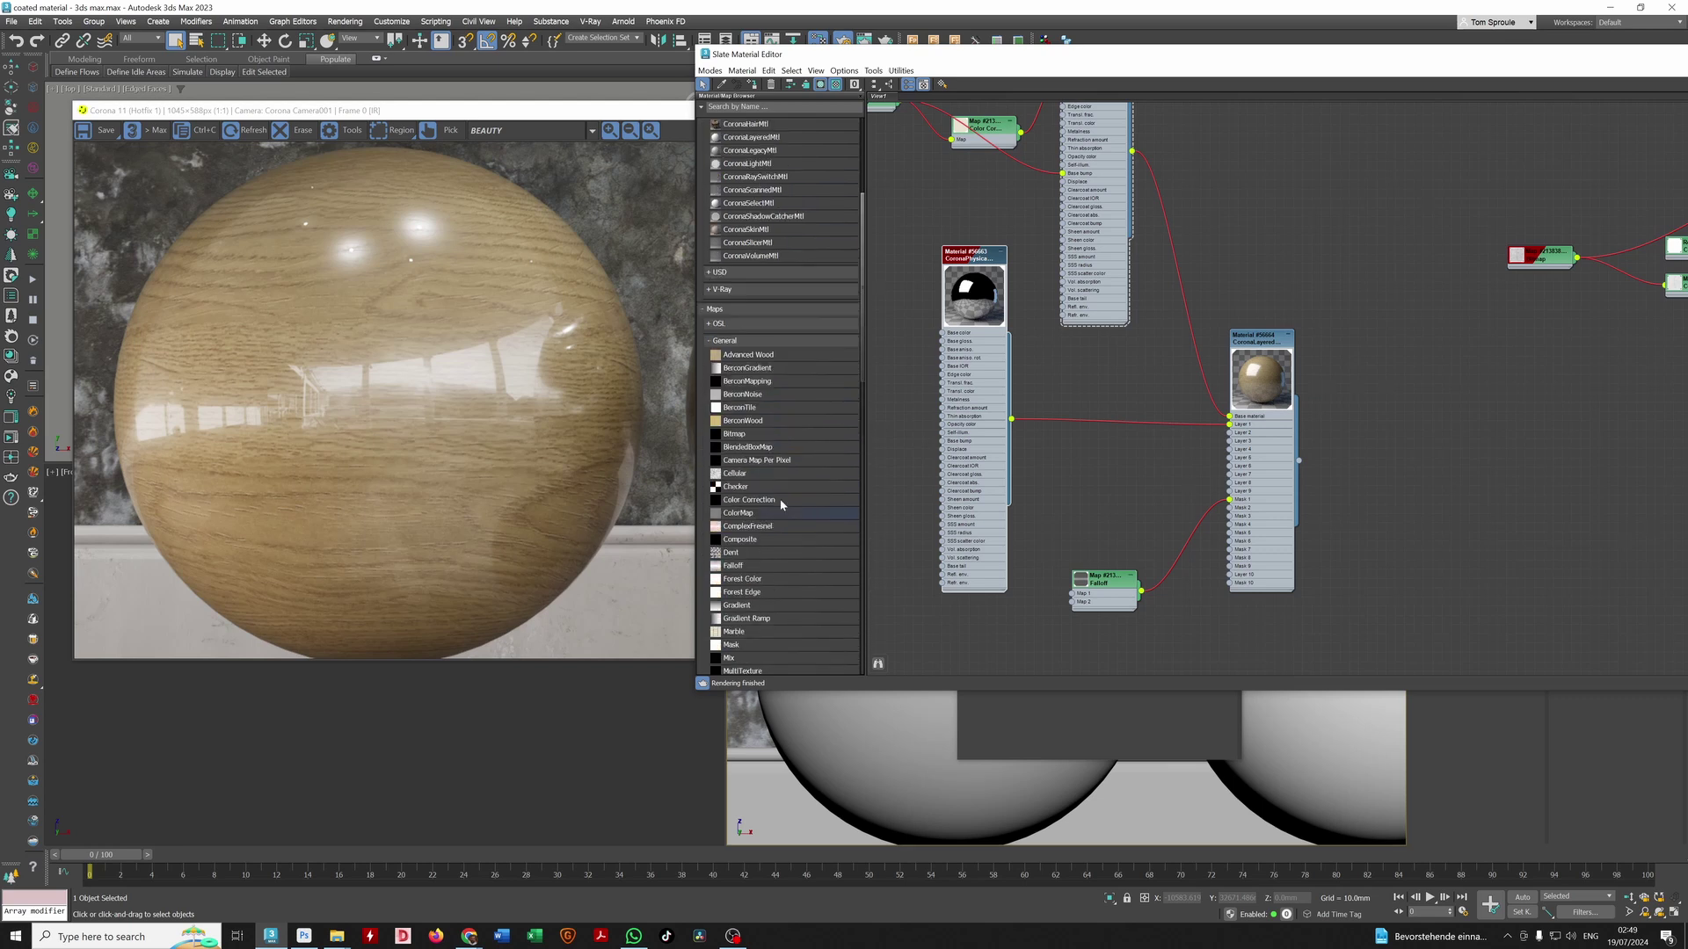
left_click_drag(749, 567, 1122, 483)
double_click(1095, 472)
middle_click_drag(1151, 482, 949, 544)
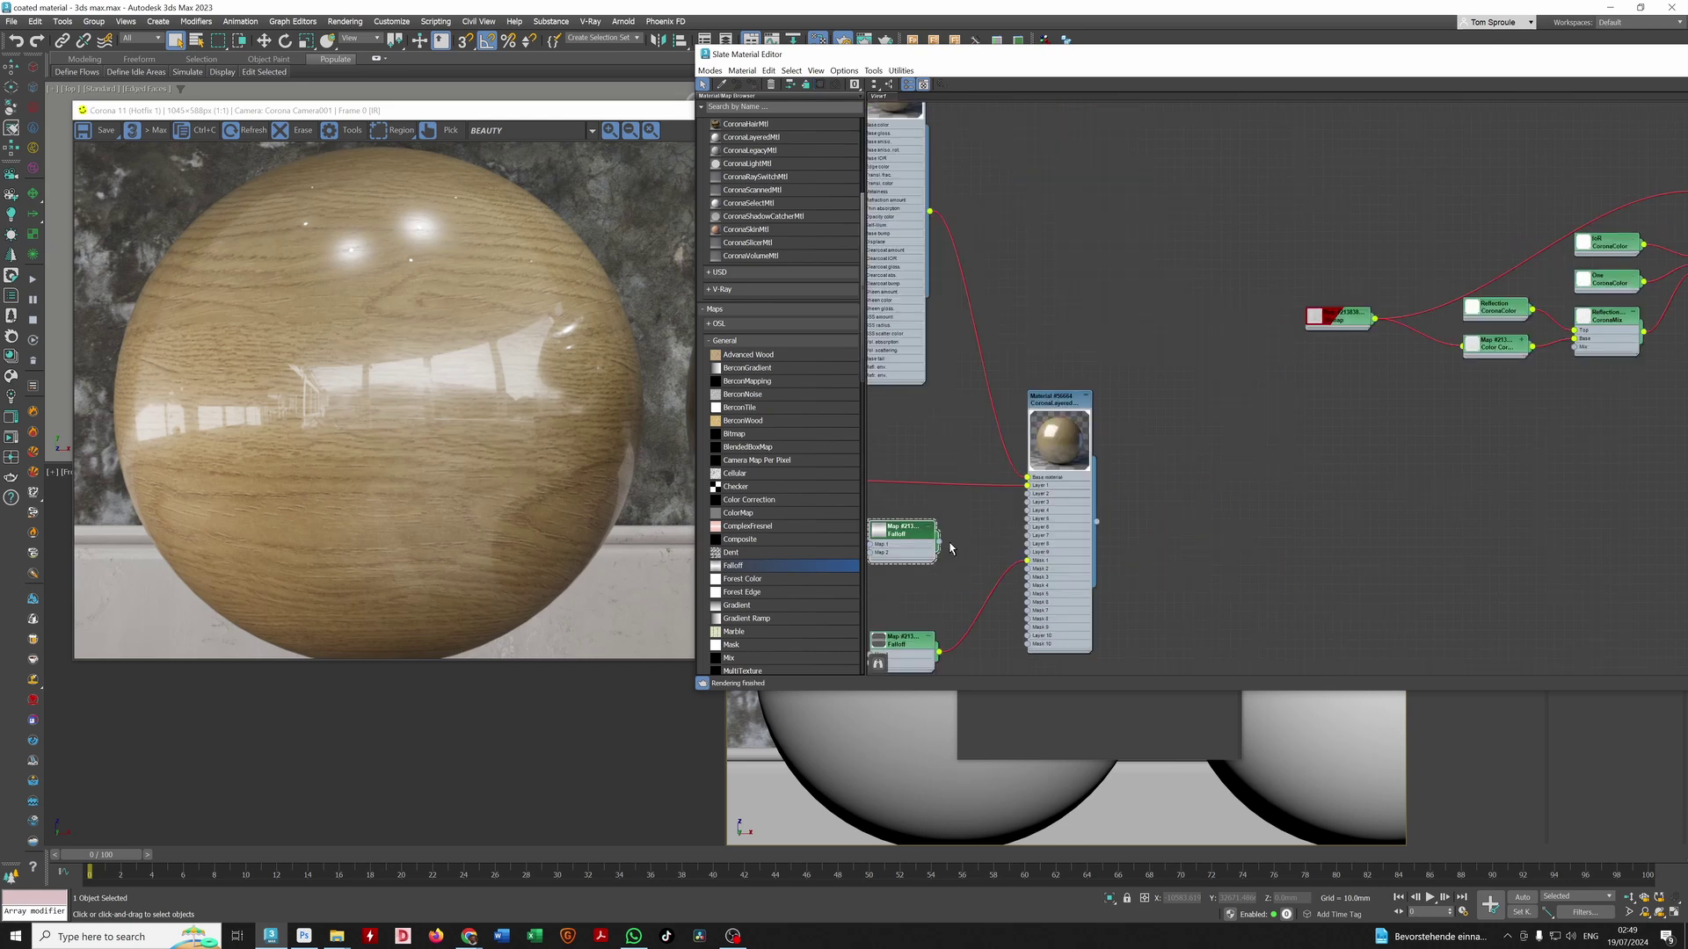
Step: Connect the new Falloff map to Mask 1 of the layered material, delete the old Falloff node and put the new one in its place
left_click_drag(939, 542, 1027, 560)
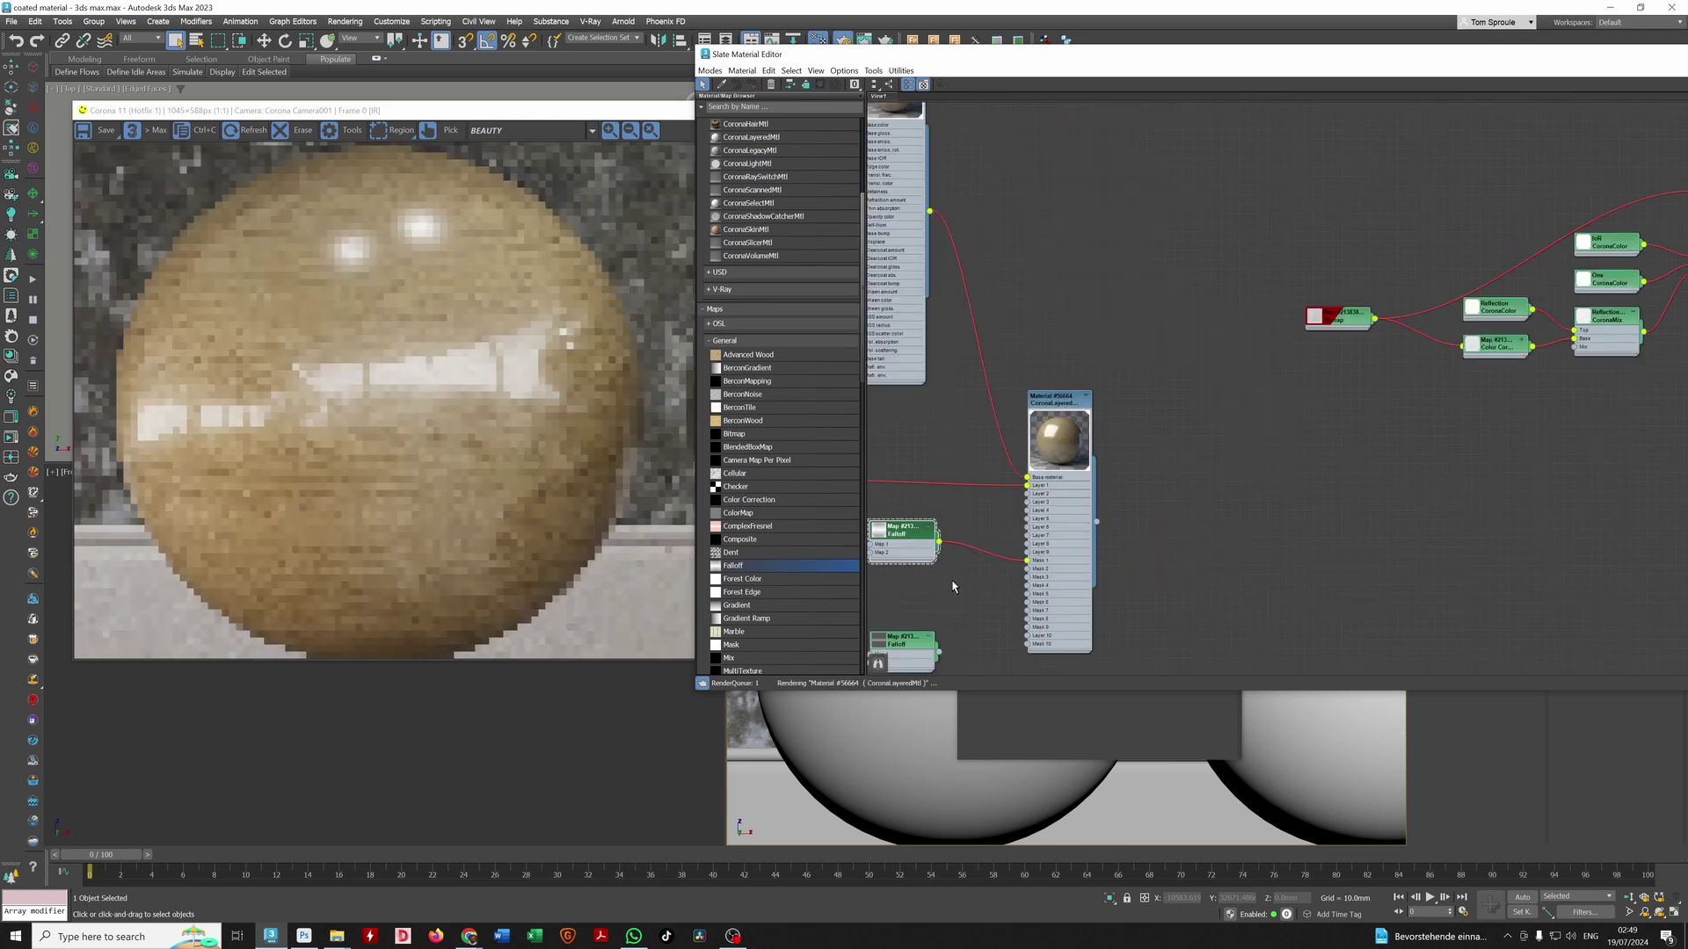
middle_click_drag(952, 587, 1061, 554)
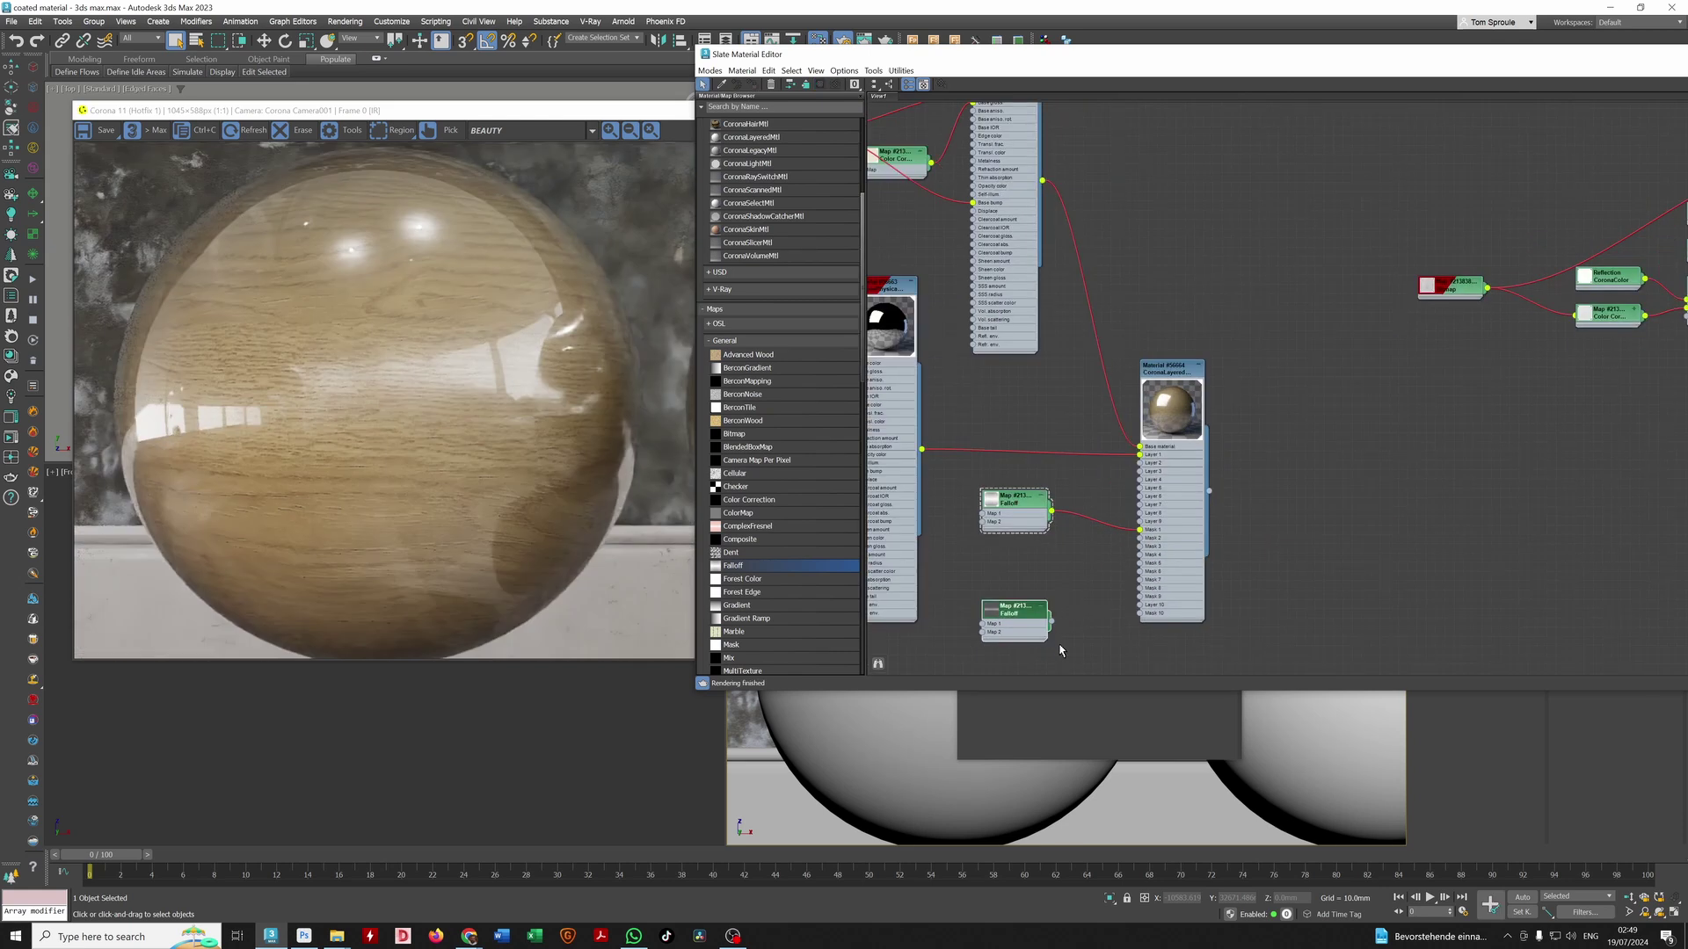
key("Delete")
left_click_drag(1009, 509, 1010, 558)
right_click(1012, 543)
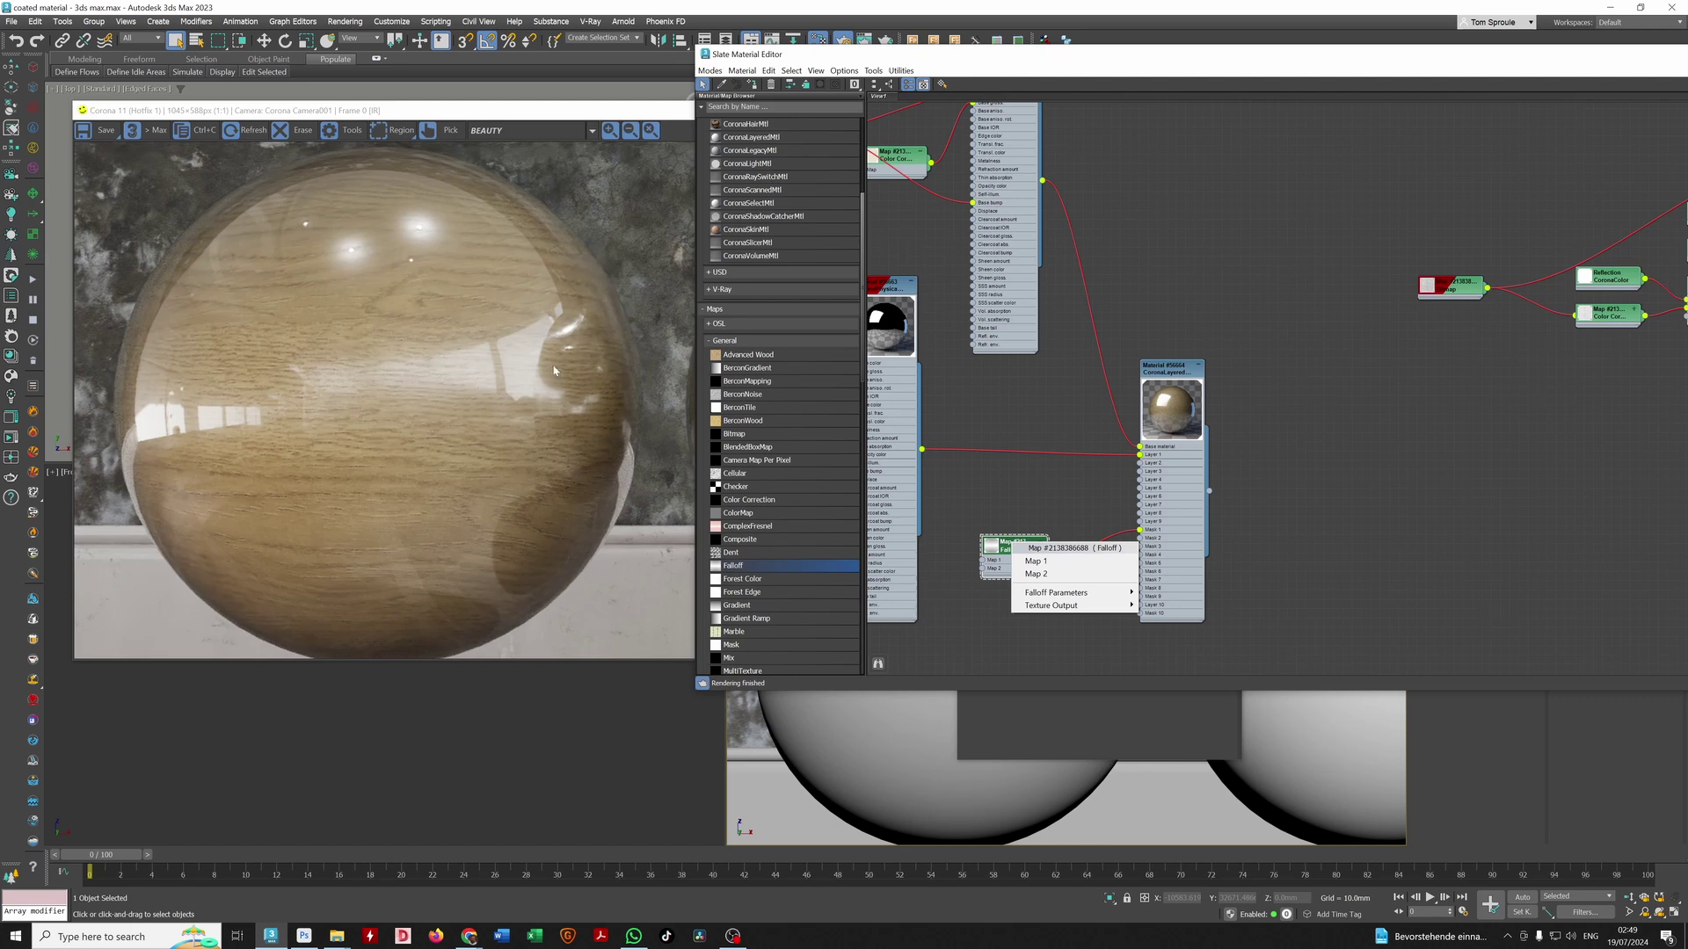
left_click(992, 568)
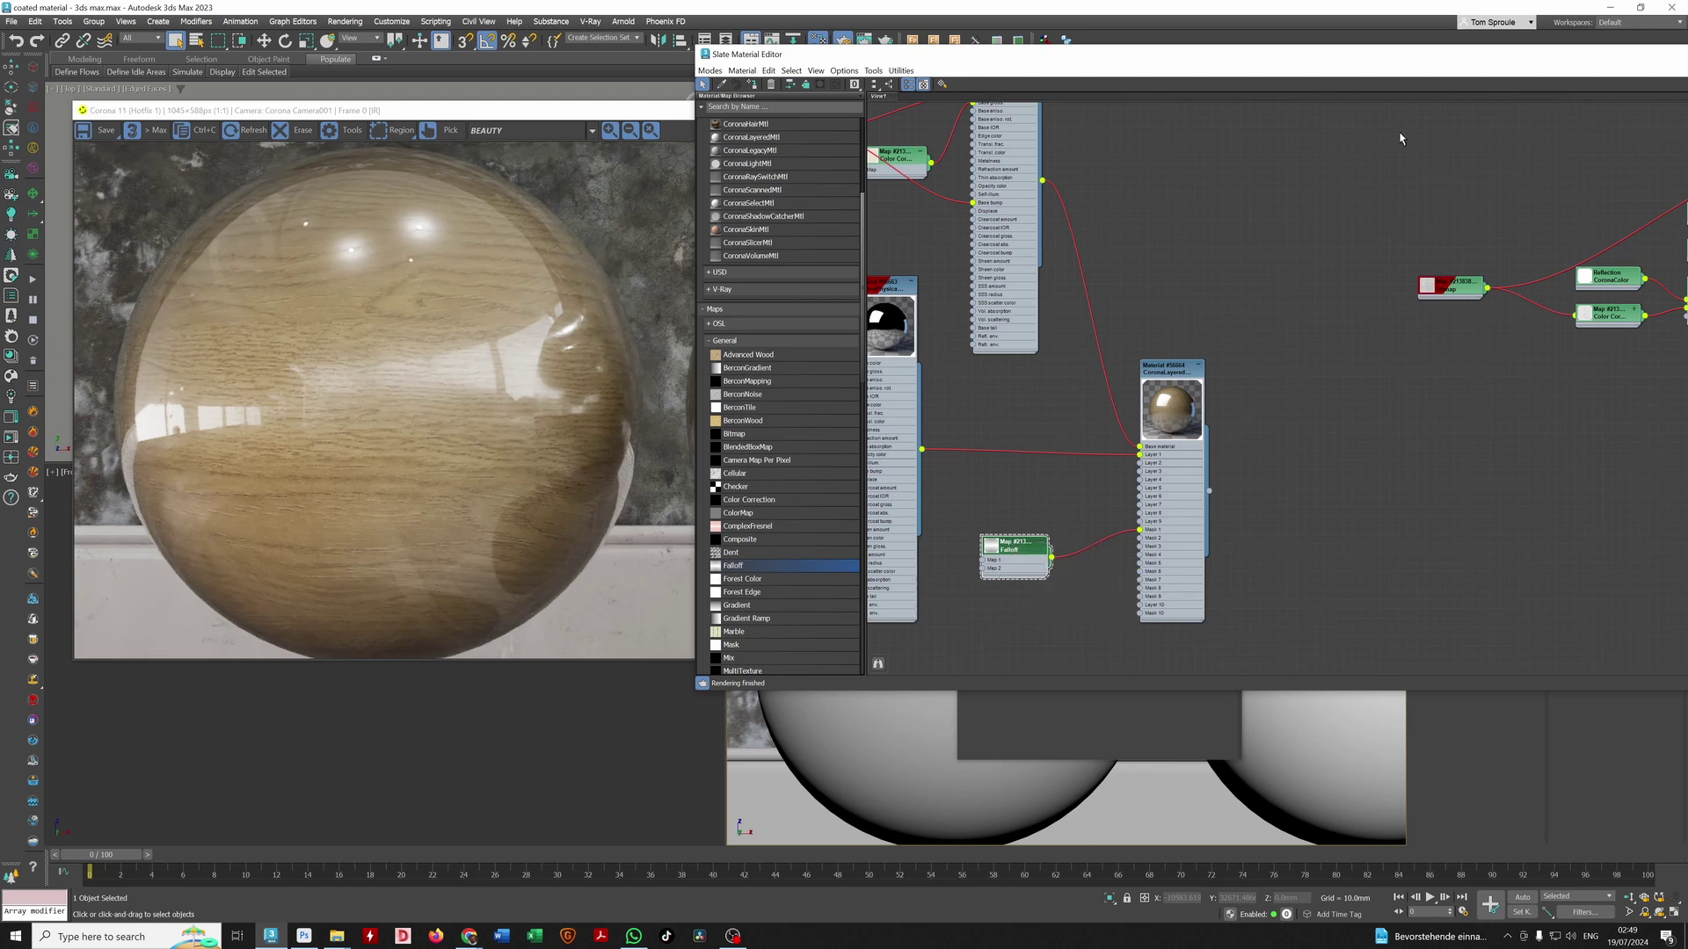
Step: Narrow the material editor so the Falloff parameters fit beside the render, and enable Color Map in the map's output settings
left_click_drag(1452, 52, 1034, 112)
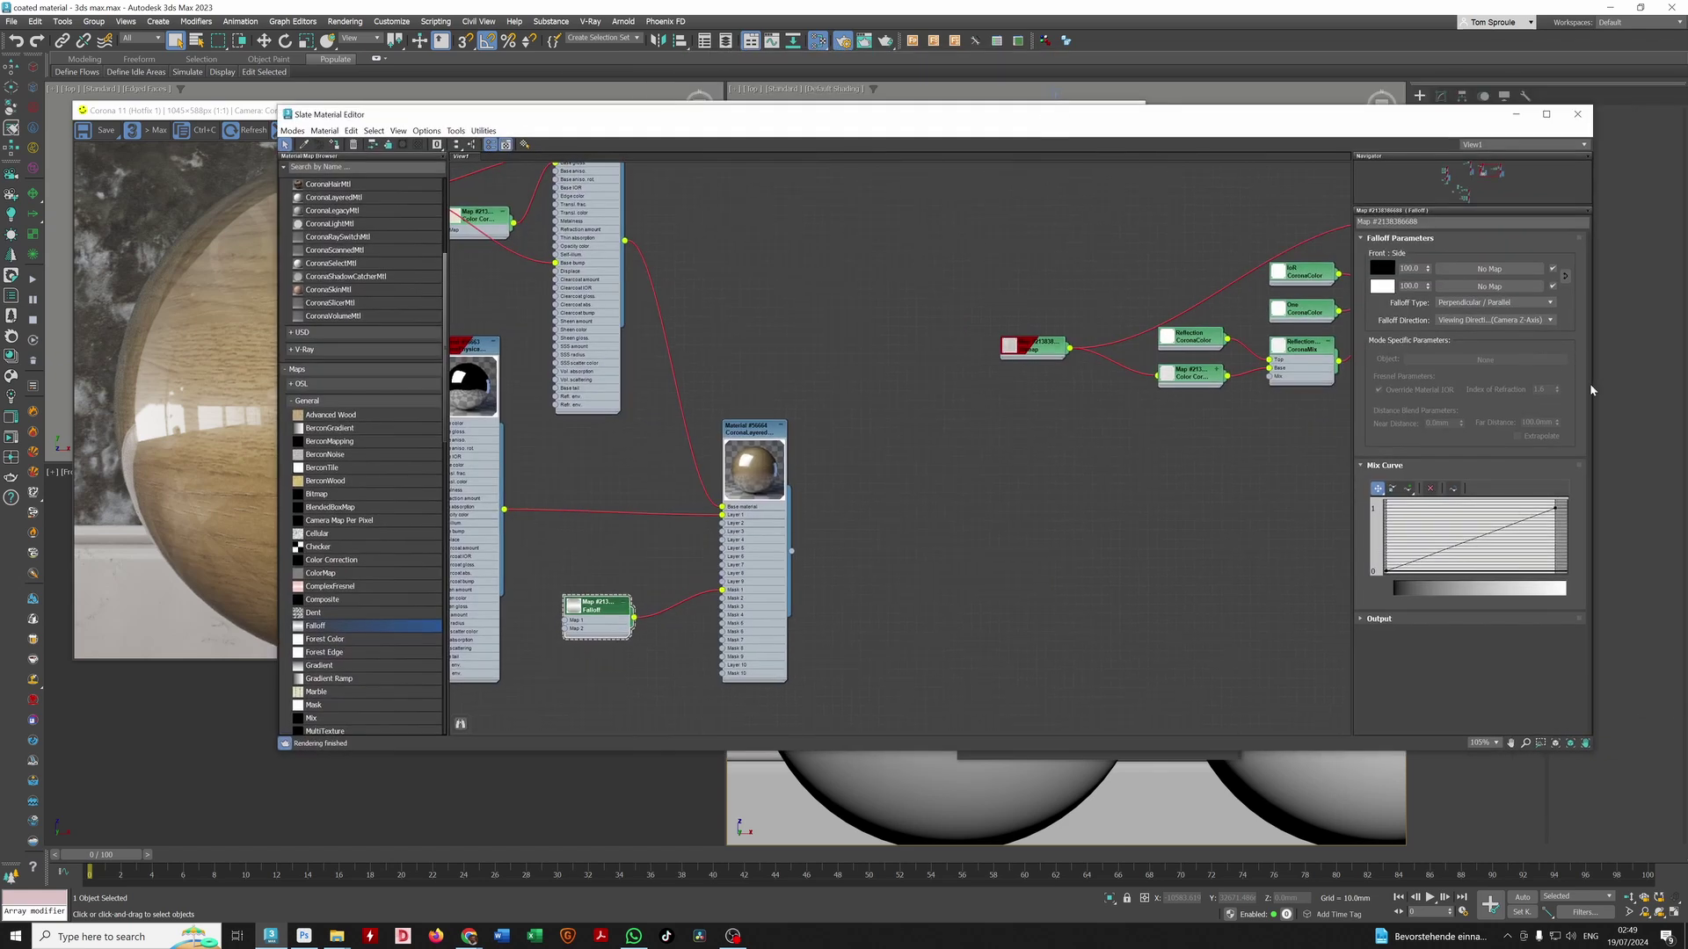
left_click_drag(1591, 387, 1088, 389)
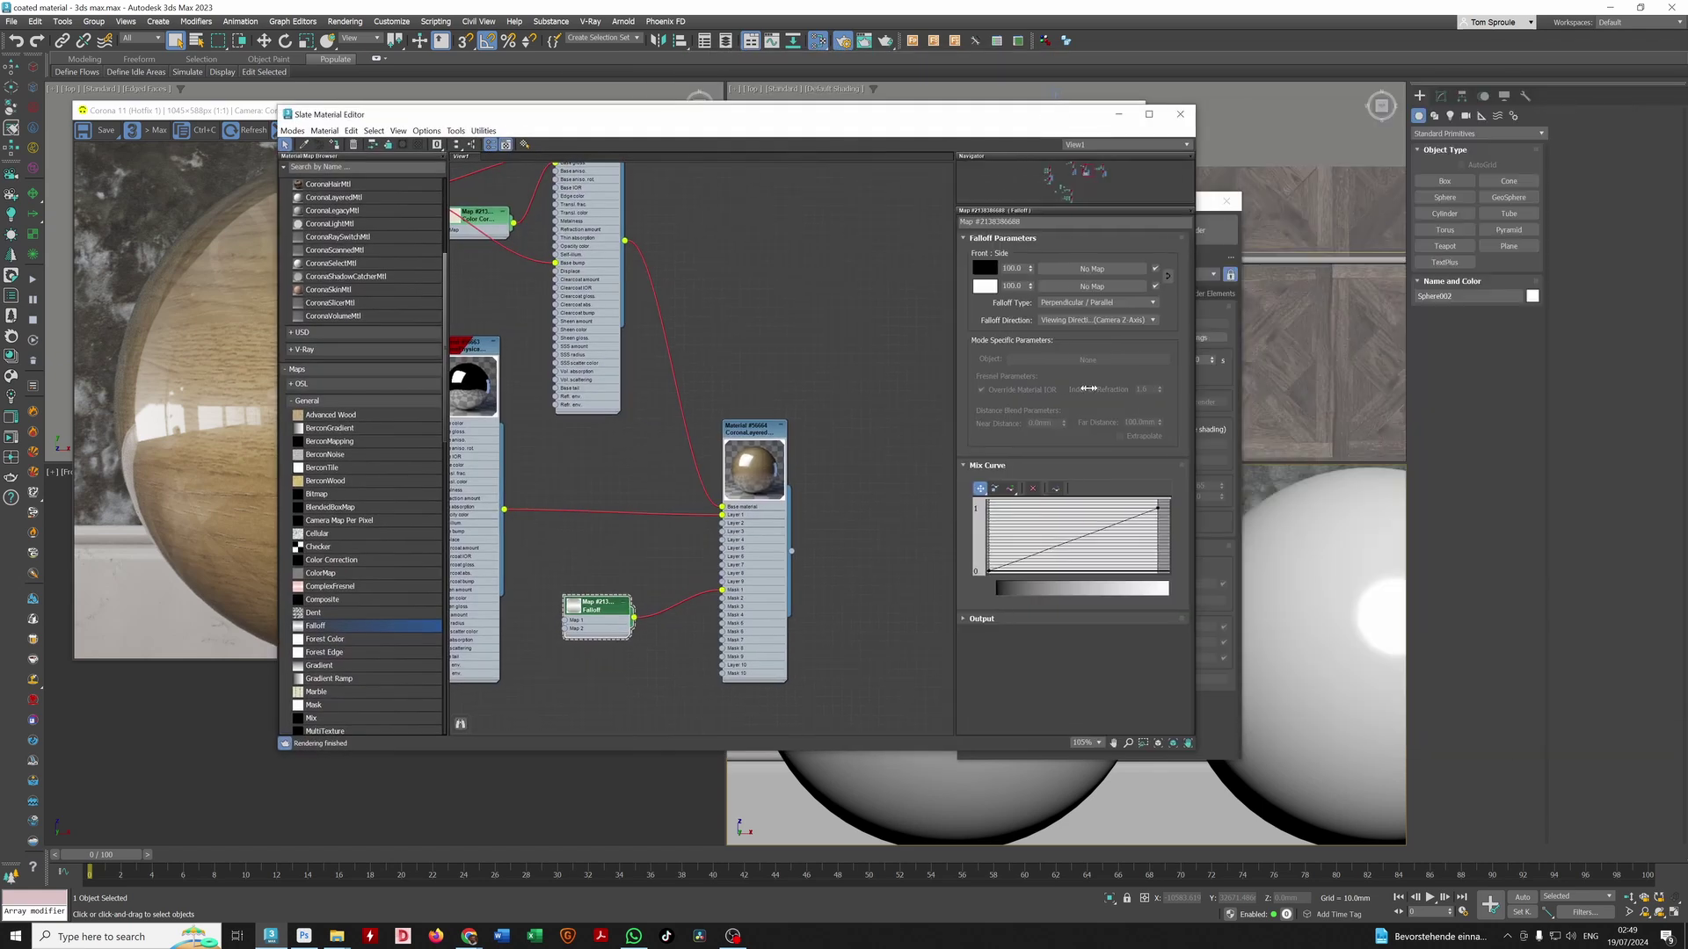
left_click_drag(784, 113, 1248, 41)
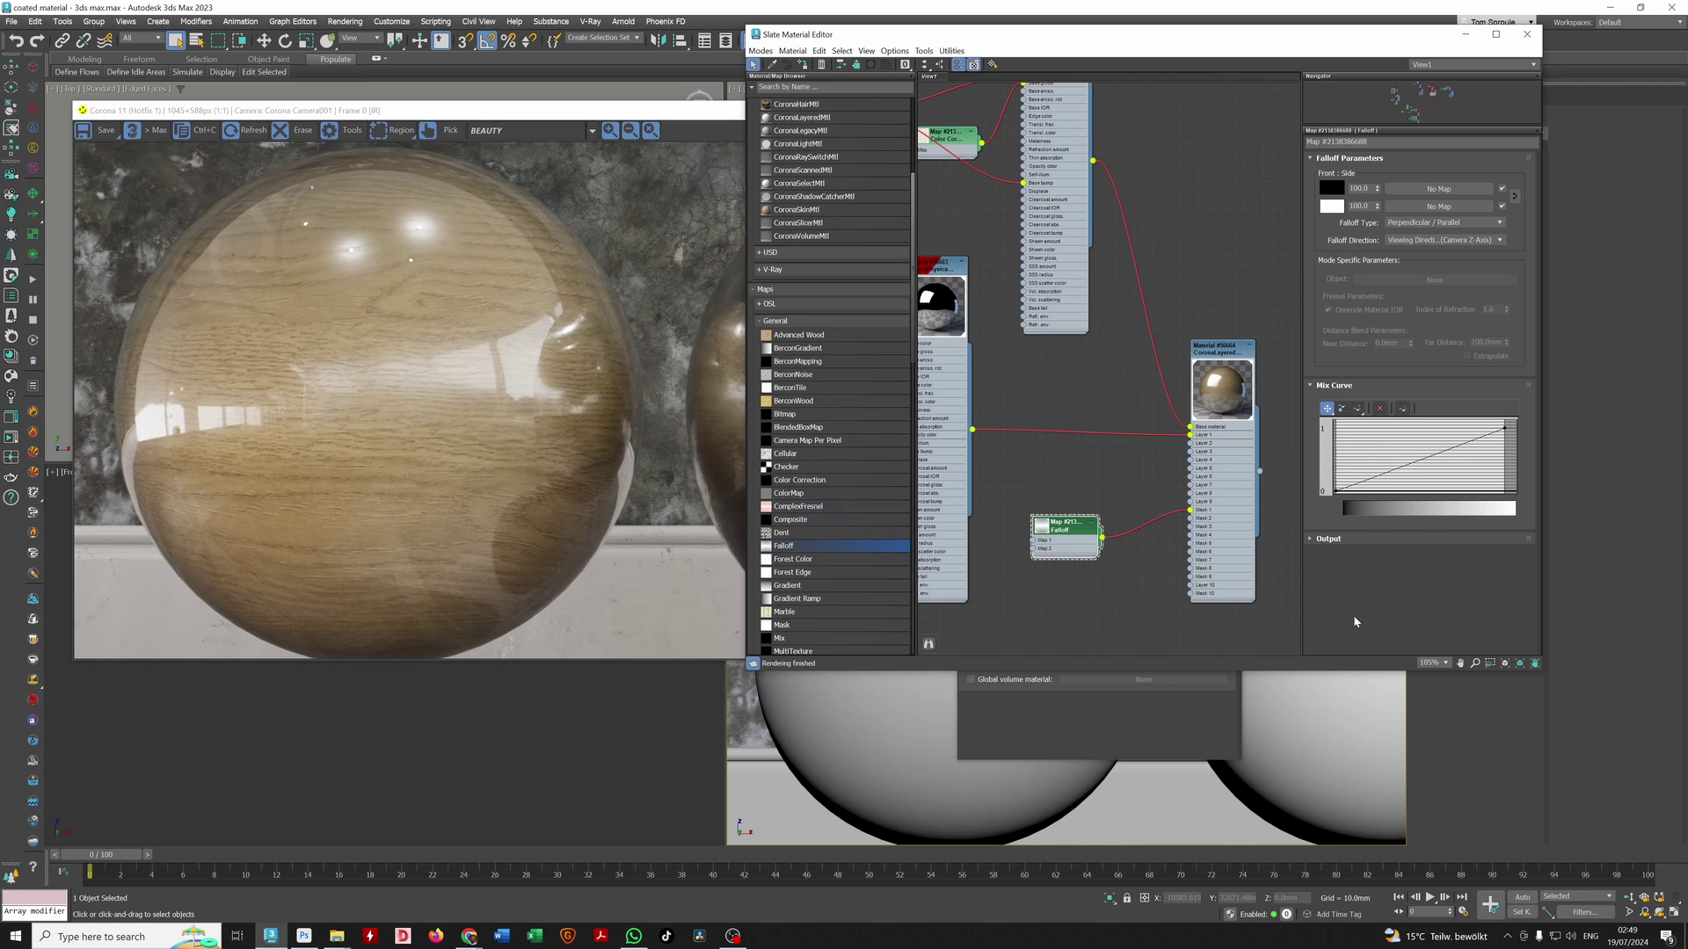
left_click(1328, 540)
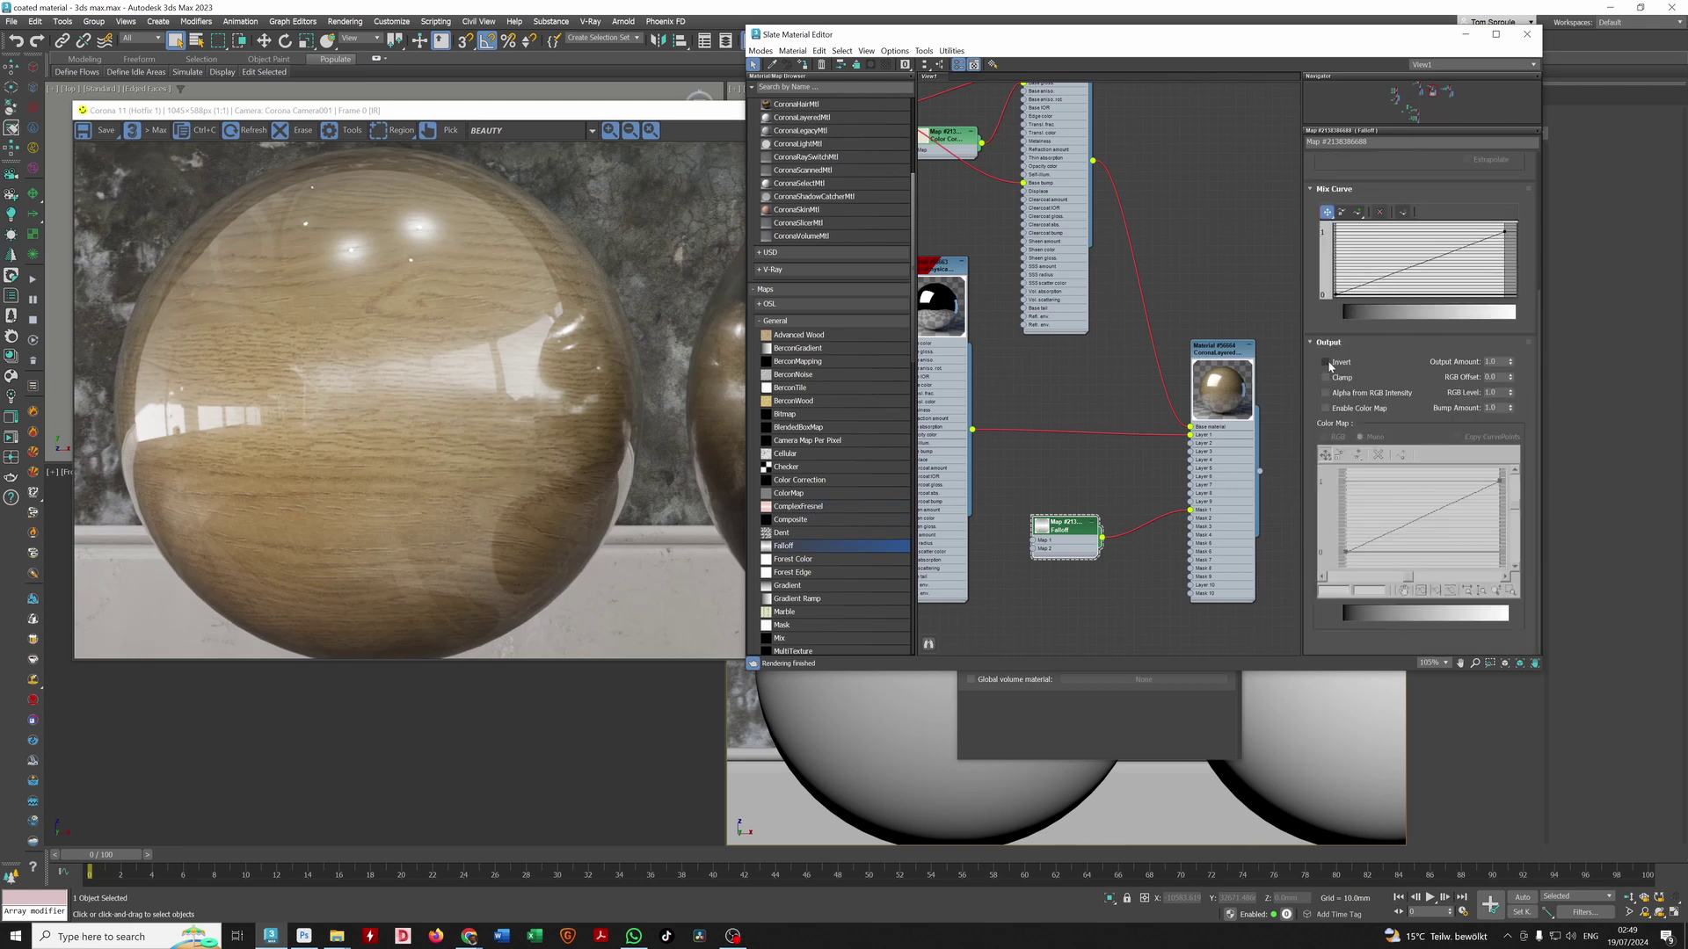
left_click(1338, 409)
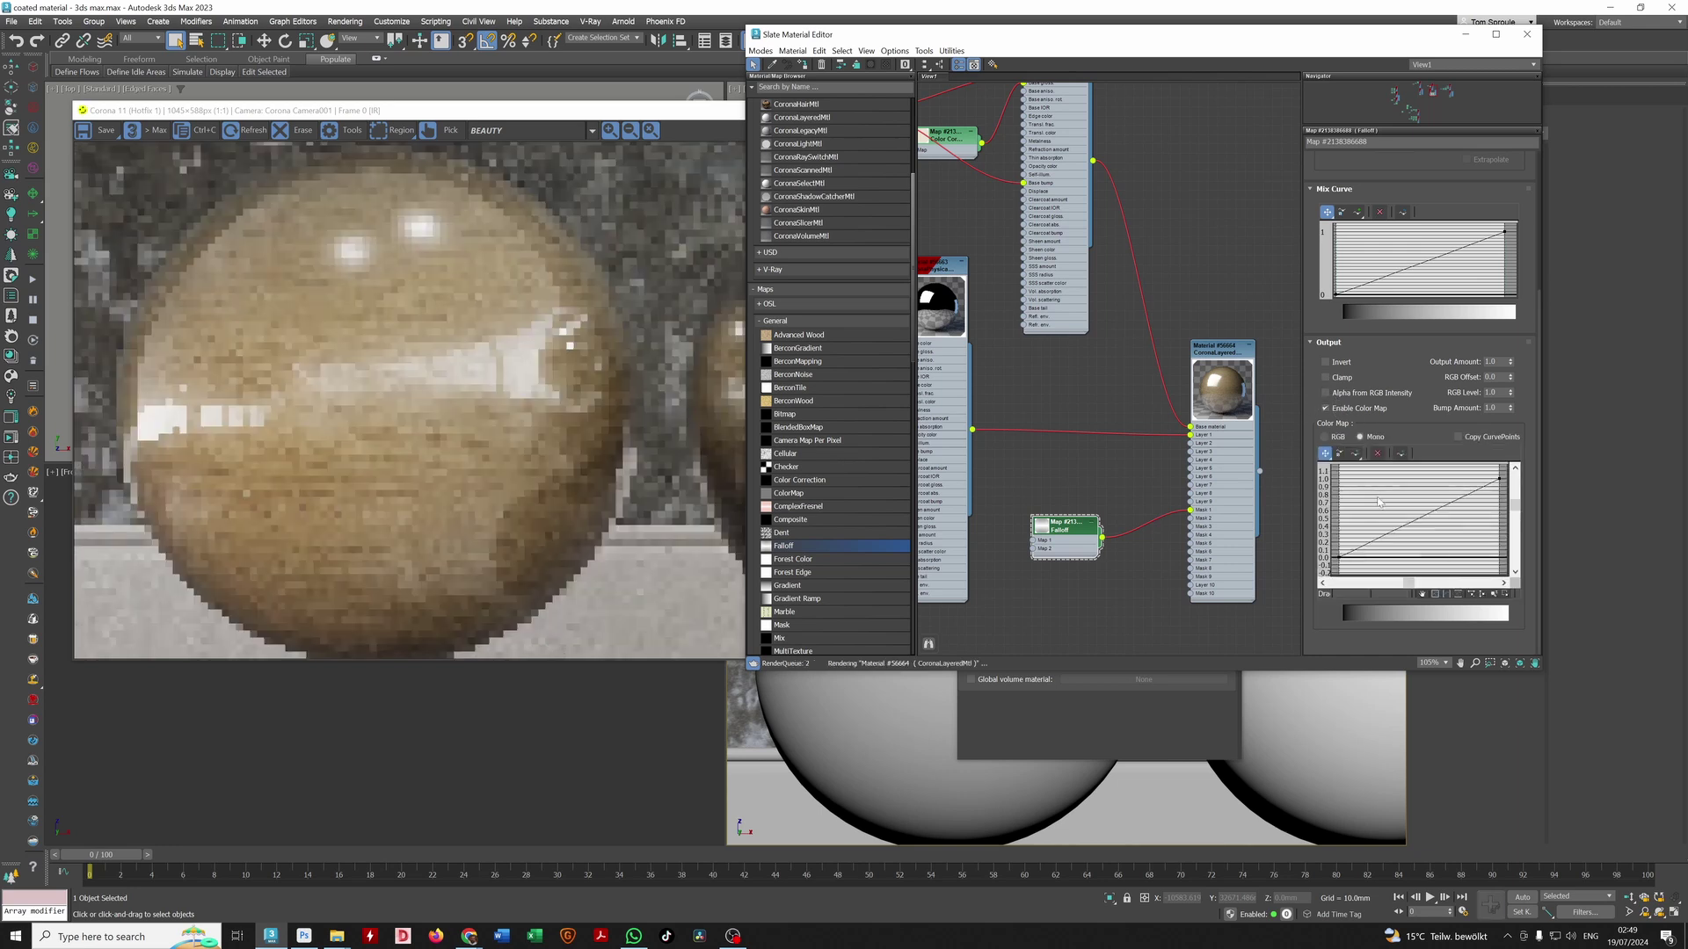
Step: Flatten the Falloff's output curve by moving both end points to a value of about 0.15
left_click_drag(1351, 561, 1358, 534)
left_click_drag(1500, 479, 1339, 547)
left_click(1339, 510)
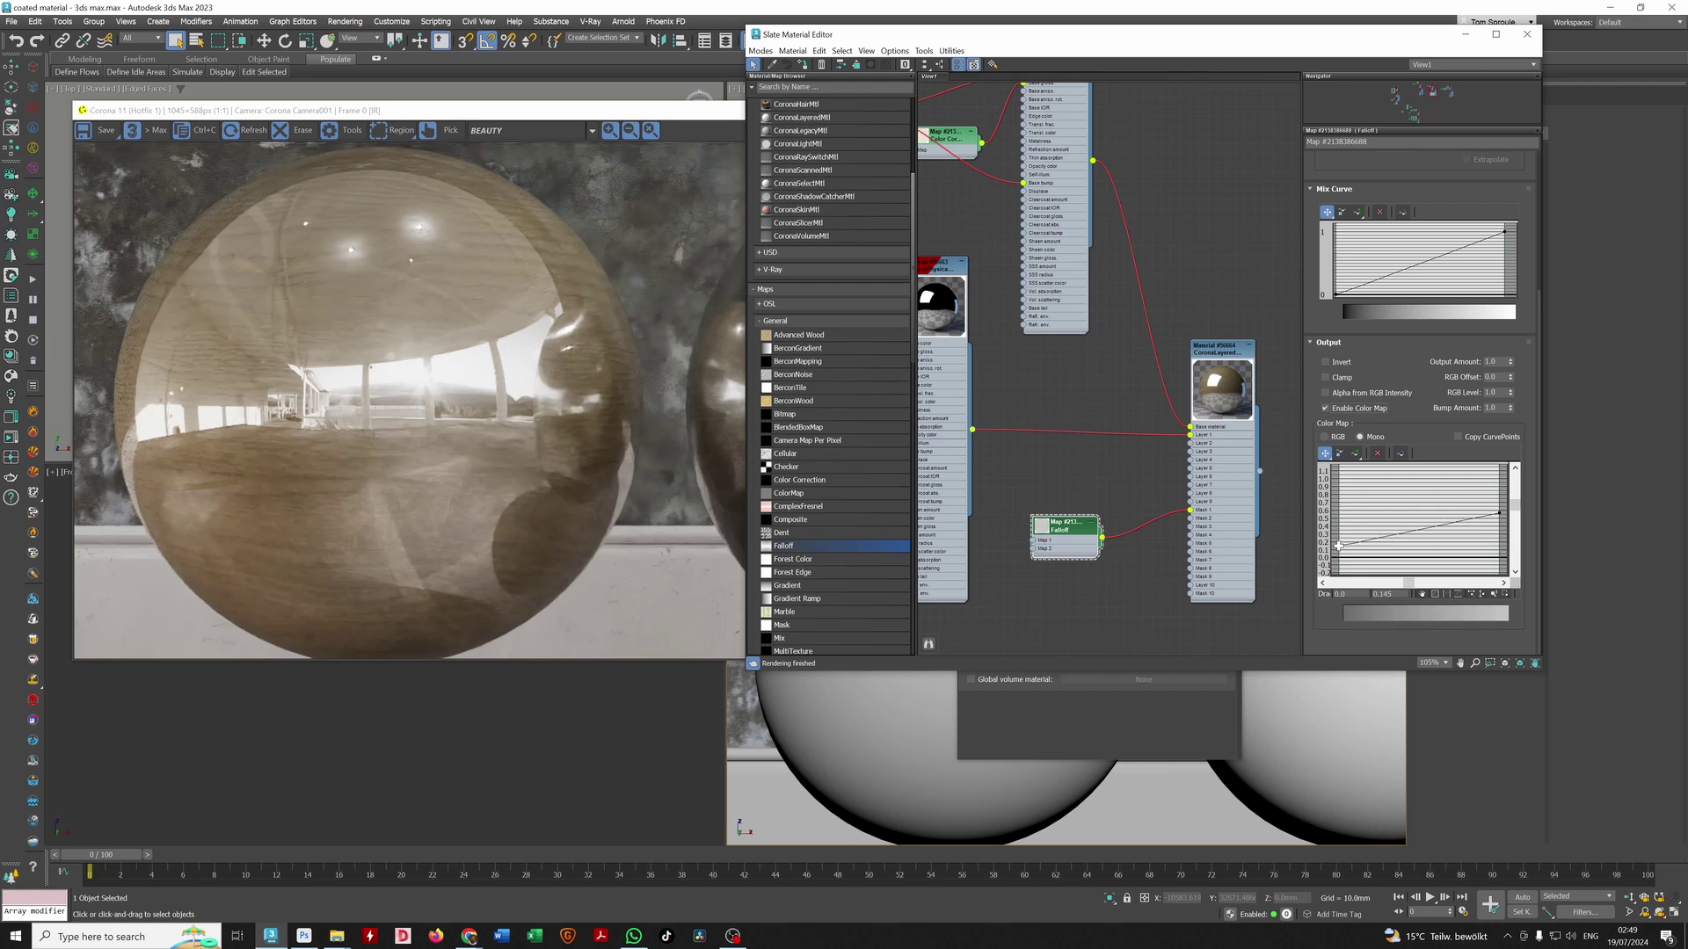
left_click_drag(1498, 512, 1498, 545)
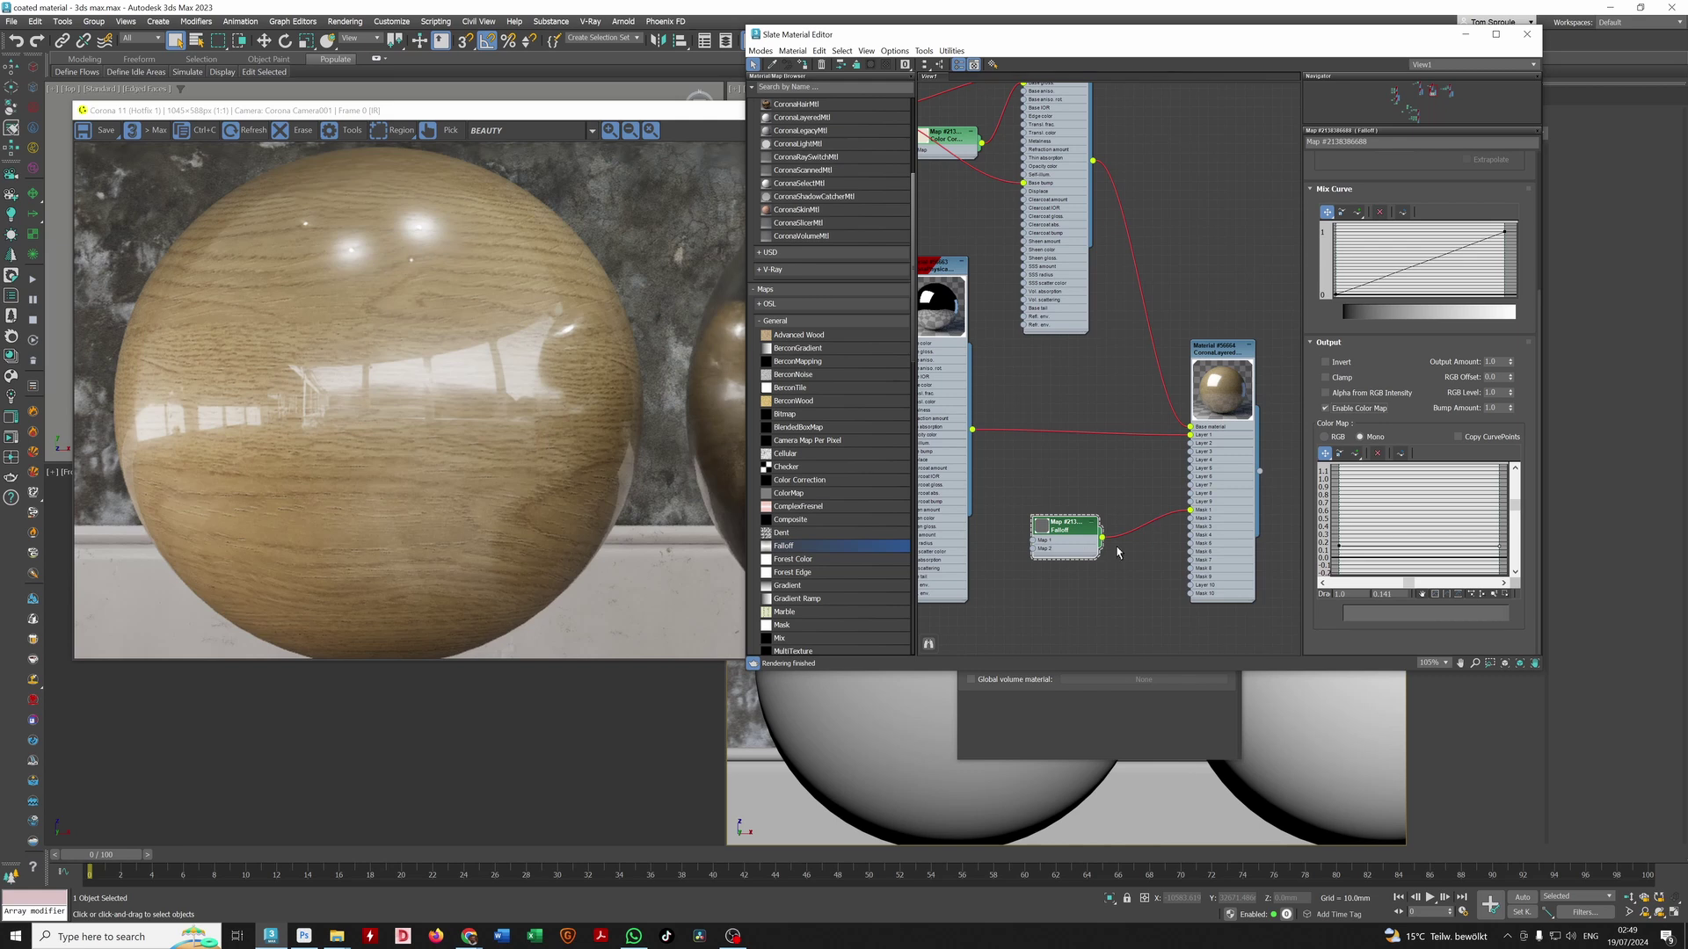
Step: Add an inner point to the Falloff's output curve, shift it toward the curve's start and raise the curve's far end point
left_click(1354, 453)
left_click(1472, 546)
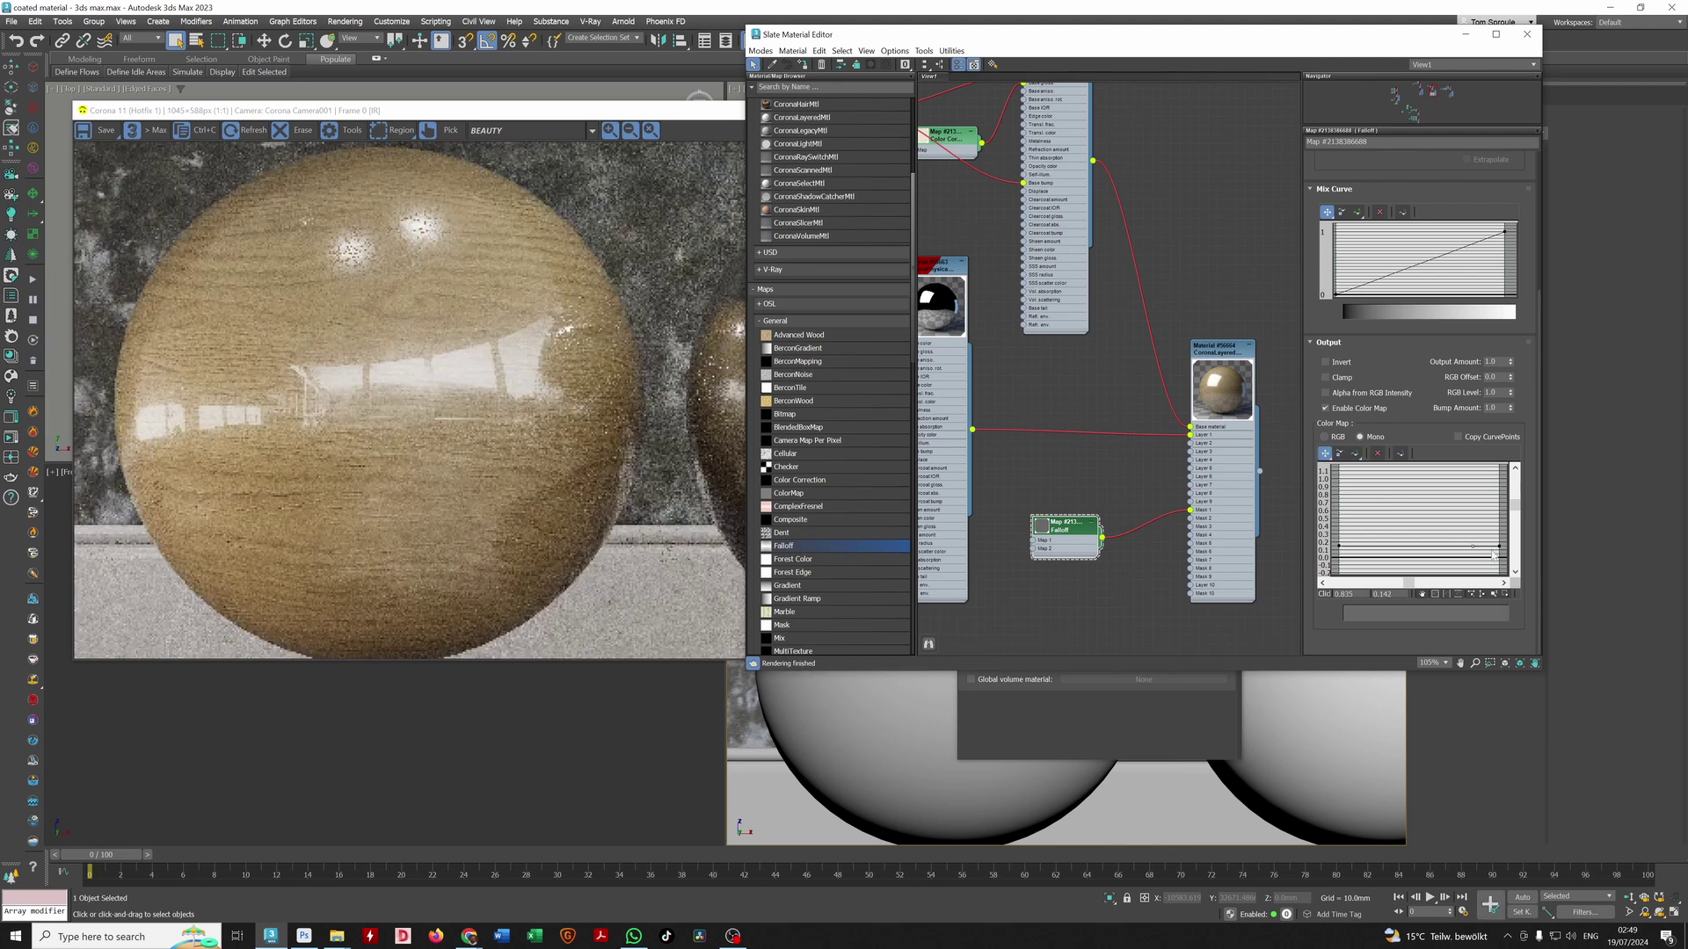
left_click_drag(1499, 546, 1499, 486)
left_click_drag(1472, 546, 1391, 549)
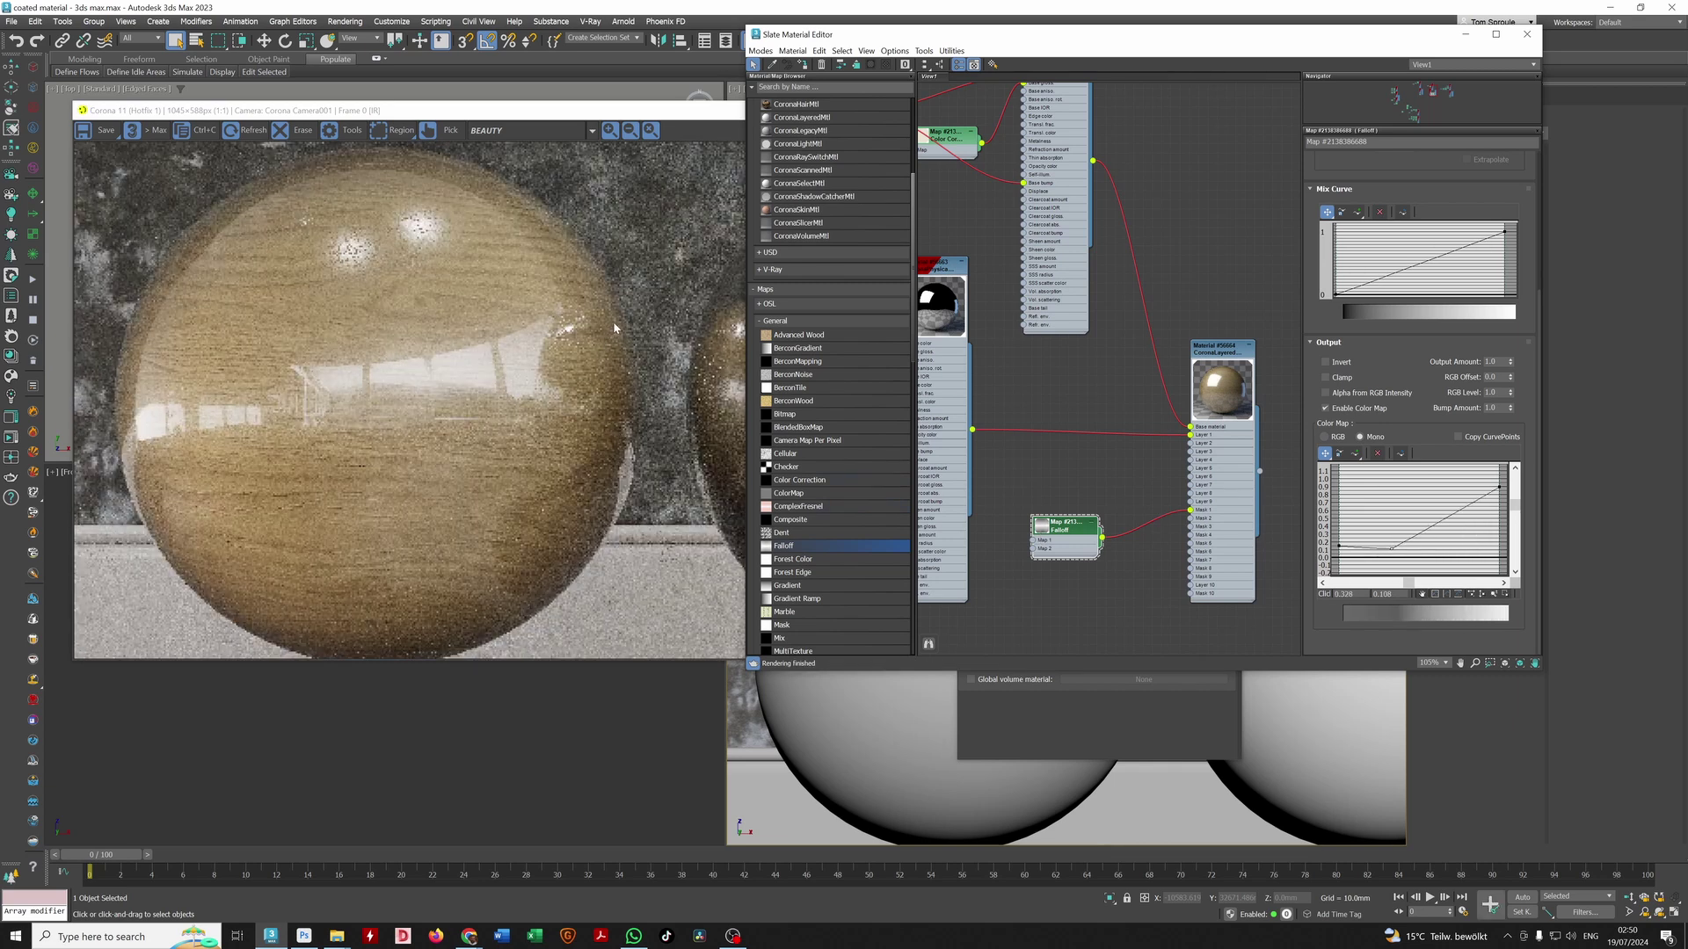
left_click_drag(1500, 489, 1503, 469)
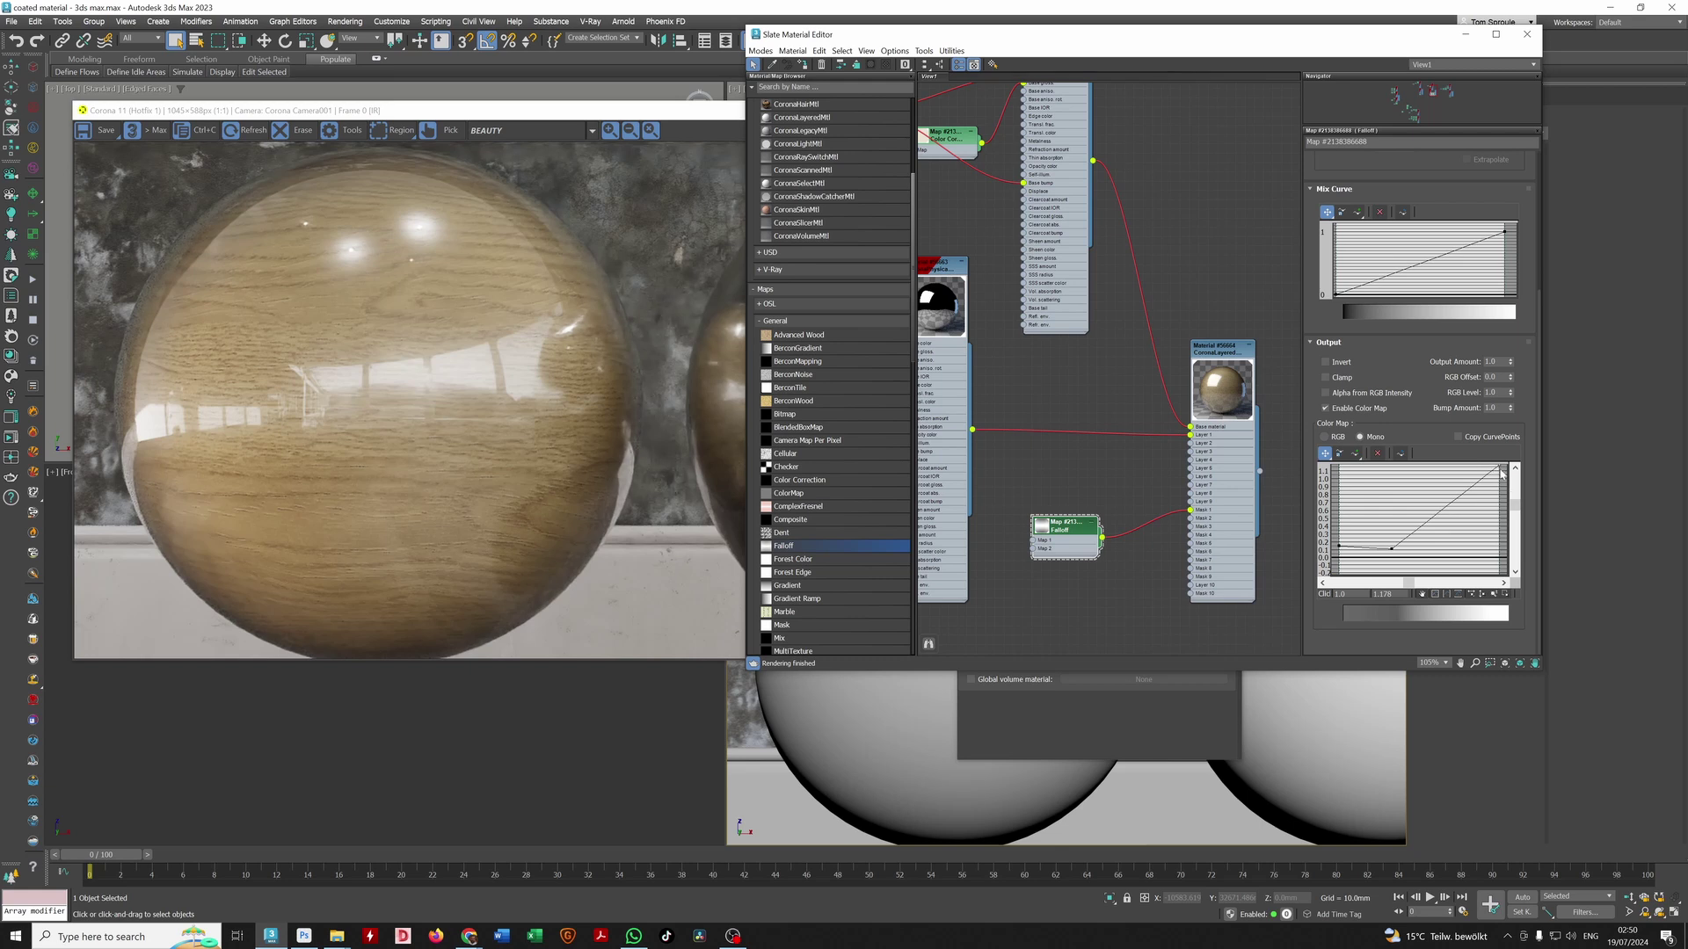
Step: Lower the curve's far end point, move the inner point to about 0.755, 0.147 and make it a smooth Bezier point
left_click_drag(1502, 473, 1460, 546)
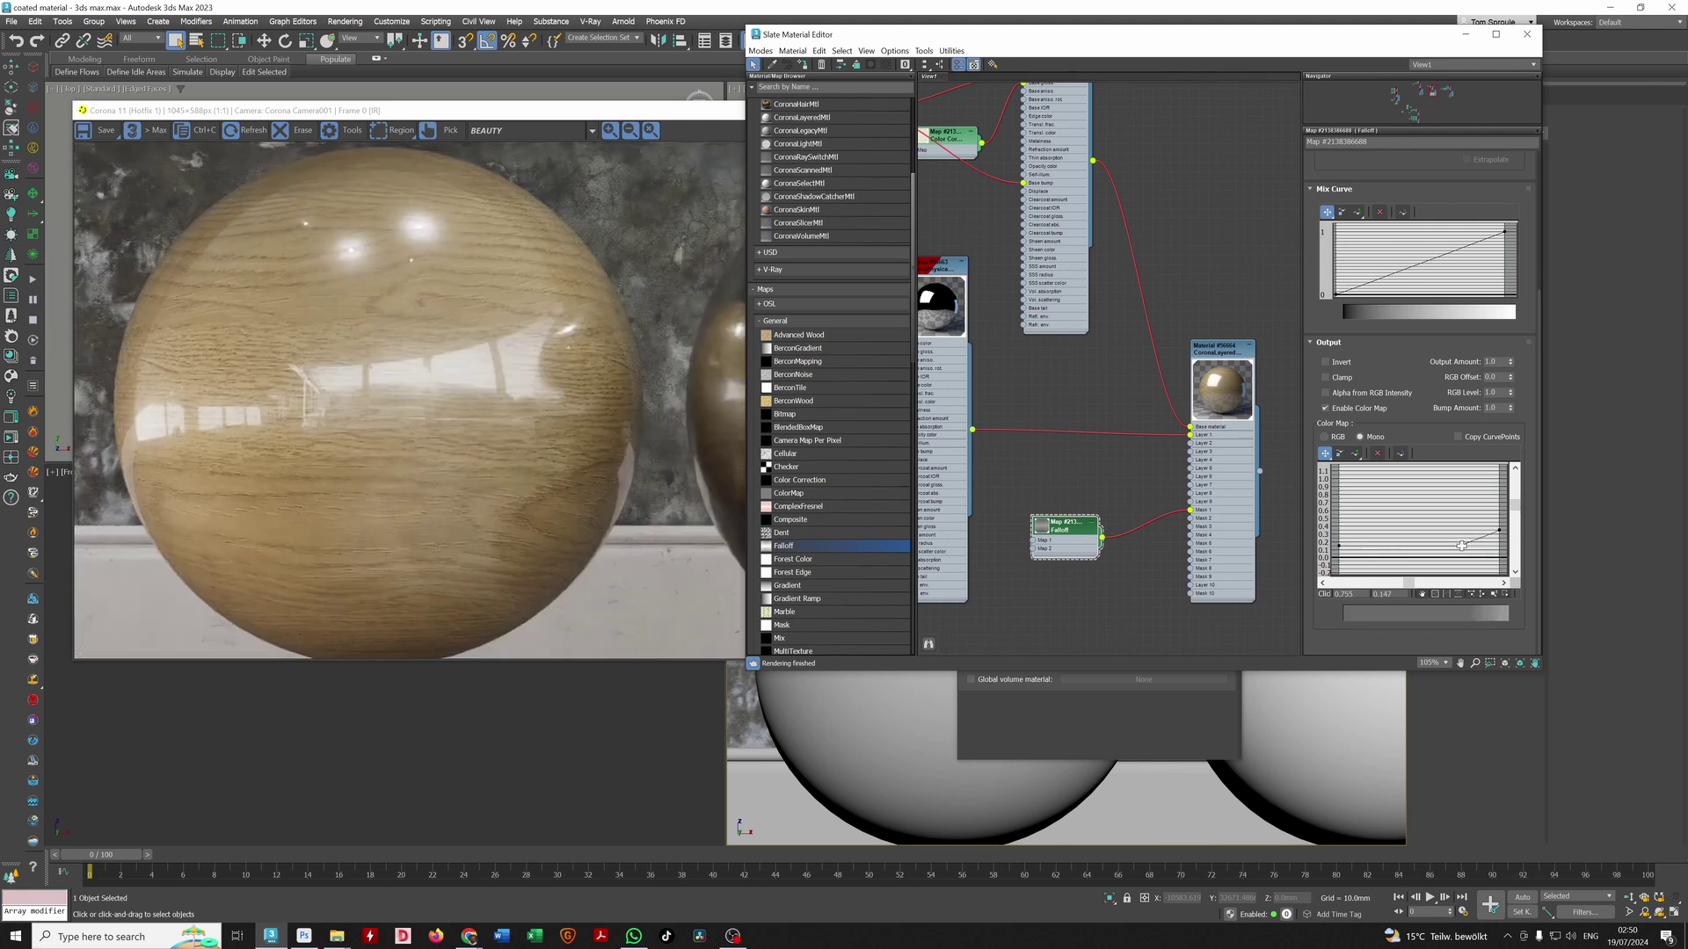
right_click(1461, 546)
left_click(1485, 567)
Step: Open the base wood material's parameters and assign that material to the sphere in the camera viewport
mouse_move(1039, 514)
middle_mouse_down()
mouse_move(1220, 504)
mouse_move(1083, 522)
mouse_move(1044, 582)
middle_mouse_up()
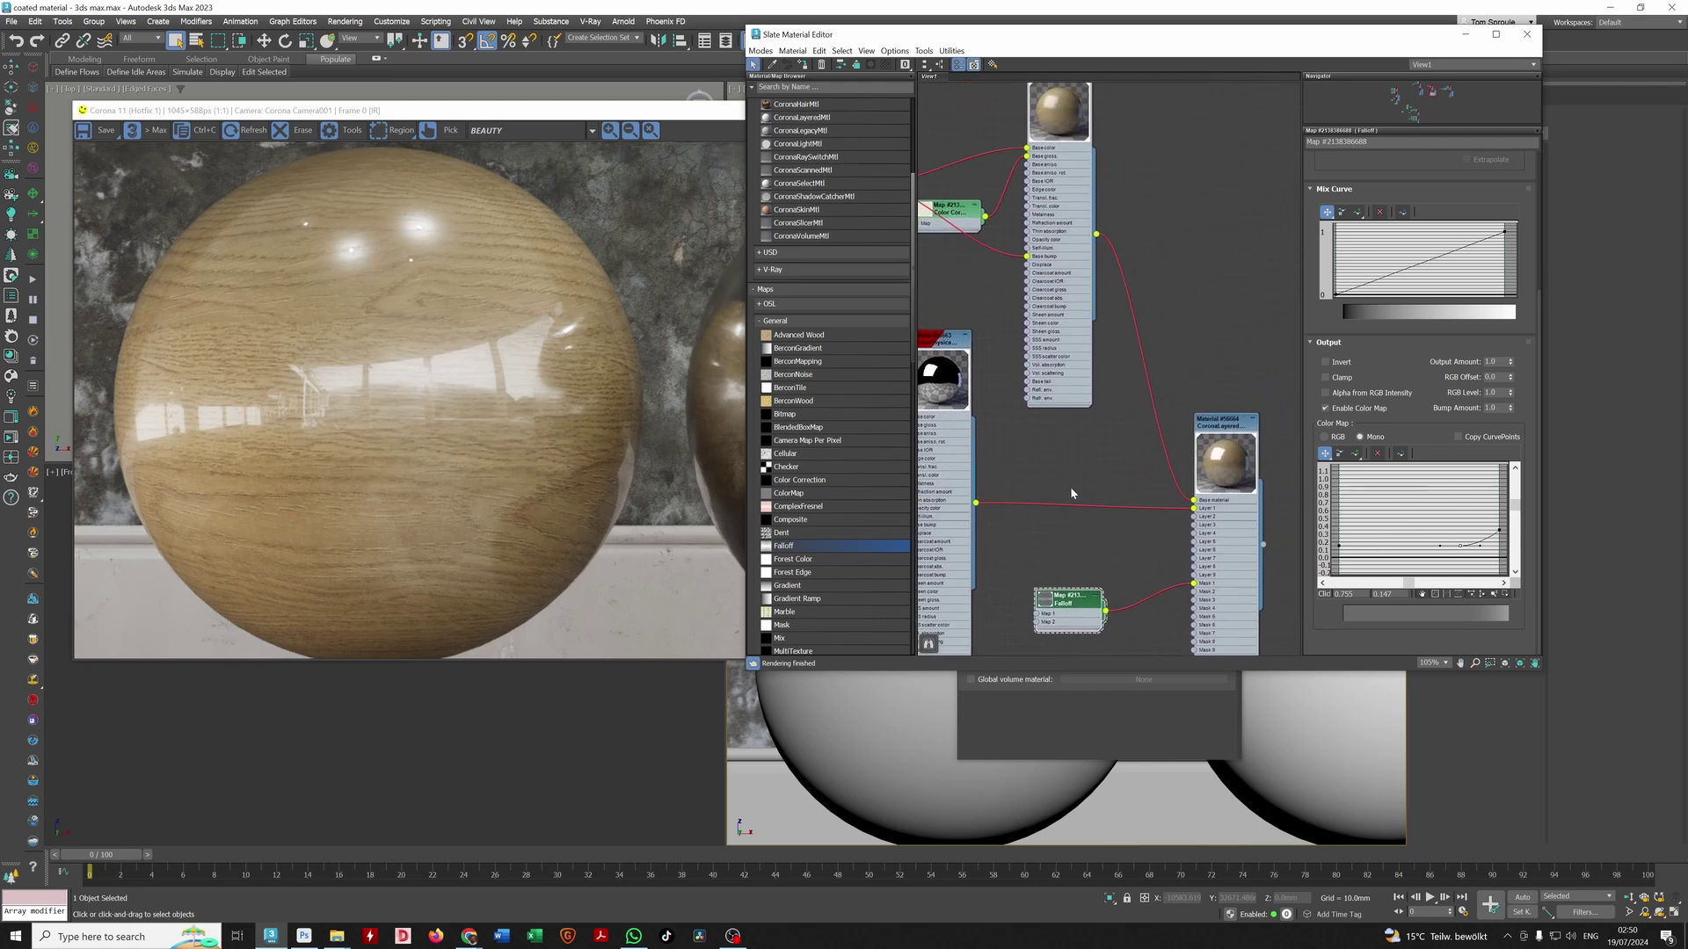
middle_click_drag(1069, 488, 1072, 580)
left_click(1094, 413)
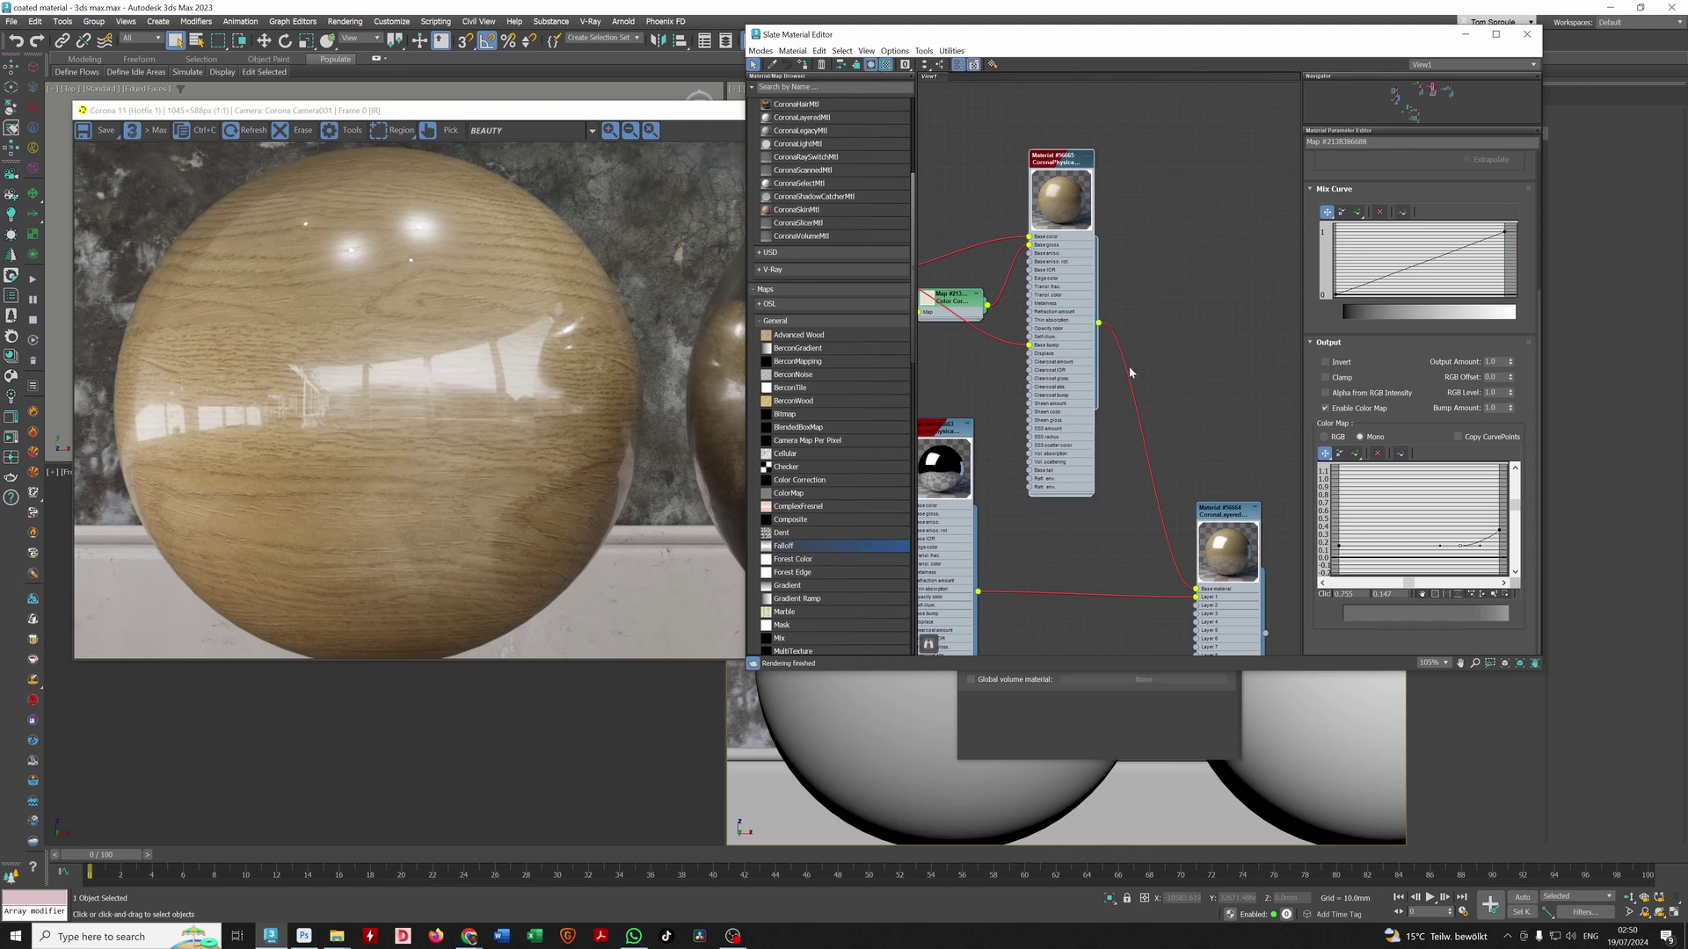
double_click(1099, 419)
left_click_drag(1113, 443, 1024, 777)
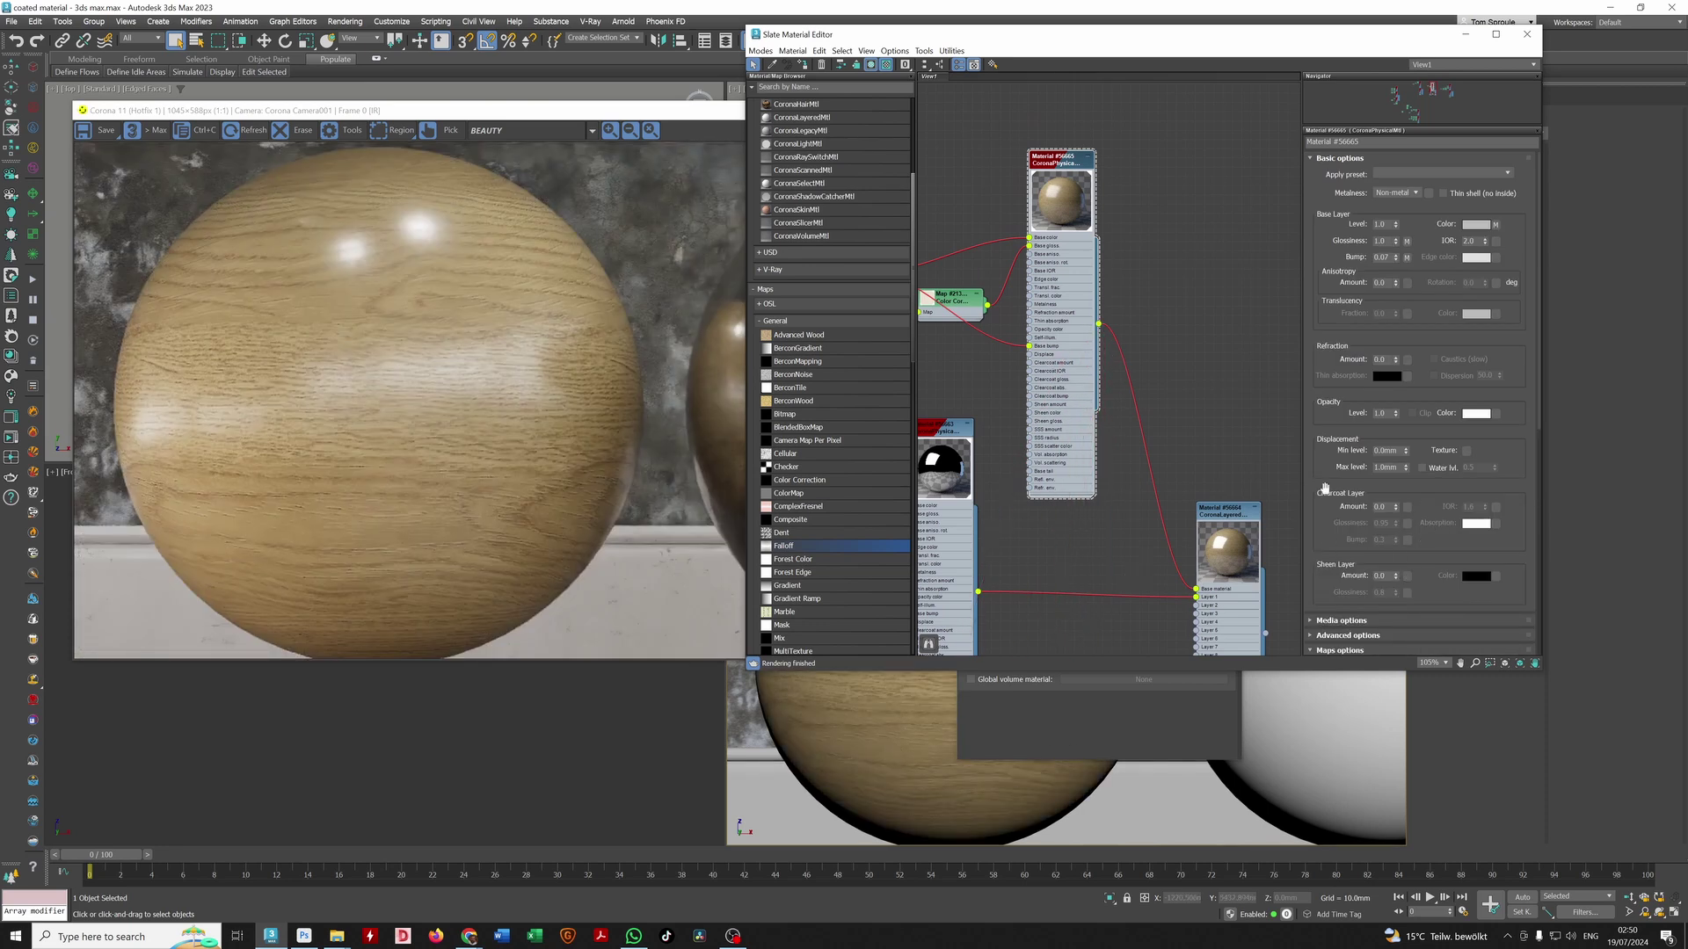
Step: Set the base wood material's clearcoat amount to 1 and its clearcoat glossiness to 1
double_click(1381, 507)
type("1")
key("Tab")
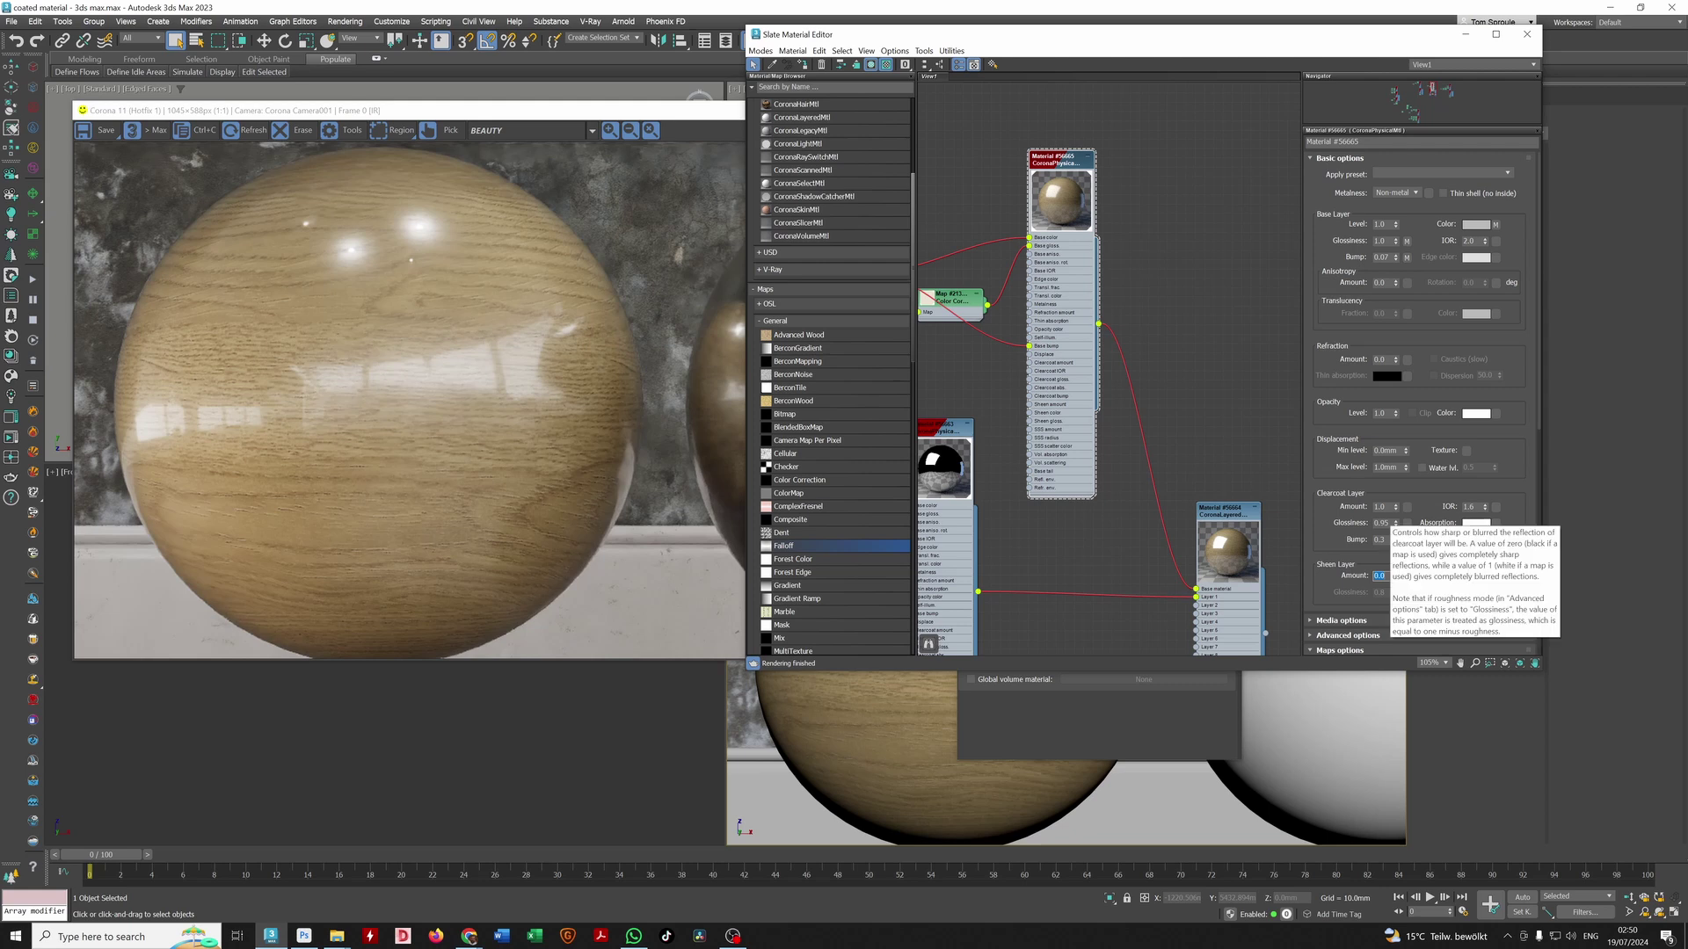
left_click(1386, 524)
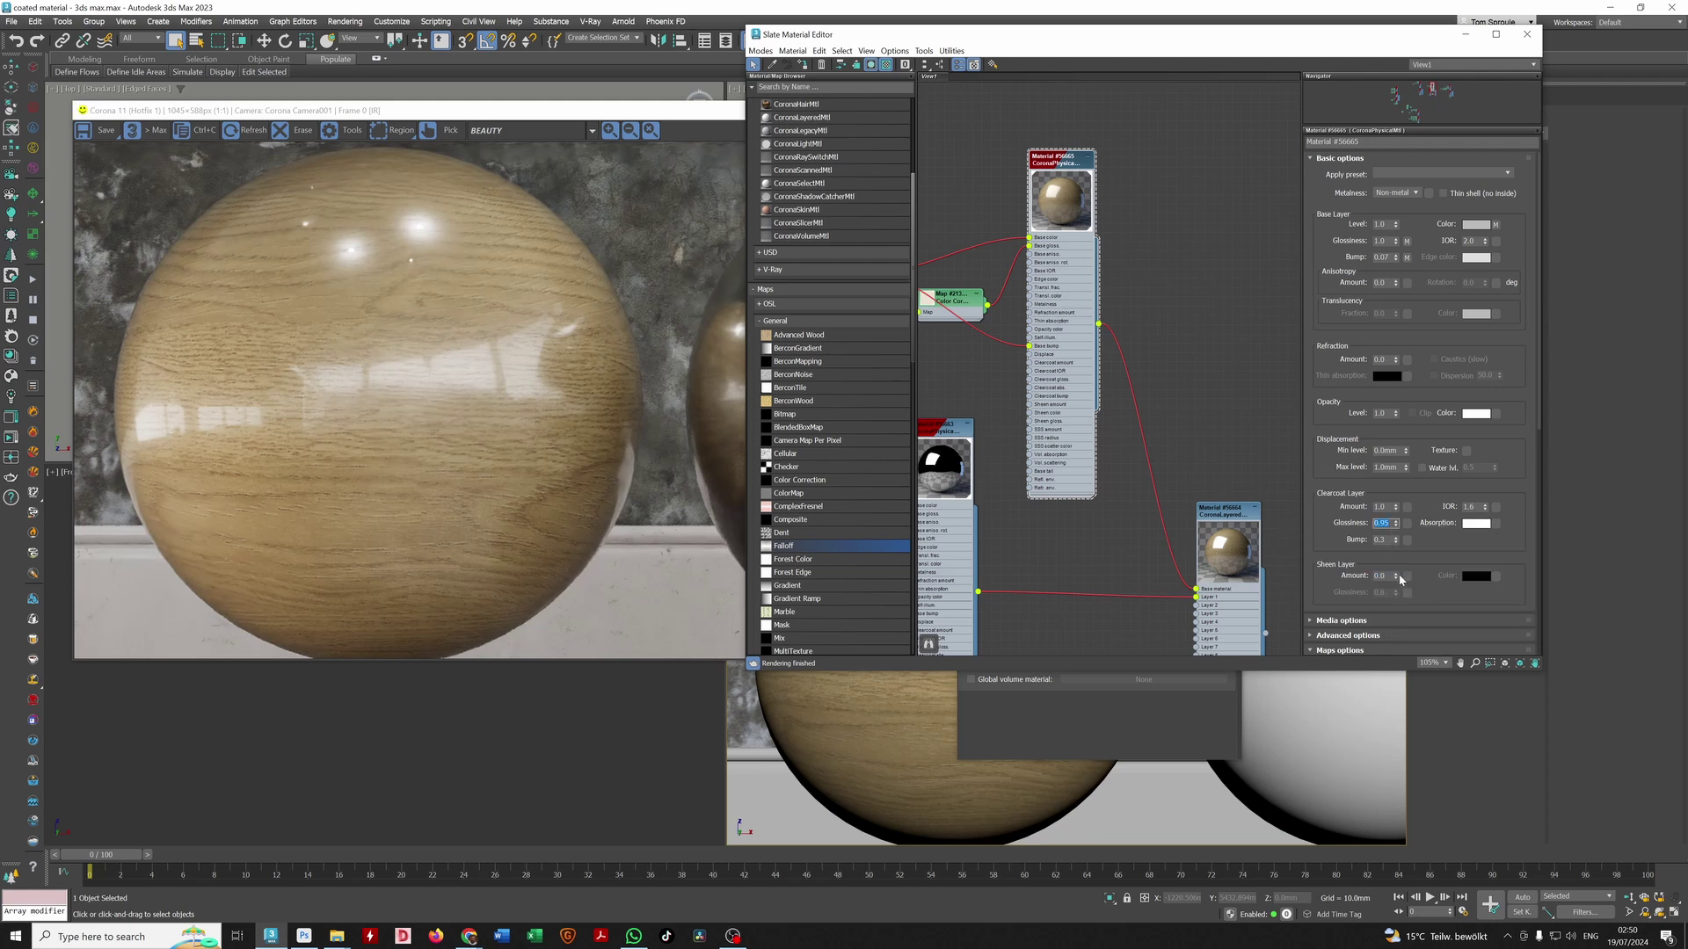
type("1")
key("Tab")
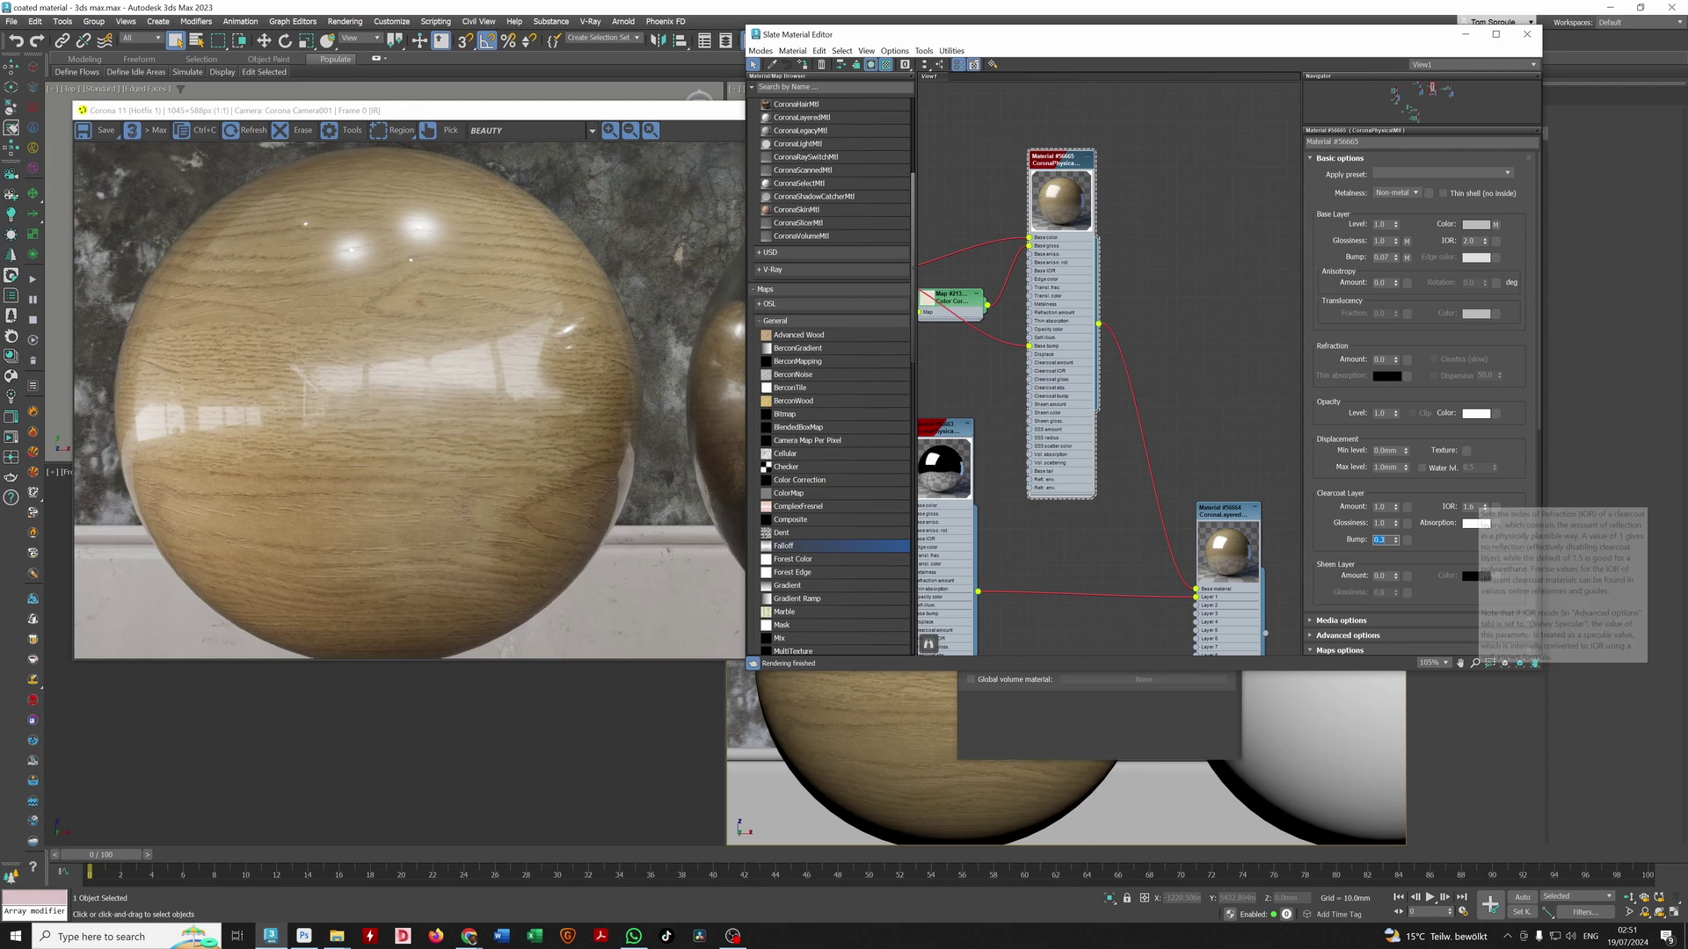
Step: Open the Falloff mask's parameters and examine its mix and output curves
middle_click_drag(1077, 538, 1131, 459)
scroll(1130, 459, "up", 1)
middle_click_drag(1071, 648, 1086, 545)
double_click(1091, 564)
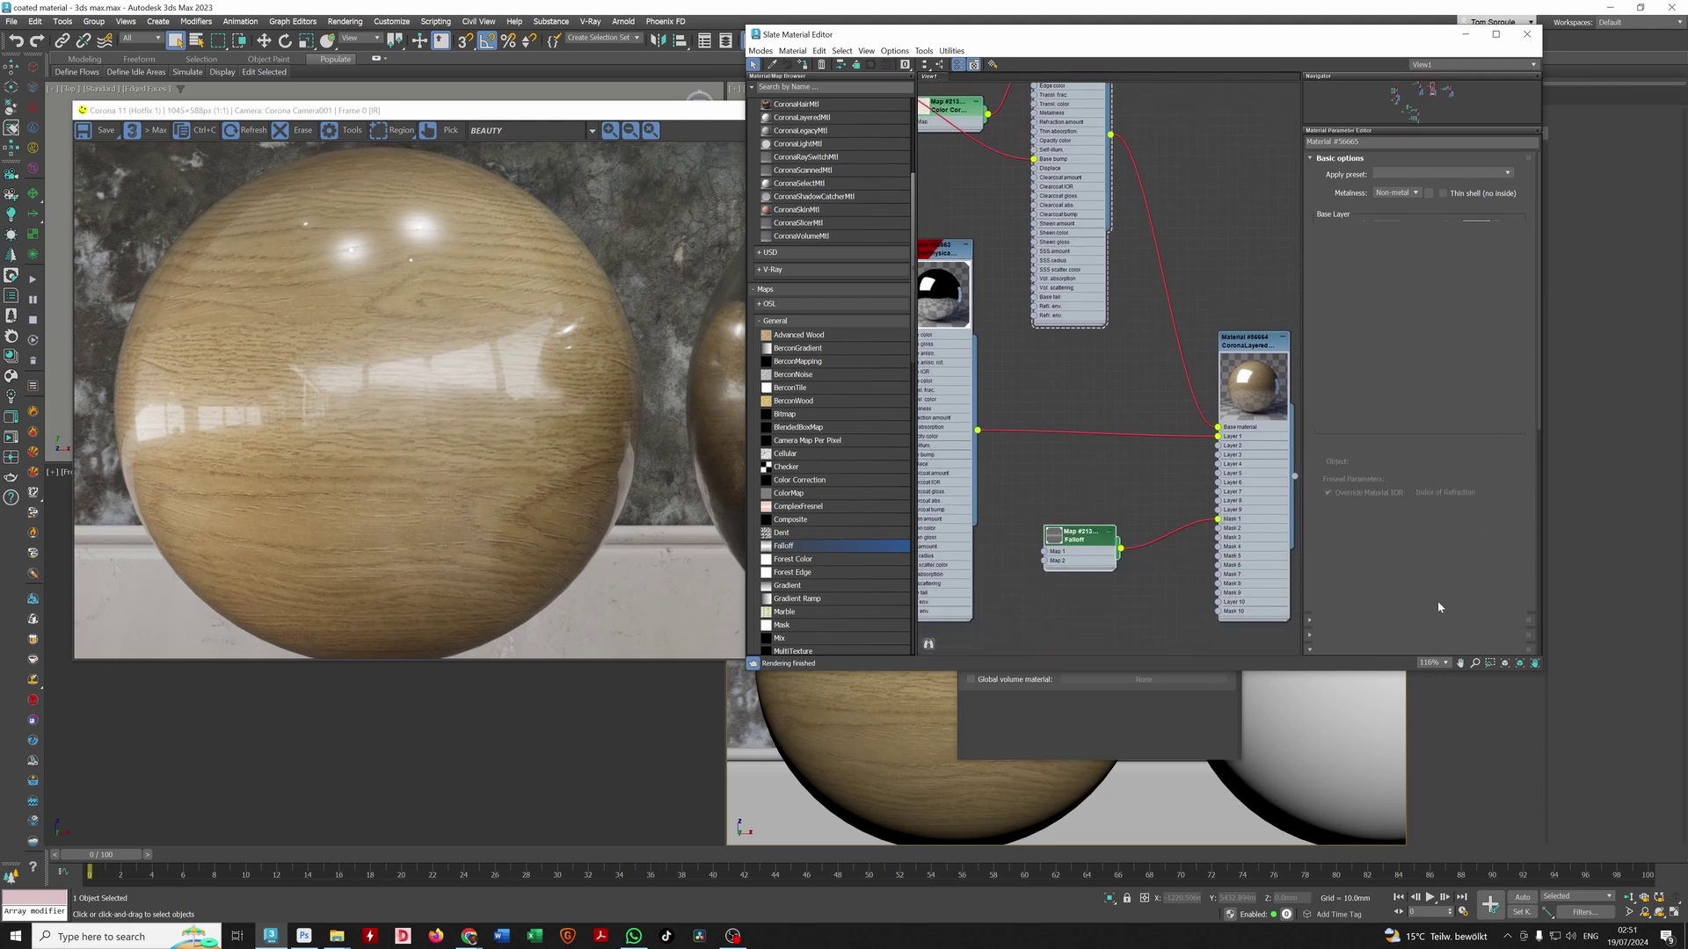
scroll(1407, 541, "down", 4)
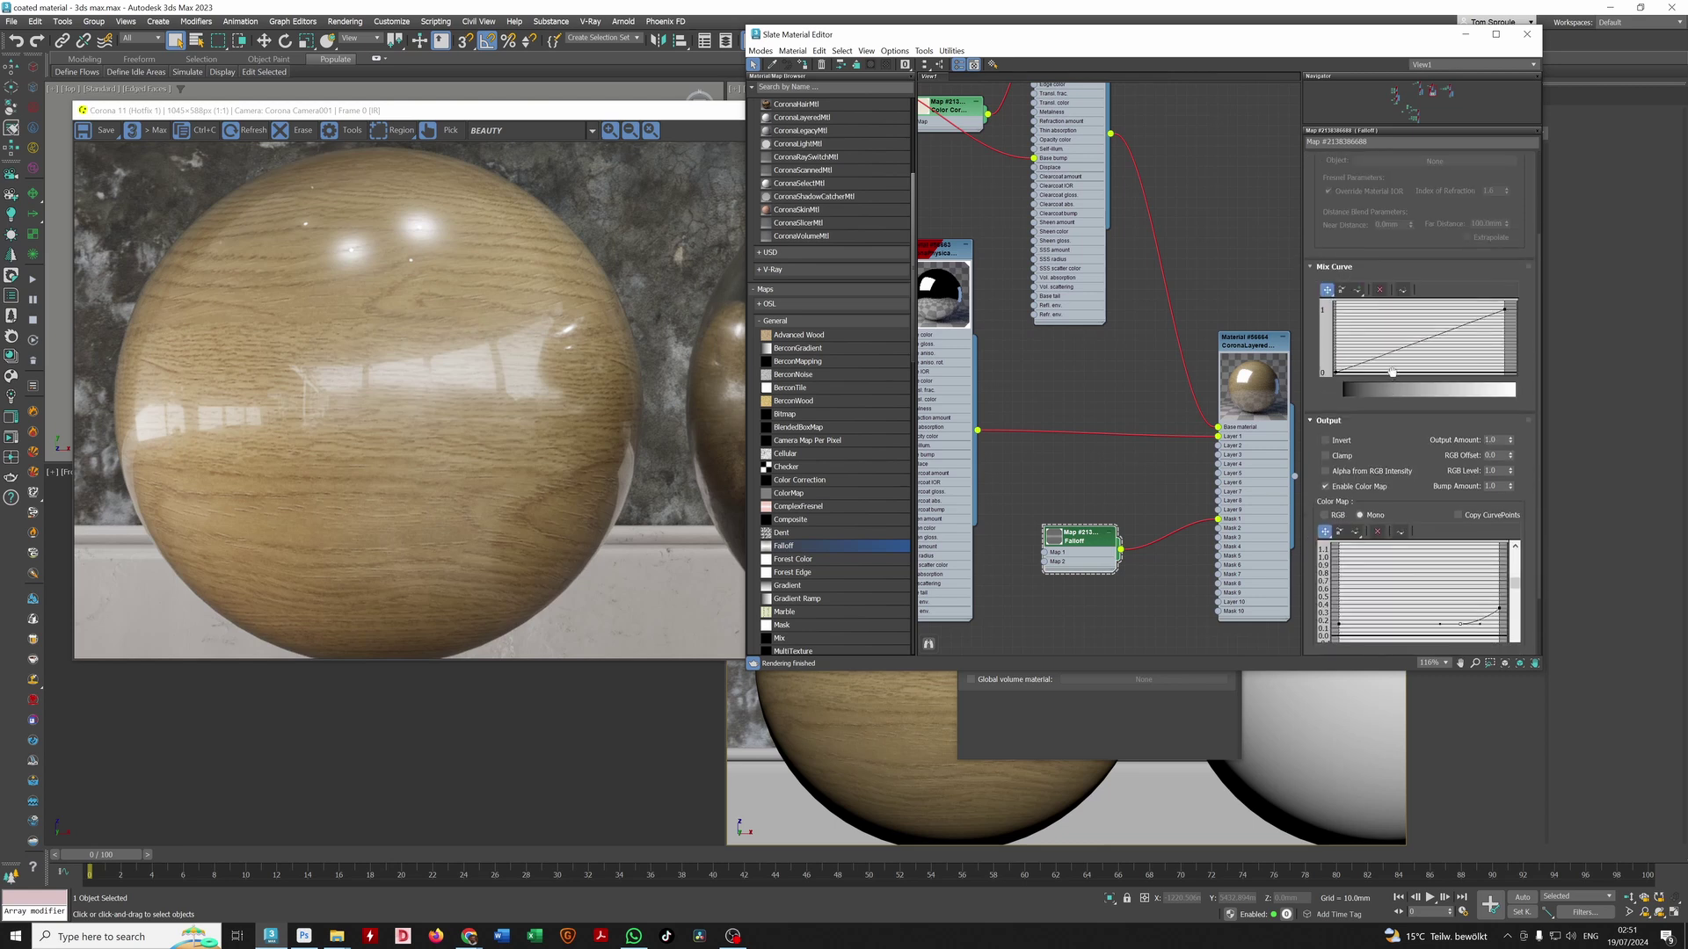
middle_click_drag(1061, 189, 1096, 444)
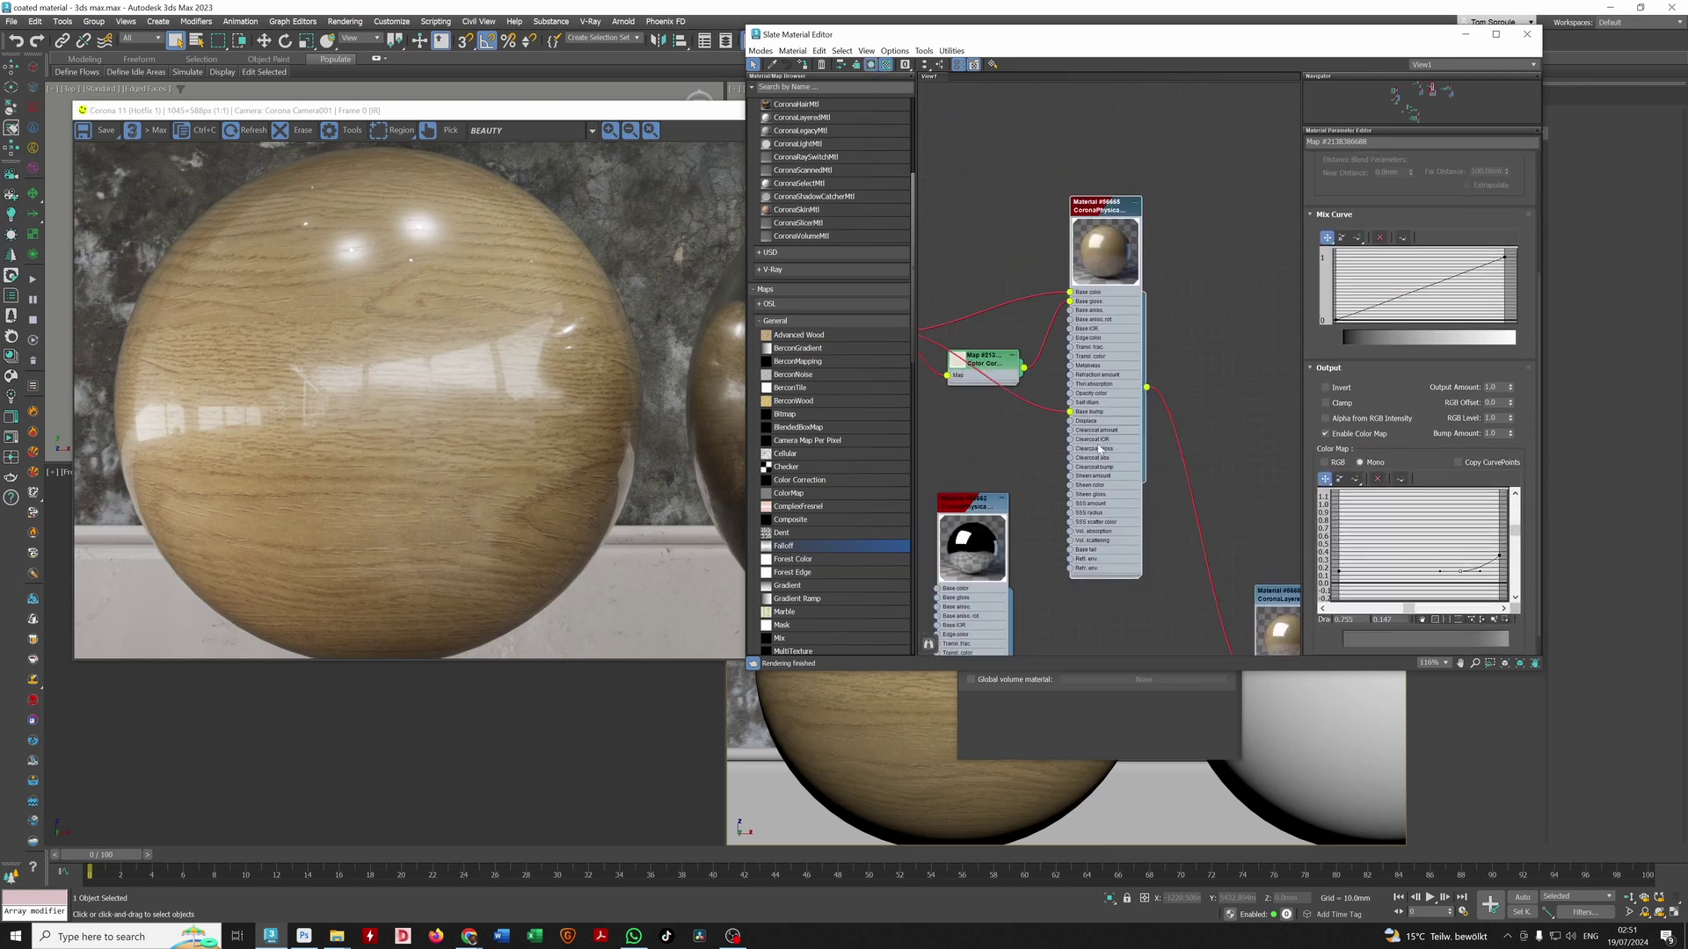
Step: Reopen the base wood material, try a clearcoat IOR of 3 and restore it to 1.6
double_click(1097, 445)
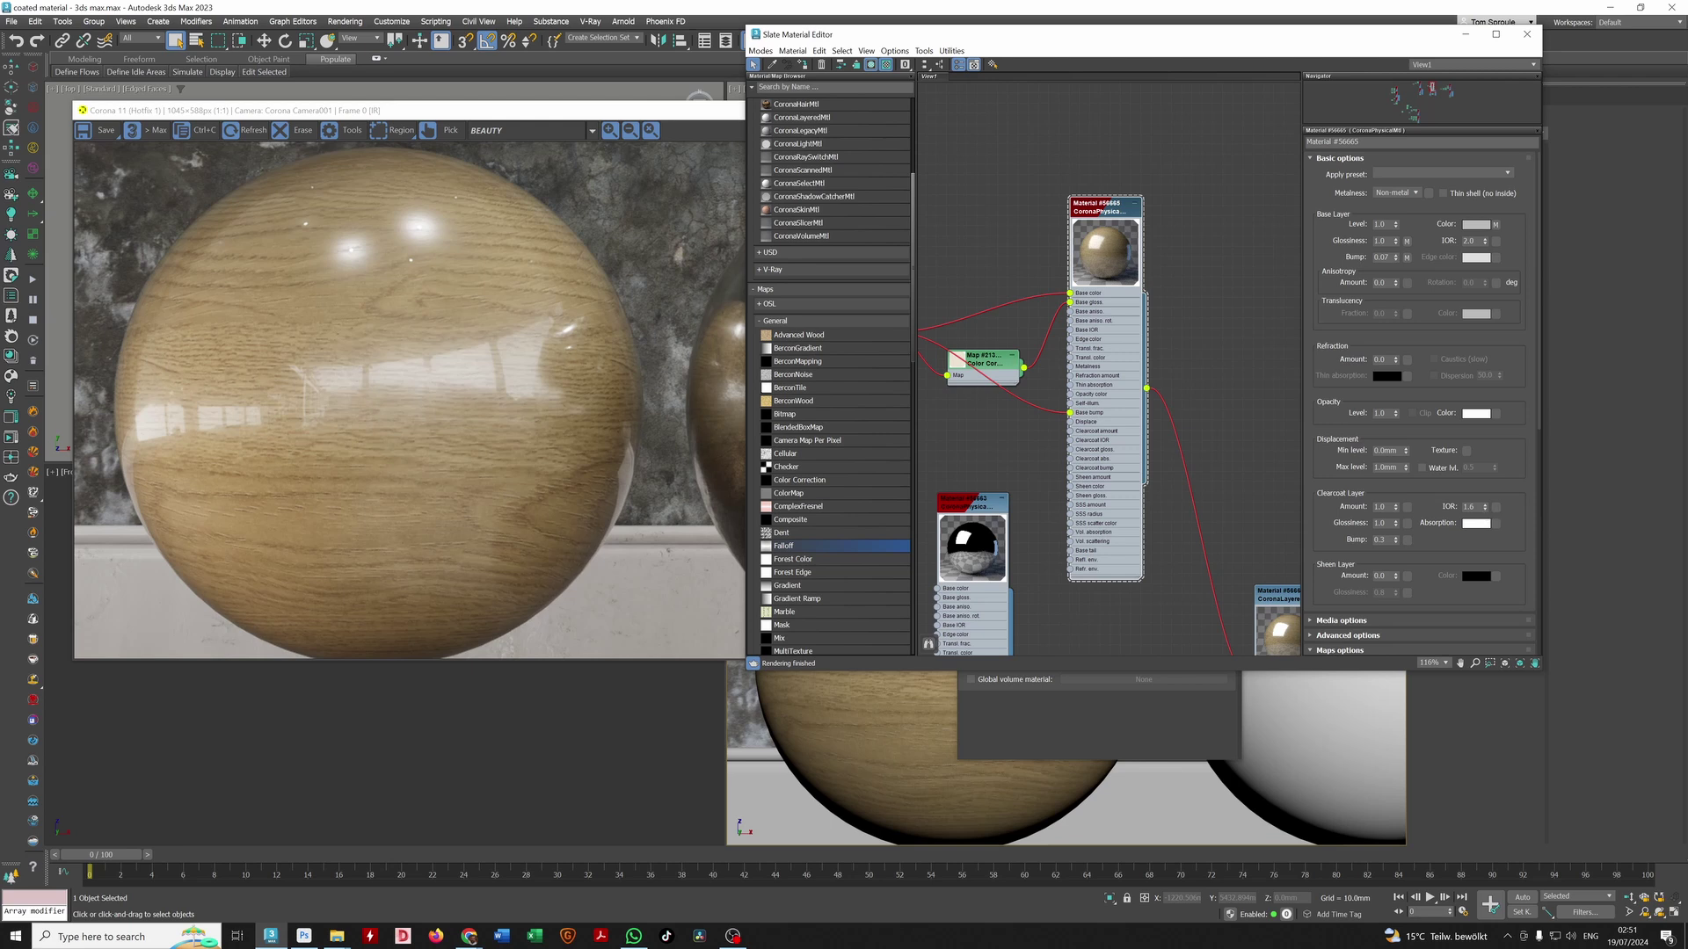
double_click(1469, 508)
type("3")
key("Tab")
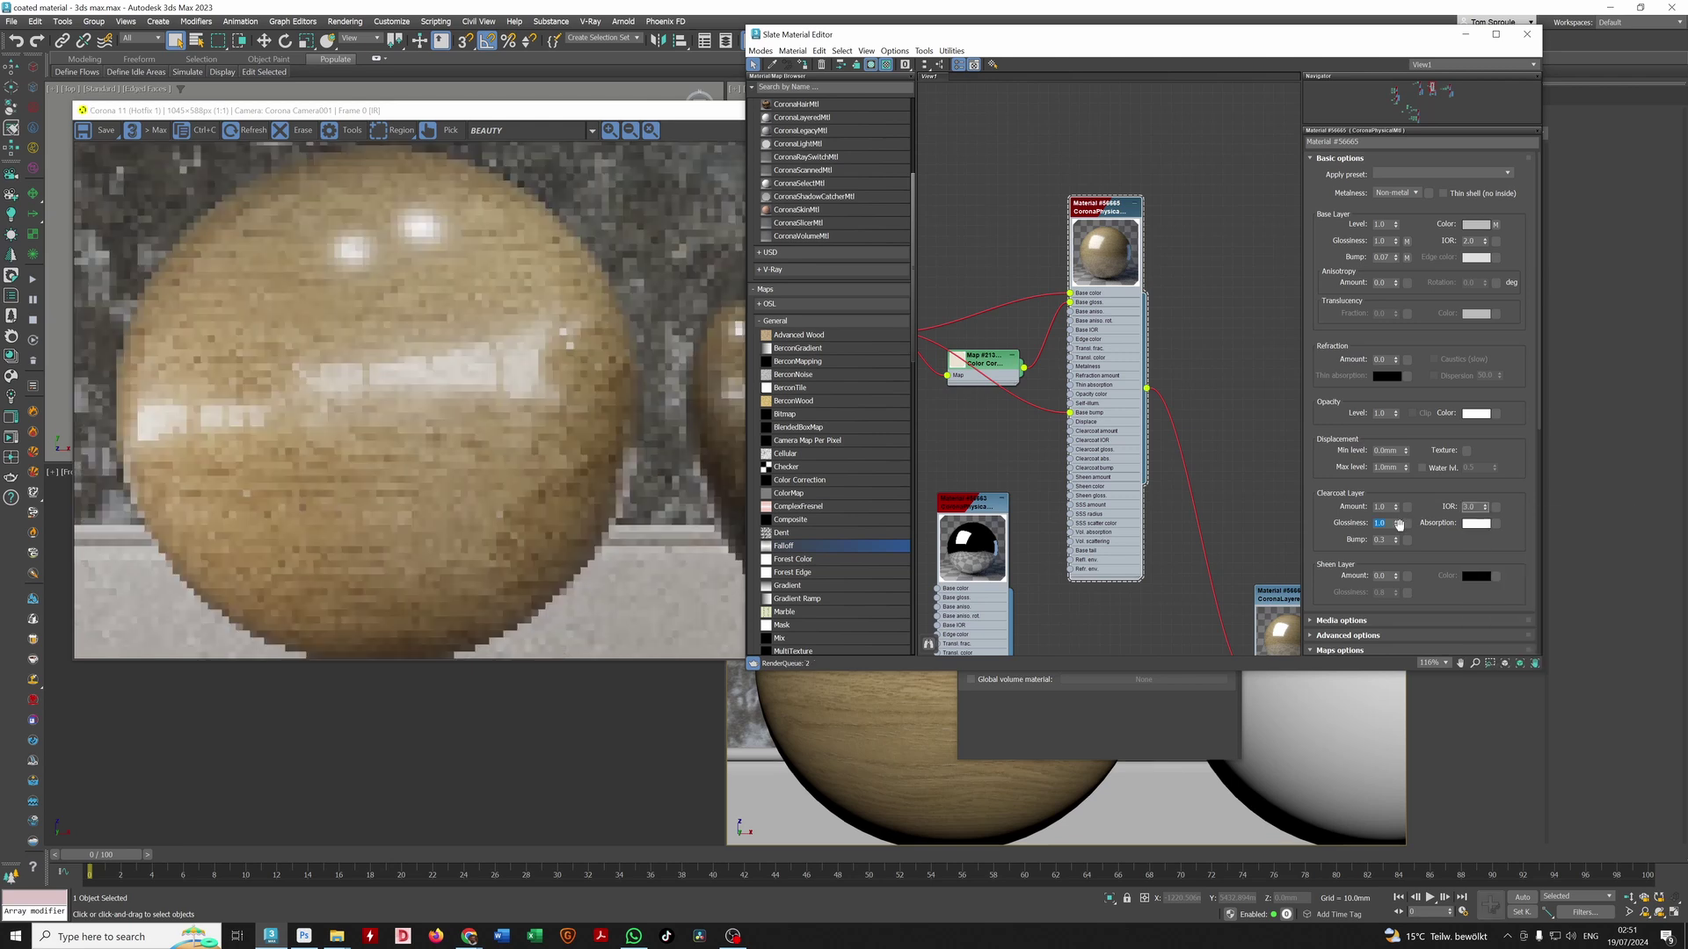
left_click_drag(1477, 508, 1381, 497)
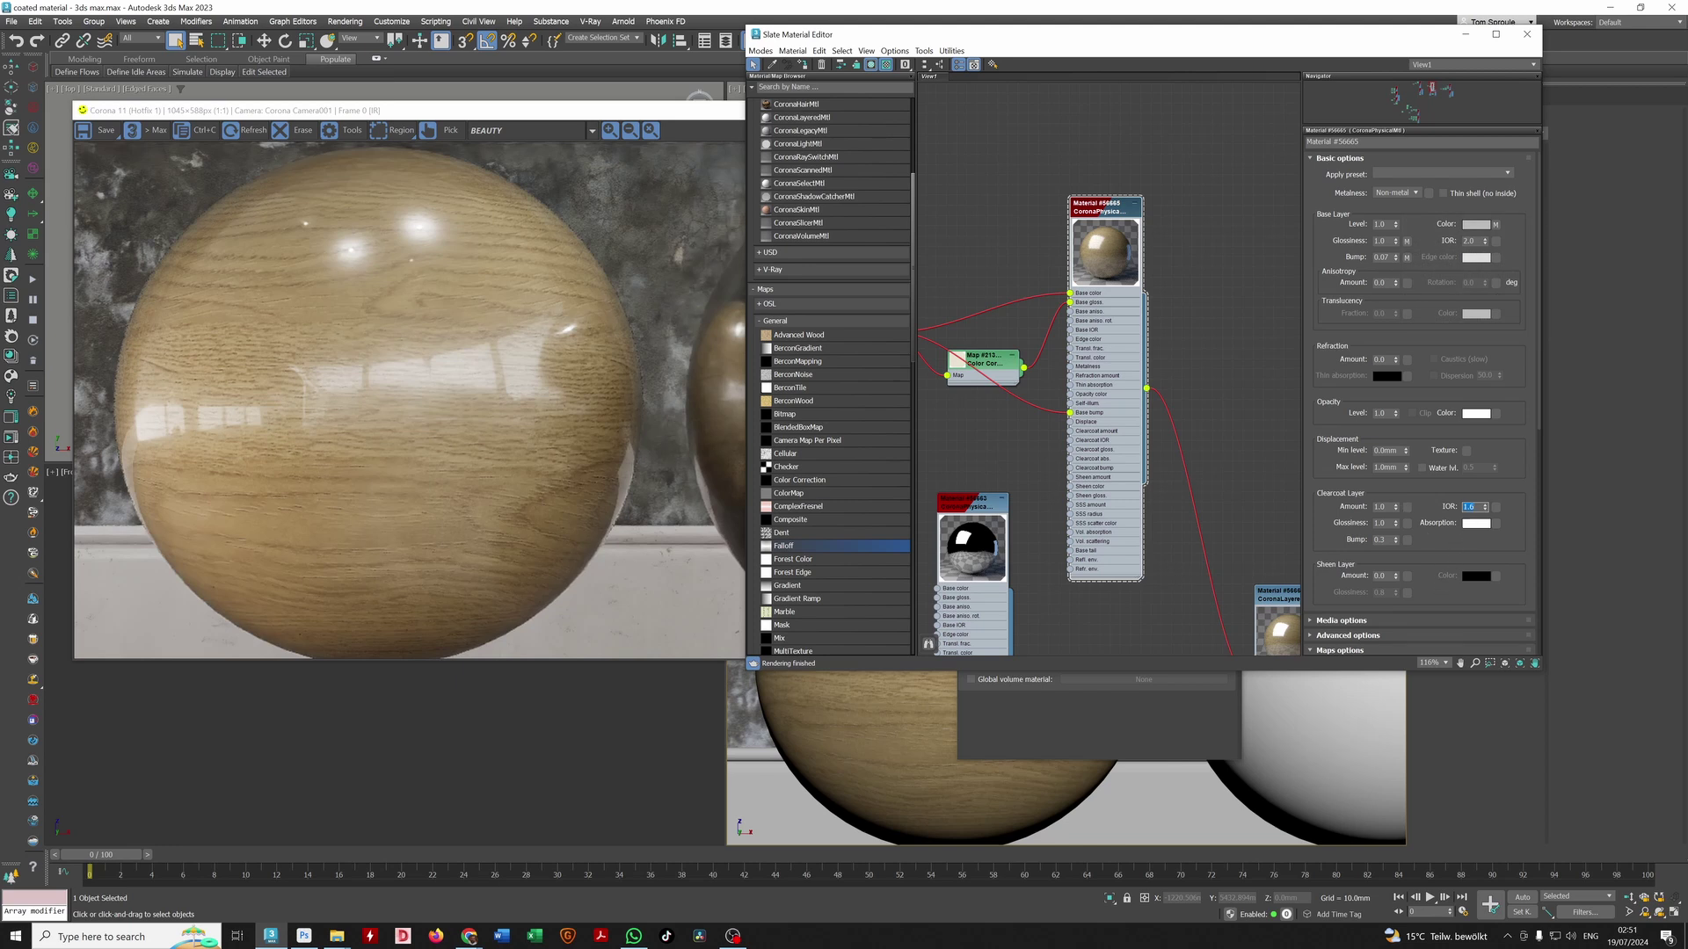
Step: Reset the base wood's clearcoat amount to 0 and try base layer IOR values of 1.33 and 1.6
left_click(1470, 241)
right_click(1395, 510)
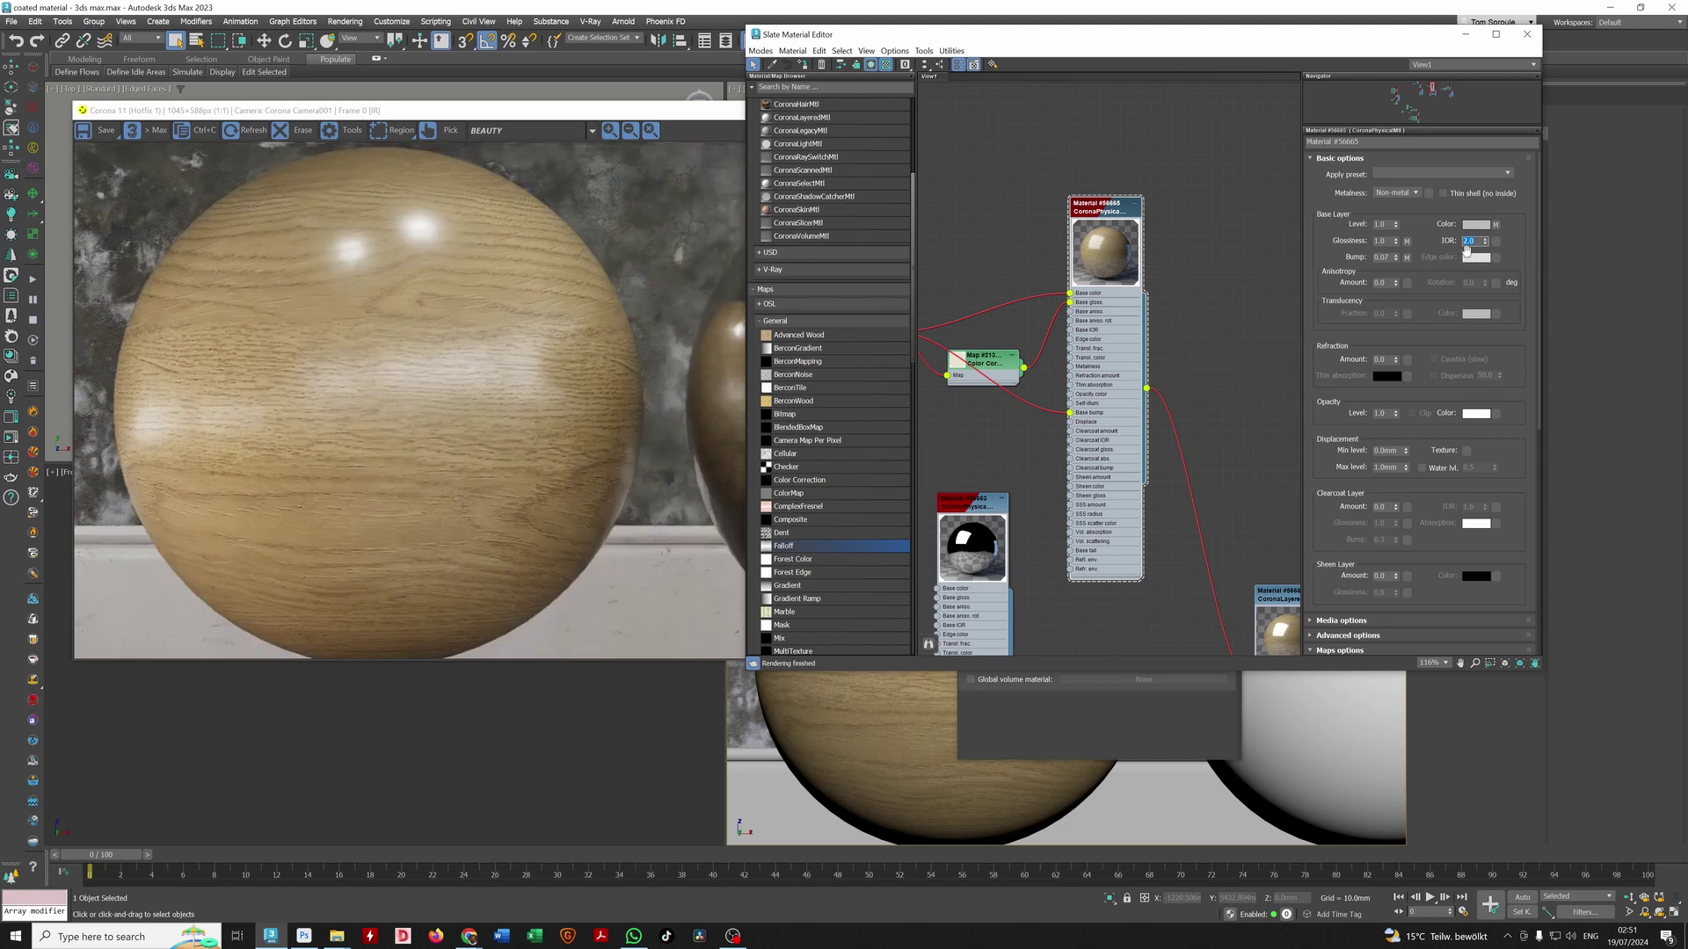
type("1.33")
key("Return")
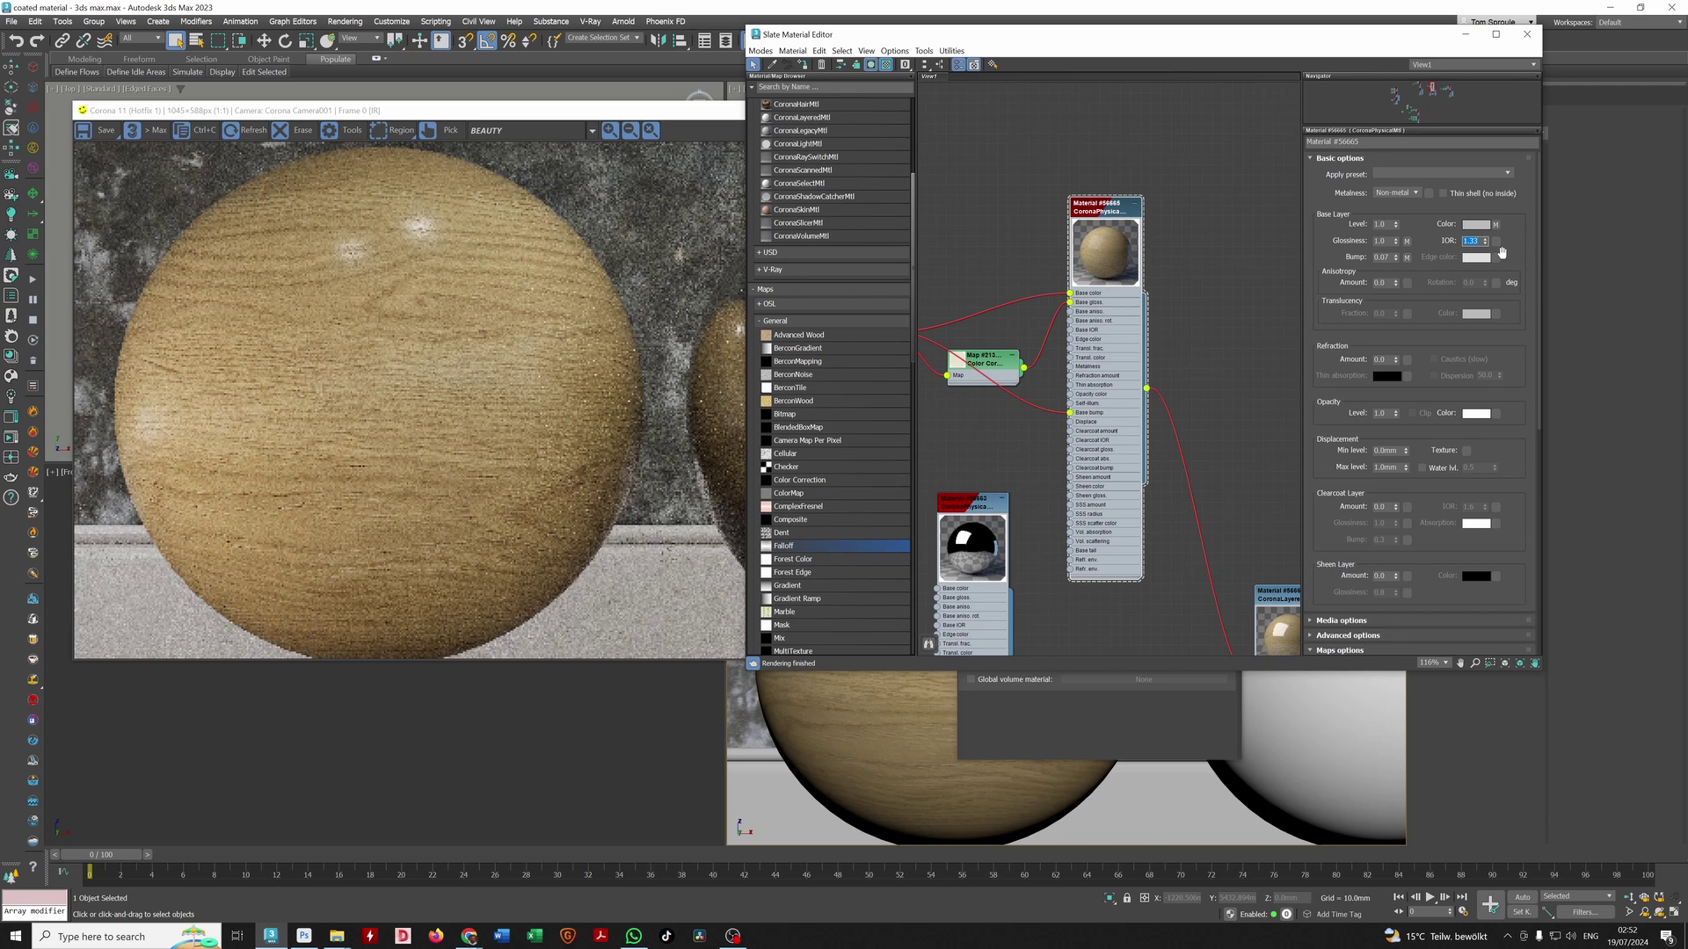
type("1.6")
key("Return")
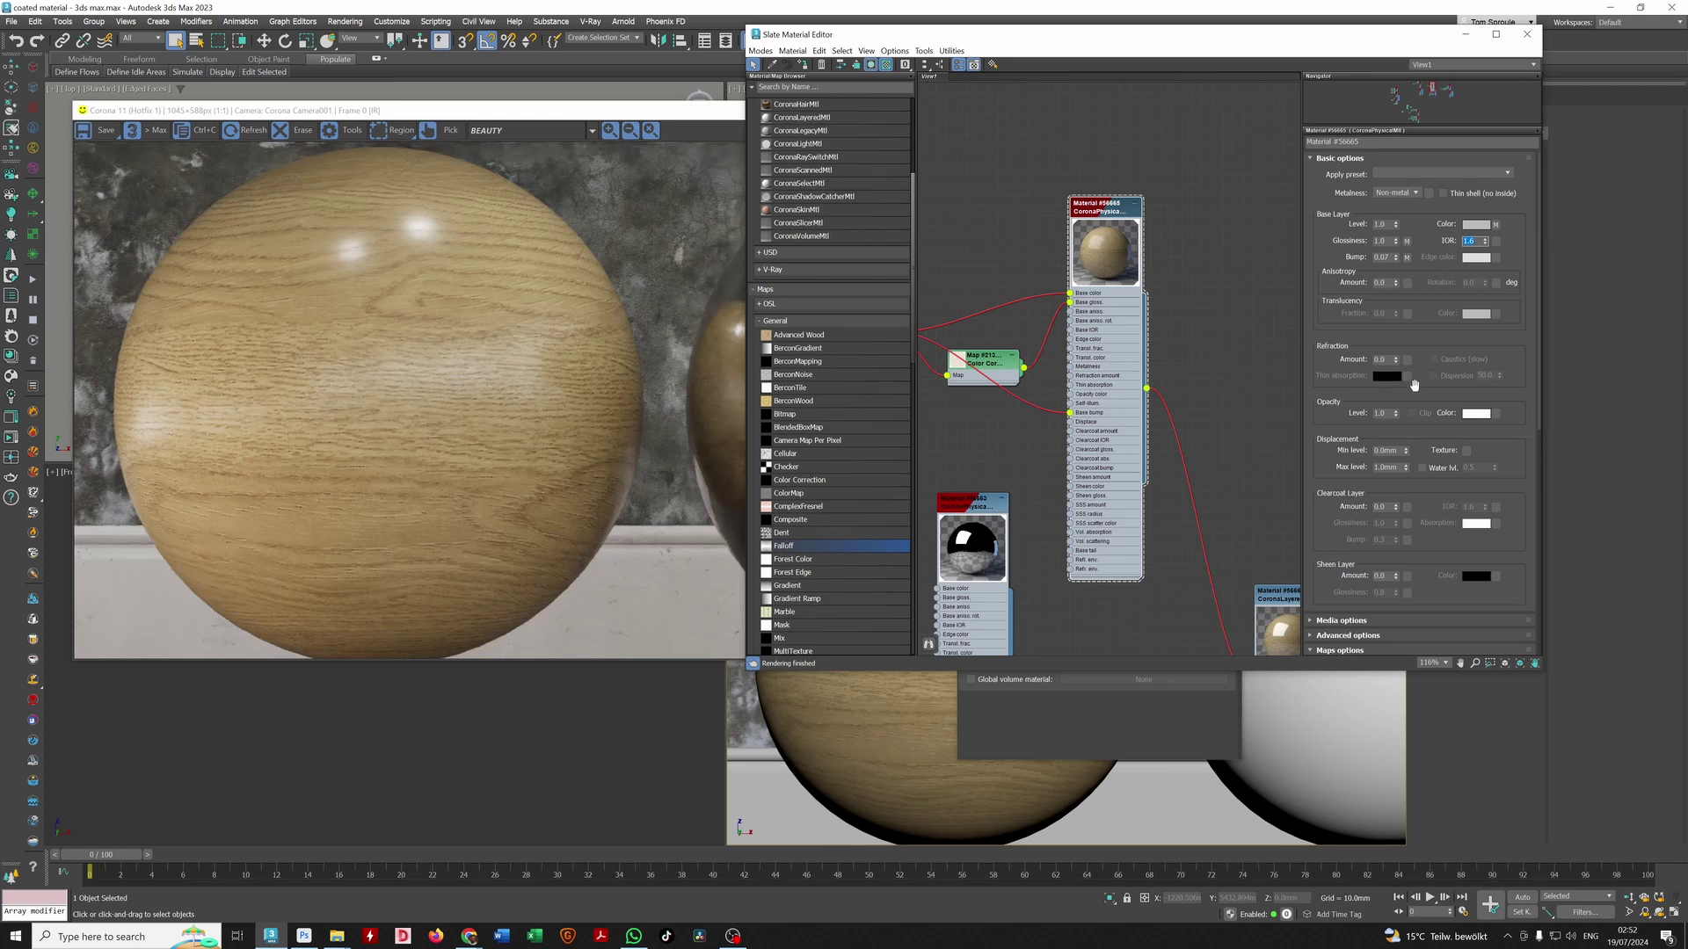
Step: Open the Color Correction map feeding the wood's base glossiness and set its RGB gamma/contrast to 10
middle_click_drag(1042, 488, 1200, 525)
left_click_drag(1135, 414, 1153, 380)
middle_click_drag(1157, 387, 983, 397)
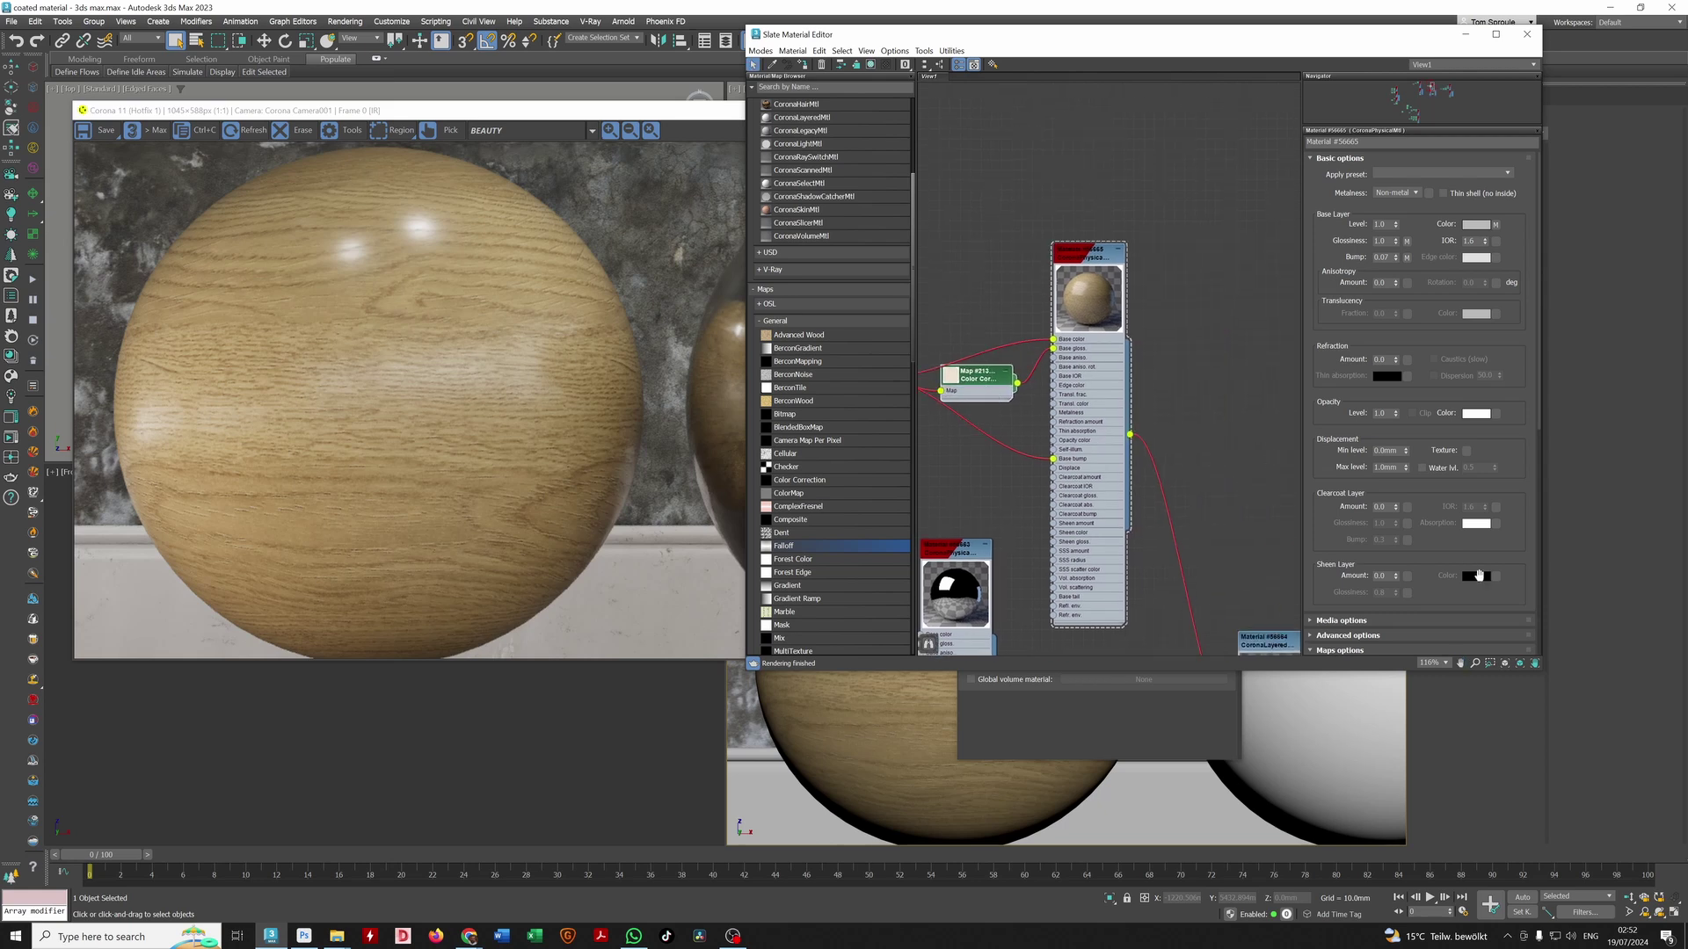
scroll(1407, 439, "down", 5)
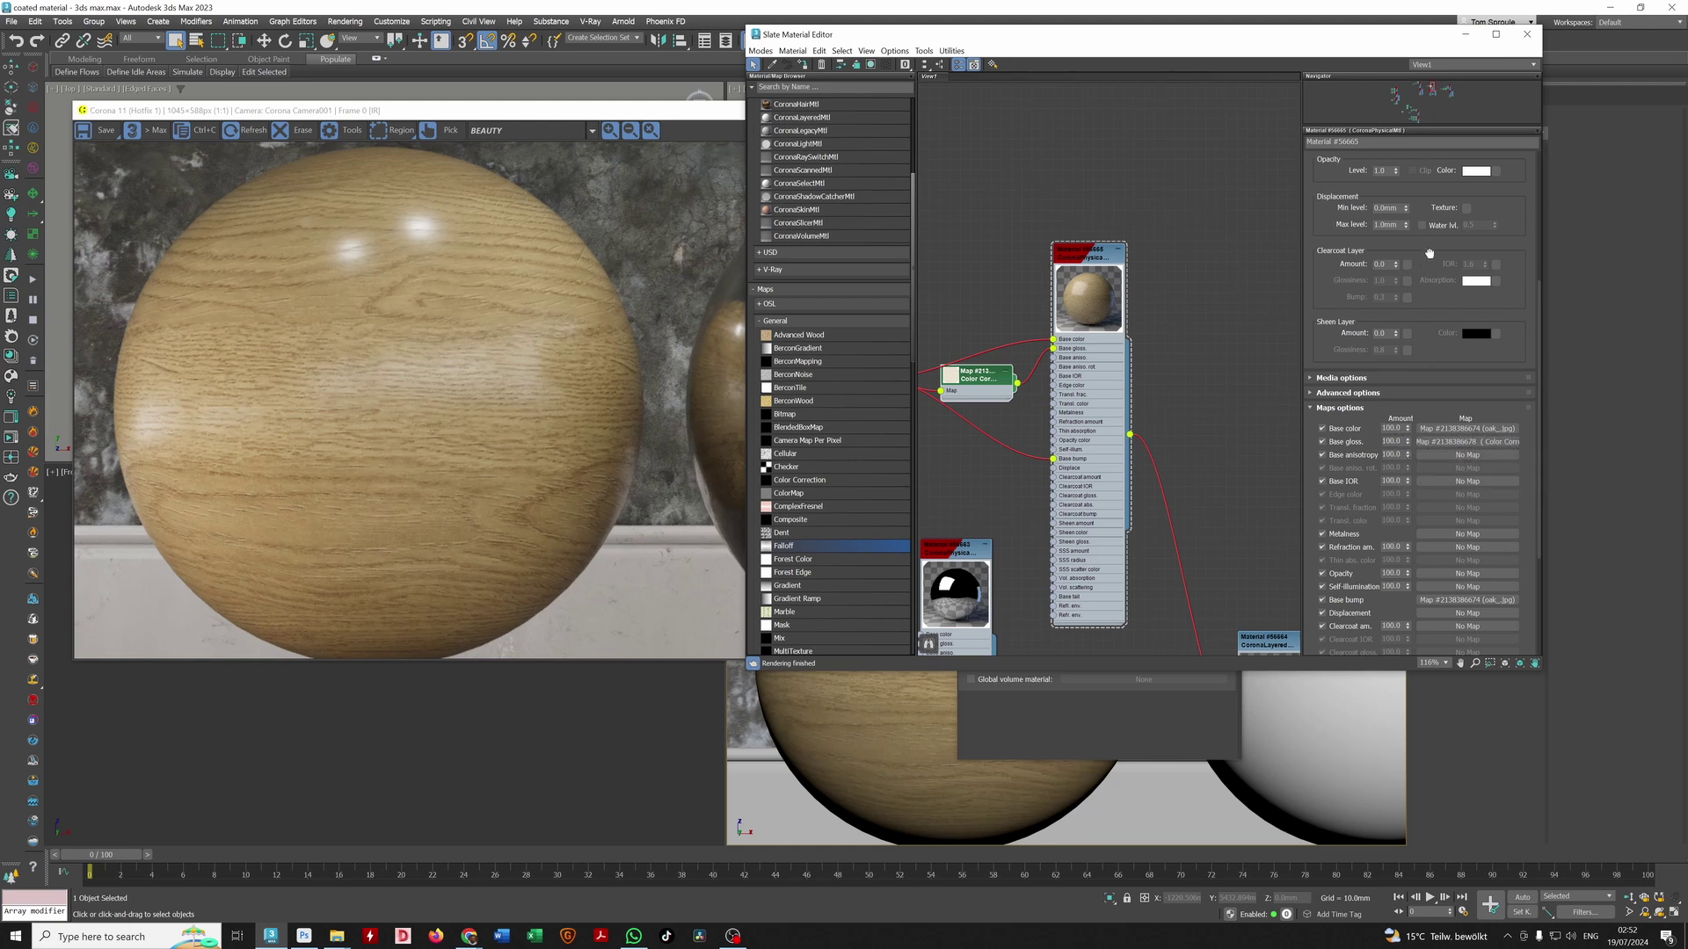
scroll(1421, 263, "up", 5)
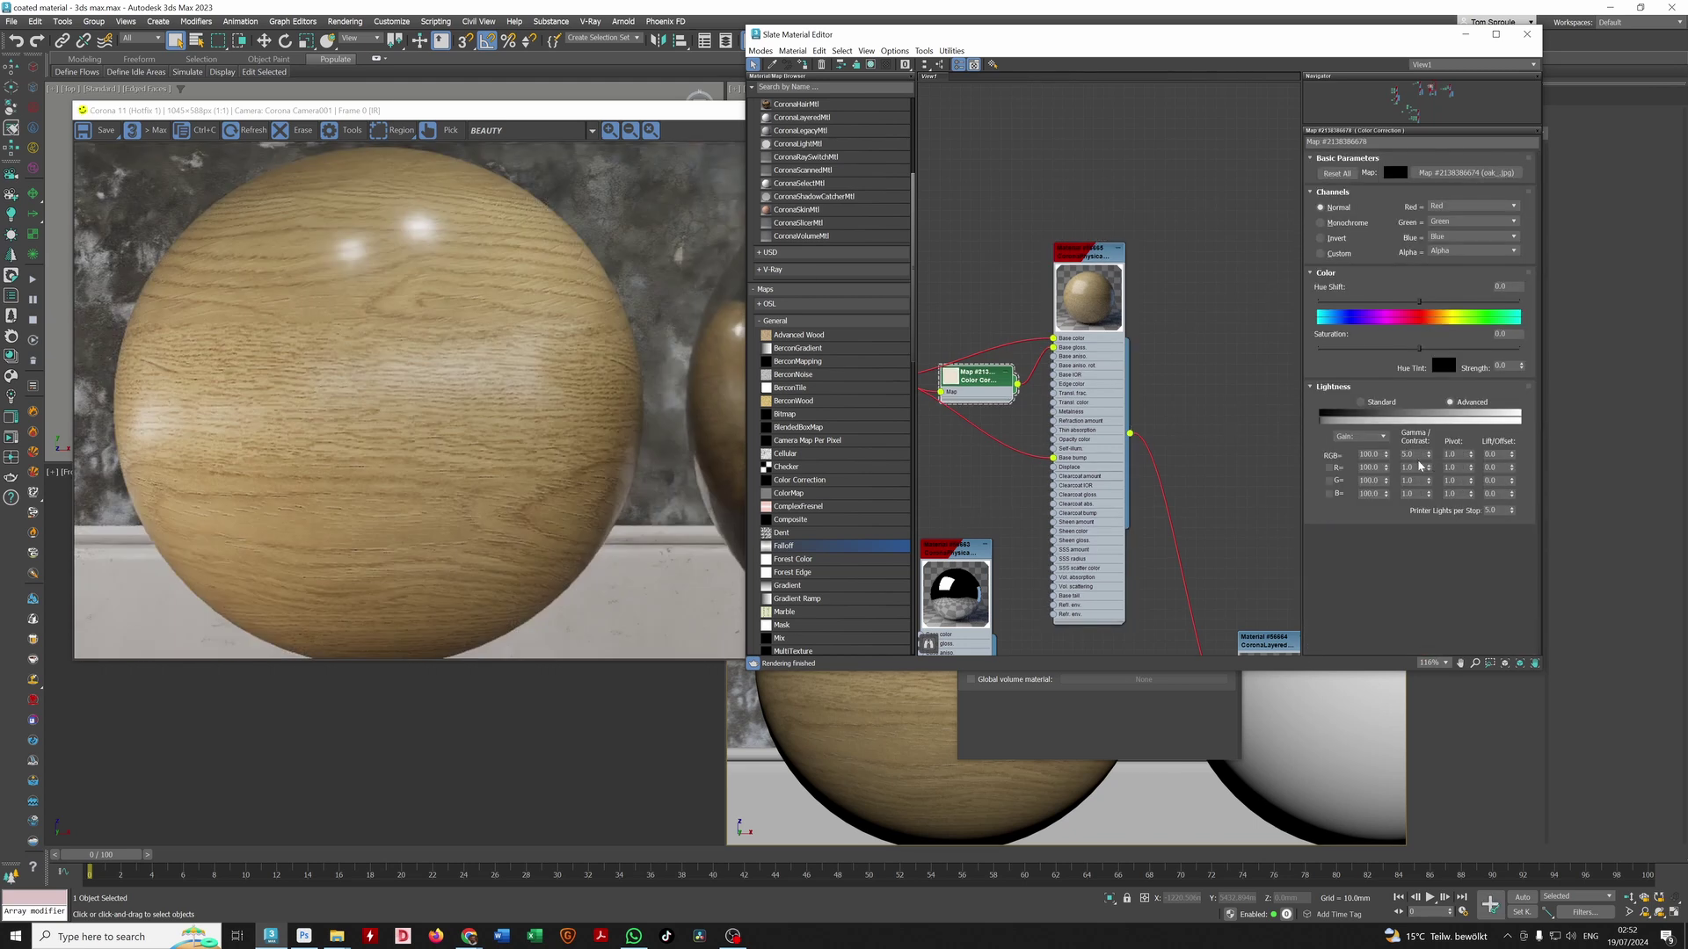
middle_click_drag(970, 402, 1068, 432)
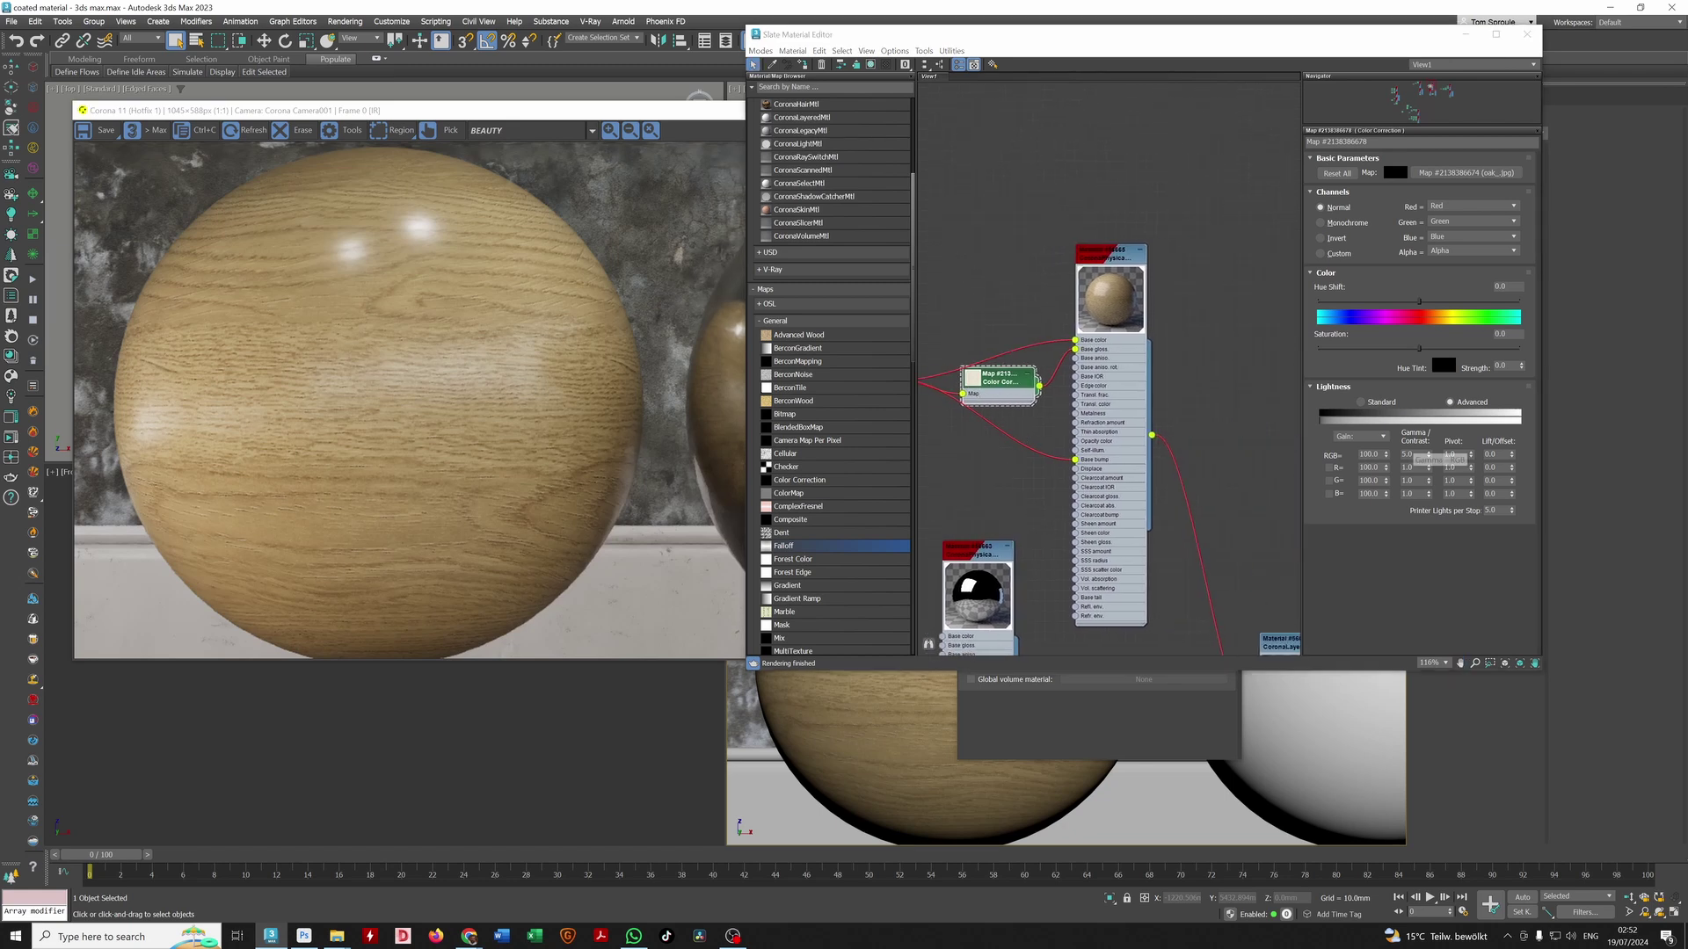
left_click_drag(1418, 455, 1369, 452)
type("10")
key("Return")
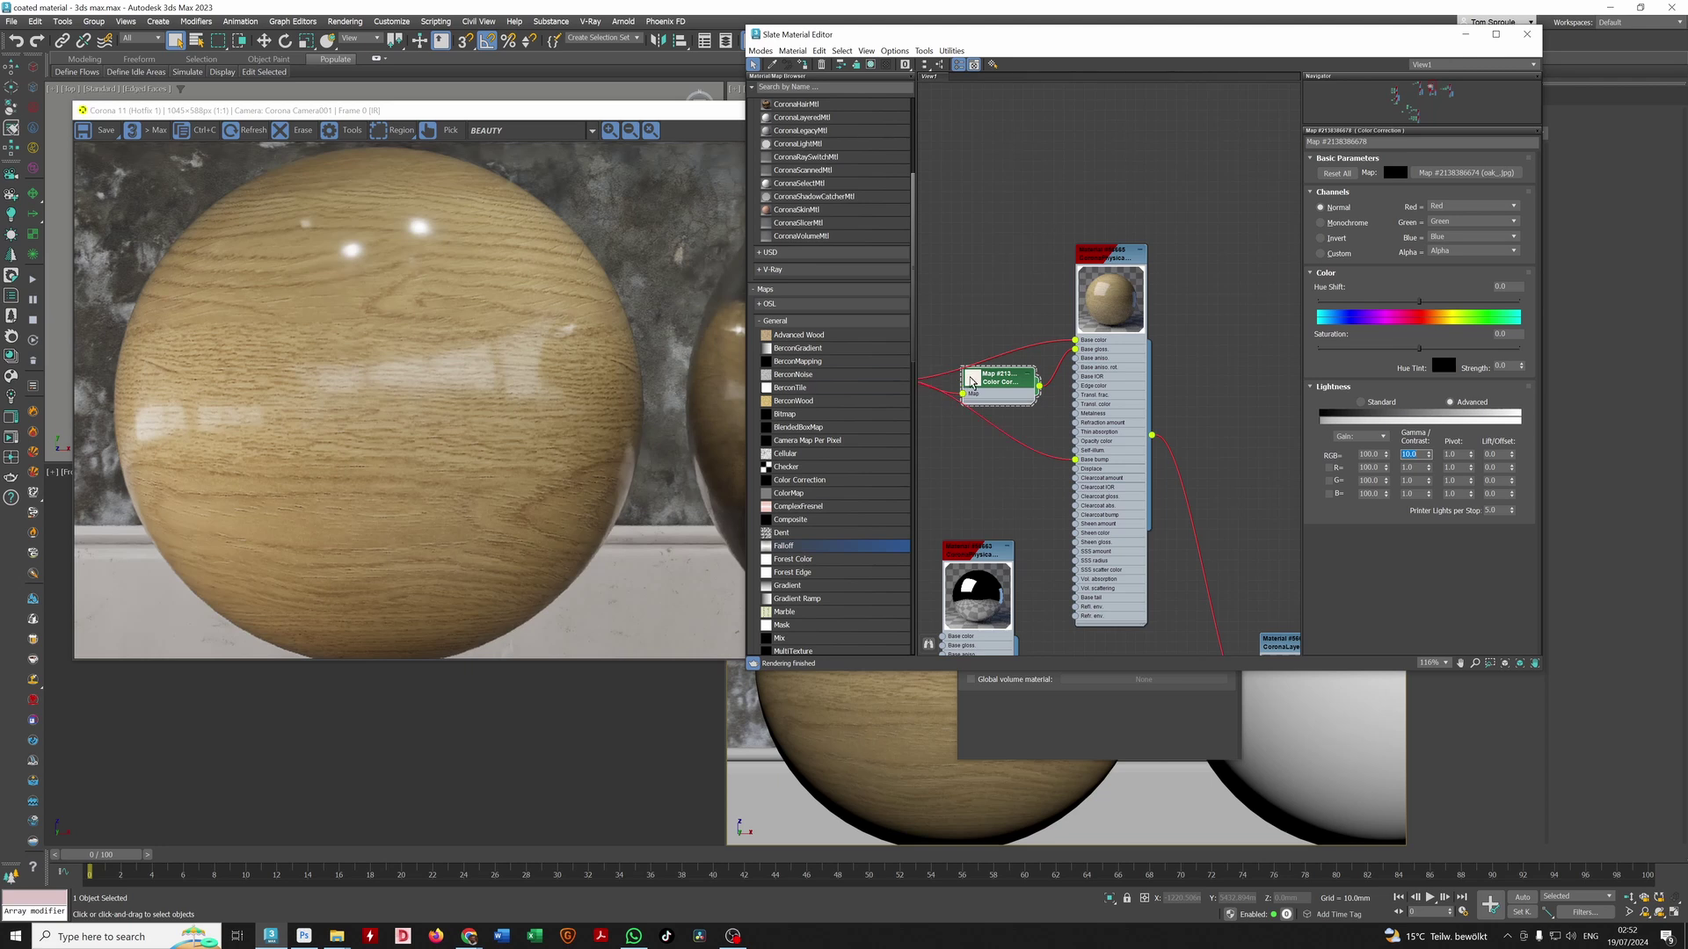
Step: Inspect the Color Correction map in an enlarged preview window and set its RGB gamma/contrast back to 5
double_click(972, 379)
right_click(1009, 415)
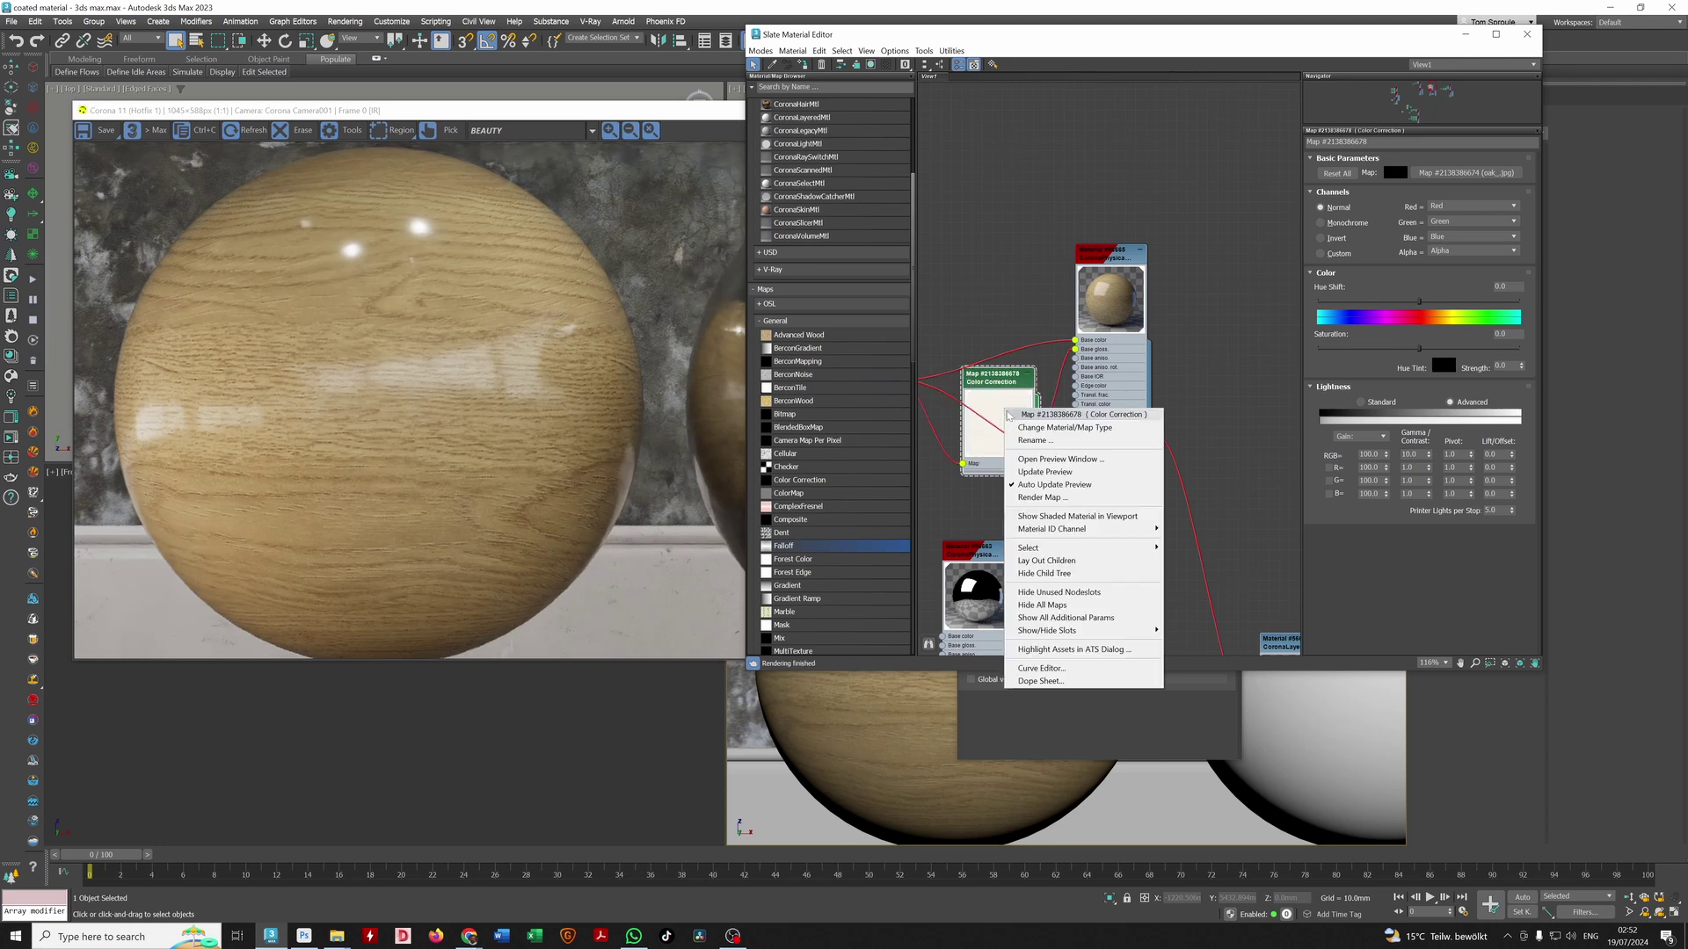
left_click(1031, 472)
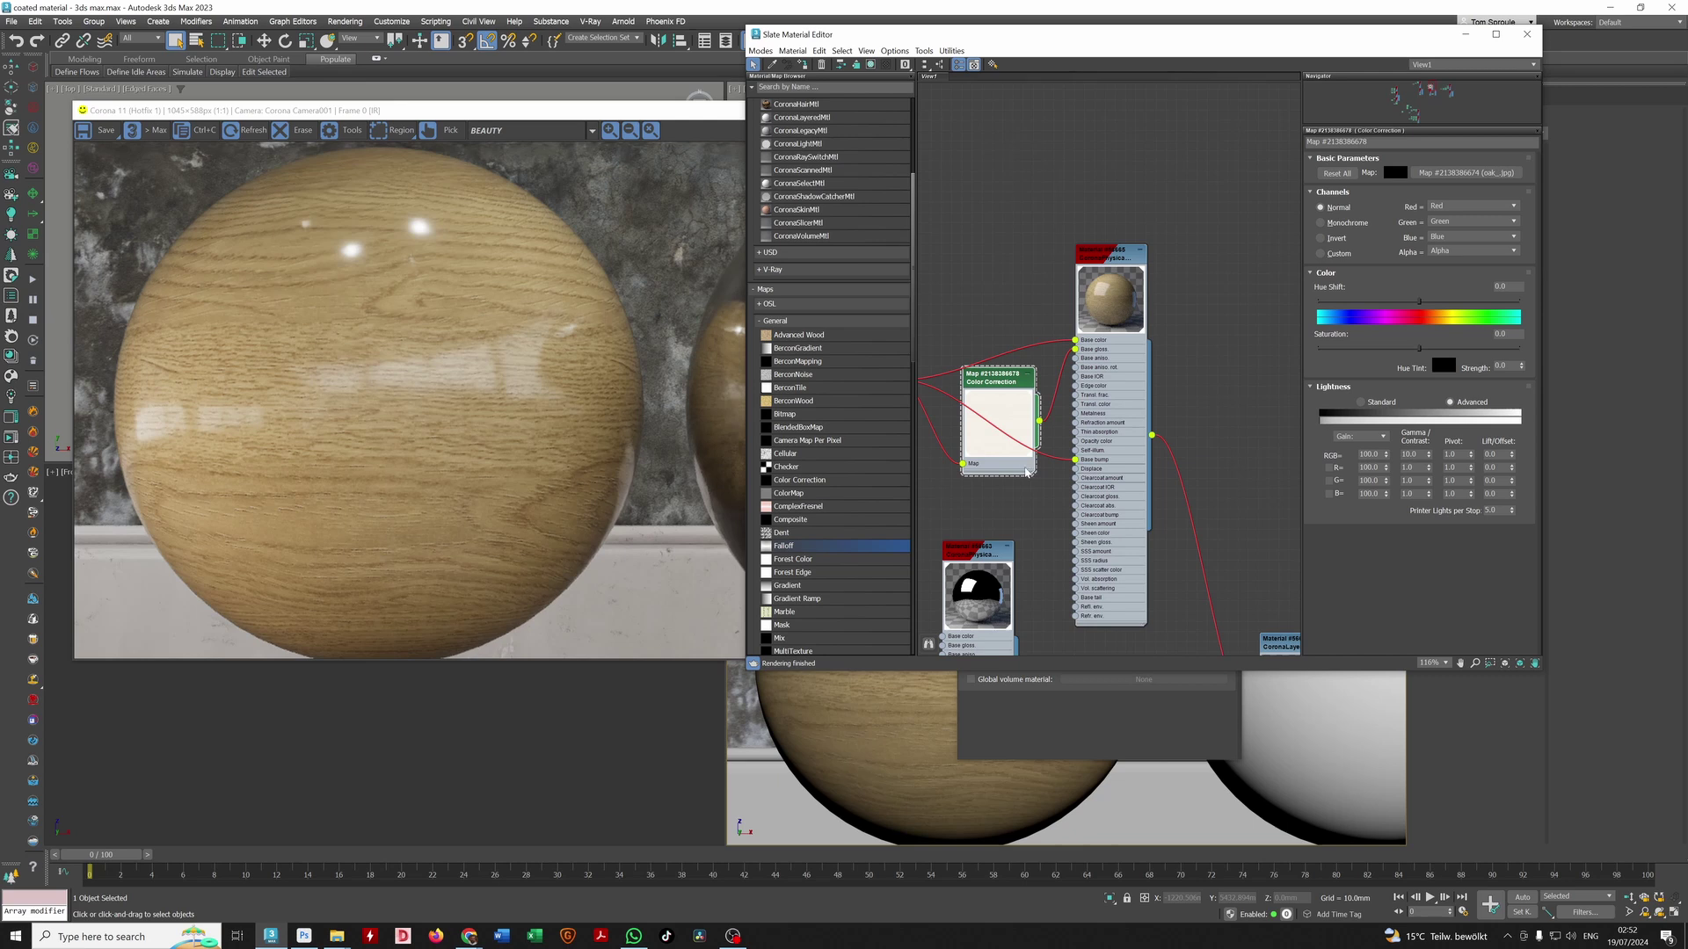
left_click_drag(1014, 494, 314, 494)
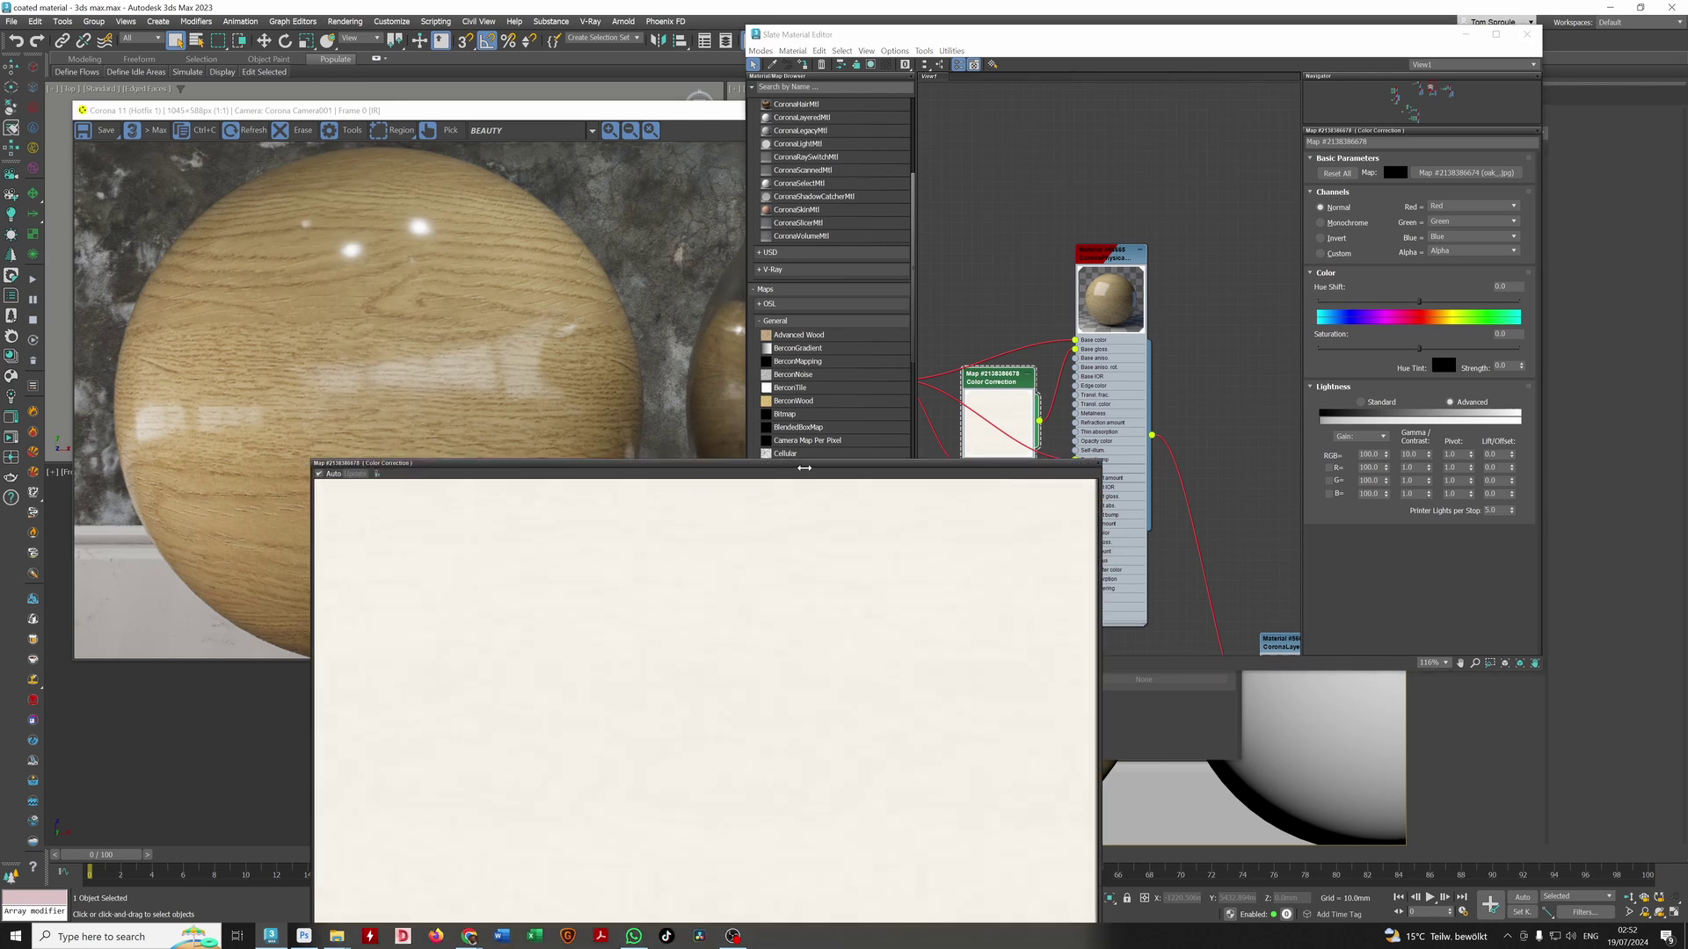
left_click_drag(807, 463, 858, 96)
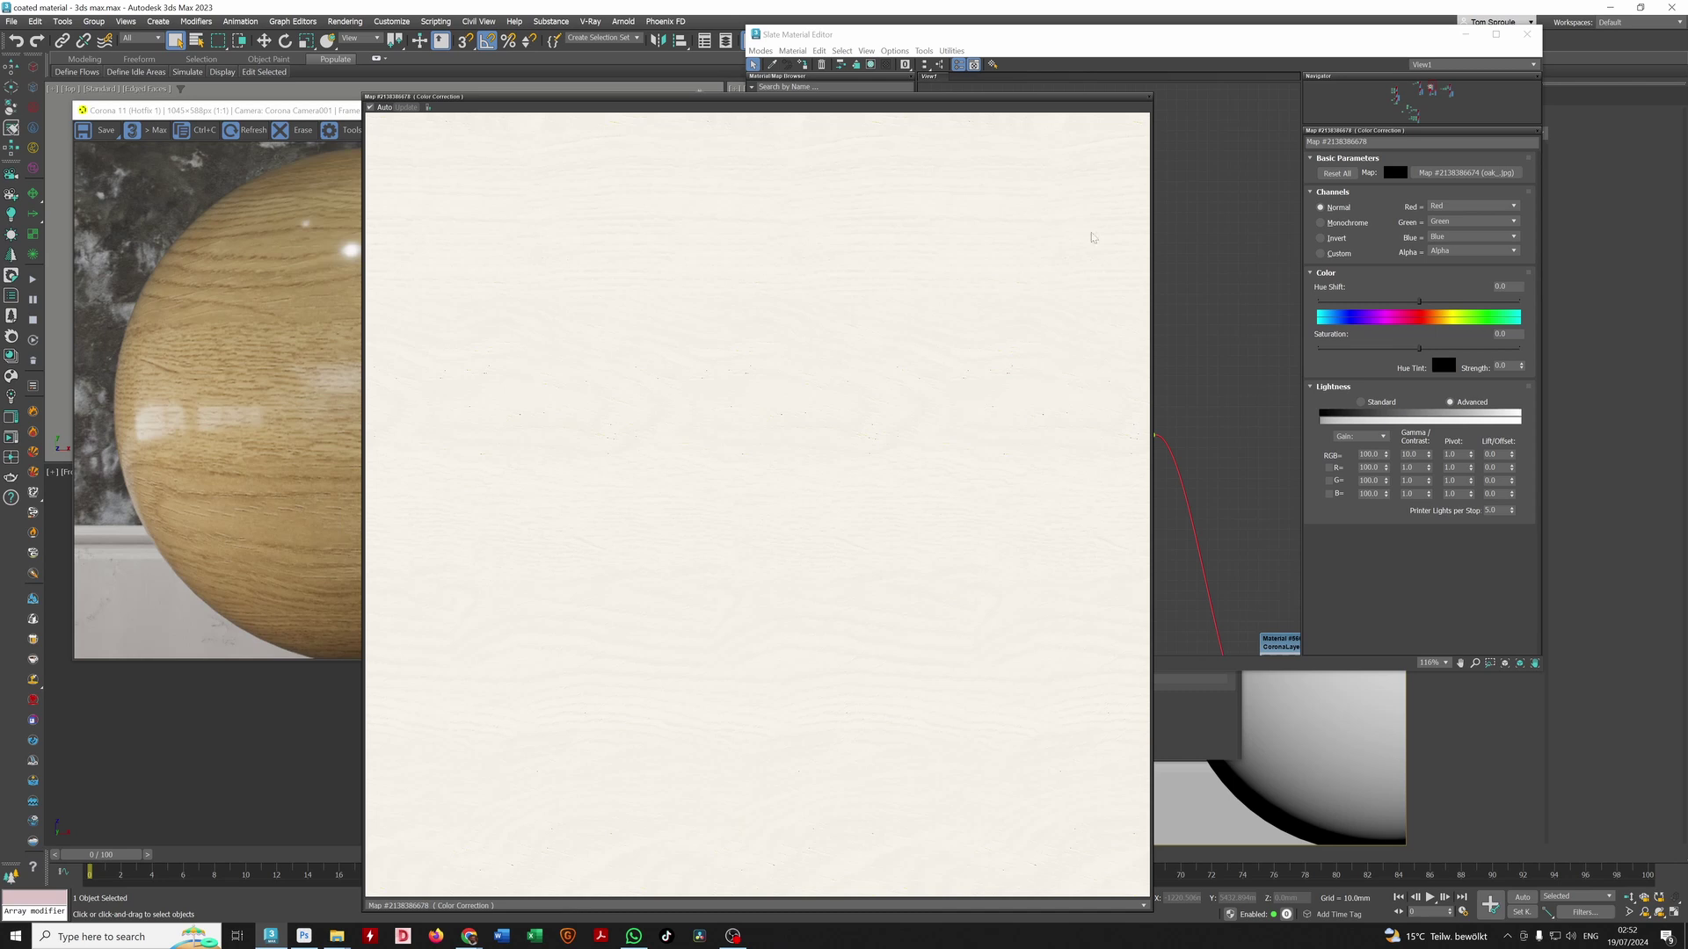
left_click(1149, 98)
double_click(1411, 455)
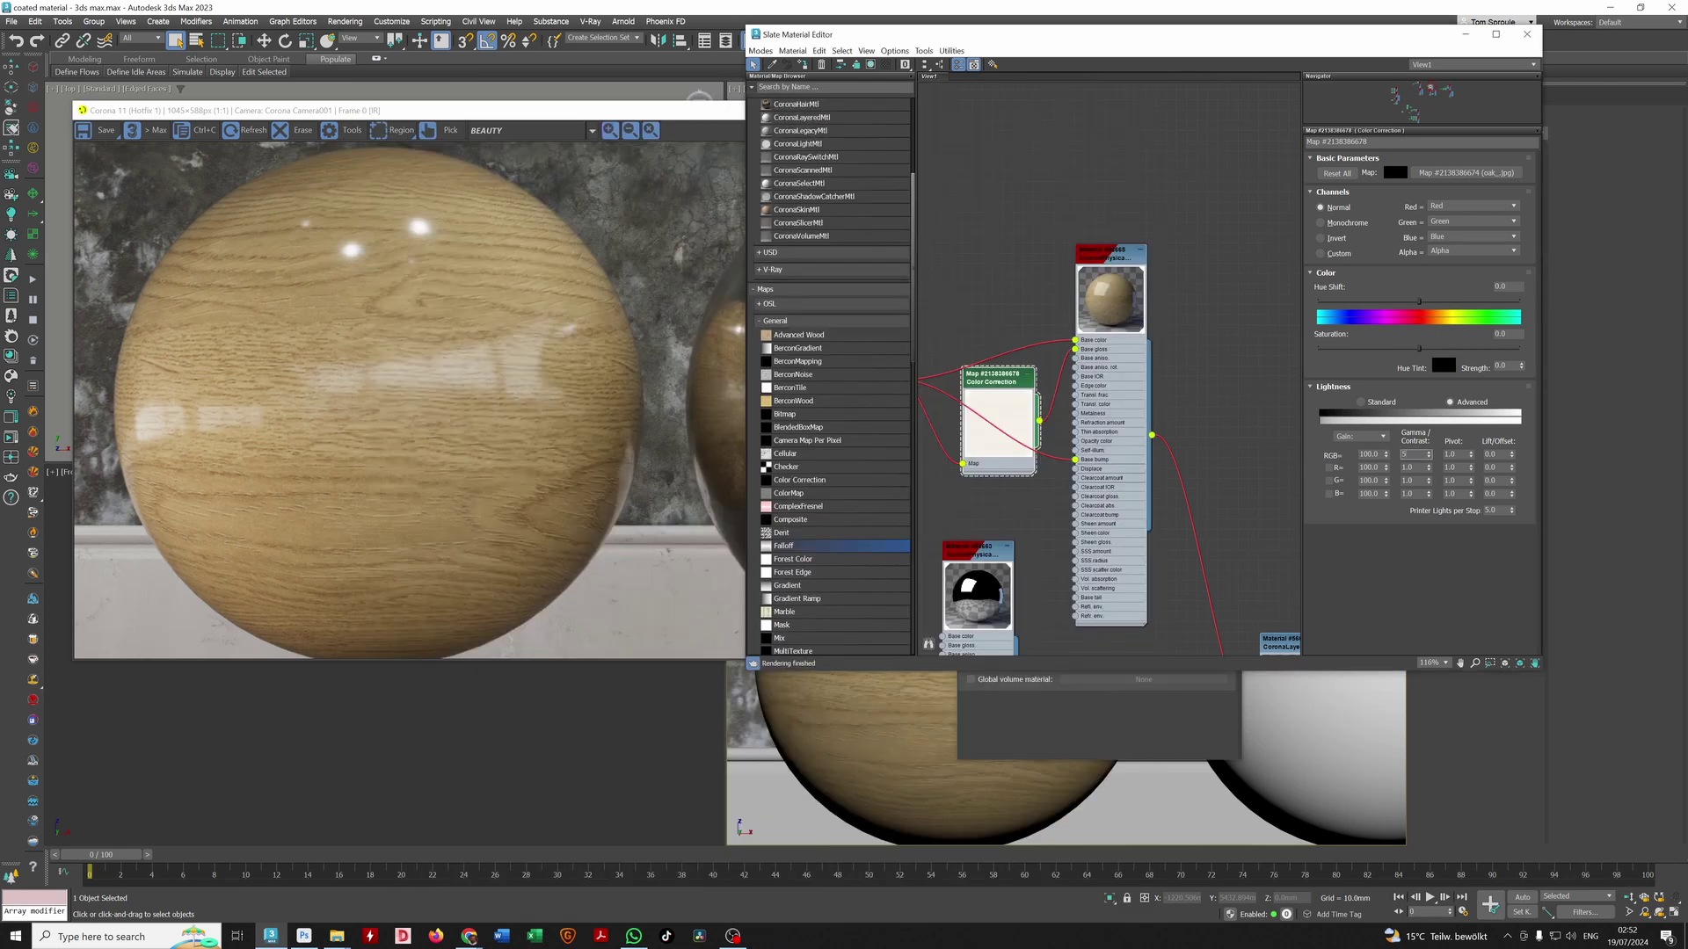
key("Return")
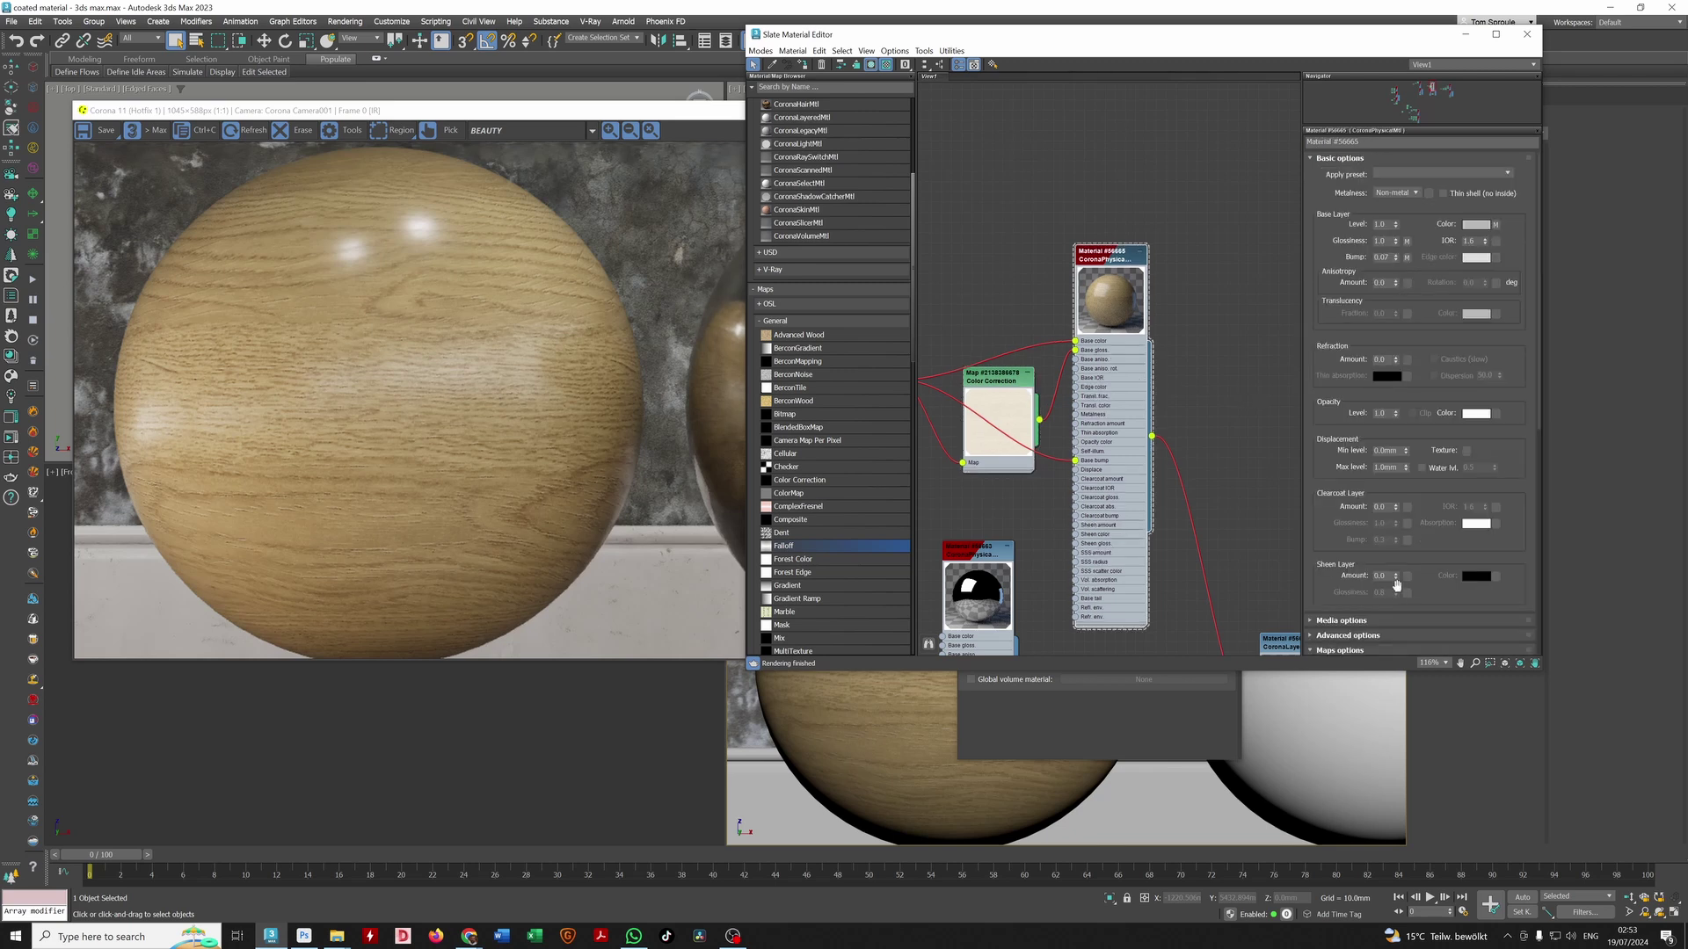
Step: In the base wood material's map options, try a base color map amount of 50 and restore it to 100
left_click_drag(1361, 566, 1360, 355)
double_click(1391, 461)
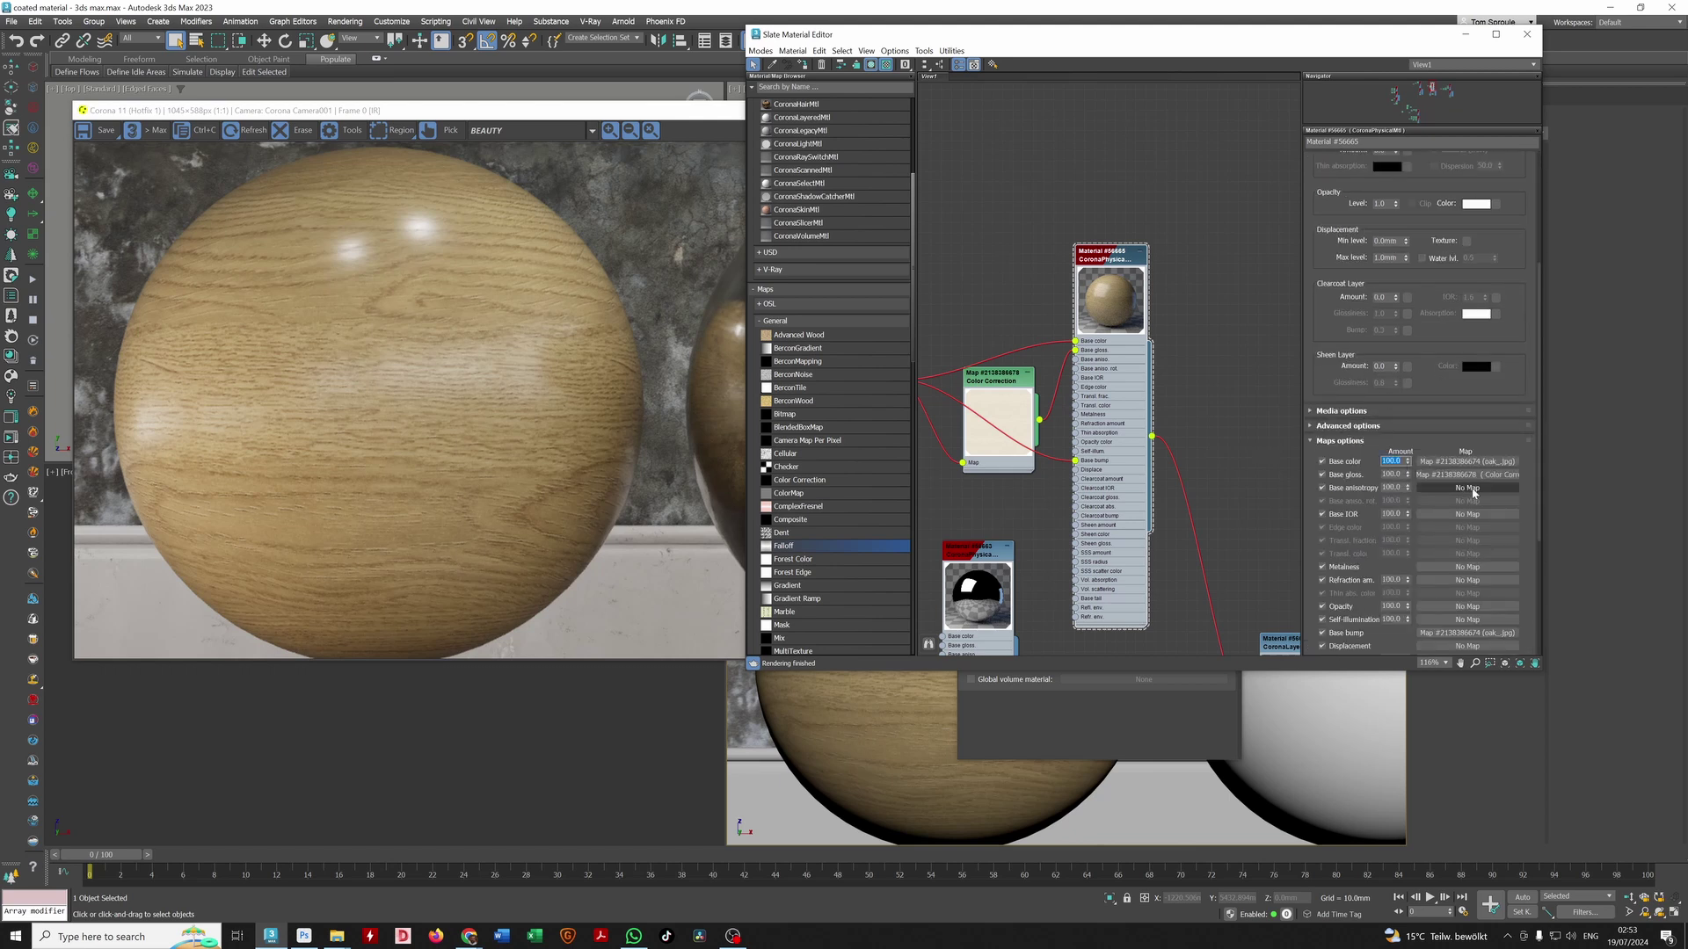
type("50")
key("Return")
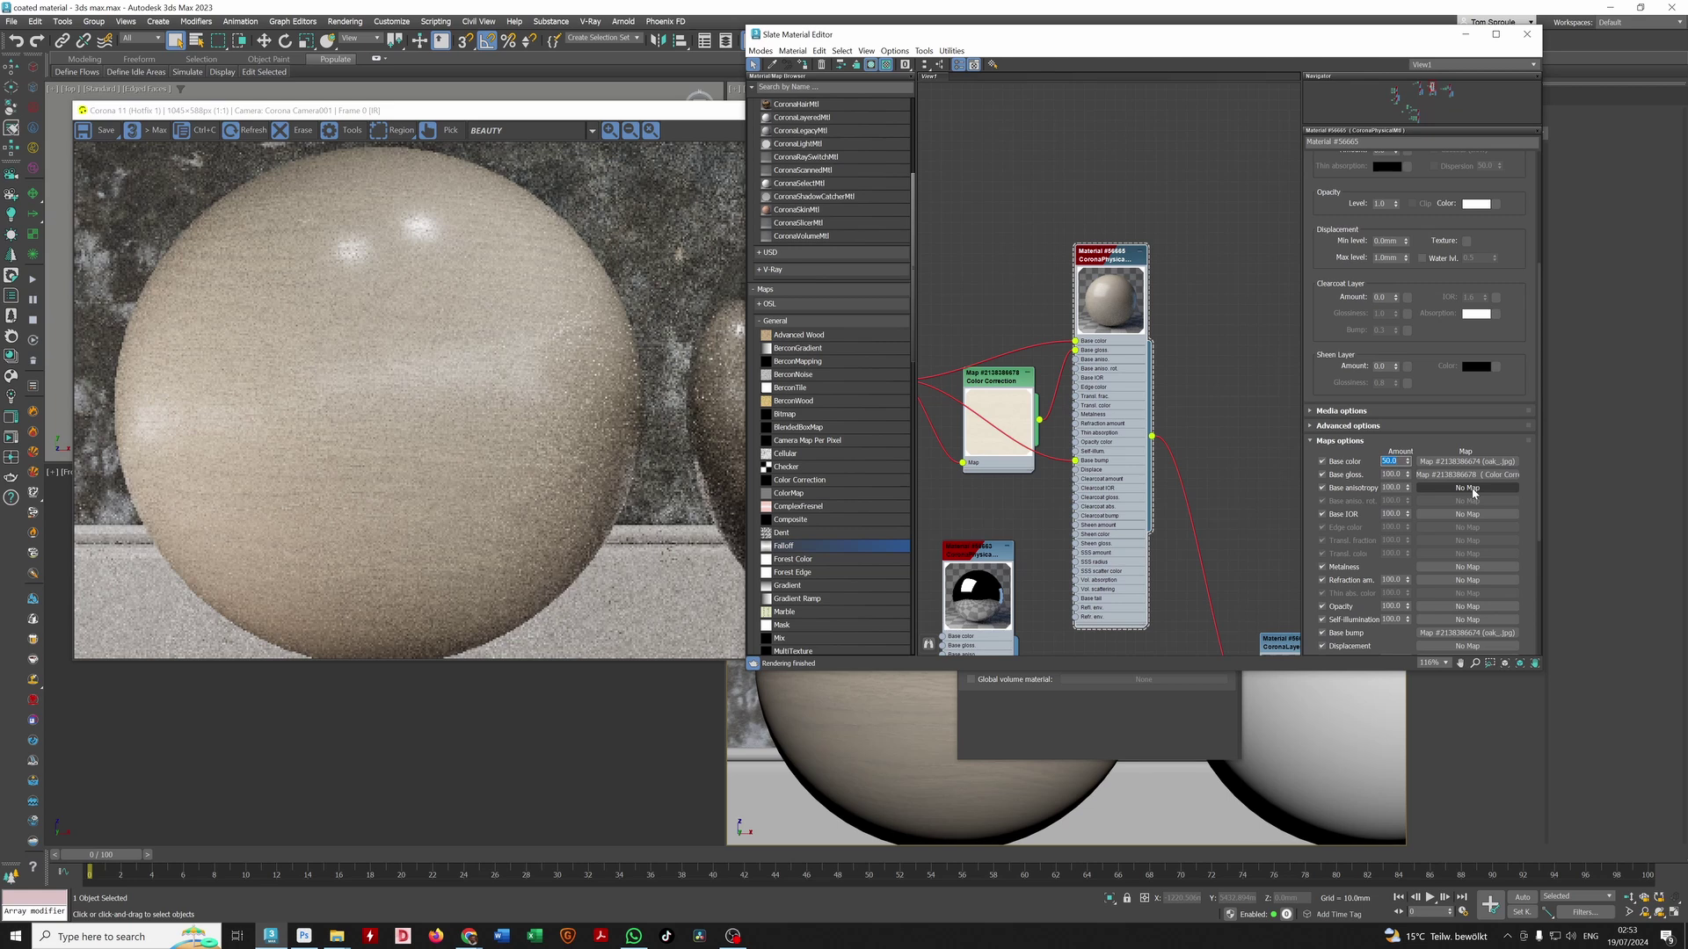
type("100")
key("Return")
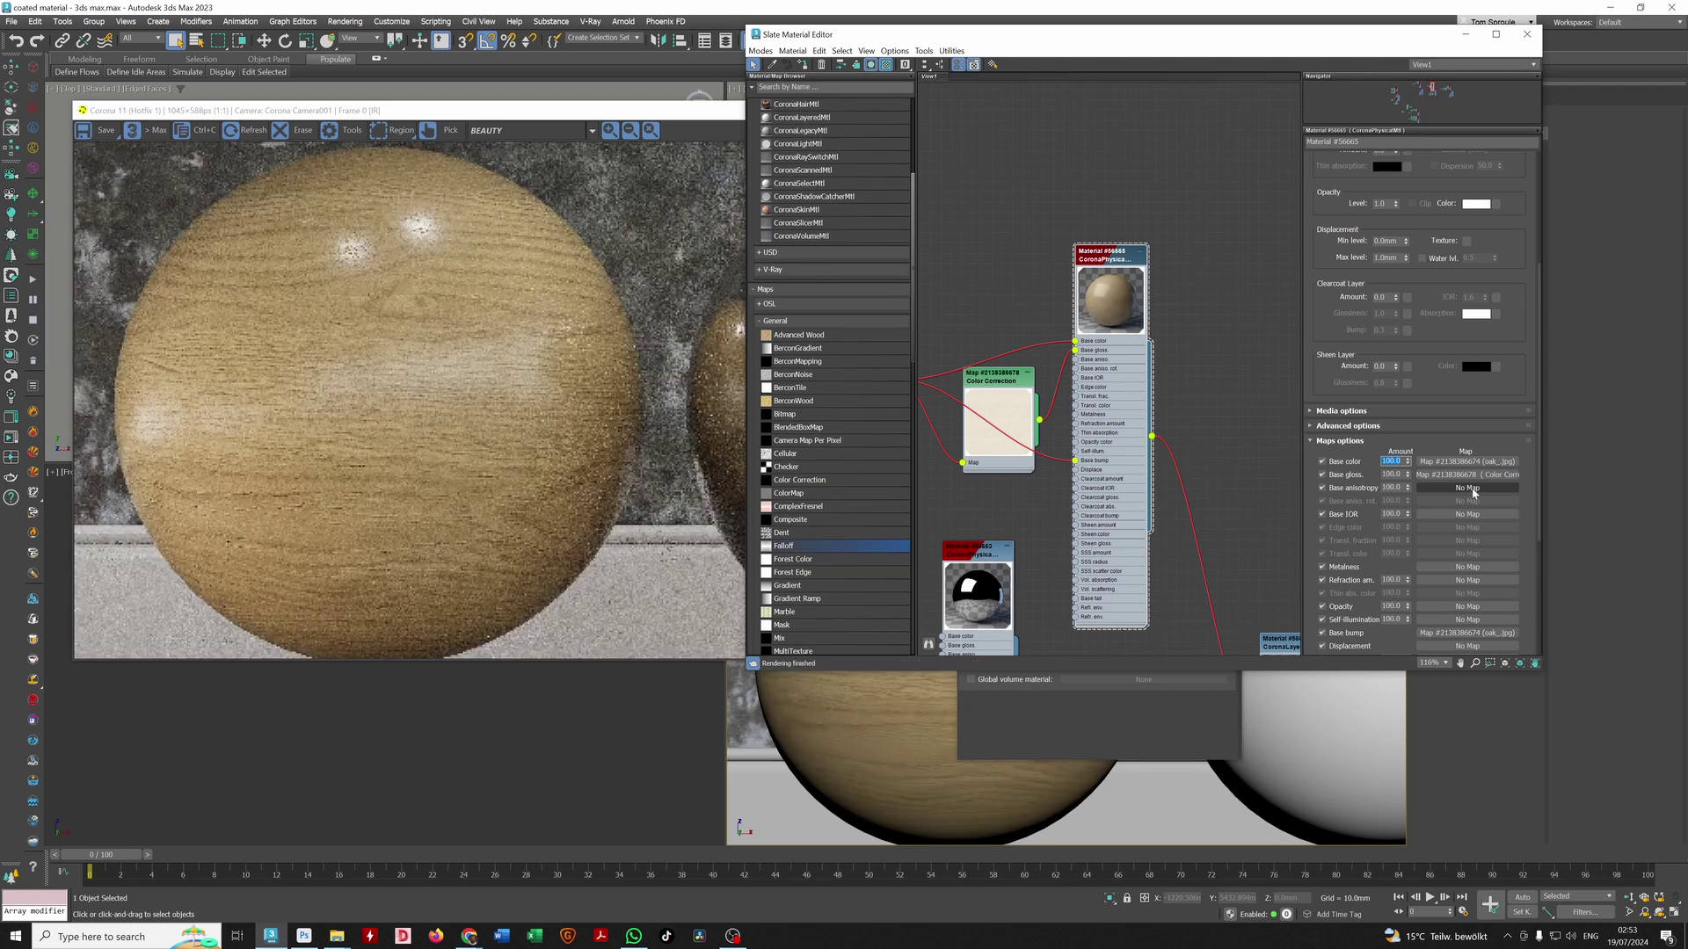
Step: Set the base wood material's base gloss map amount to 50
key("Tab")
type("50")
key("Return")
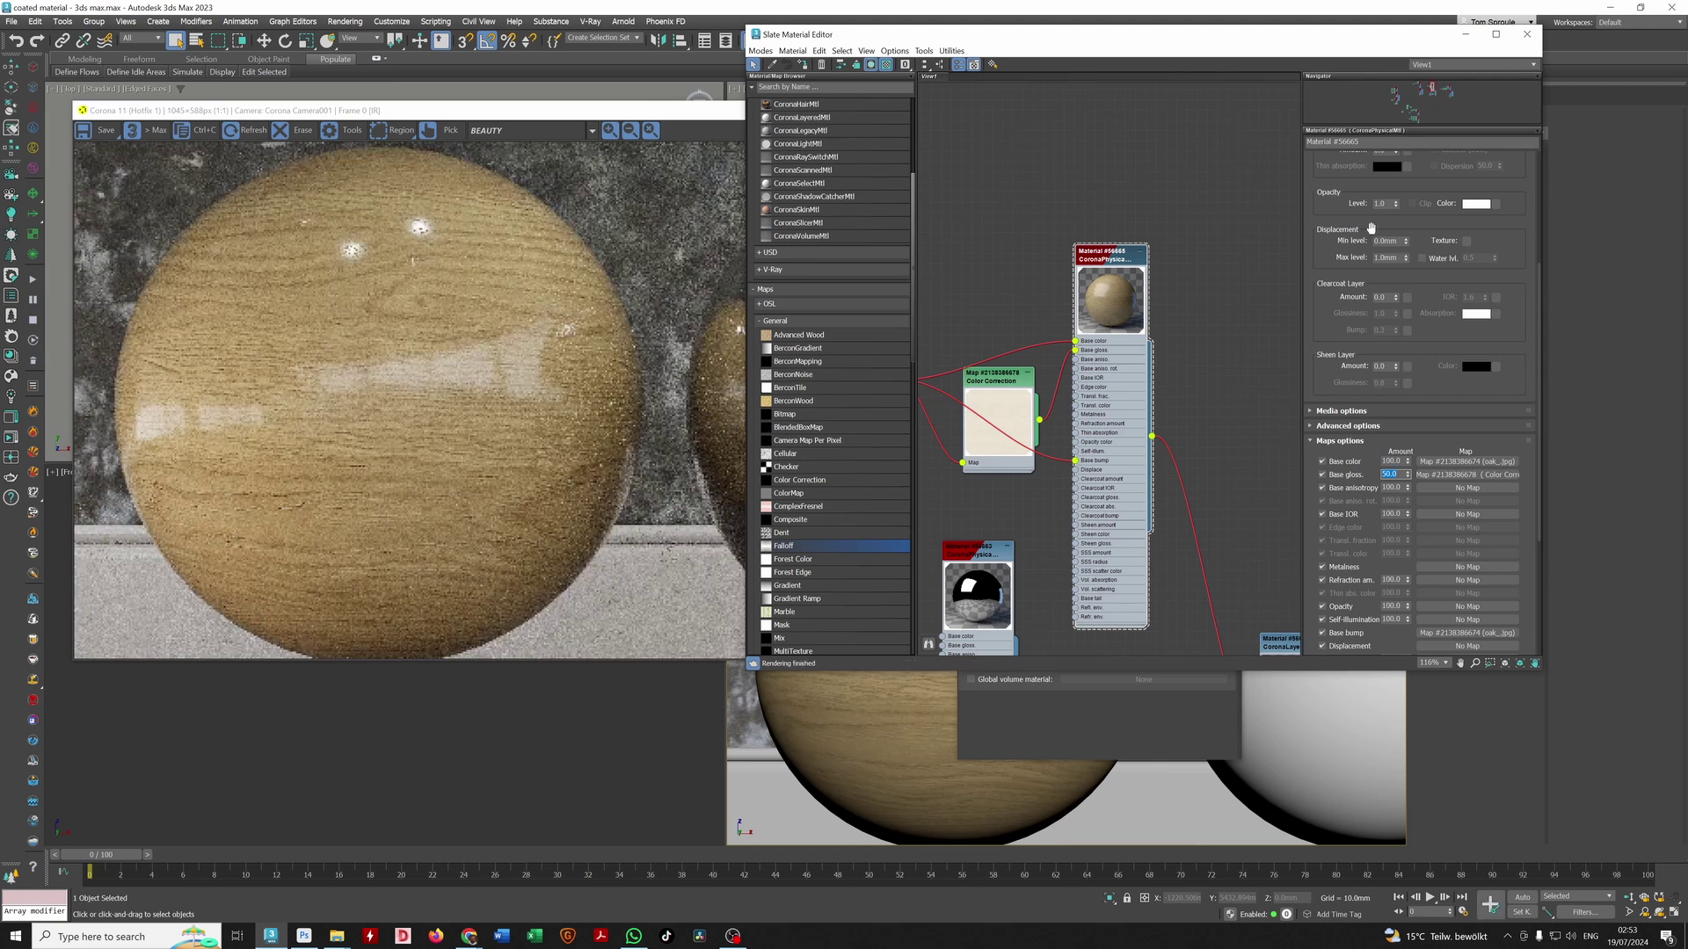
scroll(1363, 255, "up", 5)
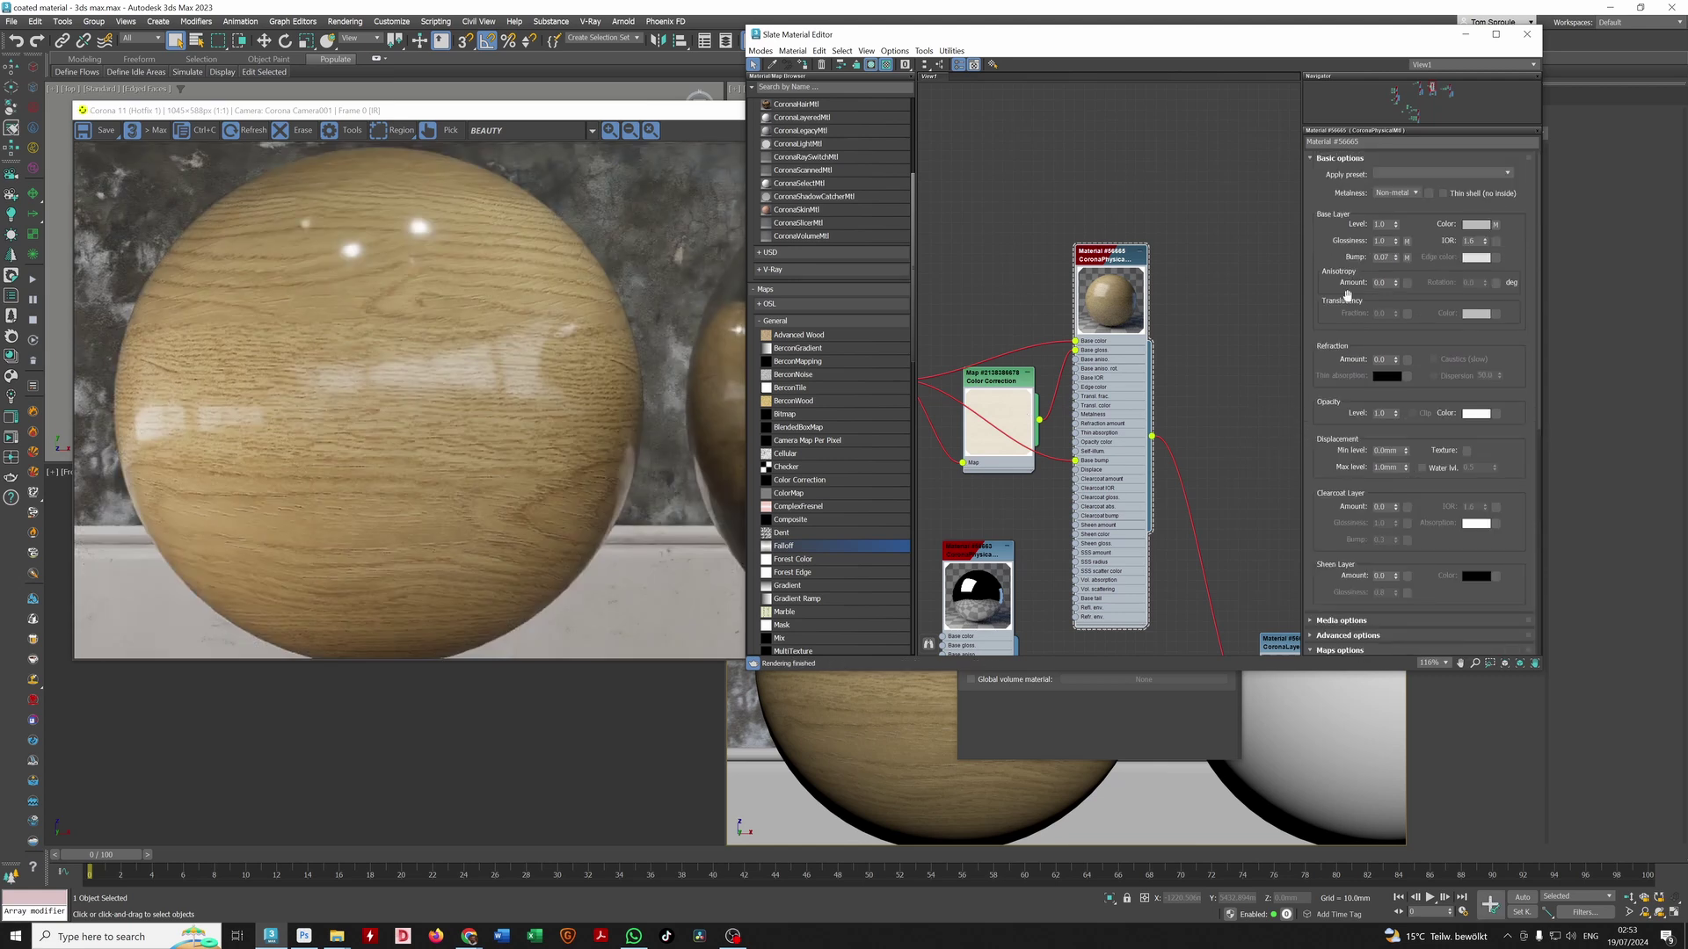
double_click(1380, 241)
Step: Restore the base wood material's base gloss map amount to 100
scroll(1414, 267, "down", 2)
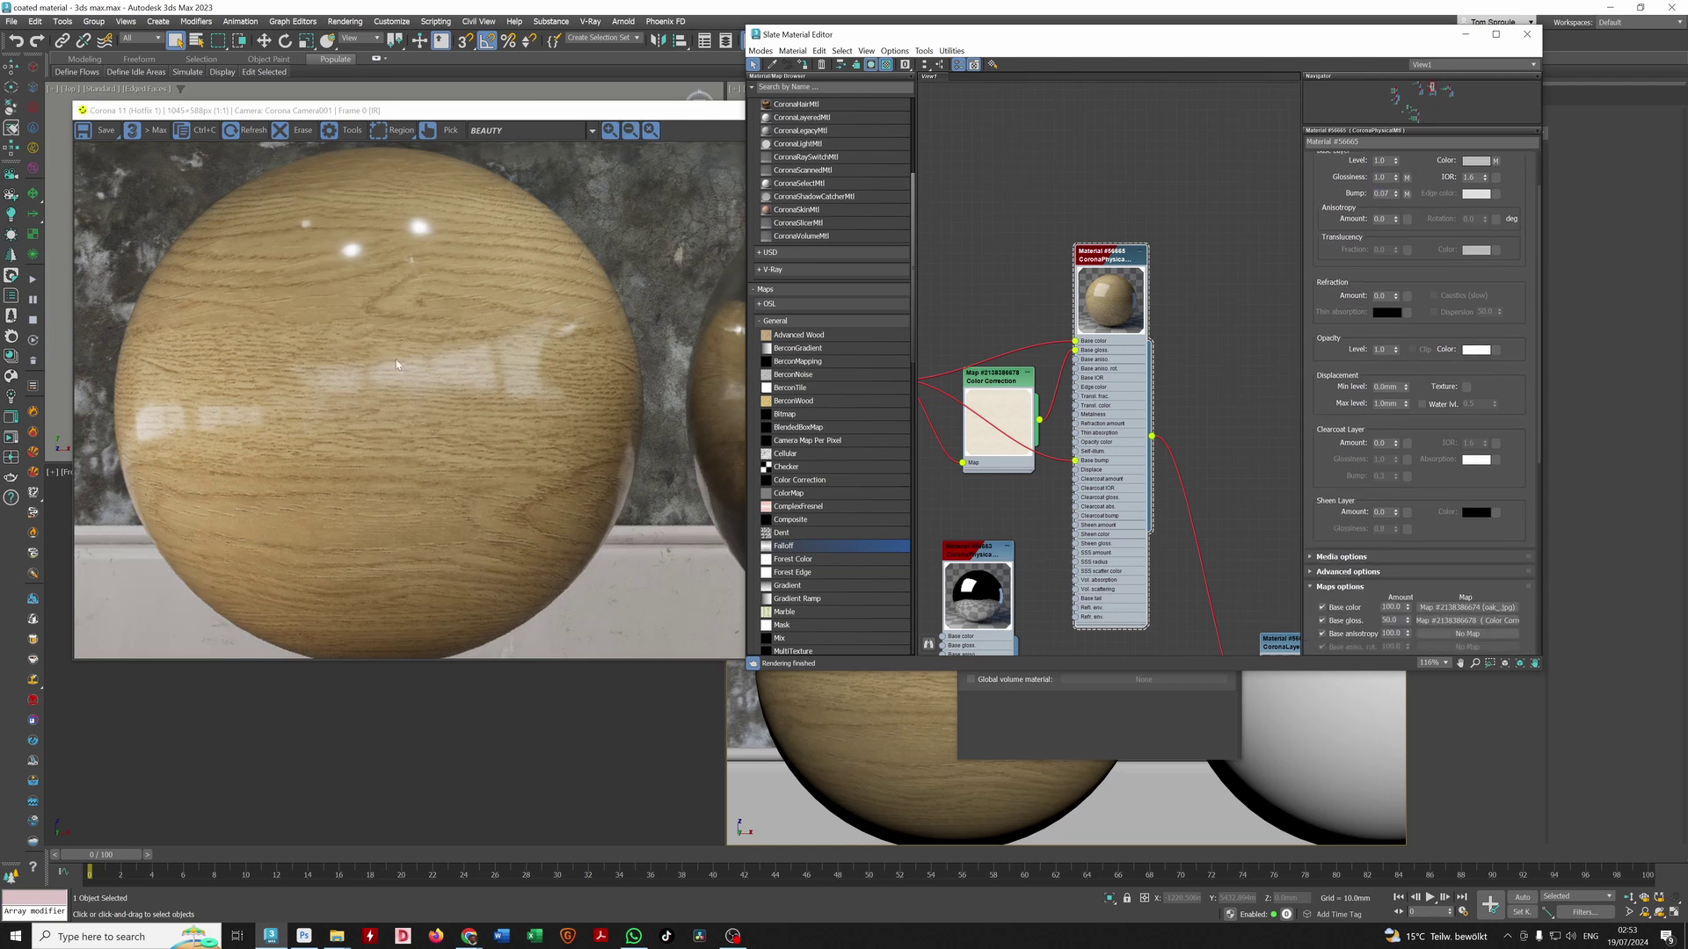
left_click_drag(1399, 621, 1261, 602)
left_click_drag(1386, 178, 1309, 182)
left_click_drag(1398, 621, 1325, 613)
type("100")
key("Return")
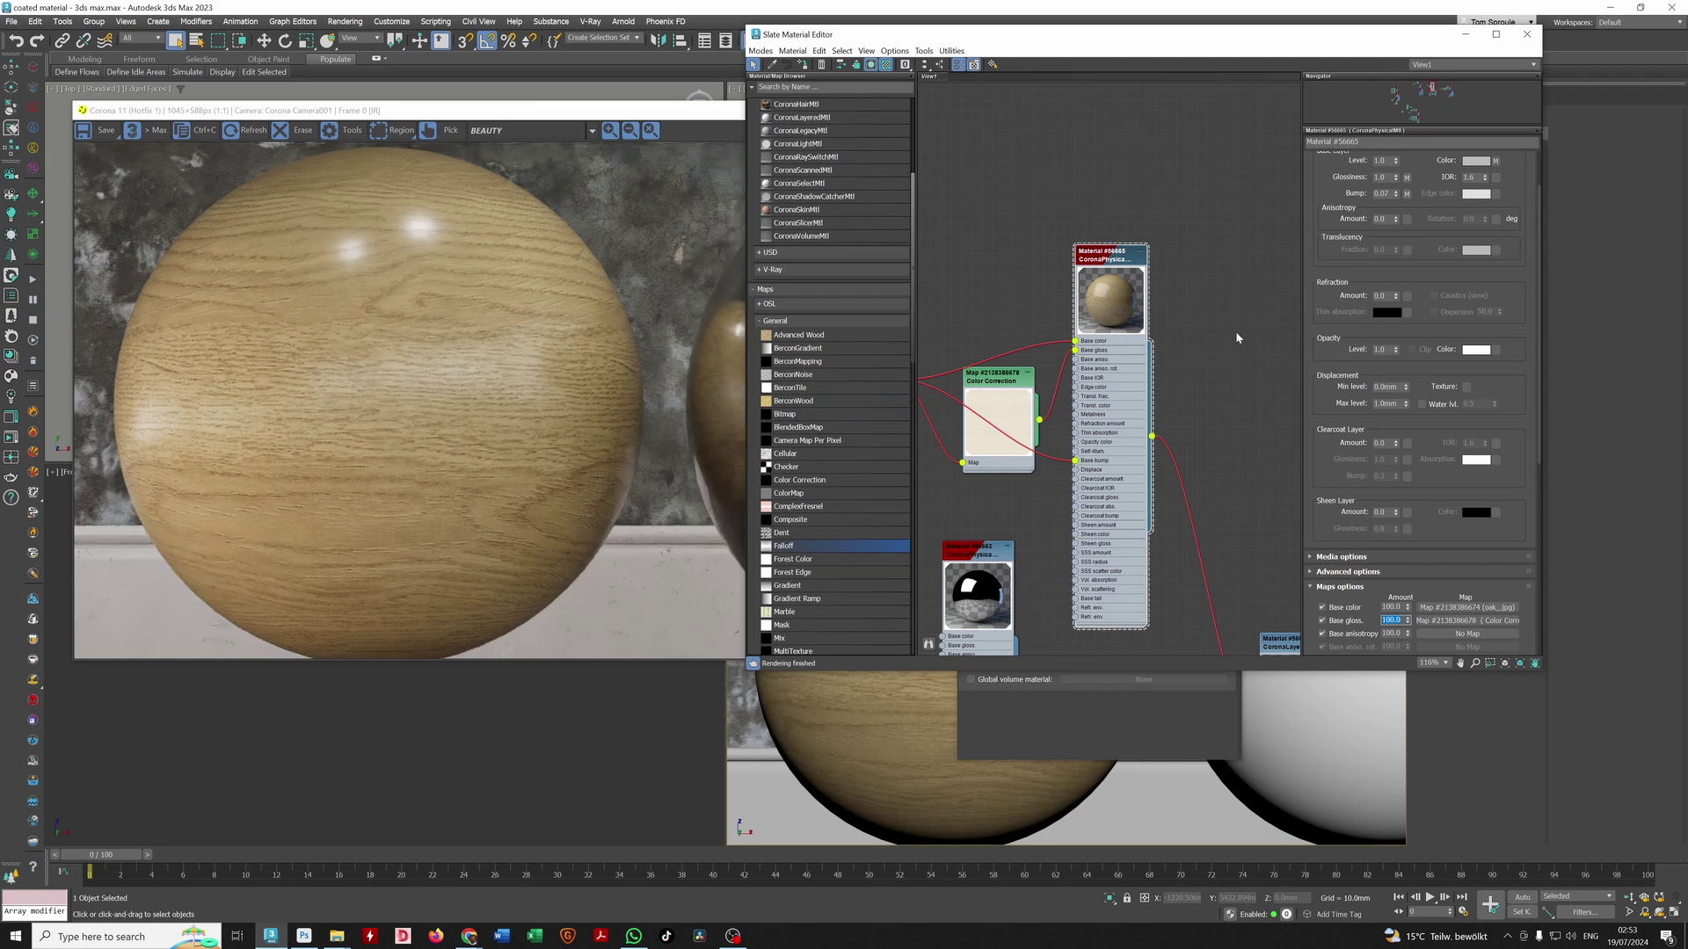
Step: Try base layer IOR values of 2 and 3 on the base wood material
double_click(1469, 177)
type("2")
key("Tab")
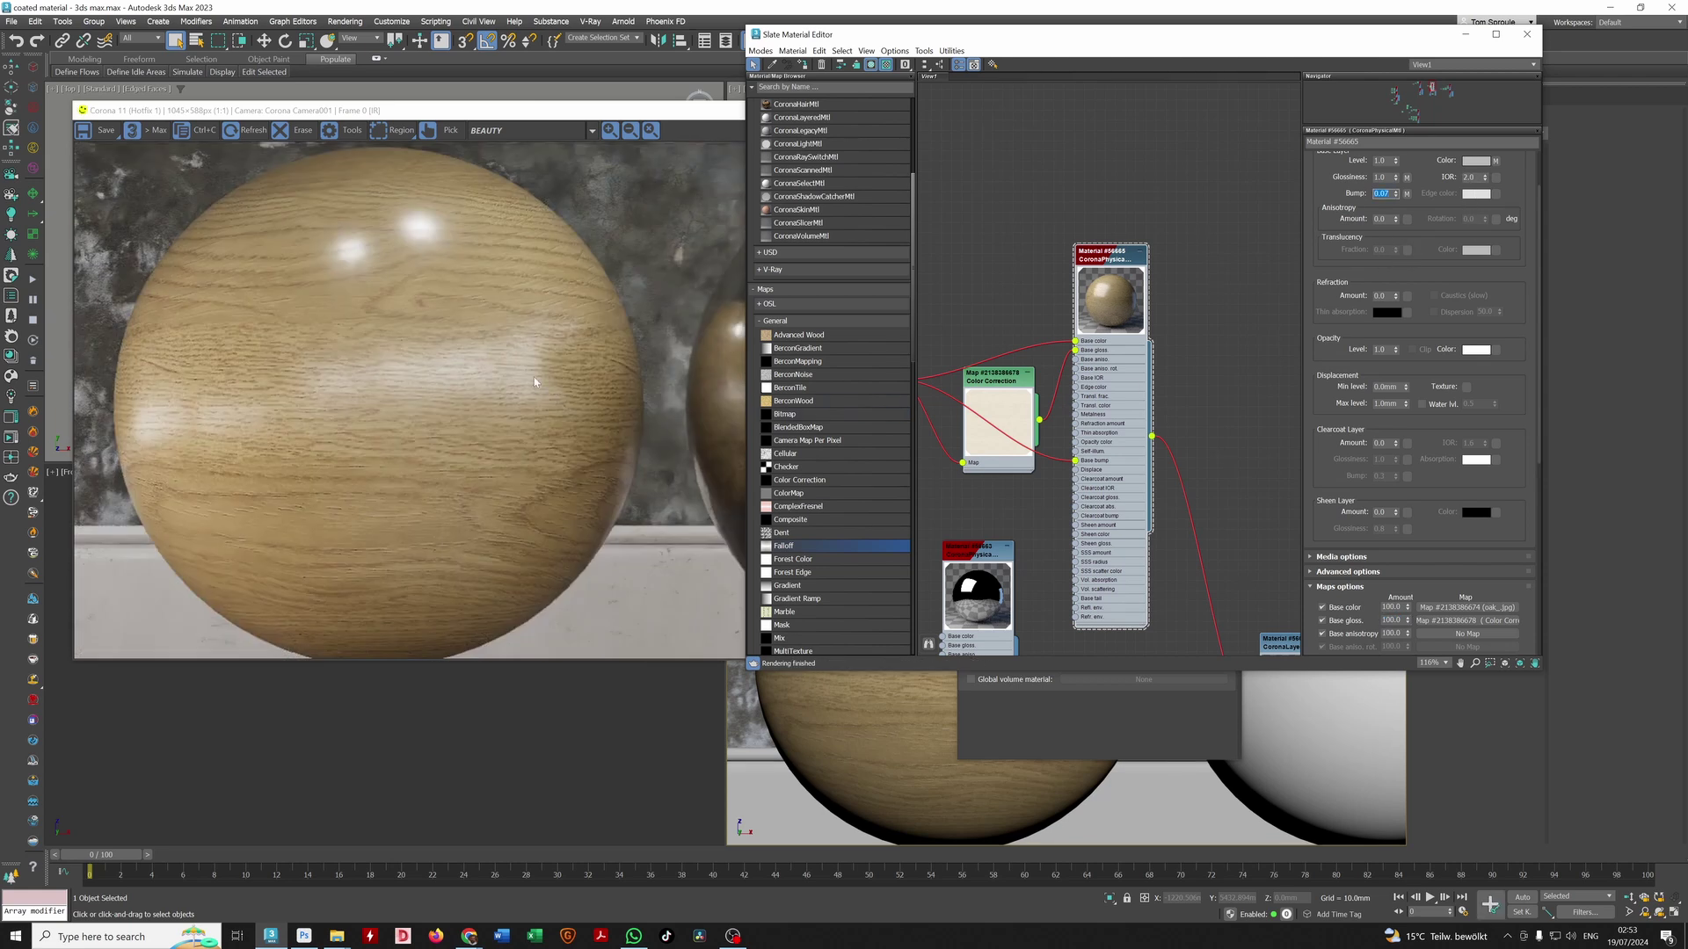
left_click_drag(1478, 178, 1354, 183)
key("Tab")
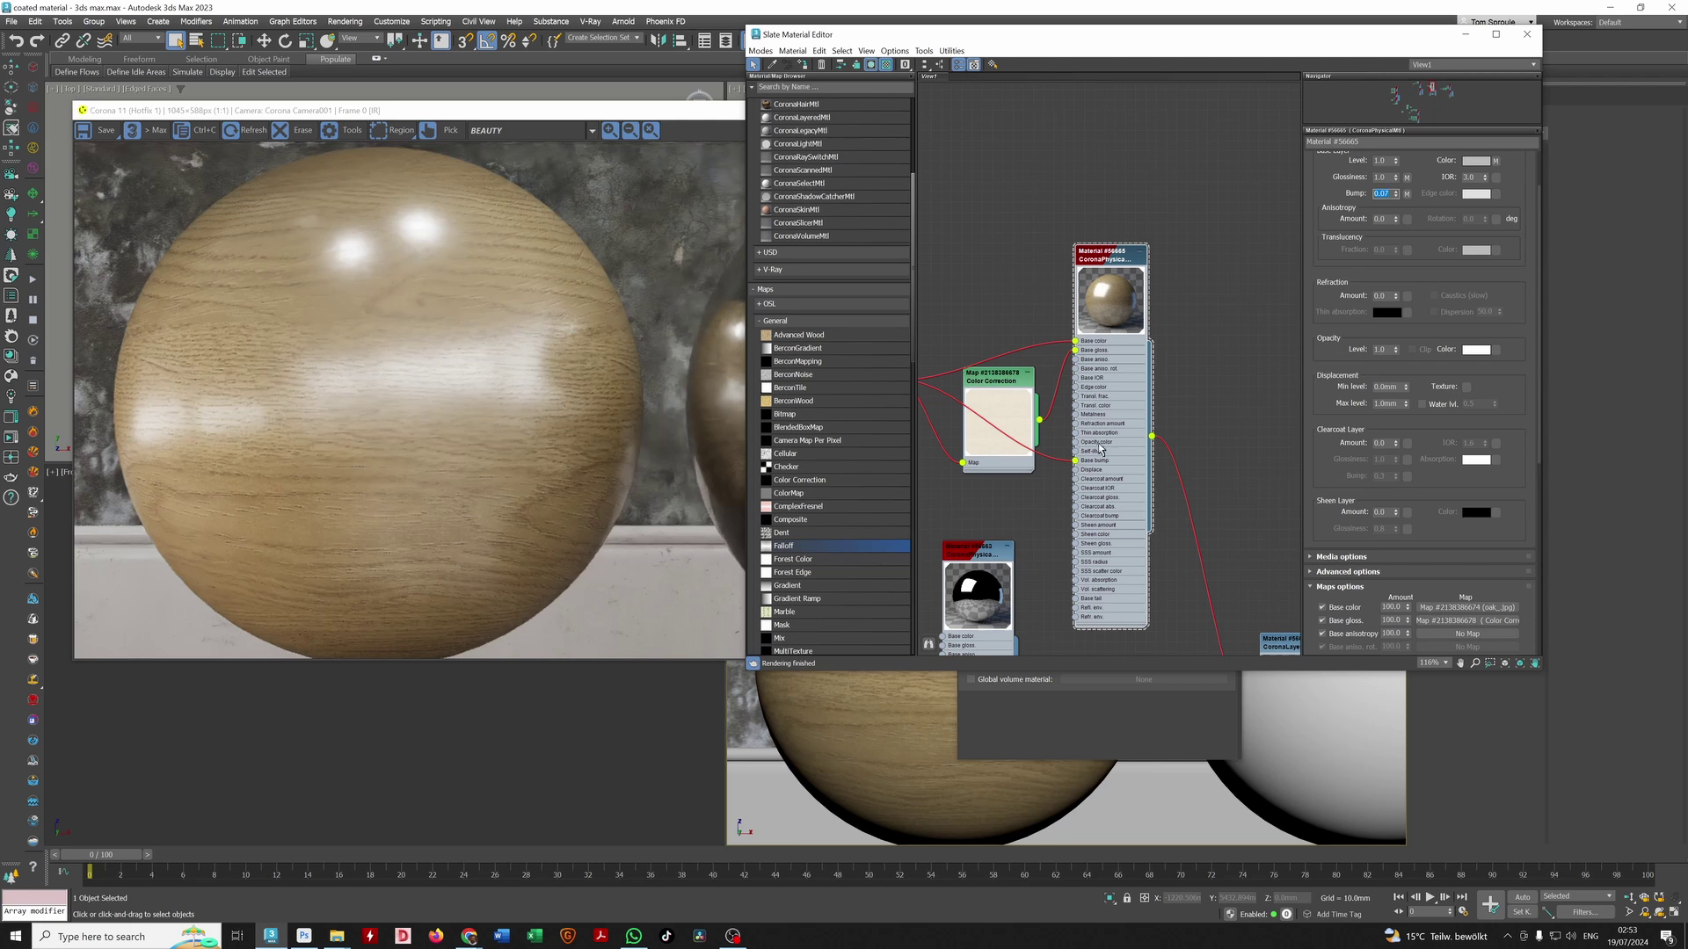
Step: Turn the base wood material's clearcoat back on with an amount of 1
scroll(1134, 507, "down", 5)
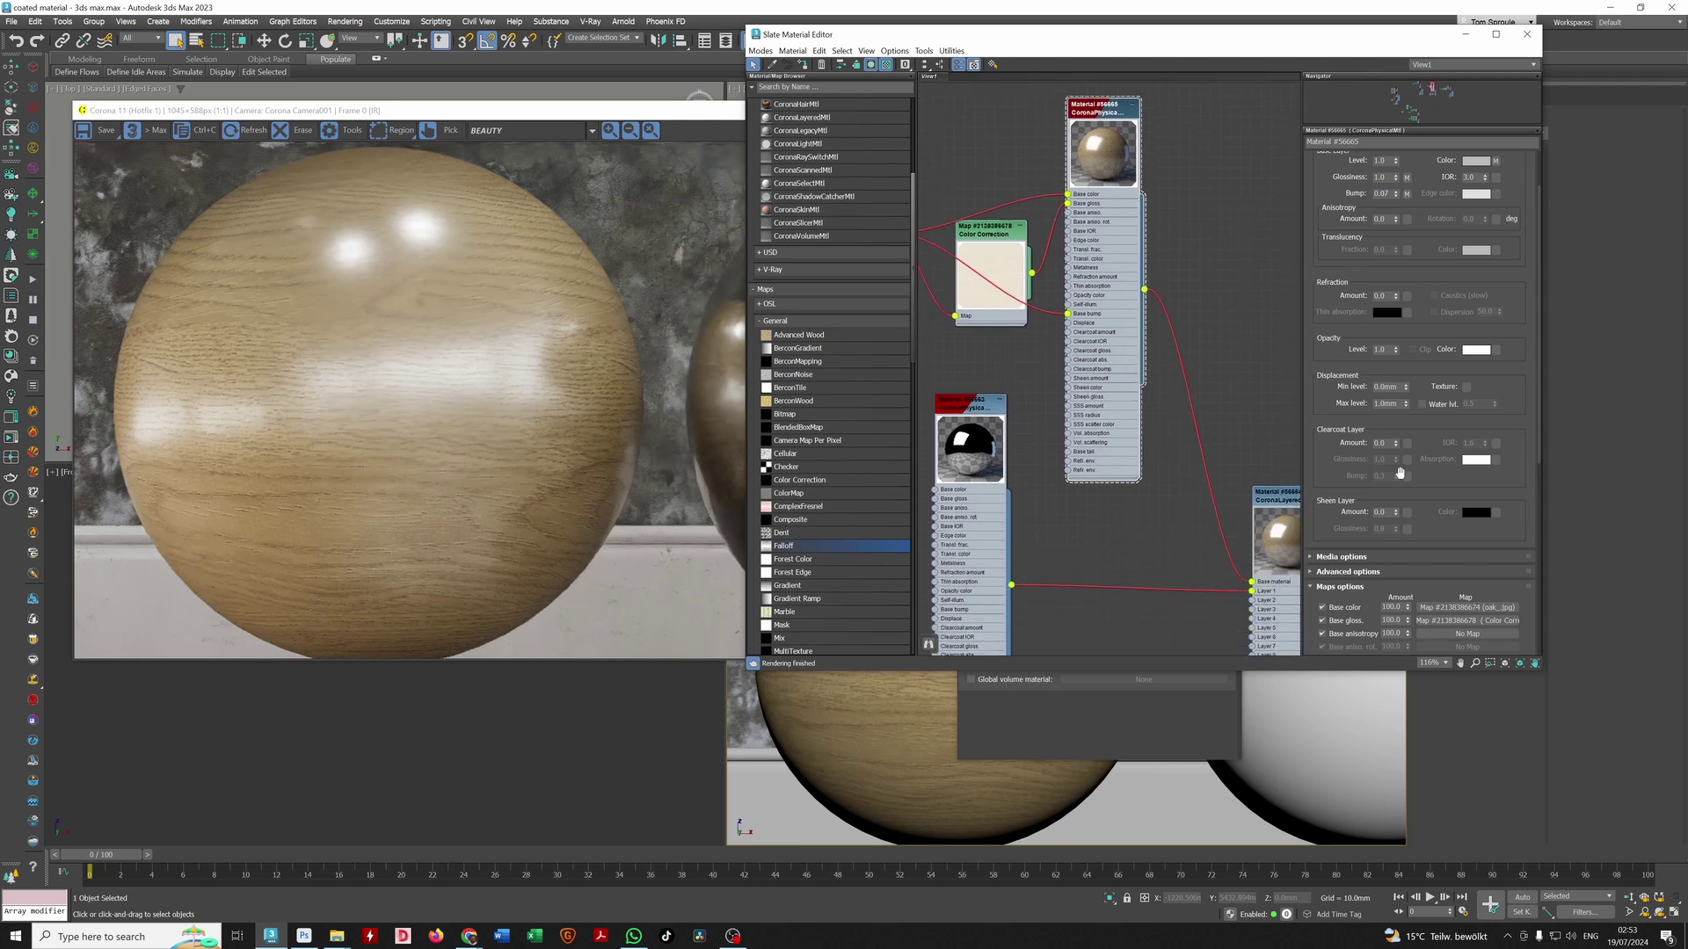
double_click(1386, 386)
double_click(1393, 446)
type("1")
key("Tab")
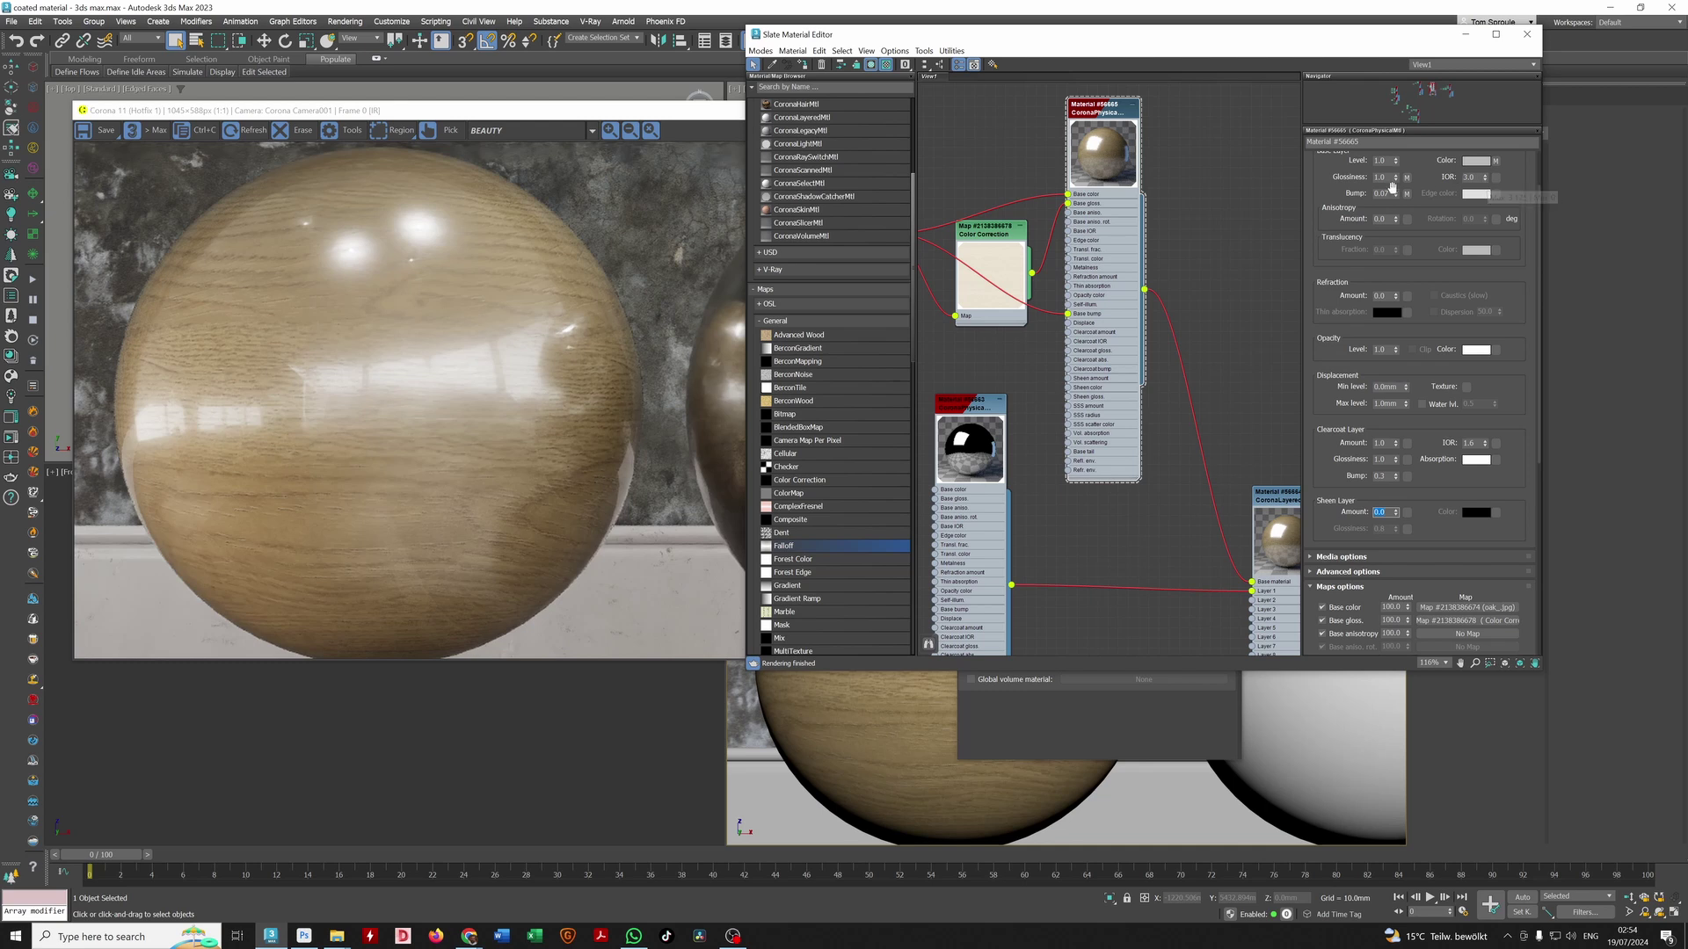
Step: Set the base wood material's base layer IOR to 2
left_click_drag(1480, 178, 1405, 183)
type("2")
key("Tab")
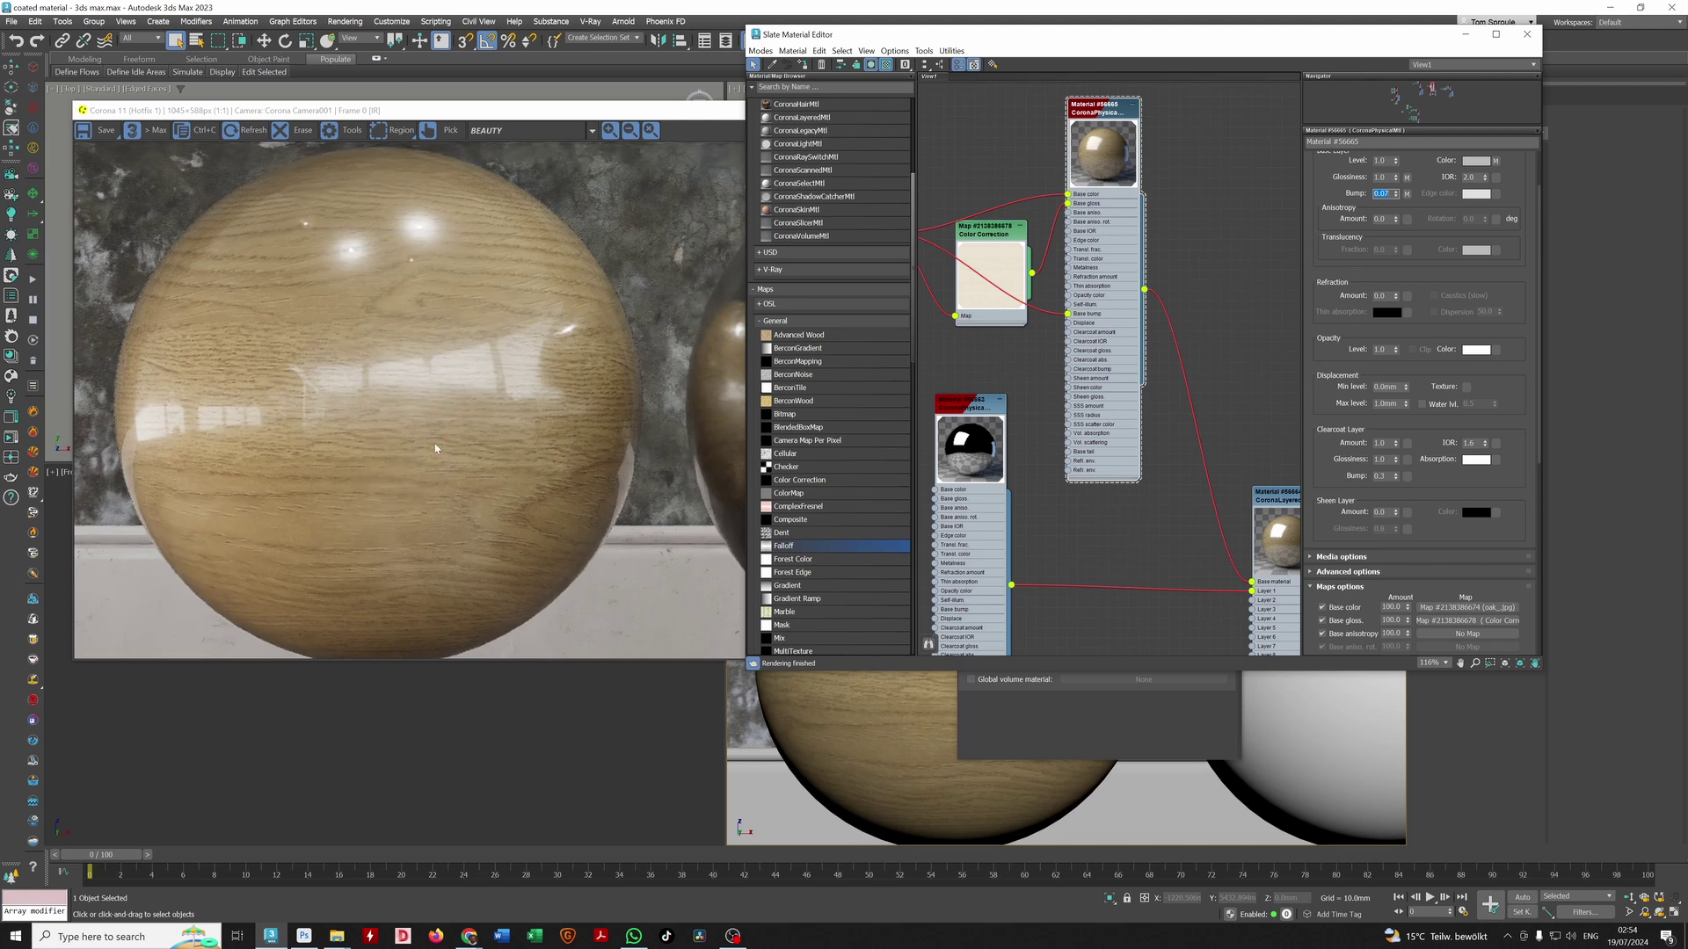
Step: Examine the wood coat's Falloff mask parameters, including its mix curve and output color map curve
left_click_drag(1144, 290, 996, 635)
middle_click_drag(1109, 598, 1129, 369)
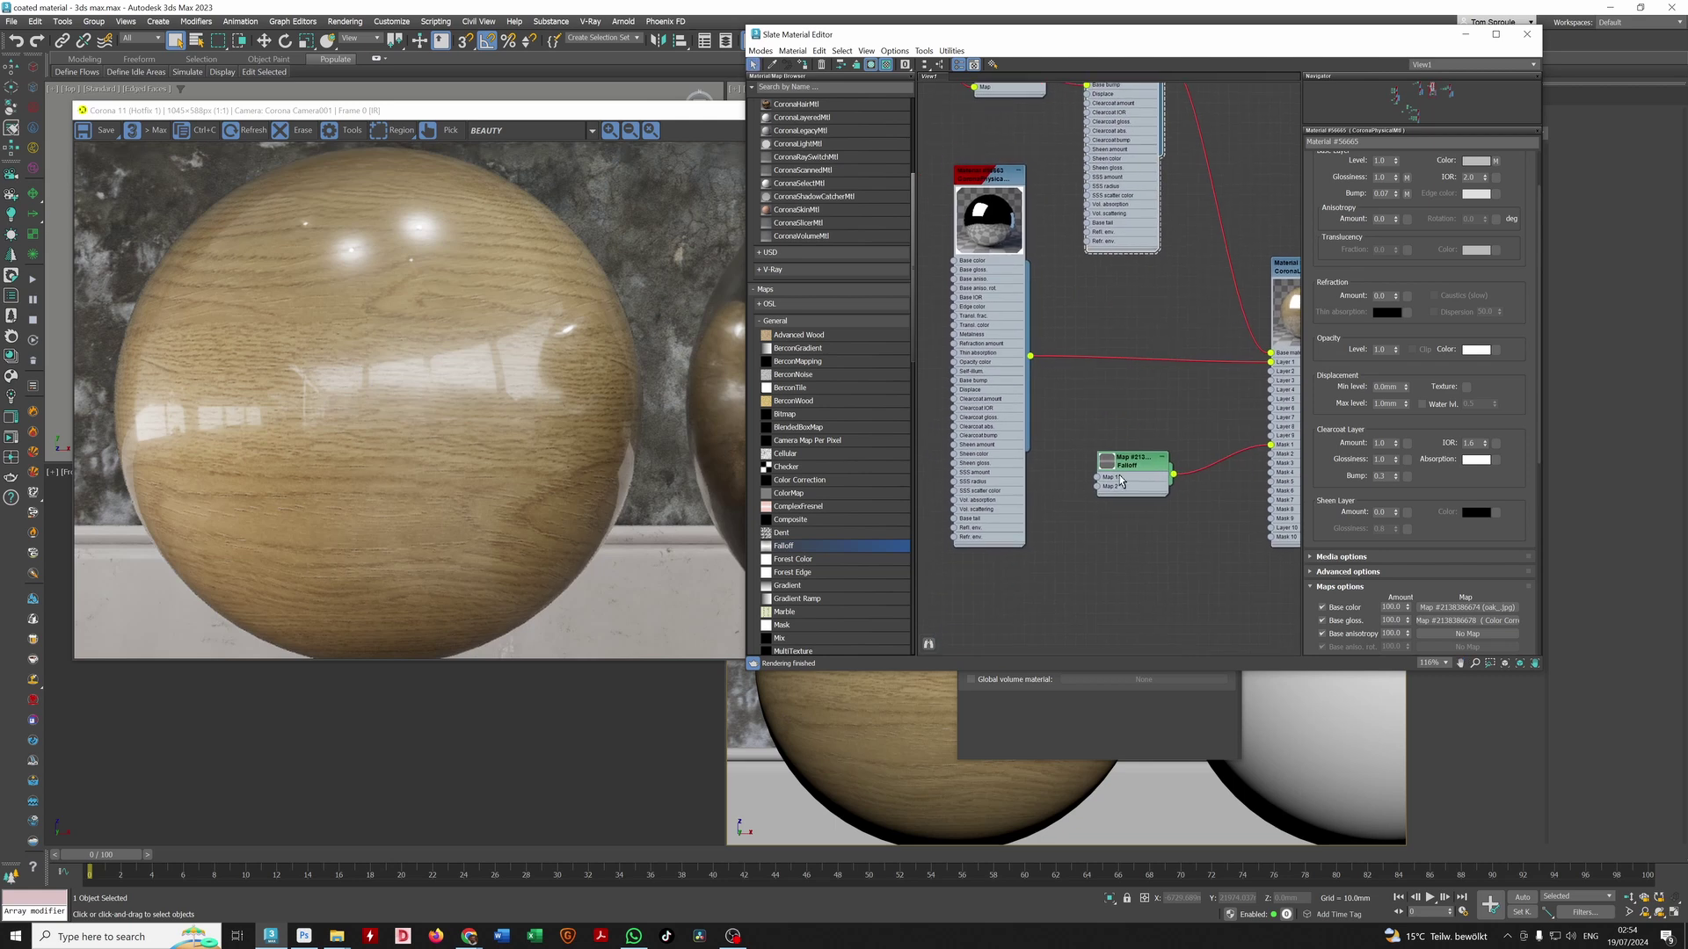
left_click(1106, 472)
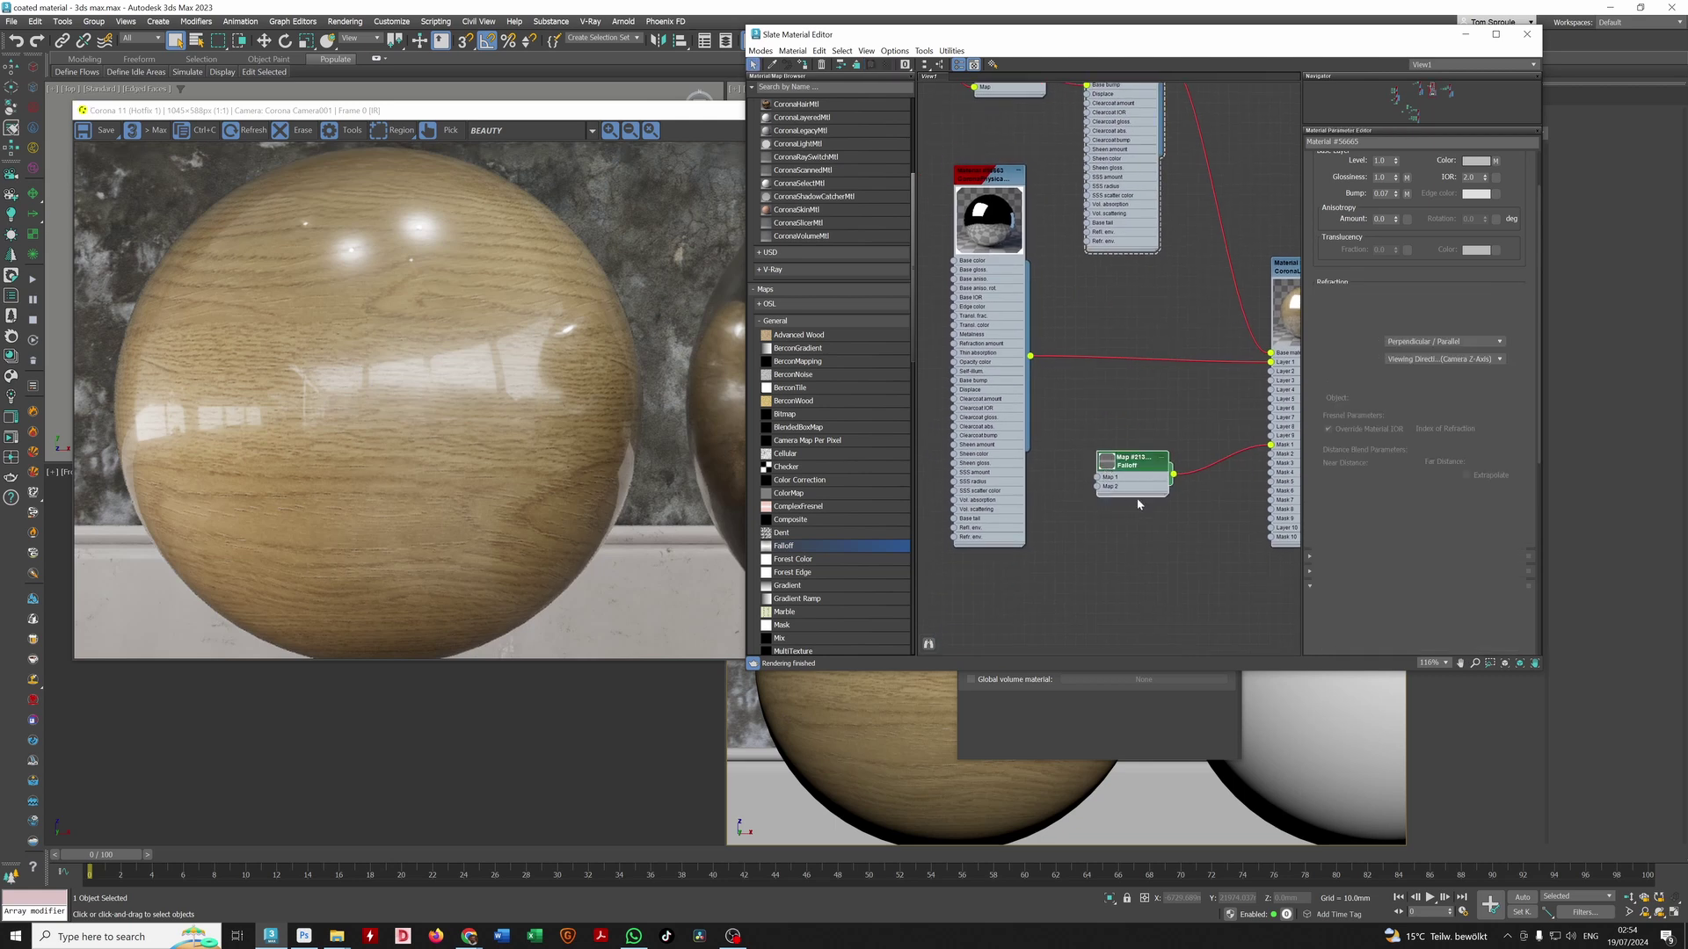
double_click(1127, 485)
scroll(1417, 563, "down", 3)
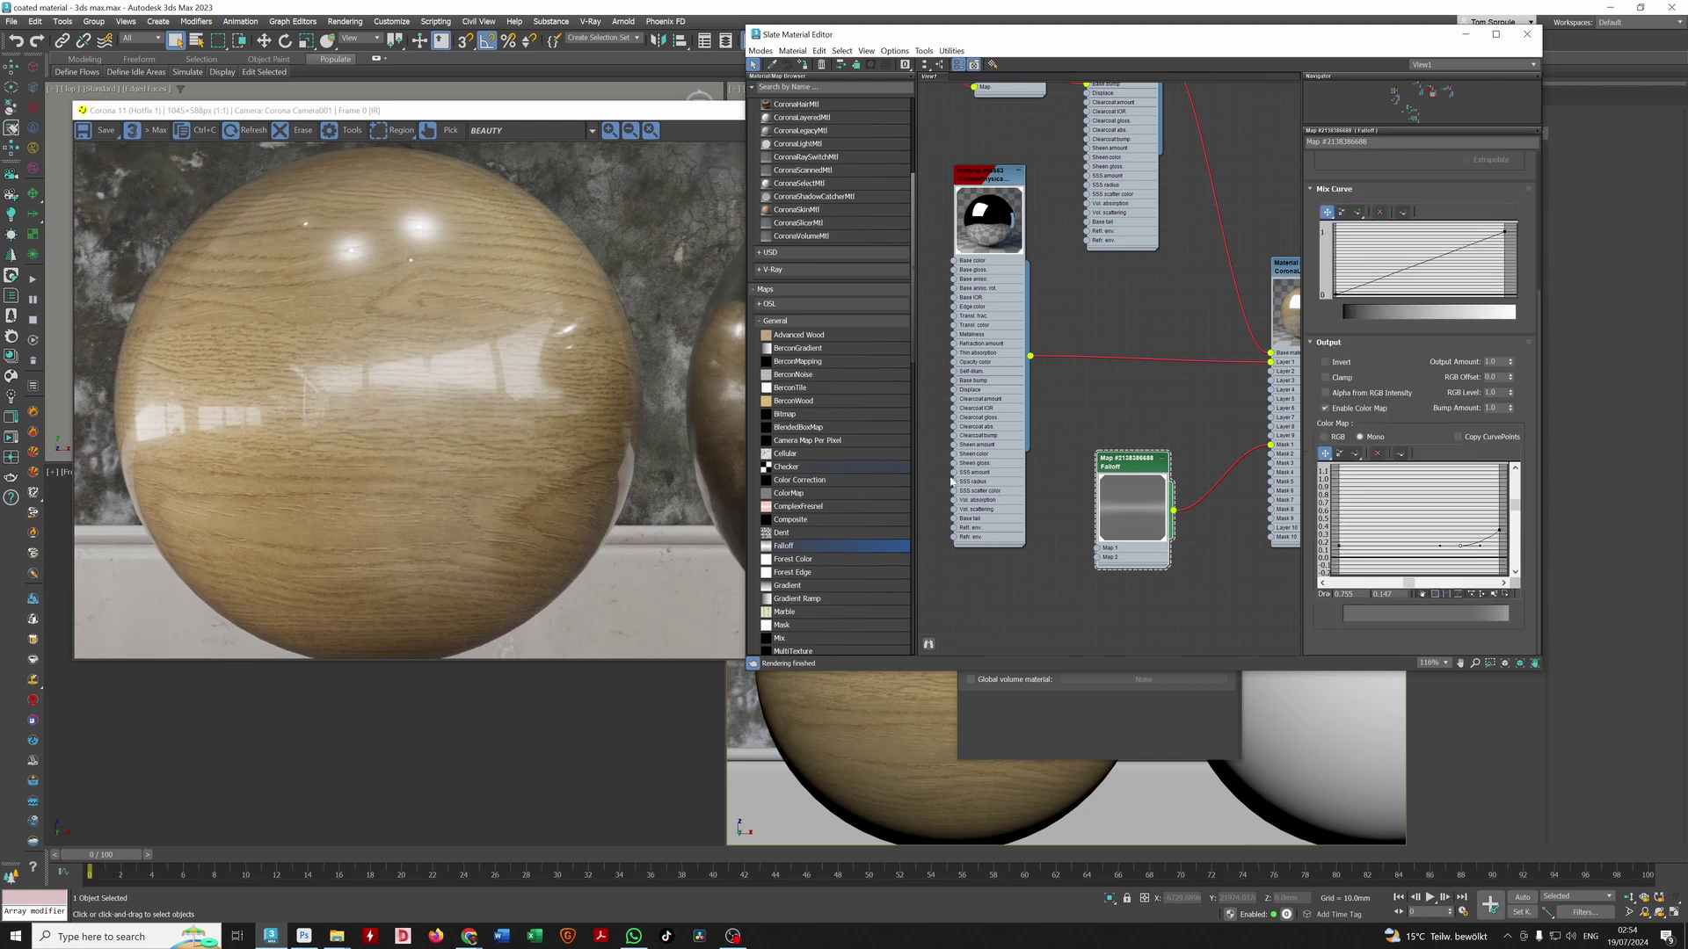
middle_click_drag(1115, 314, 1092, 486)
left_click_drag(1063, 329, 1113, 310)
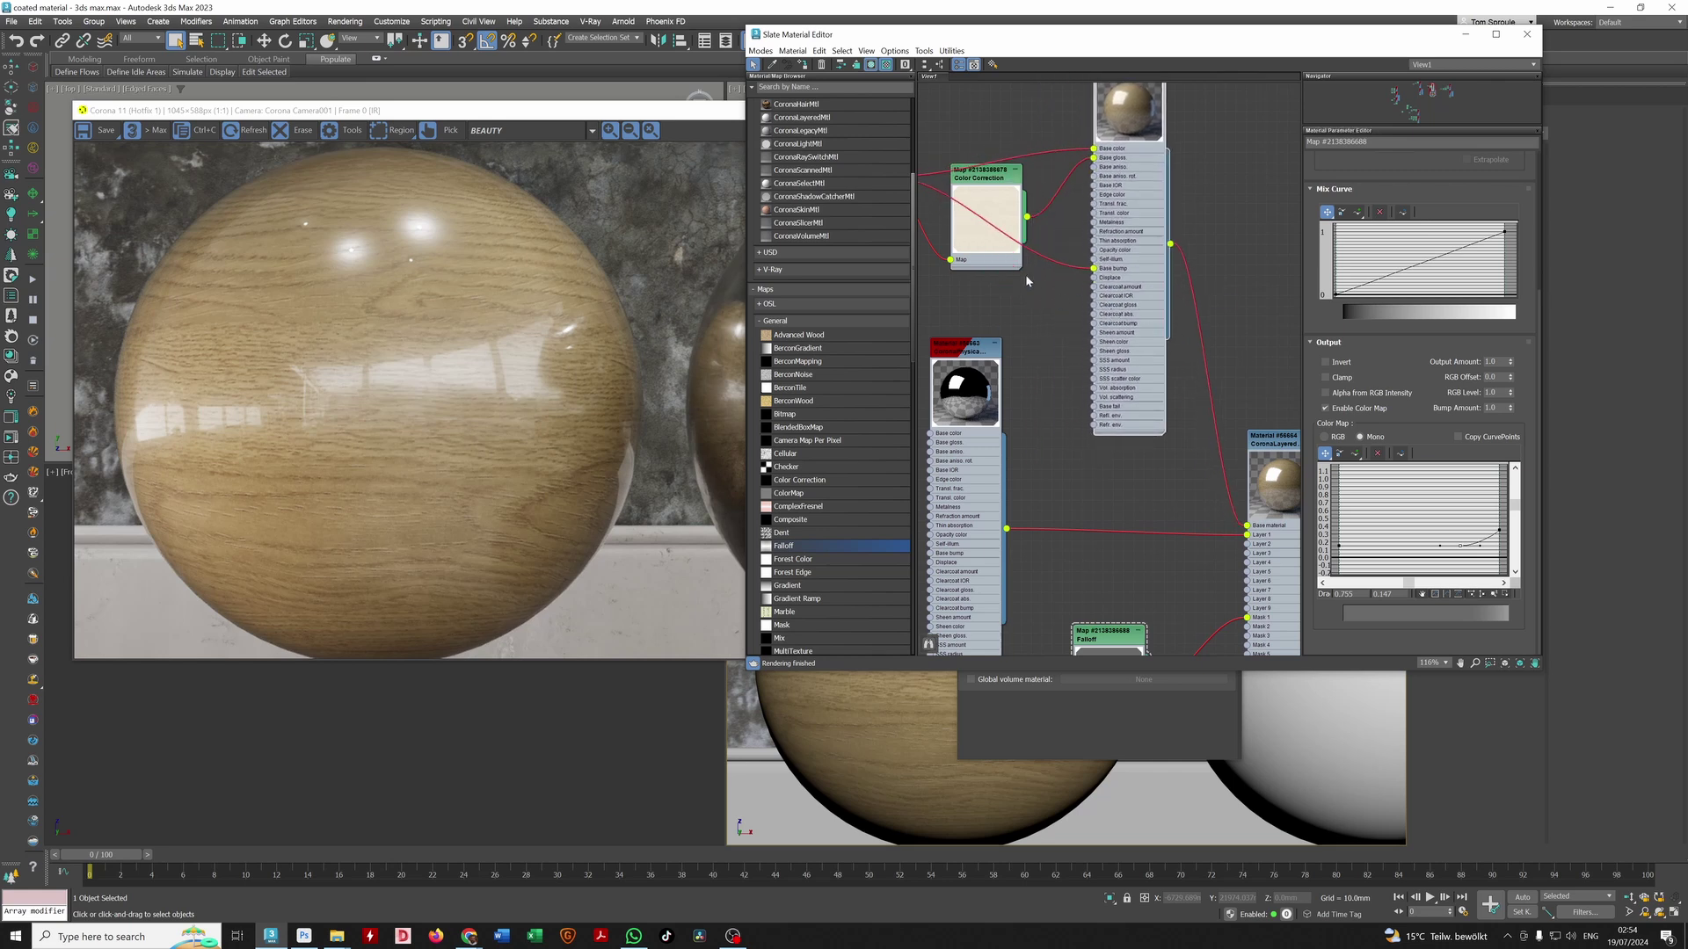
scroll(1373, 381, "up", 3)
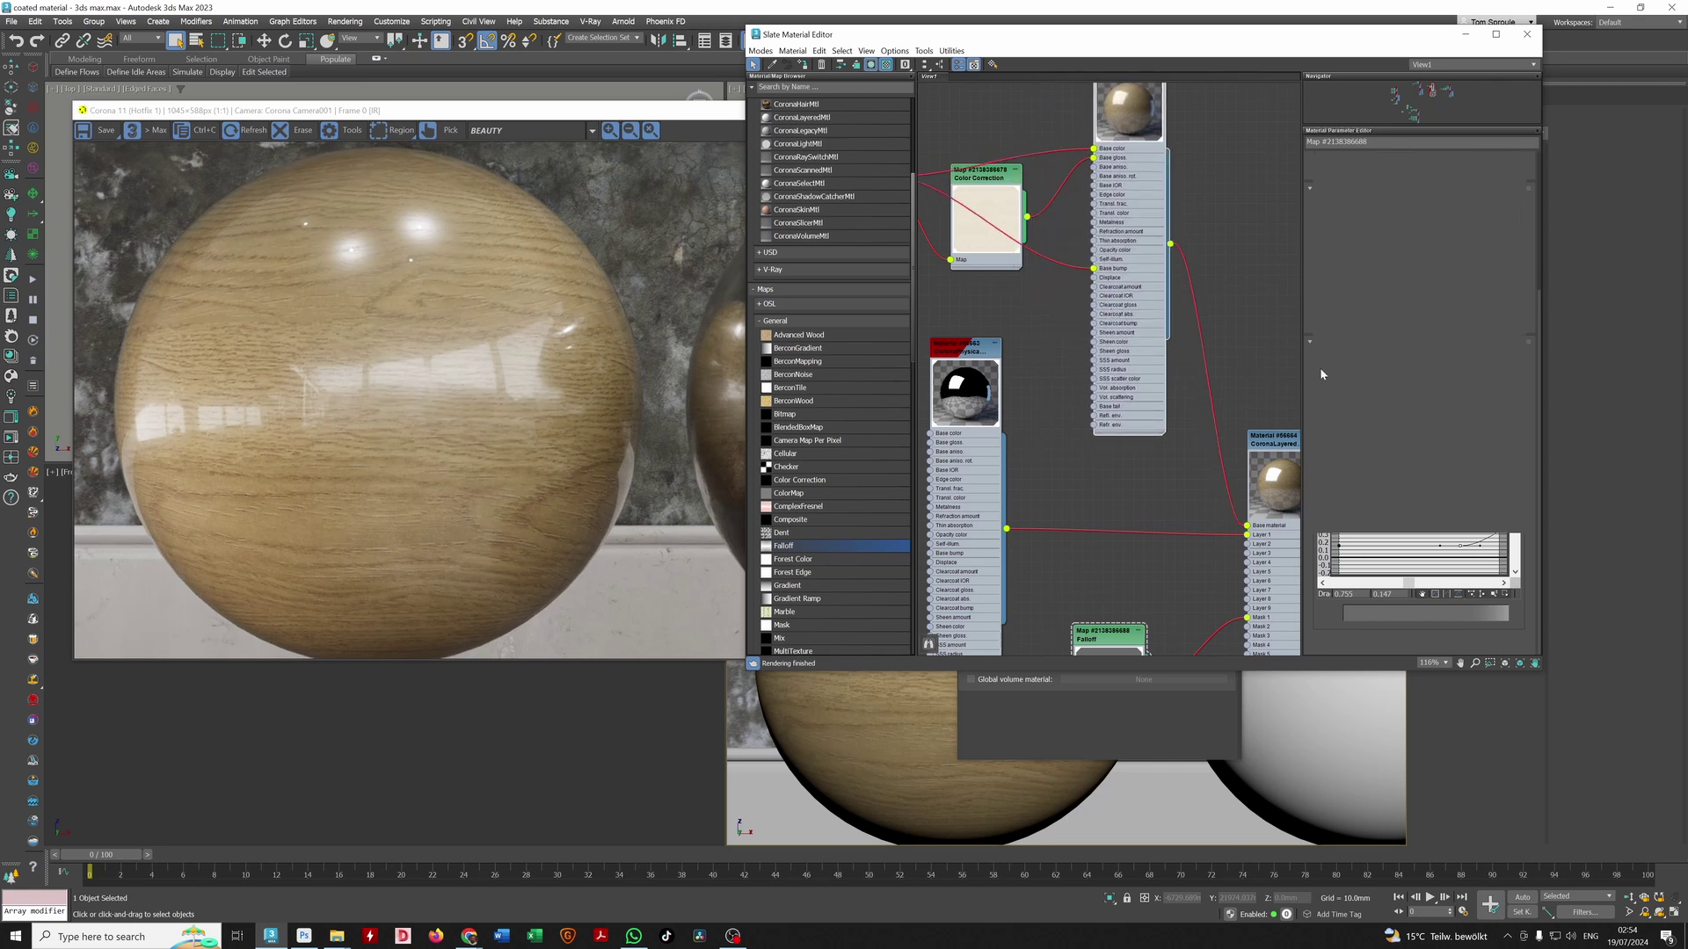
scroll(1424, 384, "up", 3)
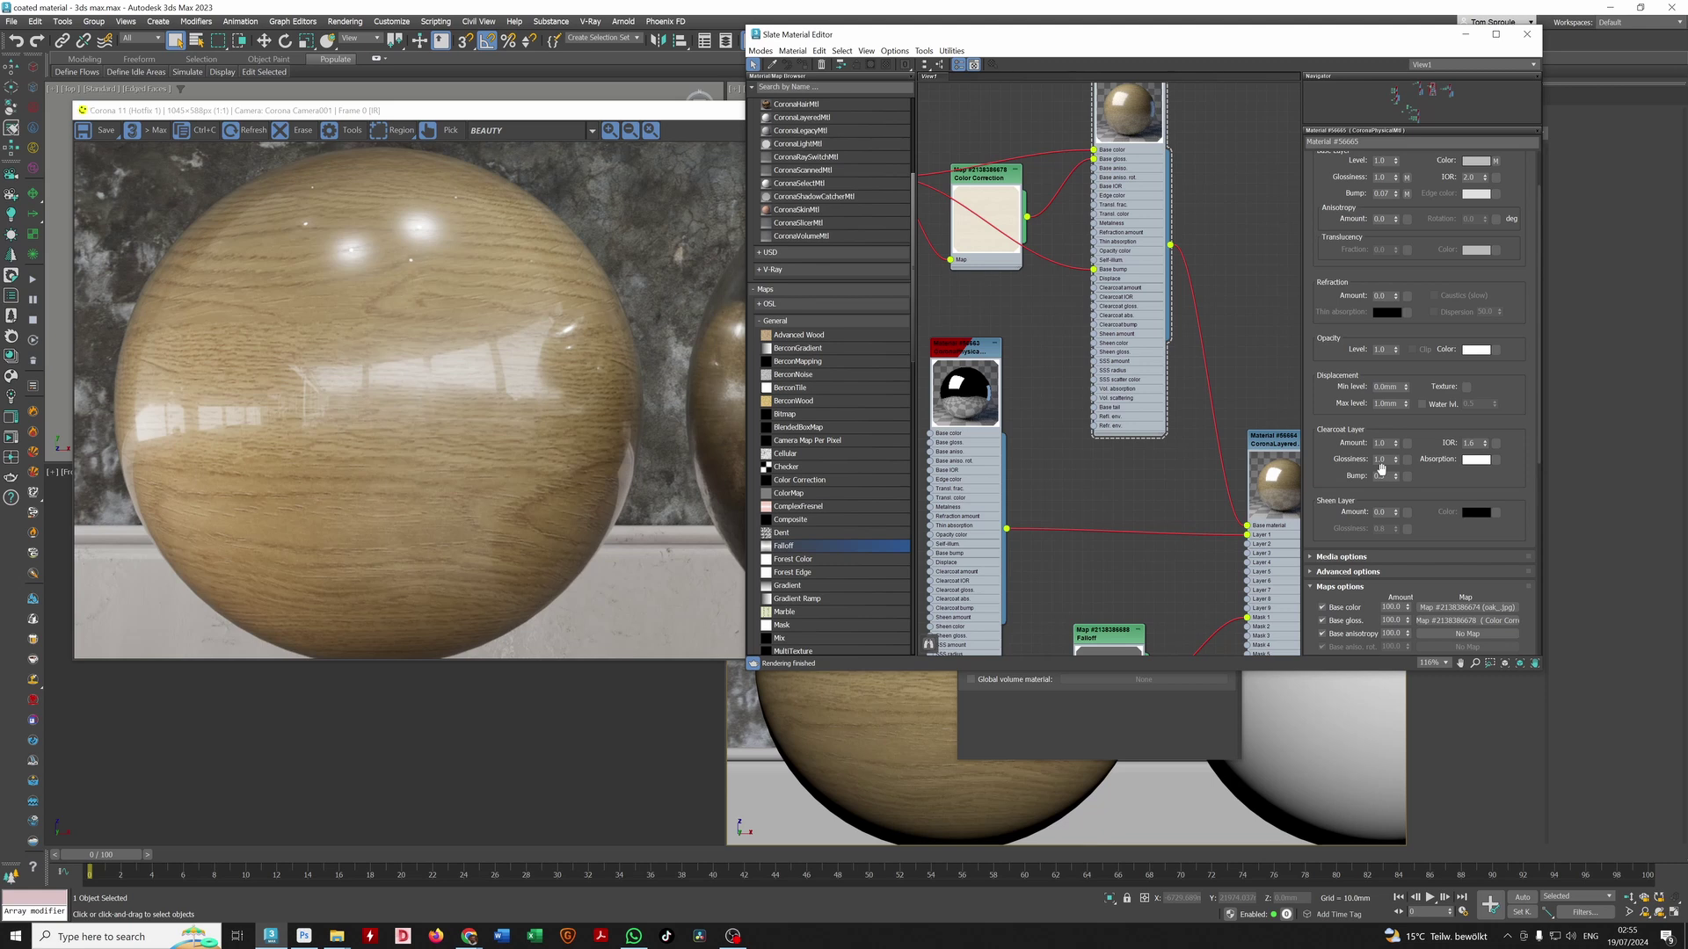
Step: Delete the wood's layered material together with its coat material and Falloff mask, keeping the base wood material
scroll(1112, 561, "down", 1)
middle_click_drag(1113, 517, 1074, 299)
left_click_drag(1224, 556, 958, 362)
middle_click_drag(1090, 452, 1156, 572)
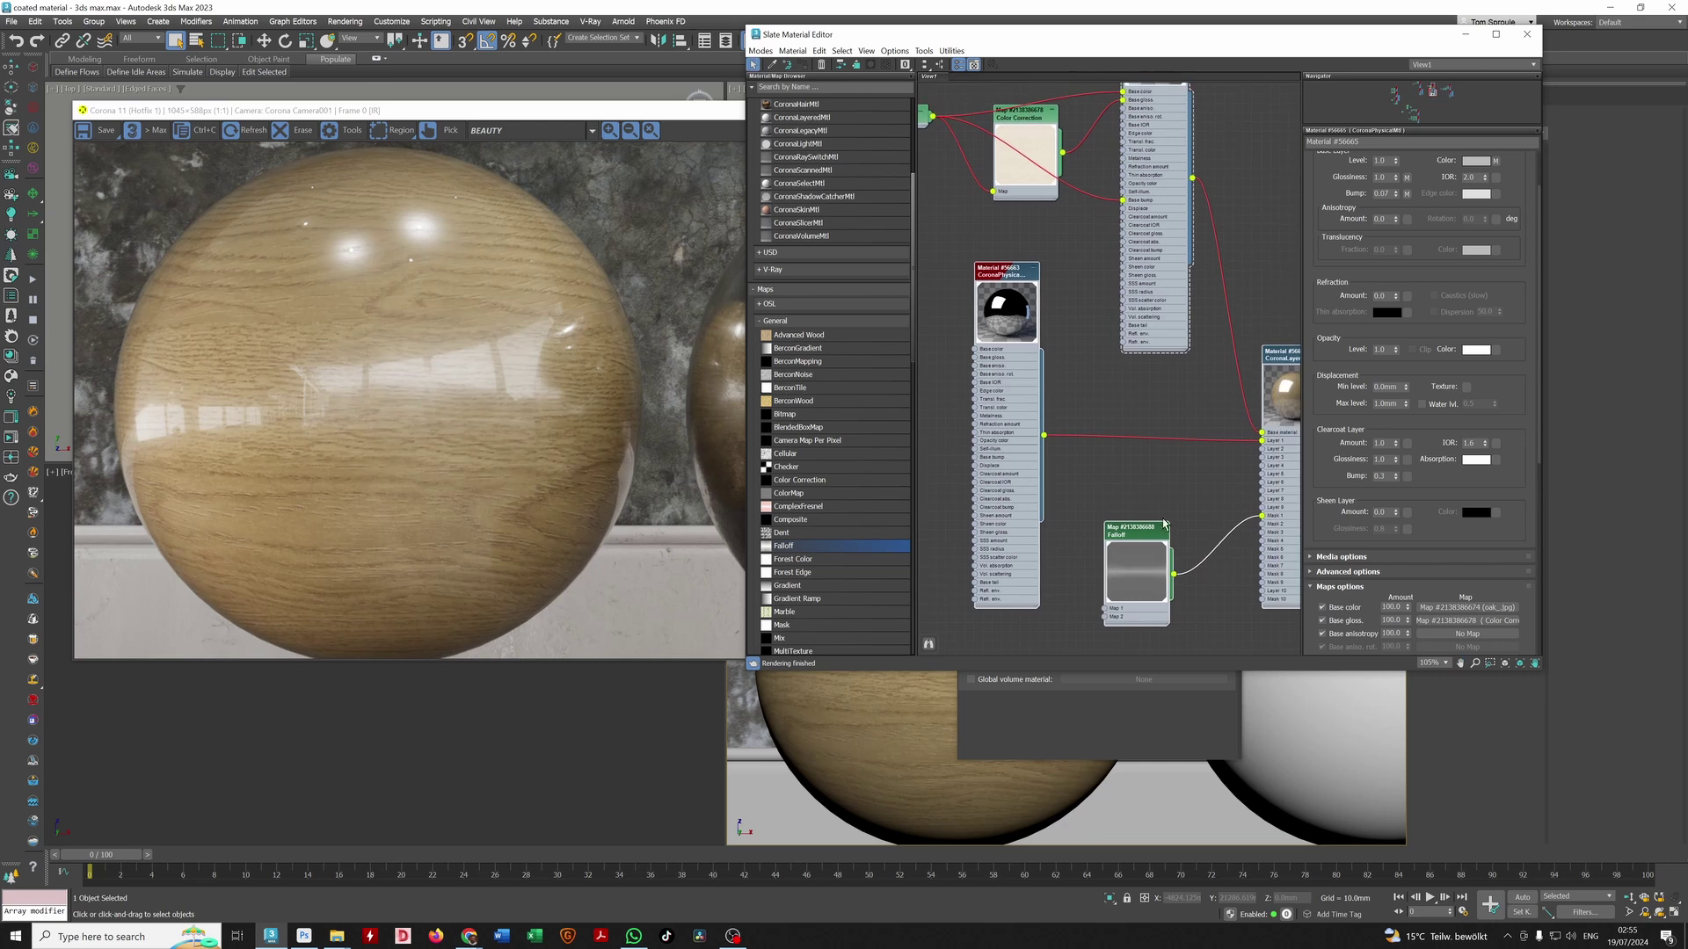
middle_click_drag(1147, 491, 1044, 473)
key("Delete")
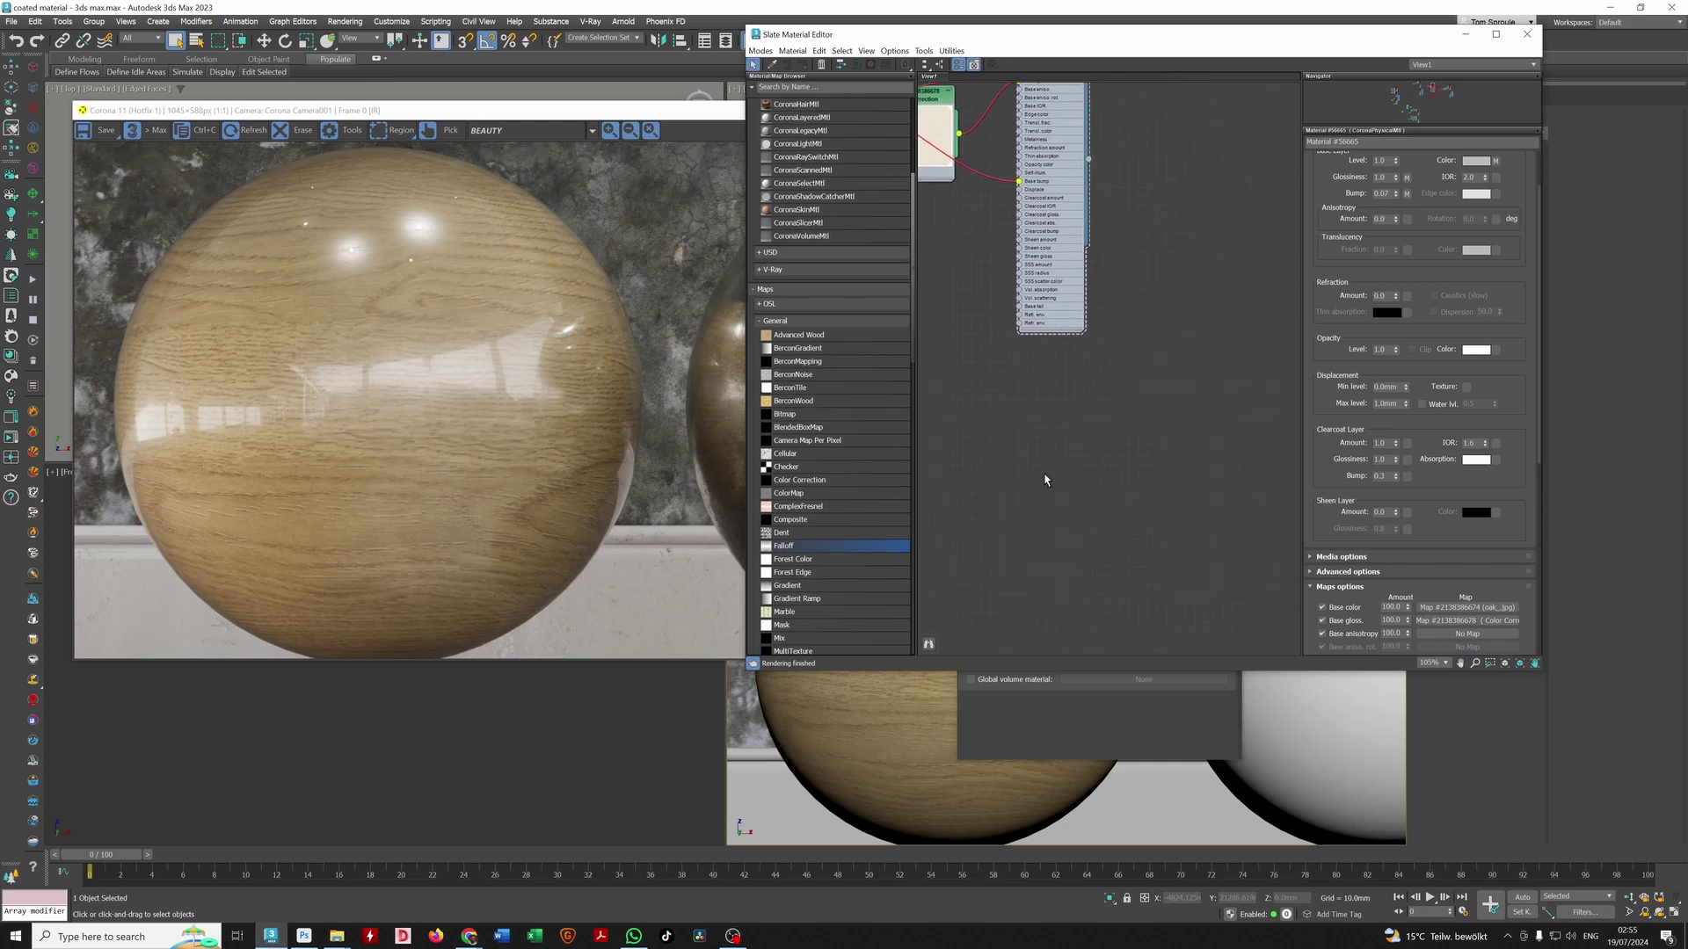
Step: Assign the base wood material directly to the wood sphere
middle_click_drag(1054, 368, 1095, 643)
left_click(1125, 430)
left_click_drag(1125, 430, 939, 716)
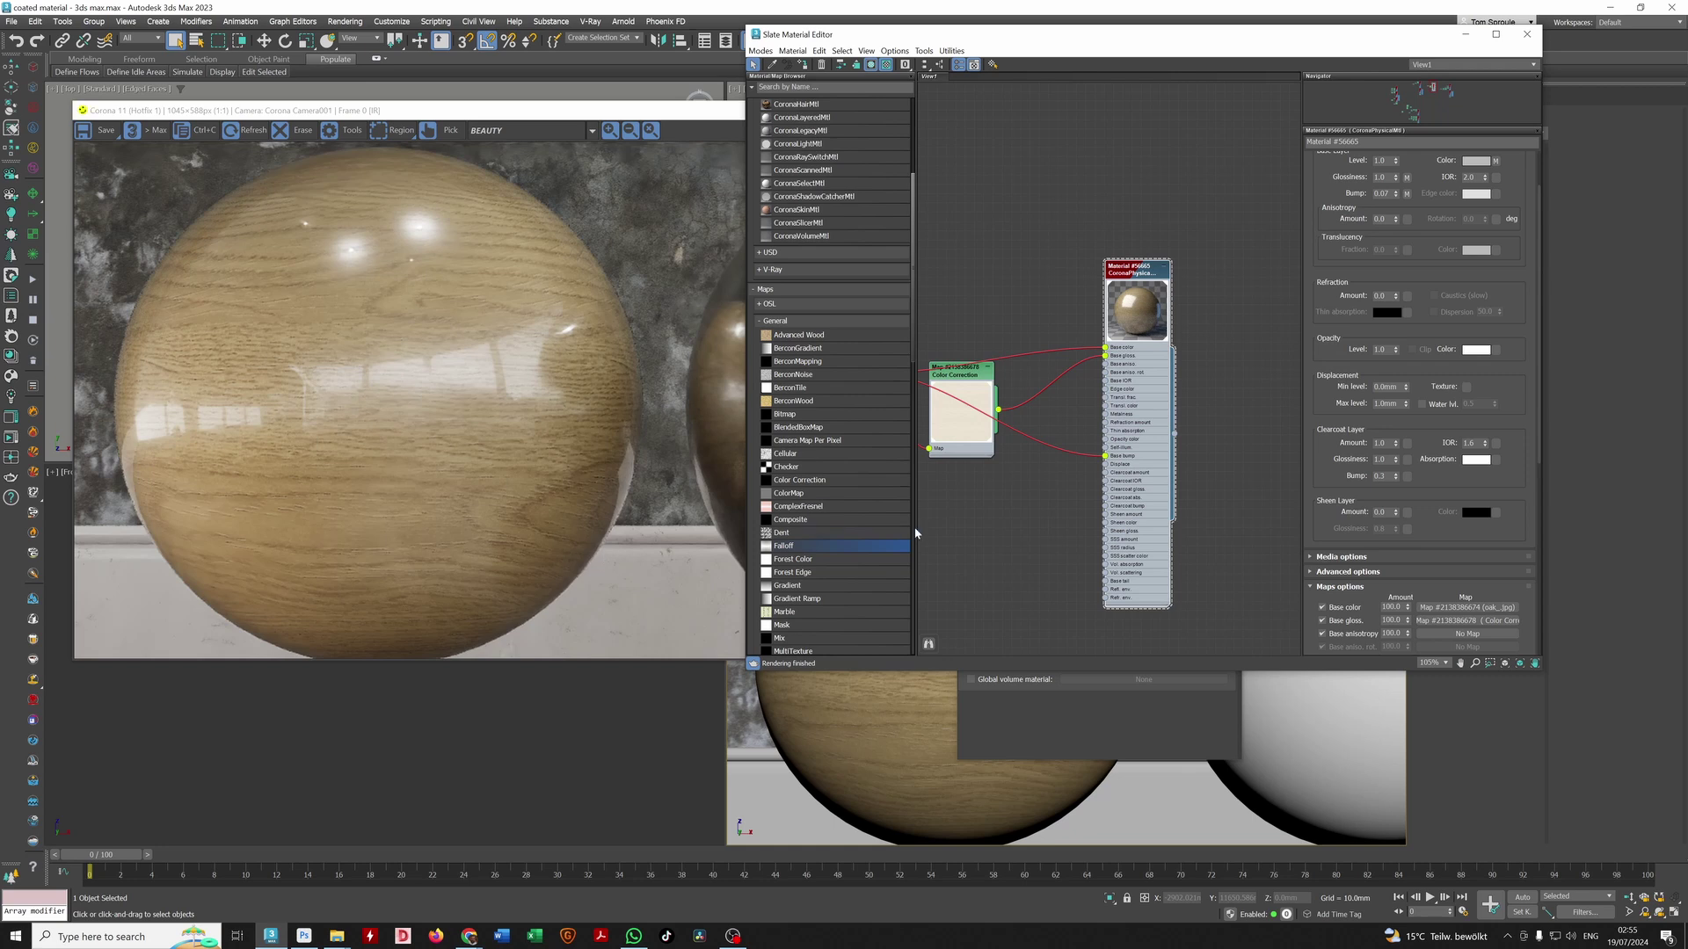
Step: Bring the metal sphere into the render view and locate its layered material's node tree in the material editor
middle_click_drag(1310, 765, 998, 765)
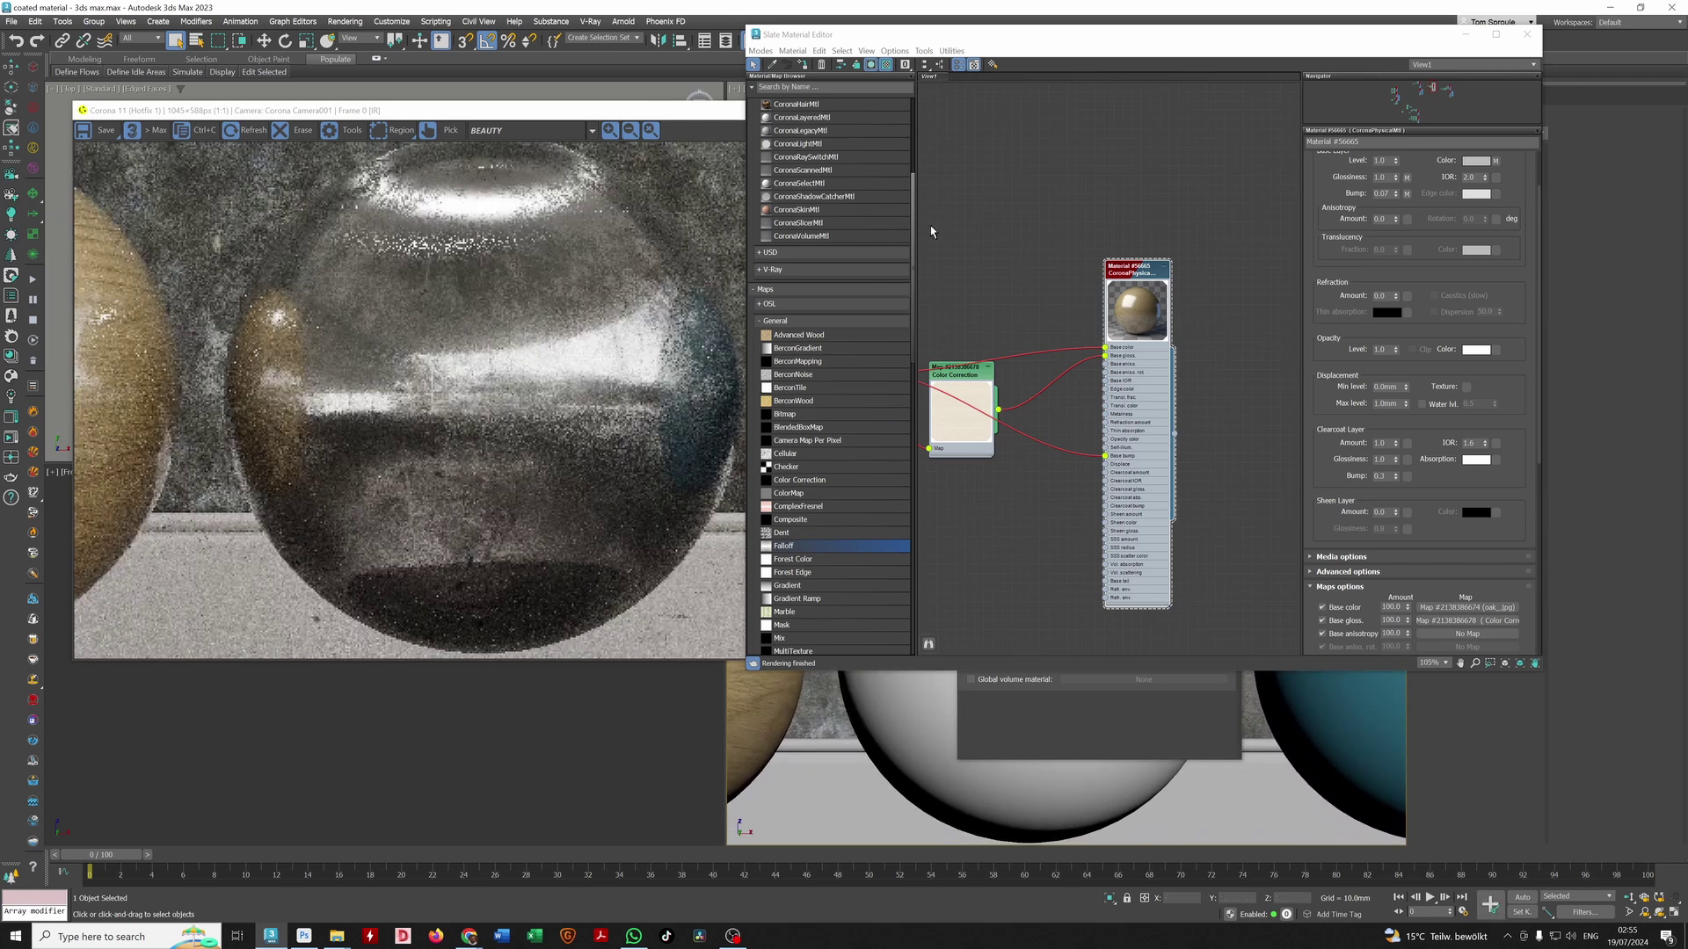
left_click_drag(1002, 38, 1079, 46)
scroll(1055, 453, "down", 3)
middle_click_drag(1227, 466, 1051, 437)
middle_click_drag(1287, 463, 1034, 465)
scroll(1081, 472, "up", 2)
scroll(1168, 480, "down", 3)
middle_click_drag(1061, 529, 1063, 365)
scroll(1063, 366, "down", 4)
scroll(1123, 448, "down", 3)
middle_click_drag(1122, 448, 1304, 558)
scroll(1205, 482, "up", 3)
scroll(1209, 358, "up", 4)
middle_click_drag(1288, 285, 1099, 303)
scroll(1099, 303, "up", 1)
scroll(1143, 452, "down", 1)
middle_click_drag(1142, 461, 1124, 368)
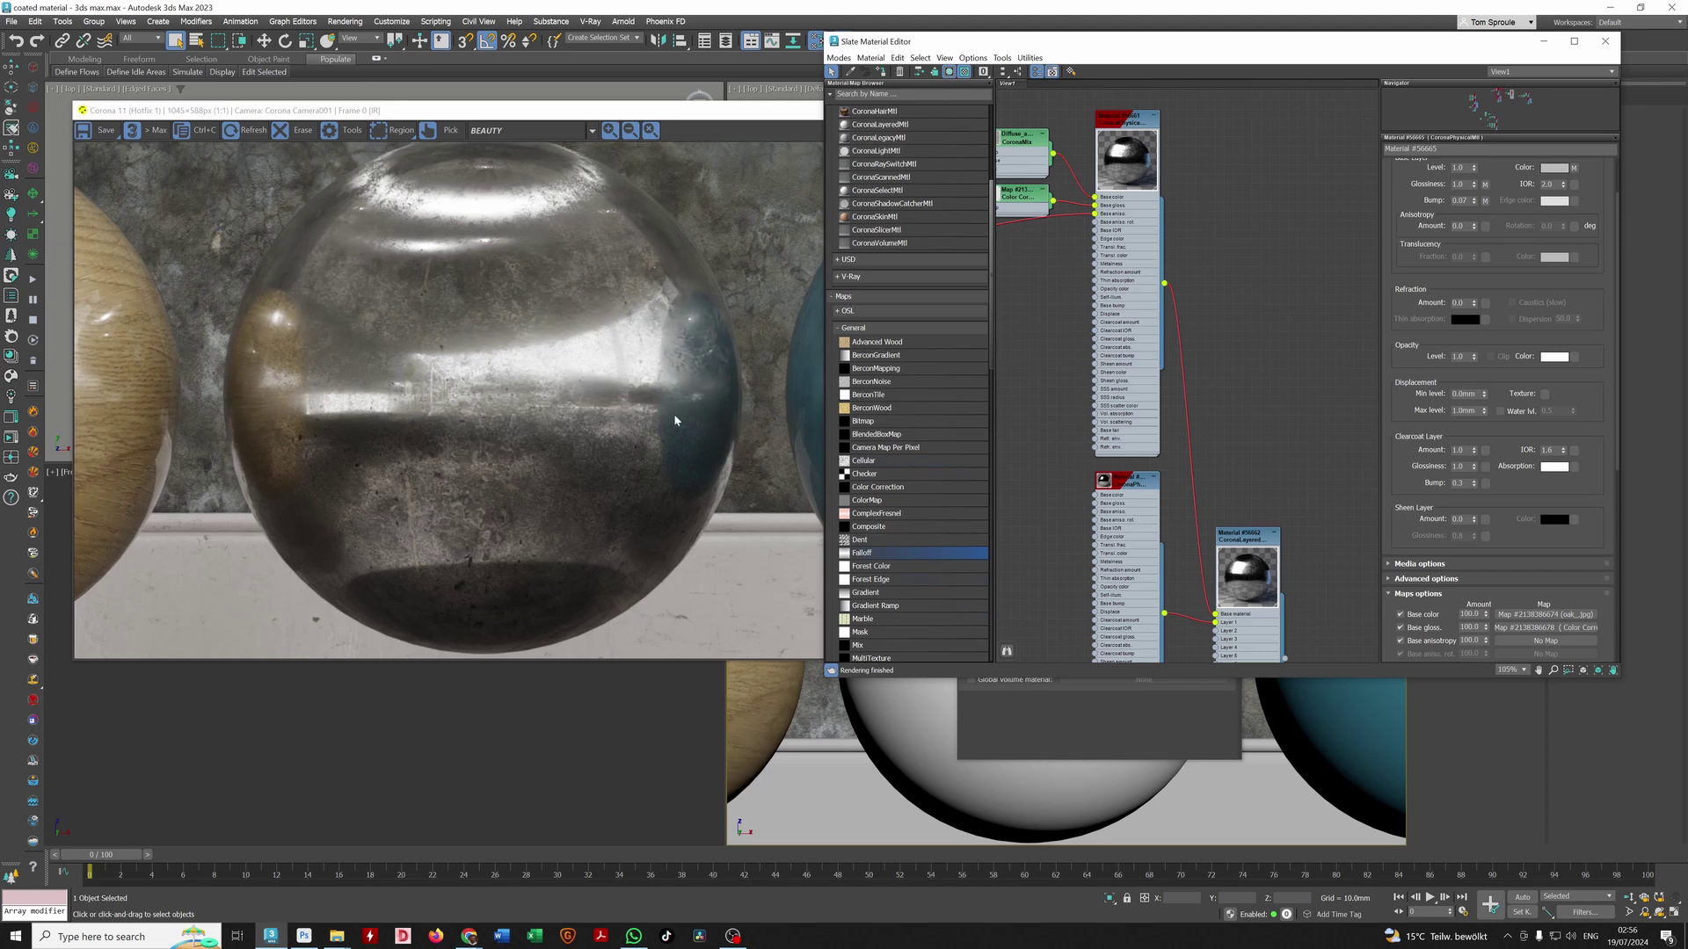
Step: Look over the metal material's texture nodes and open its Corona Layered material settings
middle_click_drag(1083, 364, 1255, 432)
scroll(1174, 380, "down", 1)
middle_click_drag(1160, 378, 1209, 400)
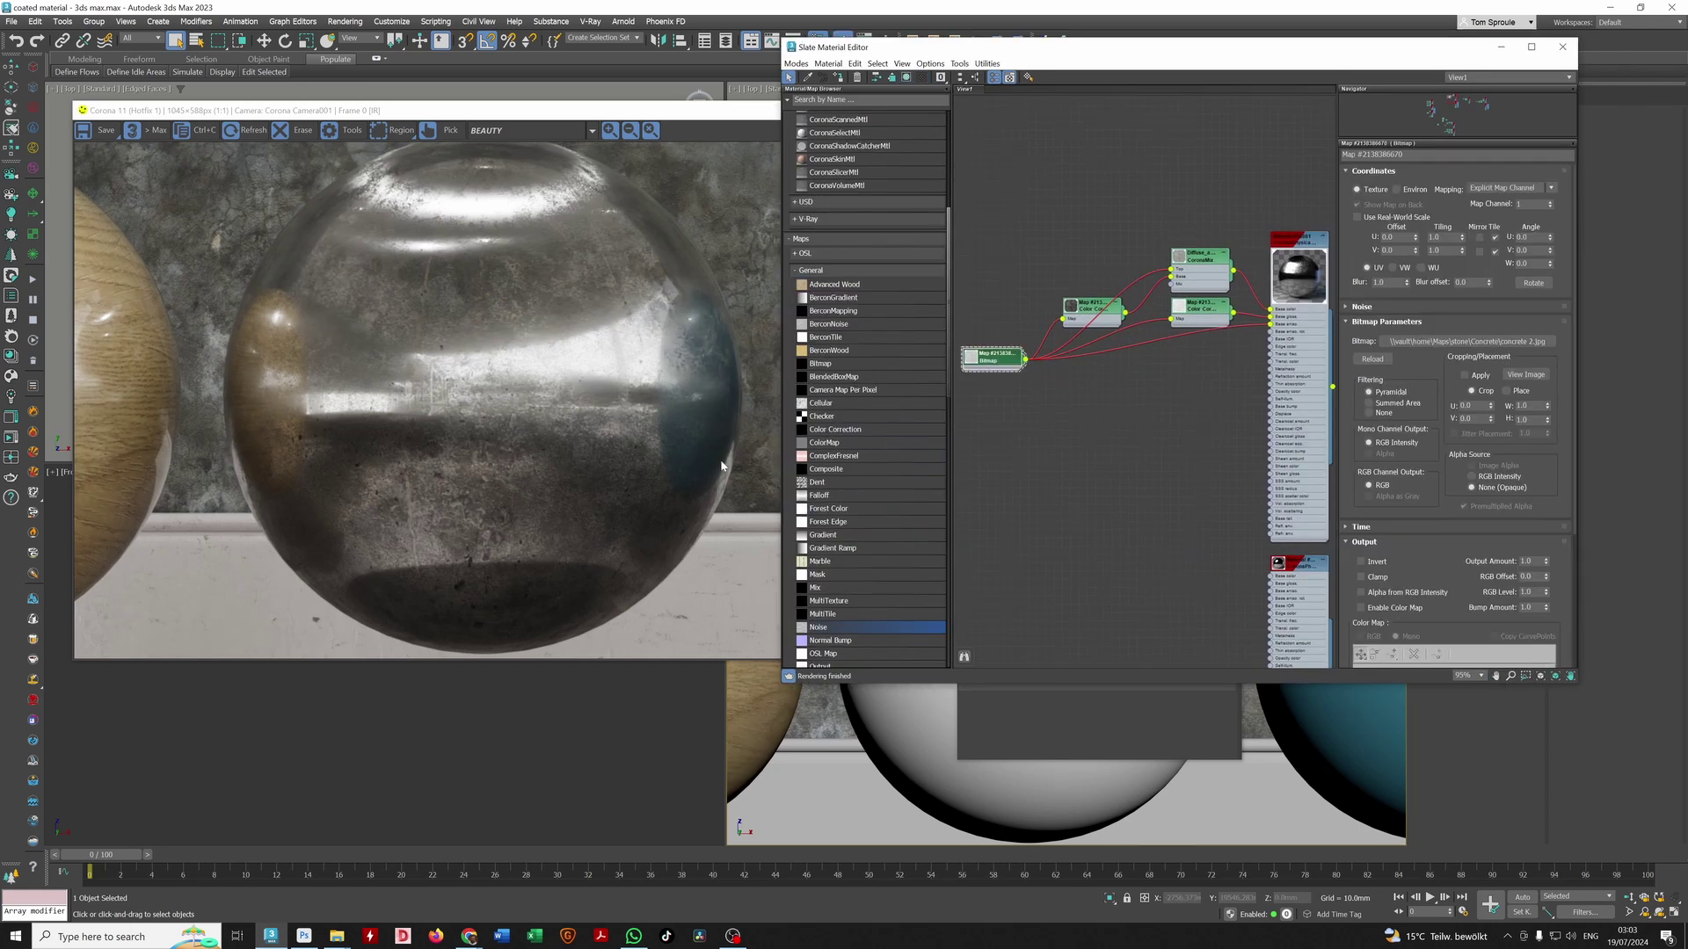
middle_click_drag(1247, 564, 995, 440)
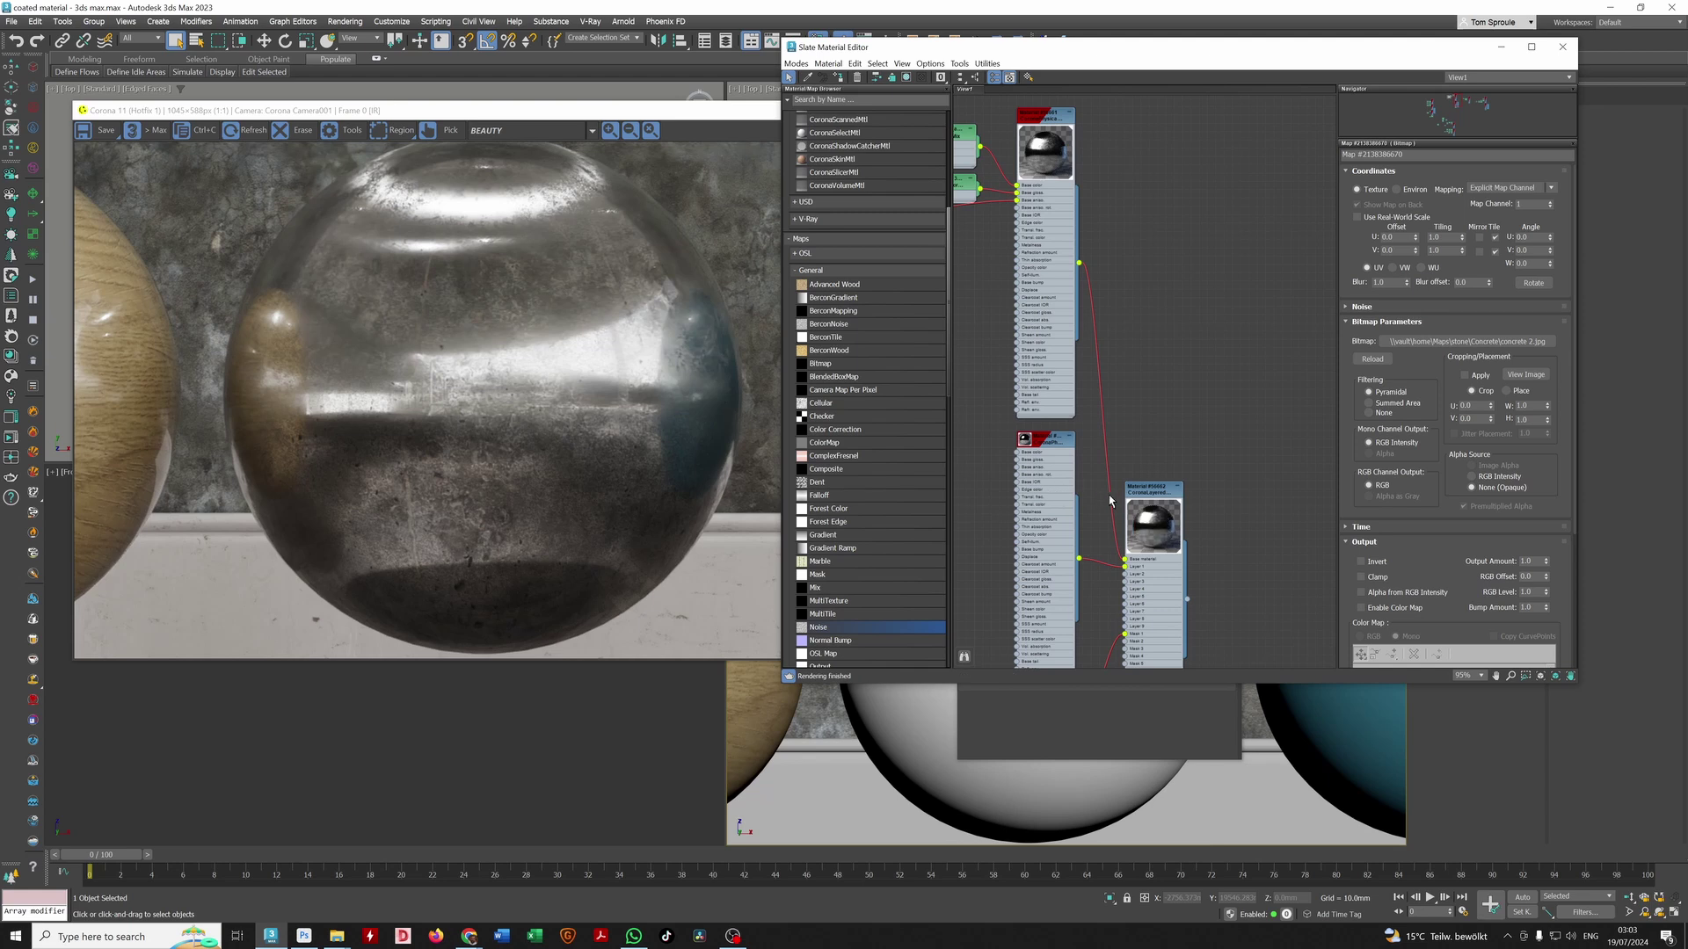
middle_click_drag(1132, 588, 1105, 456)
double_click(1138, 472)
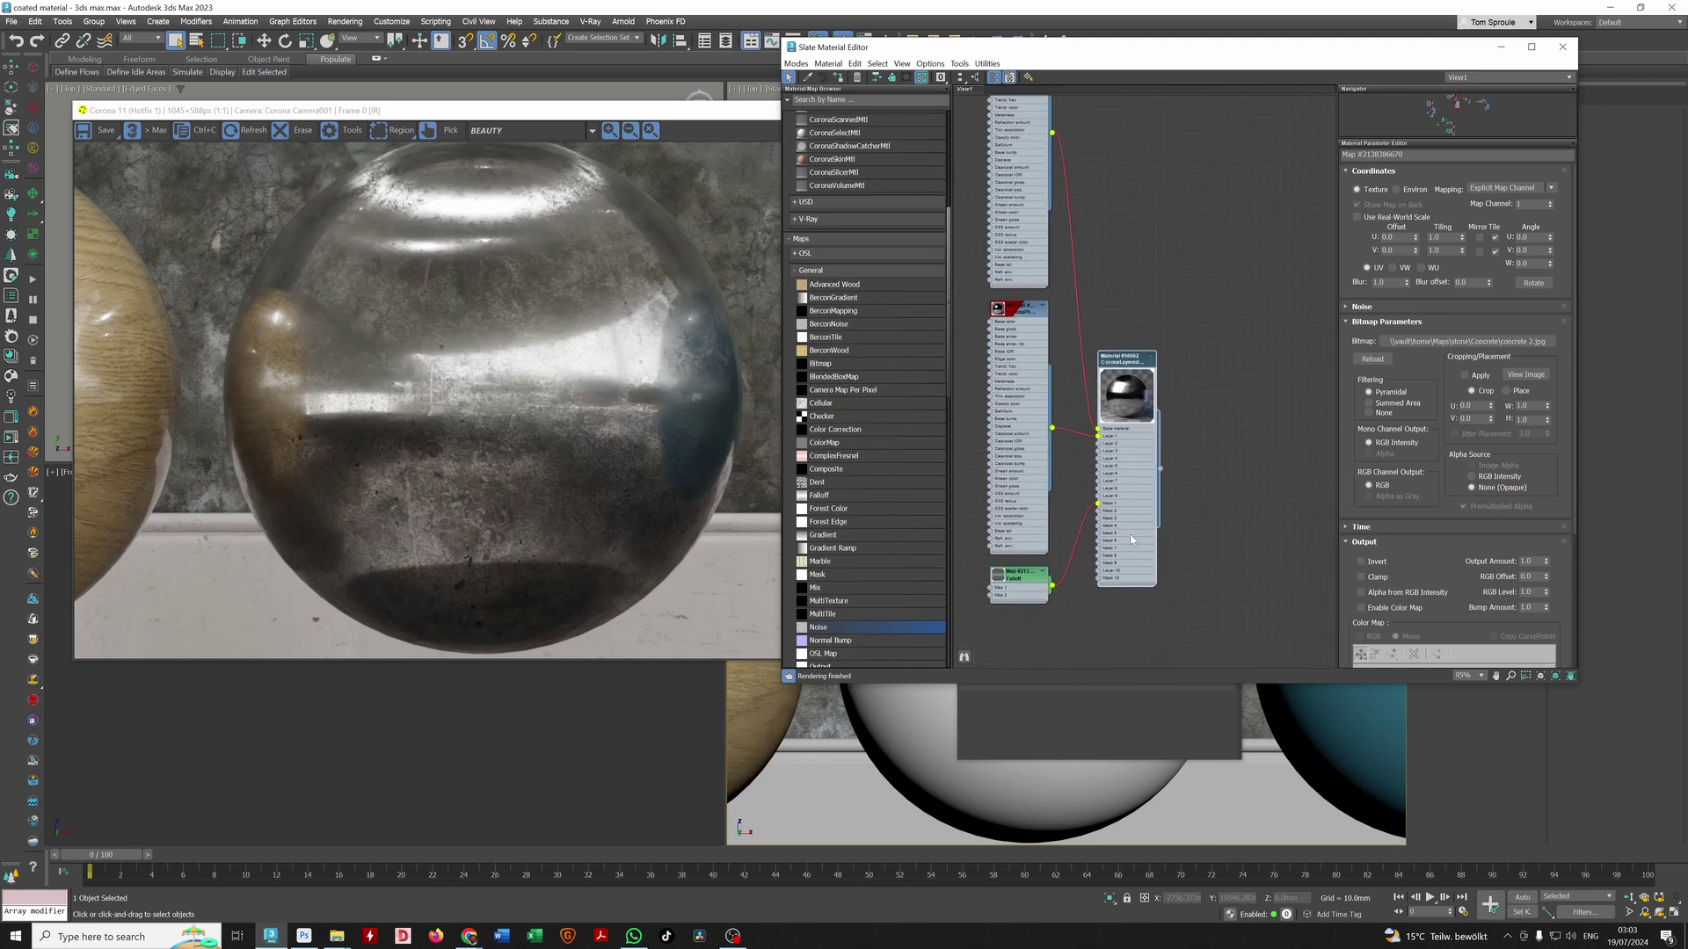
Step: Try the base metal material alone on the metal sphere, and reassign the layered metal material for comparison
middle_click_drag(965, 361, 1082, 512)
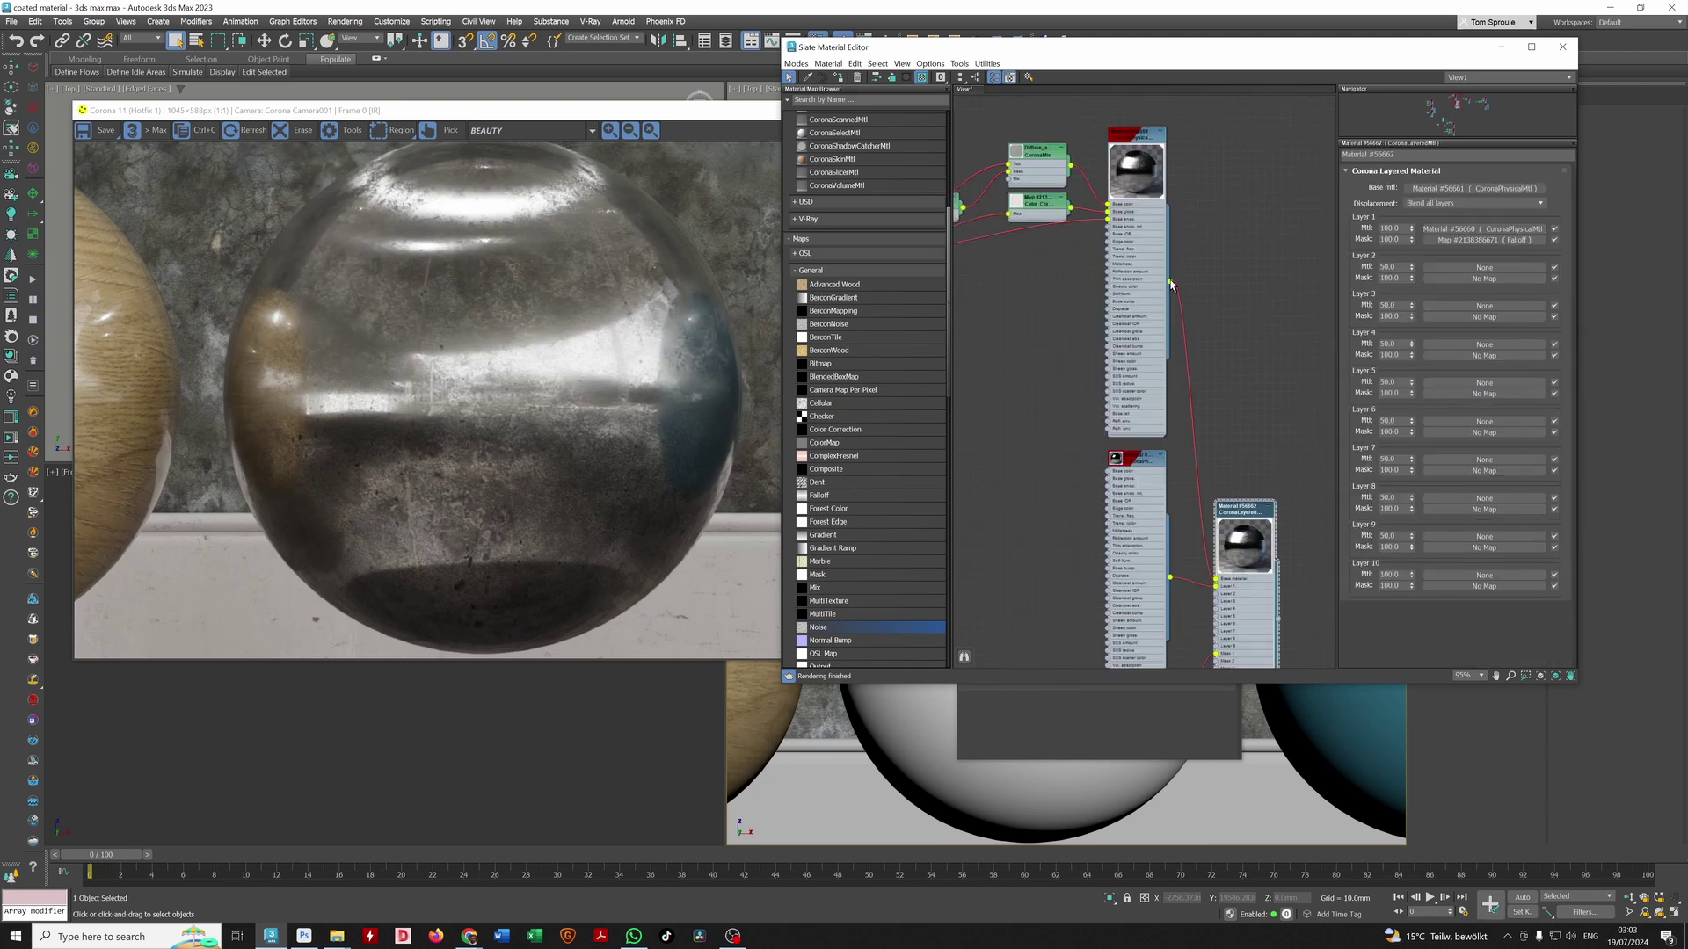
left_click_drag(1156, 720, 931, 728)
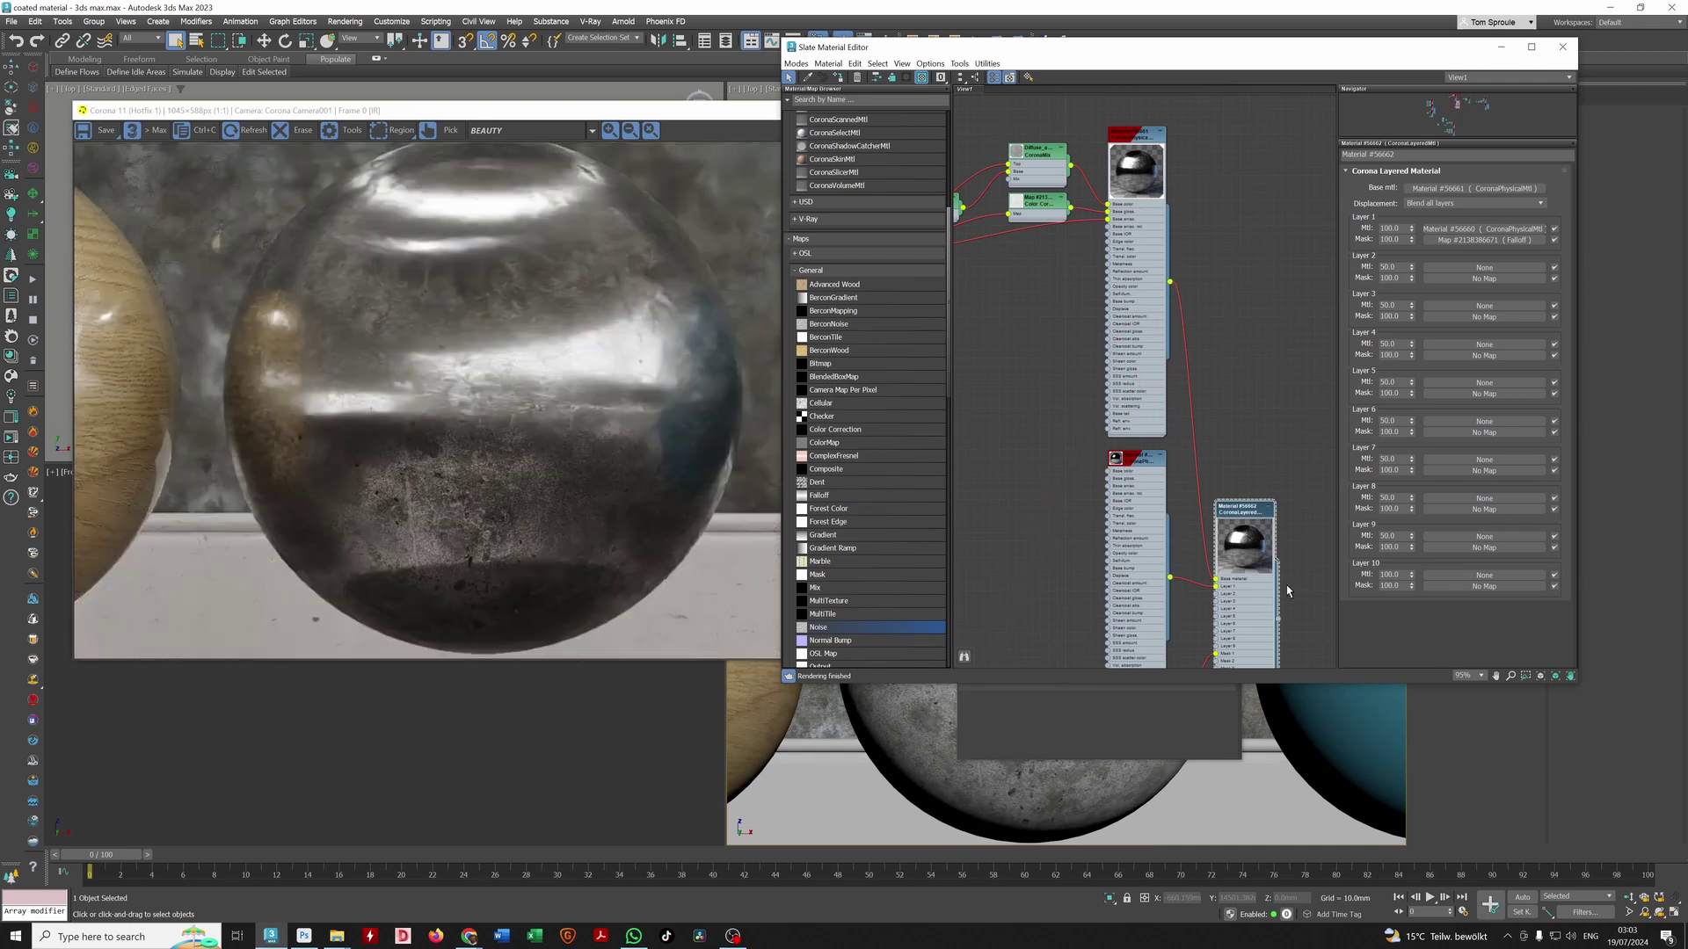
left_click_drag(1279, 619, 915, 710)
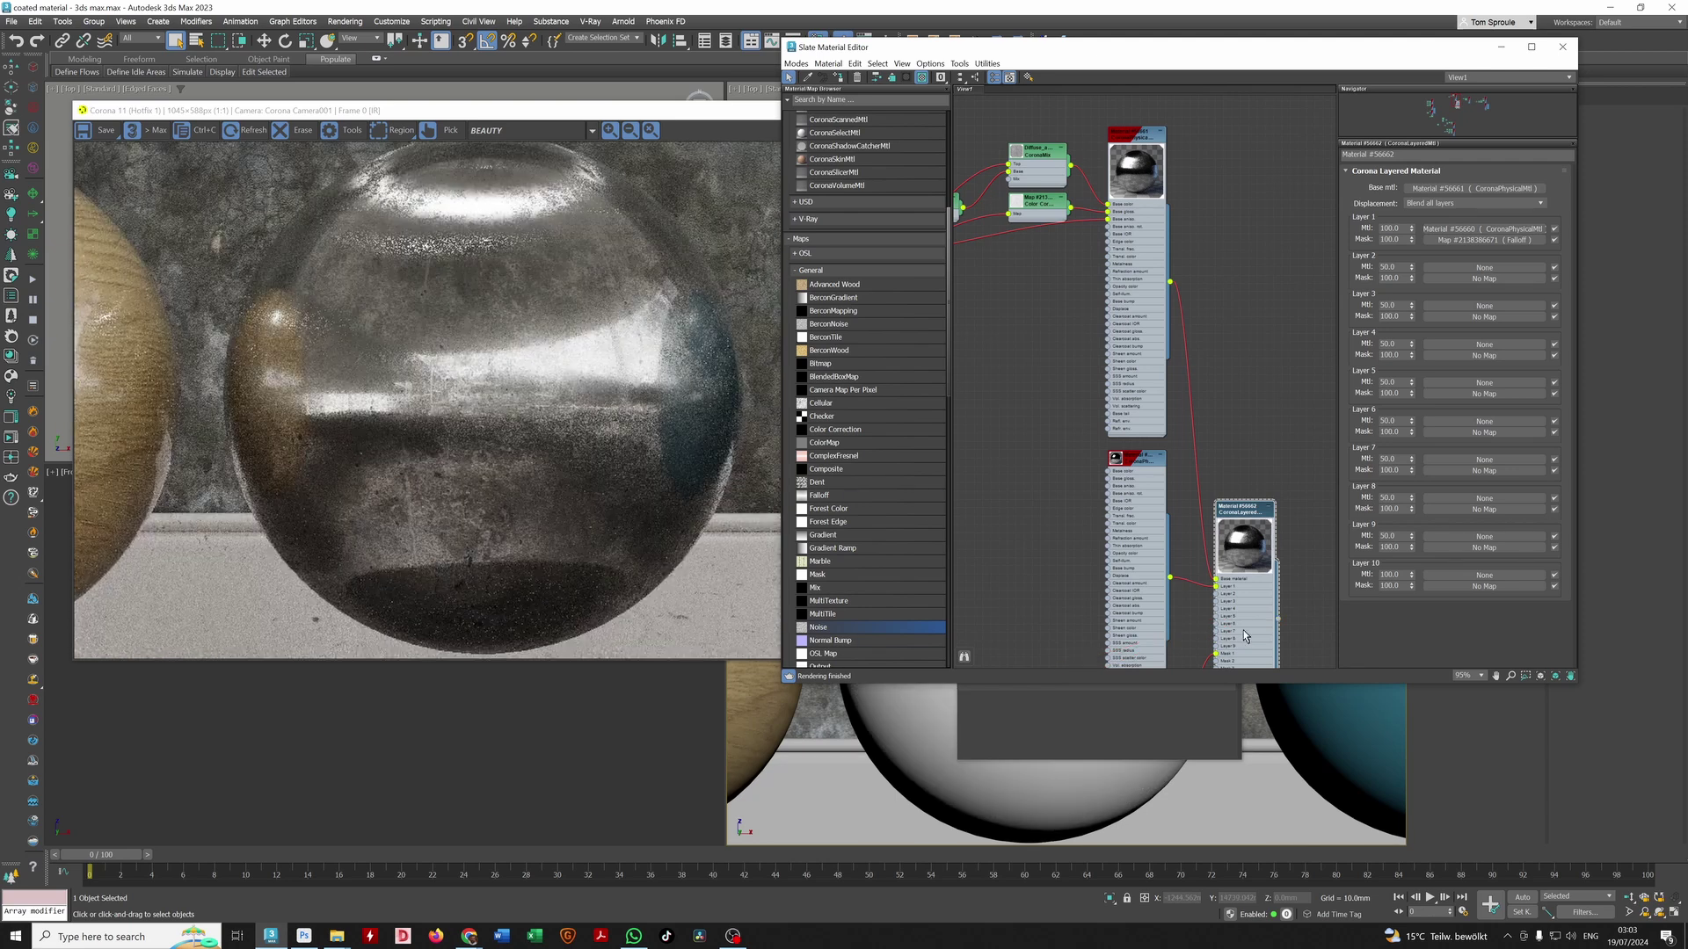
Step: Check the metal's Falloff mask settings and delete that mask along with the layered material and the coat material
middle_click_drag(1074, 617, 1115, 469)
left_click(1115, 468)
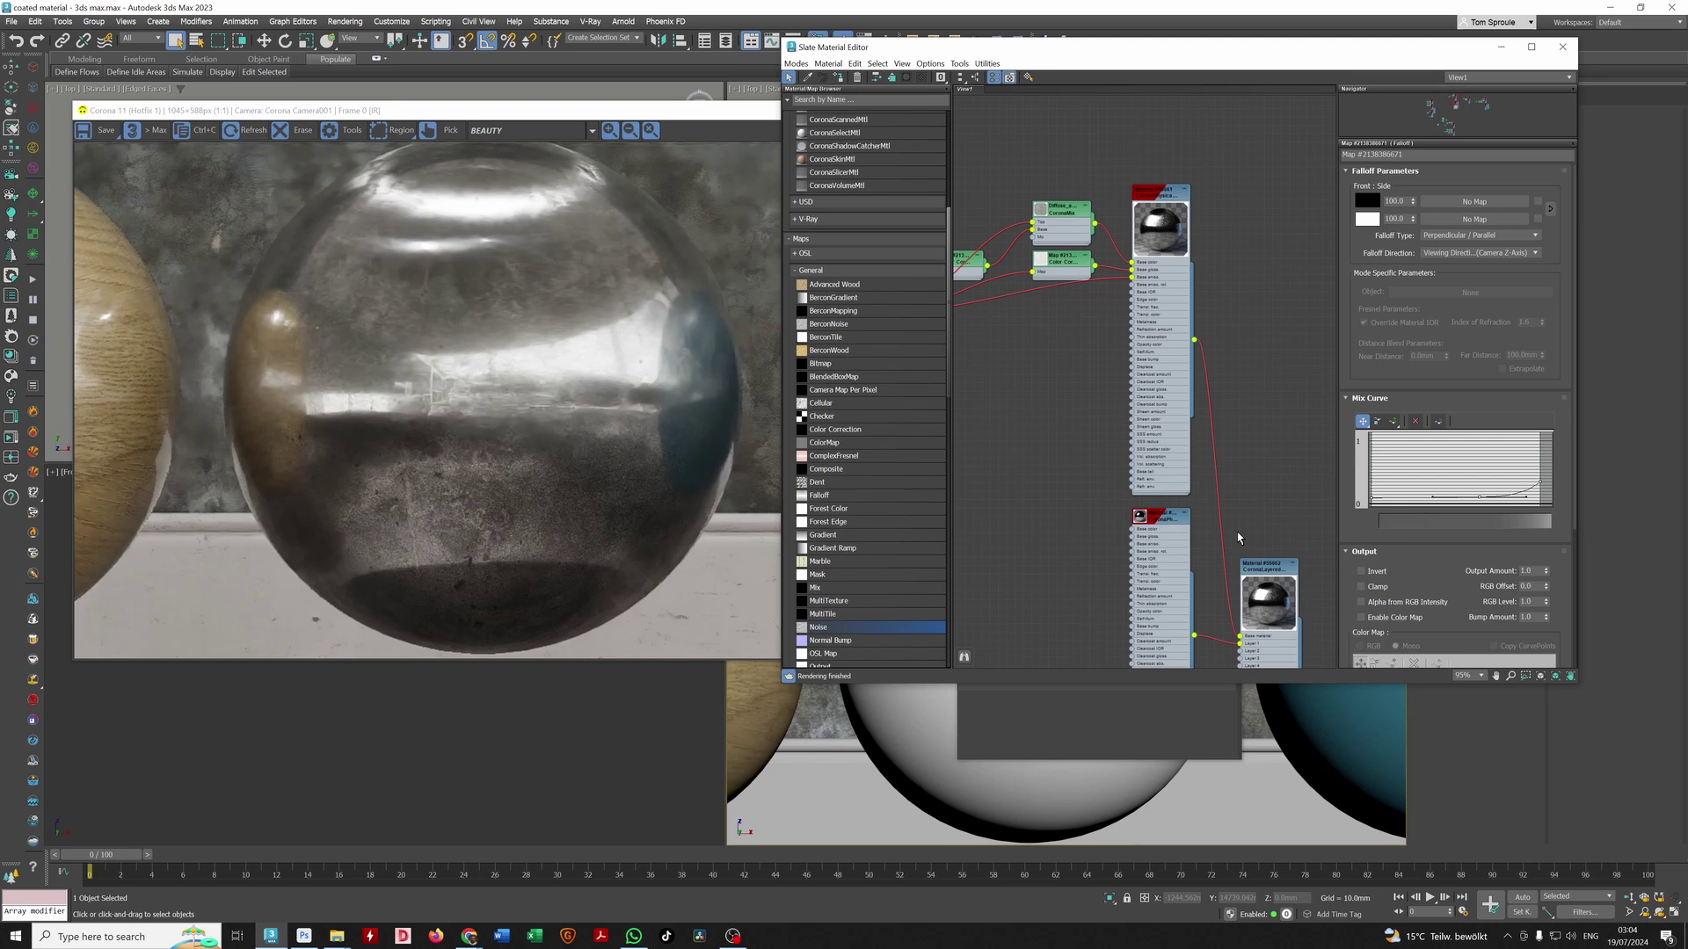
middle_click_drag(1178, 498, 1167, 322)
left_click_drag(1277, 648, 1131, 513)
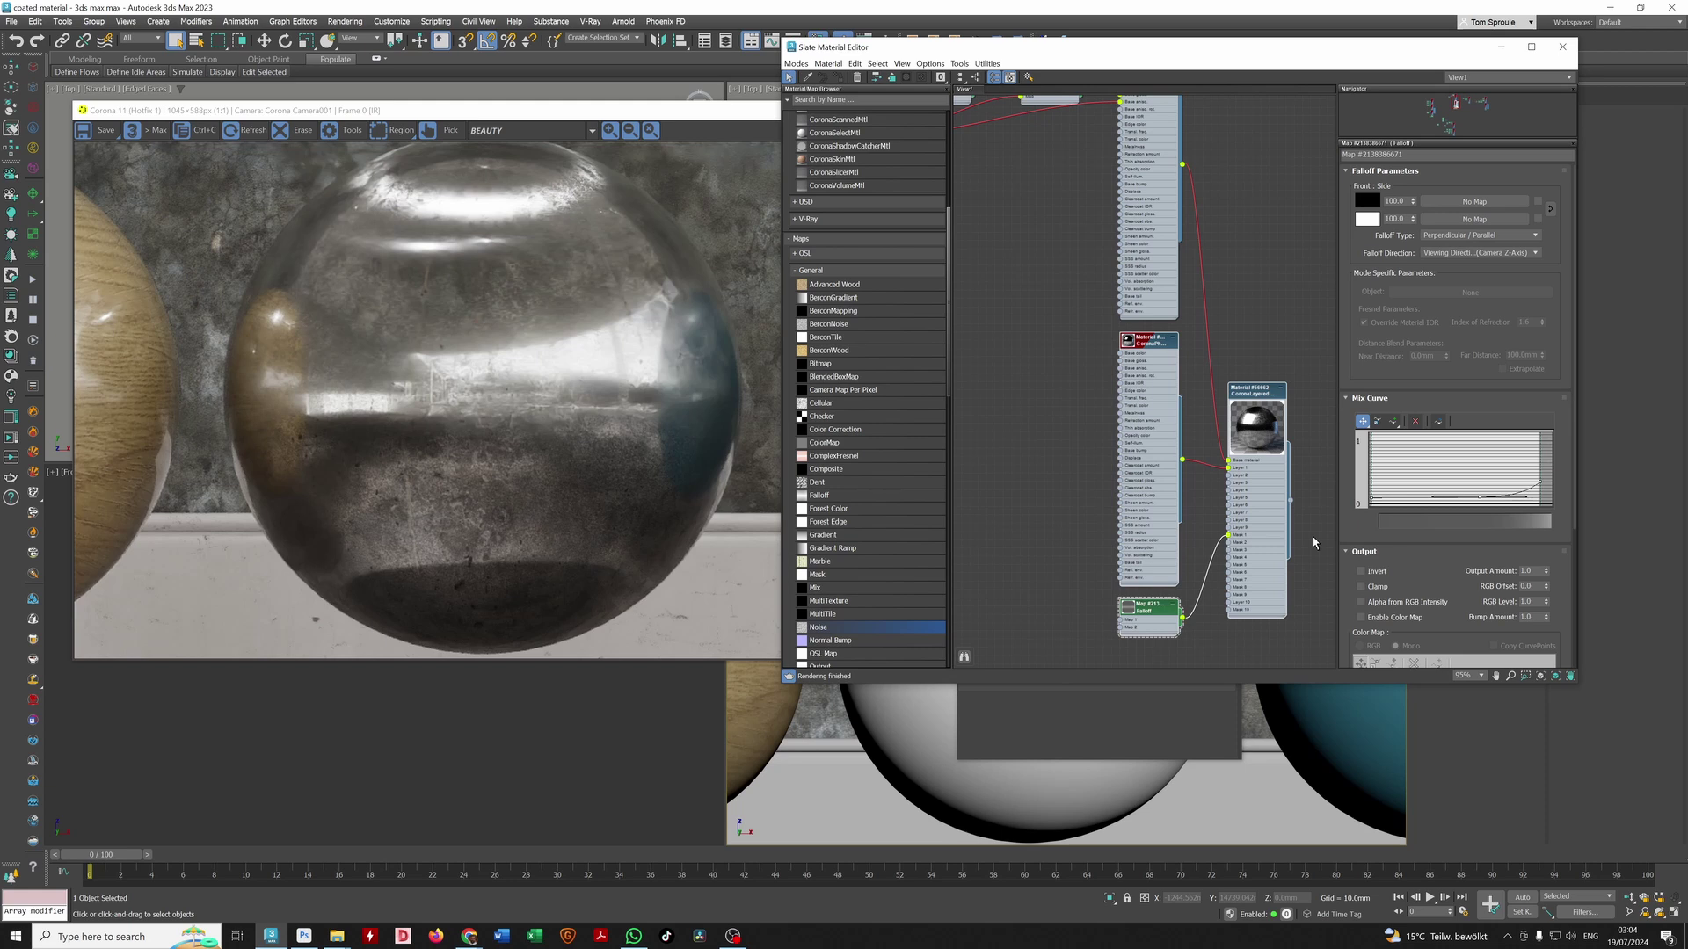
key("Delete")
Step: Open the base metal material's parameters
middle_click_drag(1151, 250, 1169, 466)
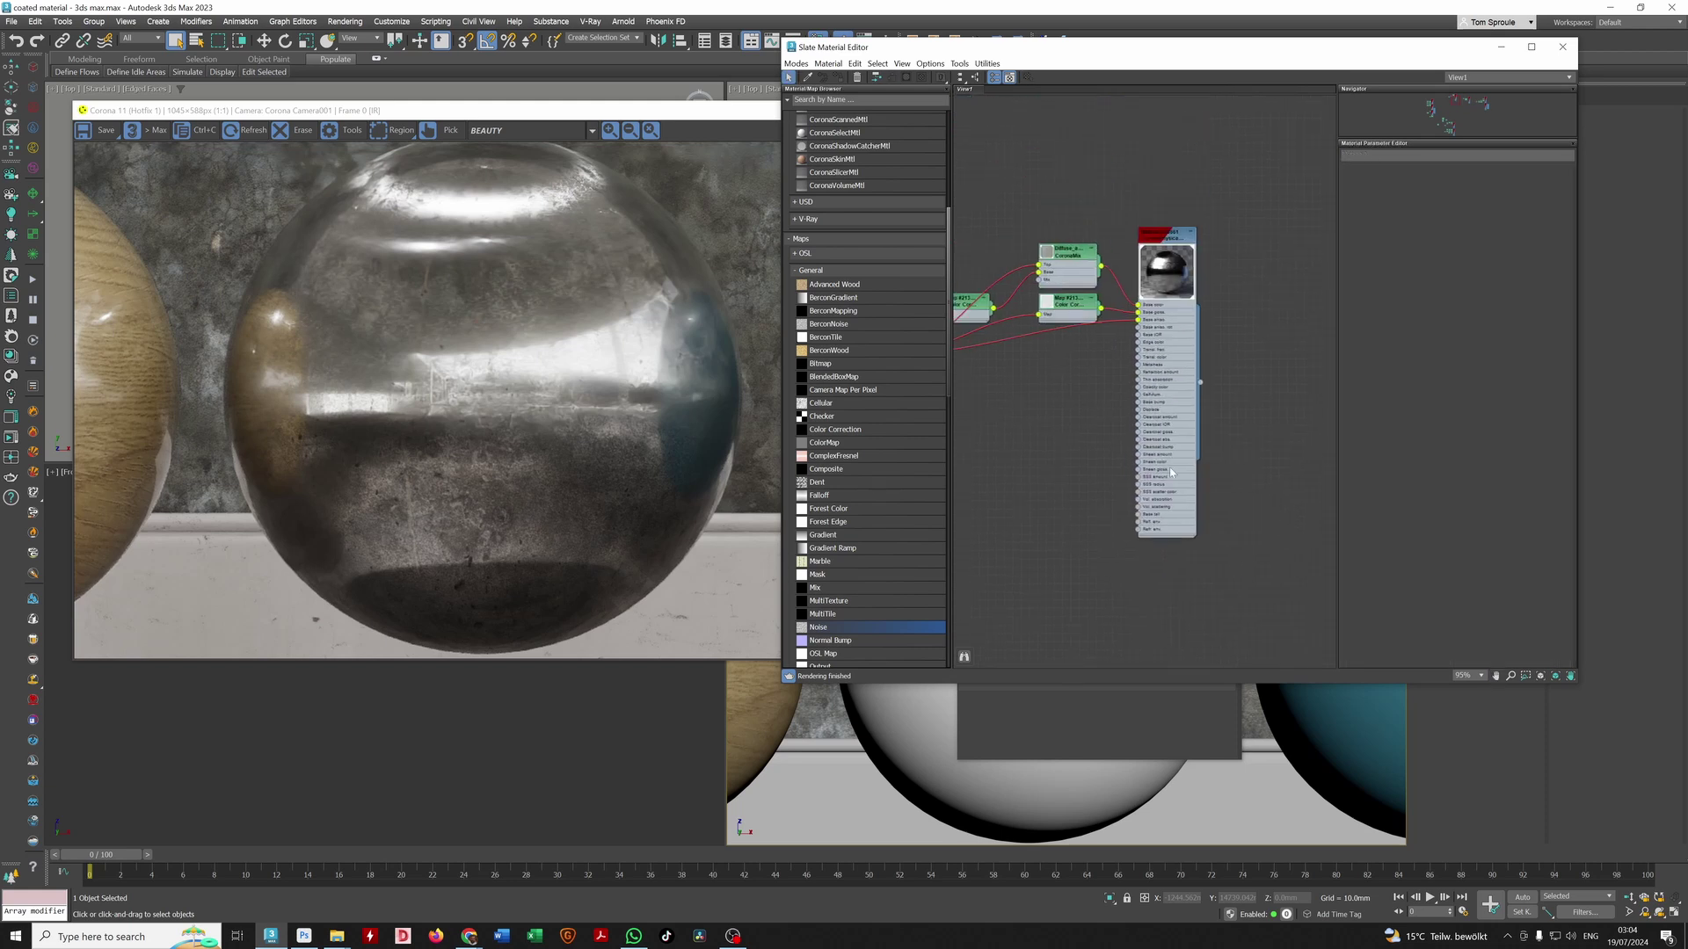
left_click(1171, 370)
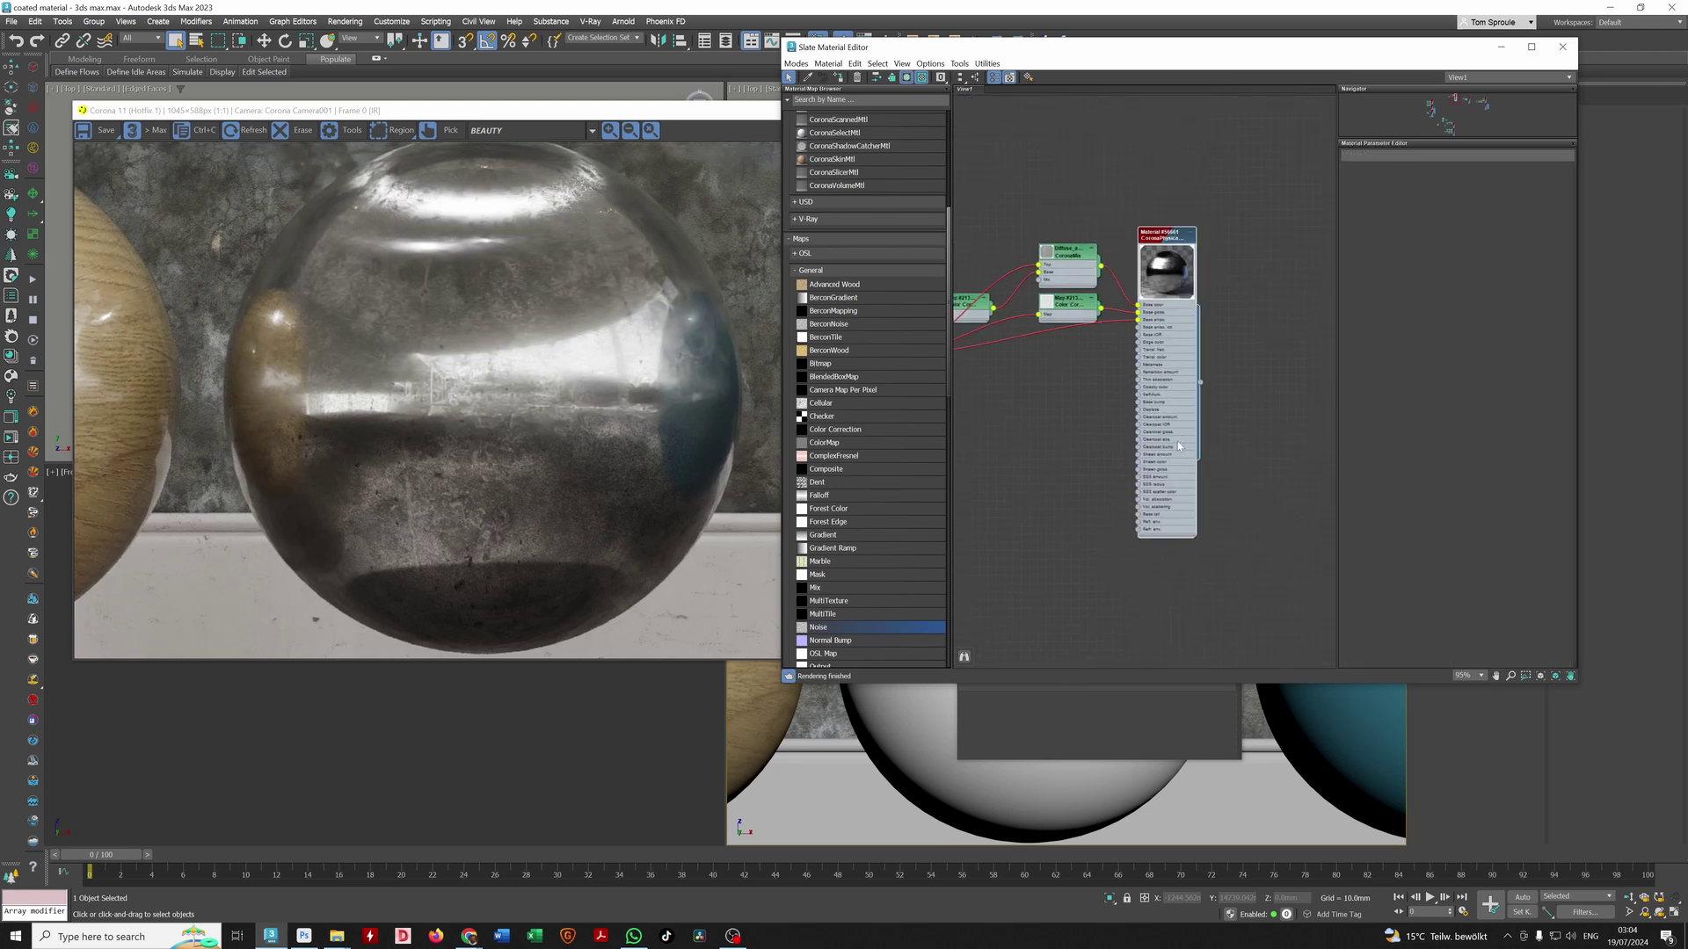
double_click(1174, 383)
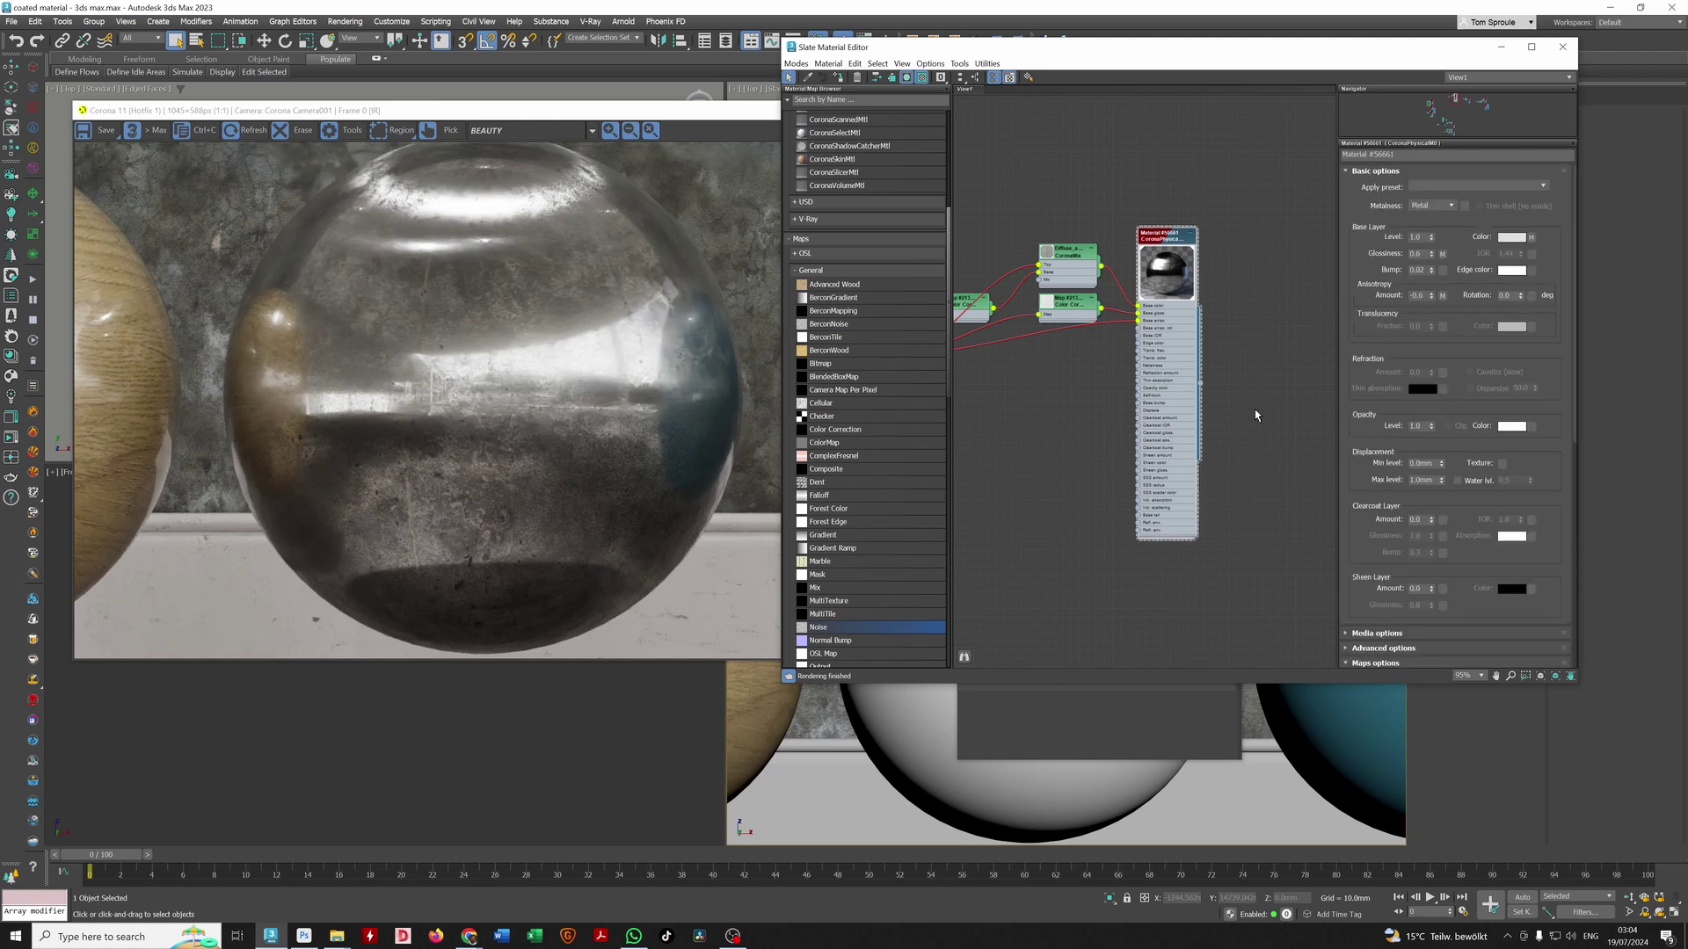
Step: Switch to Chrome and search Google for "ior index"
left_click(469, 936)
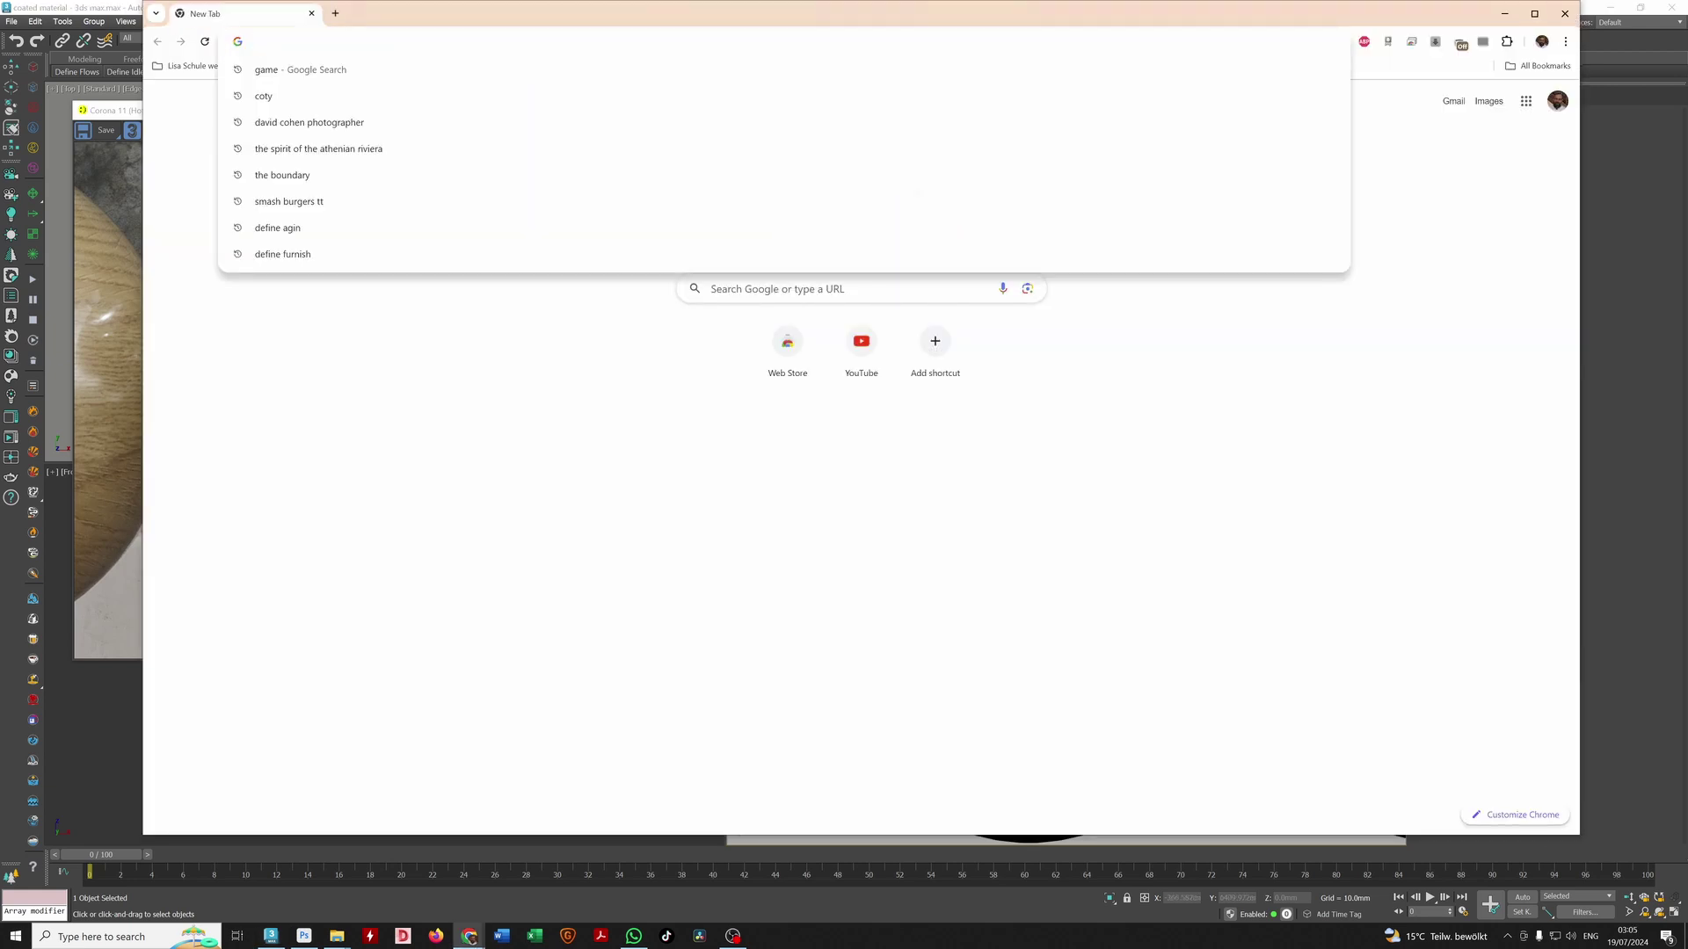
type("iondex ior")
key("Return")
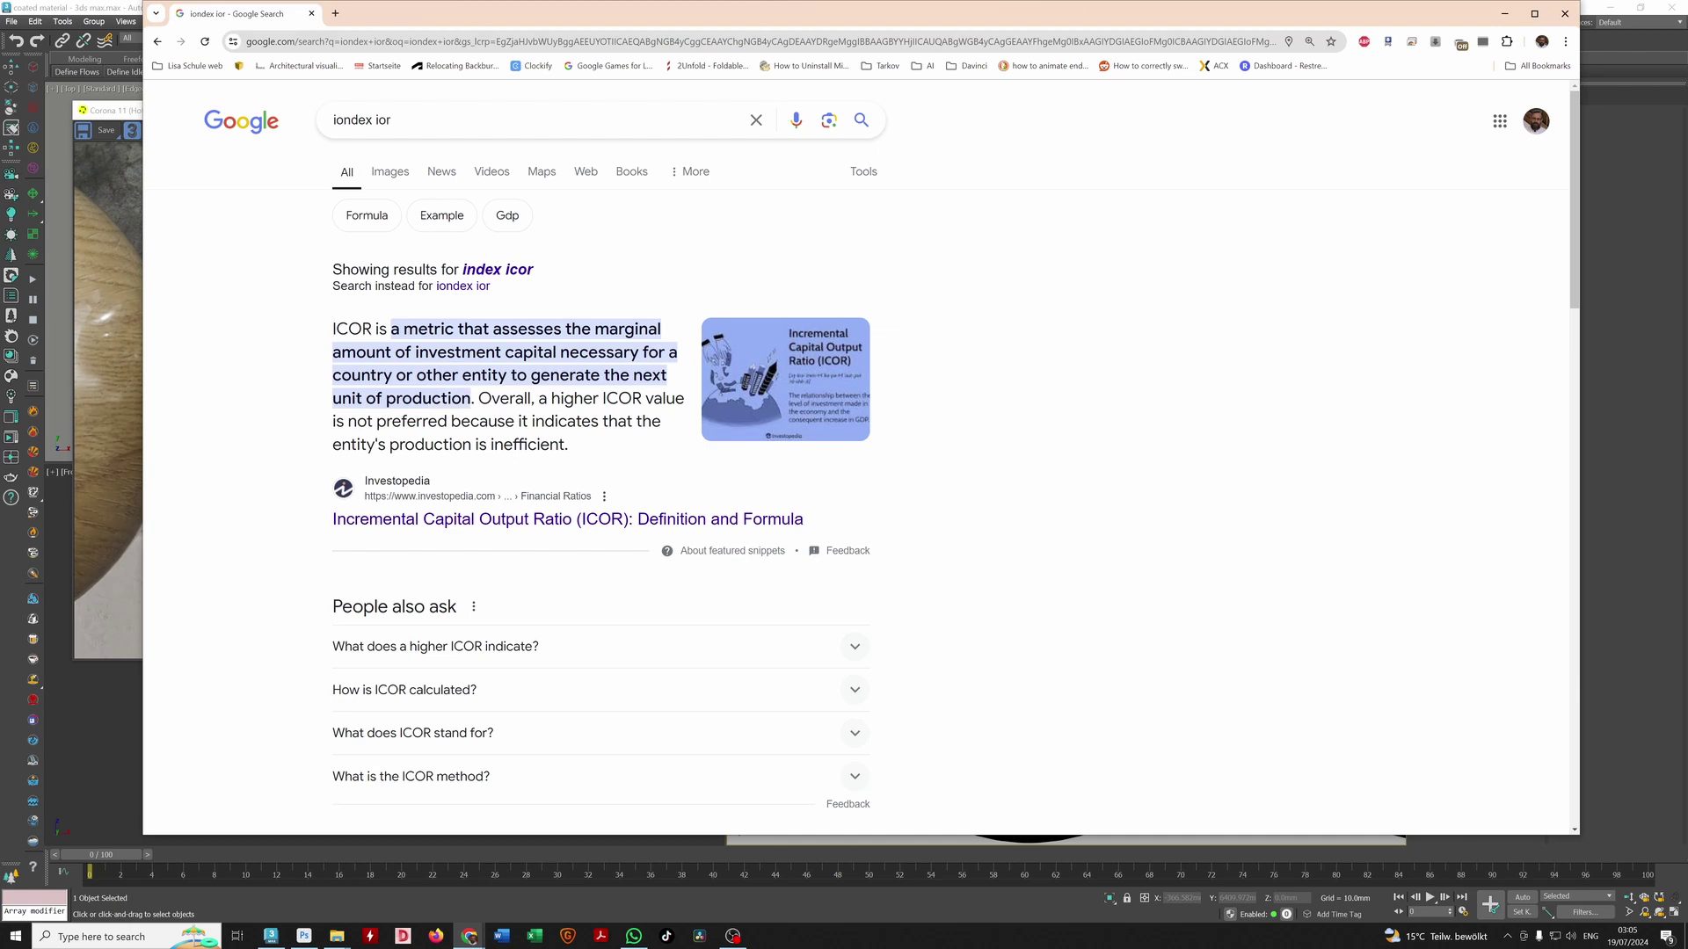
left_click(474, 287)
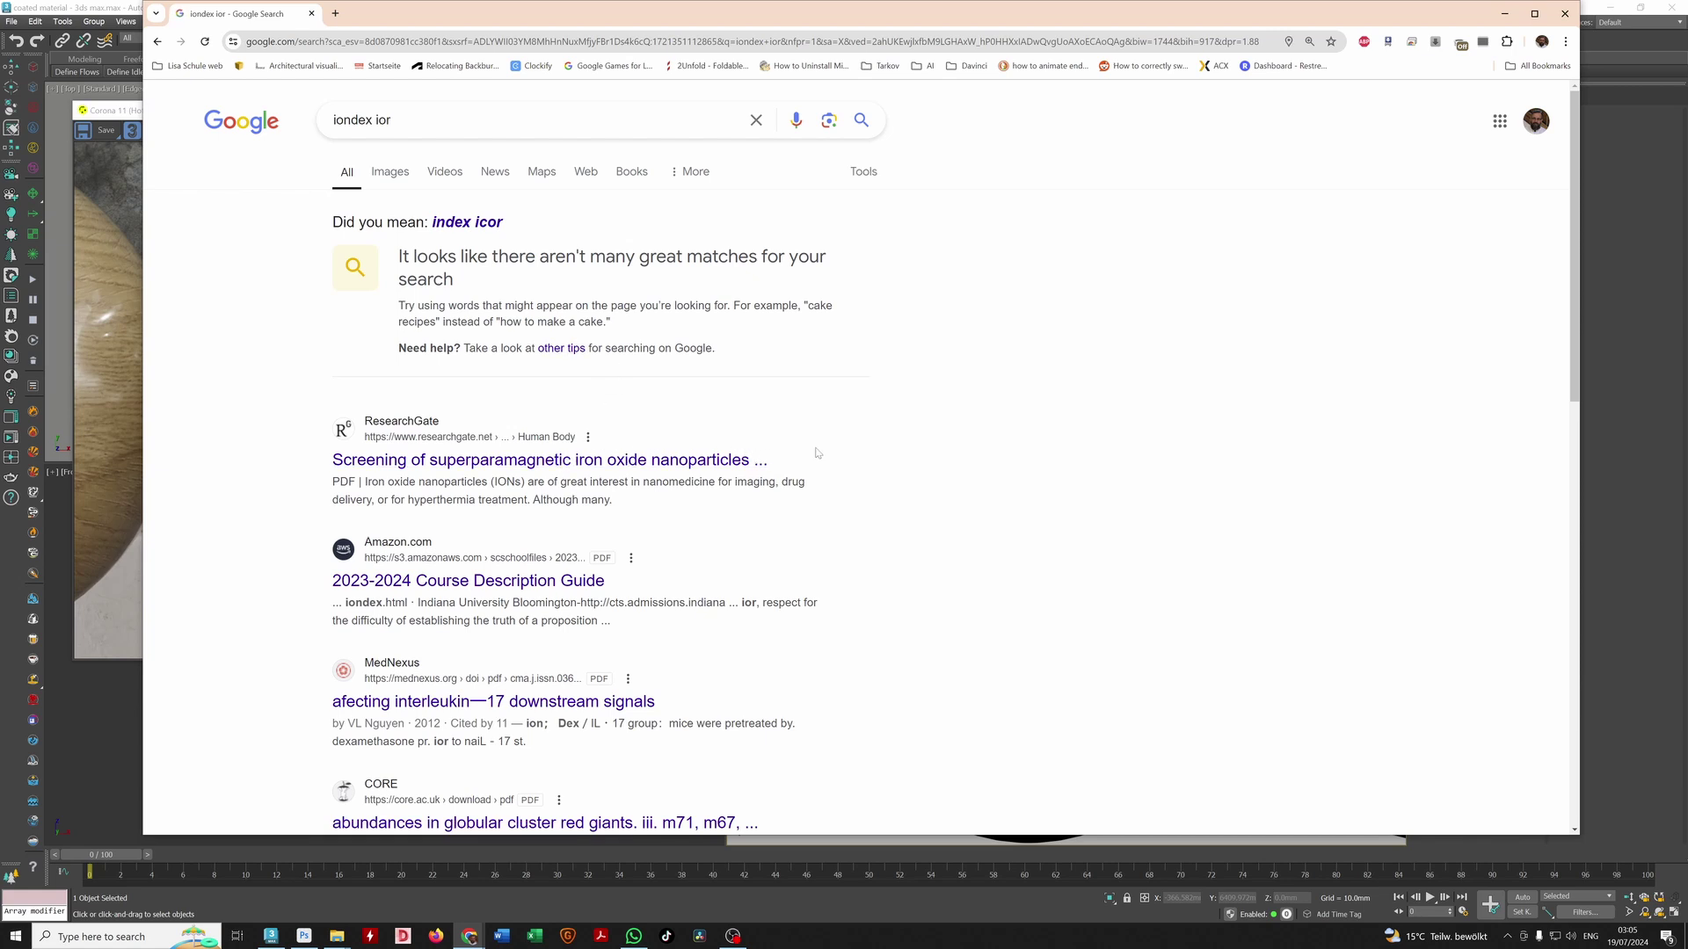
left_click_drag(421, 123, 267, 204)
type("ior index")
key("Return")
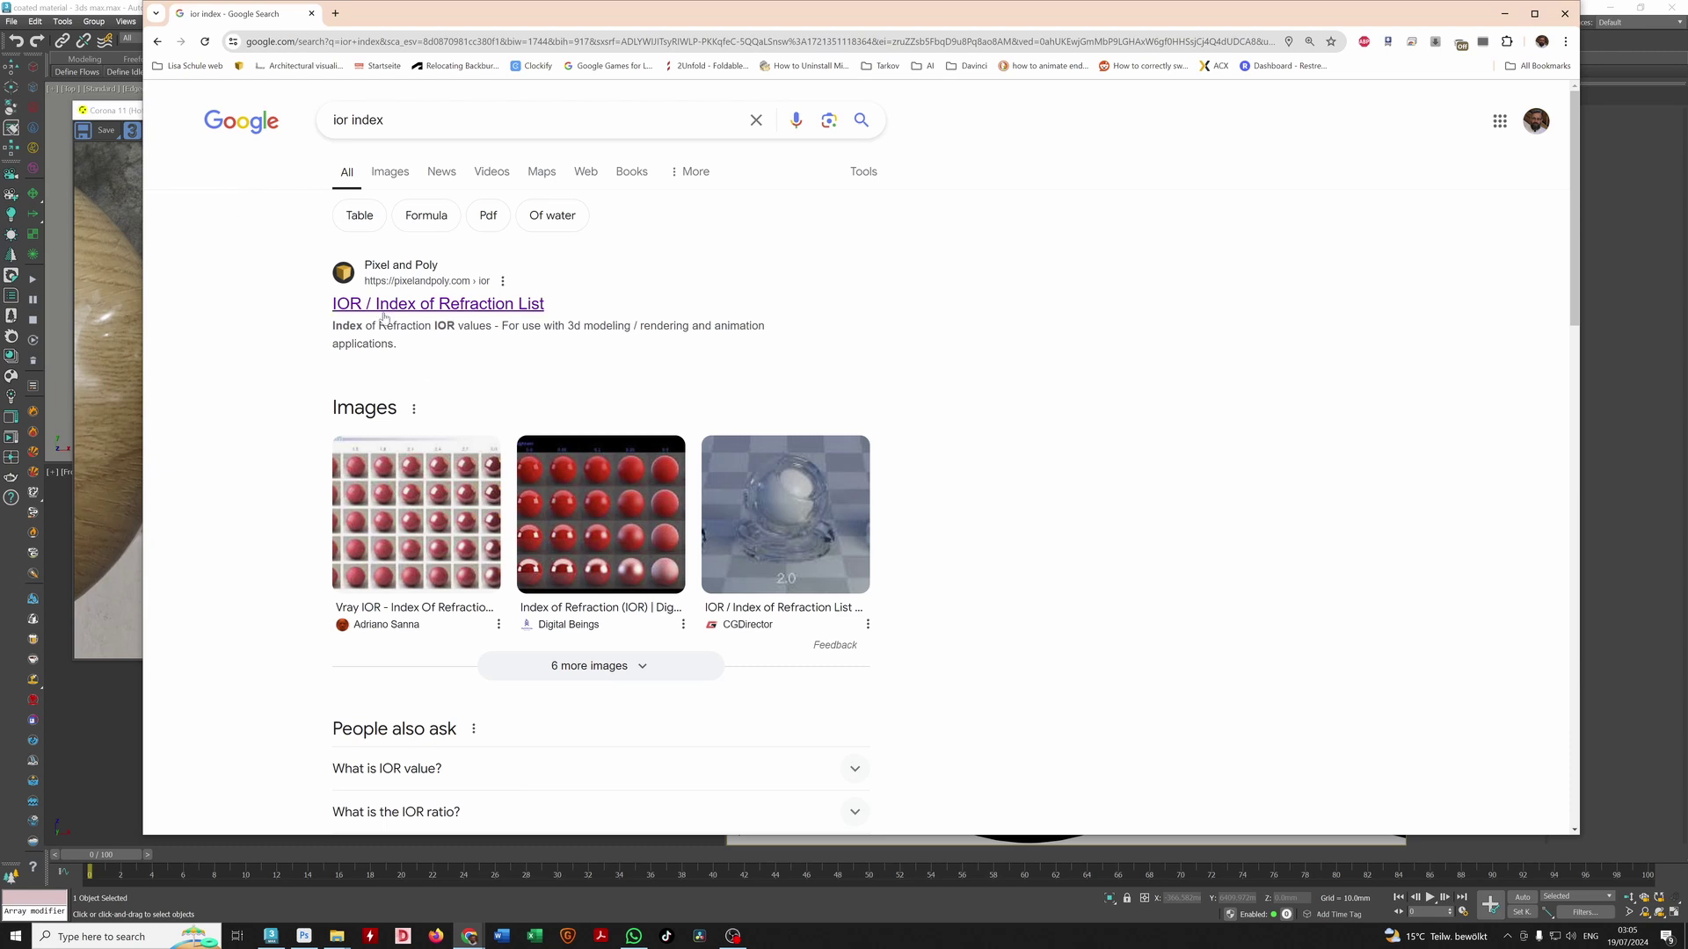
Step: Browse the IOR search results and open the RefractiveIndex.INFO database in a new tab
scroll(492, 363, "down", 4)
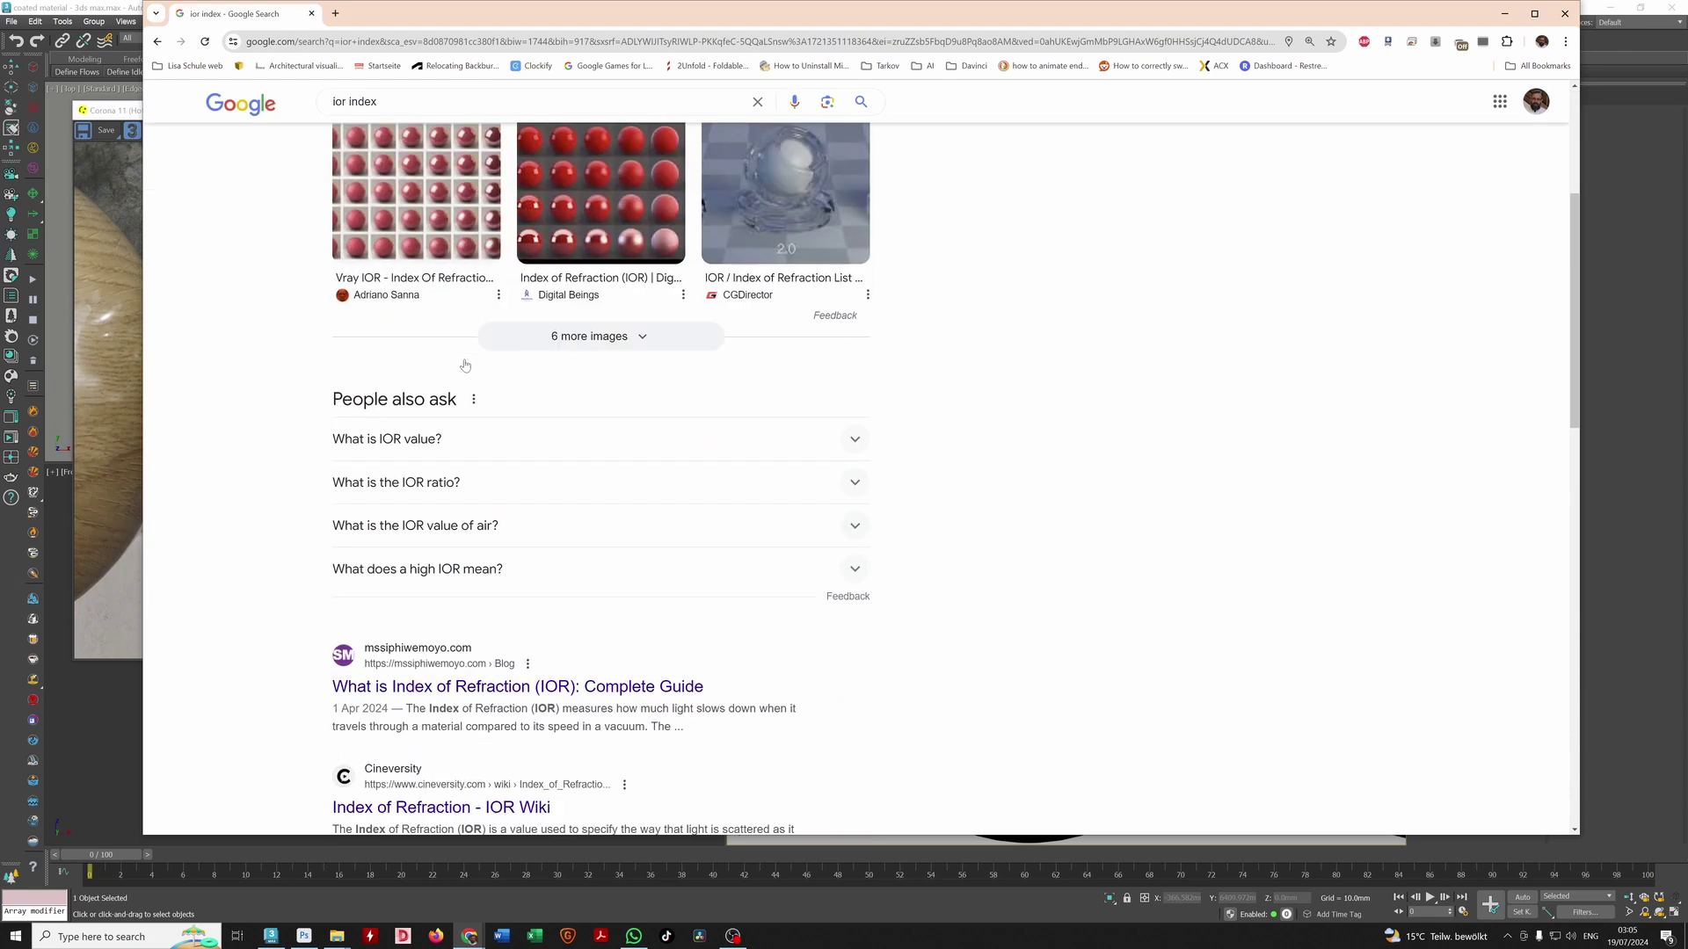
scroll(467, 364, "down", 3)
scroll(466, 364, "down", 2)
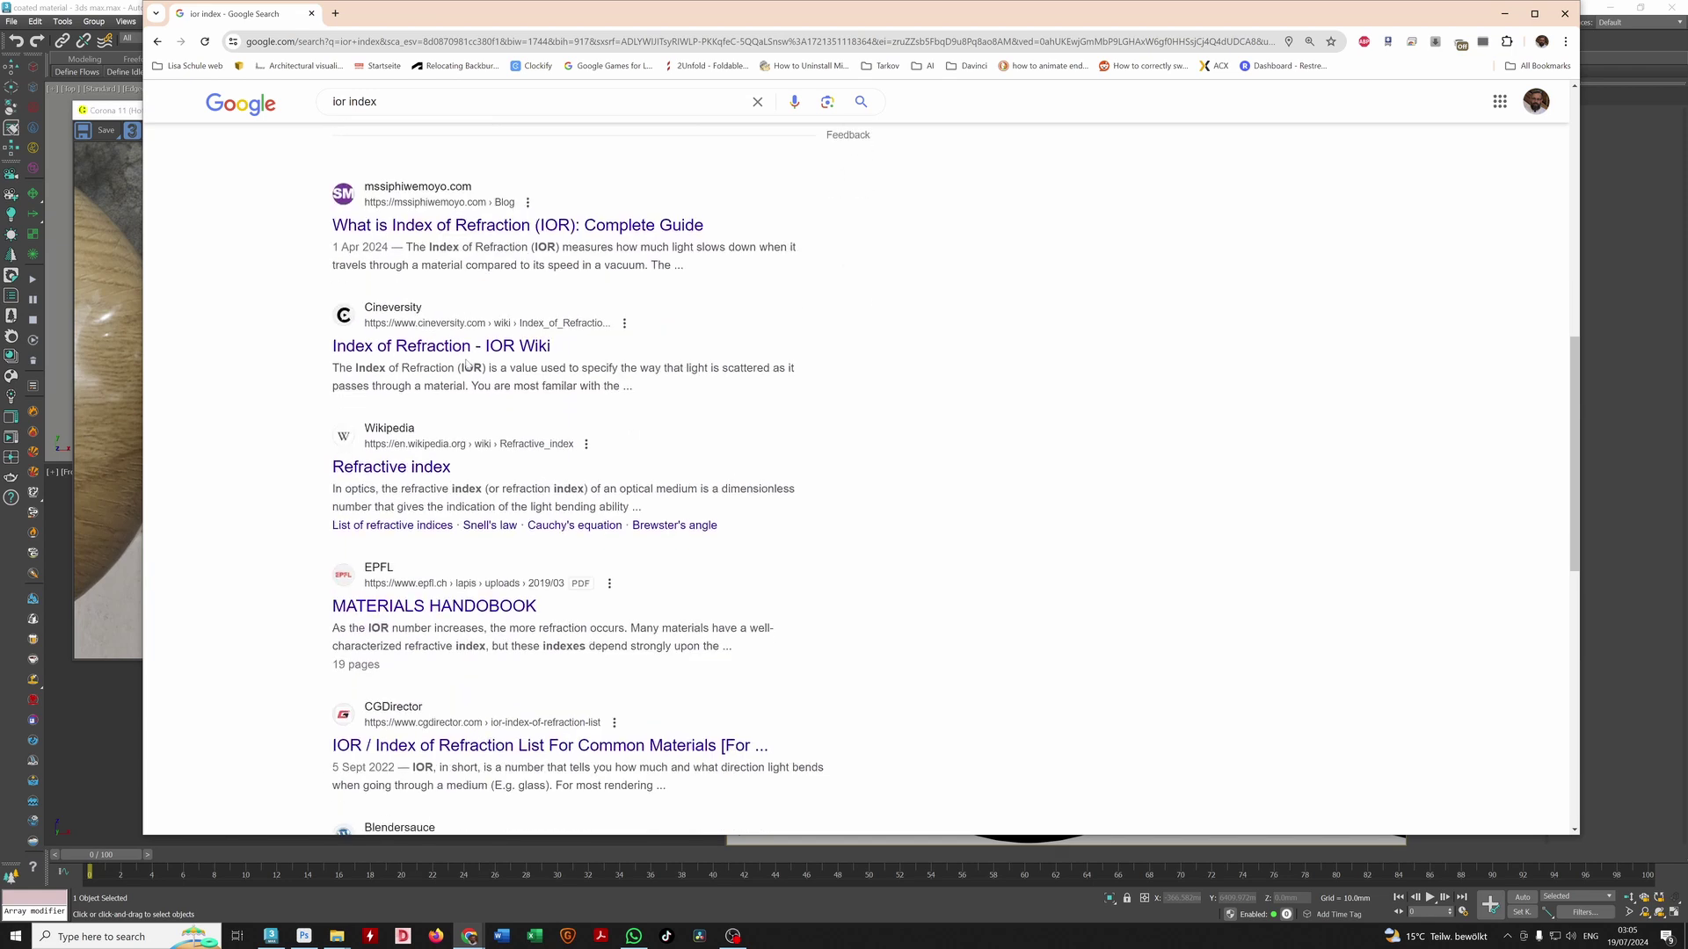
scroll(466, 364, "down", 2)
scroll(466, 364, "down", 3)
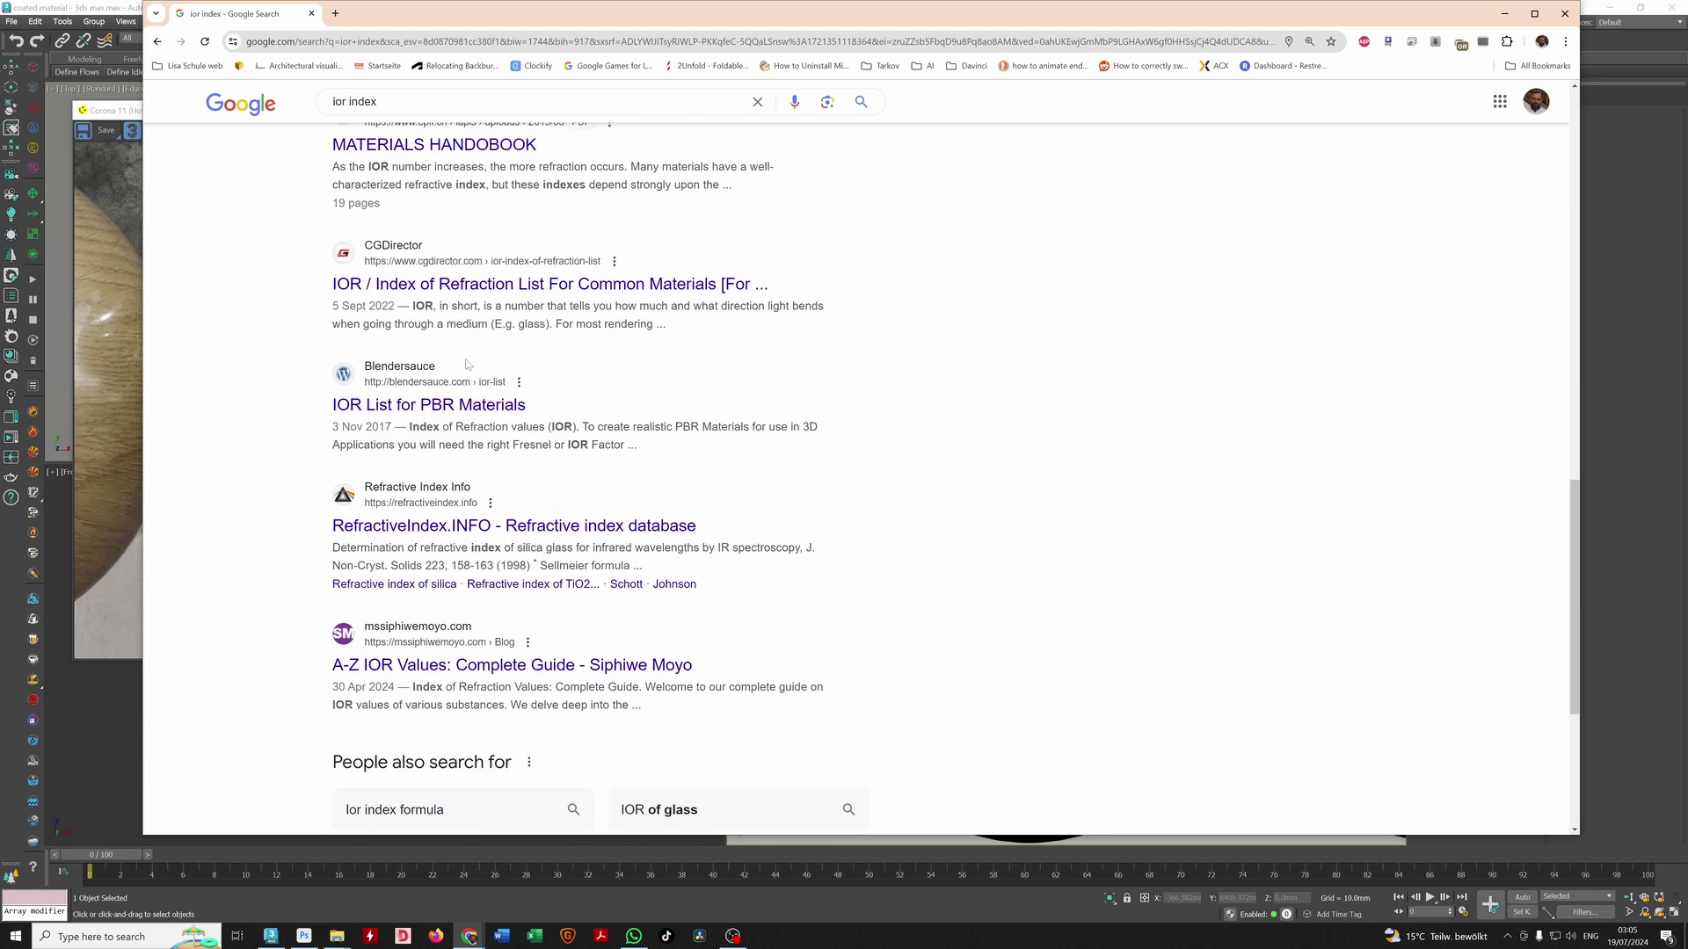
scroll(466, 364, "down", 2)
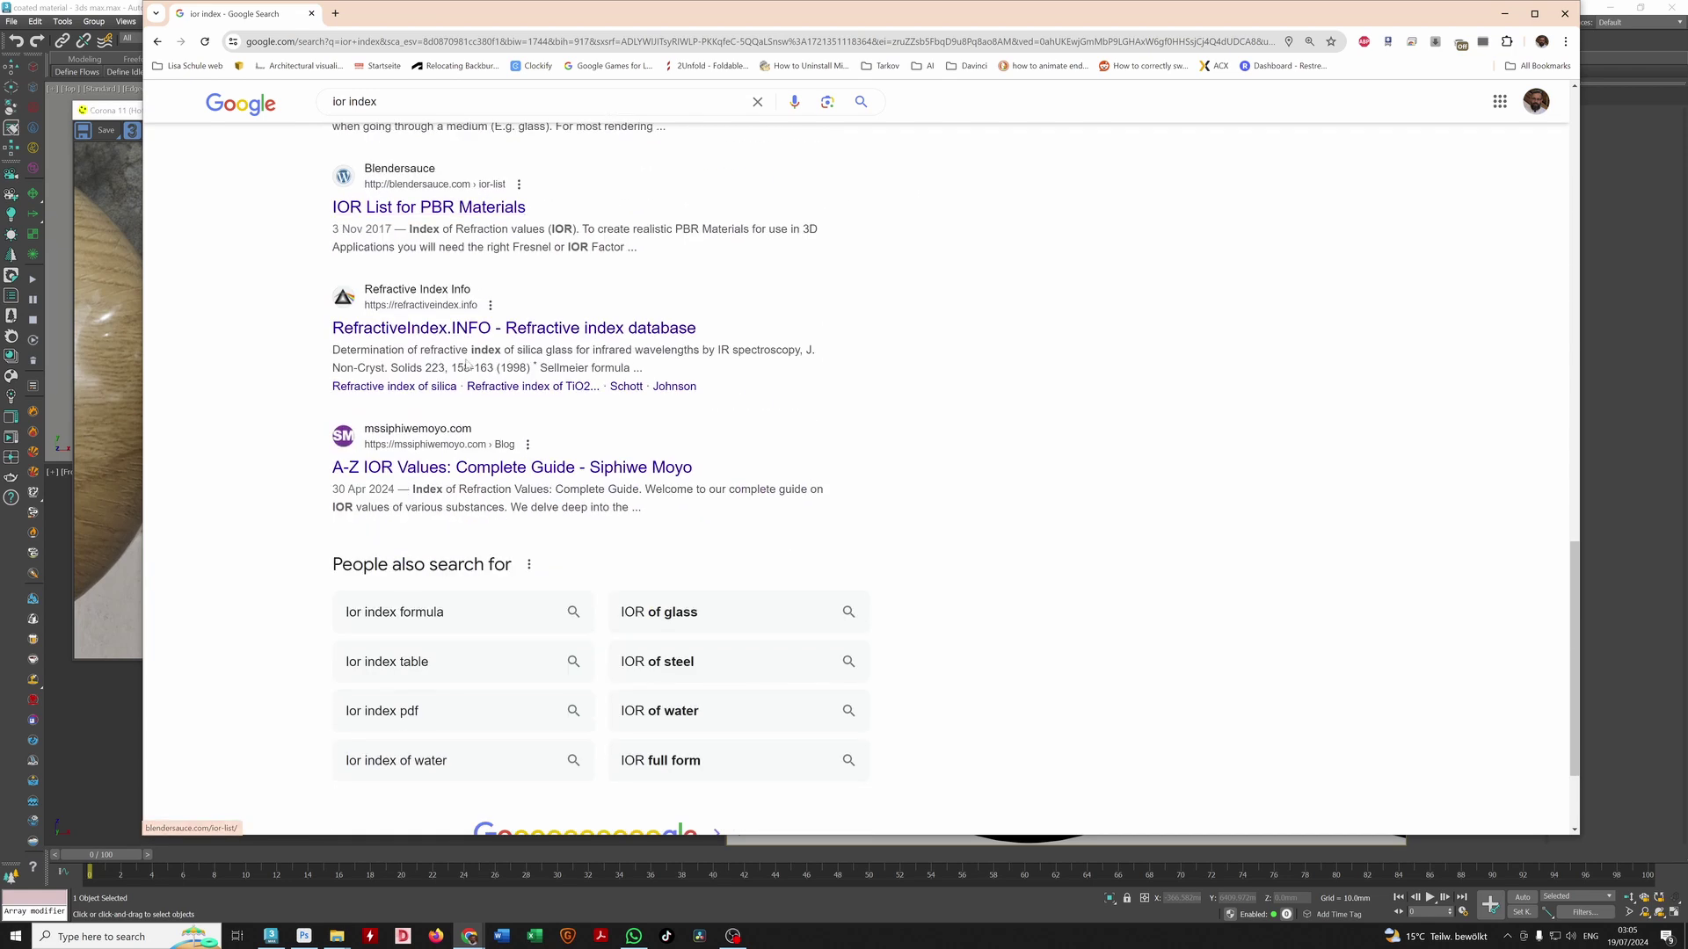
scroll(441, 336, "down", 2)
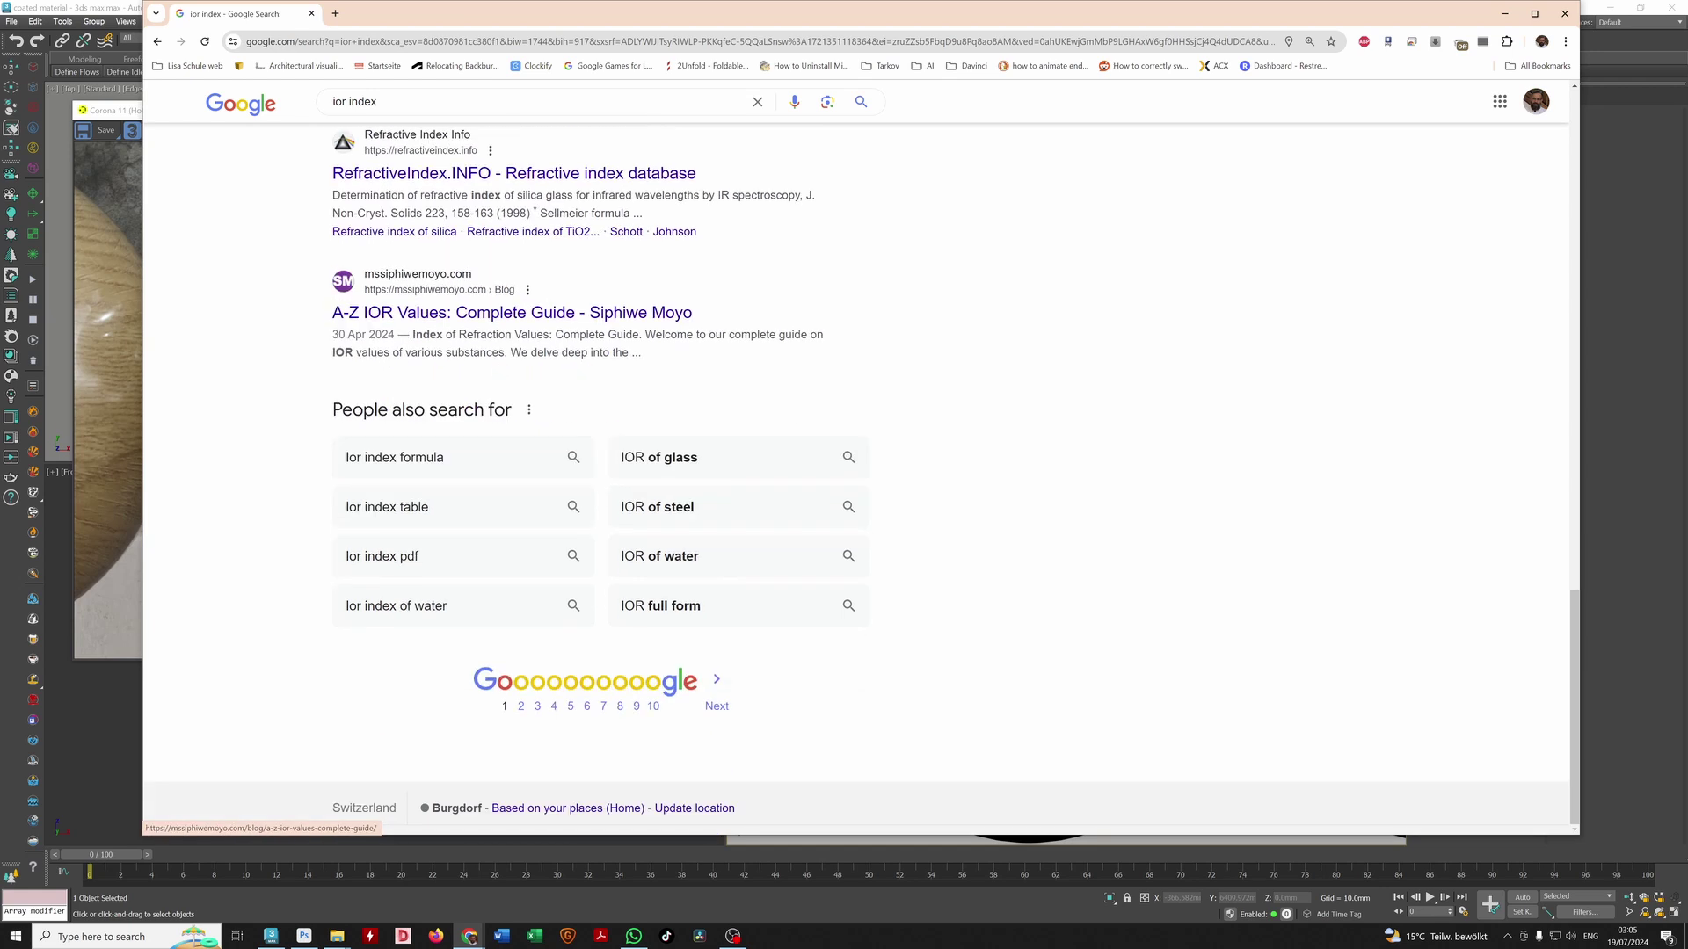
right_click(409, 182)
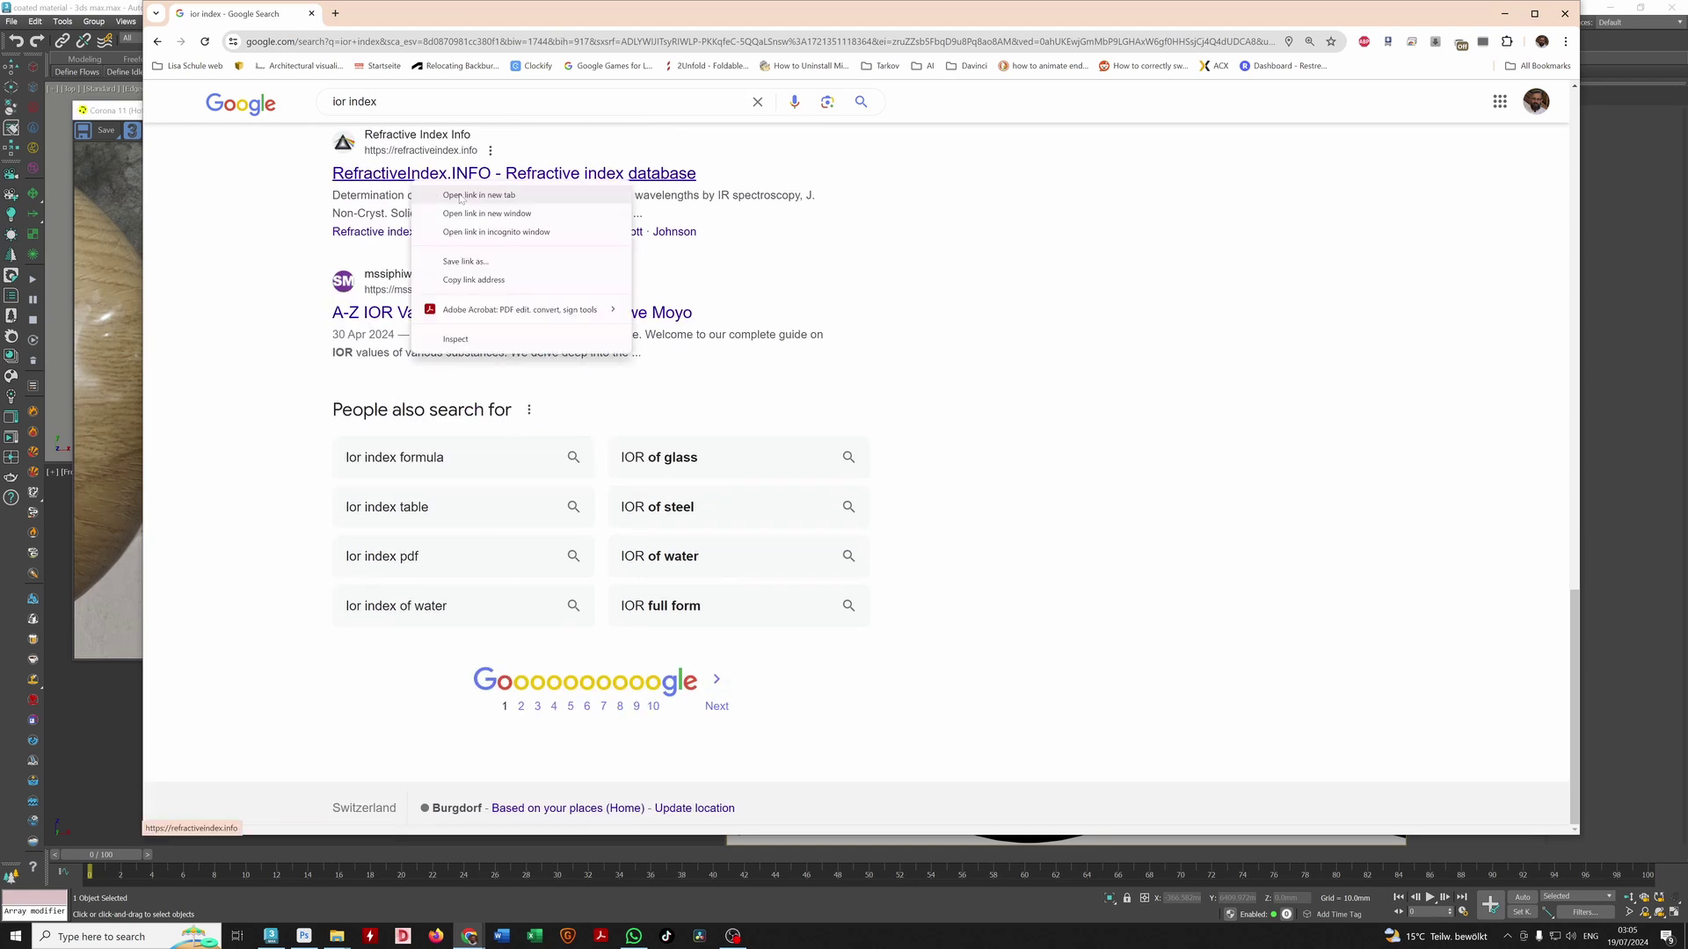
left_click(457, 194)
Step: Open the second page of the IOR search results and look through its entries
left_click(518, 692)
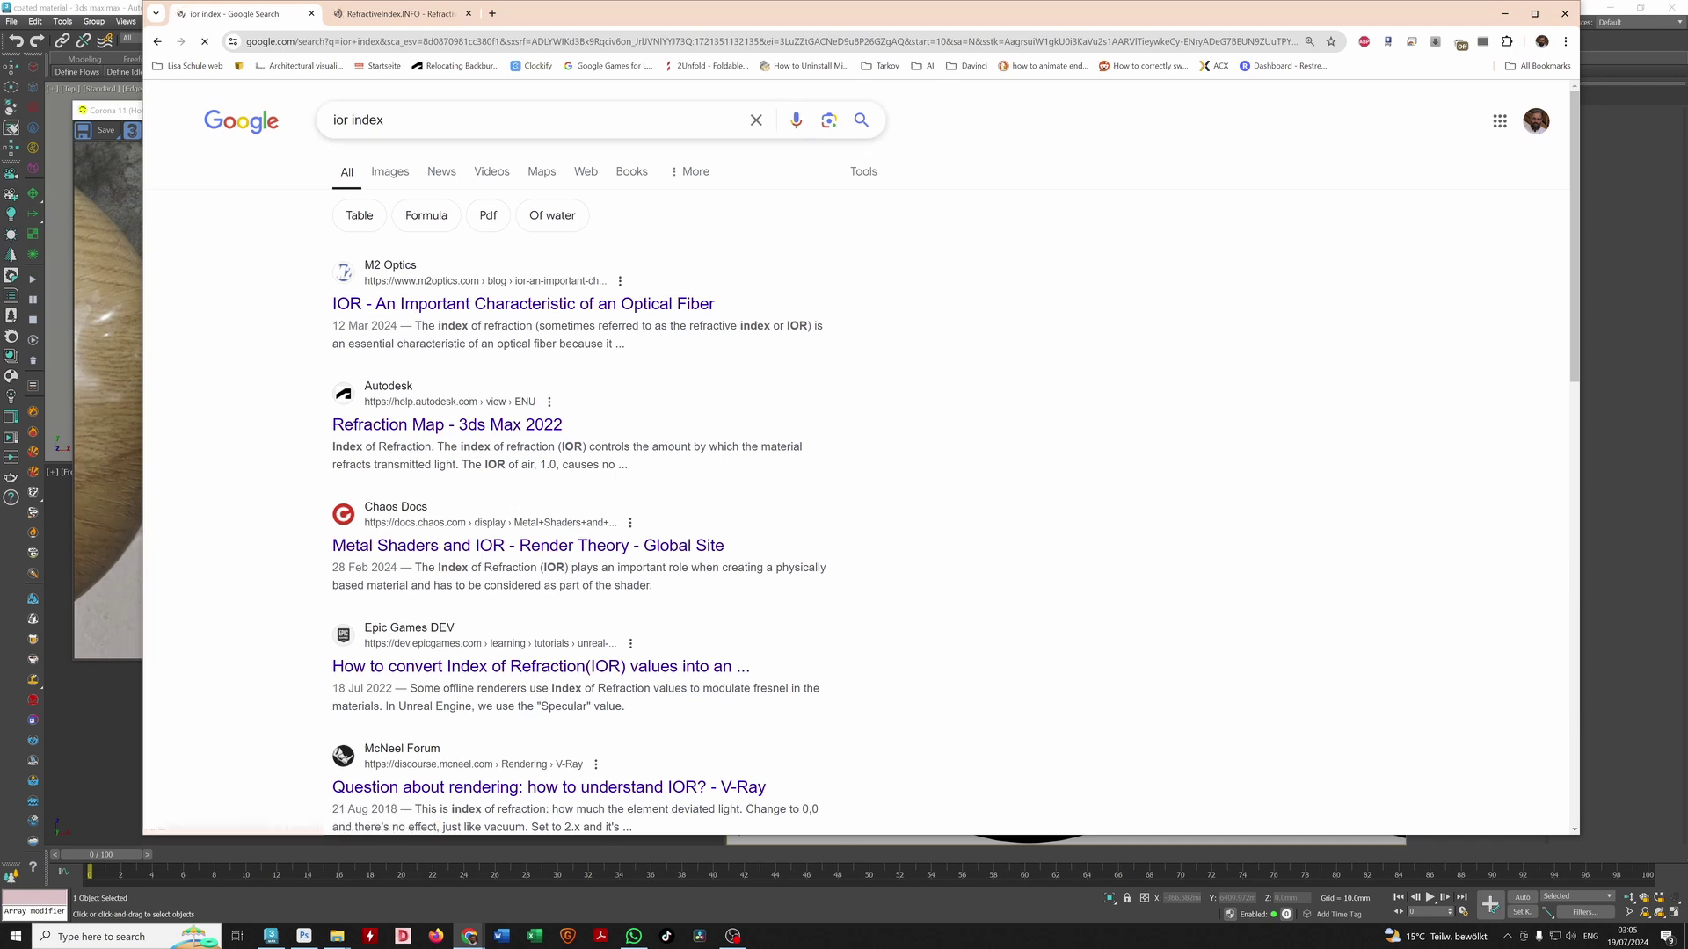
scroll(506, 290, "down", 5)
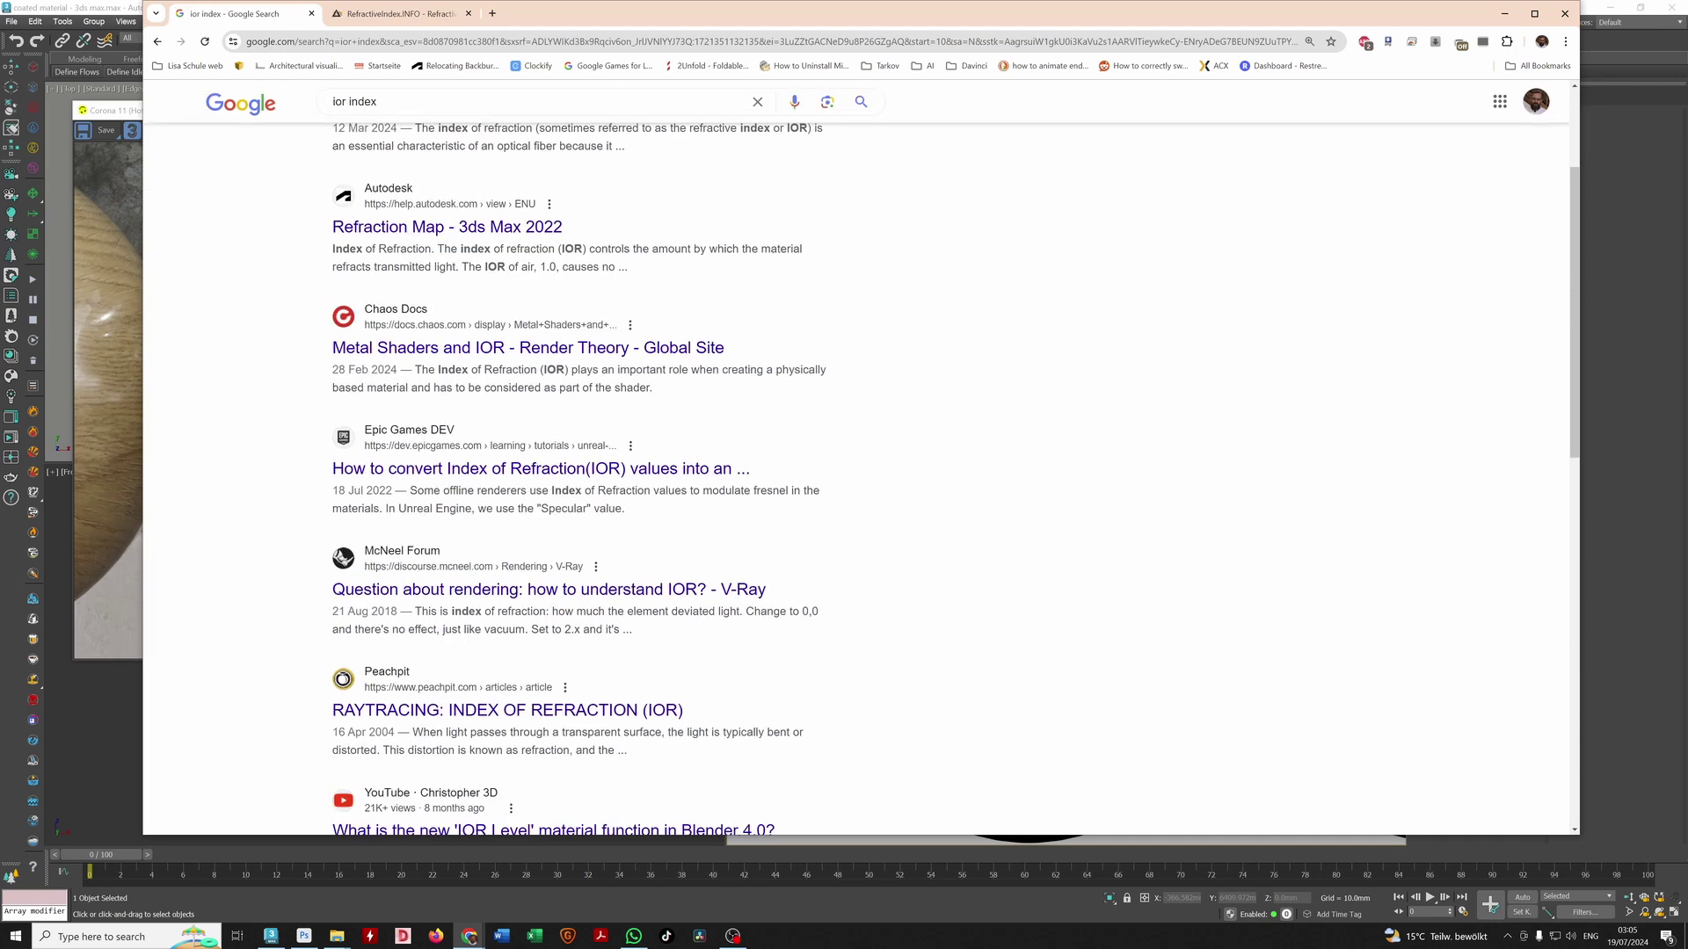
scroll(505, 275, "down", 2)
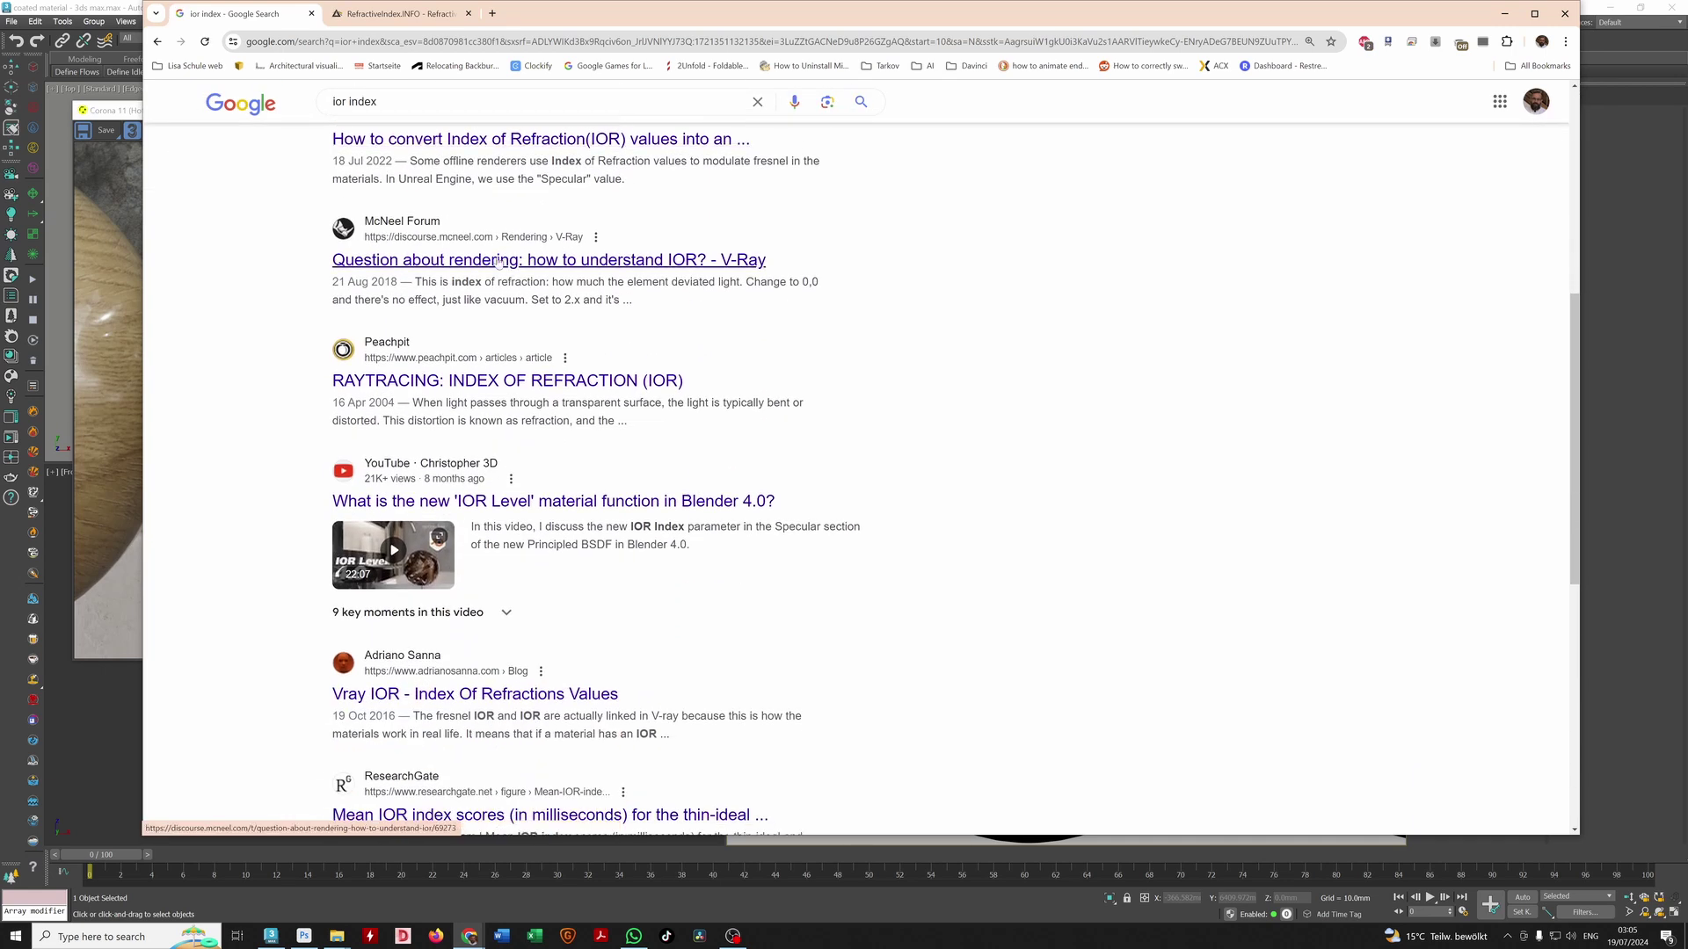
Step: Switch to the RefractiveIndex.INFO page and examine the SiO2 entry's book and page choices, optical constants and reflectance data
left_click(404, 14)
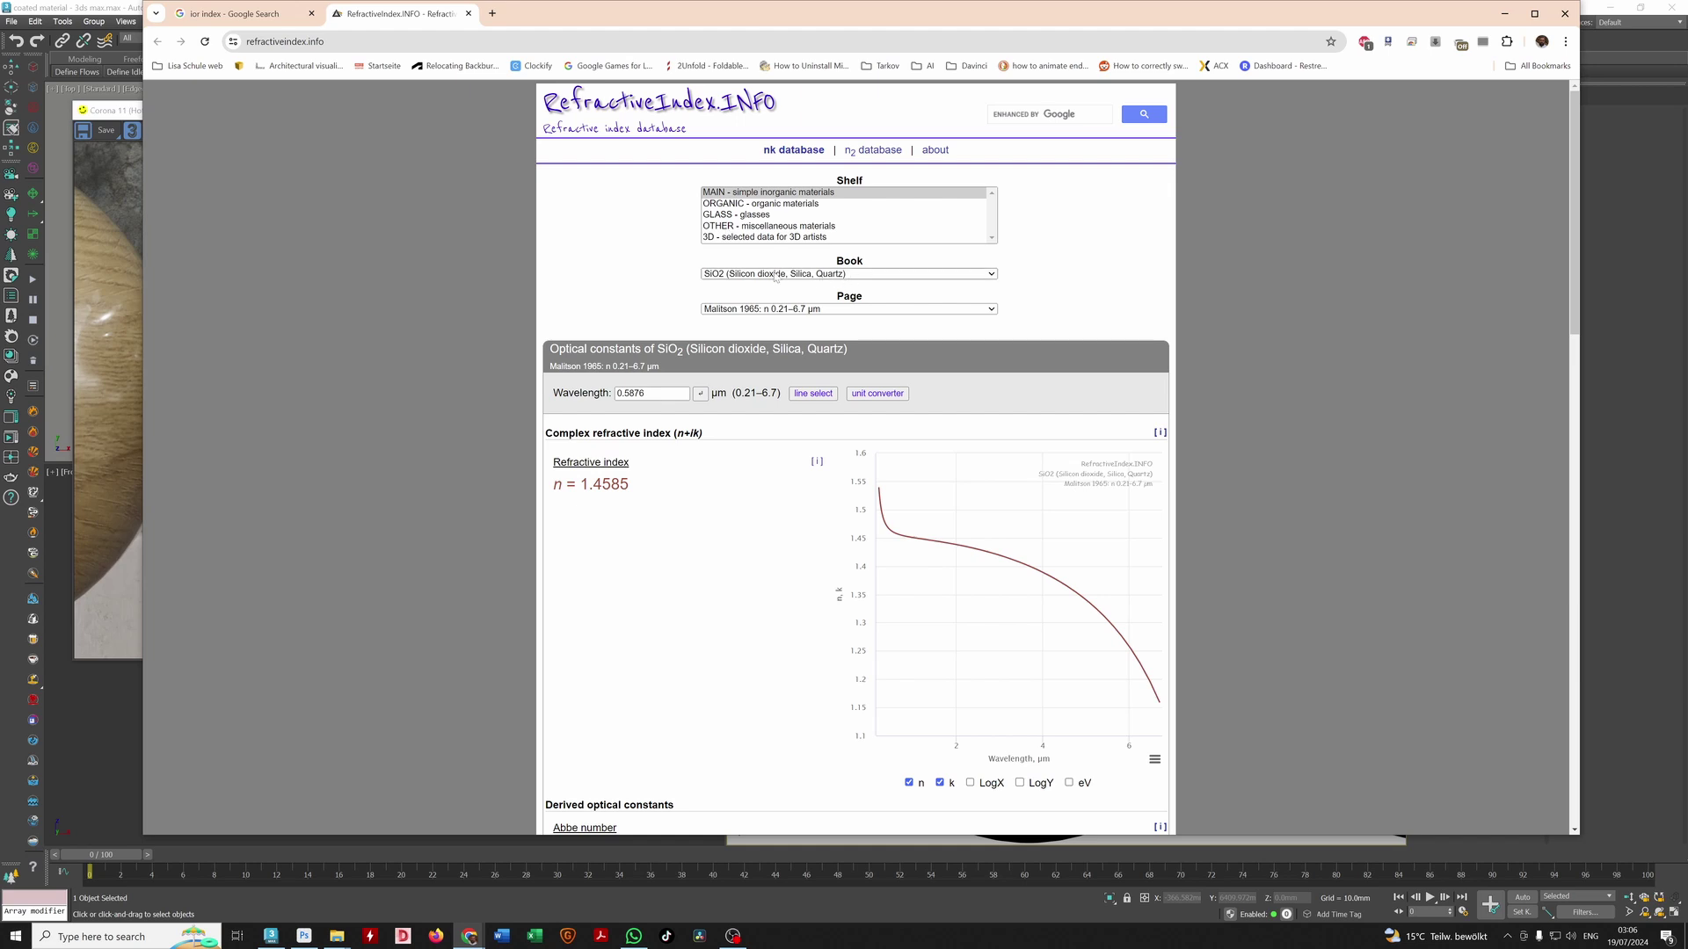
left_click(878, 274)
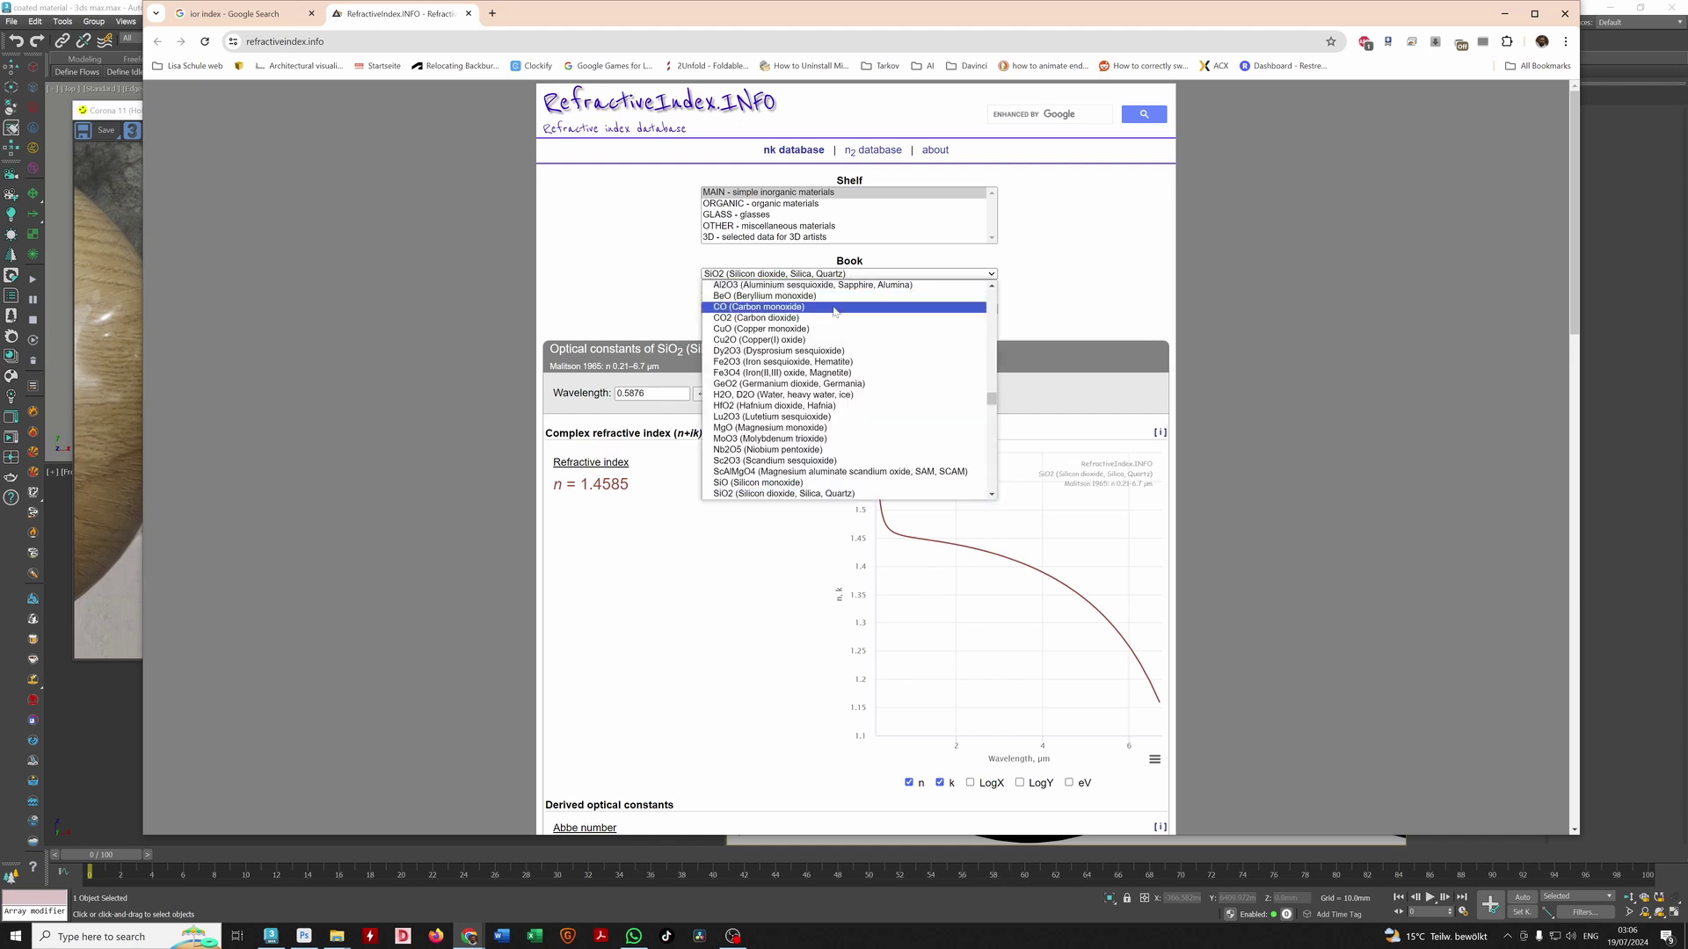
left_click(795, 494)
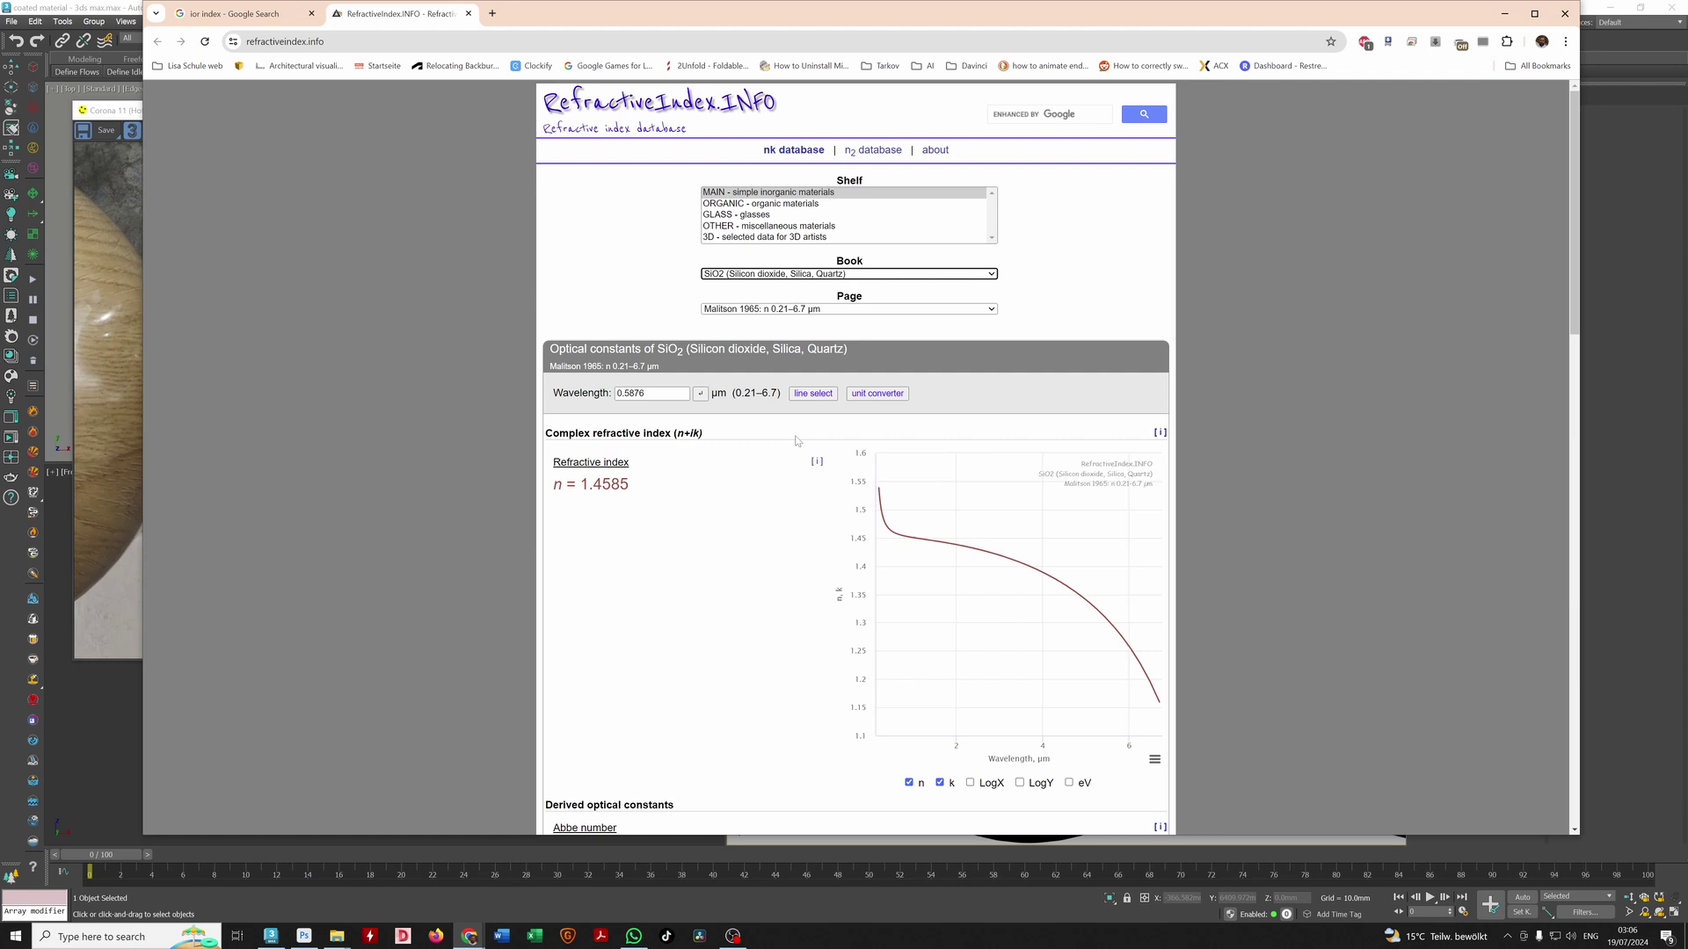
left_click(860, 313)
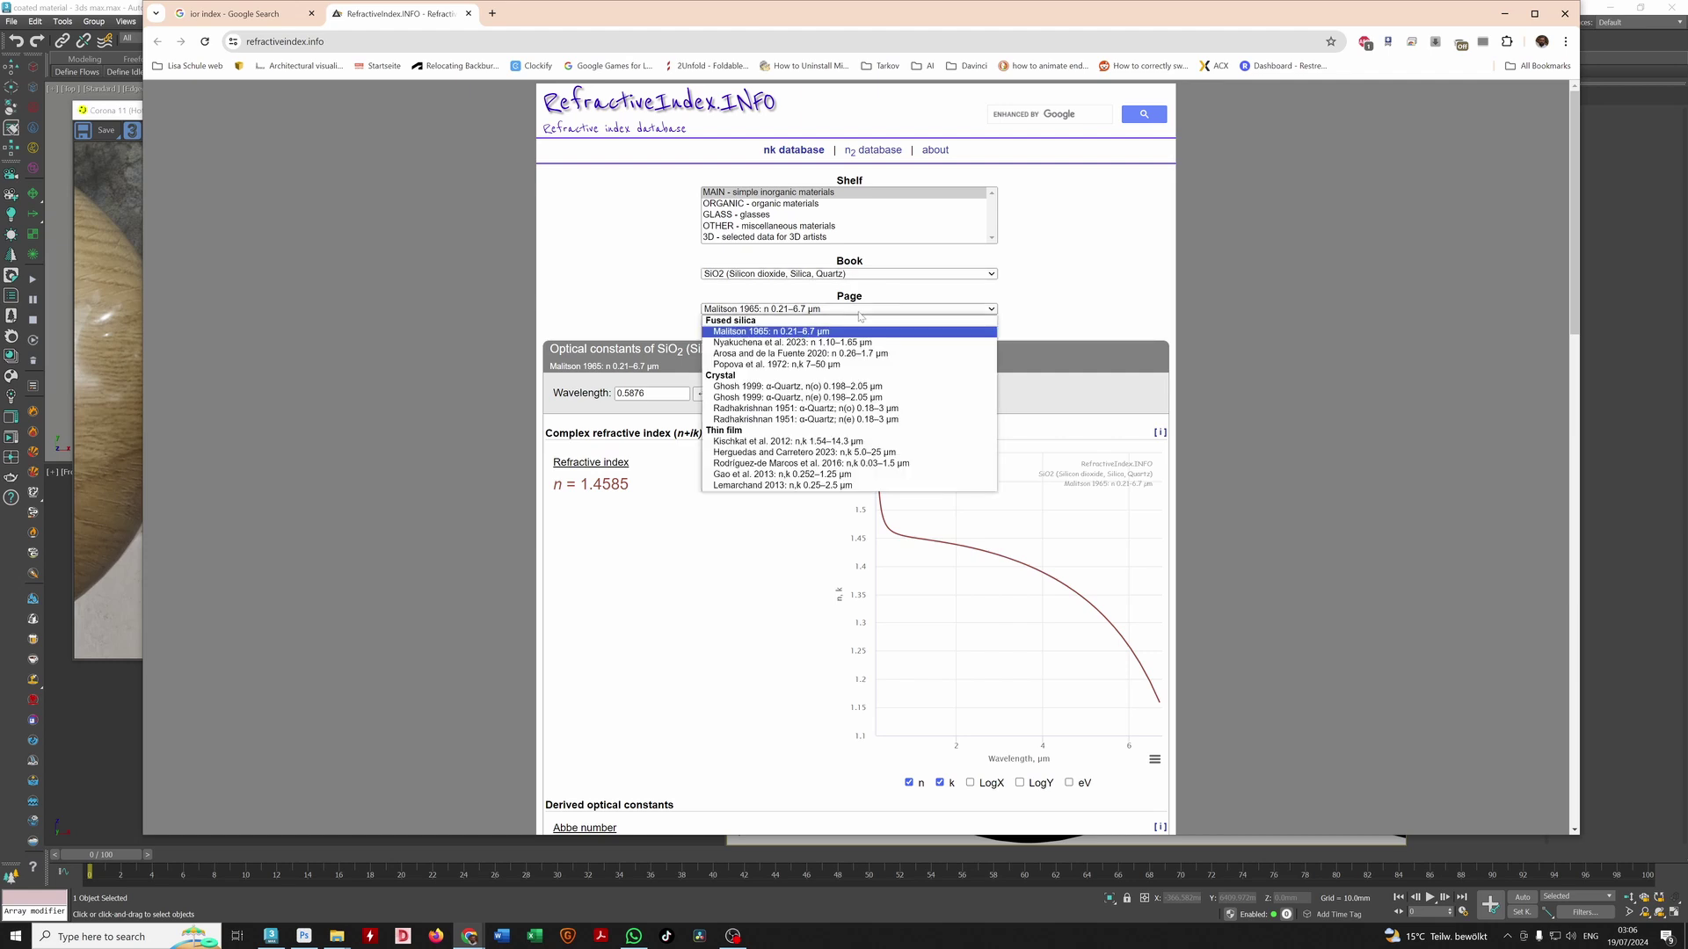
left_click(1089, 286)
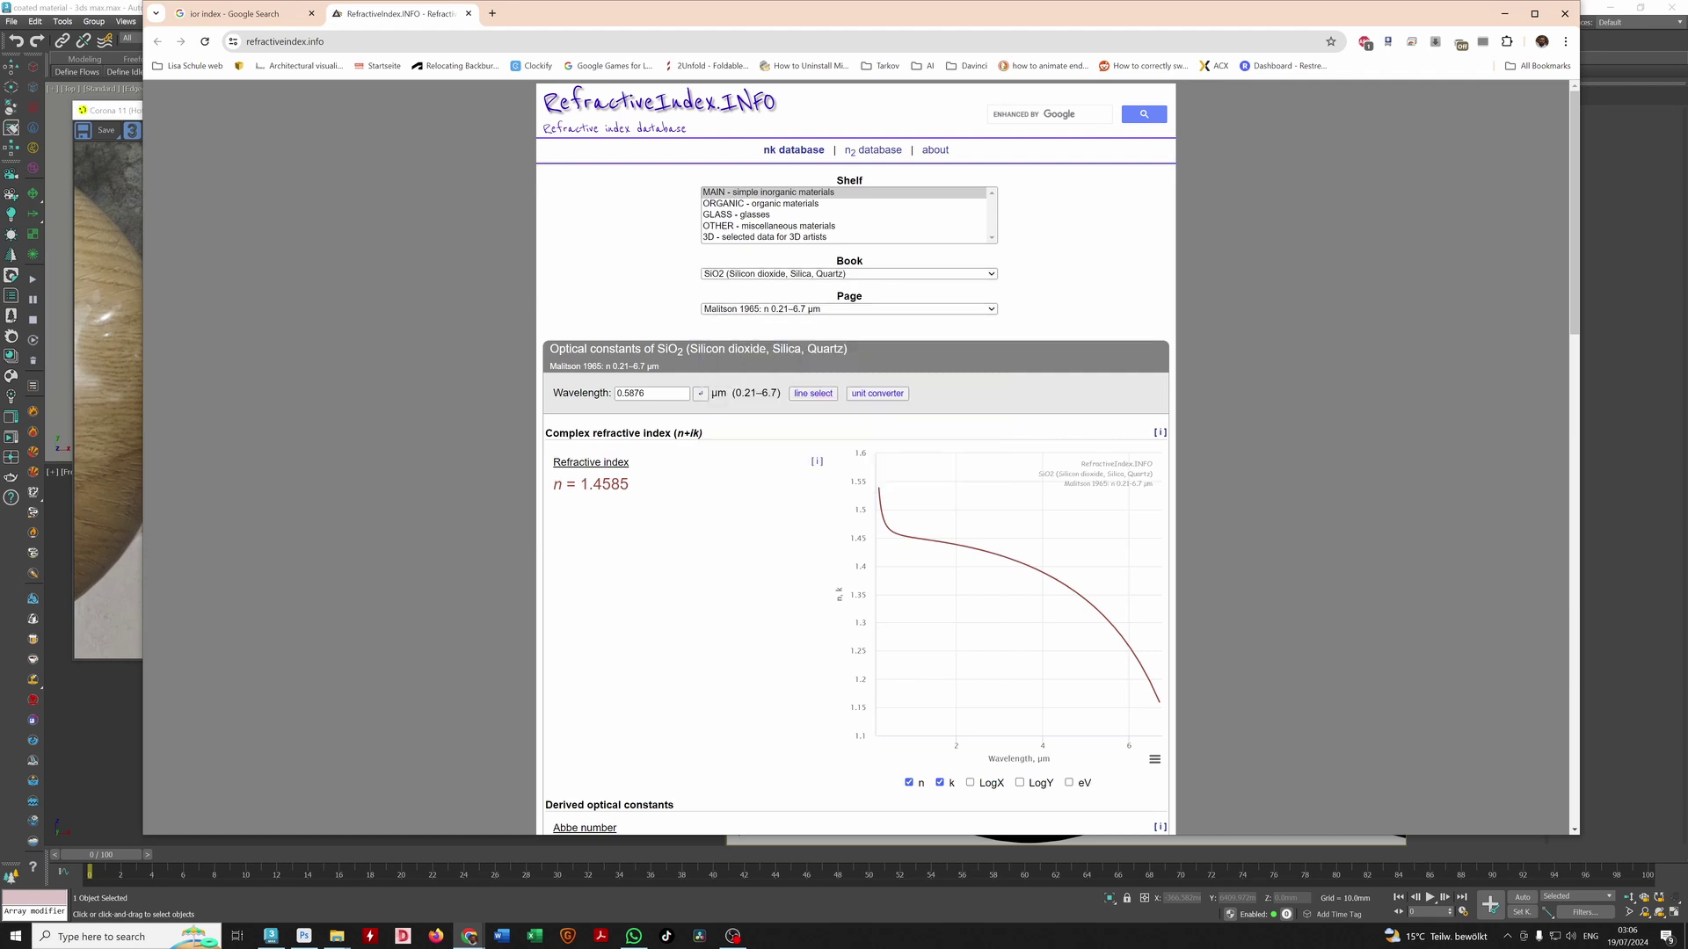
scroll(761, 392, "down", 12)
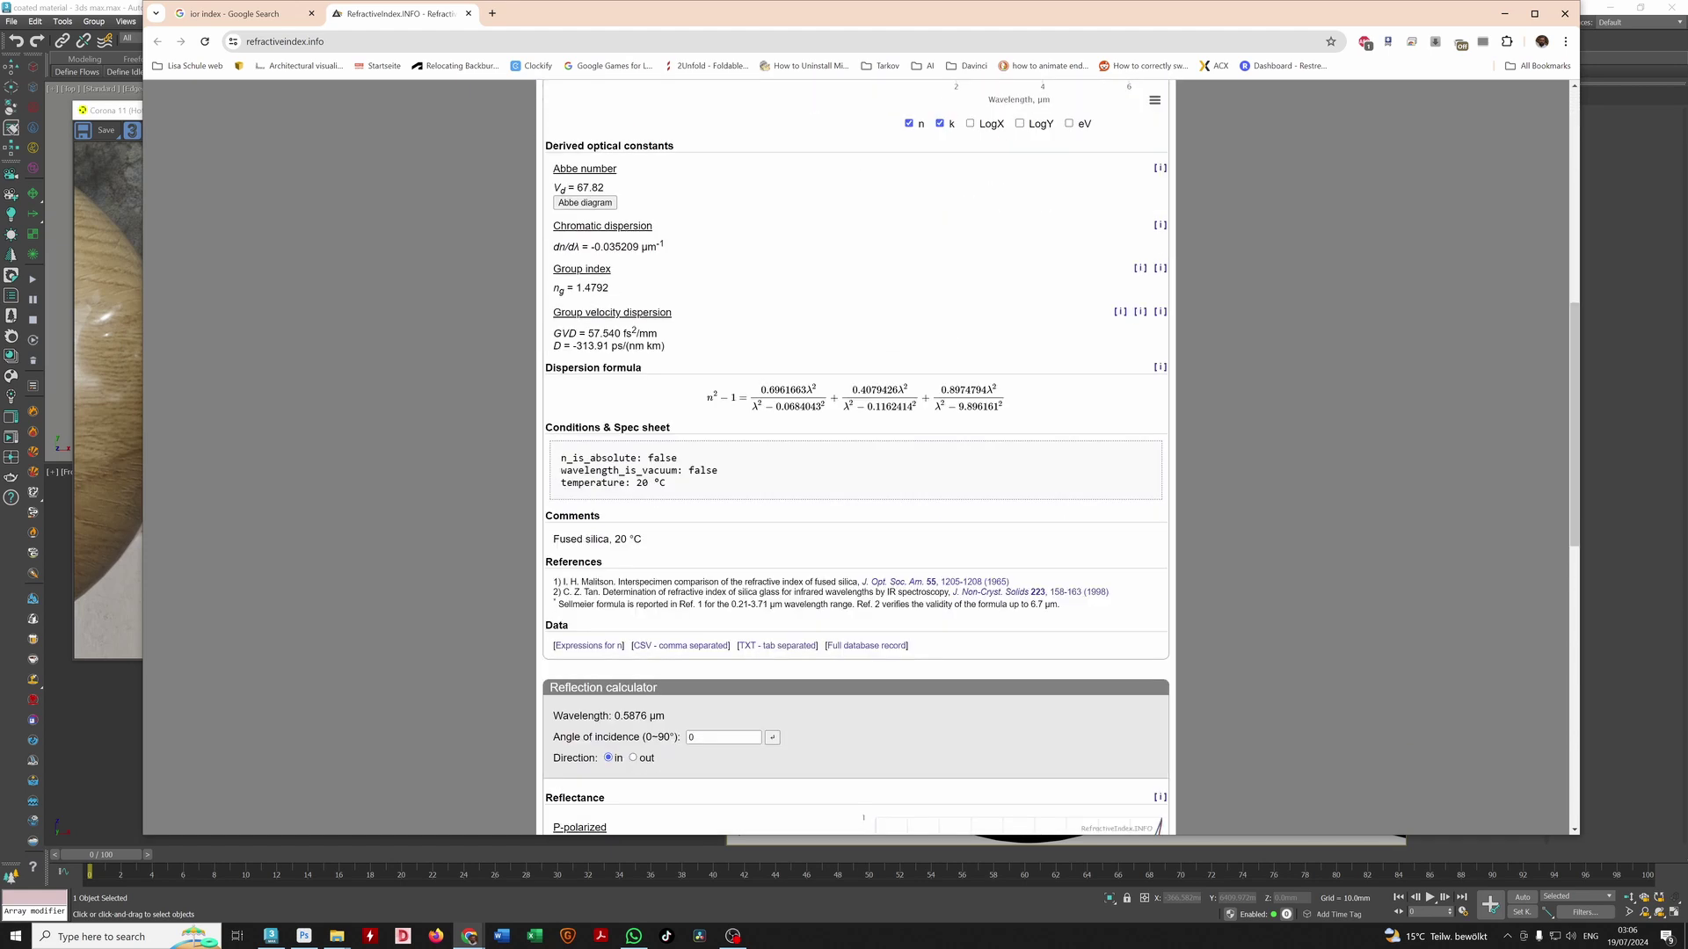
scroll(761, 399, "down", 5)
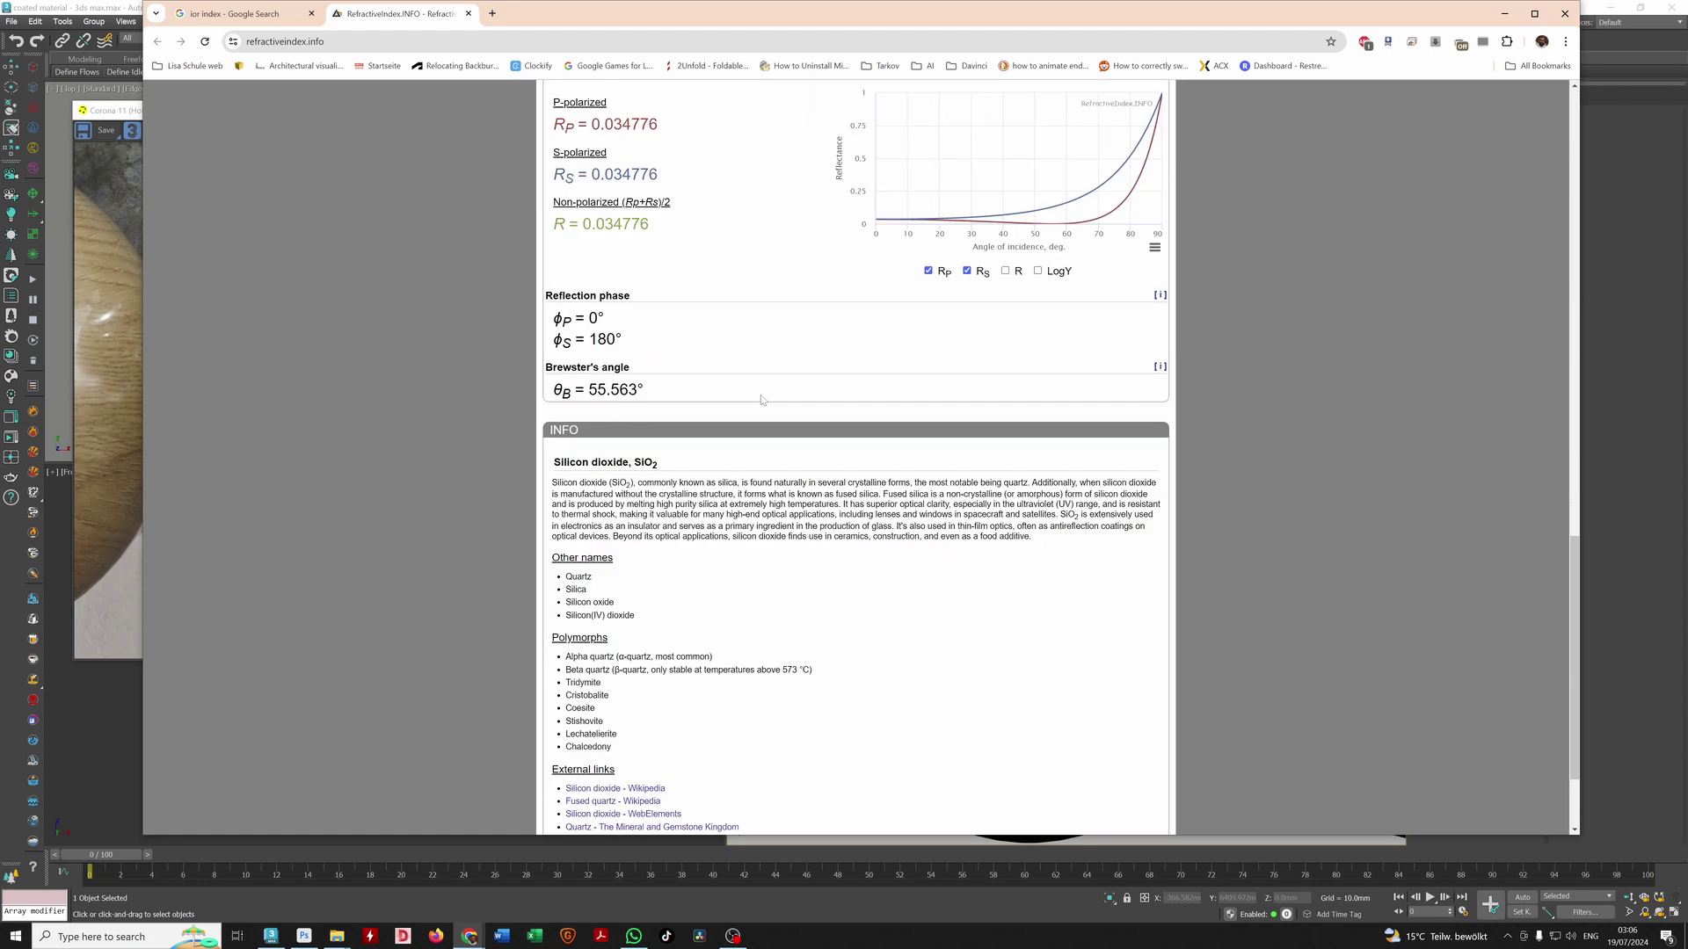
scroll(760, 390, "up", 17)
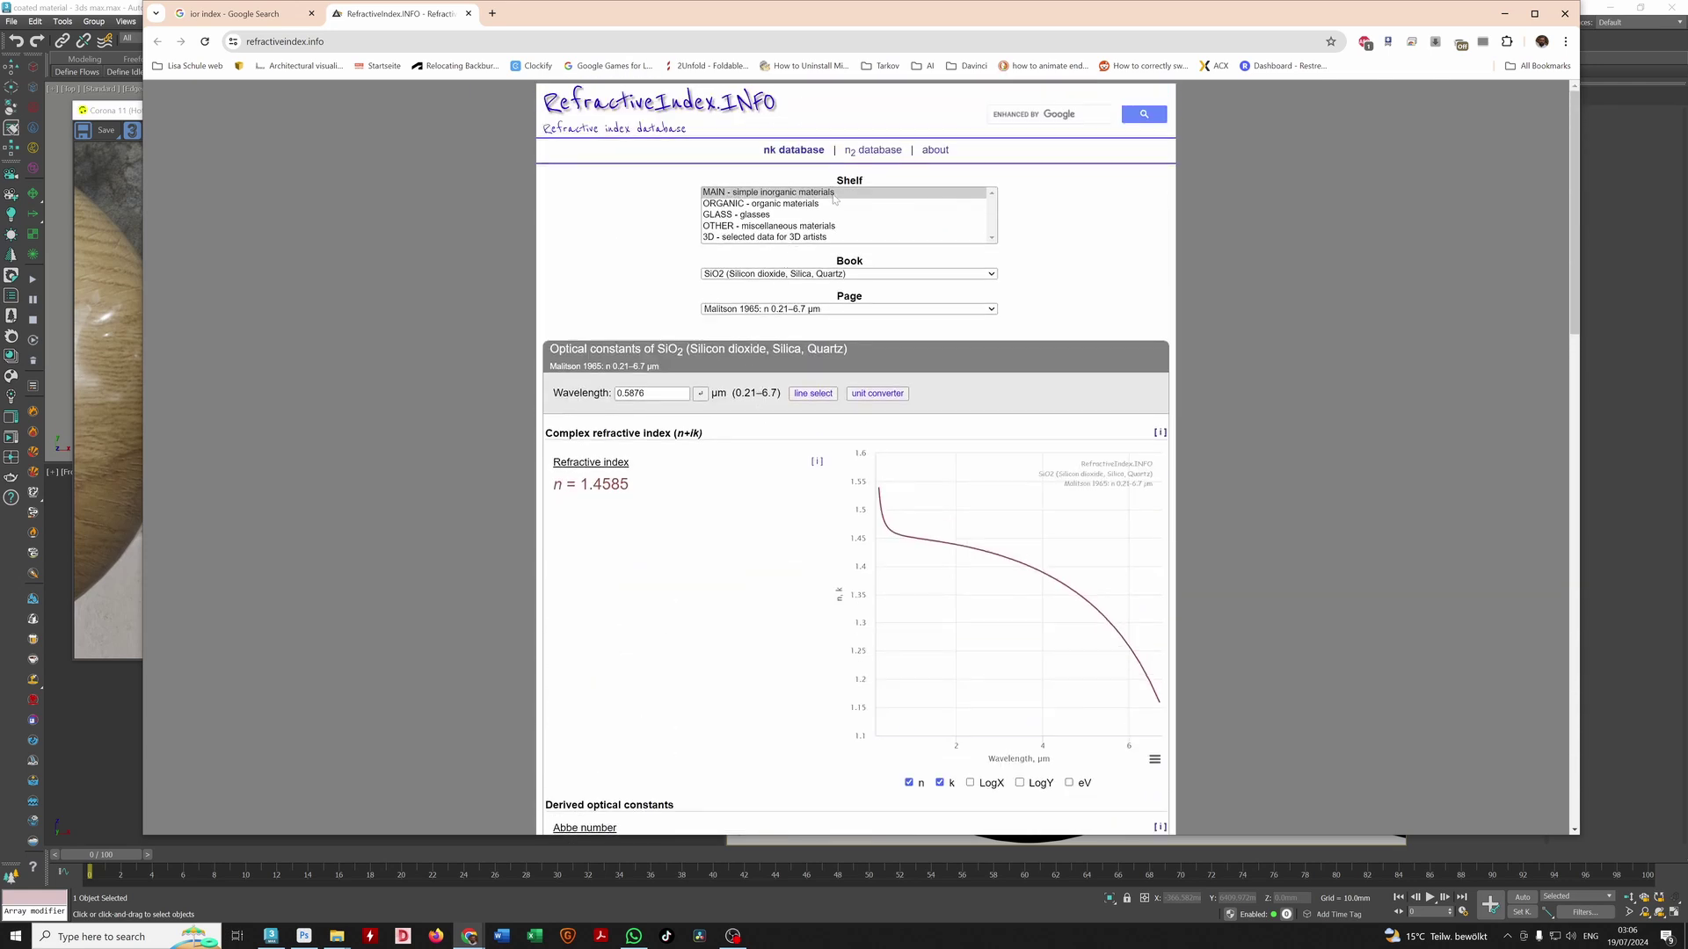
Step: Find Au (Gold) among the simple inorganic materials and open its refractive index entry
left_click(778, 195)
left_click(844, 273)
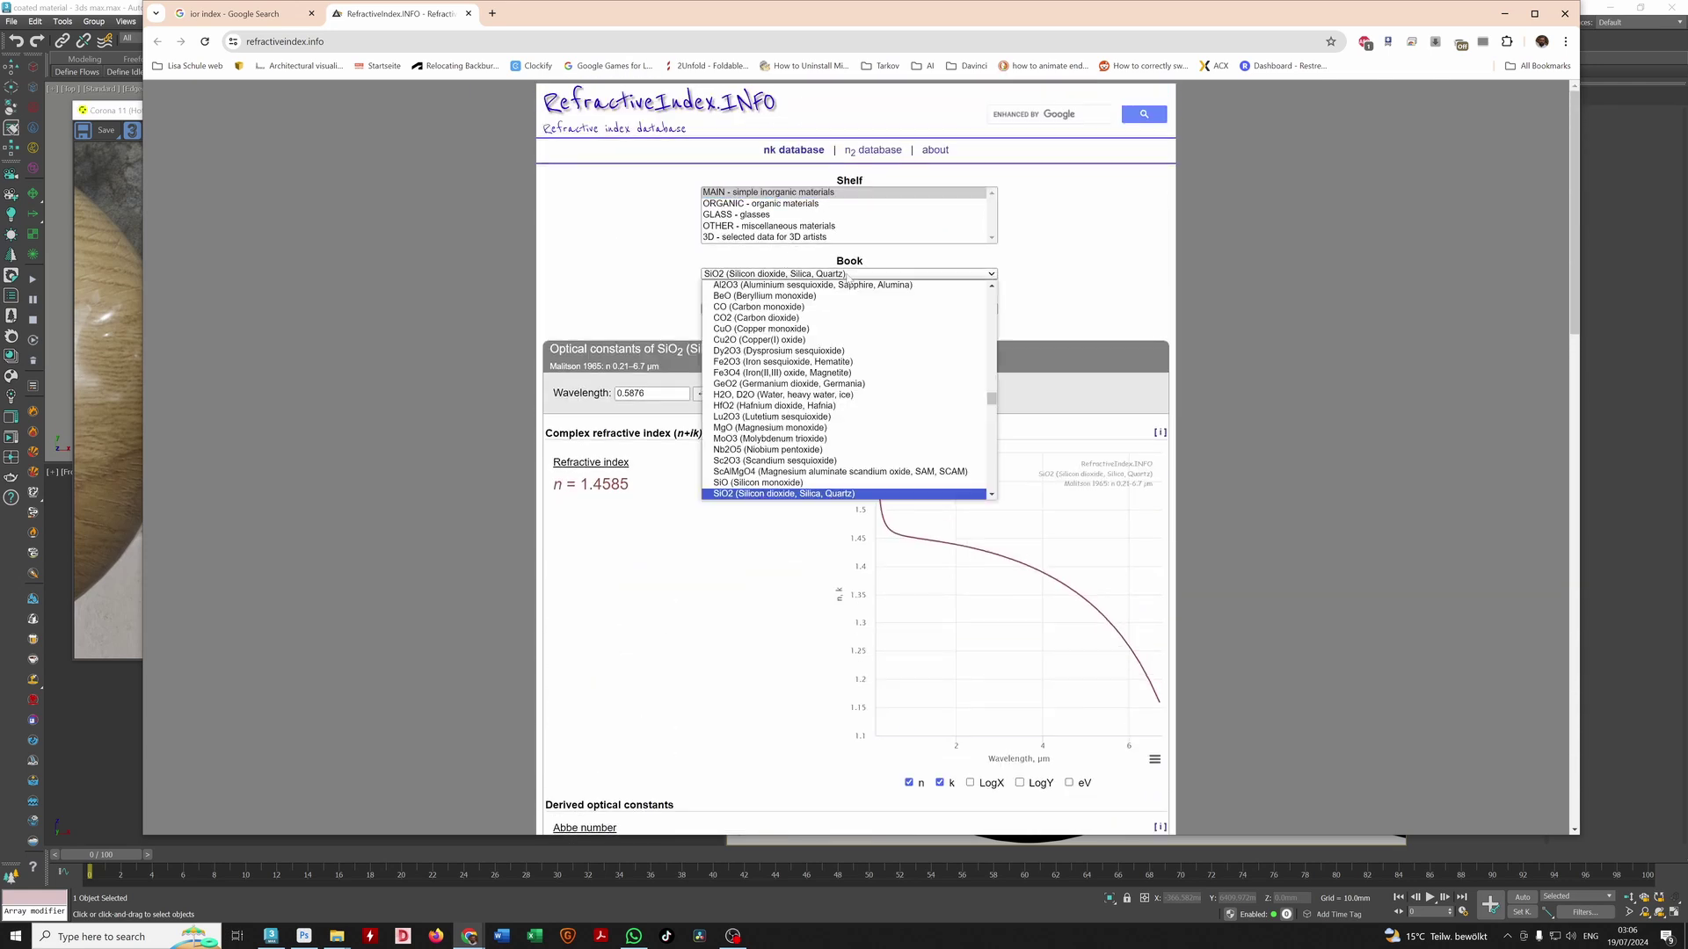
scroll(782, 429, "down", 3)
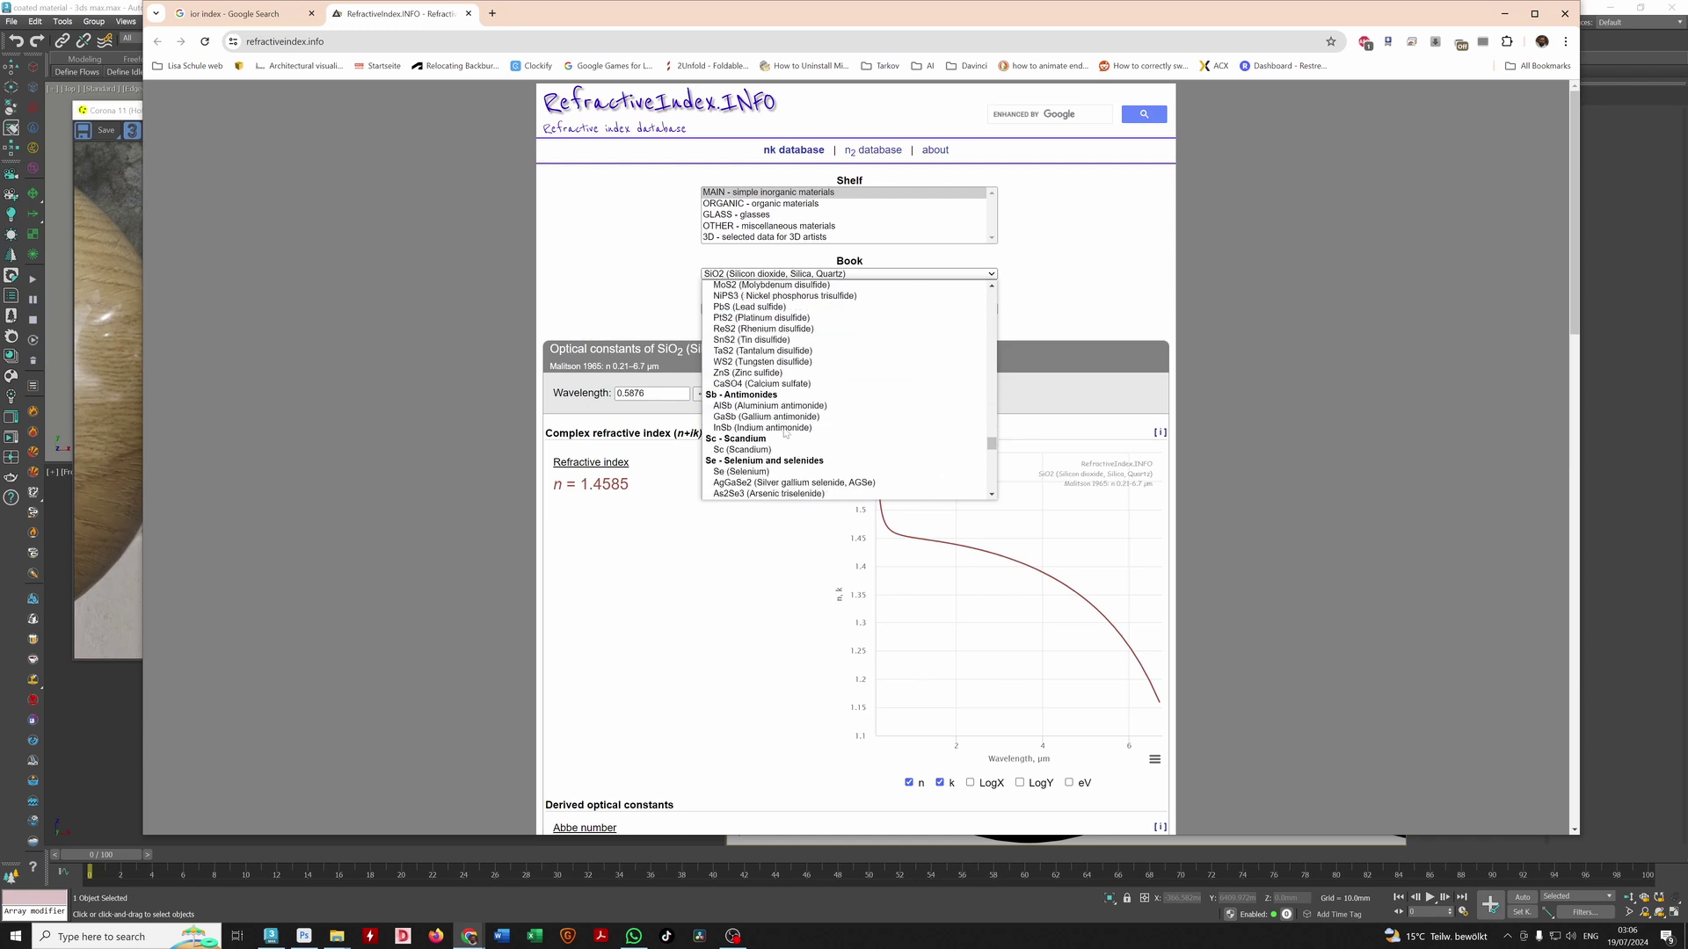
scroll(751, 352, "up", 10)
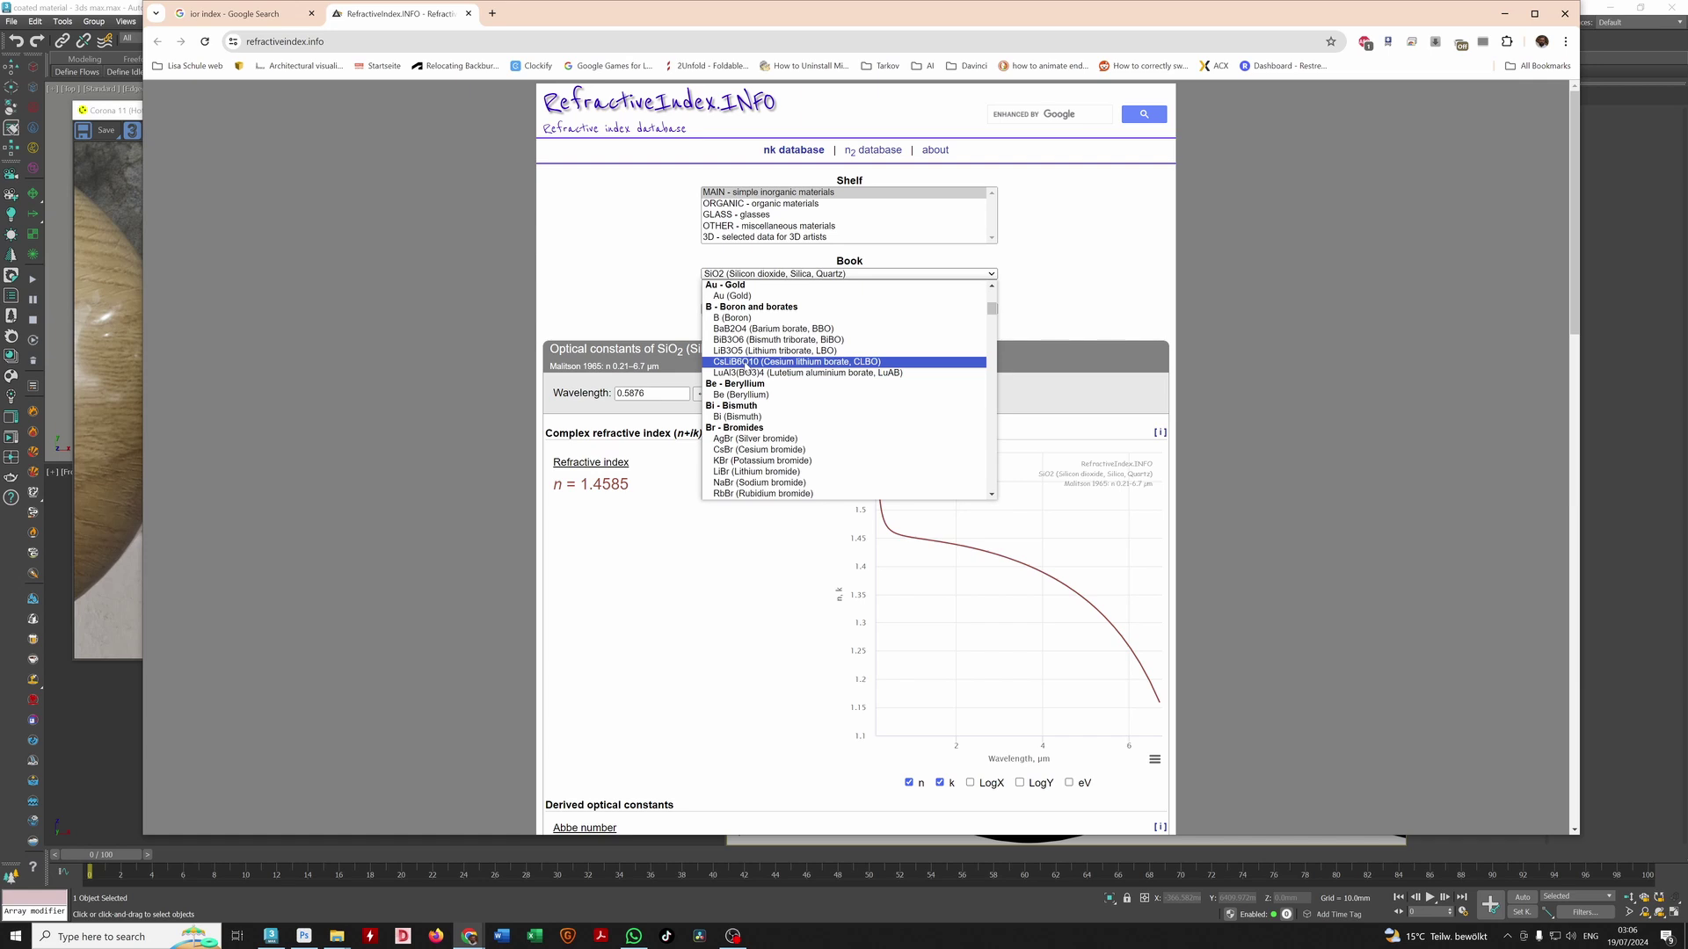
scroll(745, 364, "up", 3)
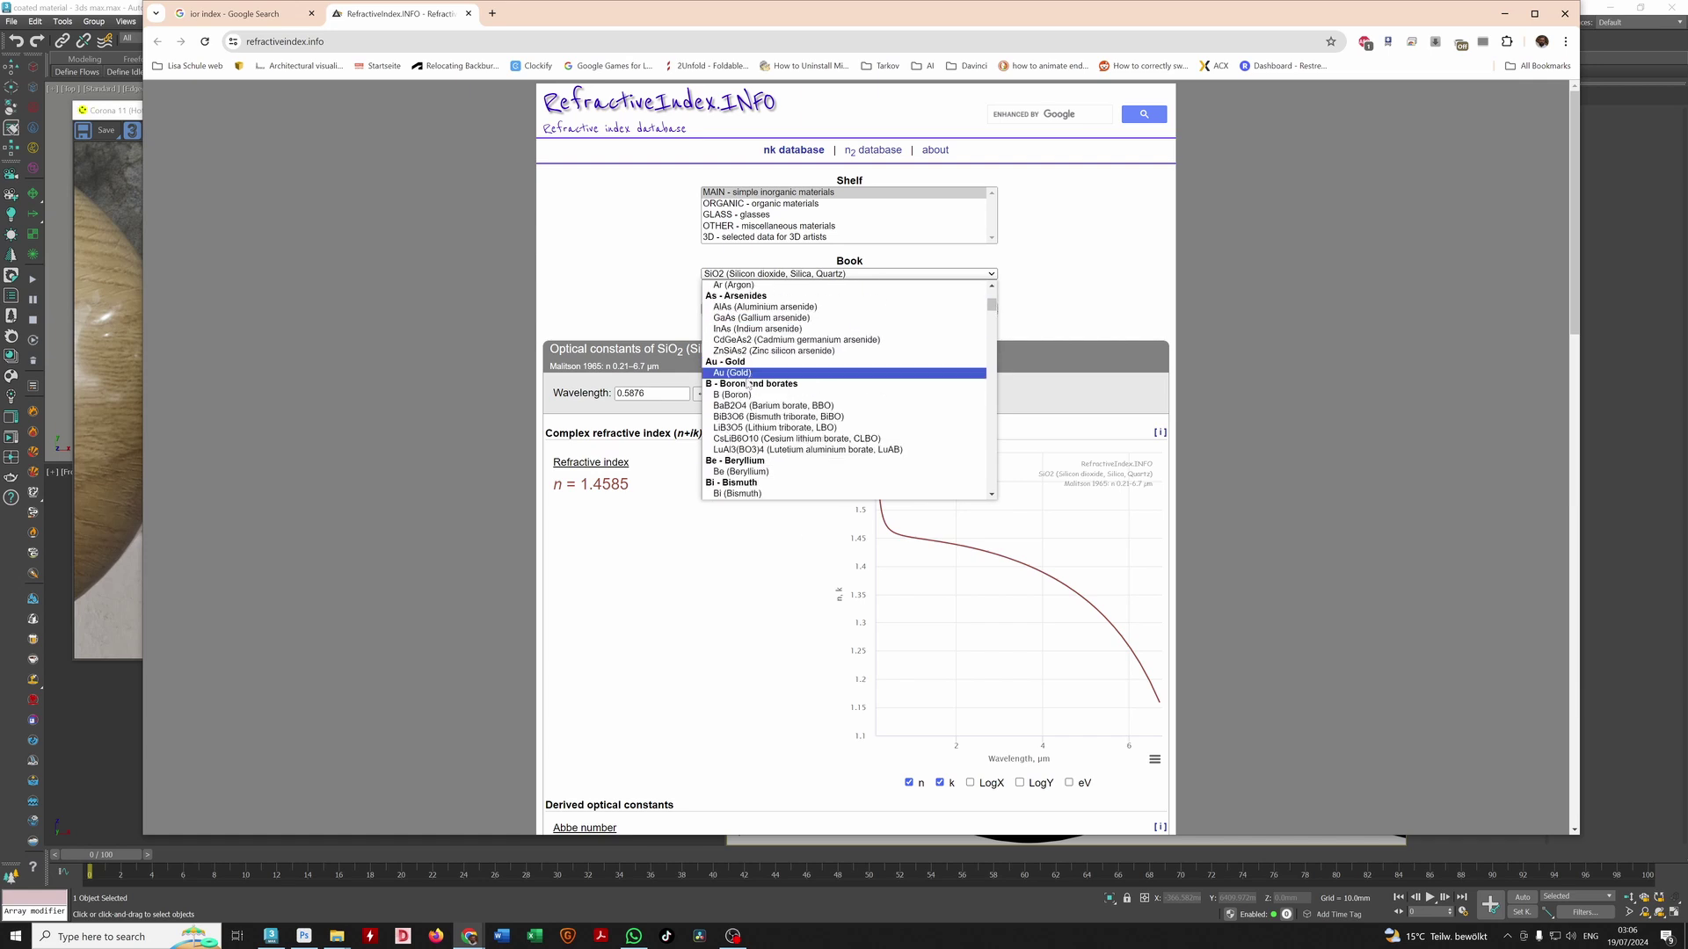
left_click(743, 378)
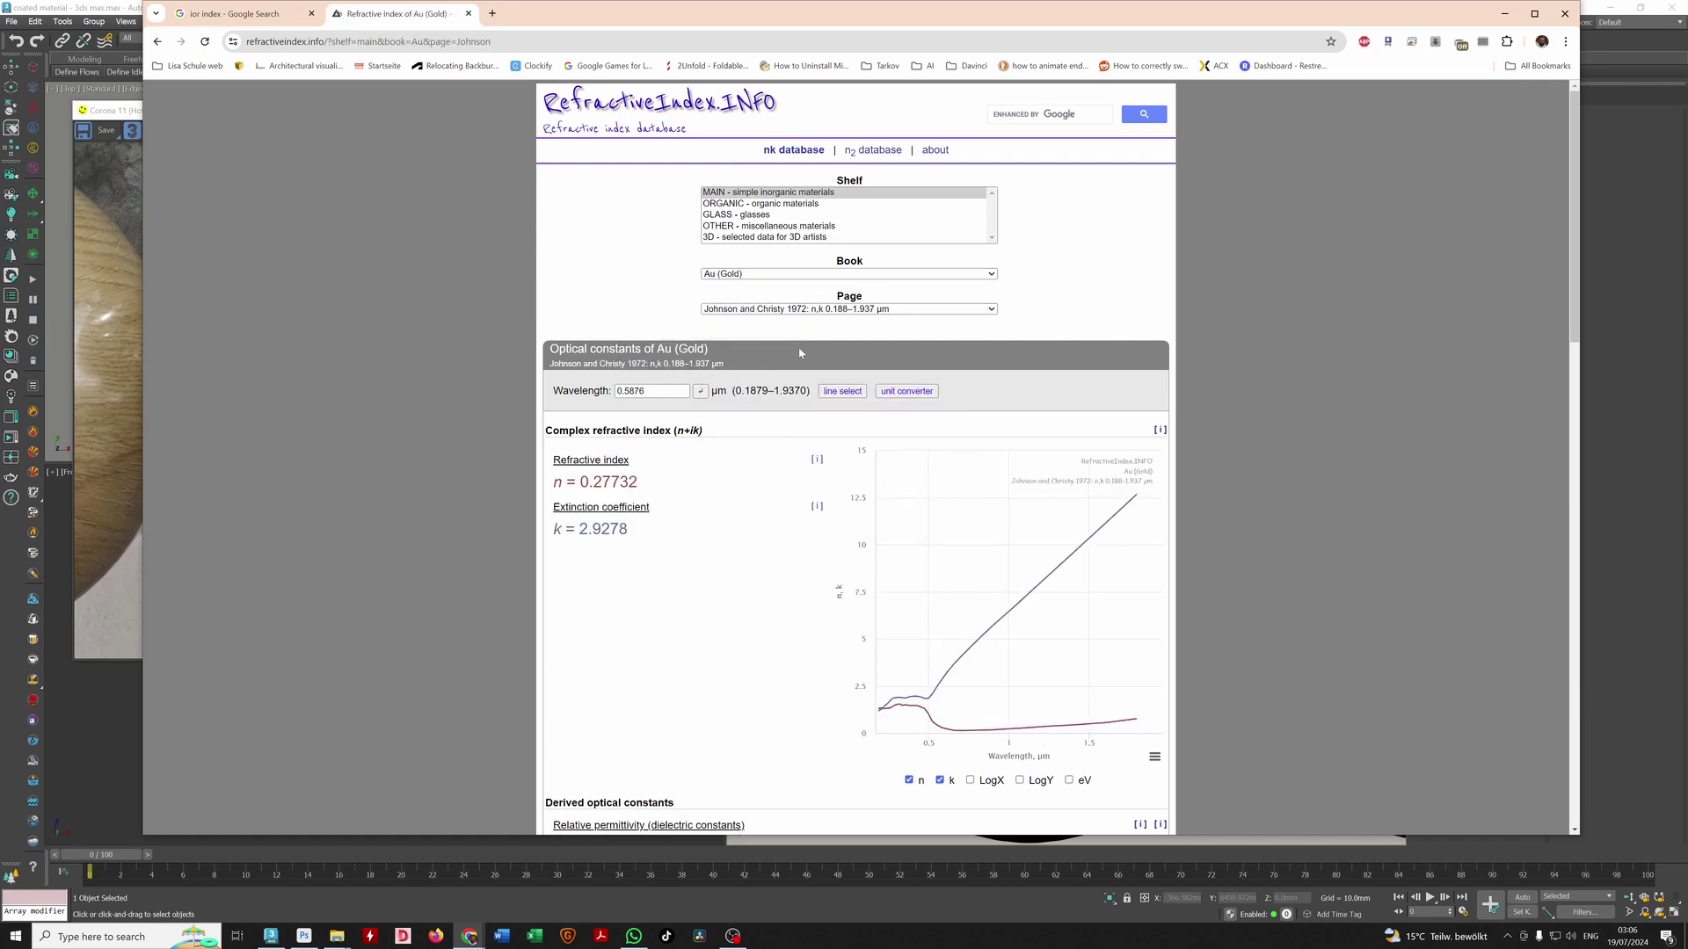
Step: Review the available gold datasets and examine the 1972 dataset's optical constants and reflectance graph
left_click(824, 311)
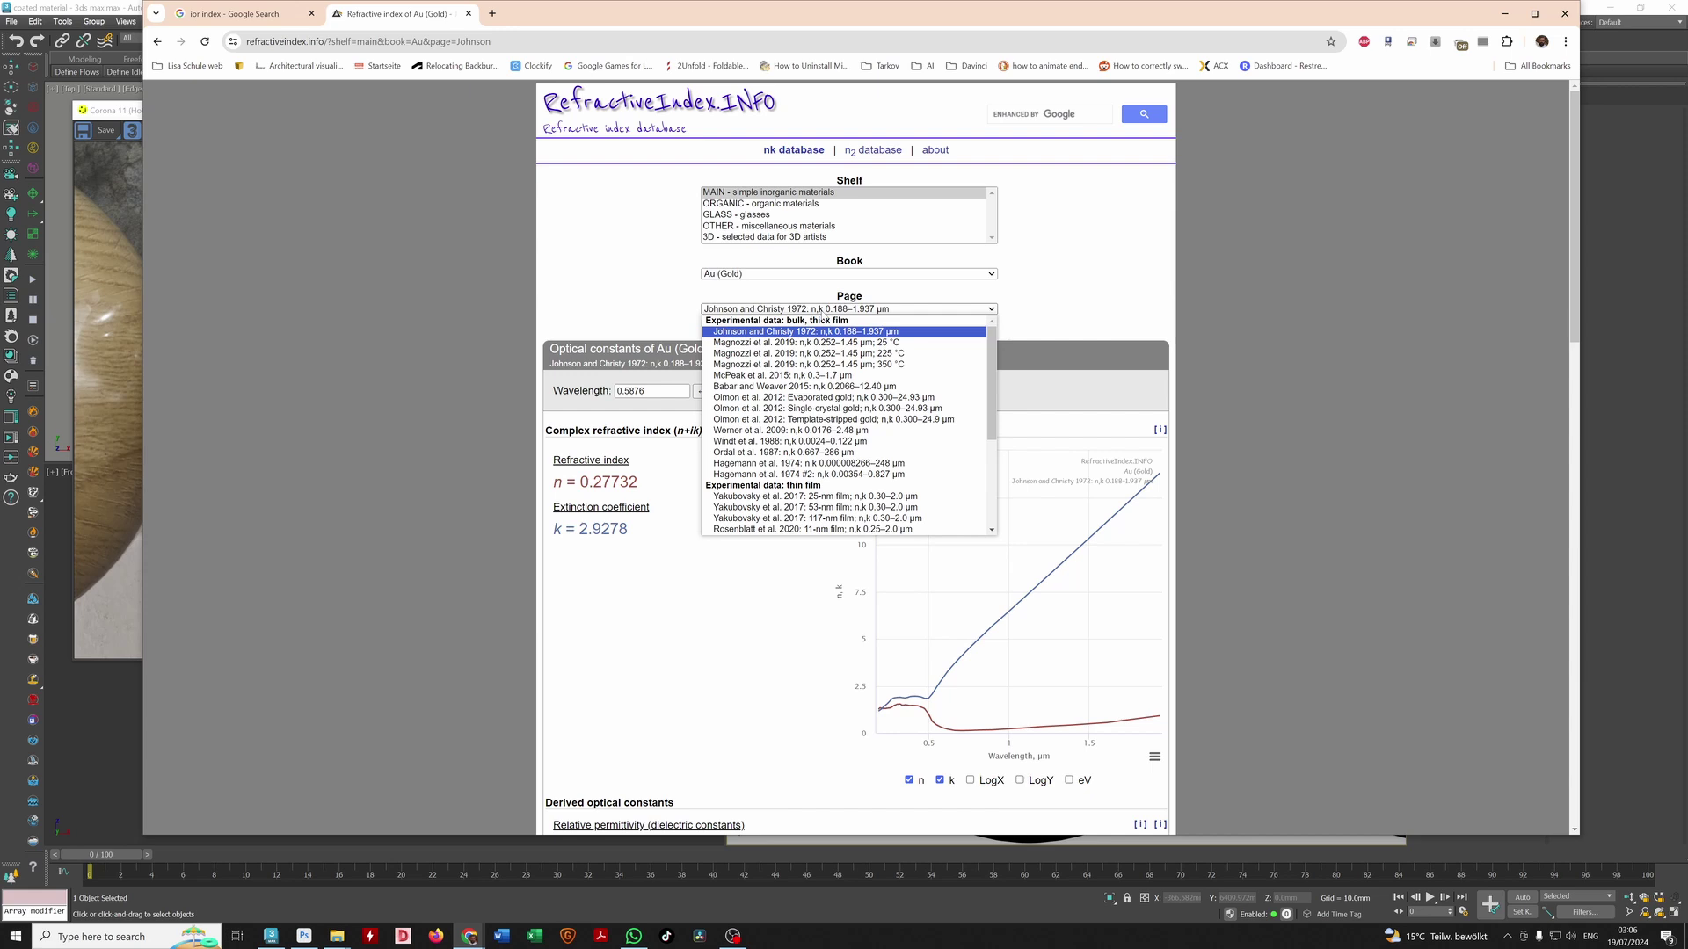
left_click(617, 710)
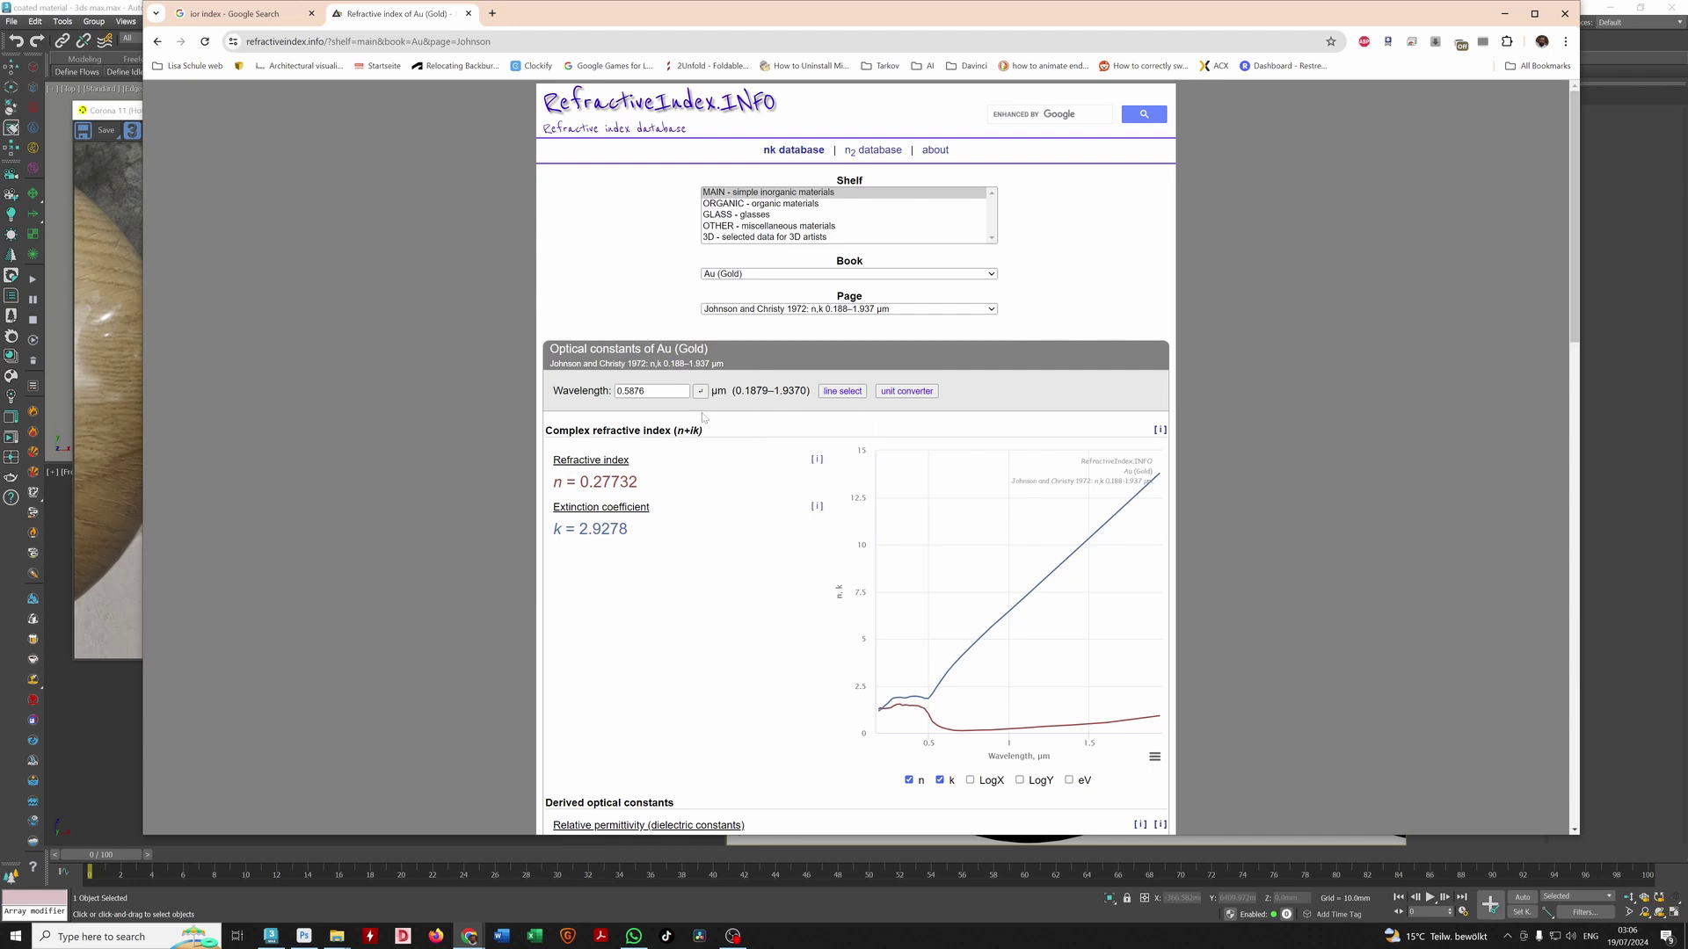
scroll(785, 551, "down", 3)
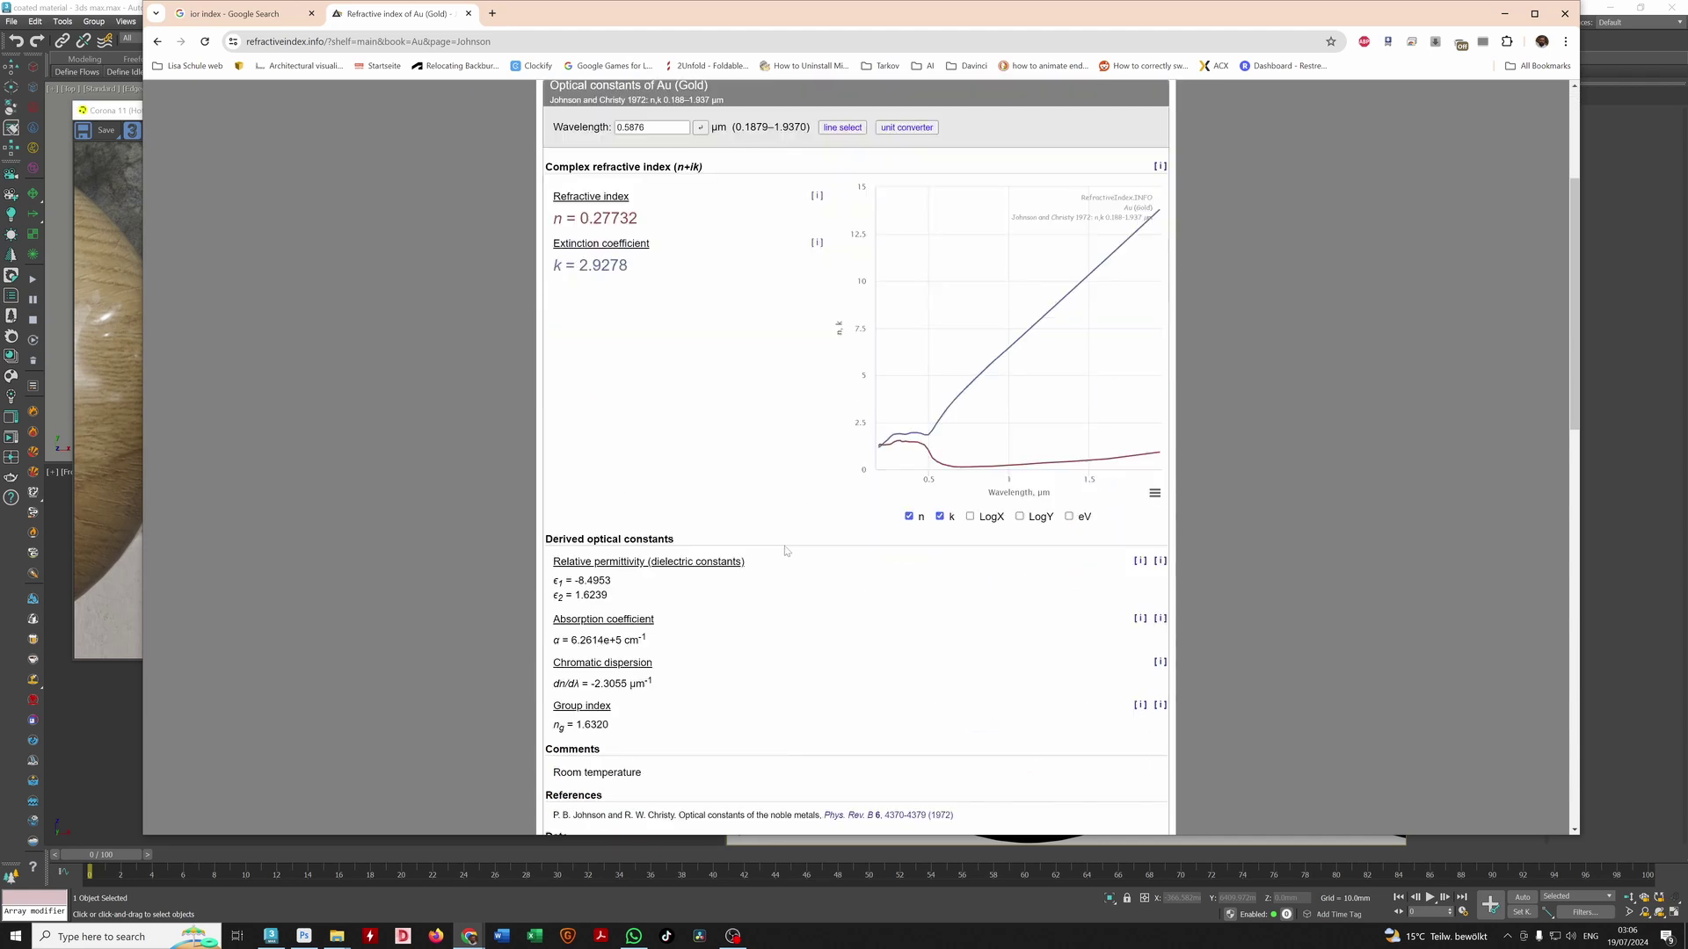
scroll(786, 551, "down", 10)
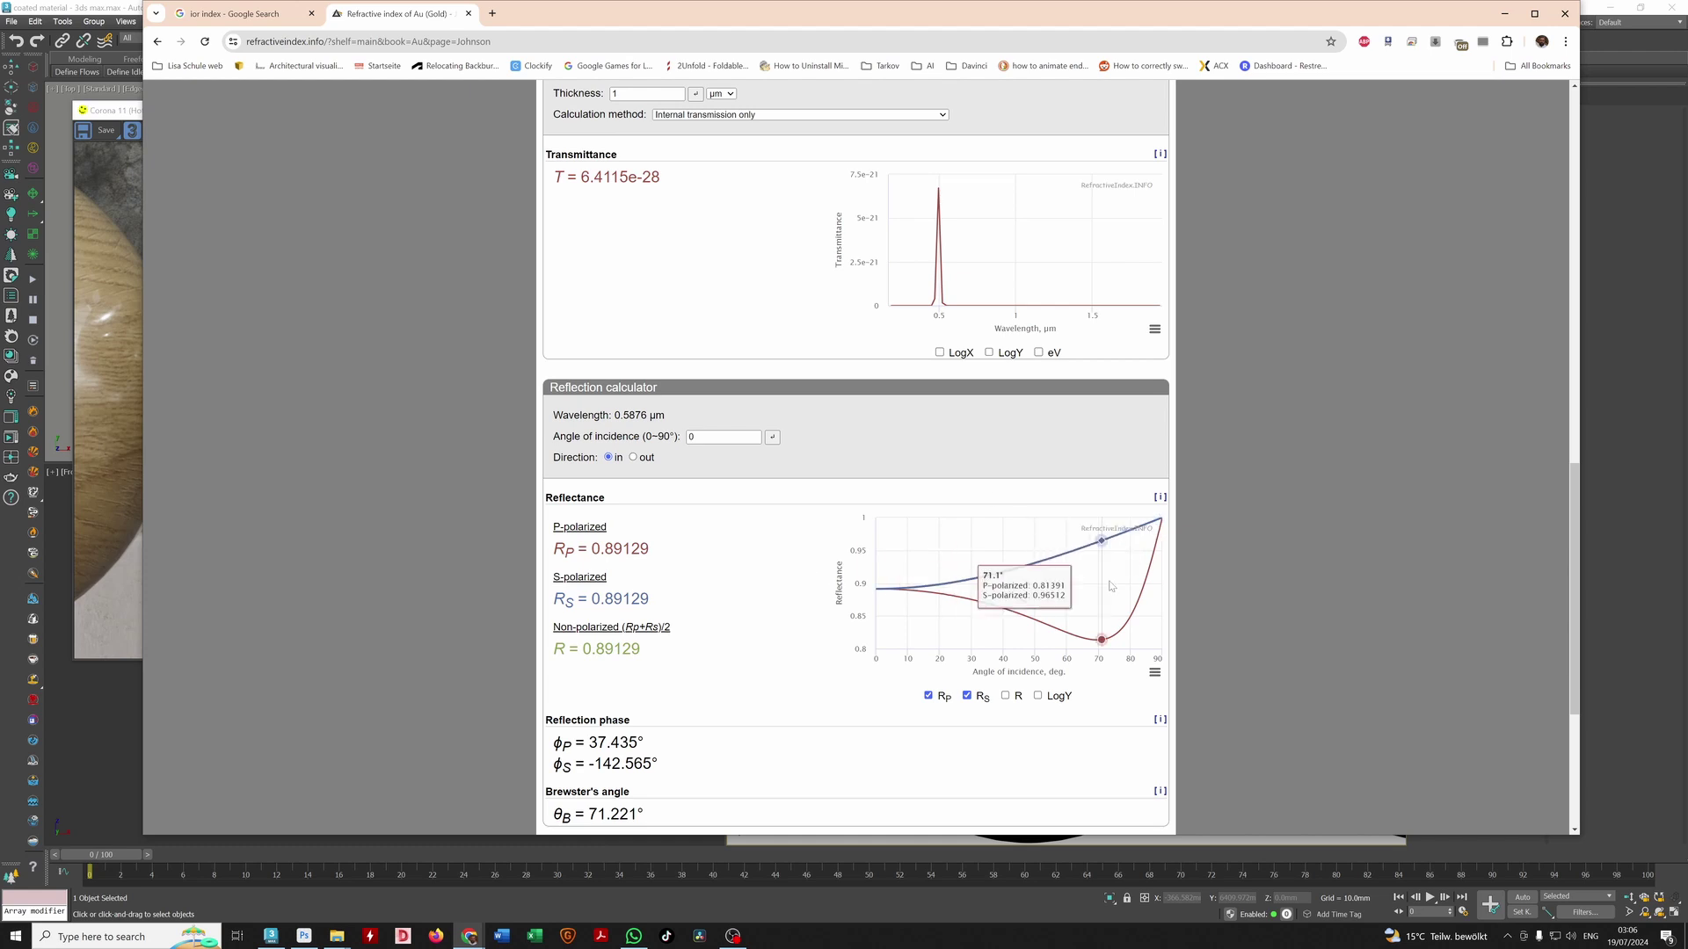
scroll(870, 540, "up", 15)
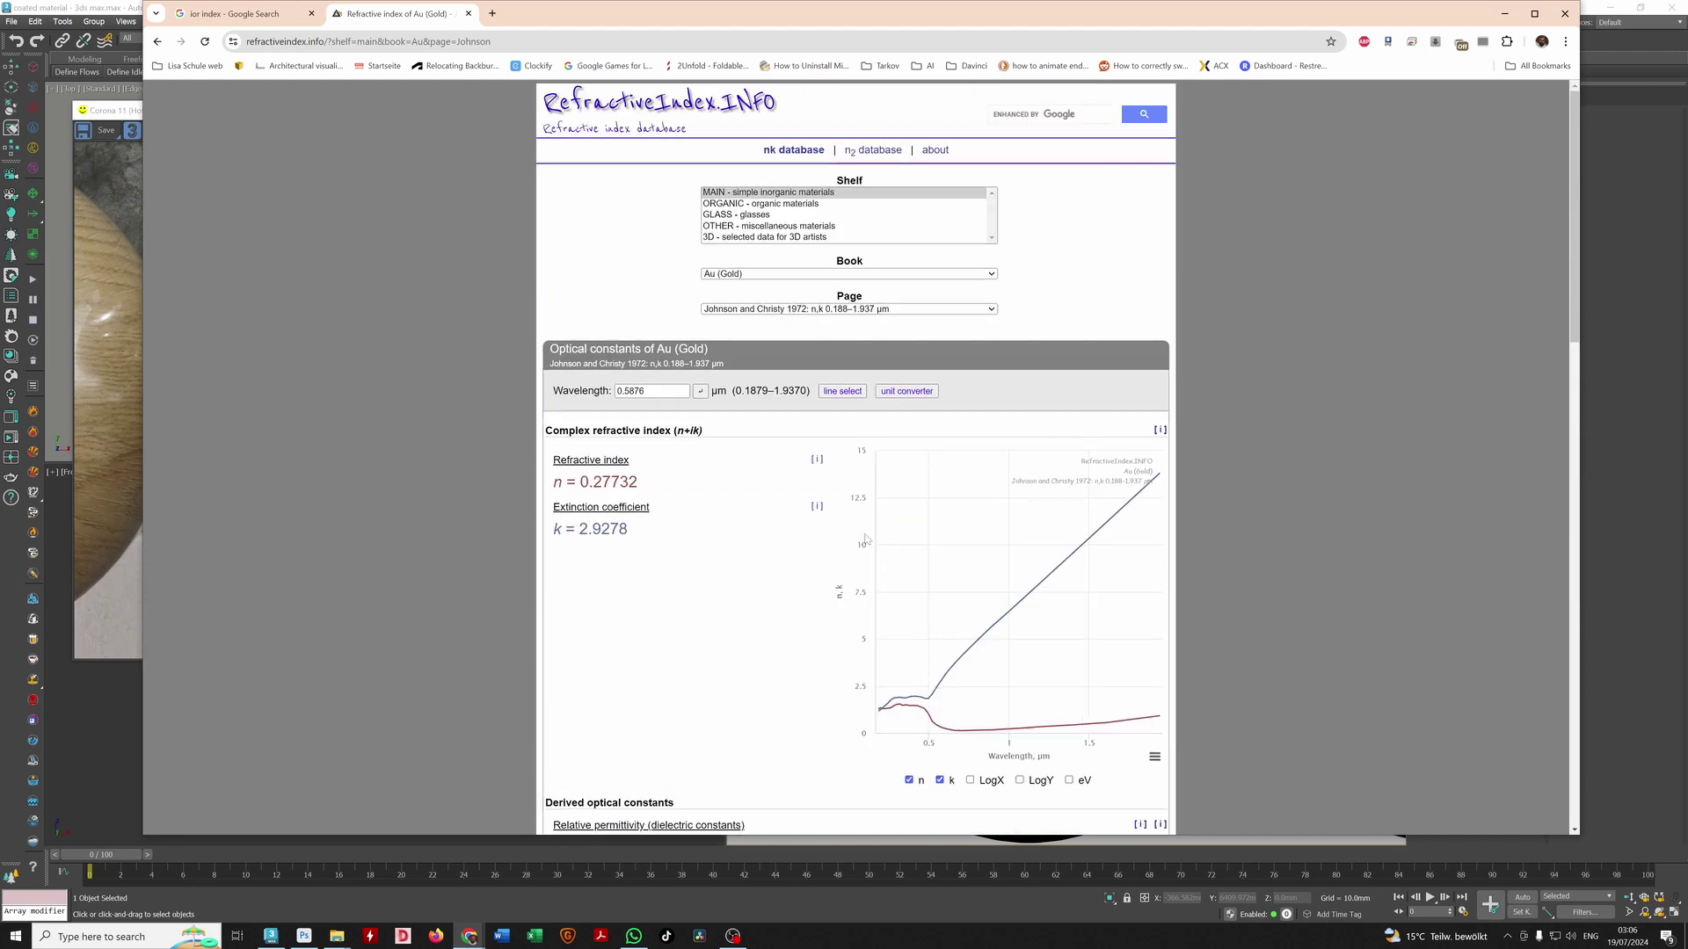
Step: Open the 2019 gold dataset for 25 °C (n,k 0.252–1.45 µm) and examine its refractive index and reflectance data
left_click(880, 311)
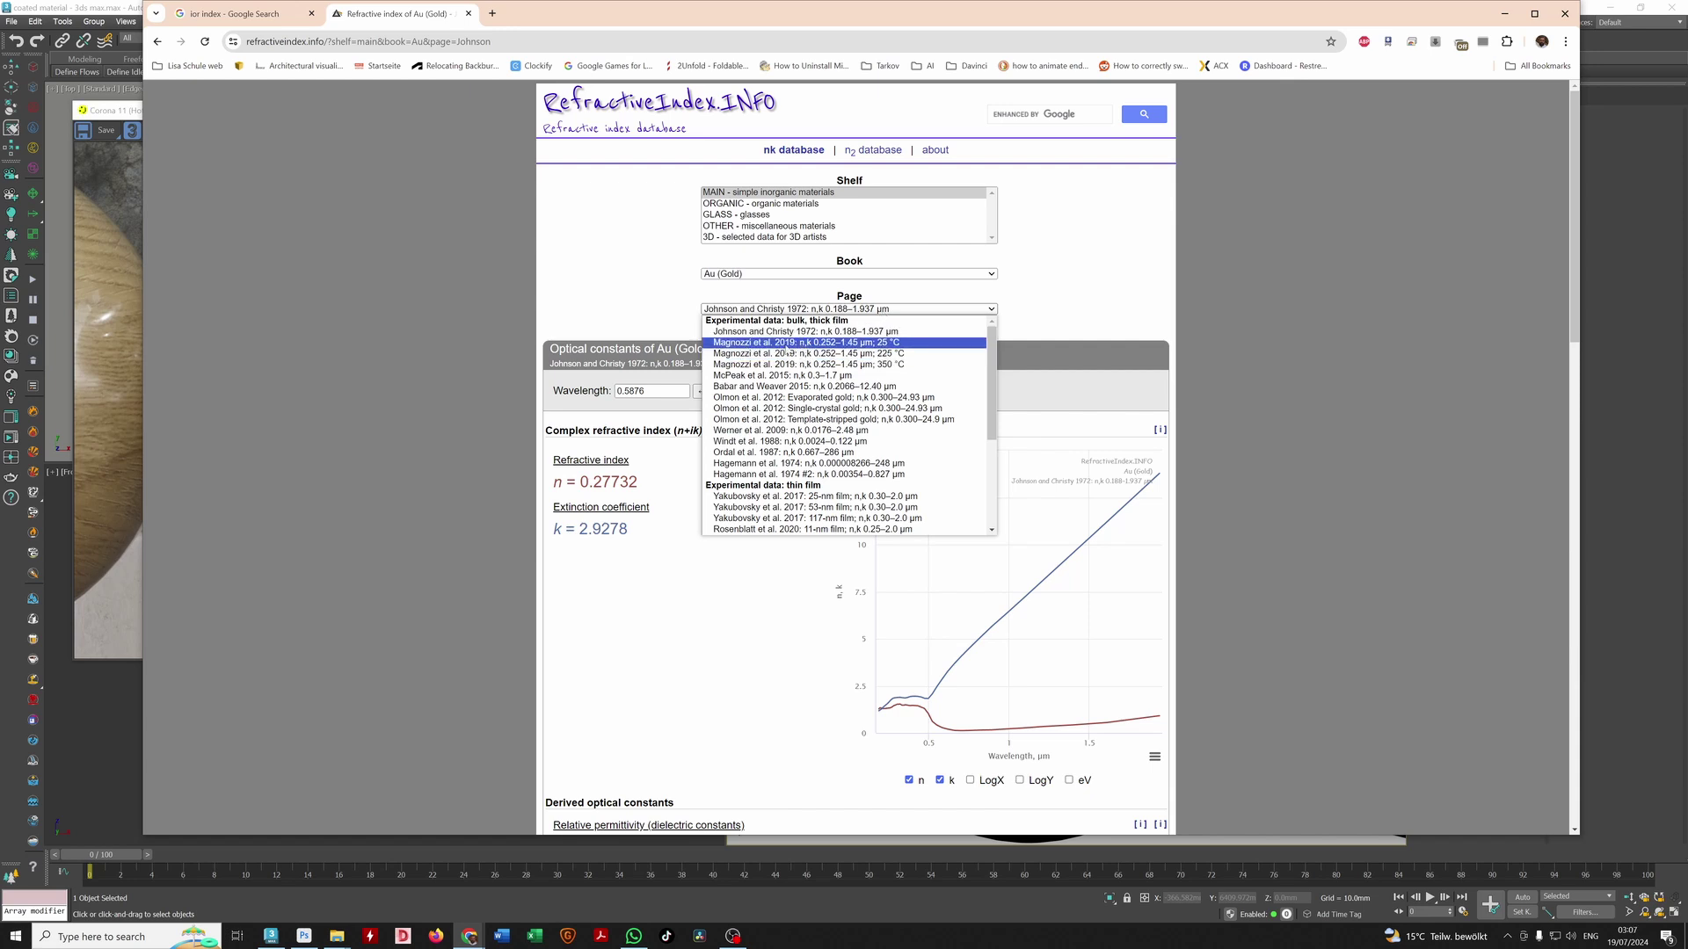
left_click(794, 344)
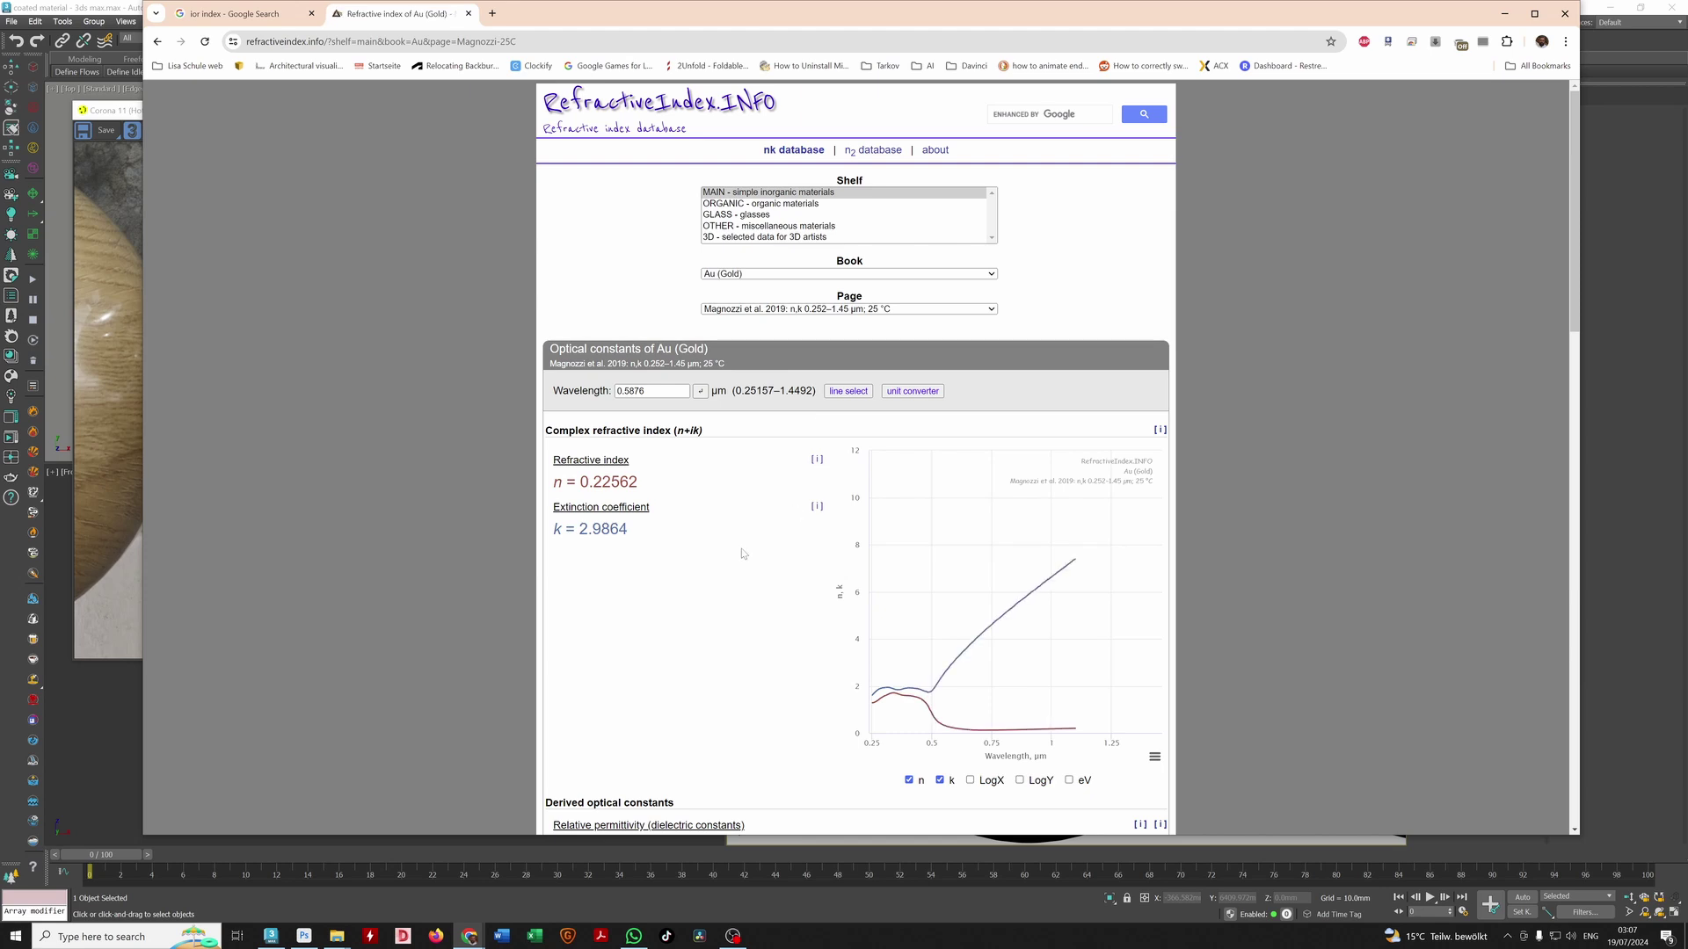
scroll(743, 553, "down", 15)
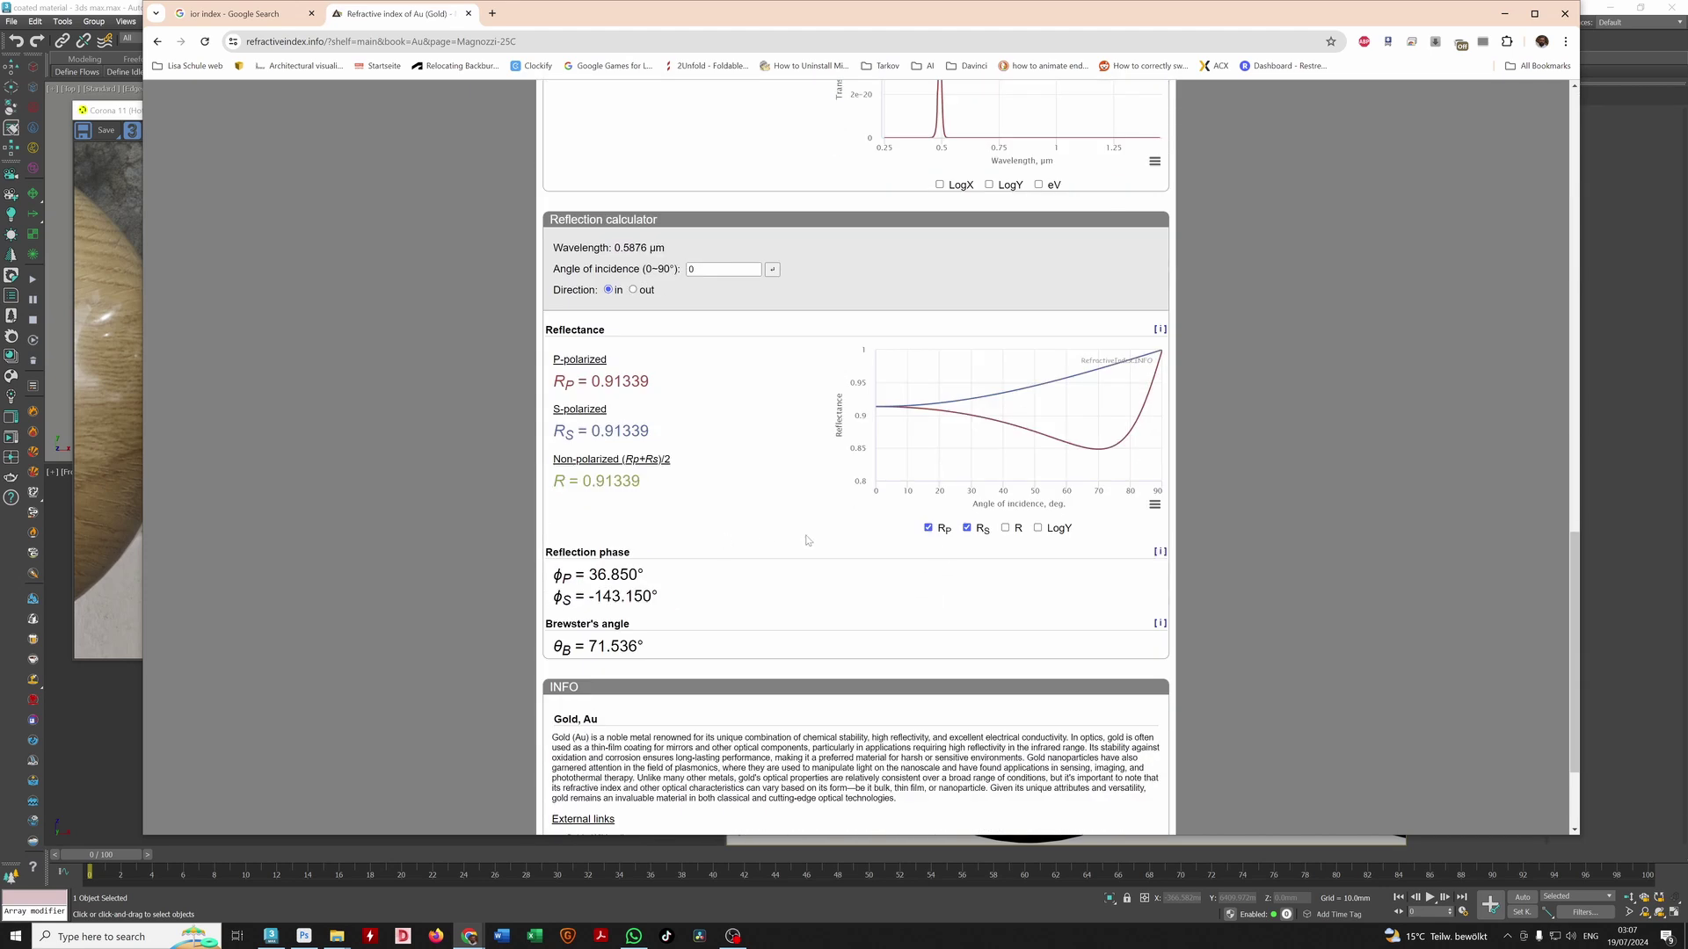
scroll(888, 409, "up", 12)
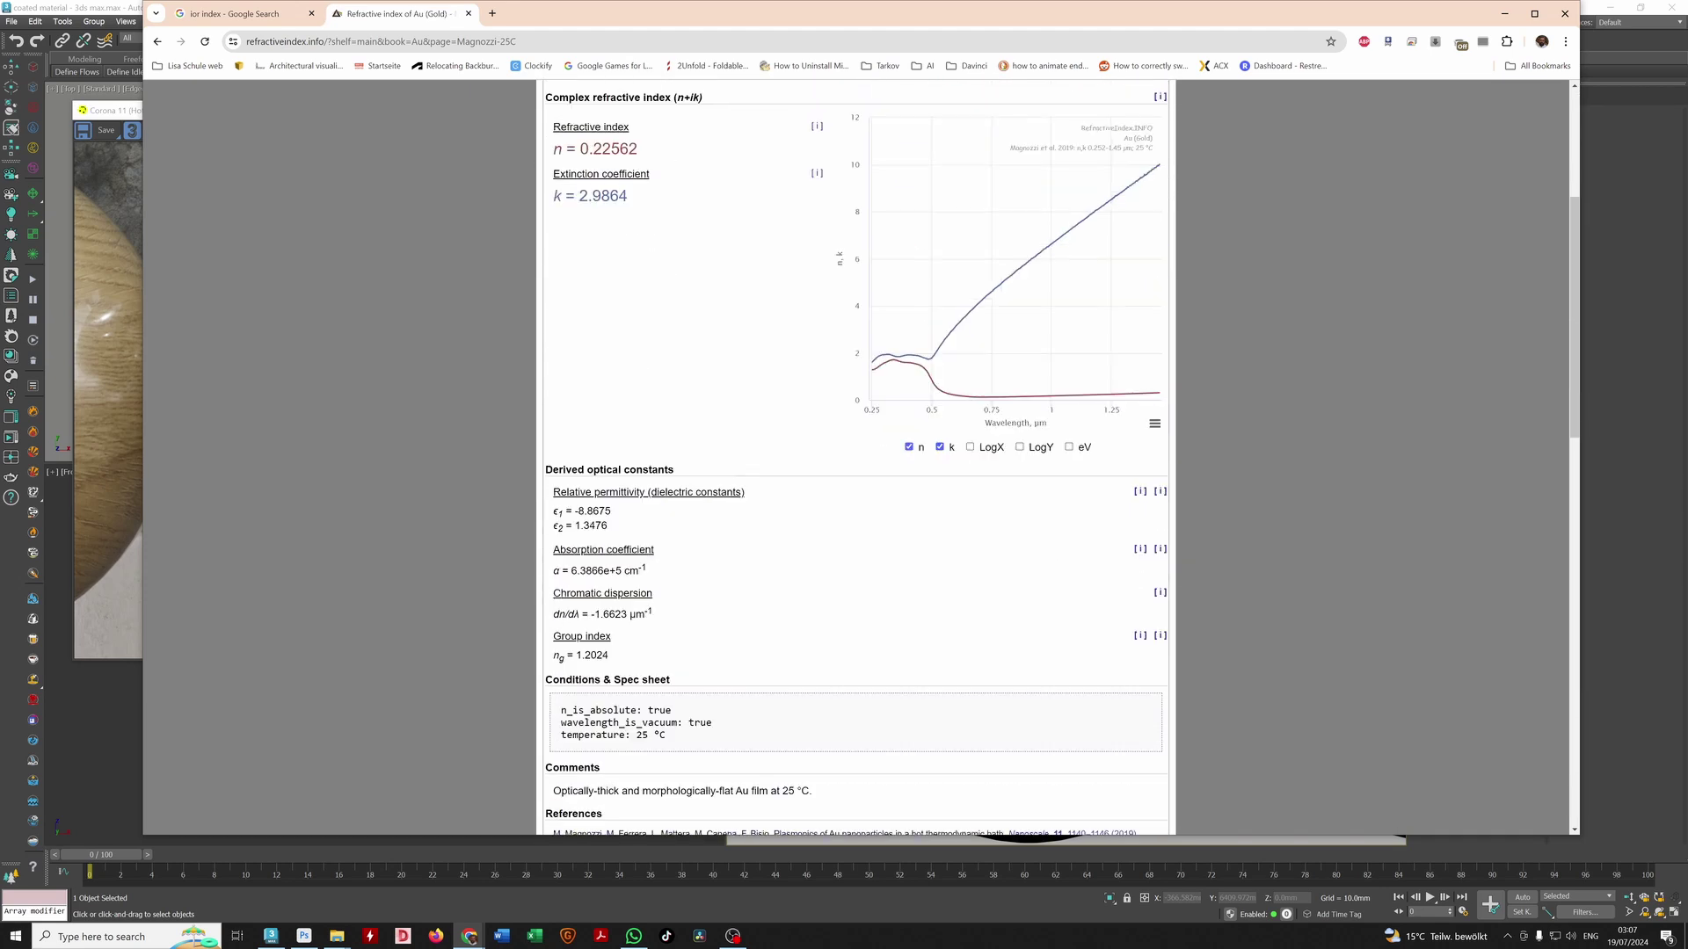
scroll(791, 479, "up", 4)
Step: Open the 2012 evaporated gold dataset (n,k 0.300–24.93 µm) and examine its optical constants and reflectance data
left_click(798, 309)
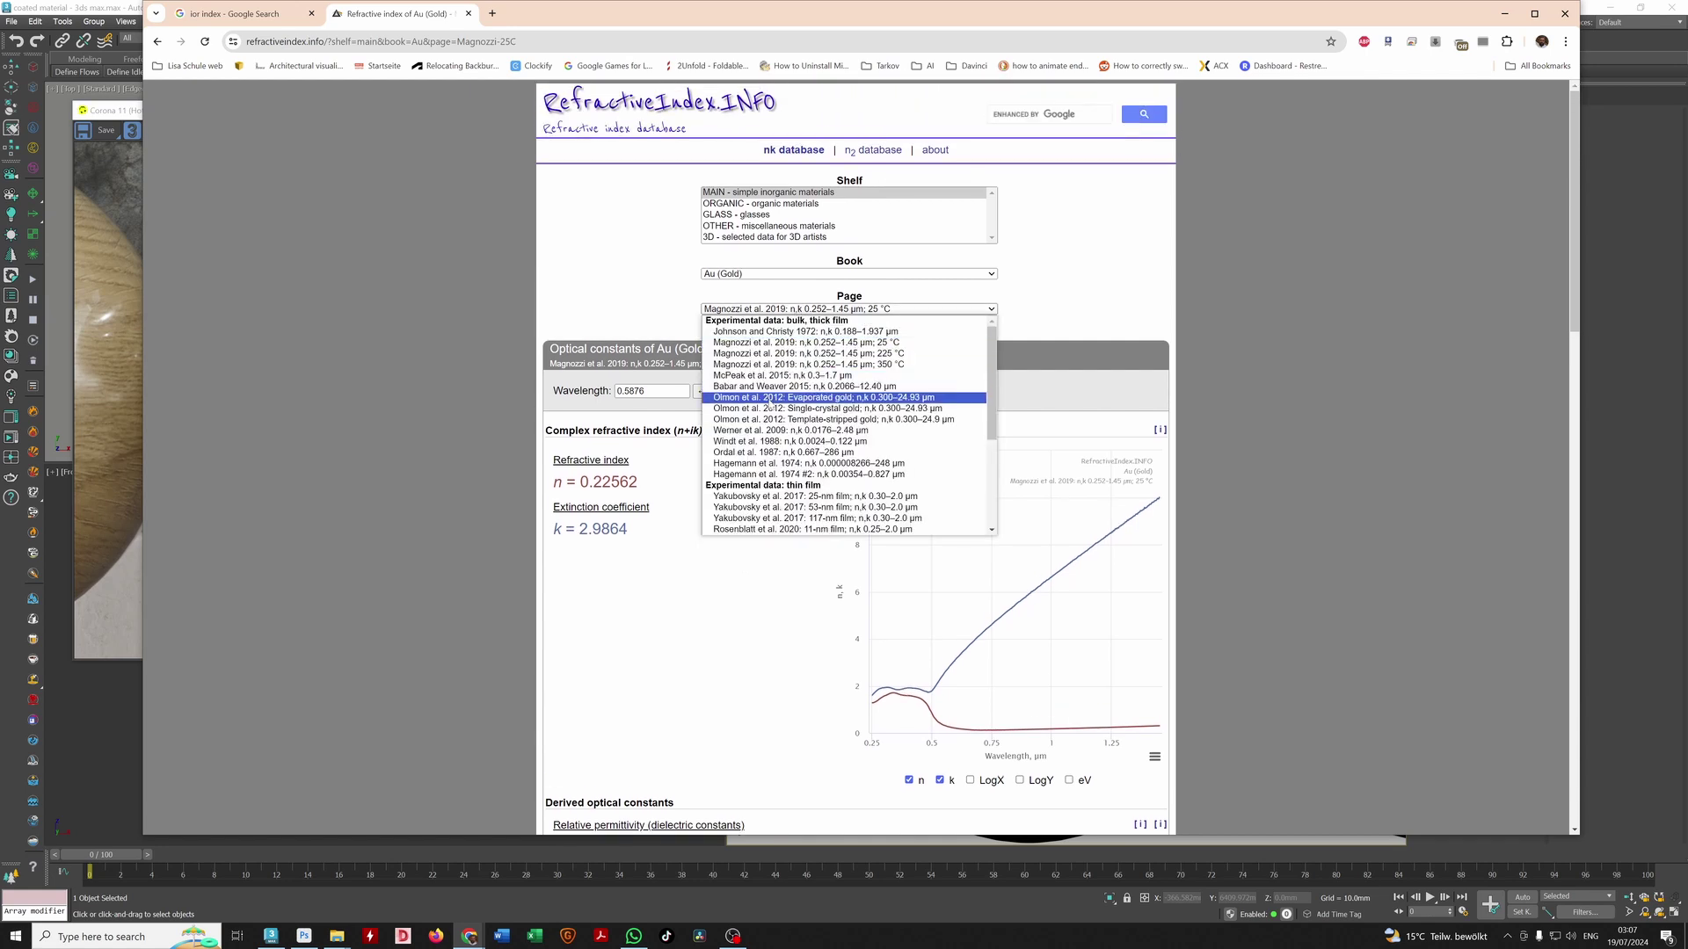
left_click(770, 400)
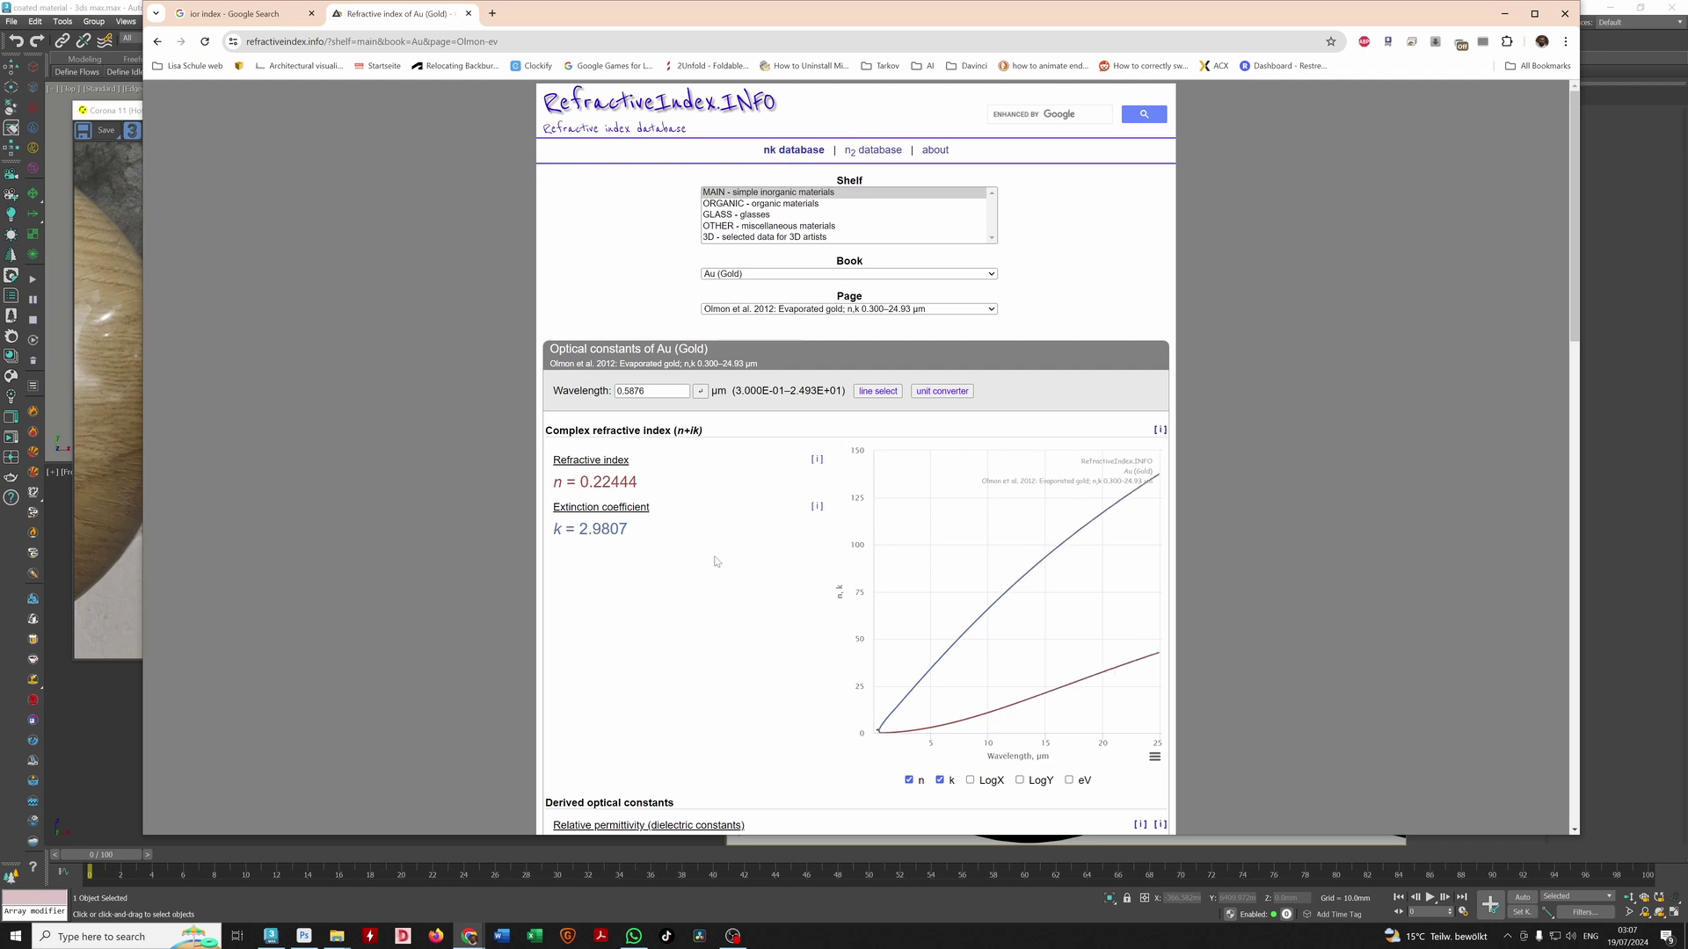
scroll(879, 528, "down", 1)
scroll(710, 572, "down", 12)
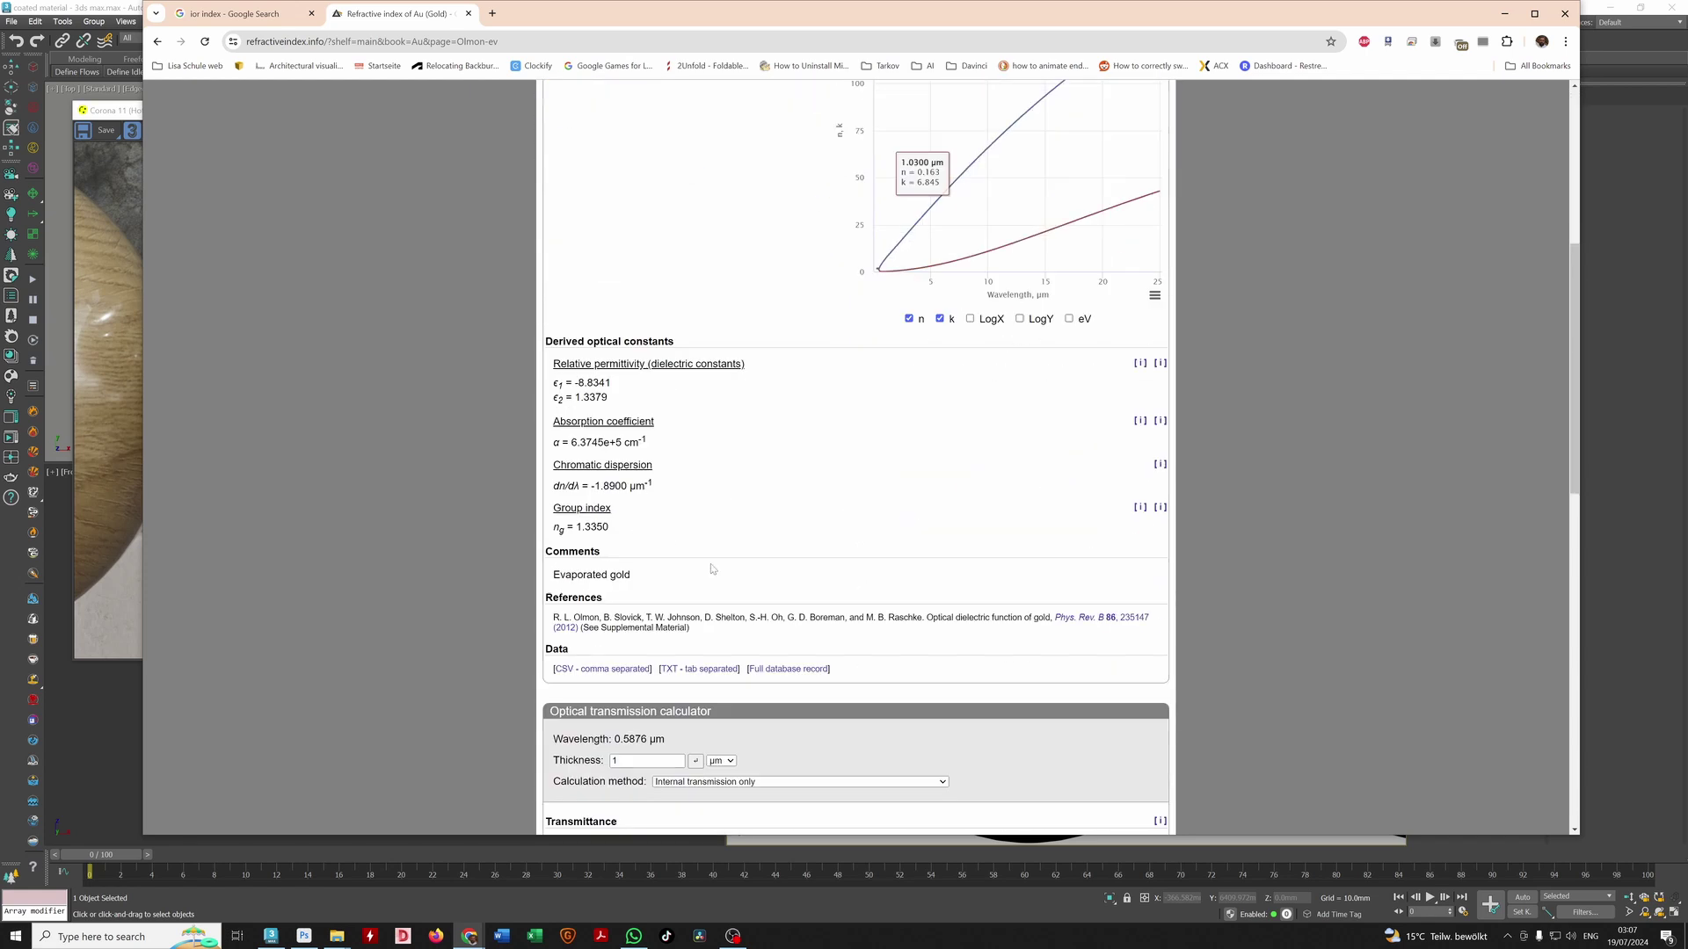
scroll(711, 571, "down", 3)
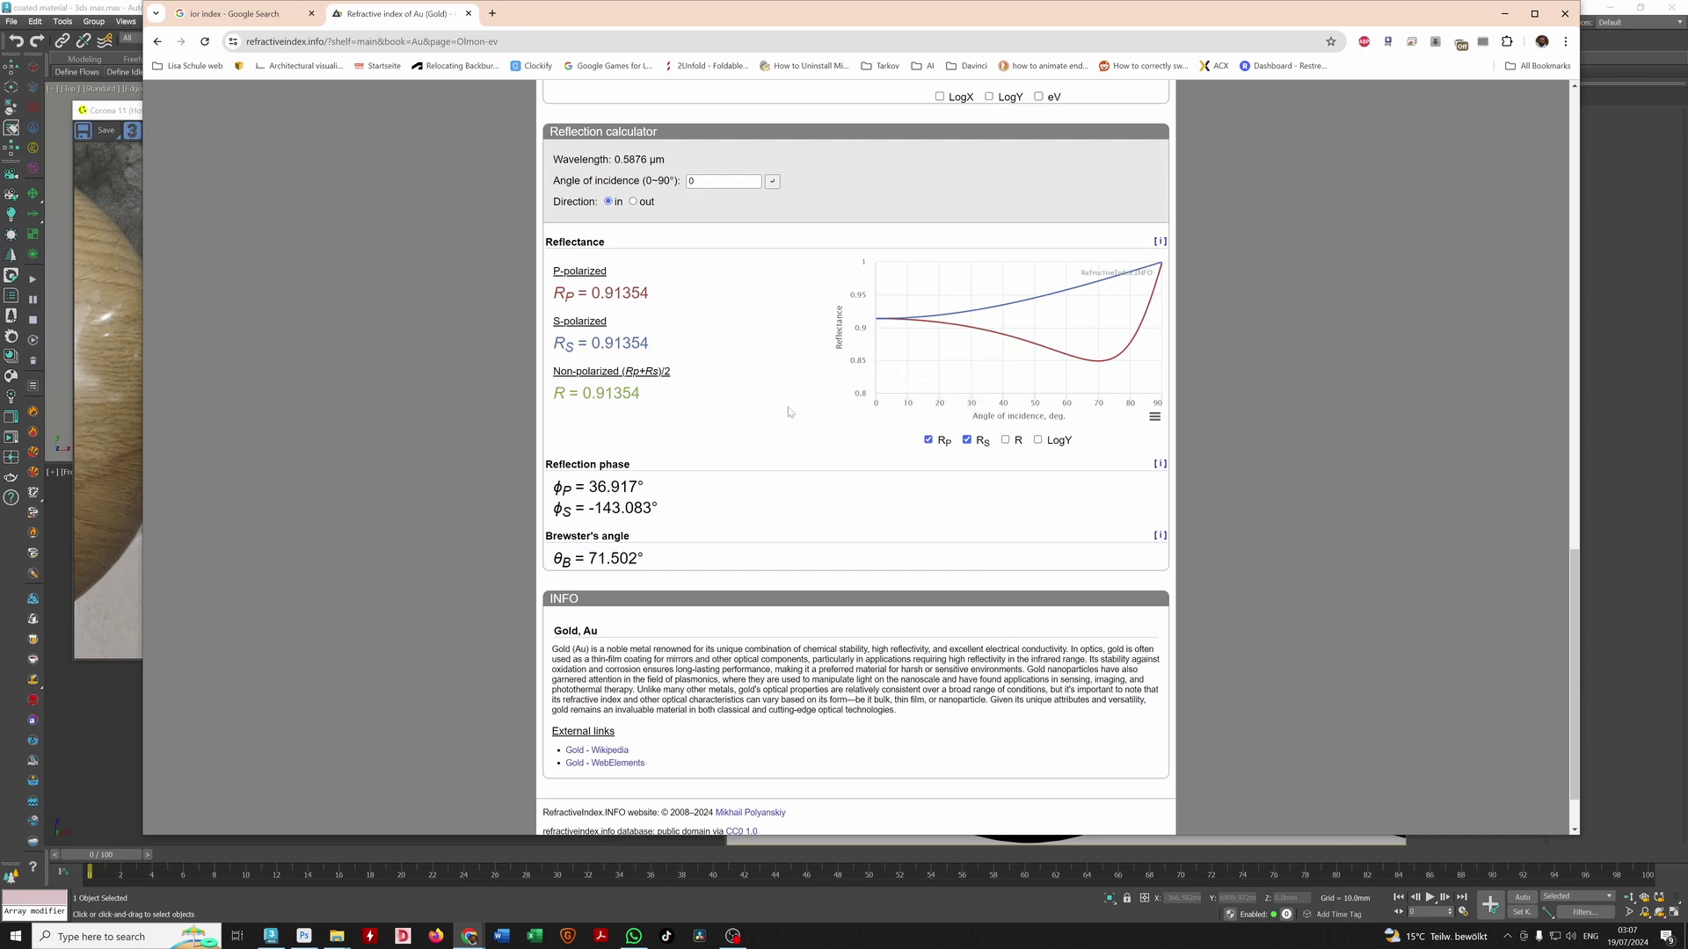
scroll(789, 406, "down", 1)
scroll(779, 387, "up", 9)
scroll(778, 408, "up", 8)
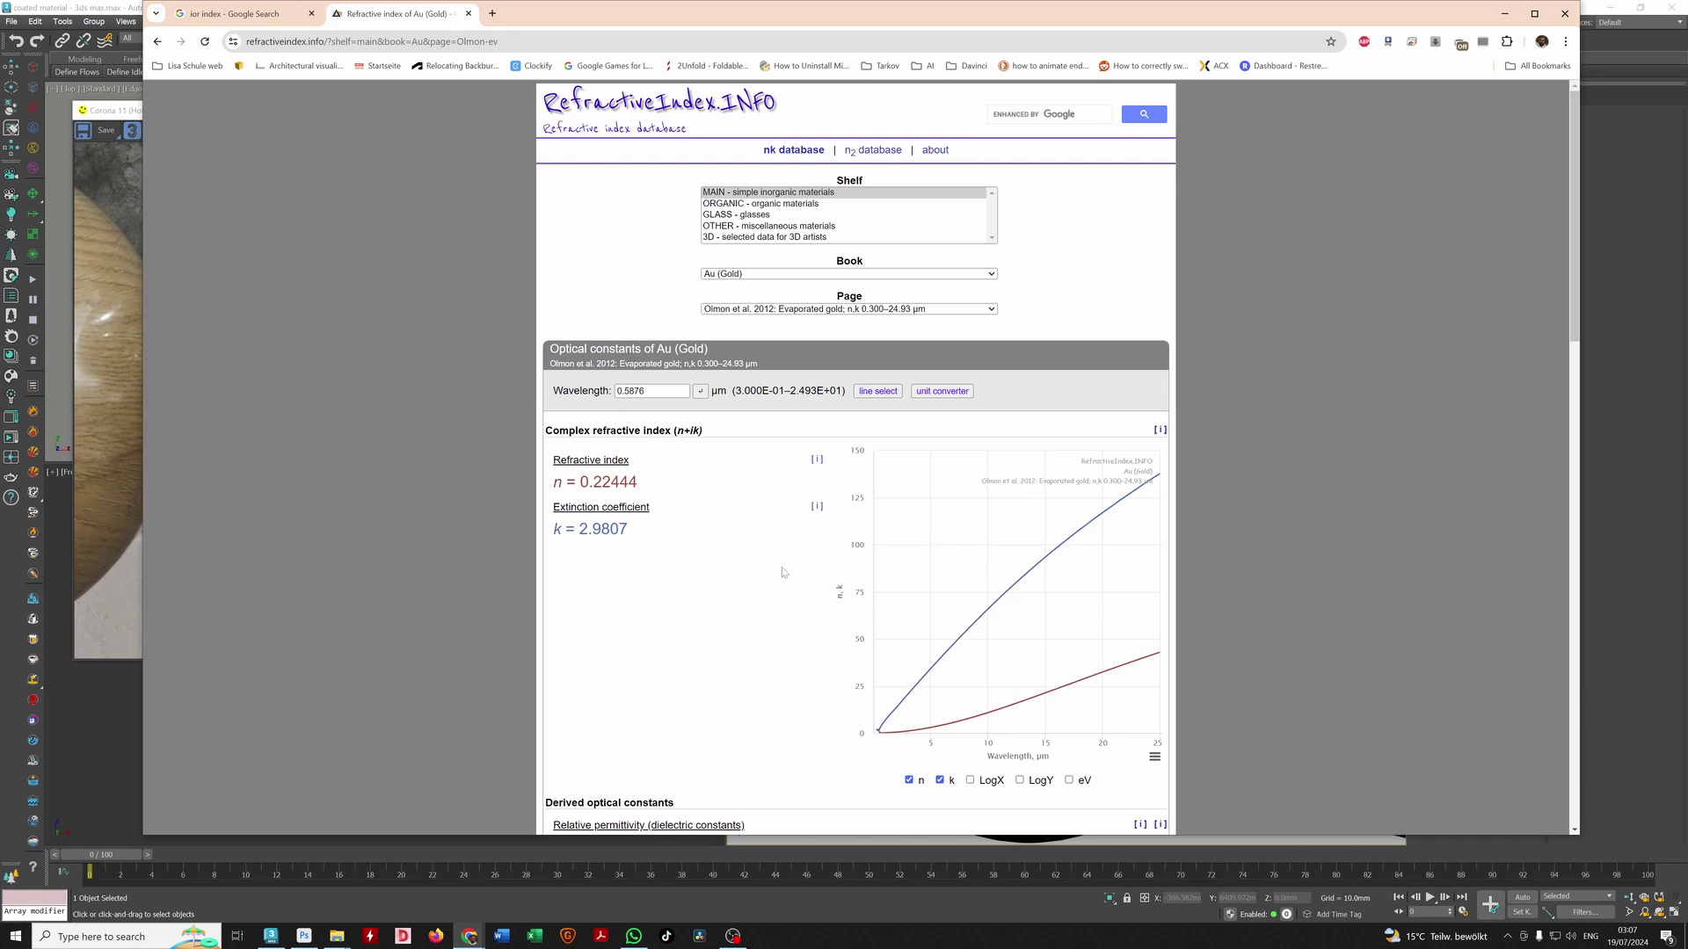
Step: Compare the 2009 gold dataset (n,k 0.0176–2.48 µm) with the 2017 117-nm film dataset
left_click(805, 310)
left_click(784, 433)
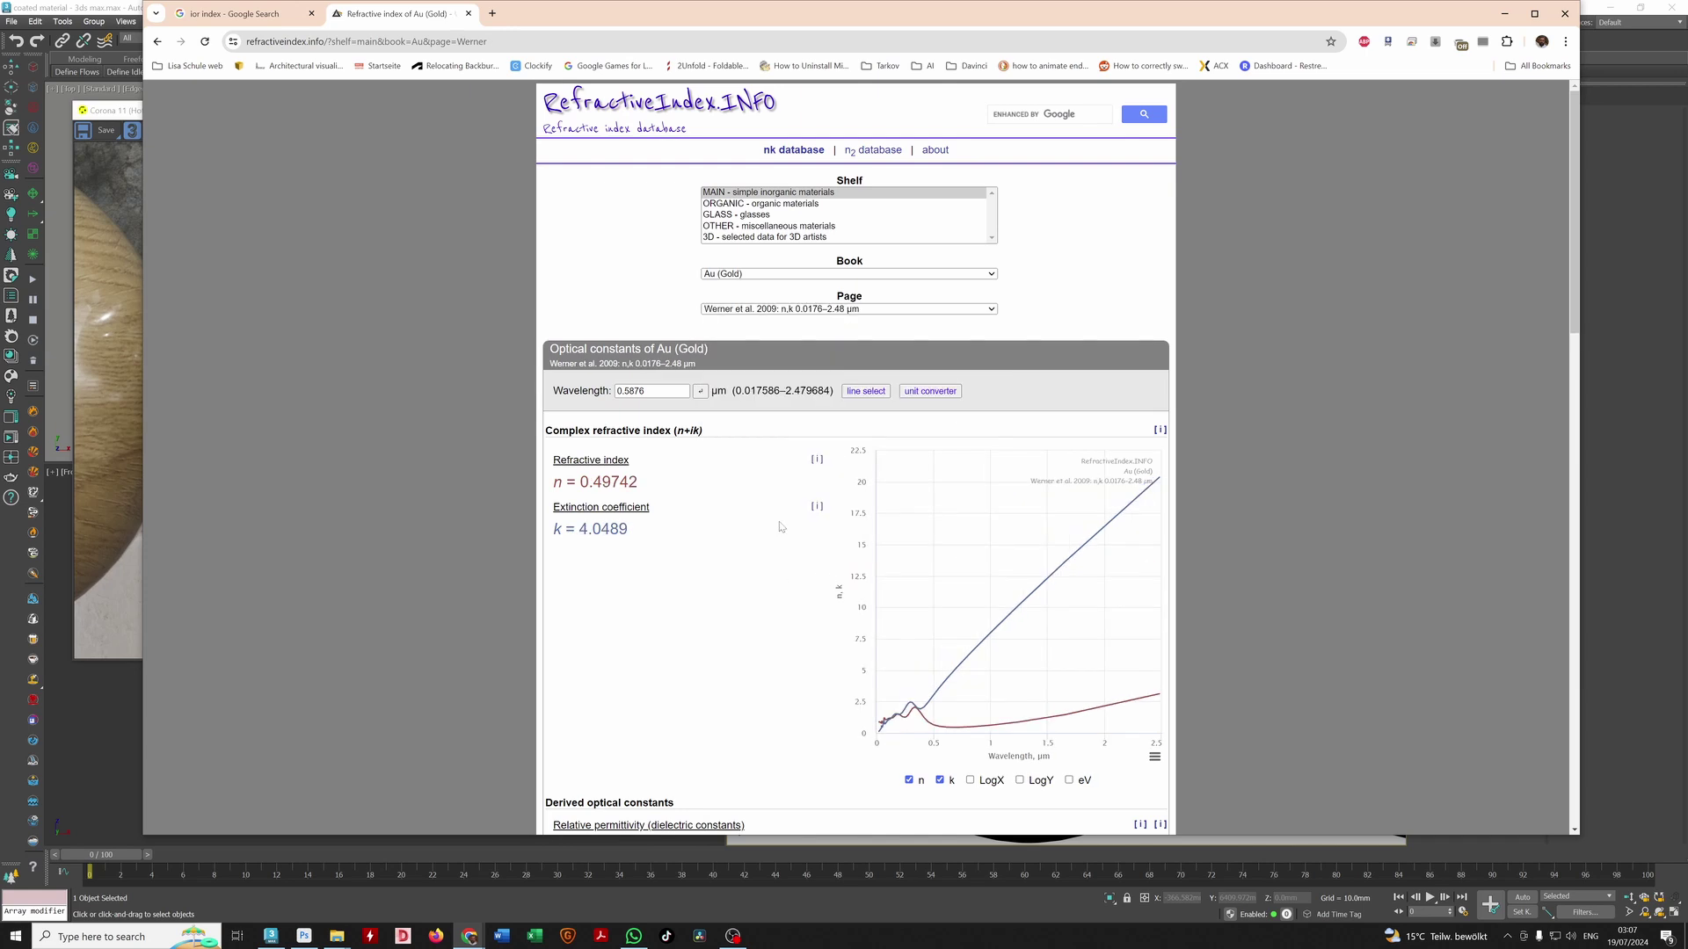
left_click(807, 310)
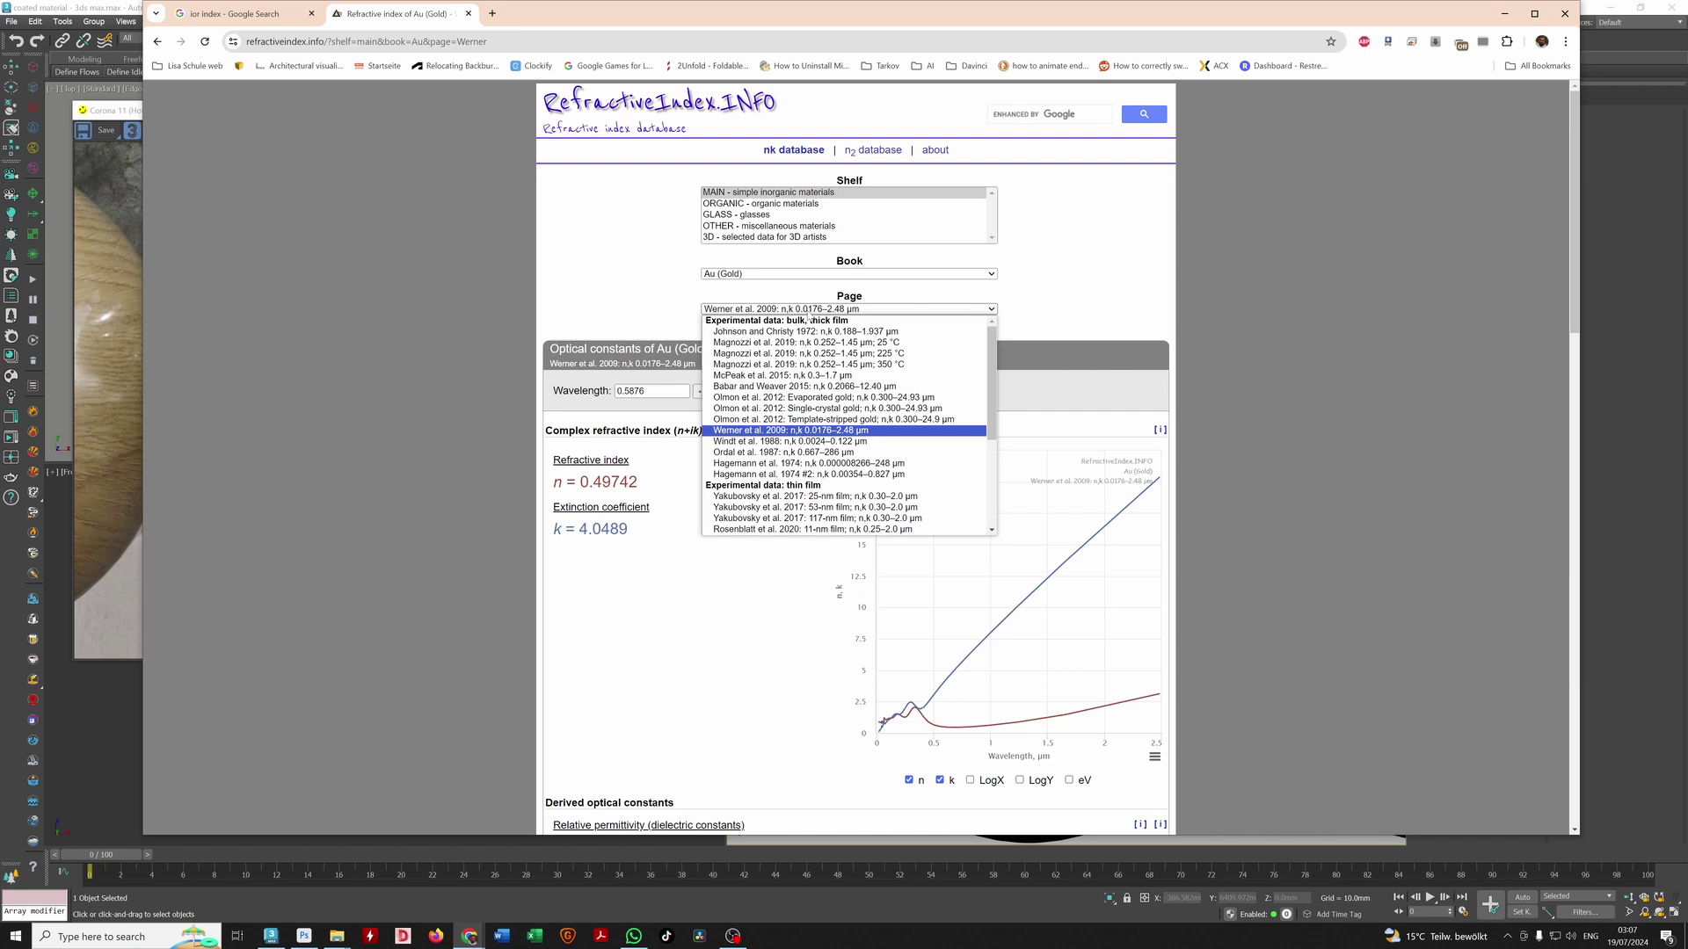
left_click(794, 520)
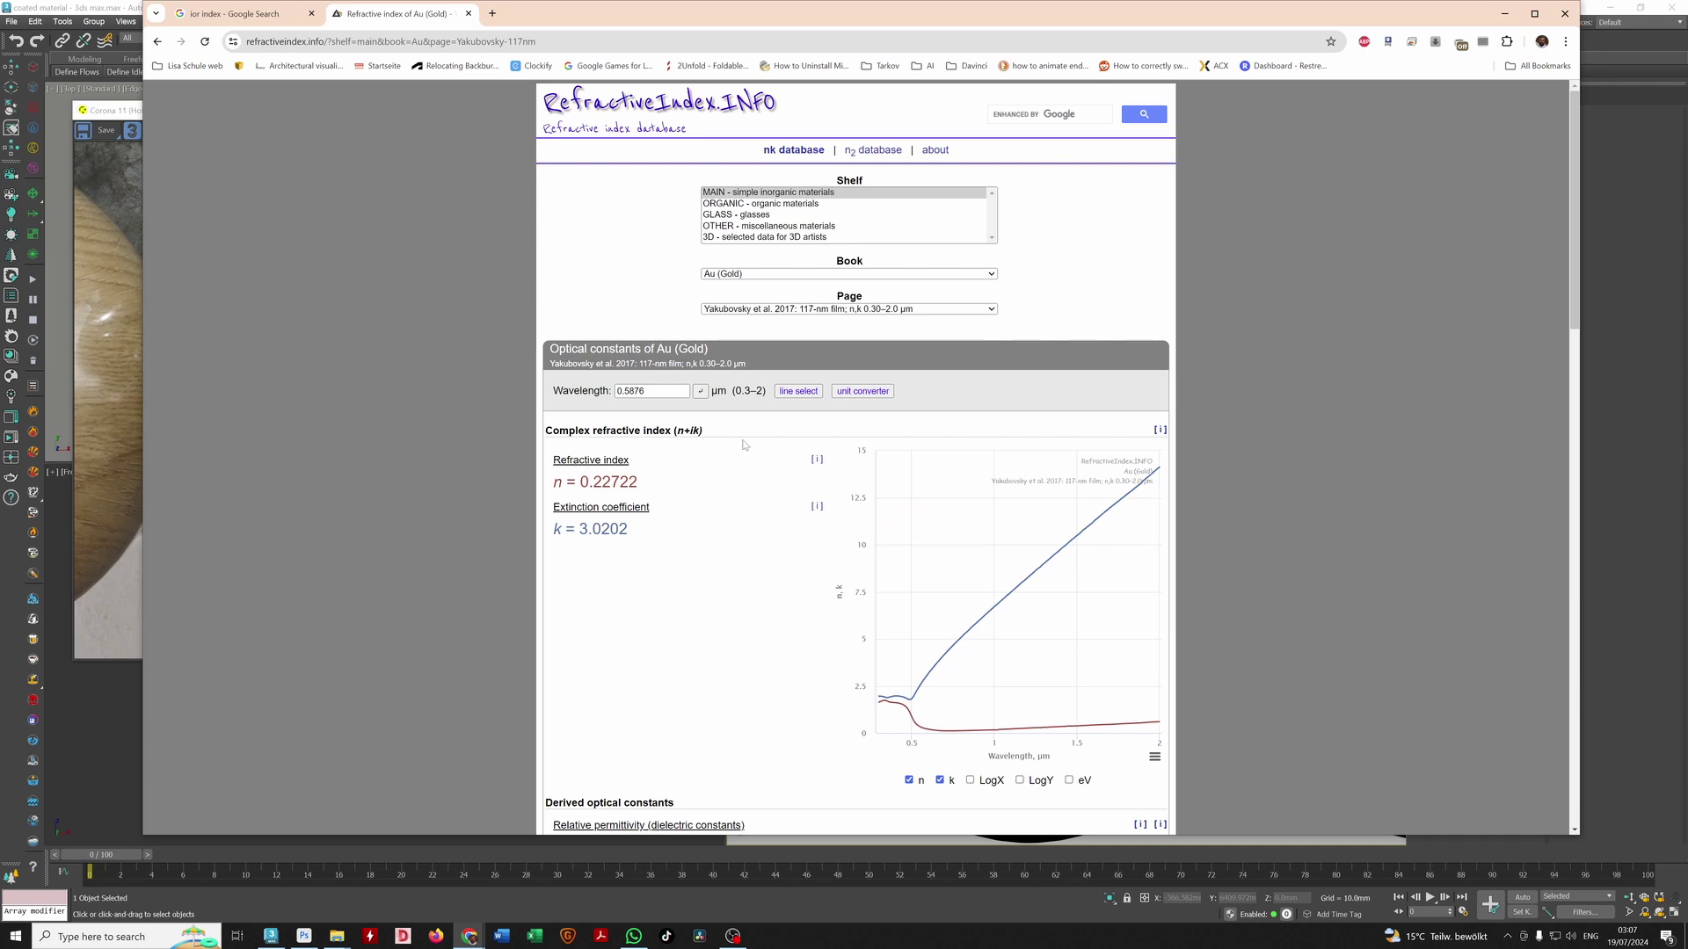
scroll(753, 514, "down", 6)
scroll(753, 517, "down", 8)
key("Home")
Step: Close the RefractiveIndex.INFO page and the Chrome window to return to the metal material in 3ds Max
left_click(469, 13)
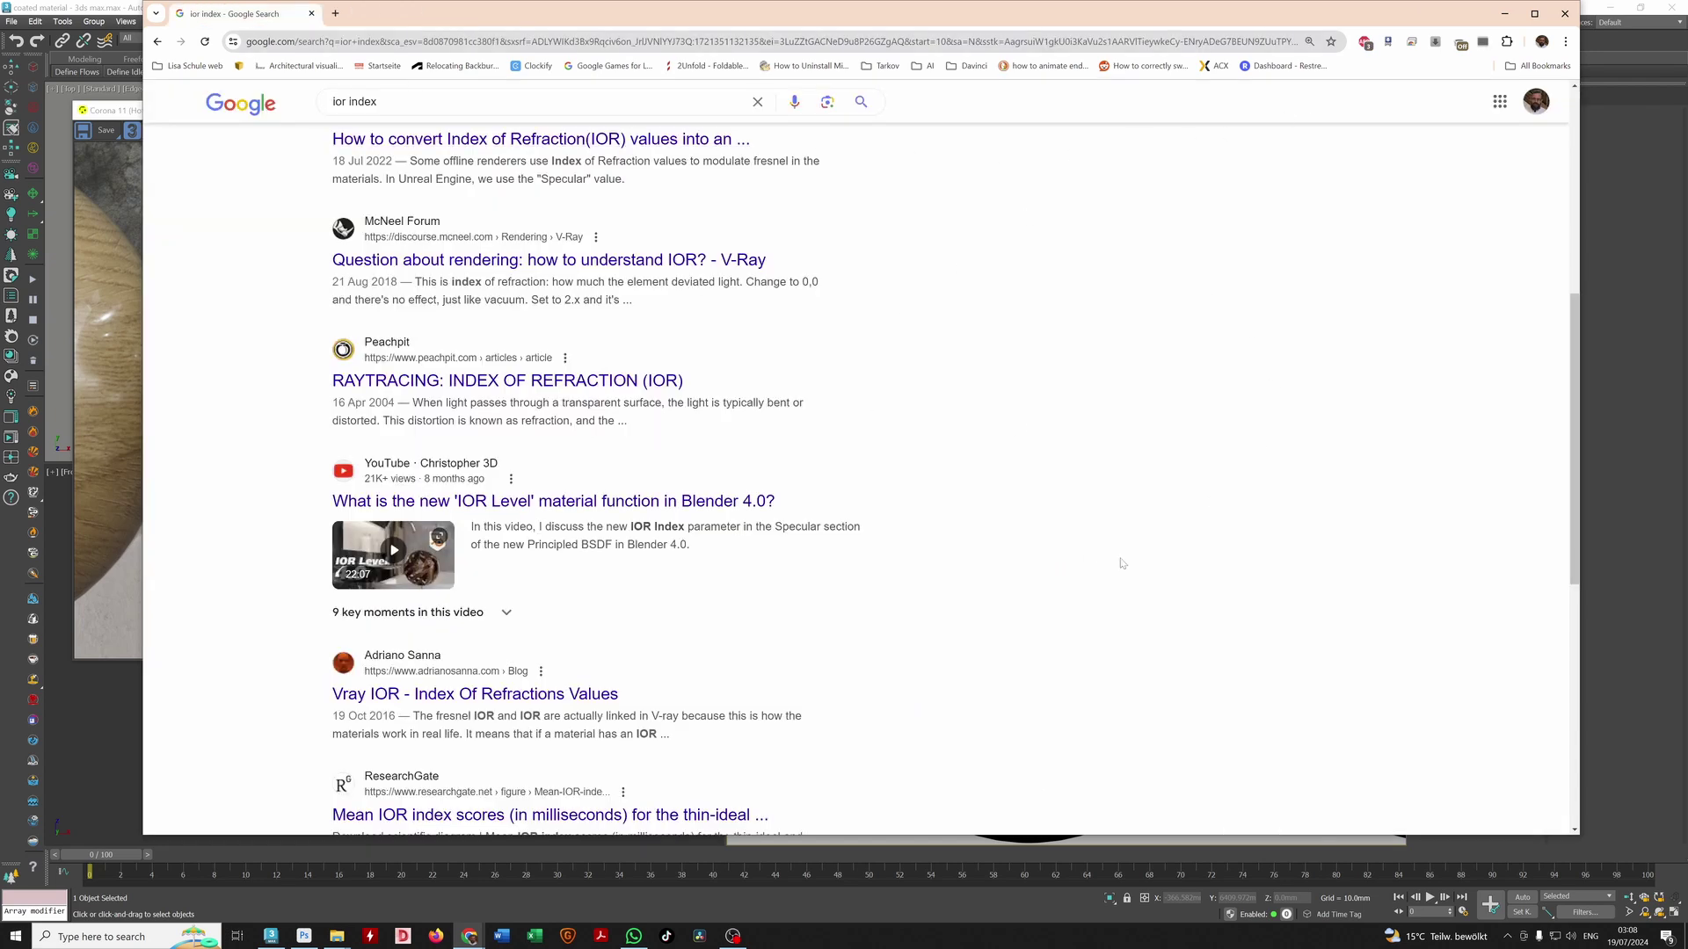
left_click(1565, 13)
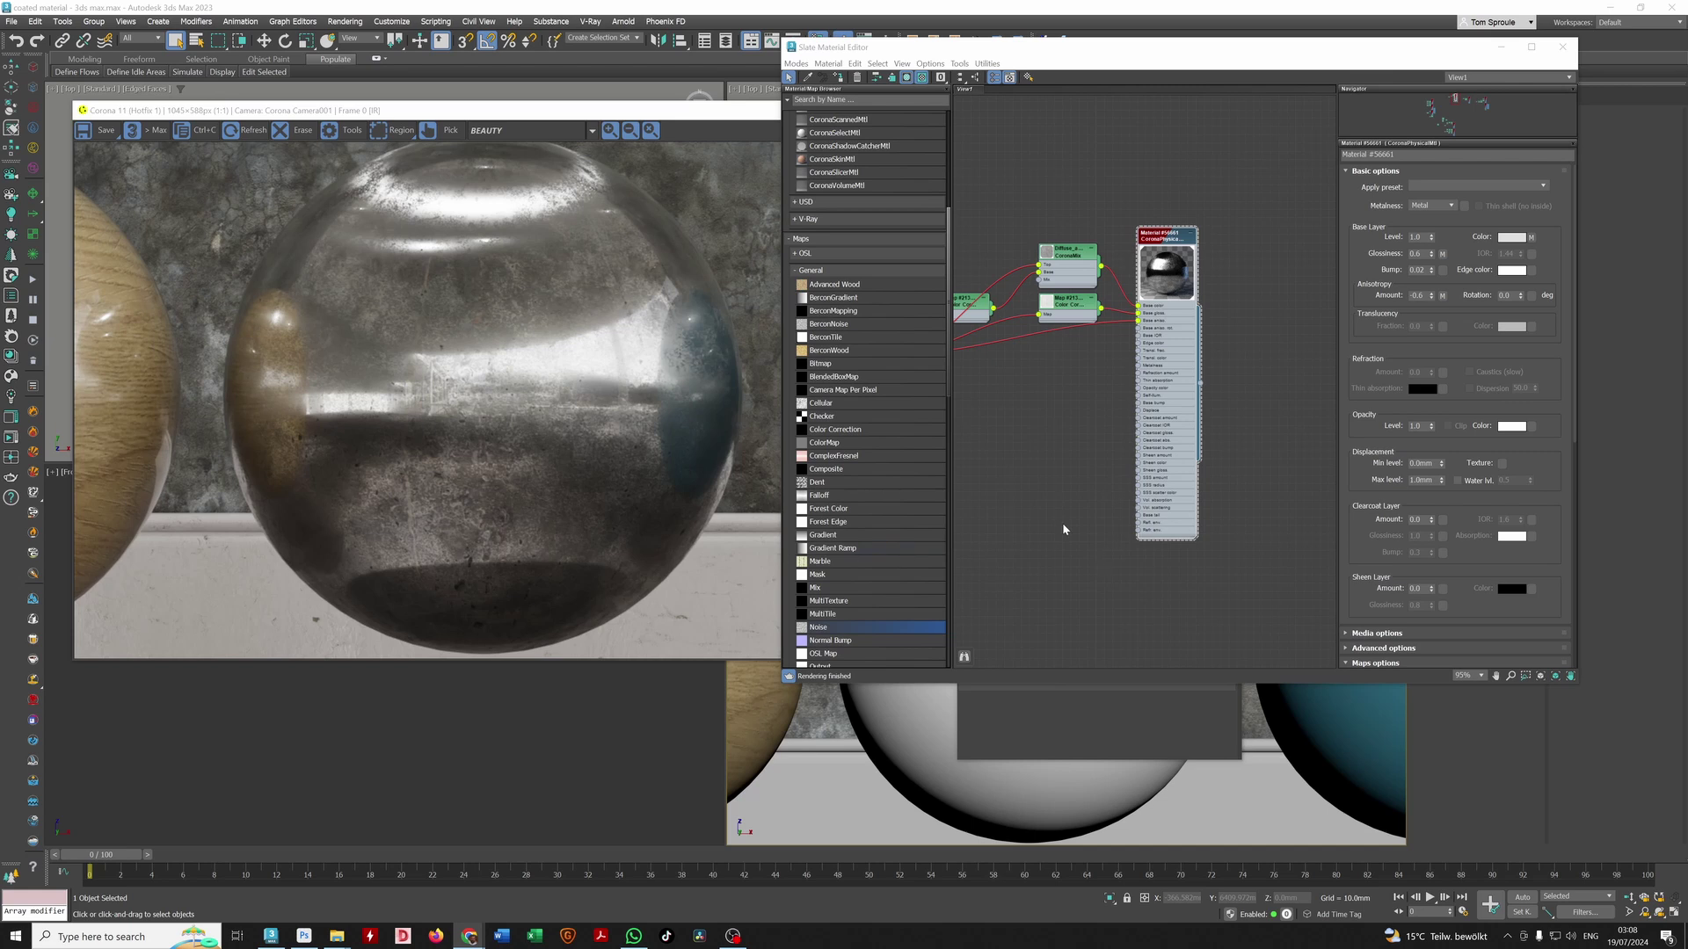
Step: Widen the Slate Material Editor and frame the metal material with its connected map nodes
middle_click_drag(1033, 404, 1142, 405)
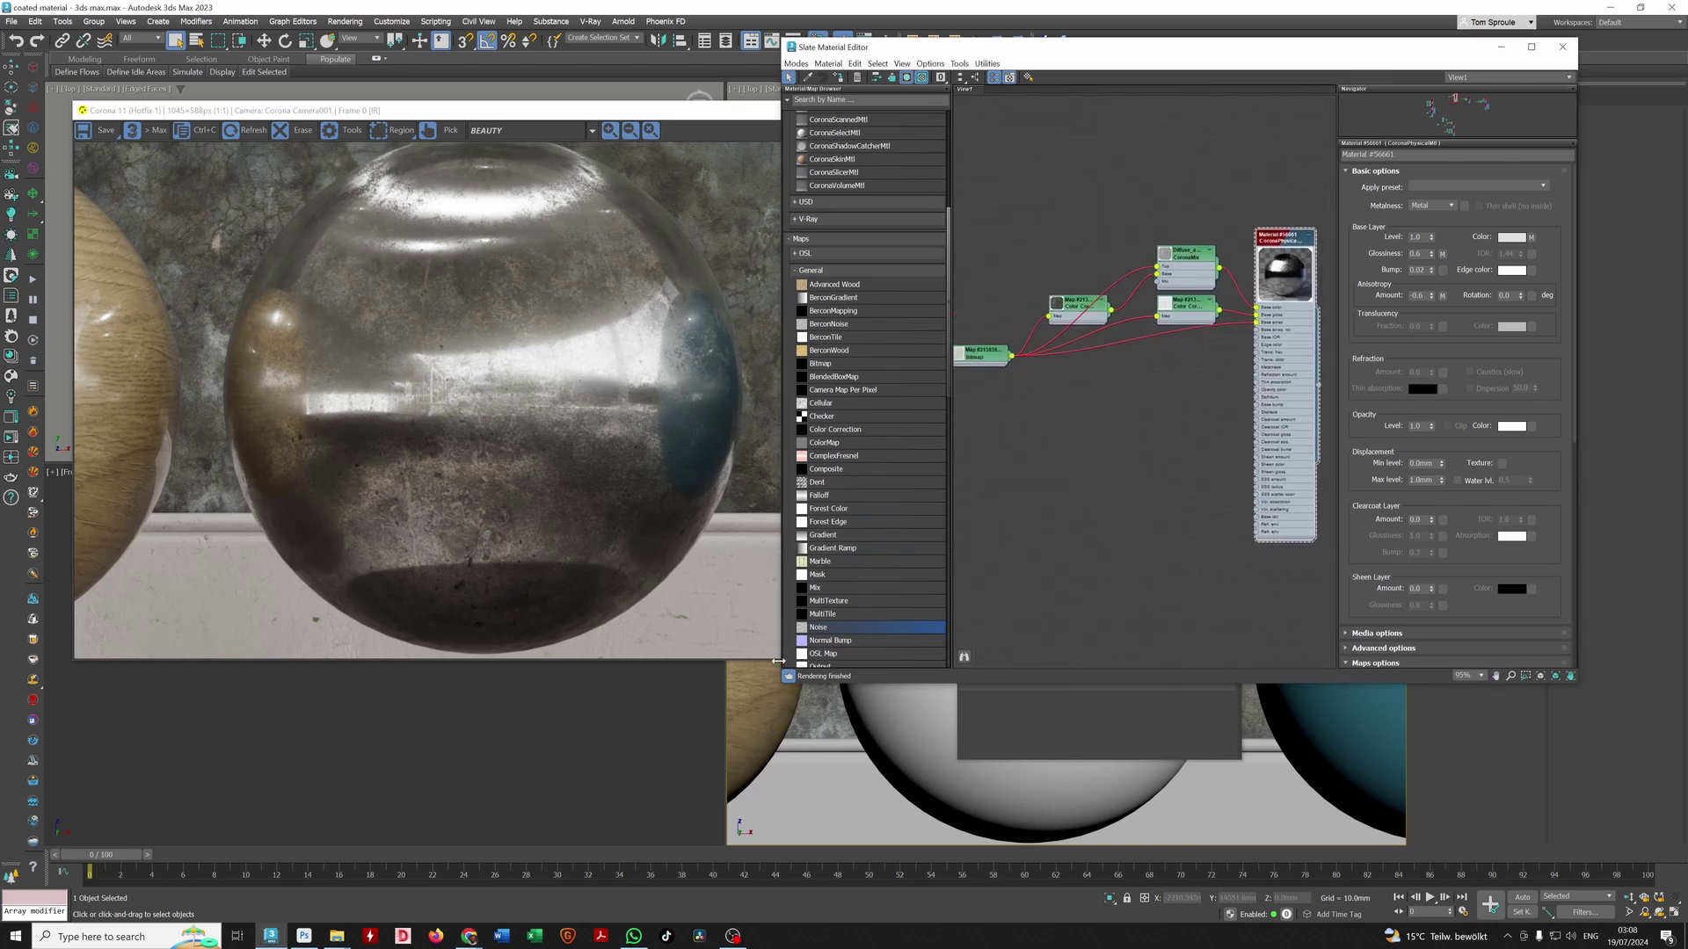
left_click_drag(740, 661, 735, 661)
middle_click_drag(952, 427, 1005, 430)
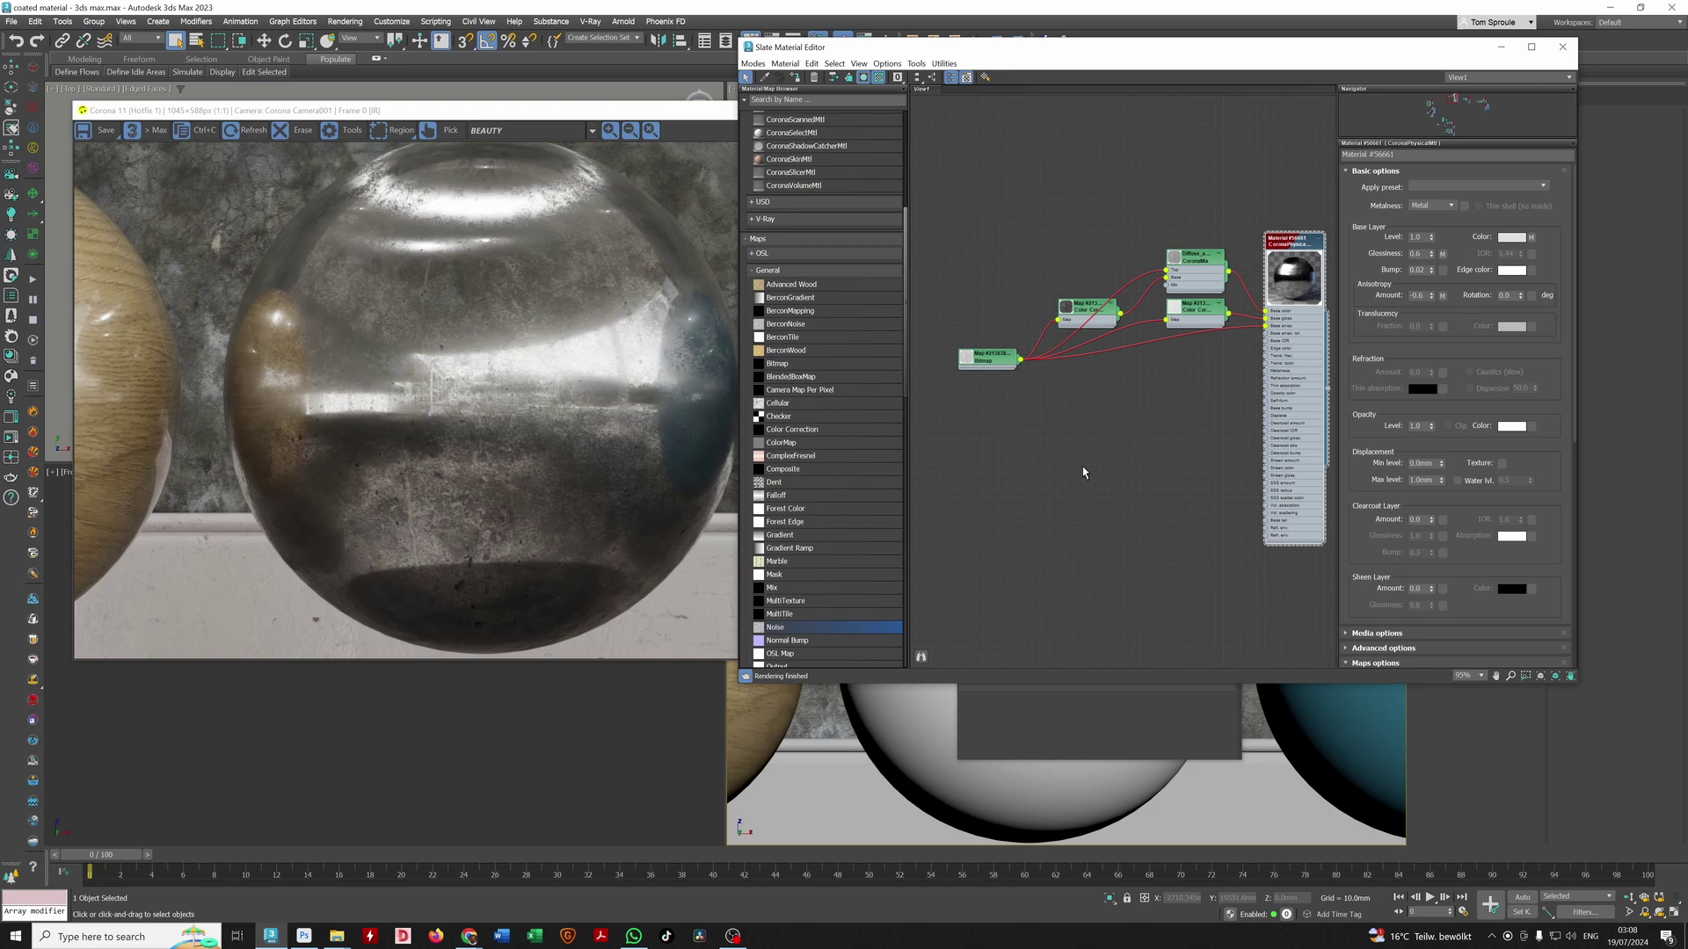
middle_click_drag(1189, 365, 1149, 347)
left_click_drag(1250, 339, 1259, 339)
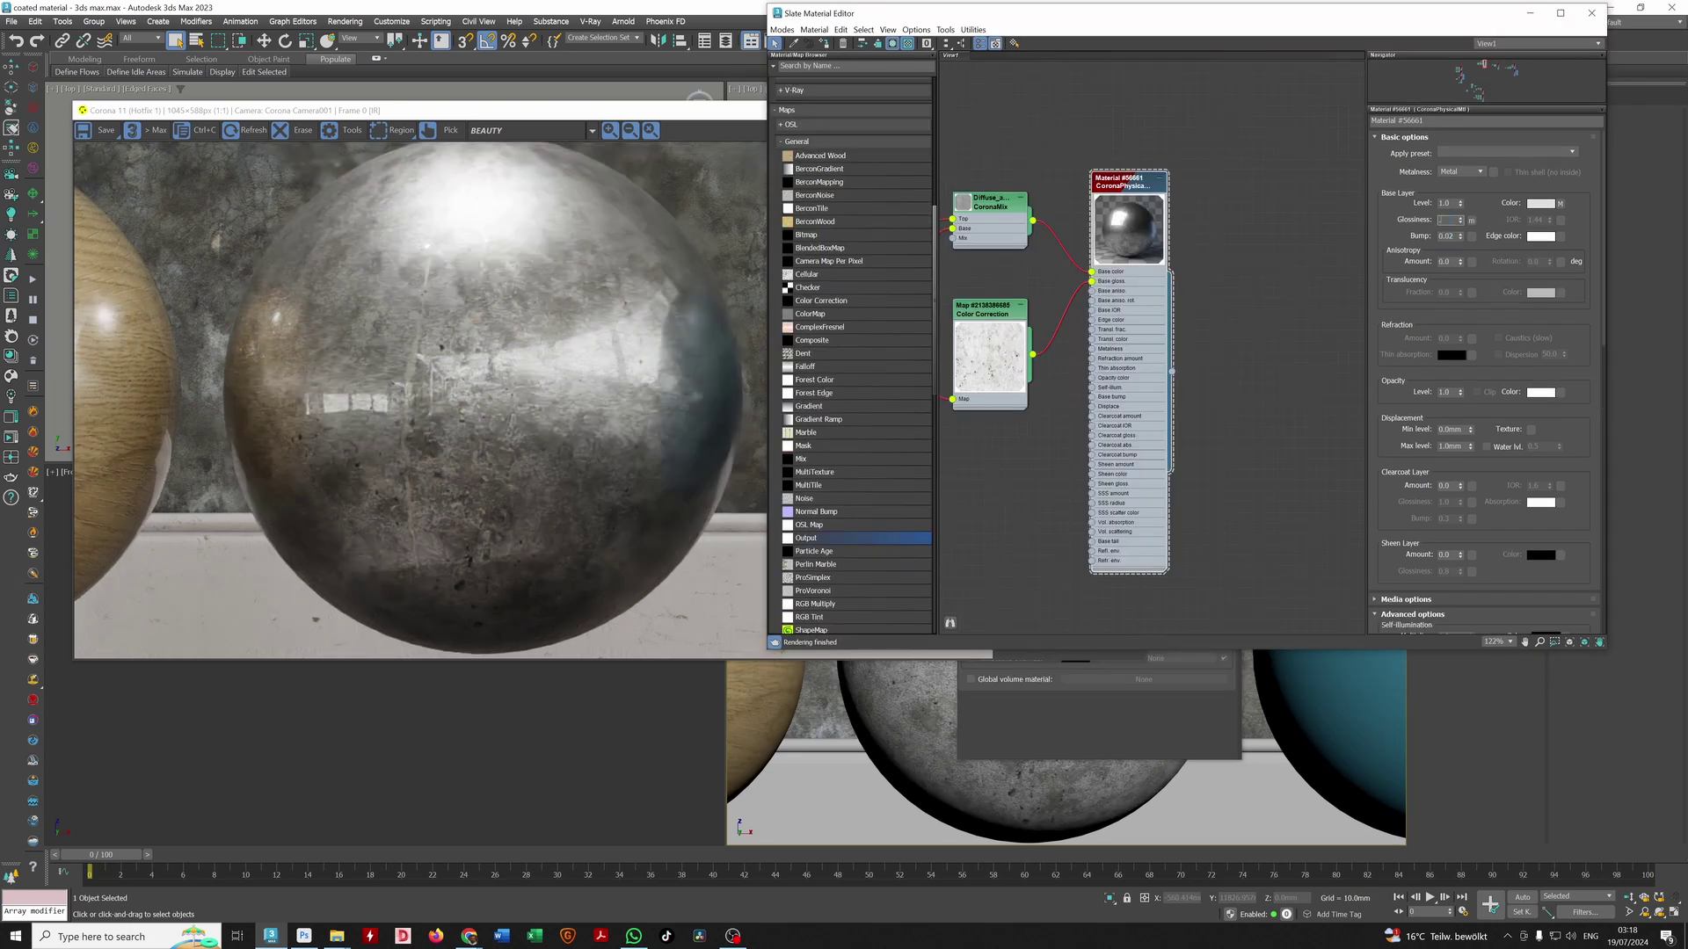
Step: Set the metal material's base glossiness to 0.7 and its advanced base tail to 0
left_click_drag(1475, 173, 1473, 163)
scroll(1470, 254, "down", 4)
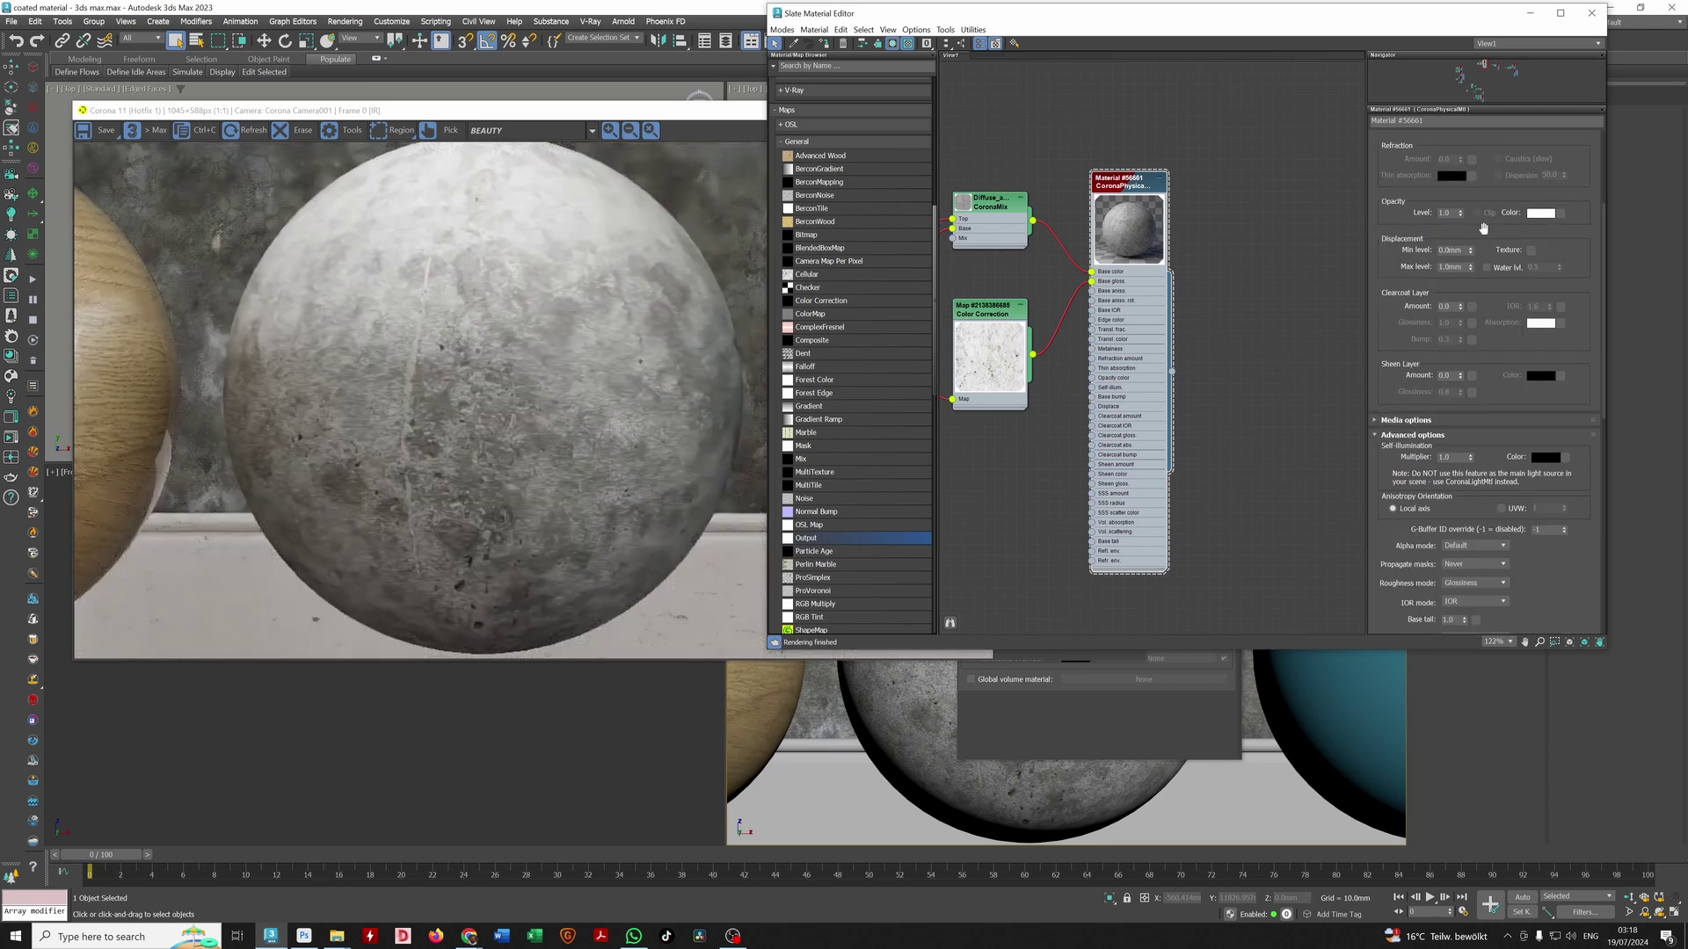
scroll(1486, 231, "up", 3)
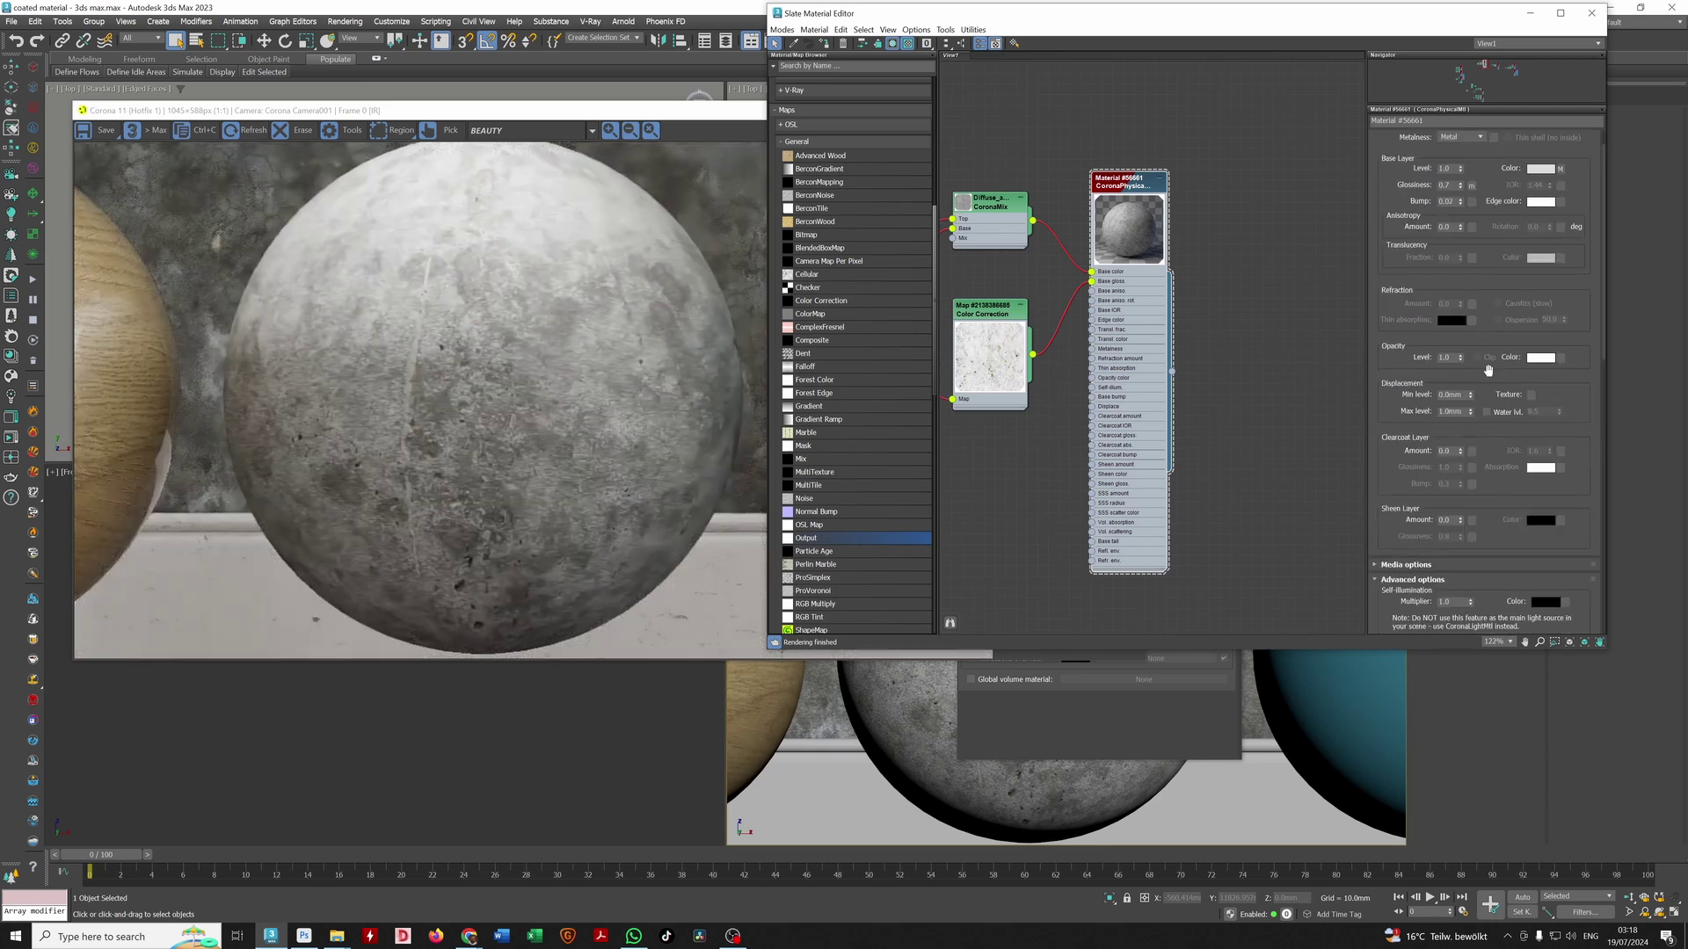
scroll(1484, 370, "down", 3)
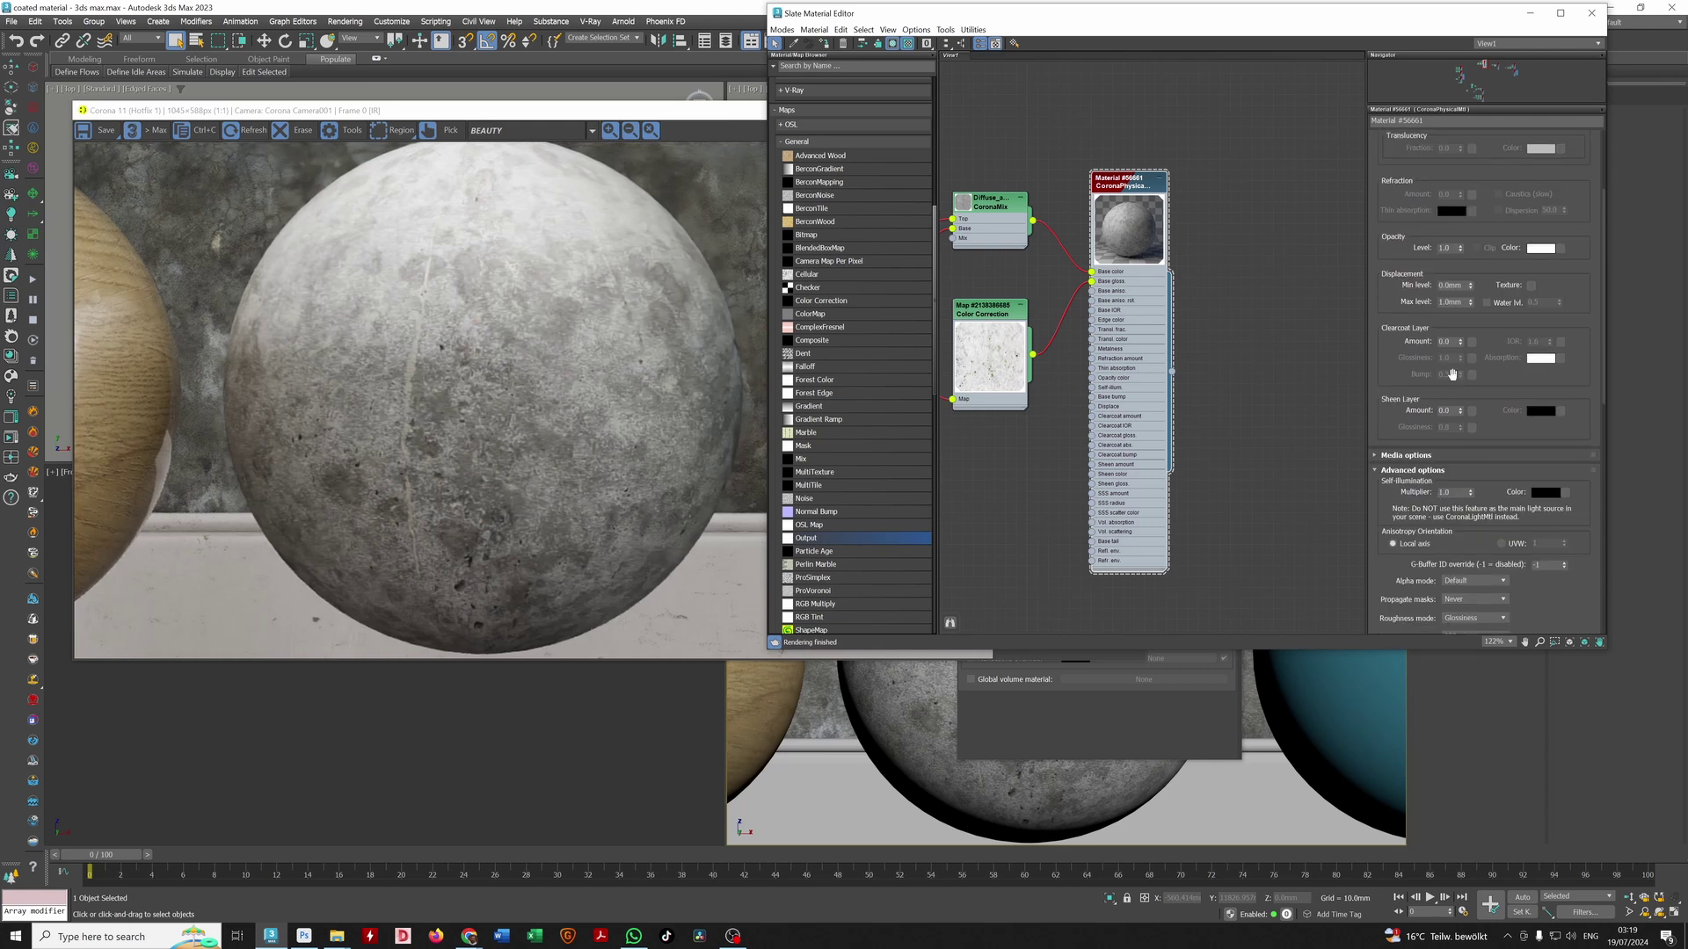
scroll(1497, 372, "down", 1)
scroll(1496, 372, "down", 3)
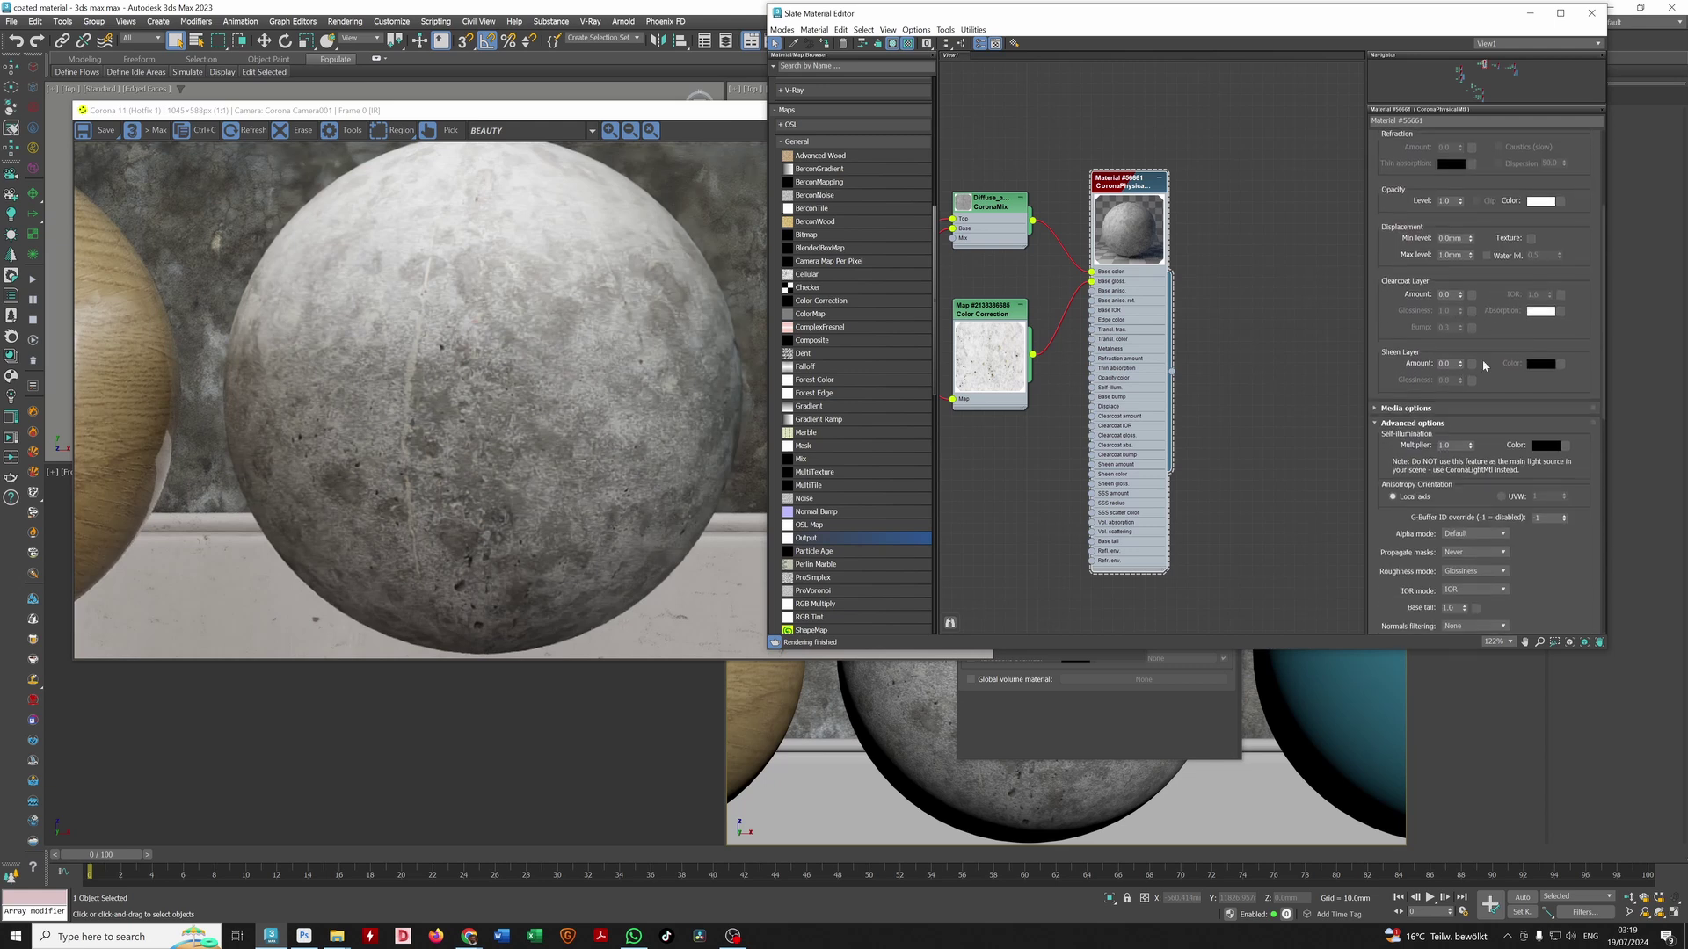
scroll(1534, 536, "down", 1)
scroll(1529, 440, "down", 3)
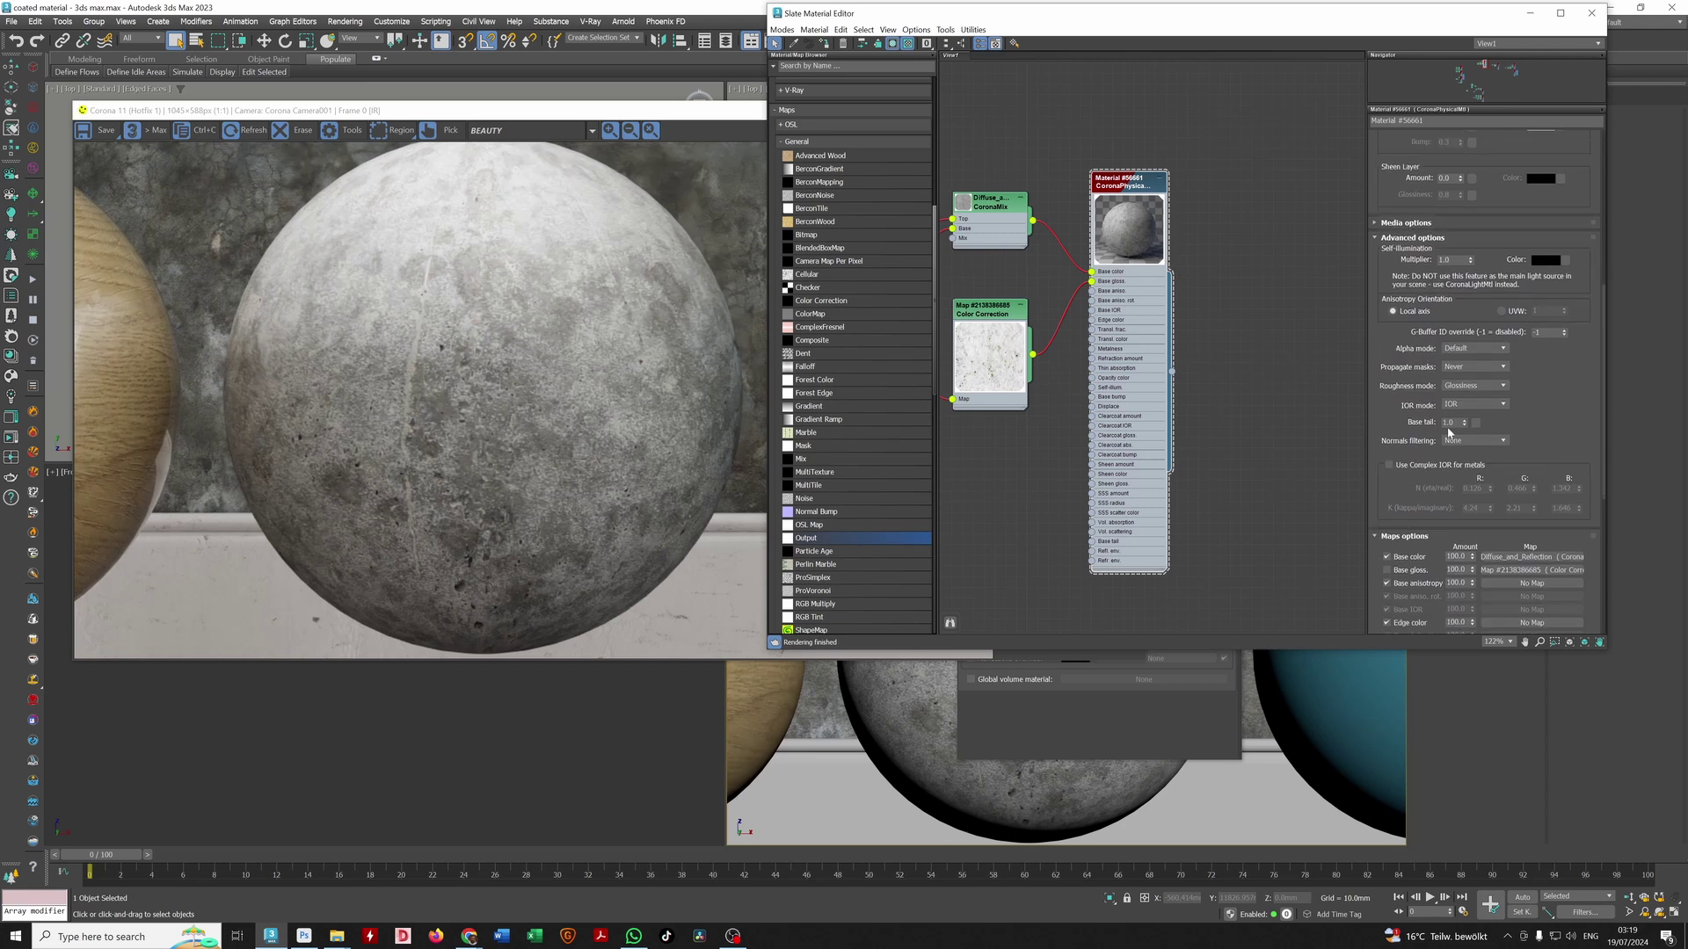
left_click_drag(1456, 423, 1378, 442)
type("0")
key("Return")
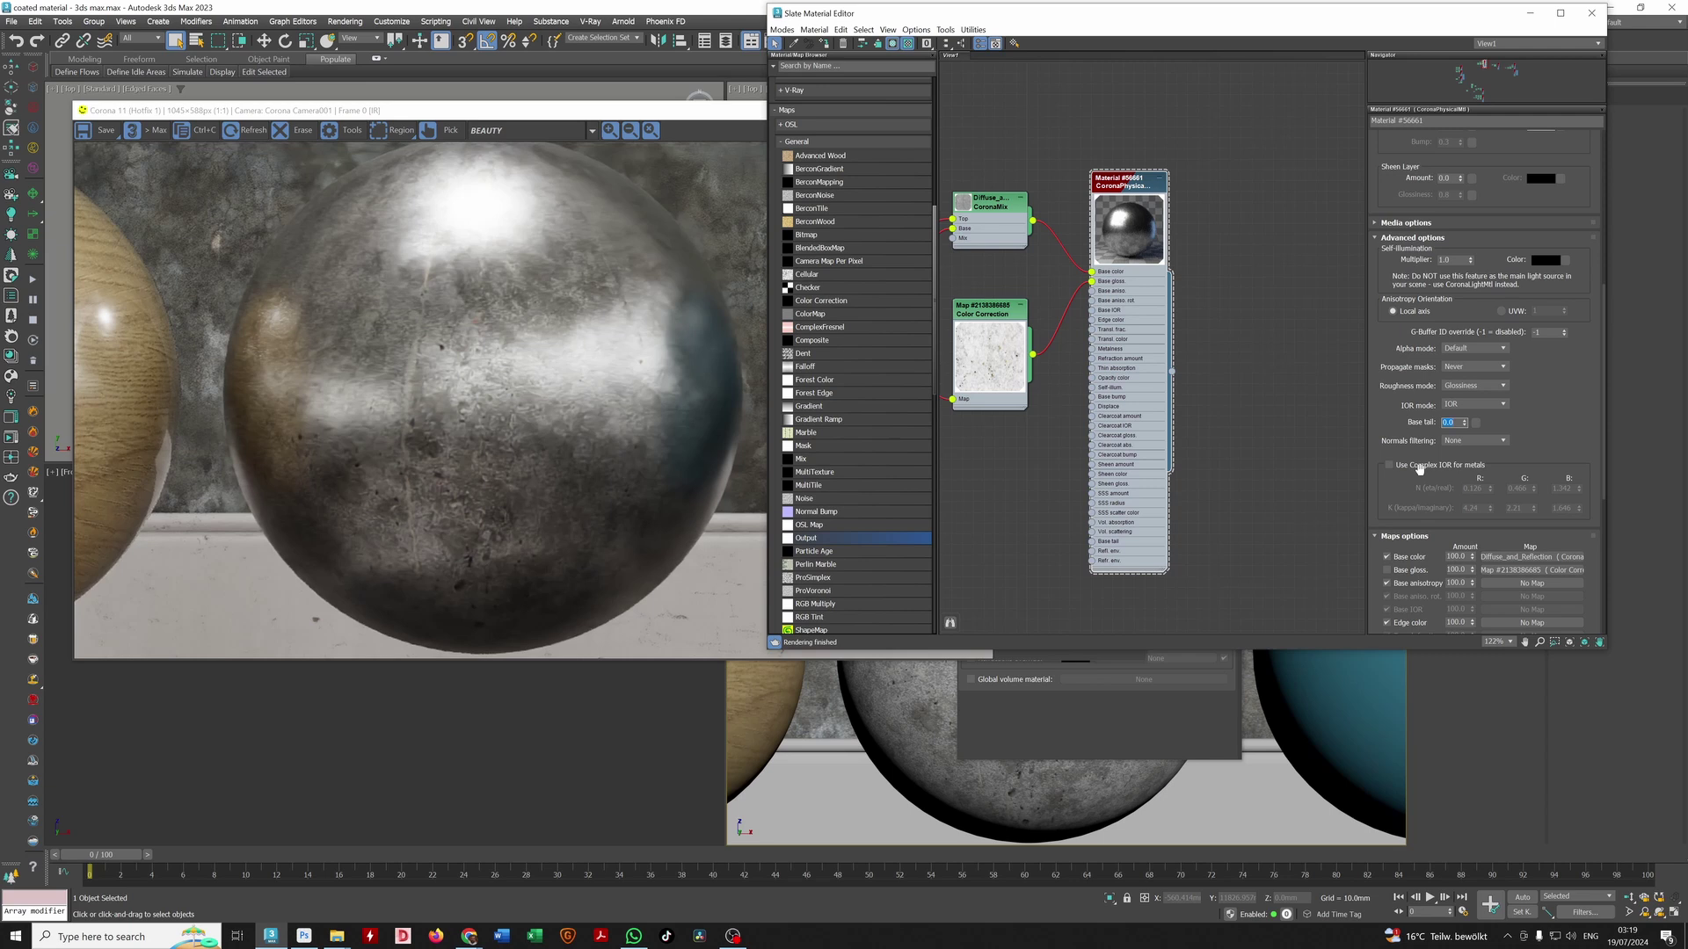
Step: Raise the metal's base tail in small increments to 0.2 and collapse the advanced options
key("Return")
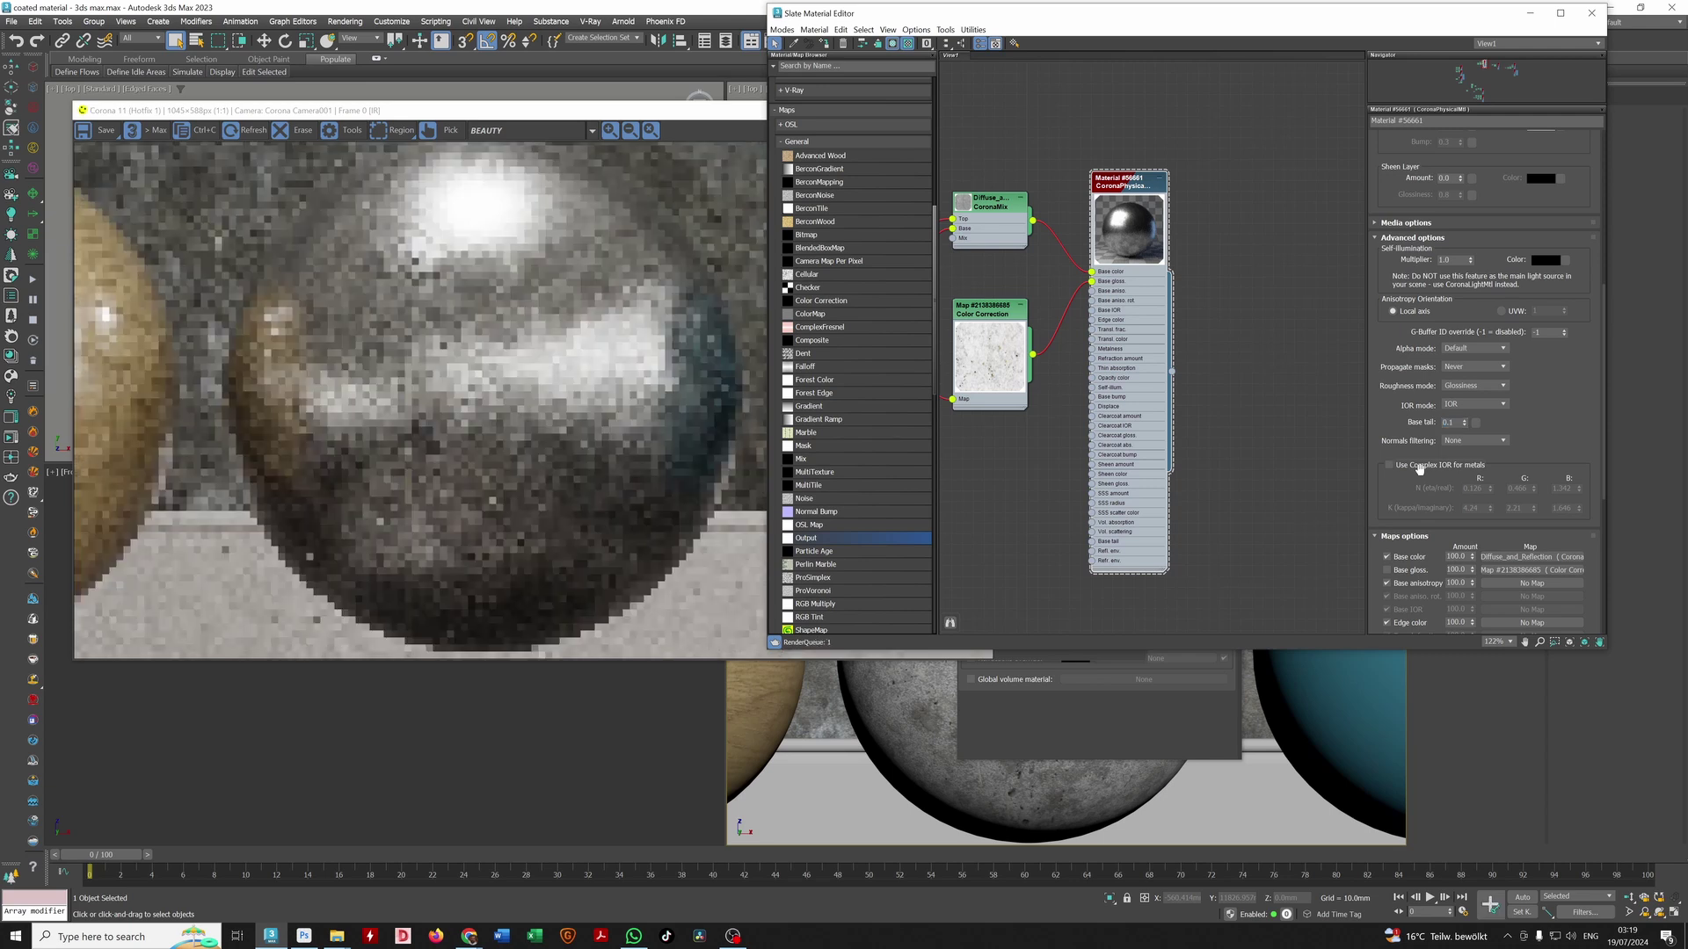
type("0.2")
key("Return")
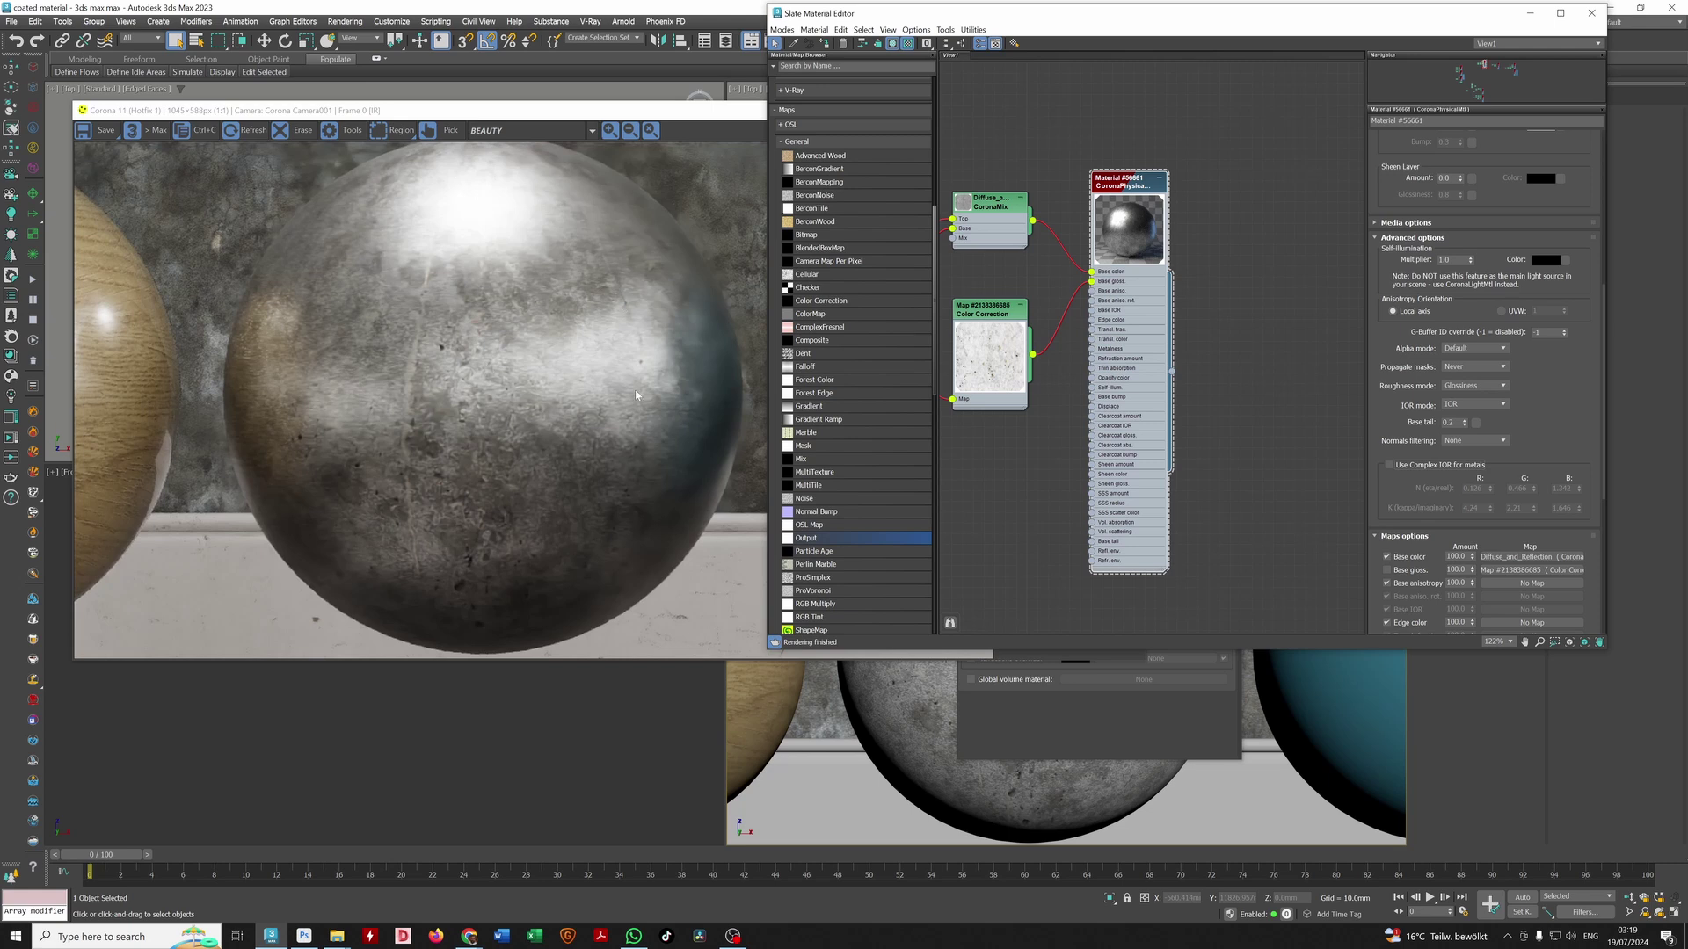
left_click(1497, 238)
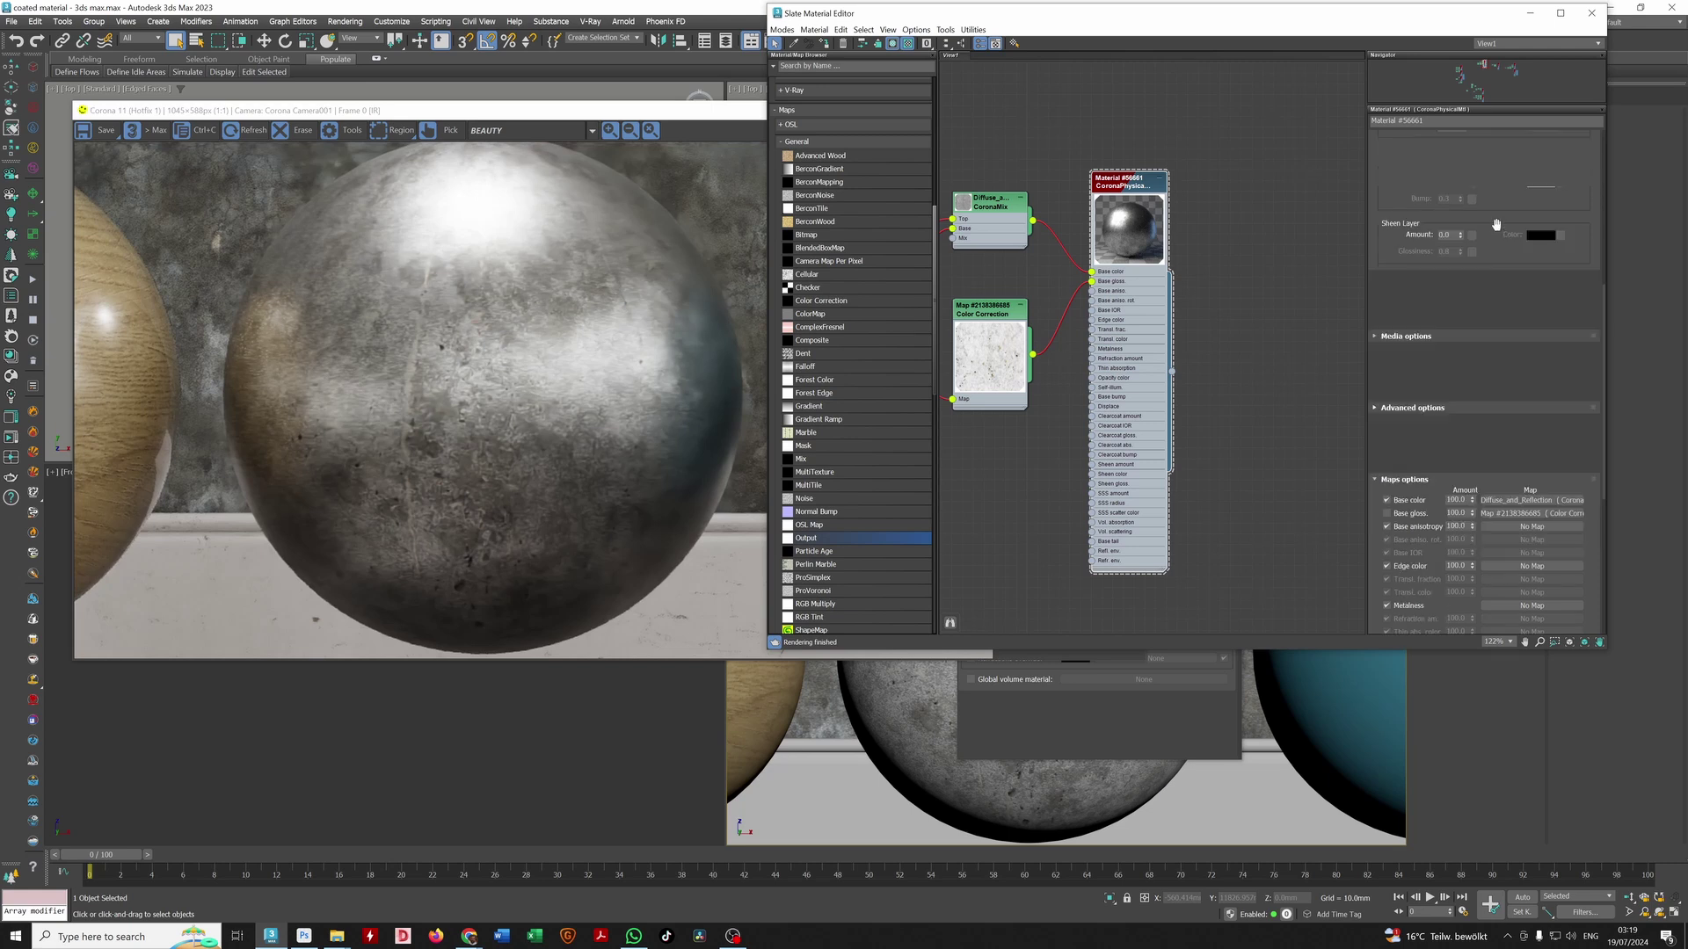
Step: Set the metal's anisotropy amount to 0.2 and its anisotropy rotation to 30 degrees
scroll(1498, 178, "up", 6)
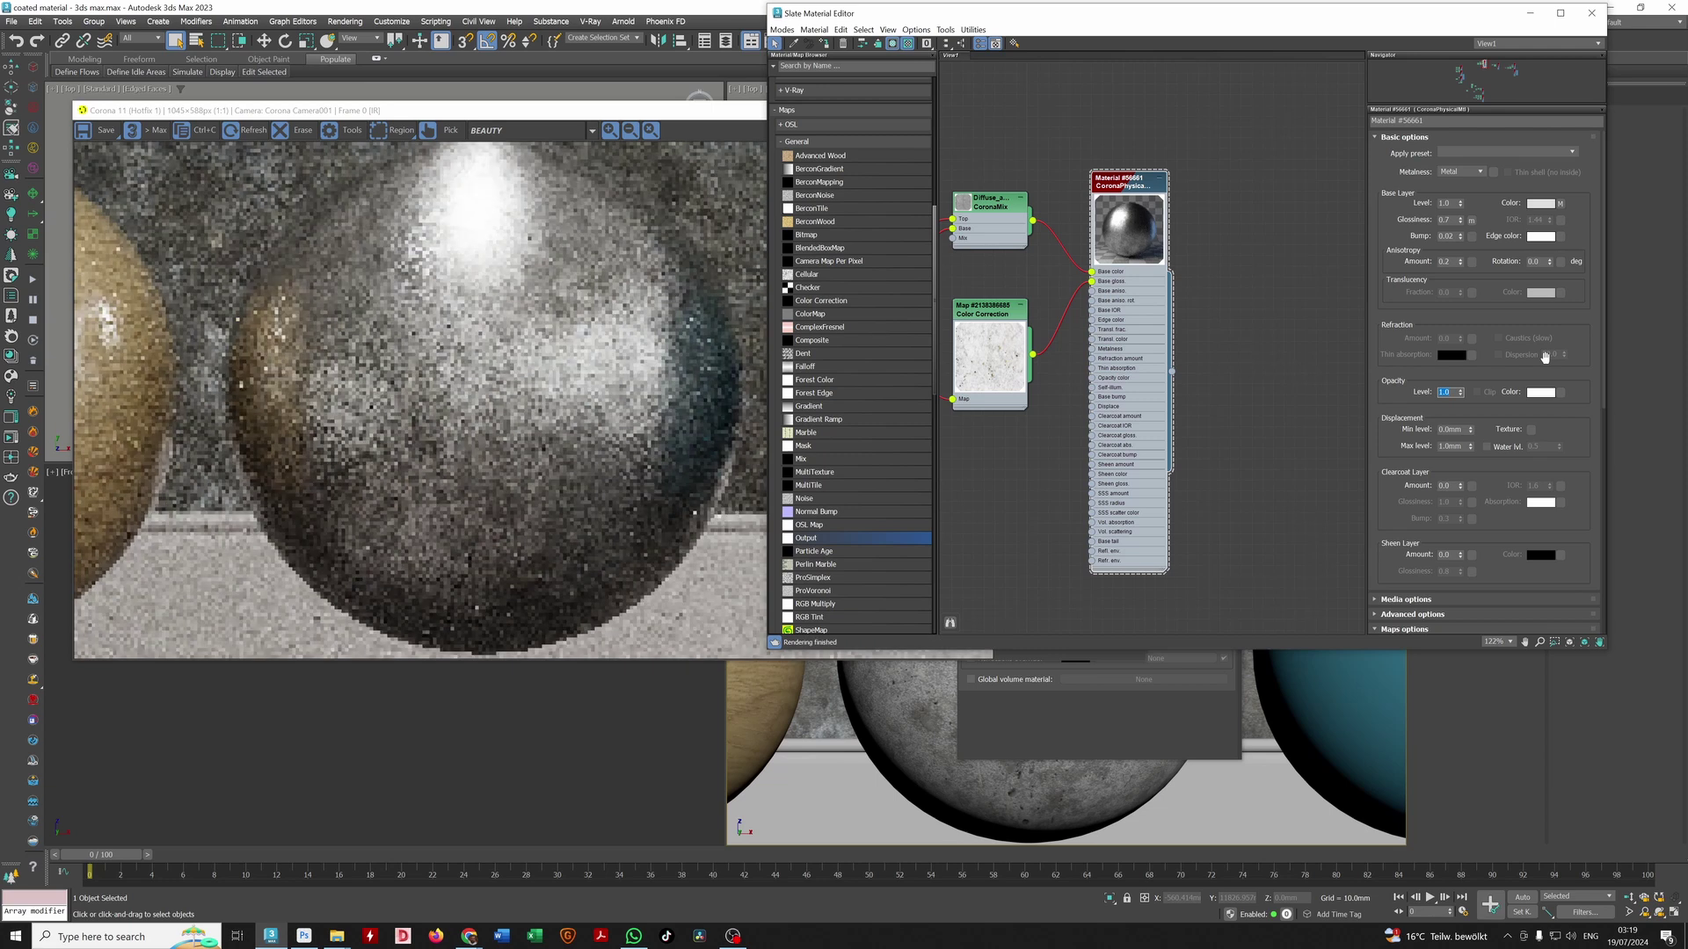
left_click_drag(1541, 262, 1475, 256)
type("30")
key("Return")
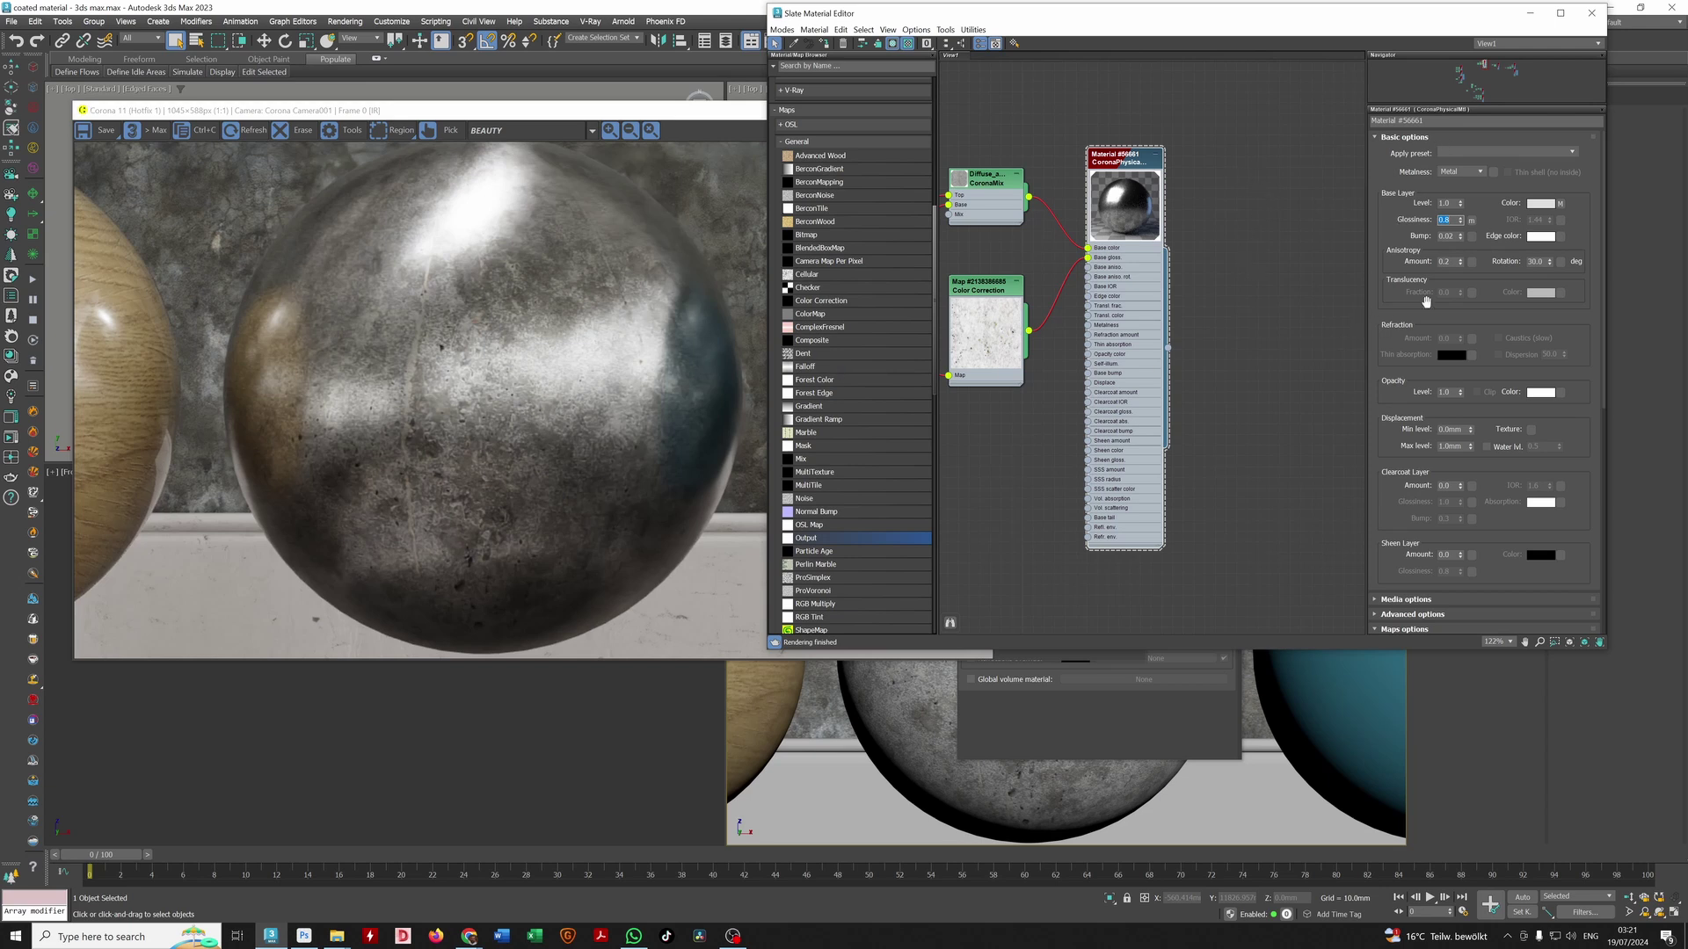
Step: Reopen the advanced options and try base tail values of 0.5 and 1 on the metal
left_click(1444, 485)
left_click(1412, 614)
scroll(1451, 545, "down", 4)
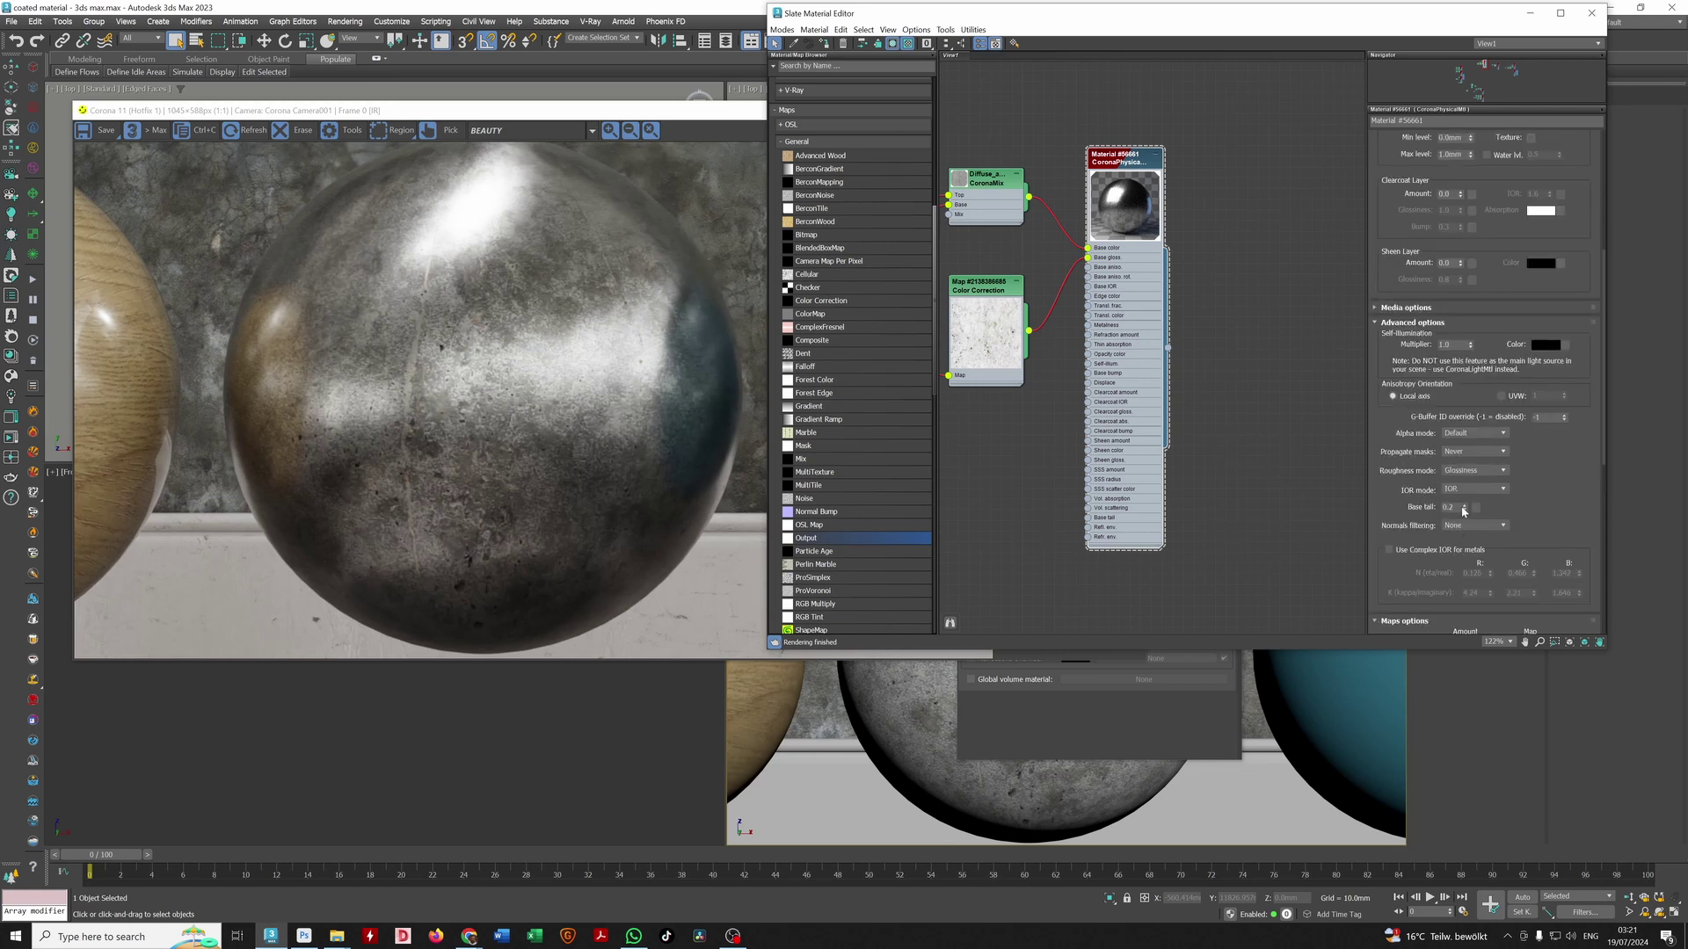
left_click(1464, 506)
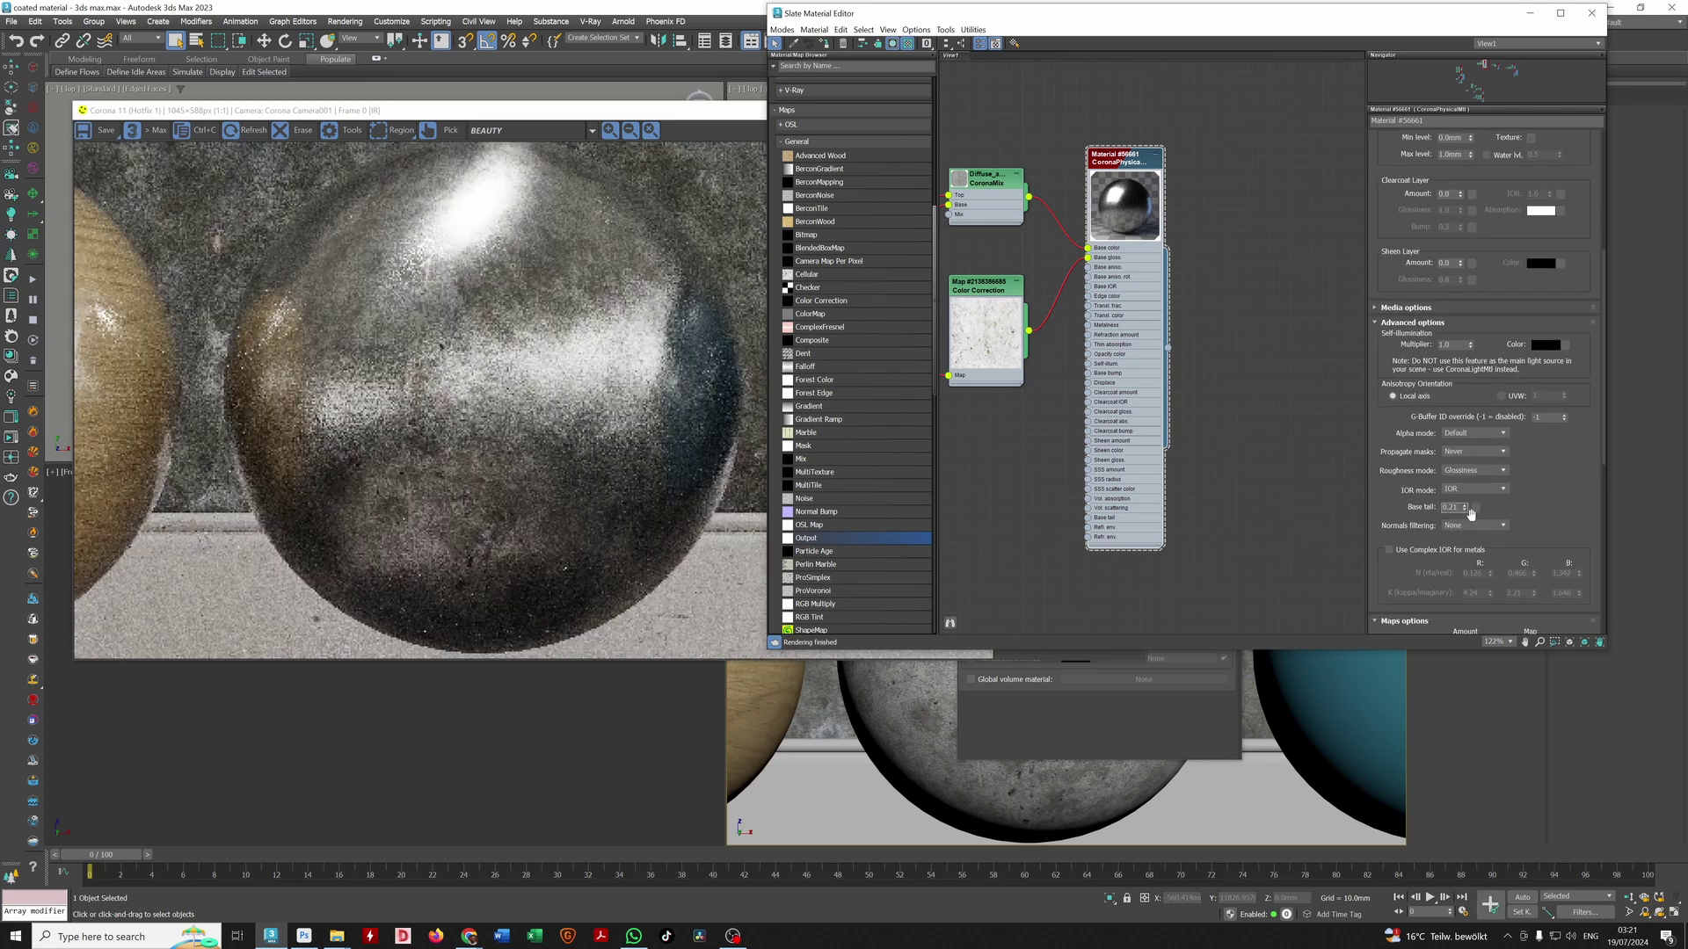
type("0.5")
key("Return")
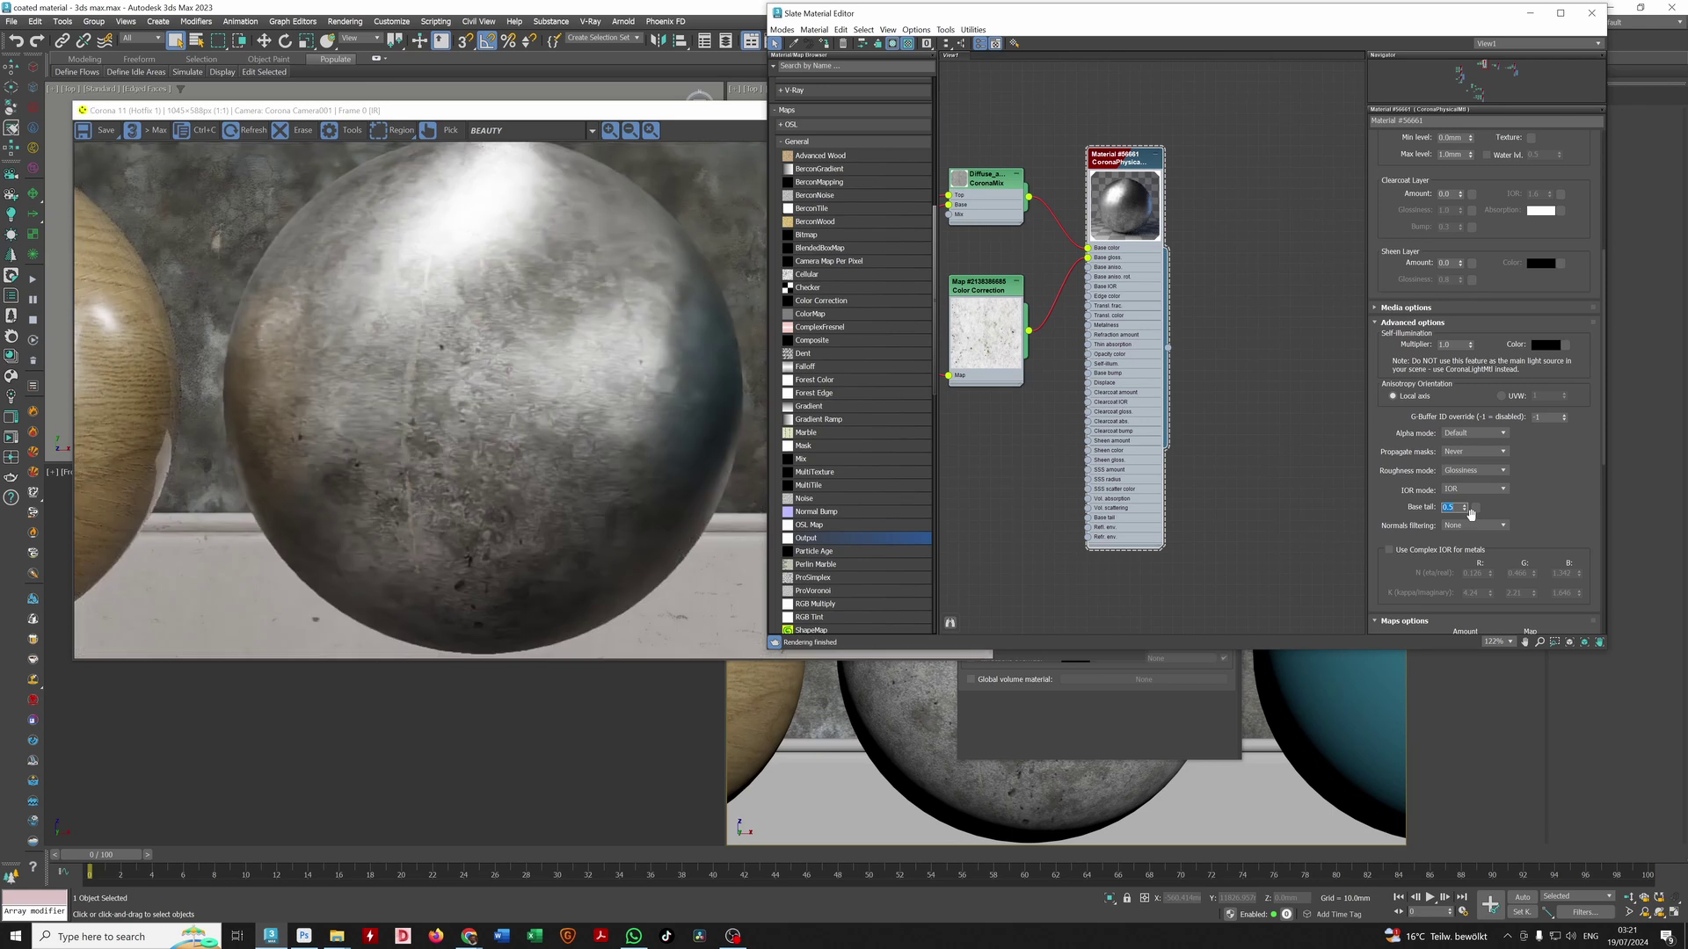
type("1")
left_click(1522, 365)
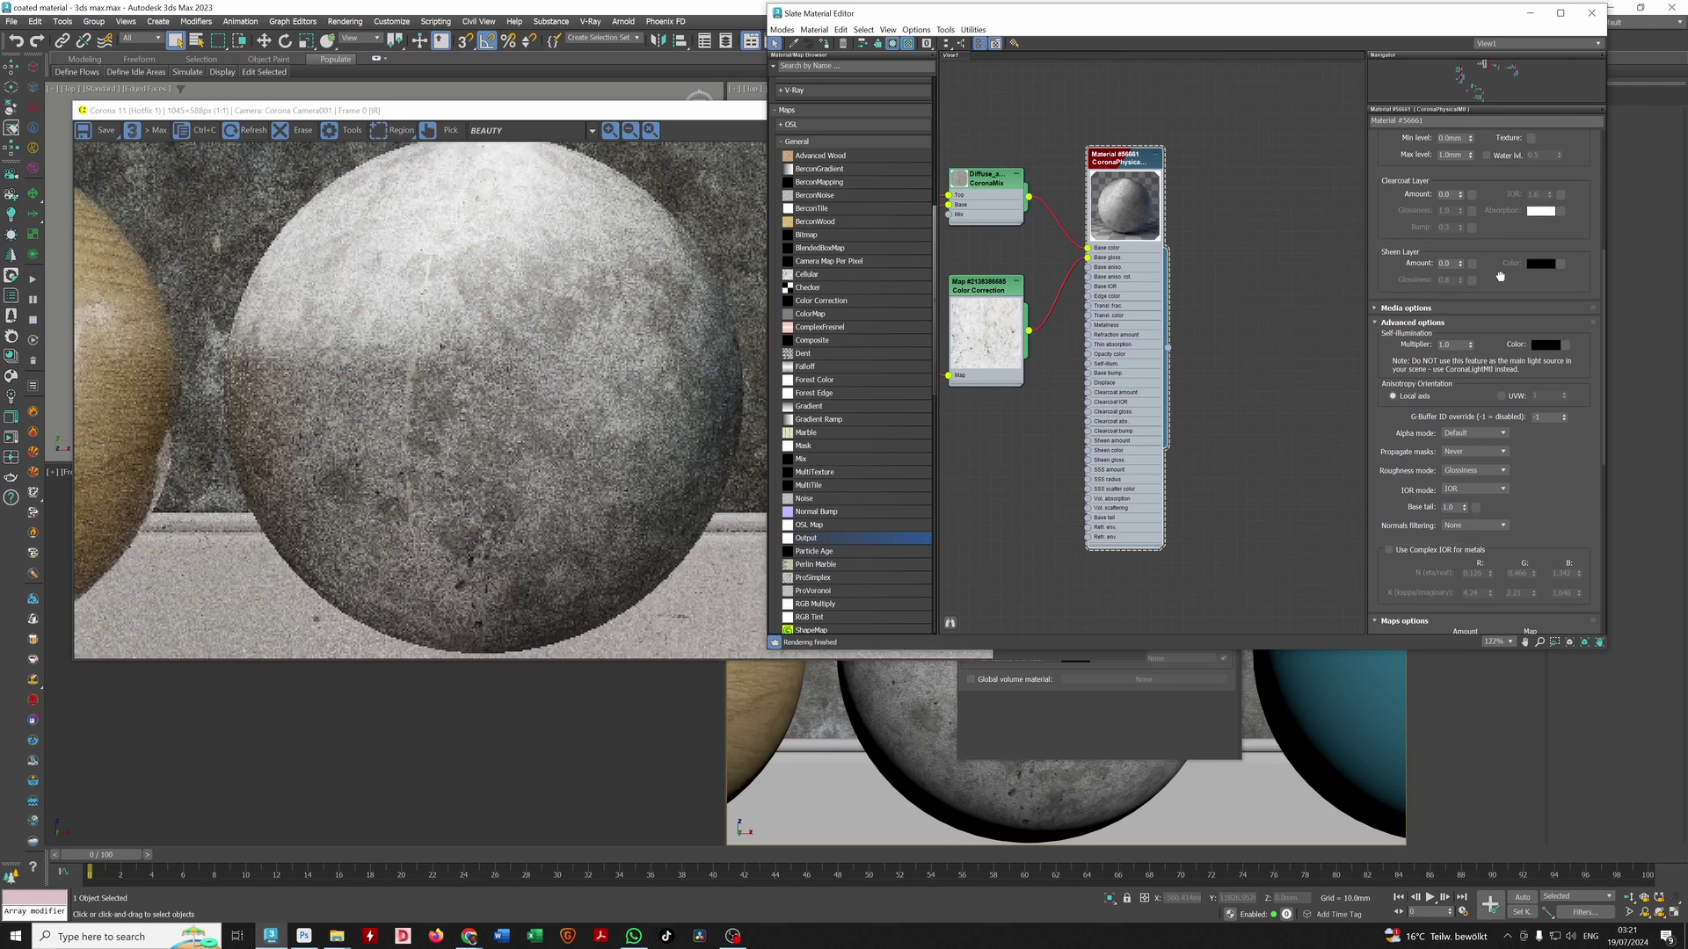
Step: Set the metal's base glossiness to 1, try 0.99 for comparison, and restore it to 1
scroll(1500, 276, "up", 5)
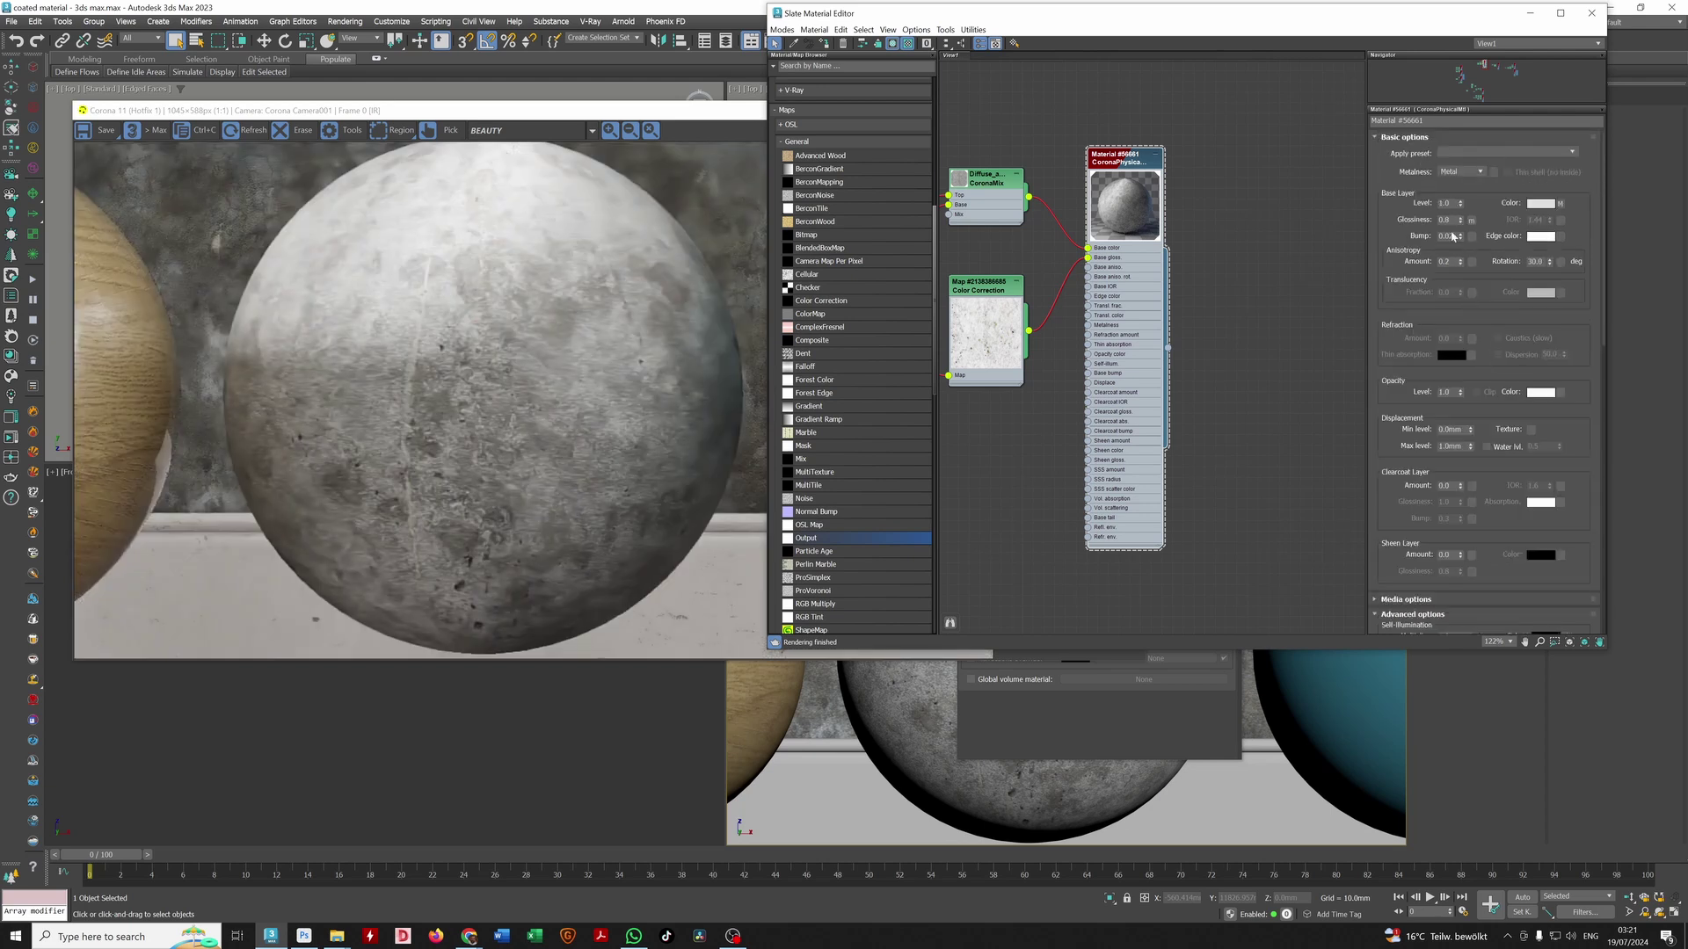
key("Tab")
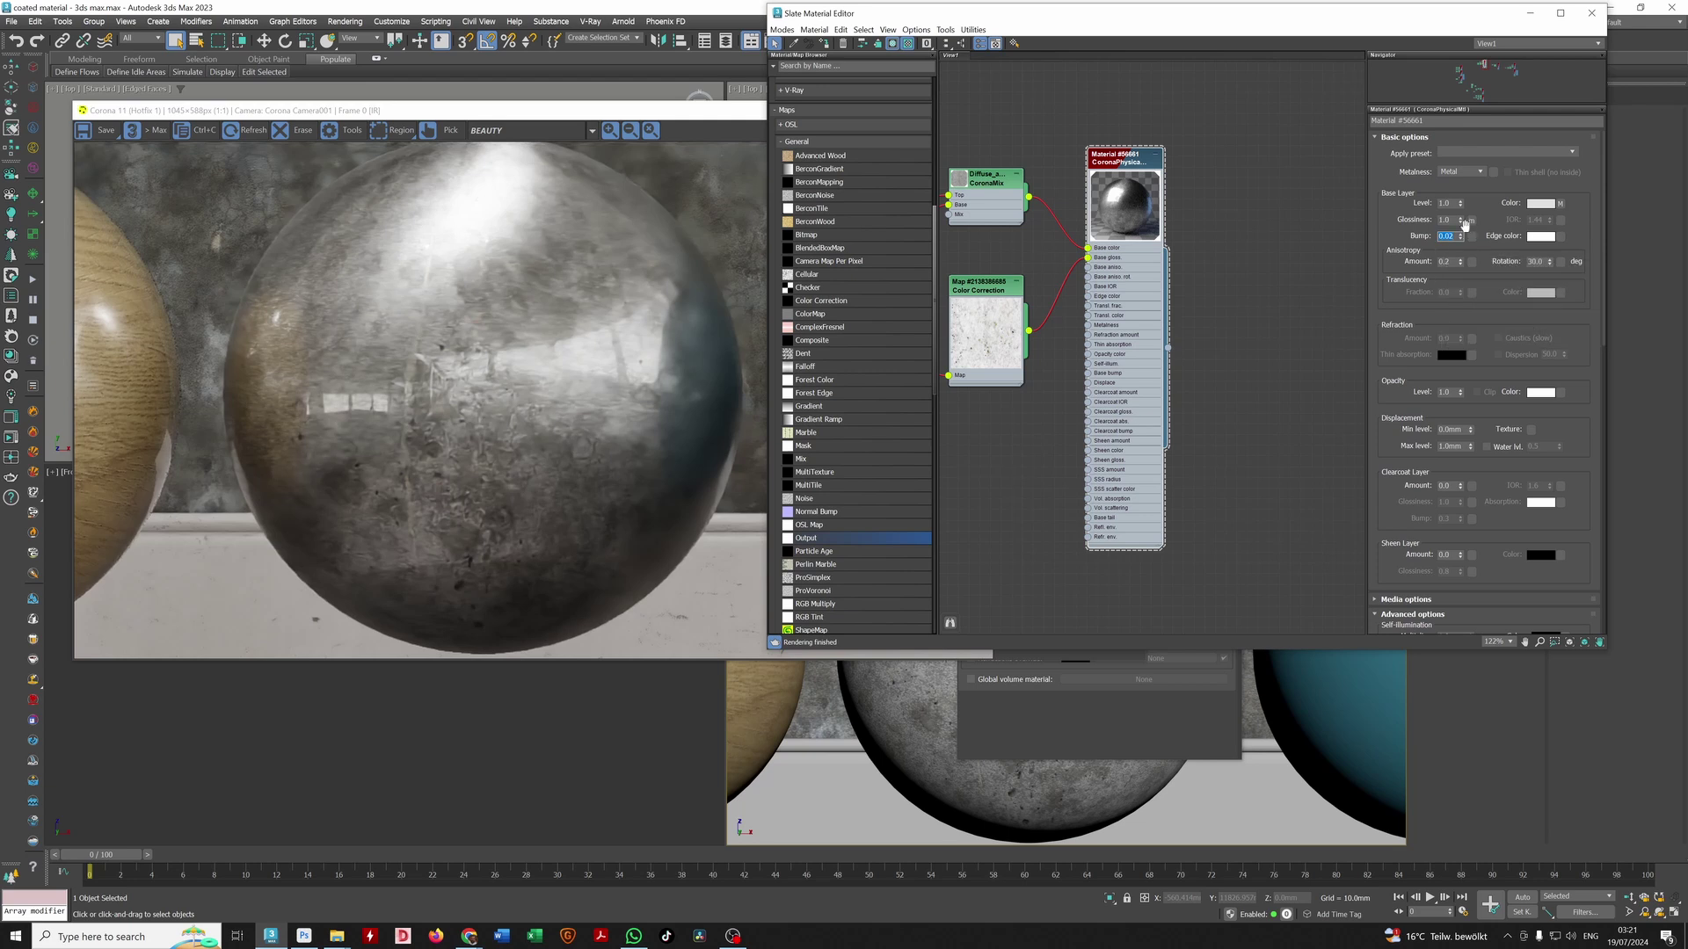
left_click(1460, 222)
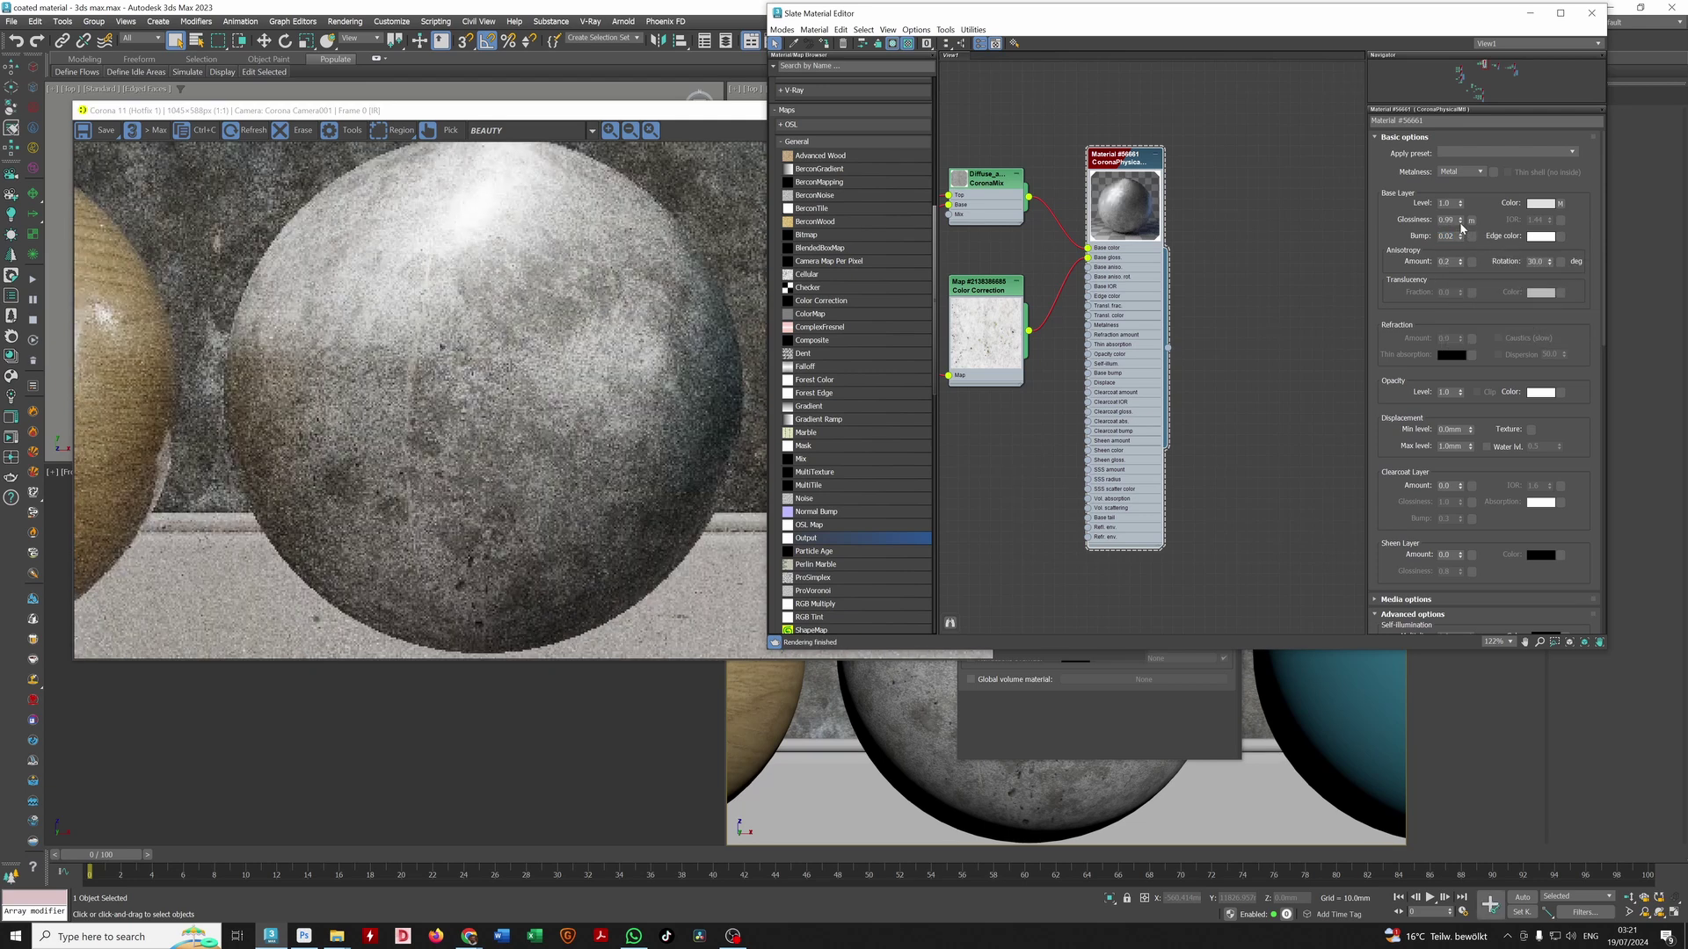
left_click(1460, 218)
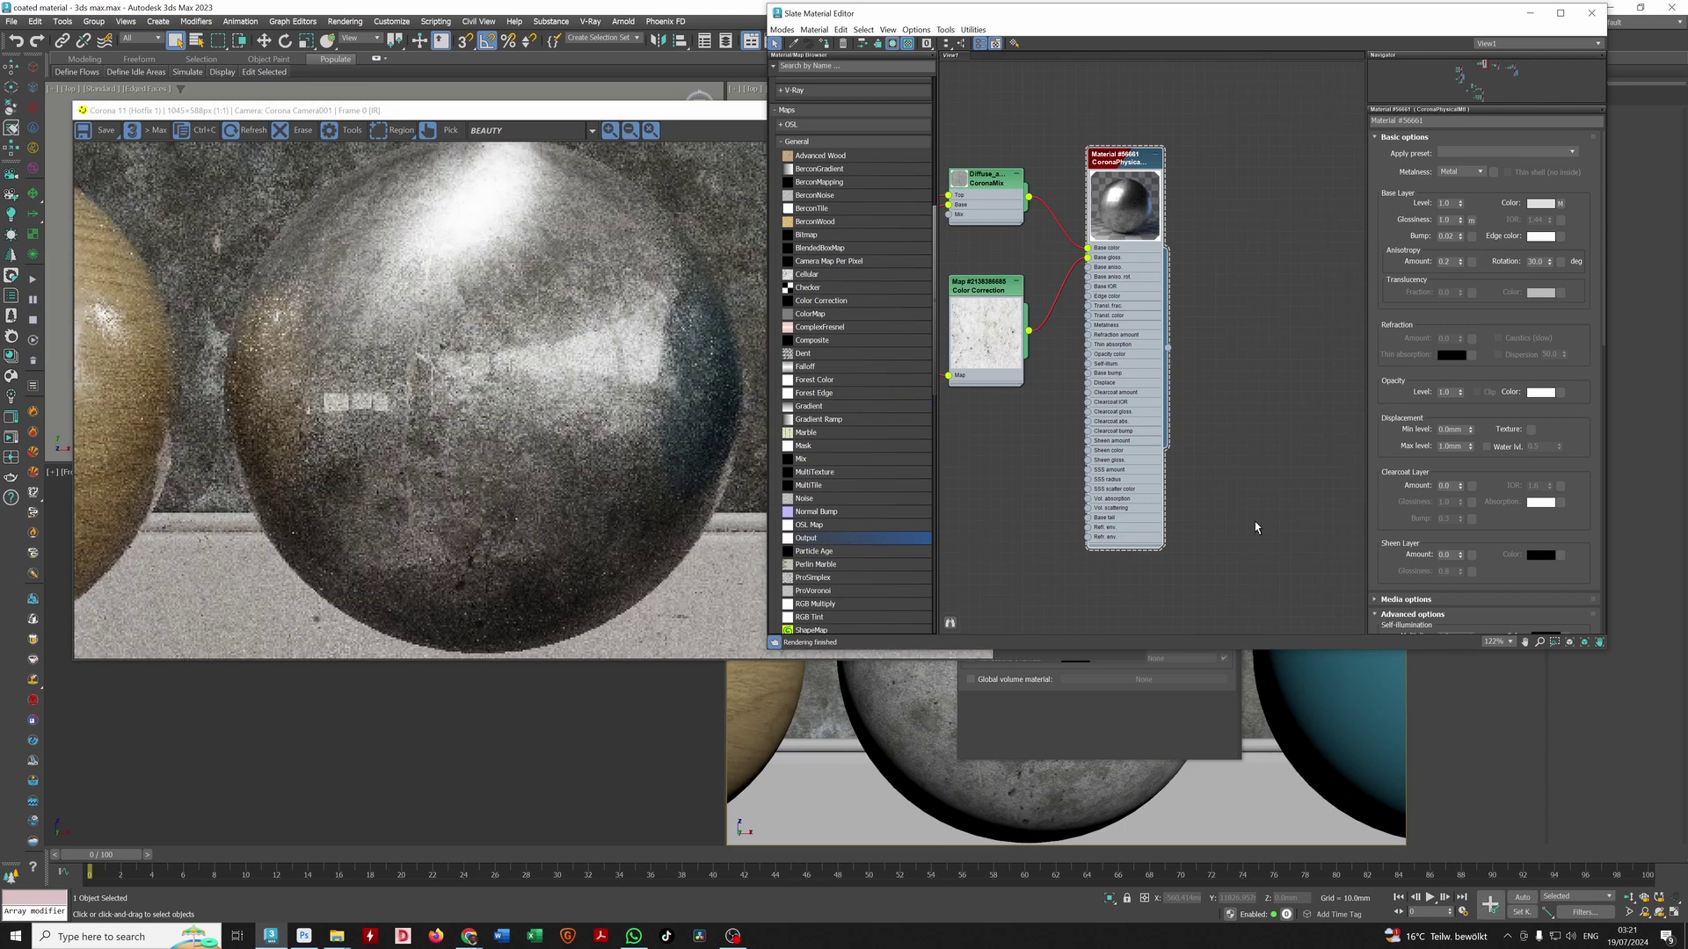
Step: Set the base tail to 0 to compare the fully glossy metal without any tail
scroll(1450, 497, "down", 5)
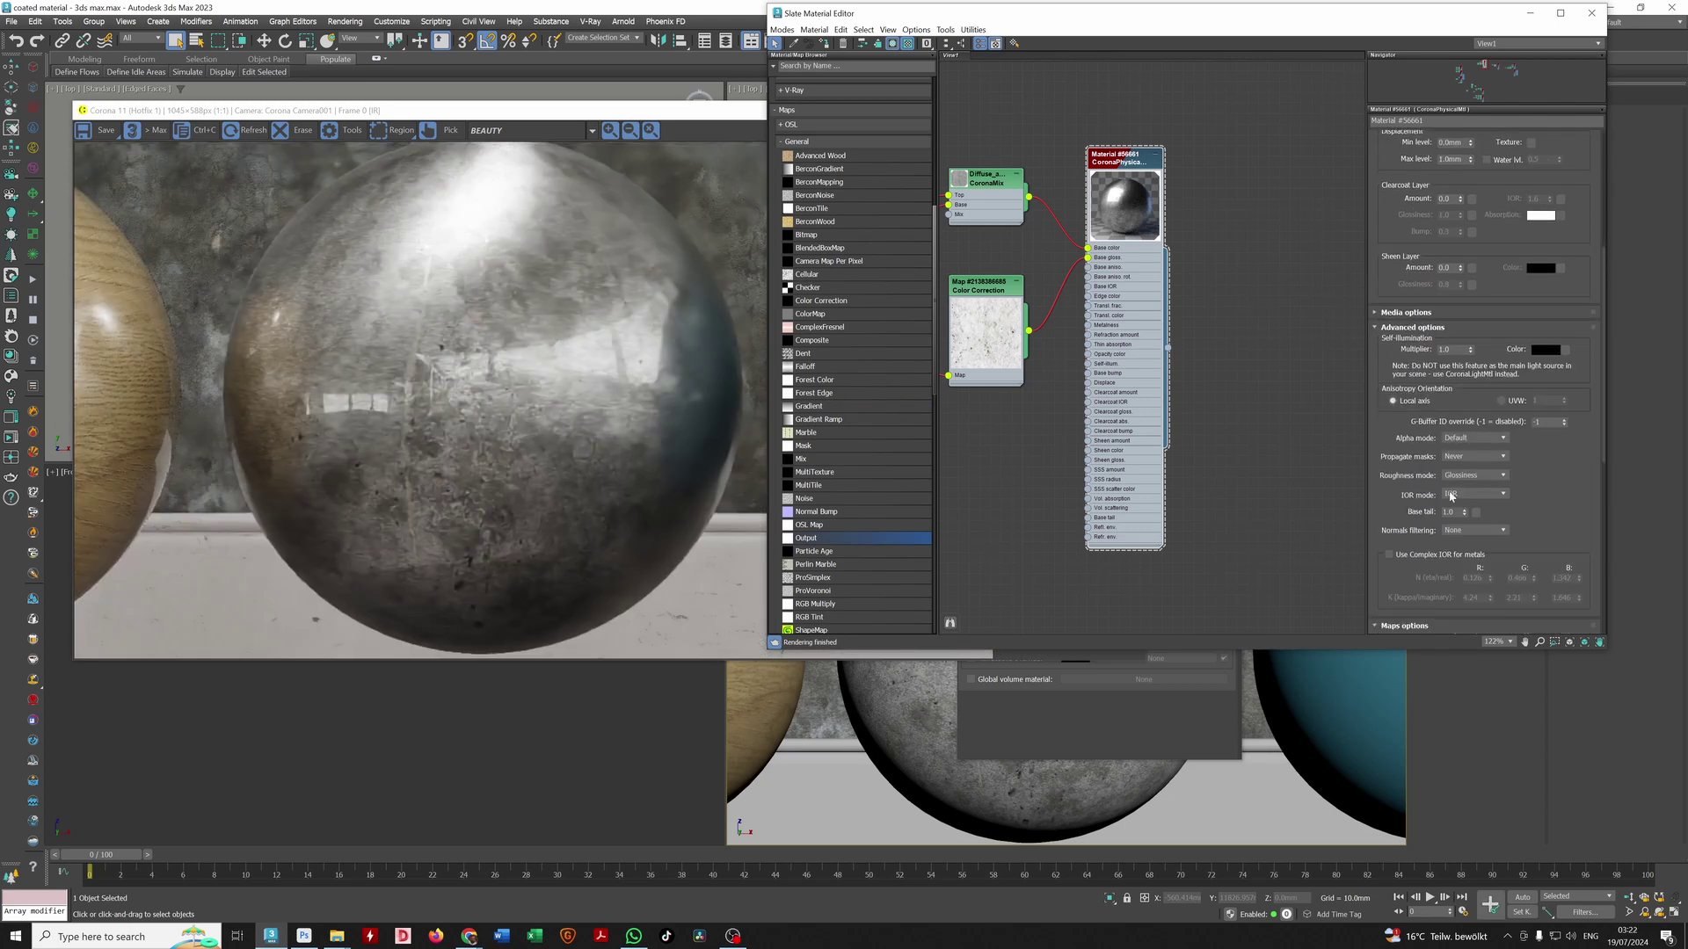
left_click_drag(1526, 514, 1532, 474)
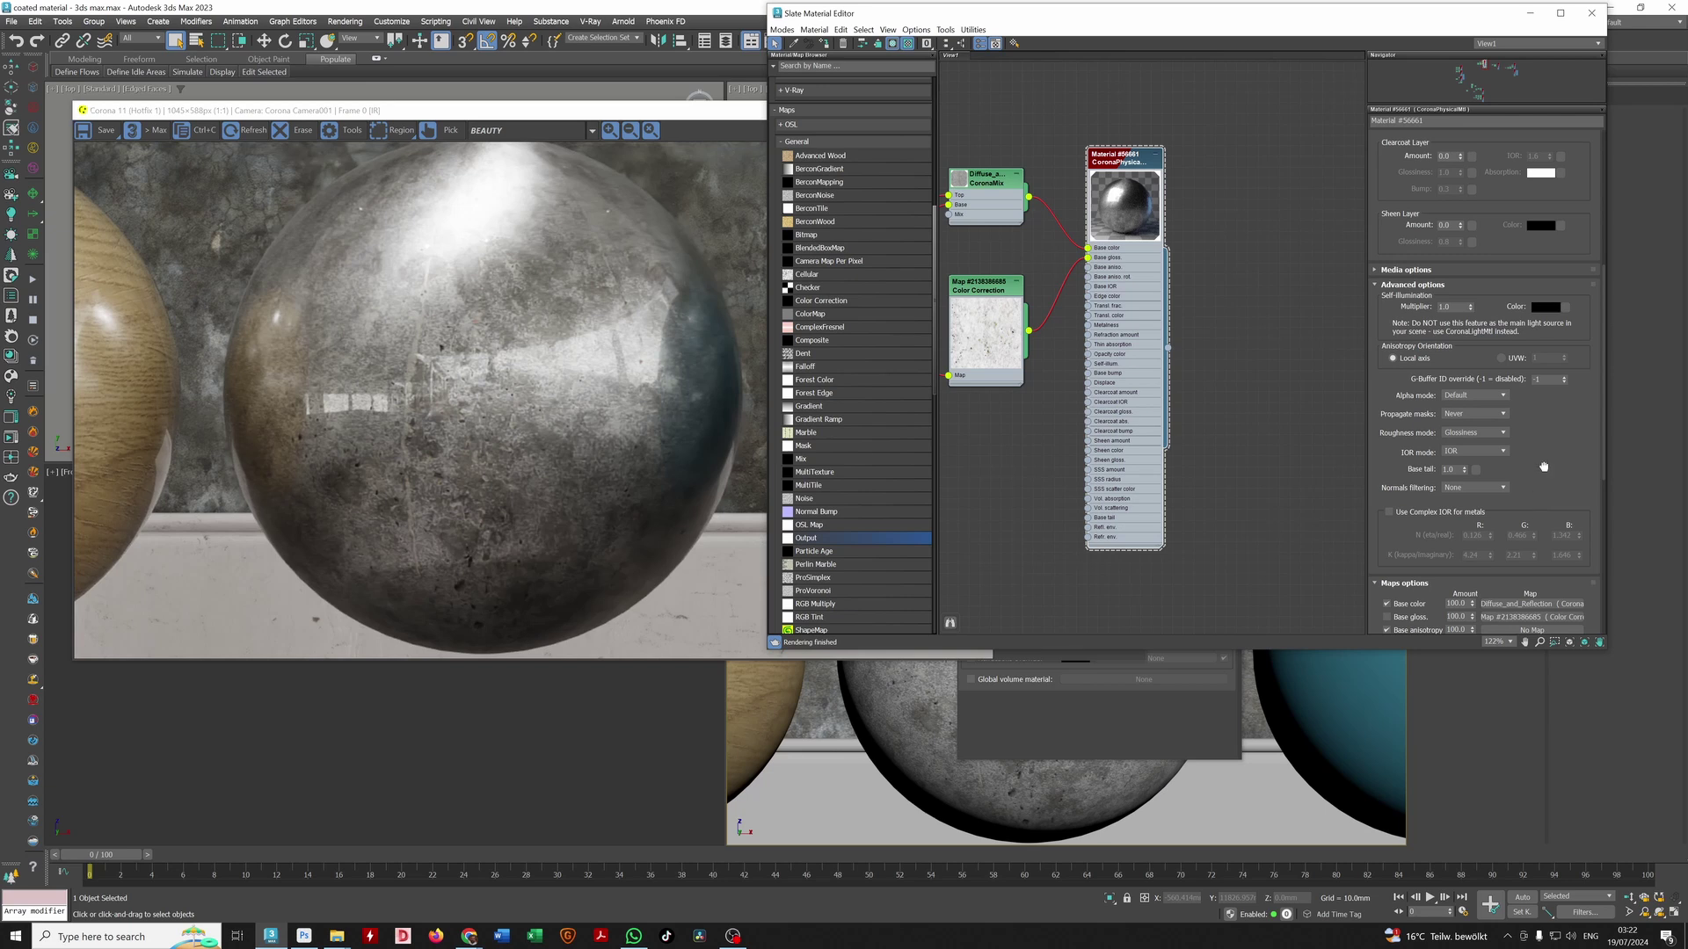
left_click_drag(1538, 474, 1422, 349)
type("0")
key("Return")
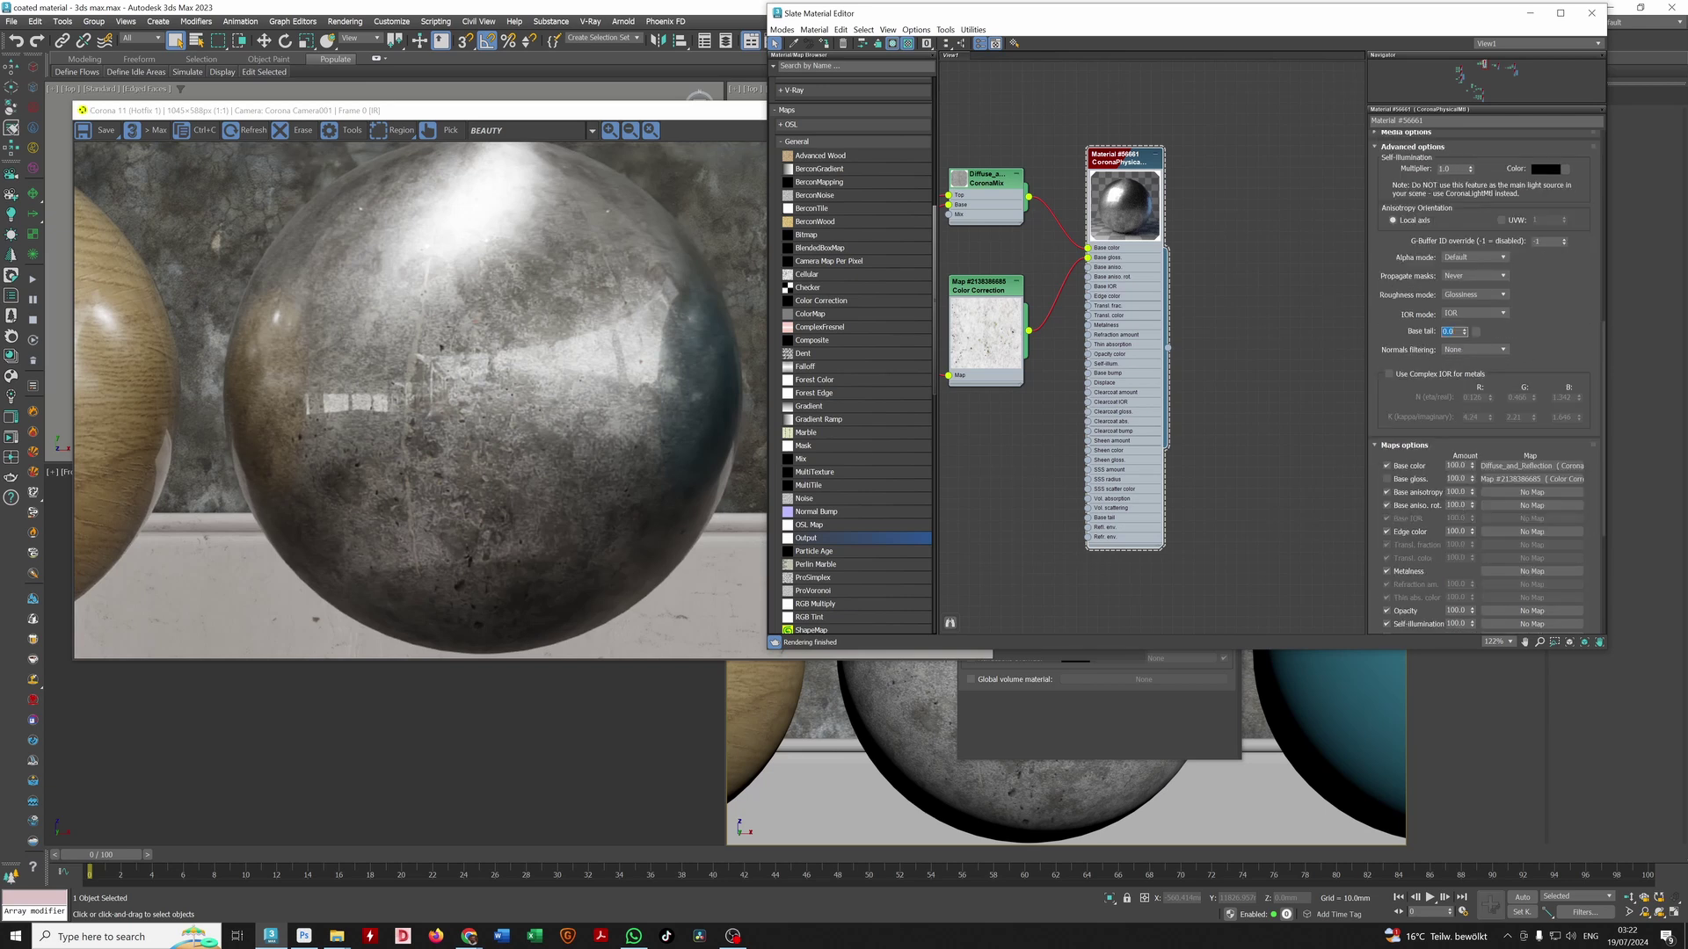
Step: Try a base tail of 0.5 on the fully glossy metal
scroll(1421, 349, "up", 4)
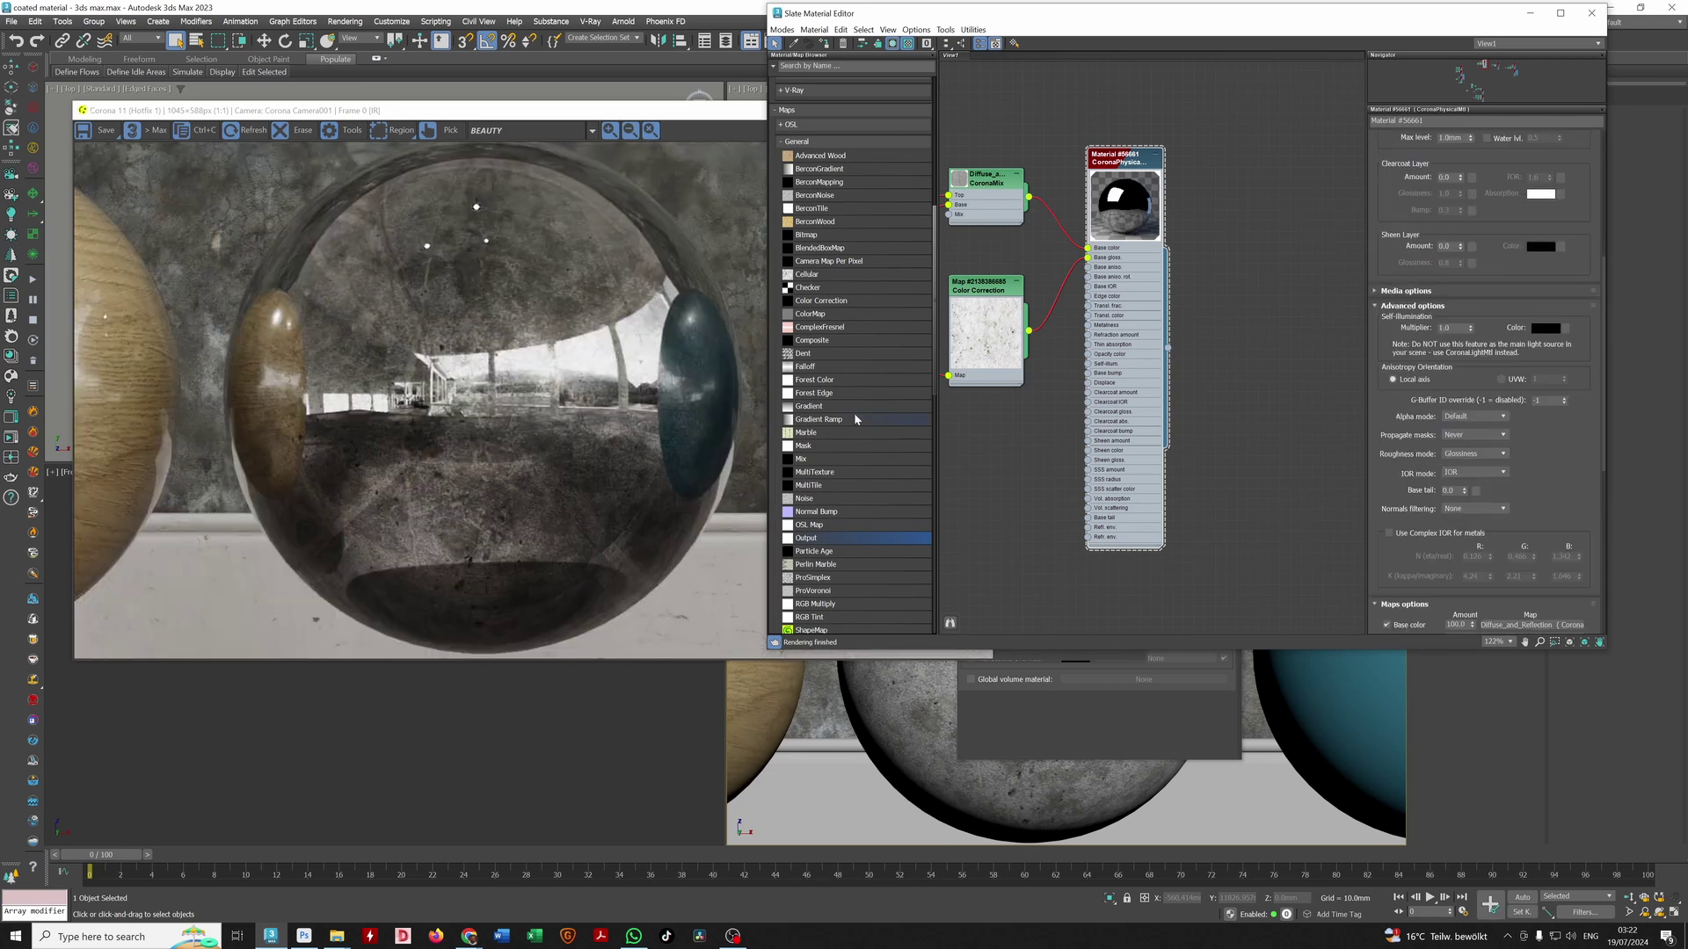
scroll(1534, 459, "down", 4)
left_click_drag(1454, 343, 1423, 340)
type(".5")
key("Return")
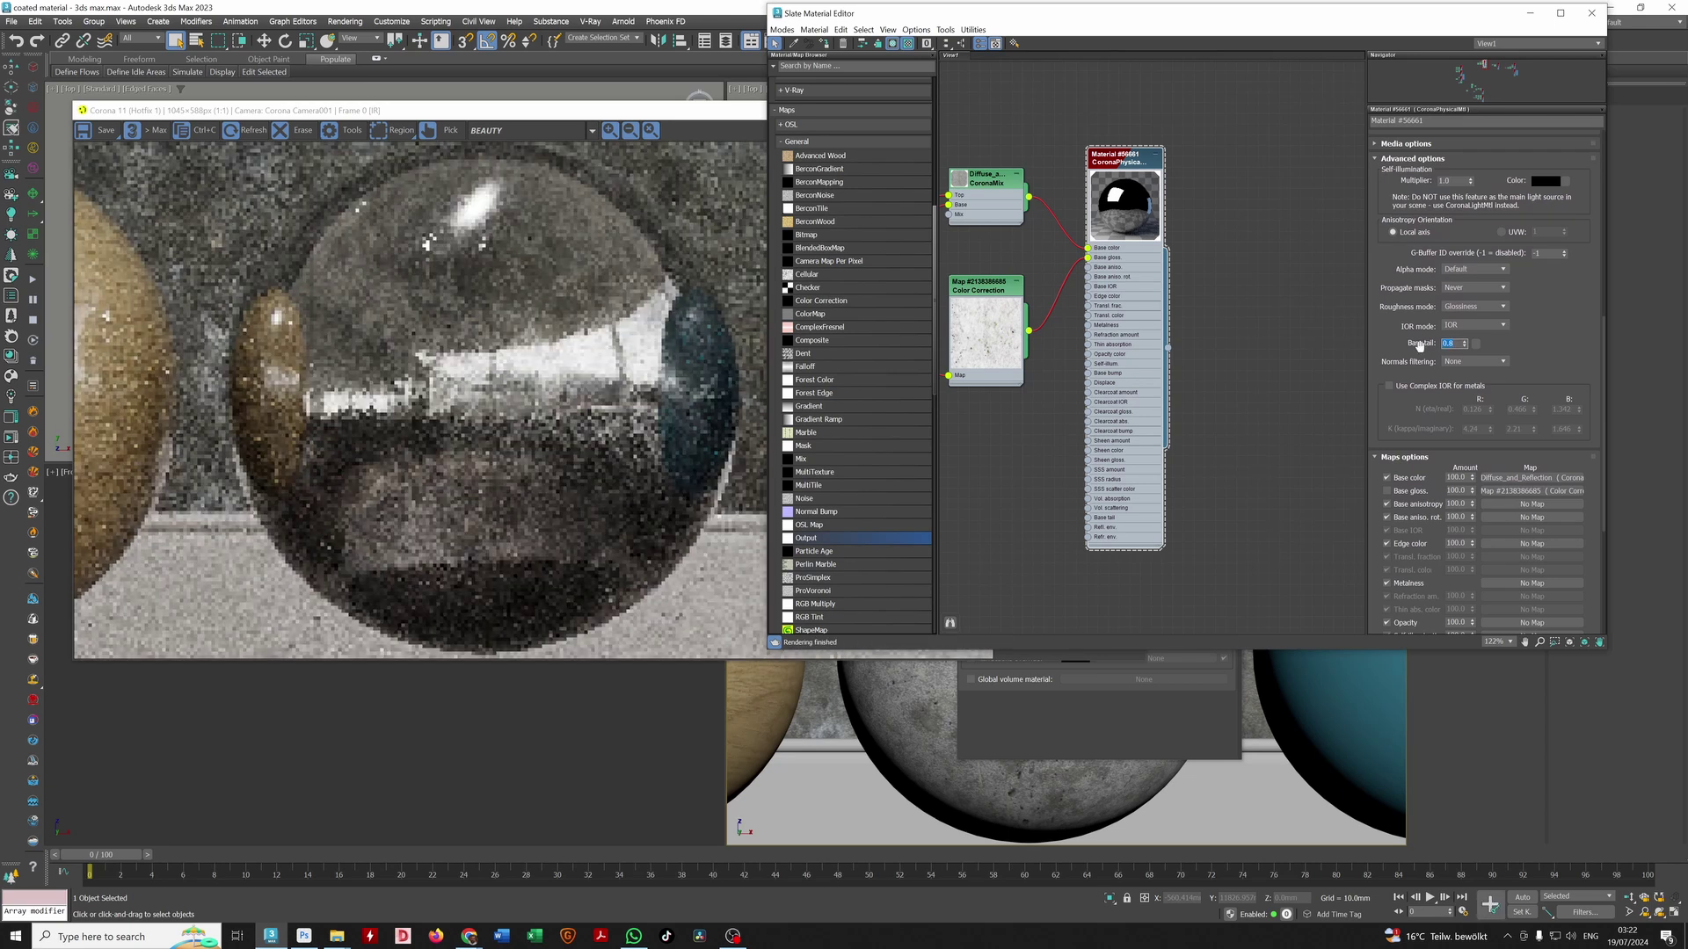
Step: Set the metal's base tail to 0.99
type(".")
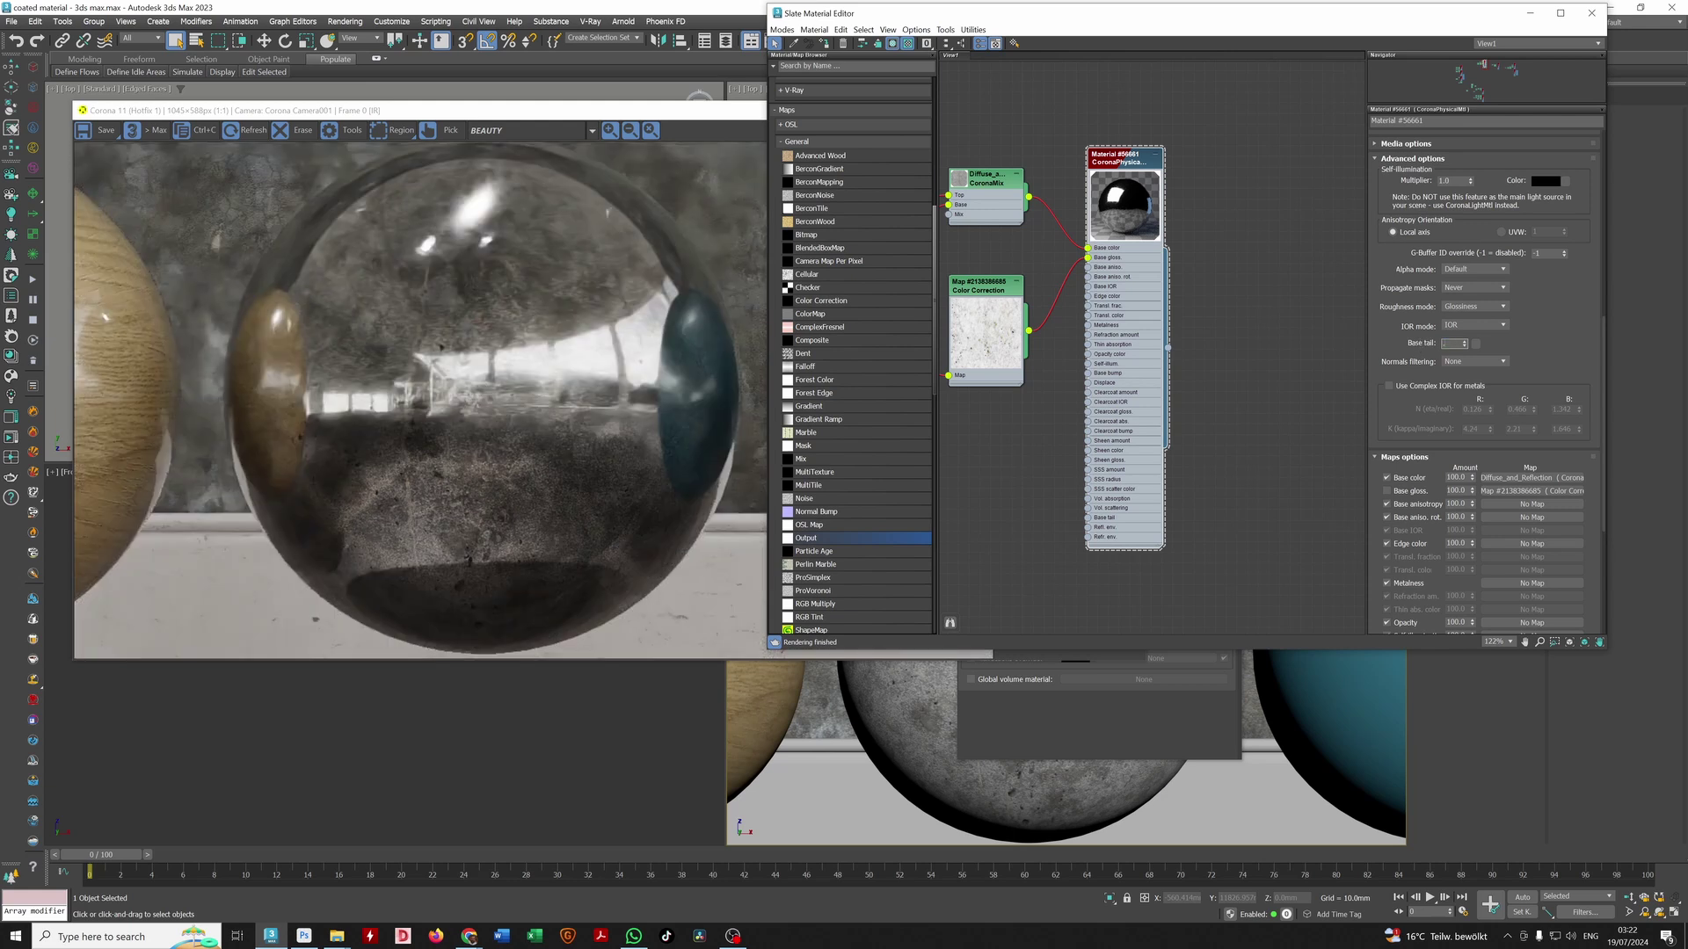
type("99")
key("Return")
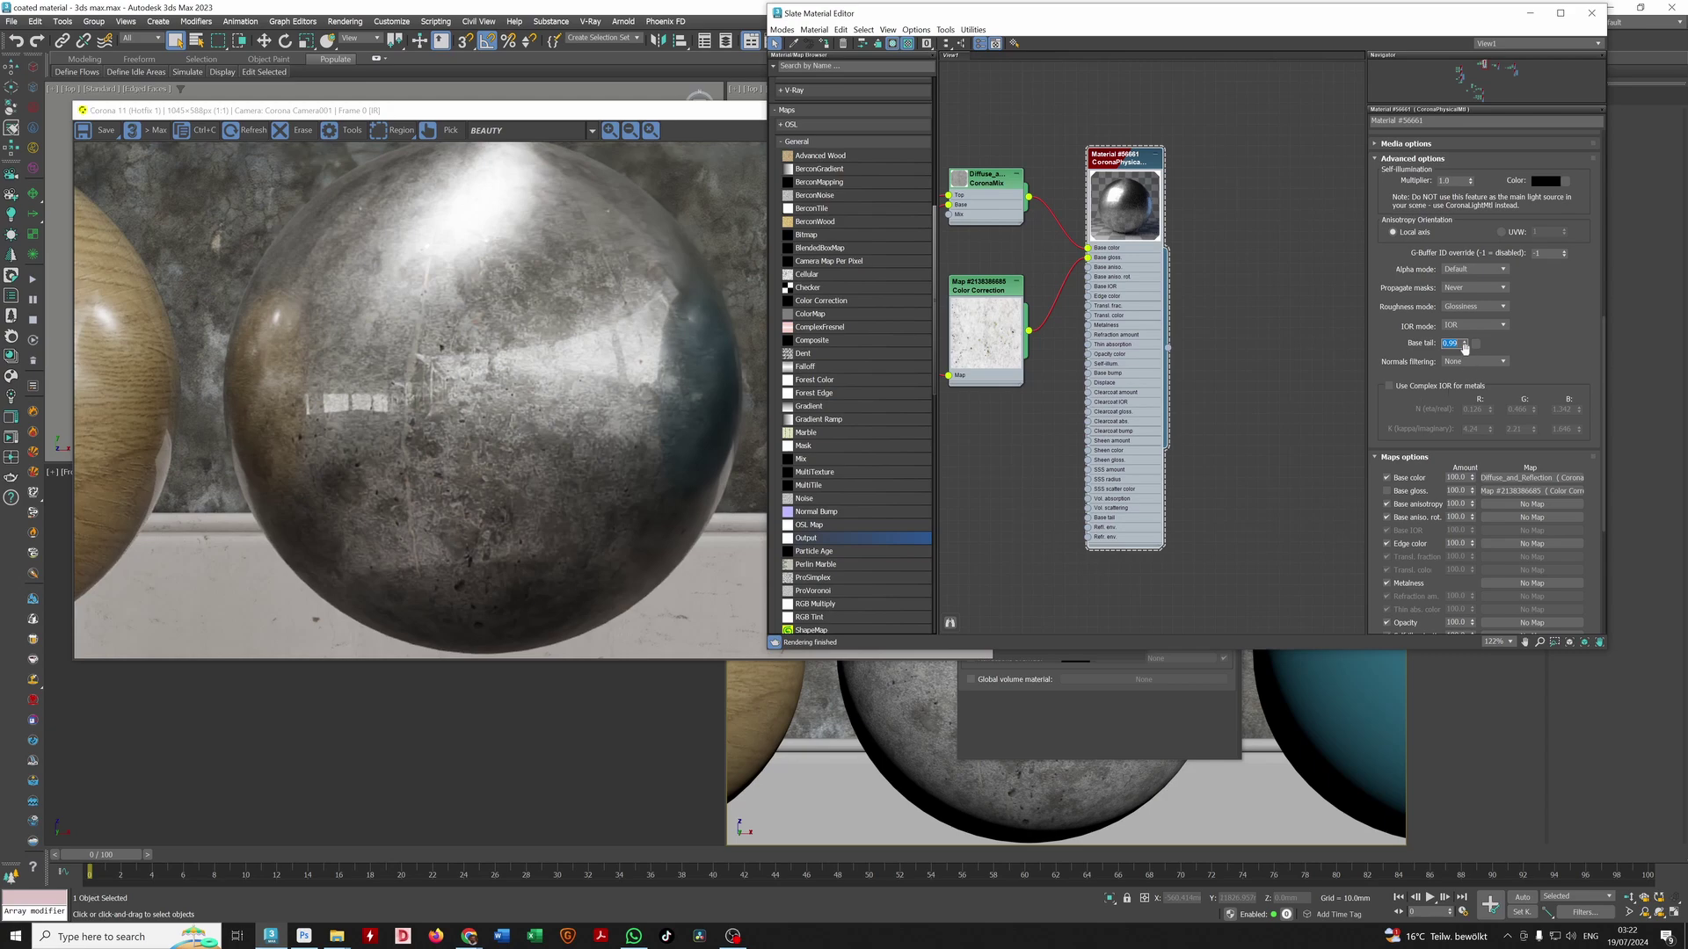
Step: Switch to the Chaos help article on the Base Tail in Chrome and read how it differs from roughness and suits metals
left_click(469, 936)
left_click(604, 827)
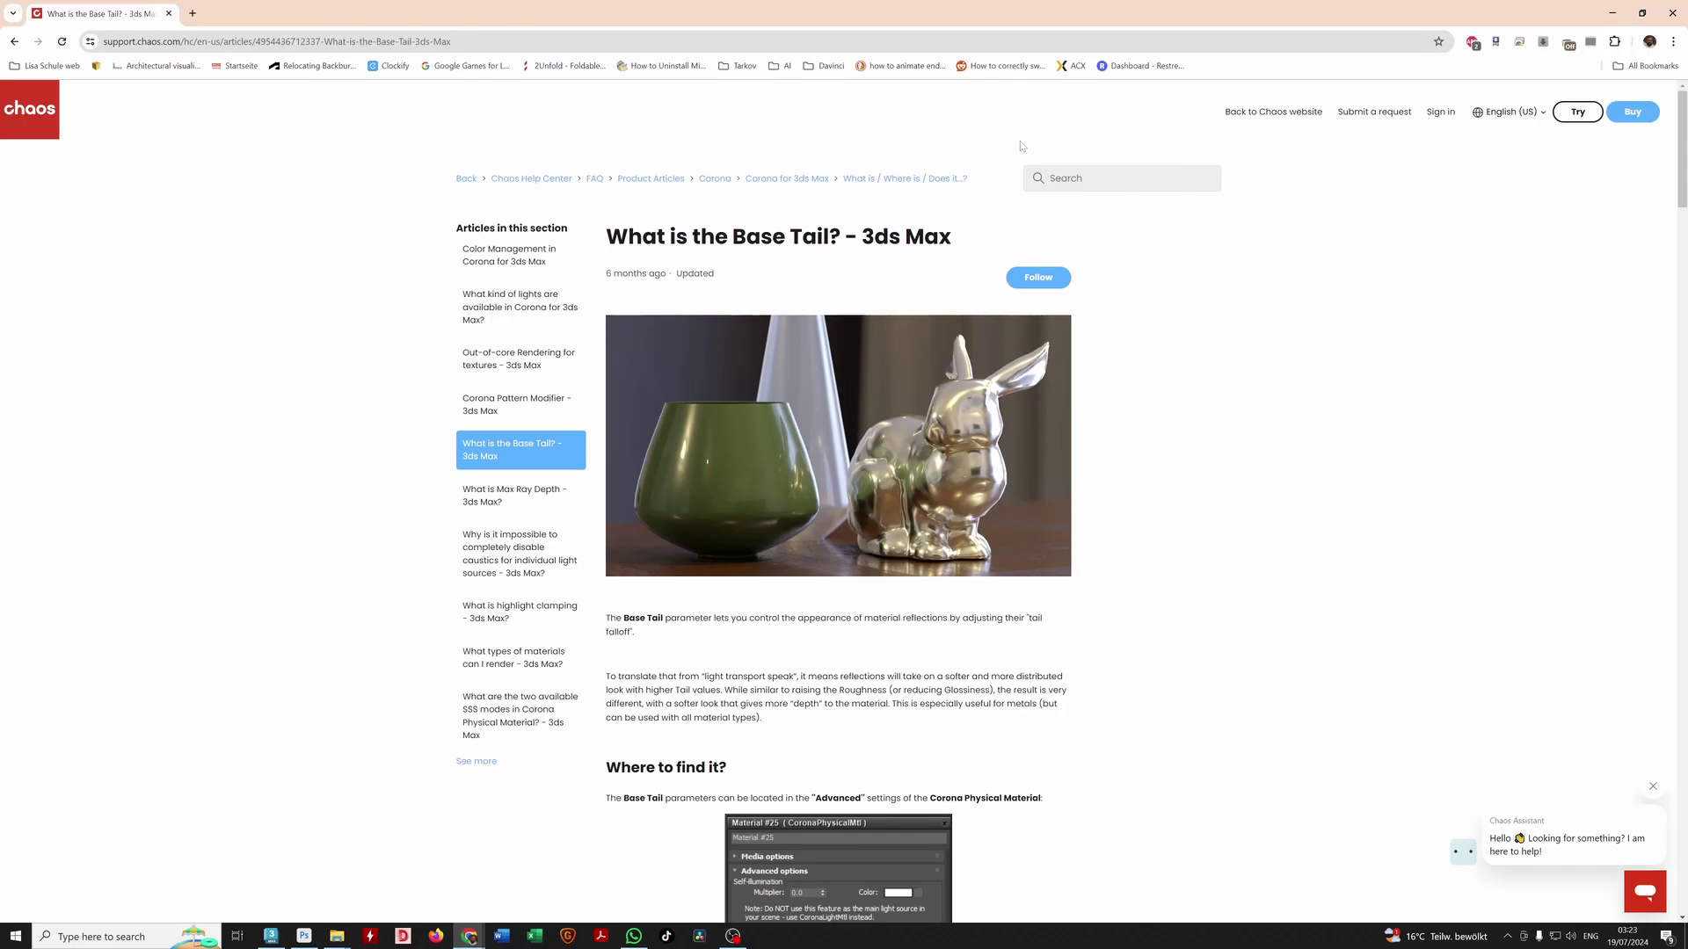
scroll(792, 410, "down", 3)
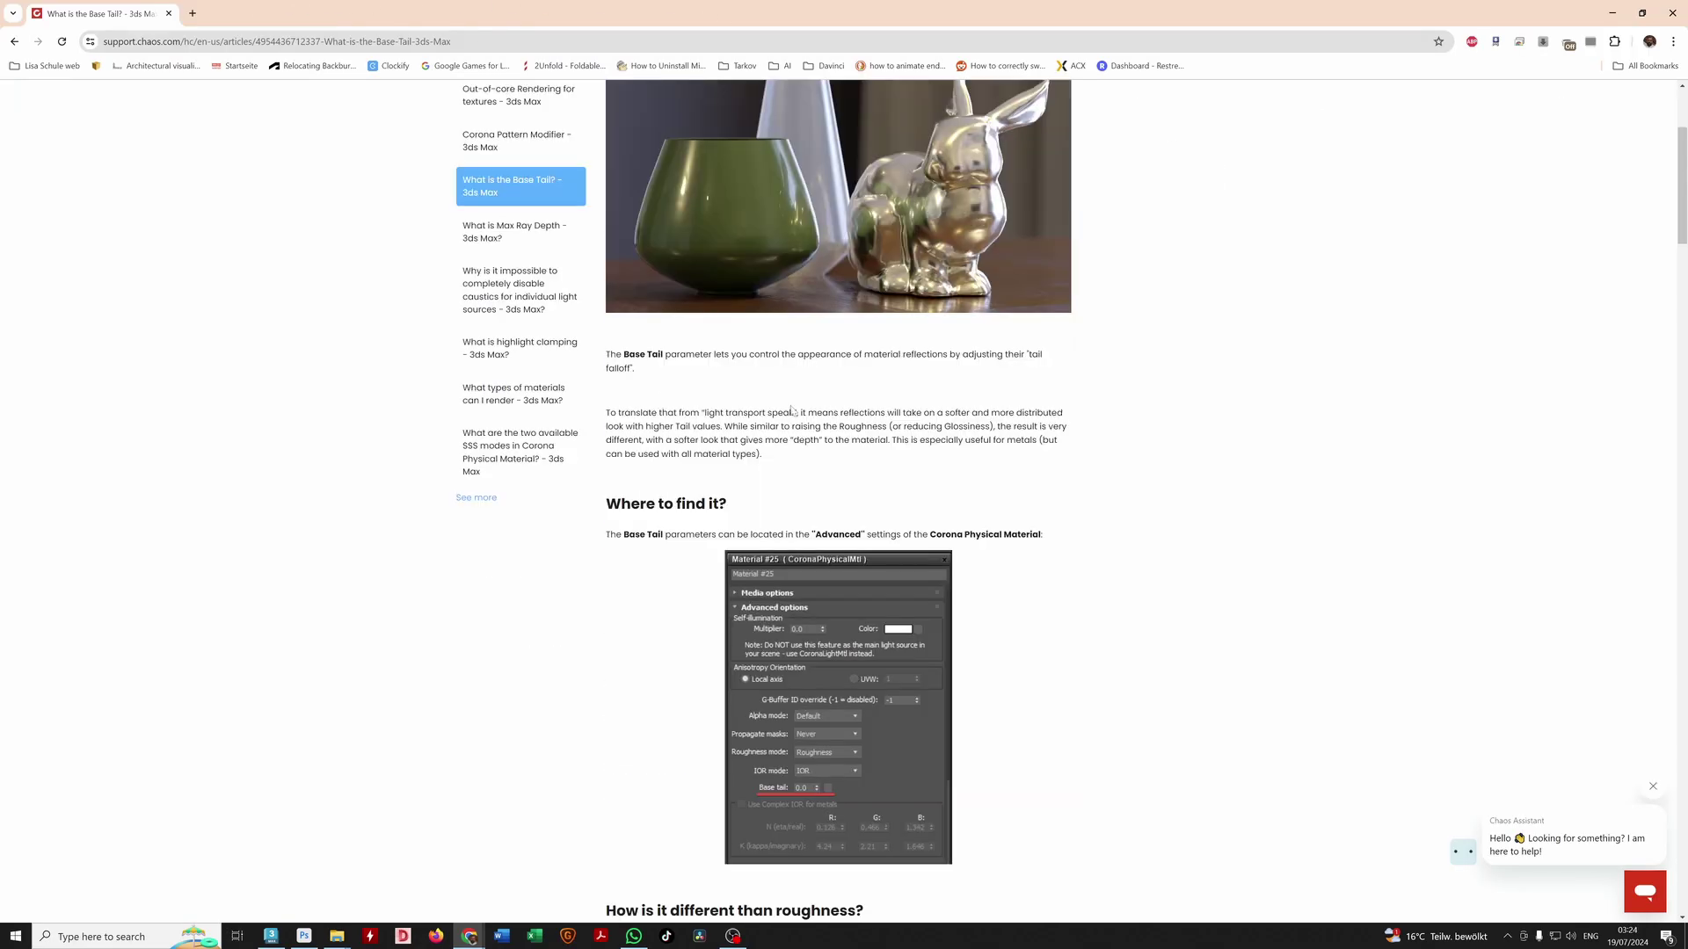
left_click_drag(817, 413, 1067, 417)
left_click_drag(664, 427, 994, 426)
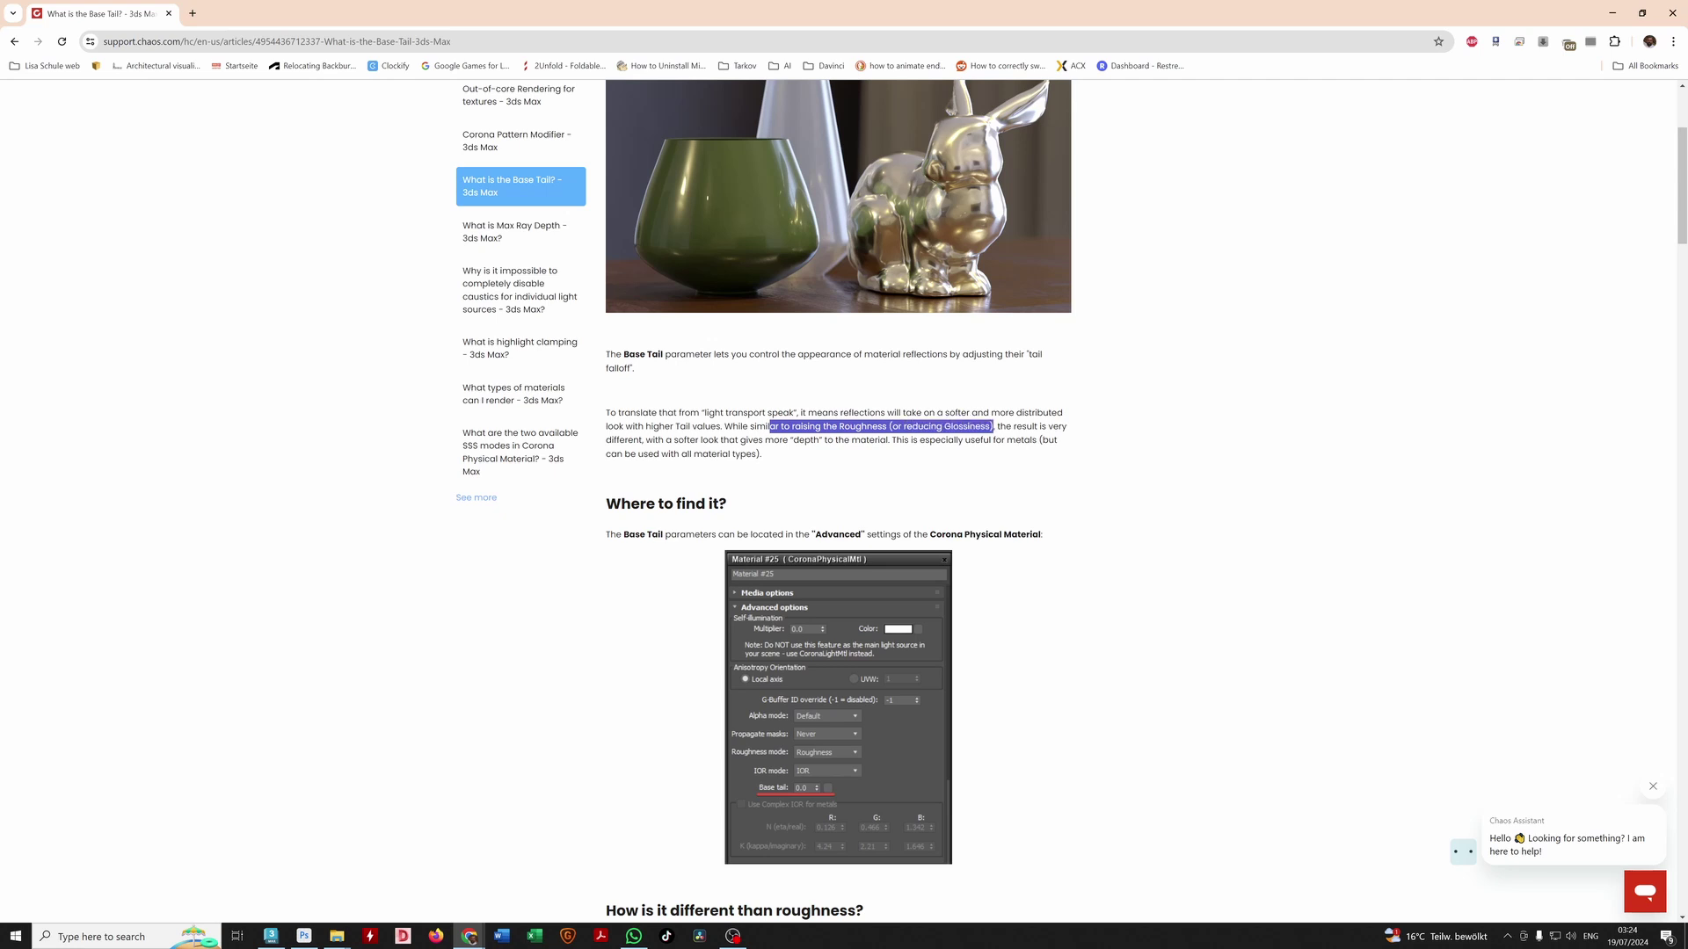
left_click(995, 428)
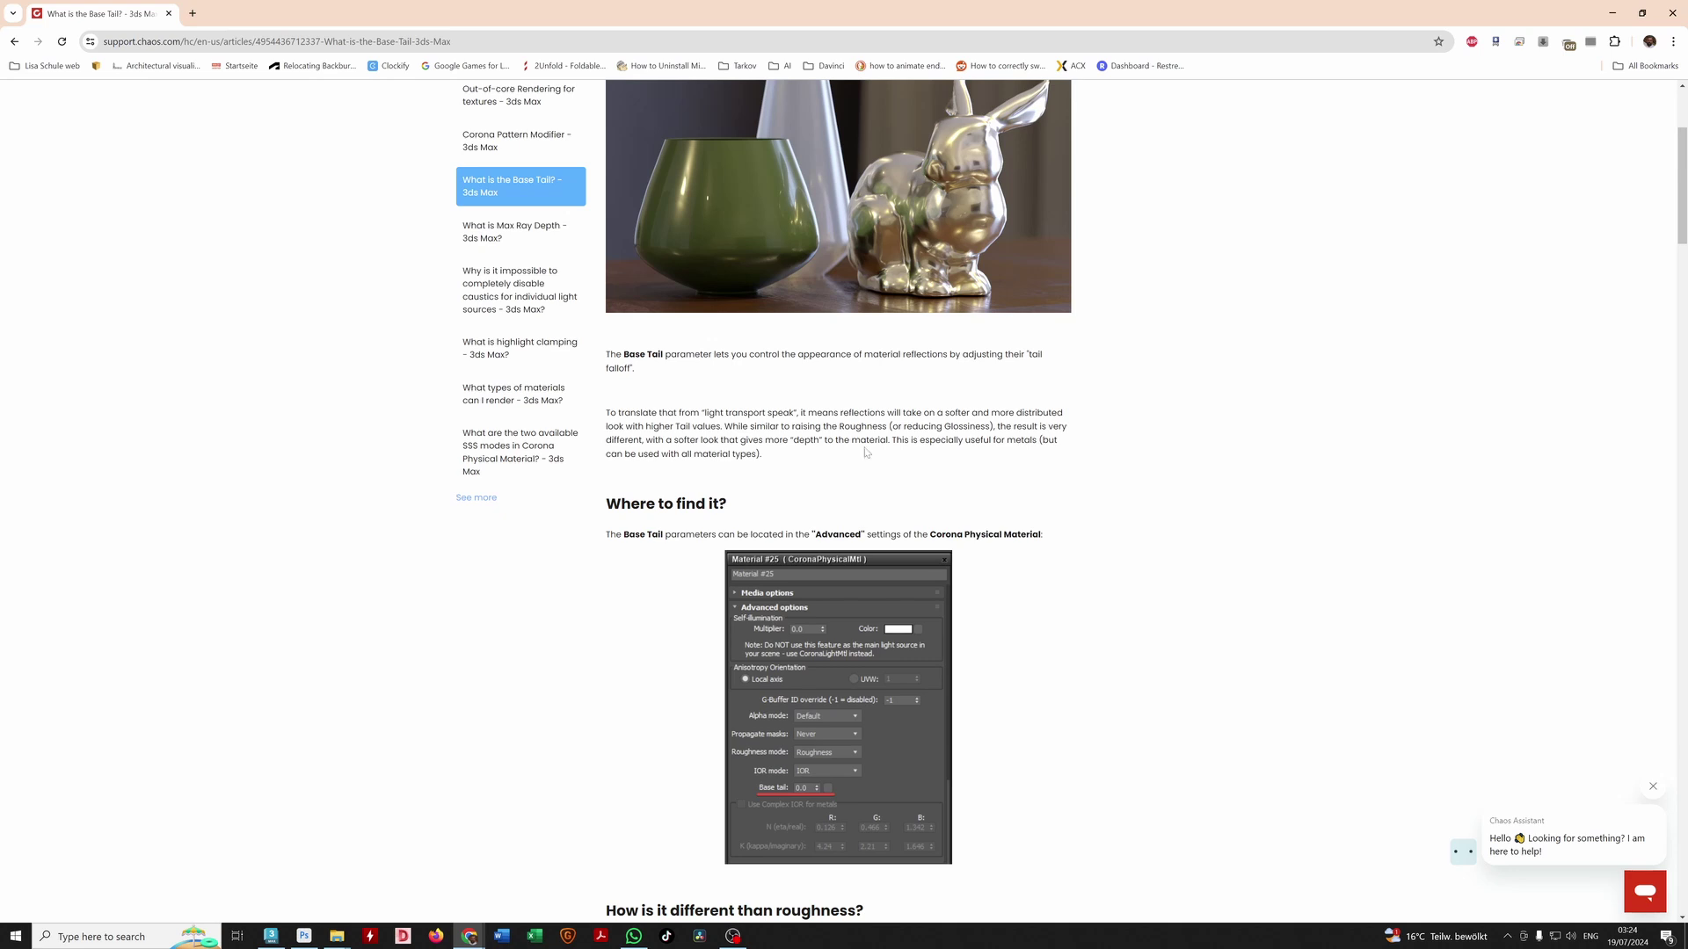
left_click_drag(974, 441, 1049, 442)
left_click(687, 457)
Step: Examine the article's tail versus roughness comparison renders and the example images below them
scroll(967, 263, "down", 15)
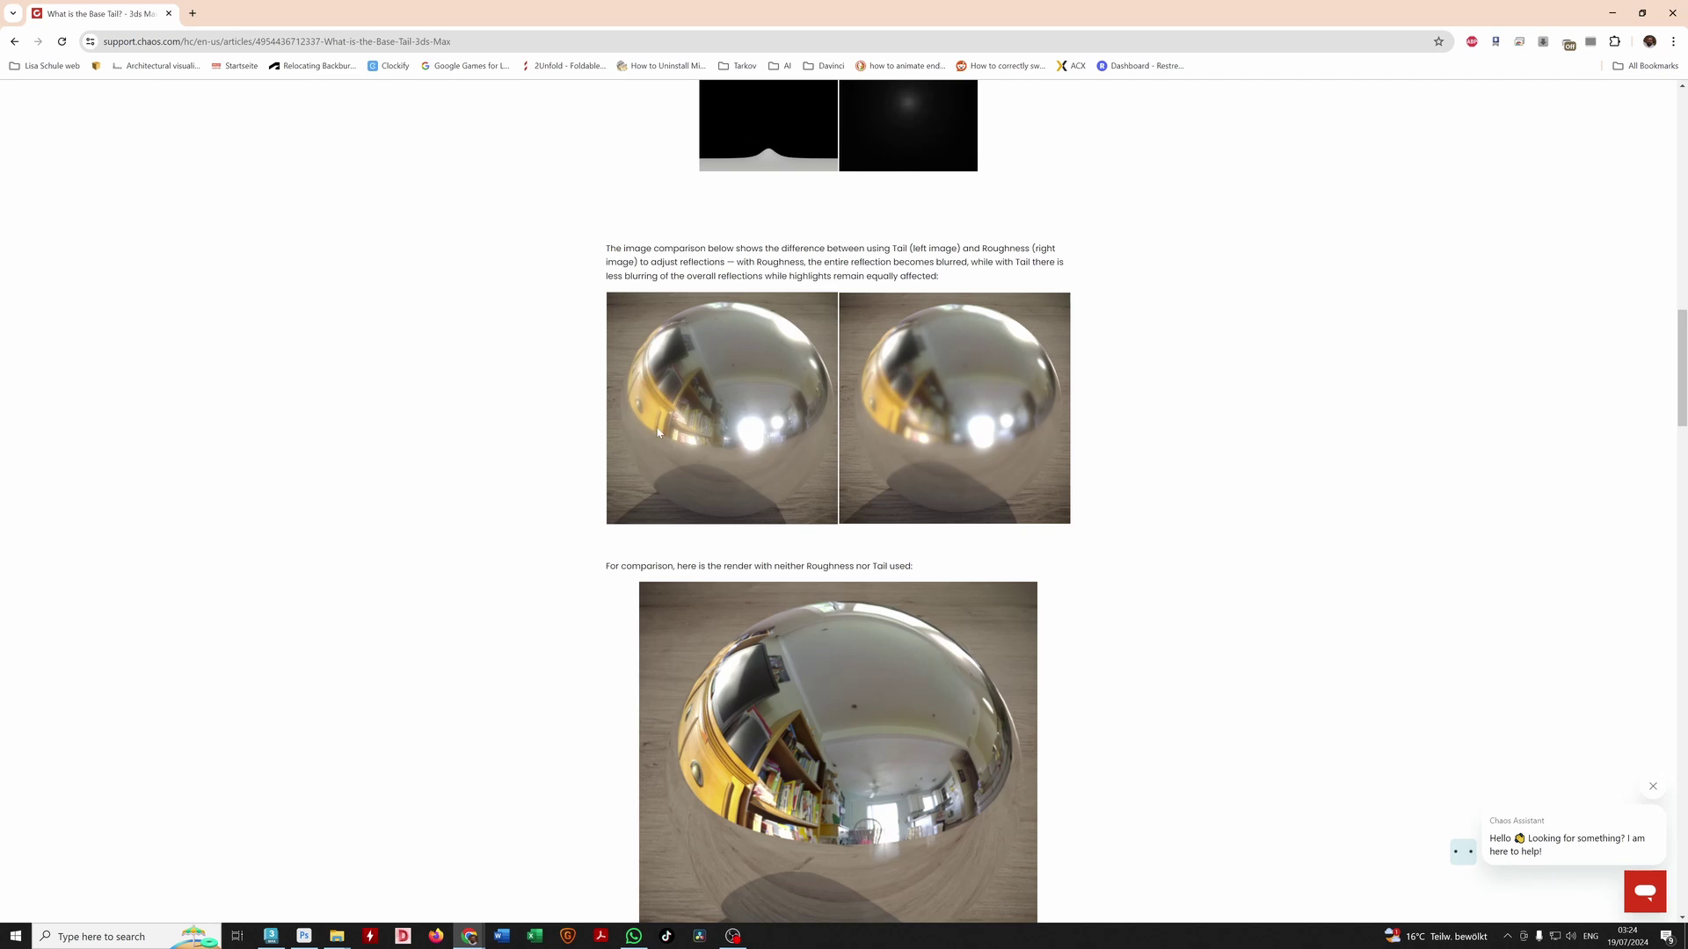
scroll(810, 489, "down", 3)
scroll(809, 490, "down", 3)
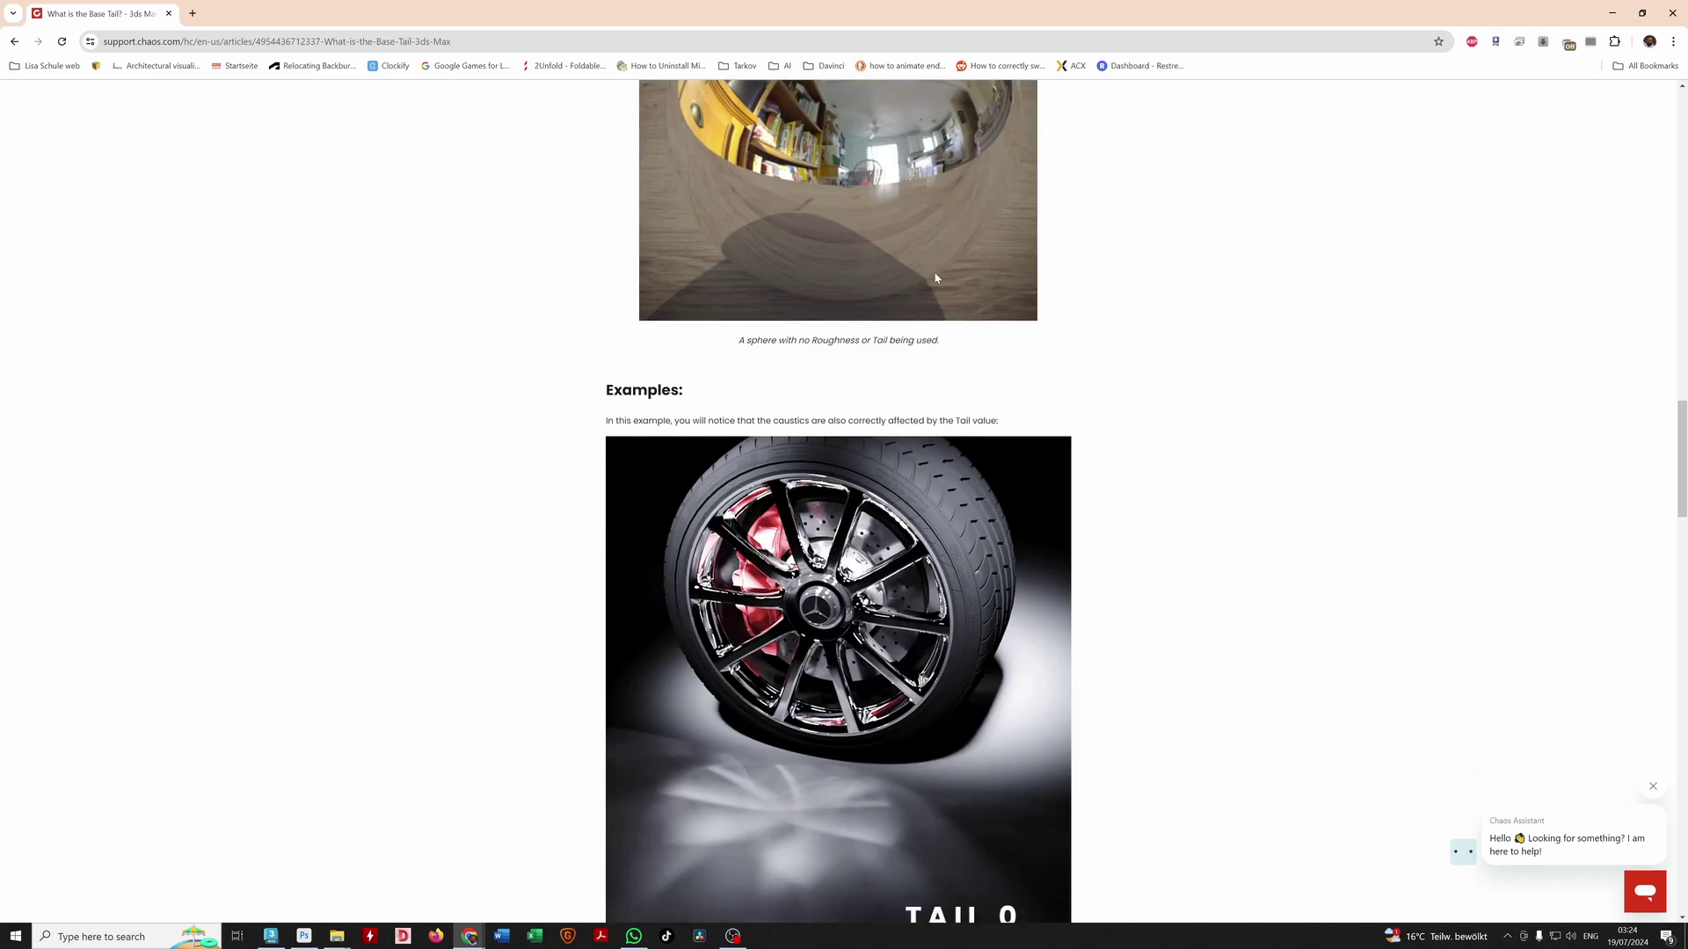
Step: Compare the article's car wheel and glassware renders at different tail values
scroll(818, 486, "down", 2)
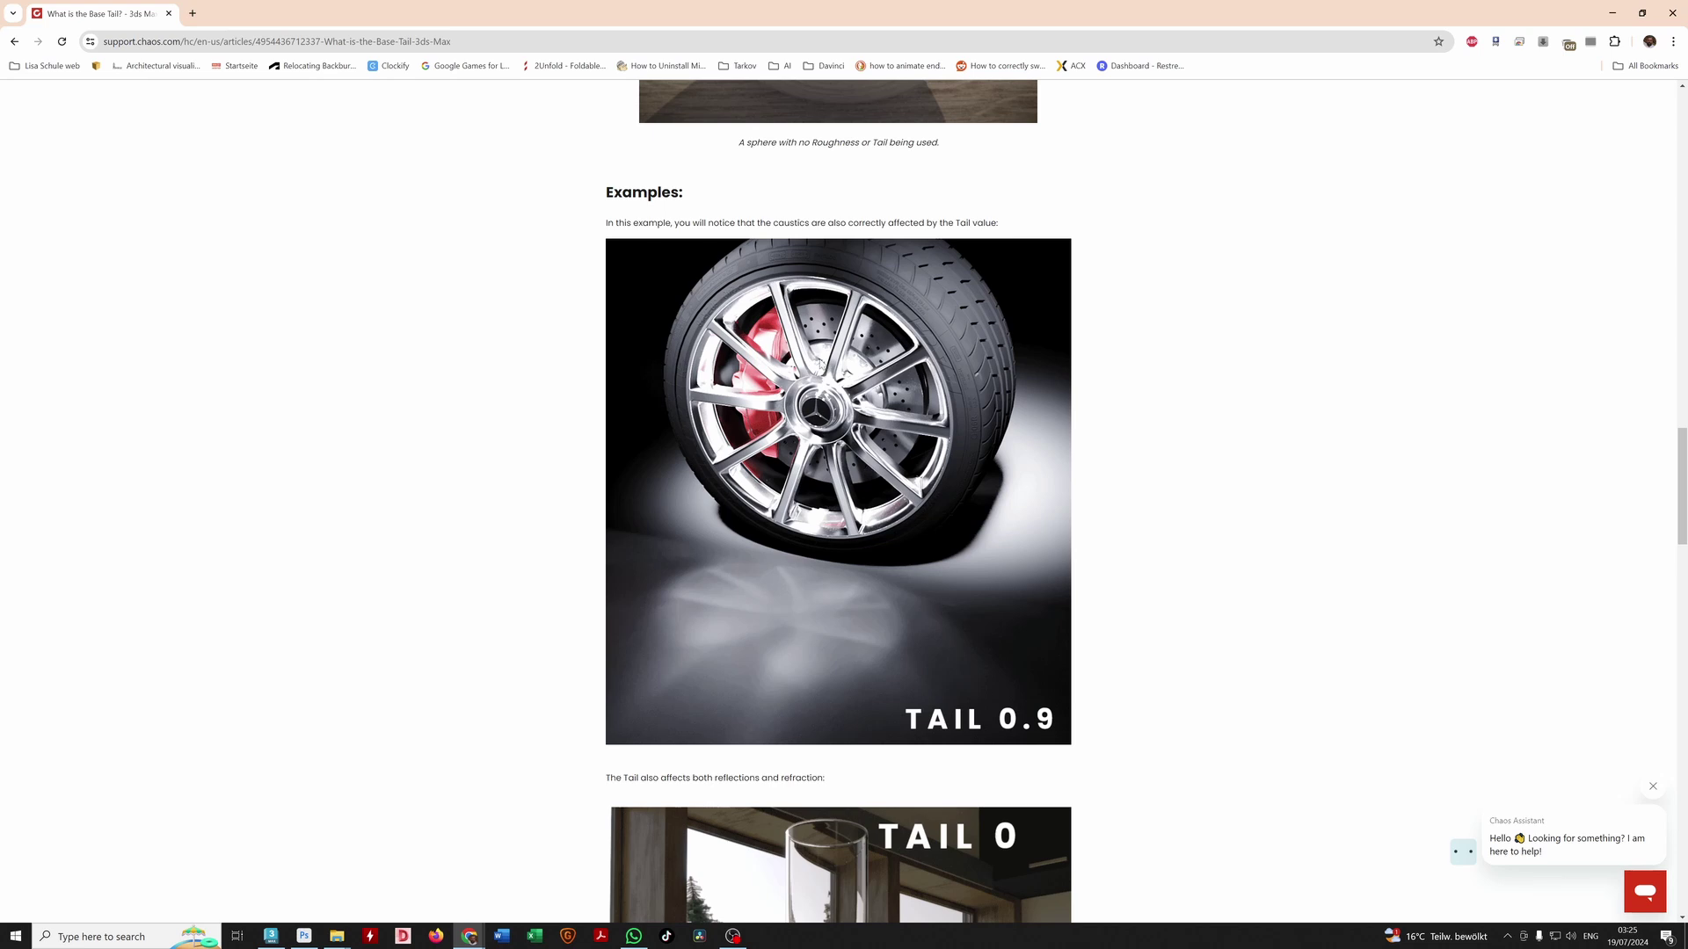
scroll(1000, 576, "down", 6)
scroll(1095, 176, "up", 4)
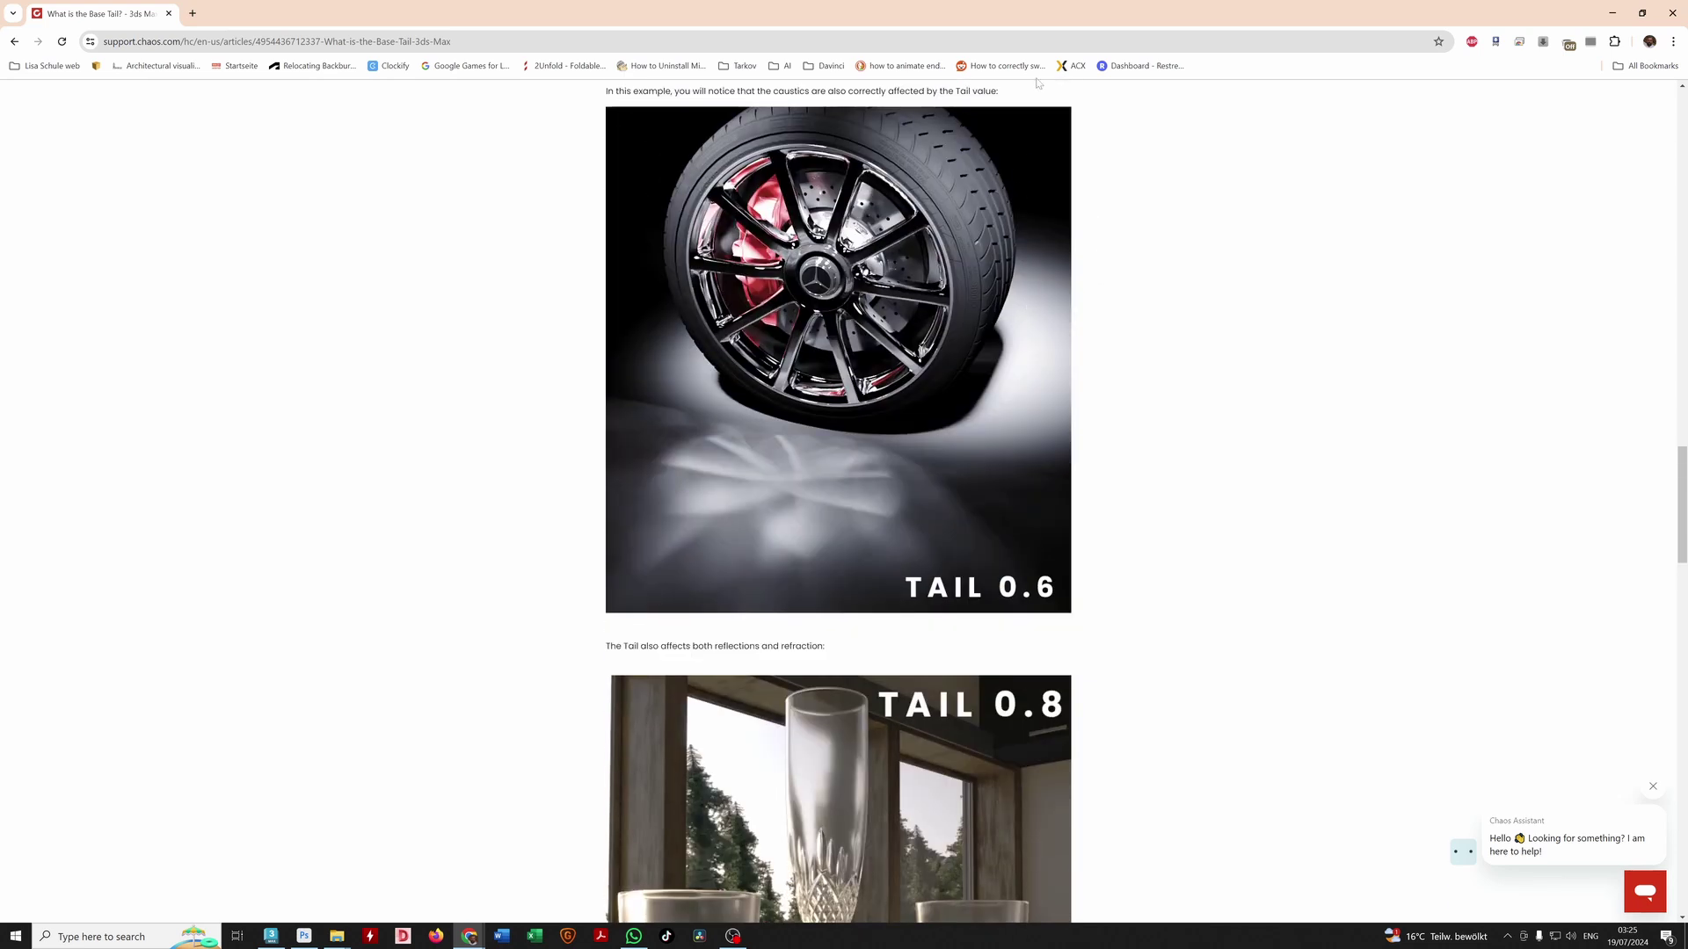
Step: Switch back to 3ds Max and try a base tail of 0.3 on the metal material
key("alt+Tab")
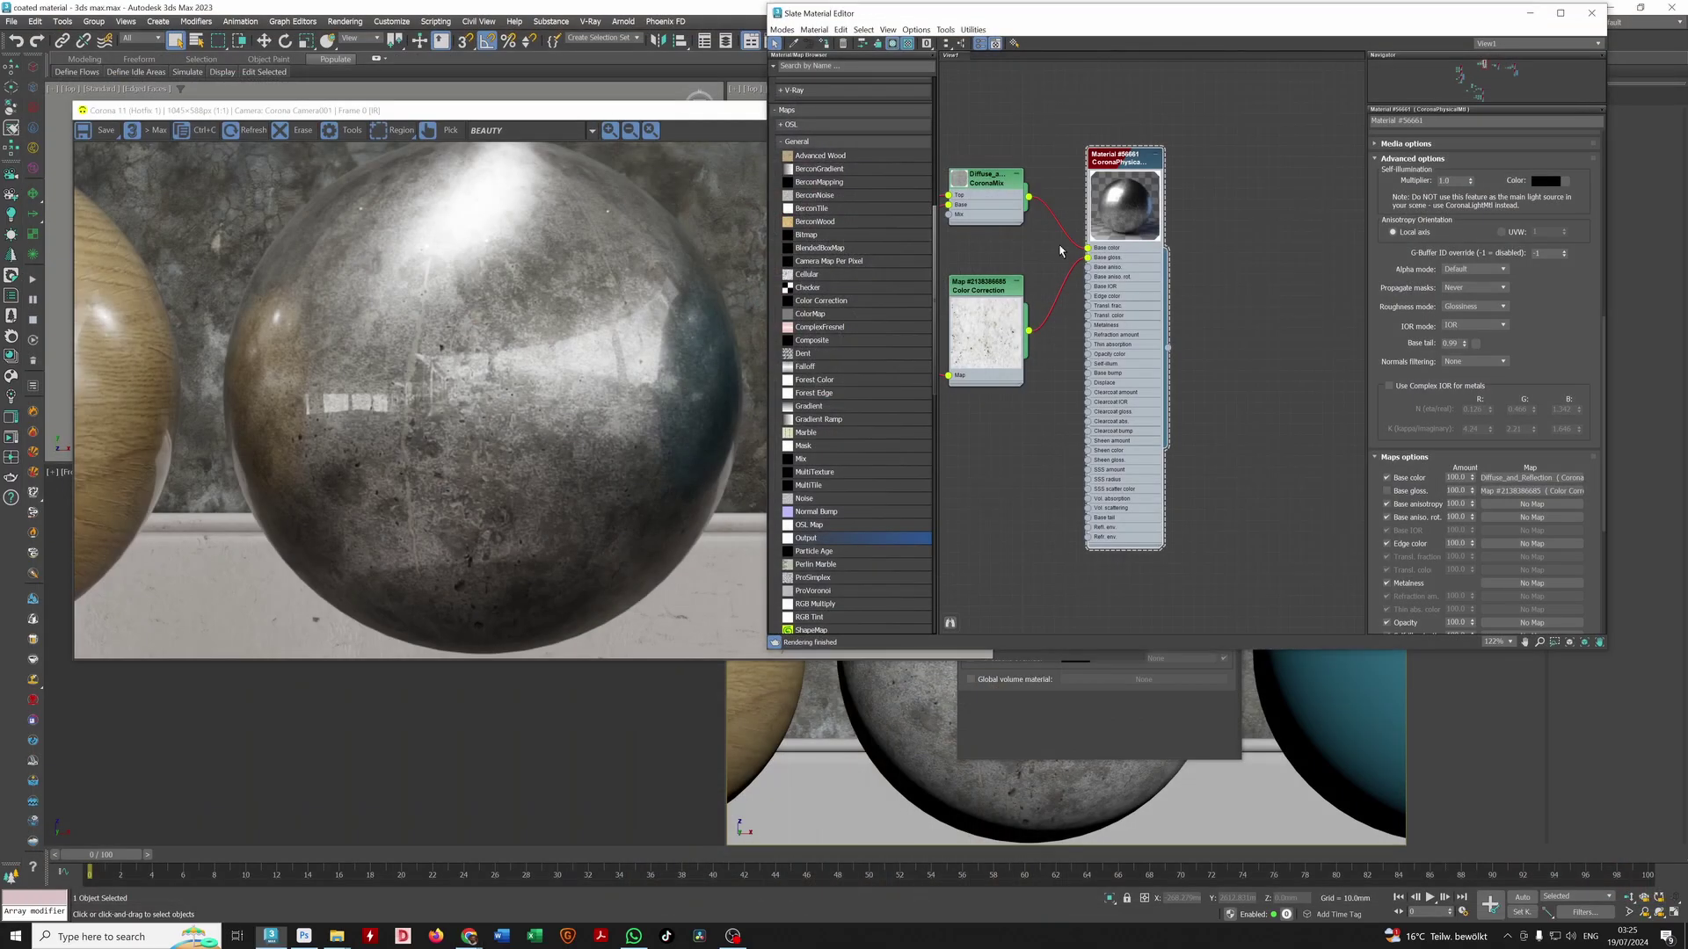
middle_click_drag(1011, 263, 1053, 297)
double_click(1030, 324)
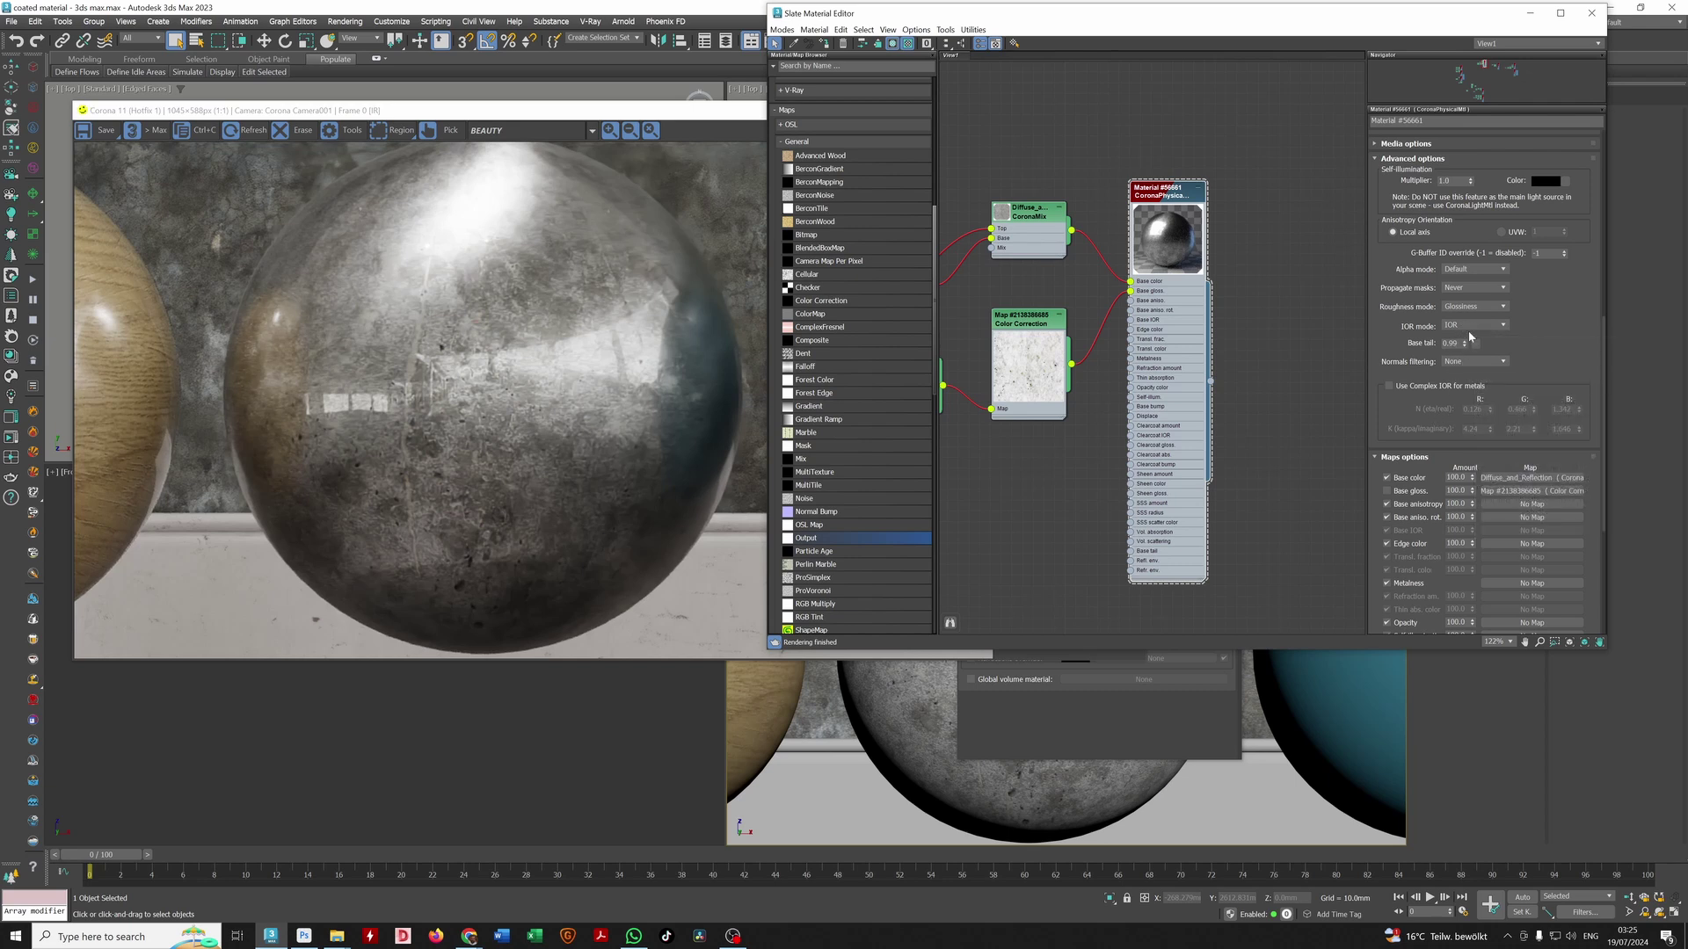
scroll(1532, 364, "down", 4)
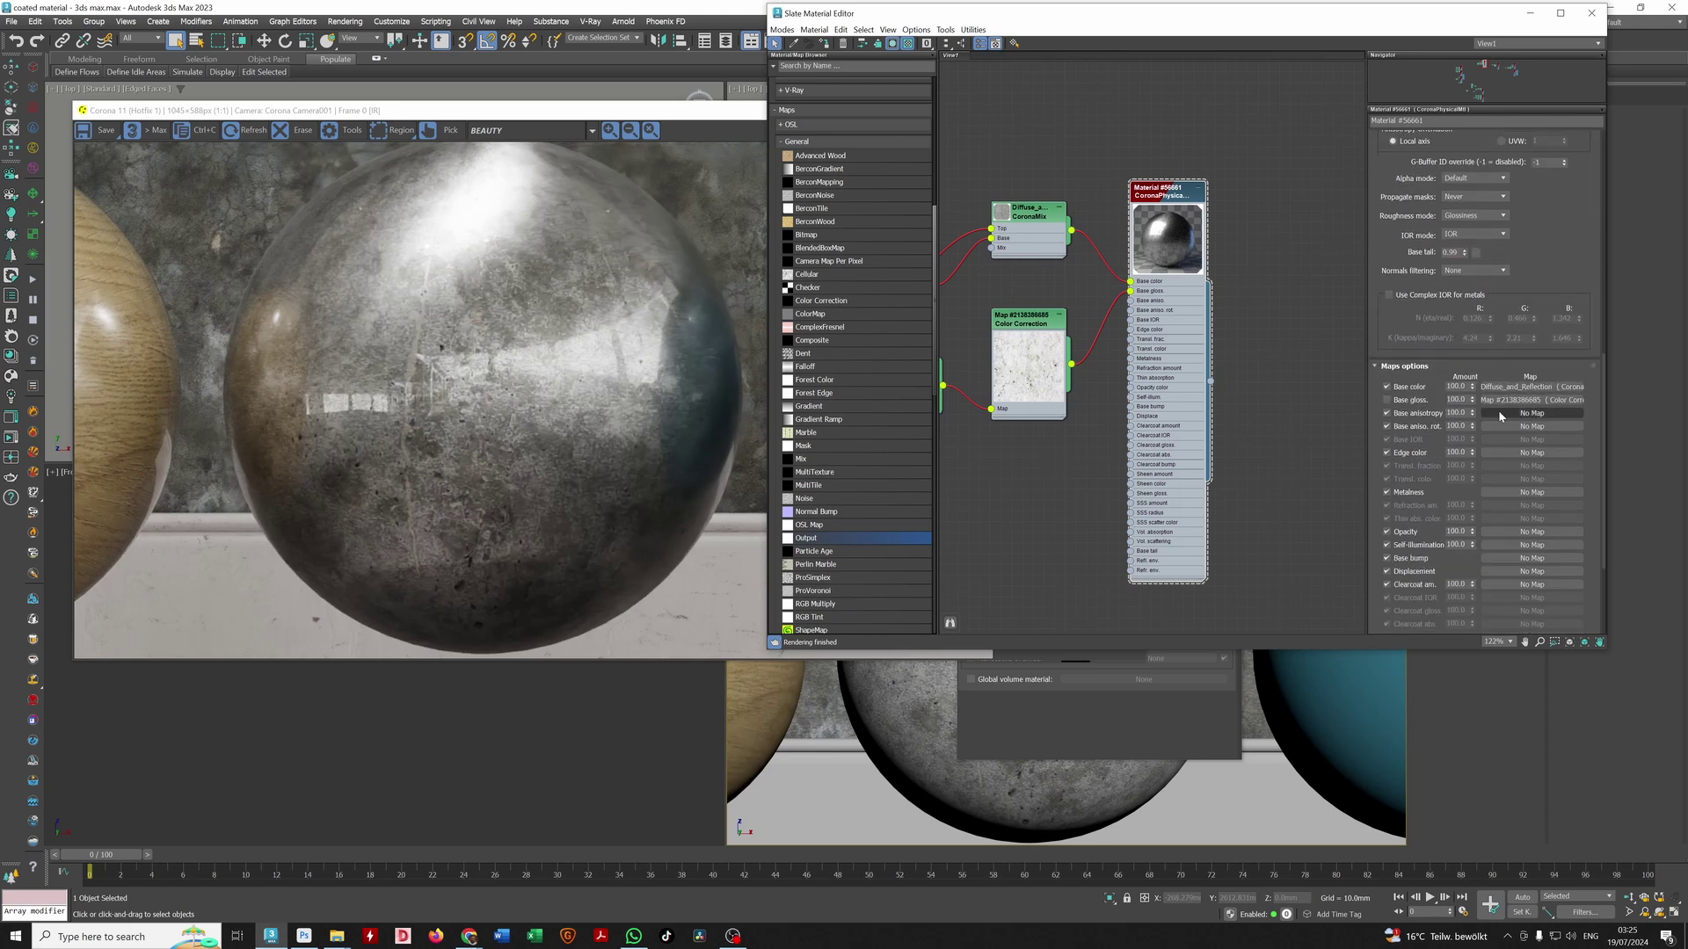
scroll(1542, 459, "up", 8)
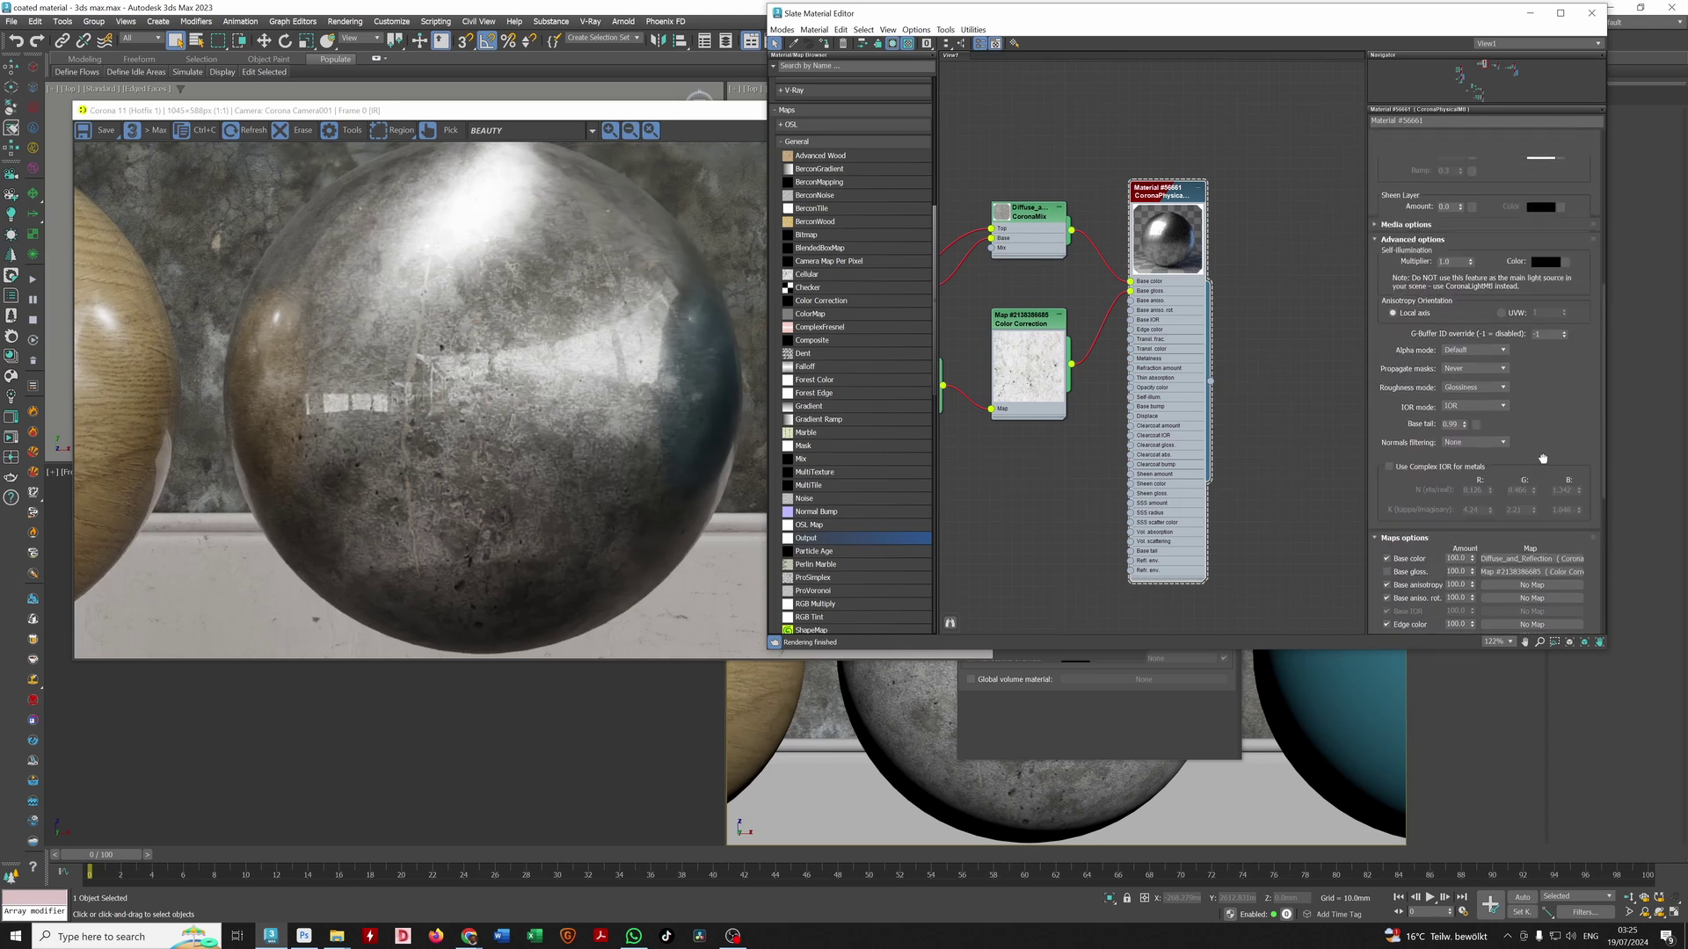
left_click(1453, 255)
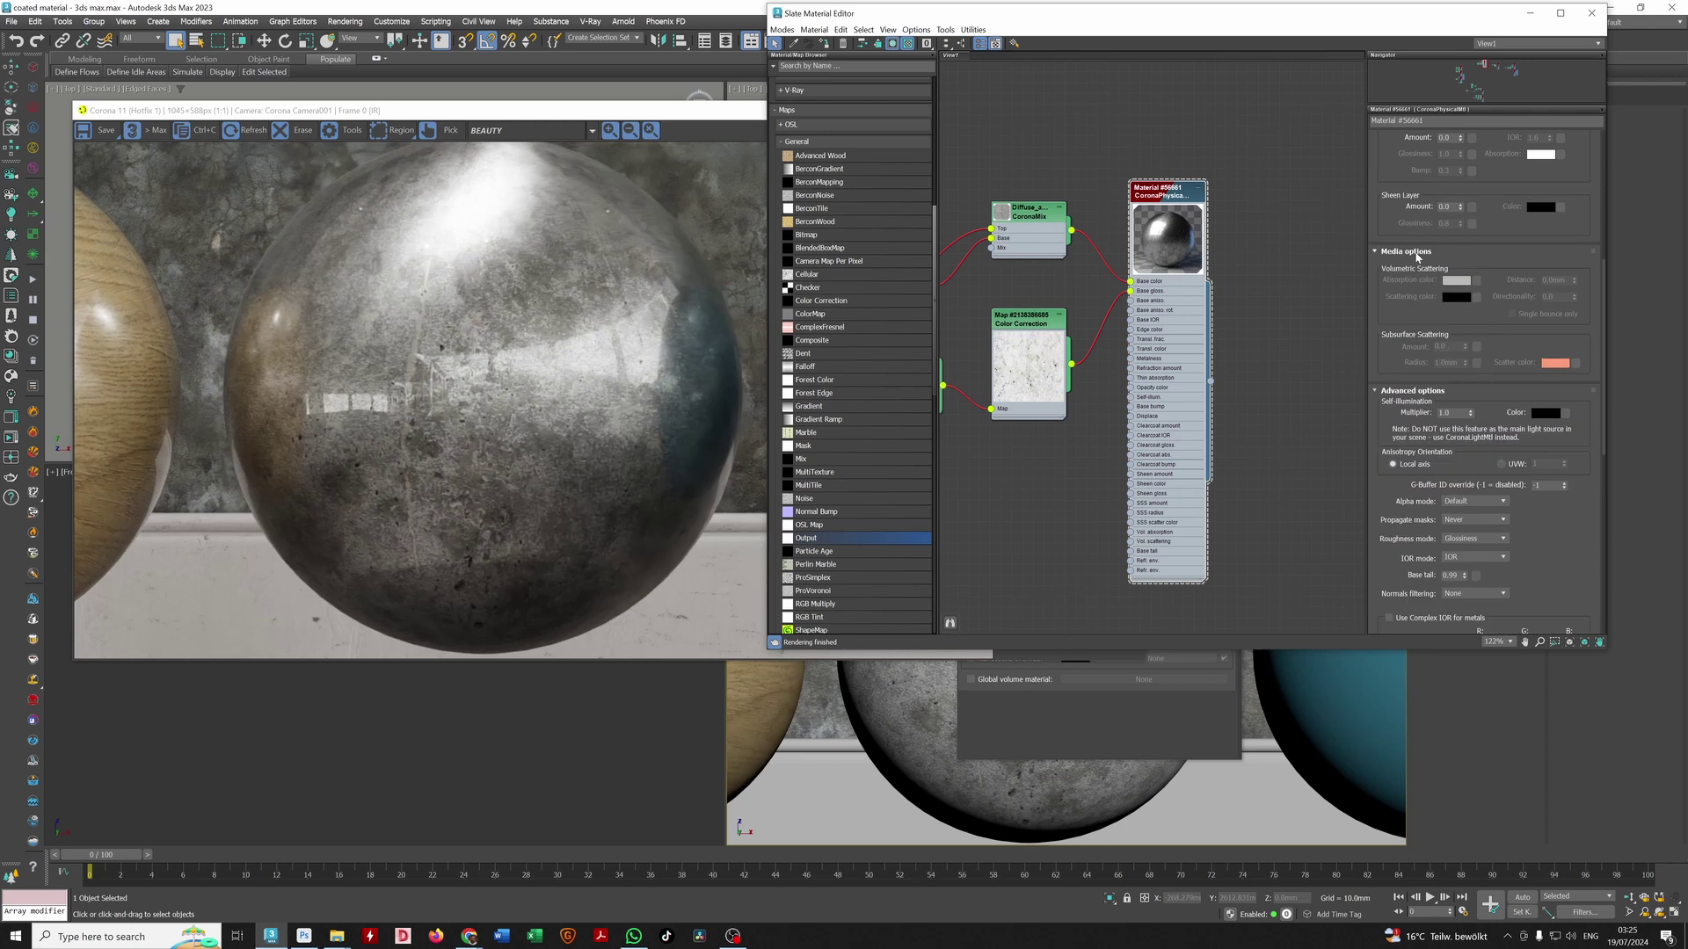
left_click(1417, 256)
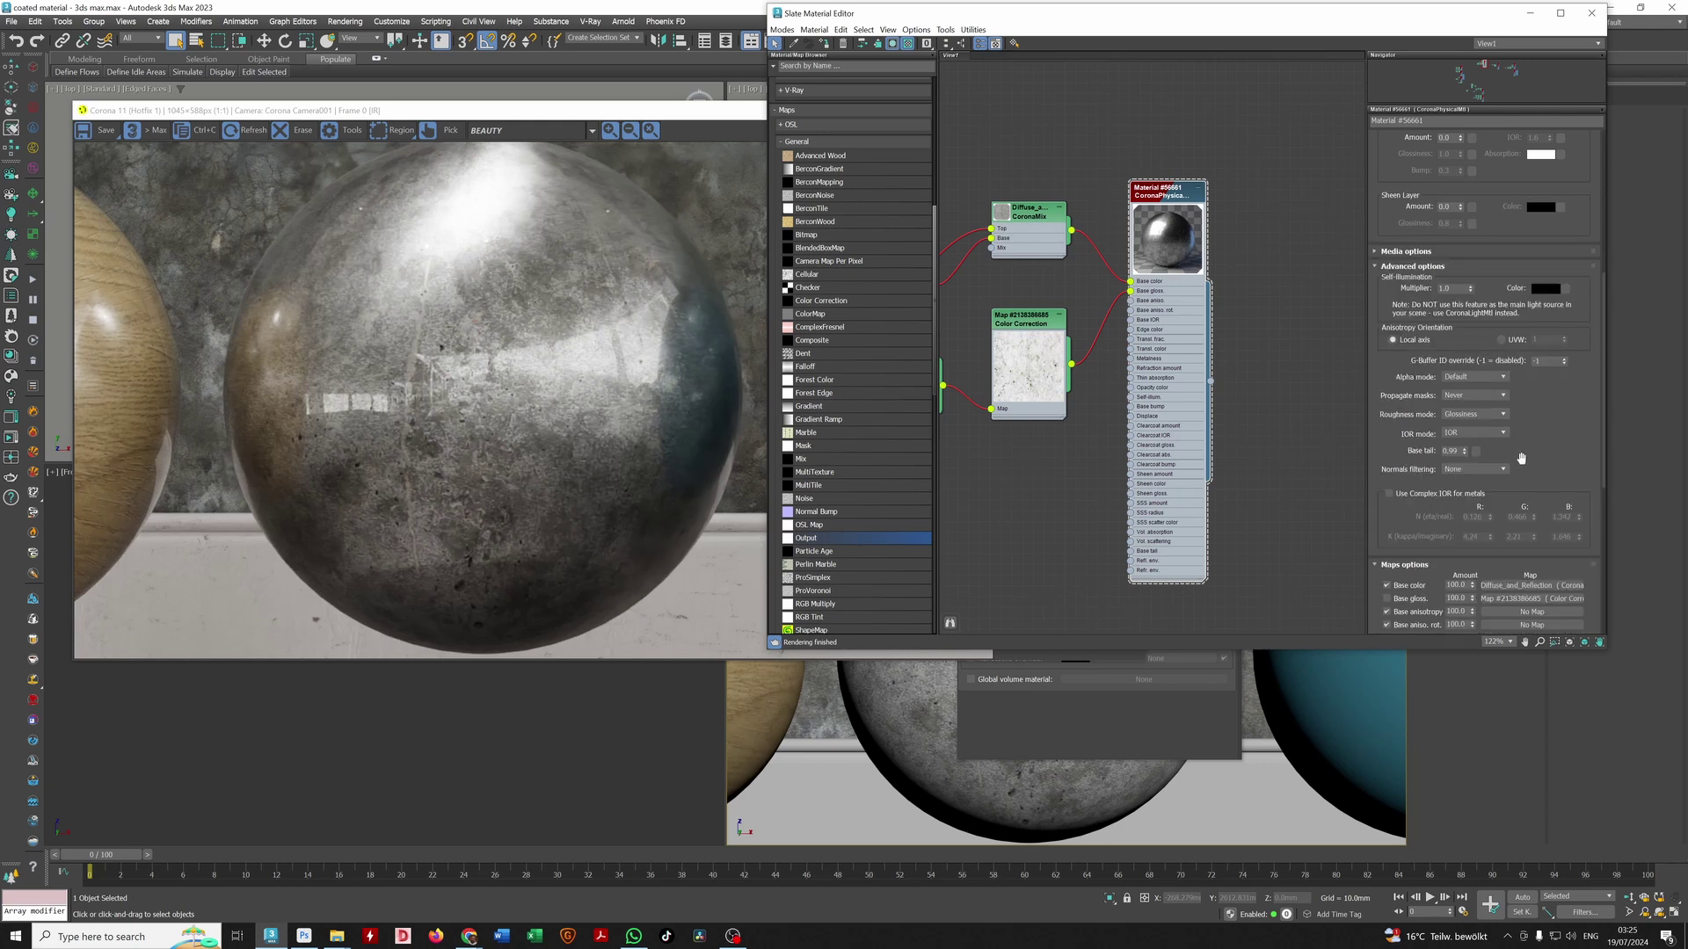
double_click(1451, 451)
type("0.3")
key("Return")
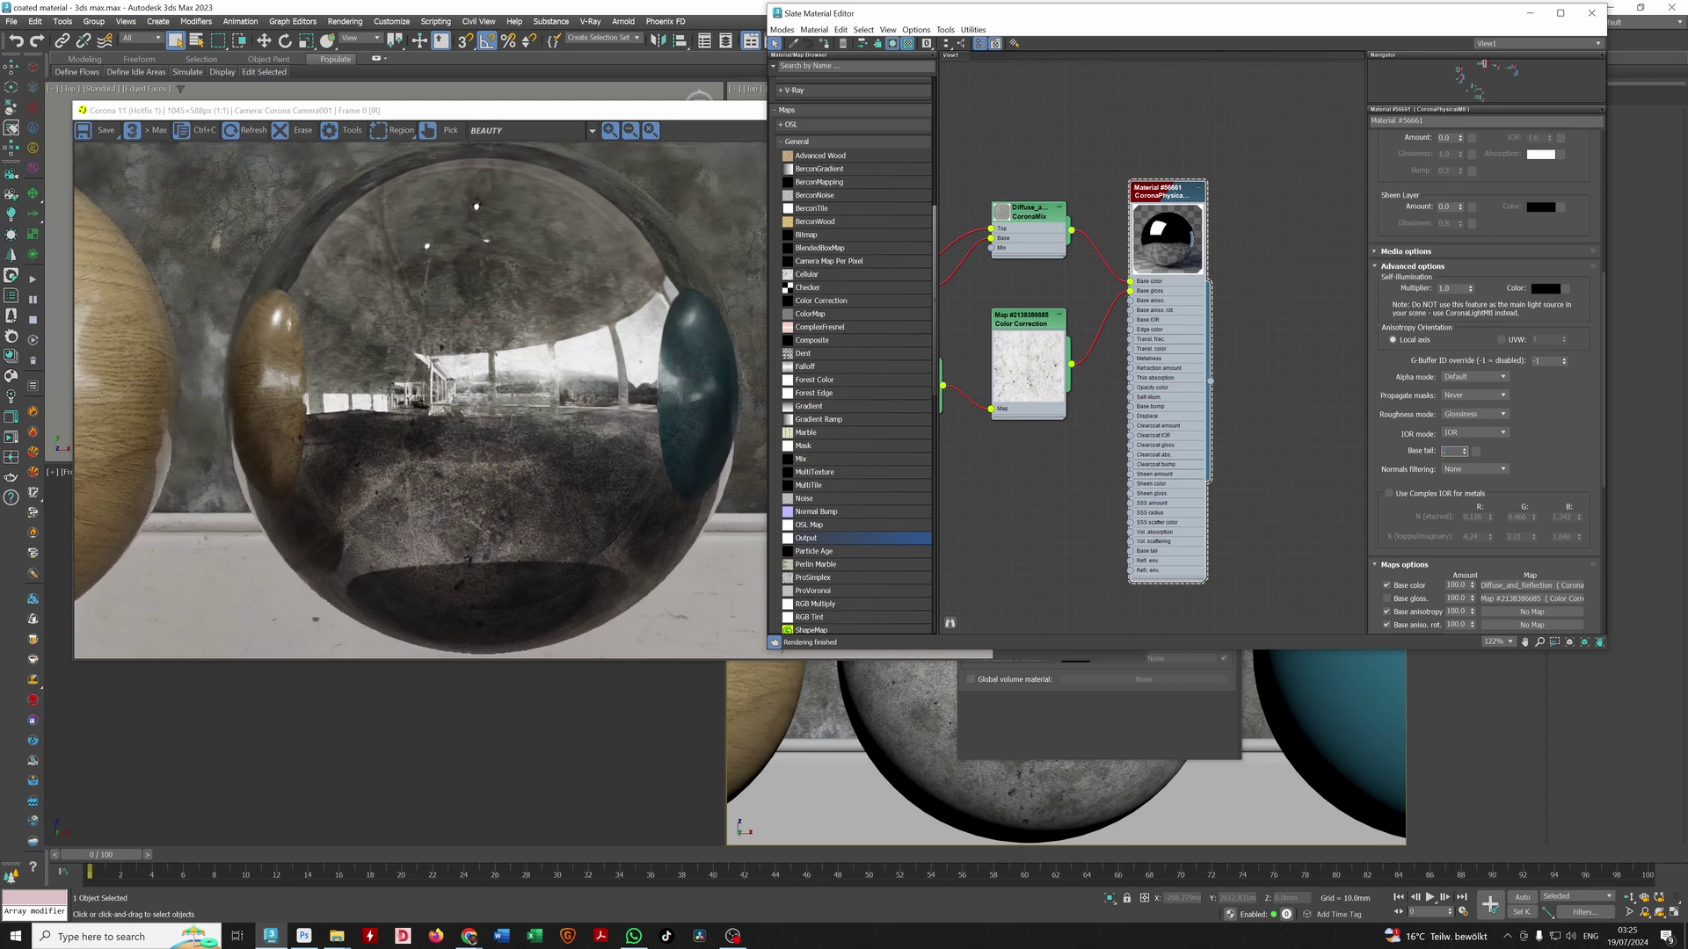
Step: Try a base tail of 0.9 on the metal and raise it to 0.95
type("0.9")
key("Return")
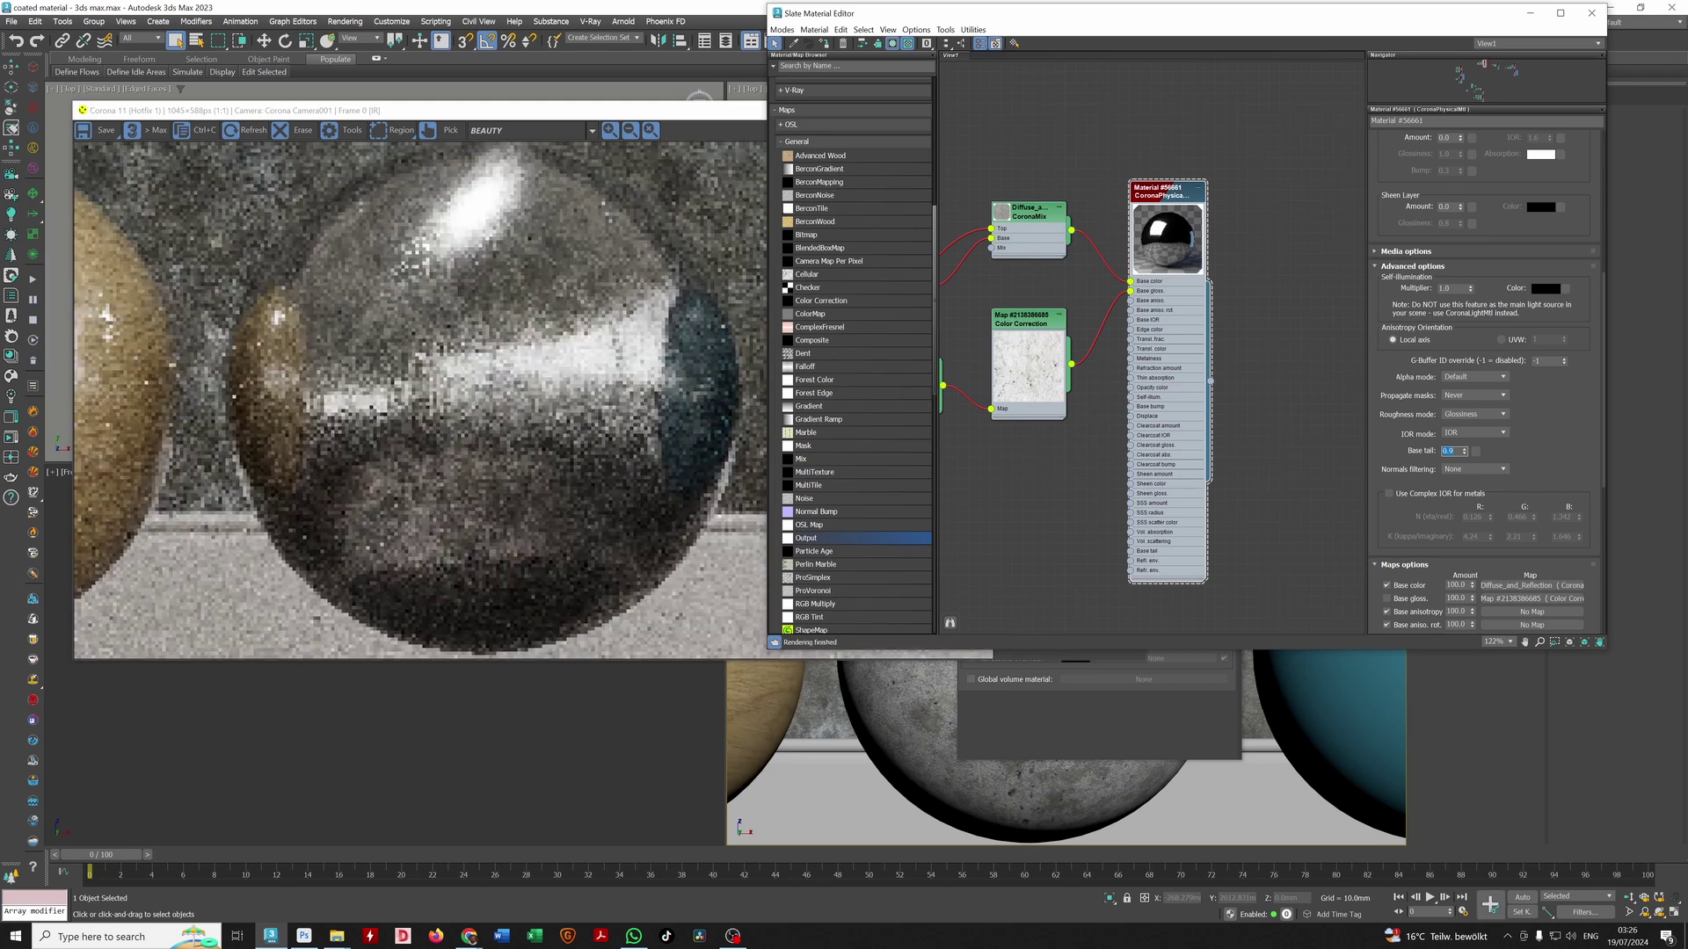
type("5")
key("Return")
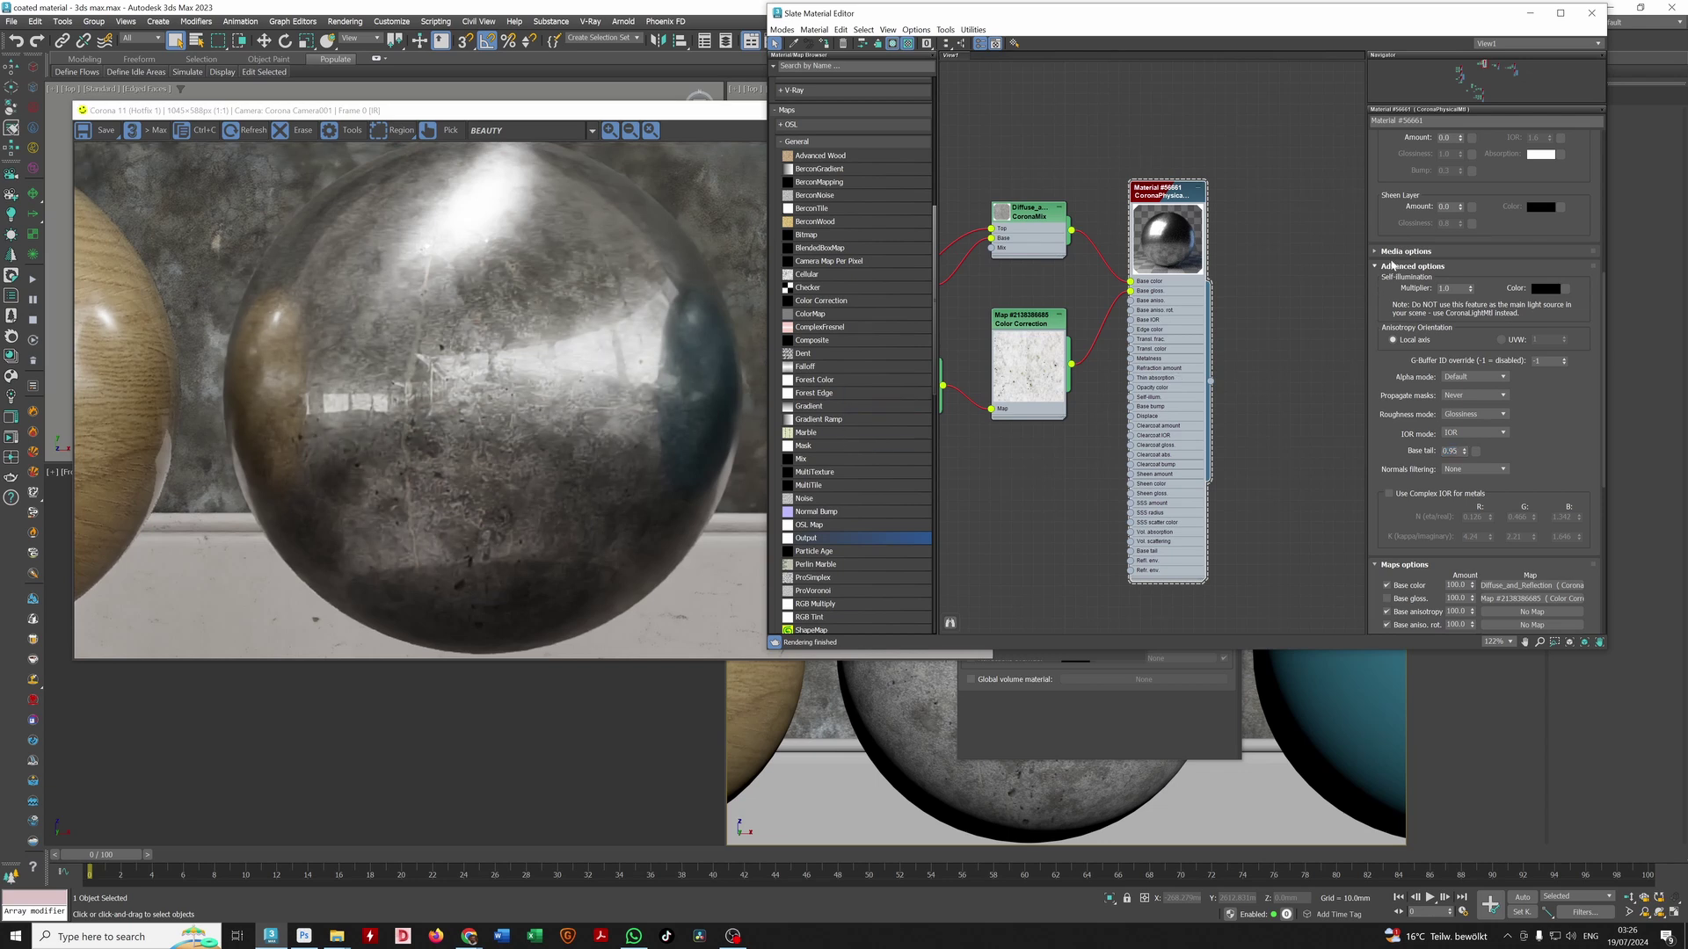
Step: Try a base glossiness of 0.75 on the metal and set it back to 1
scroll(1403, 214, "up", 3)
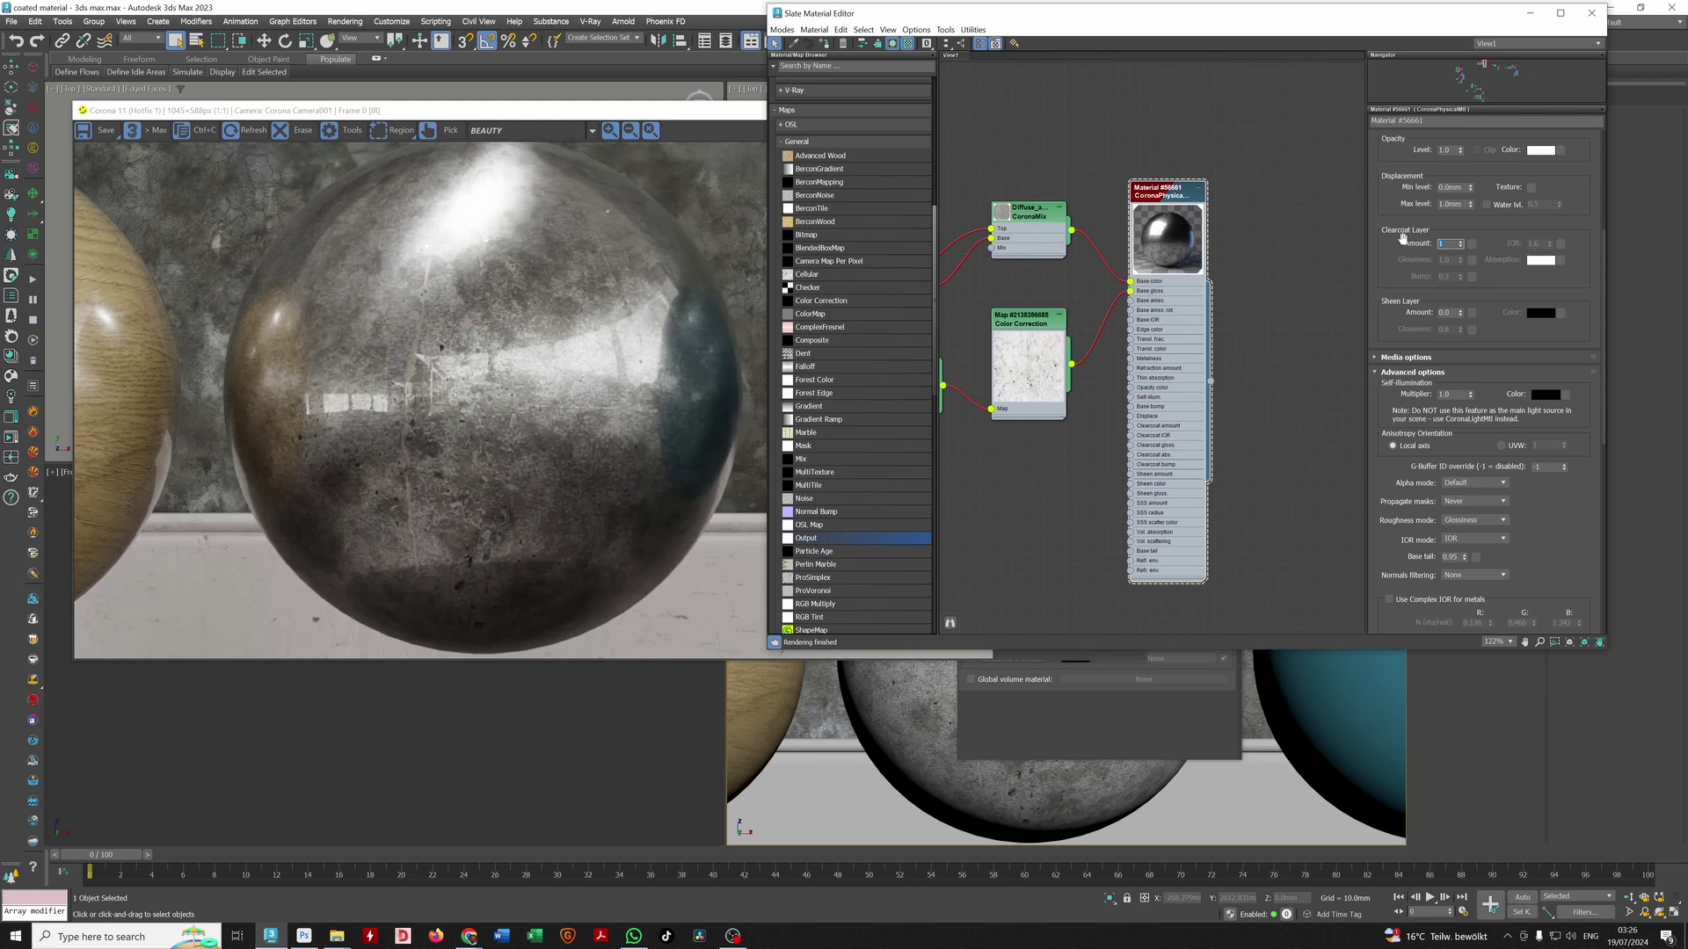
scroll(1441, 264, "up", 6)
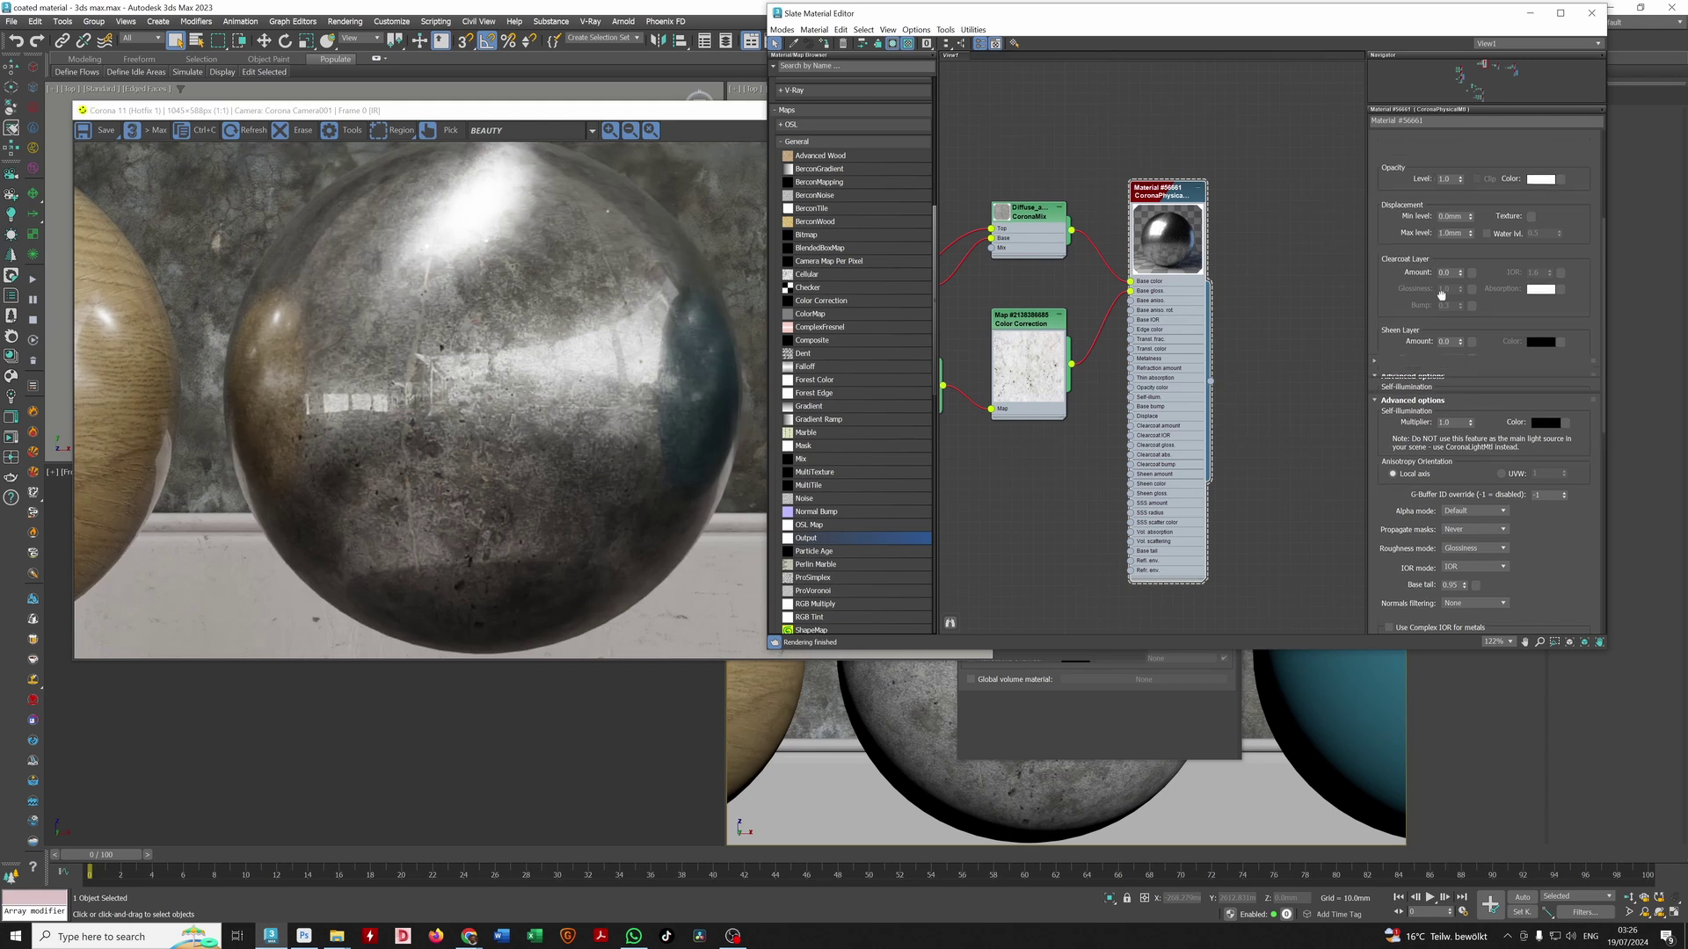
left_click_drag(1461, 221, 1459, 231)
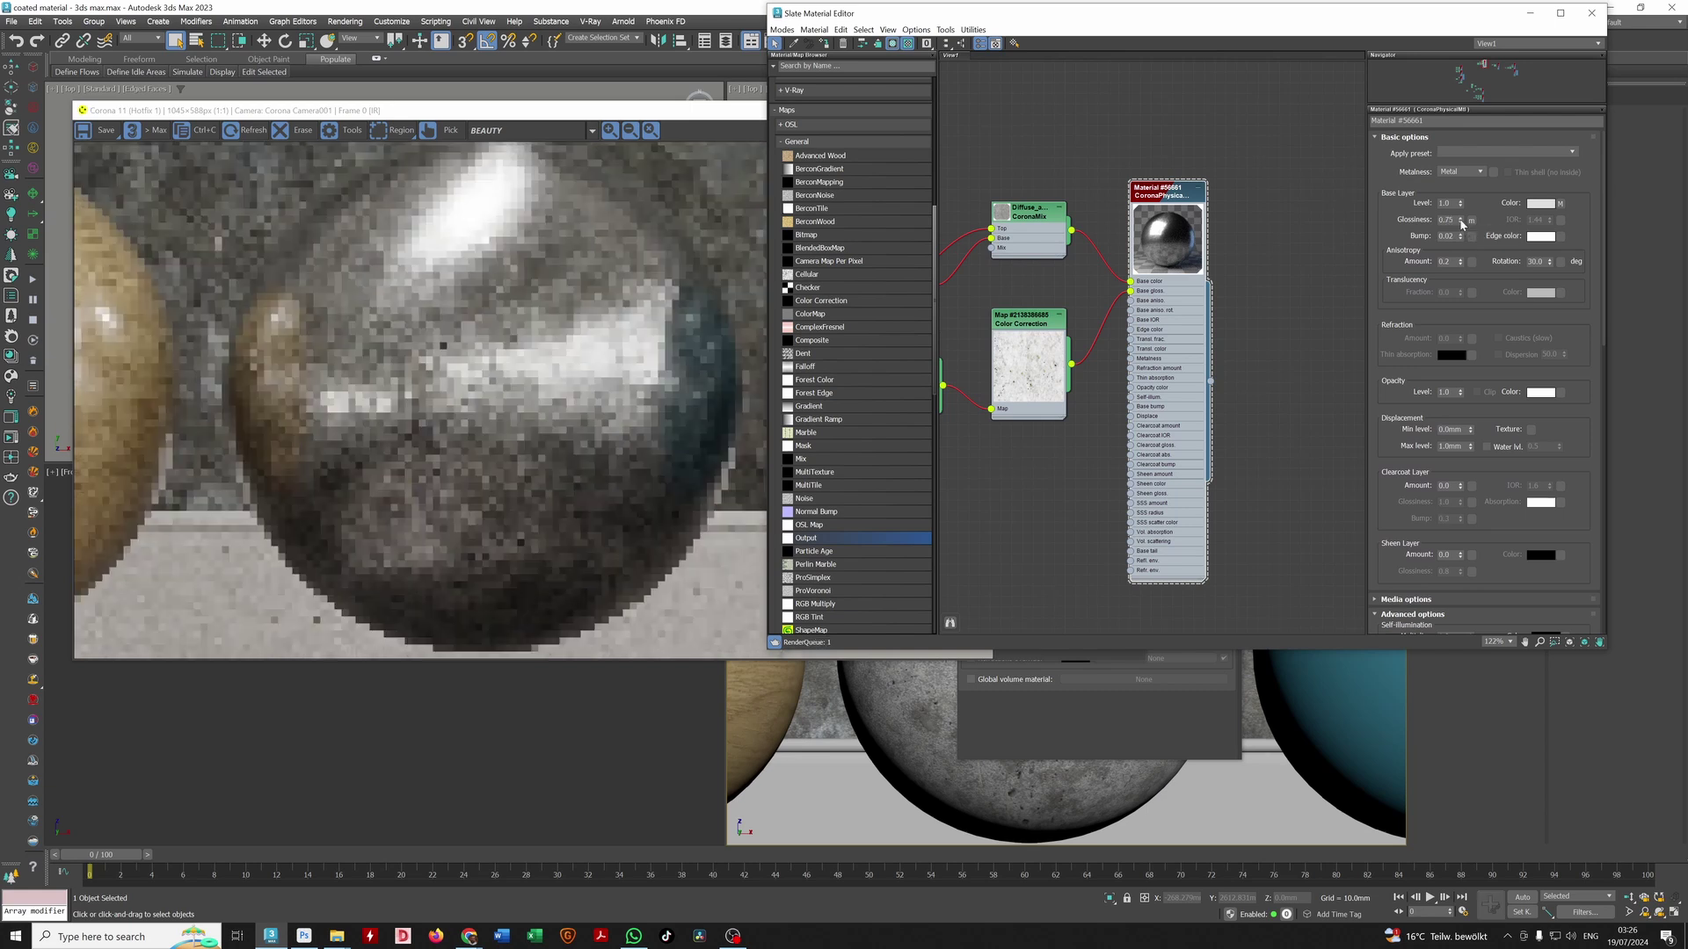
double_click(1449, 221)
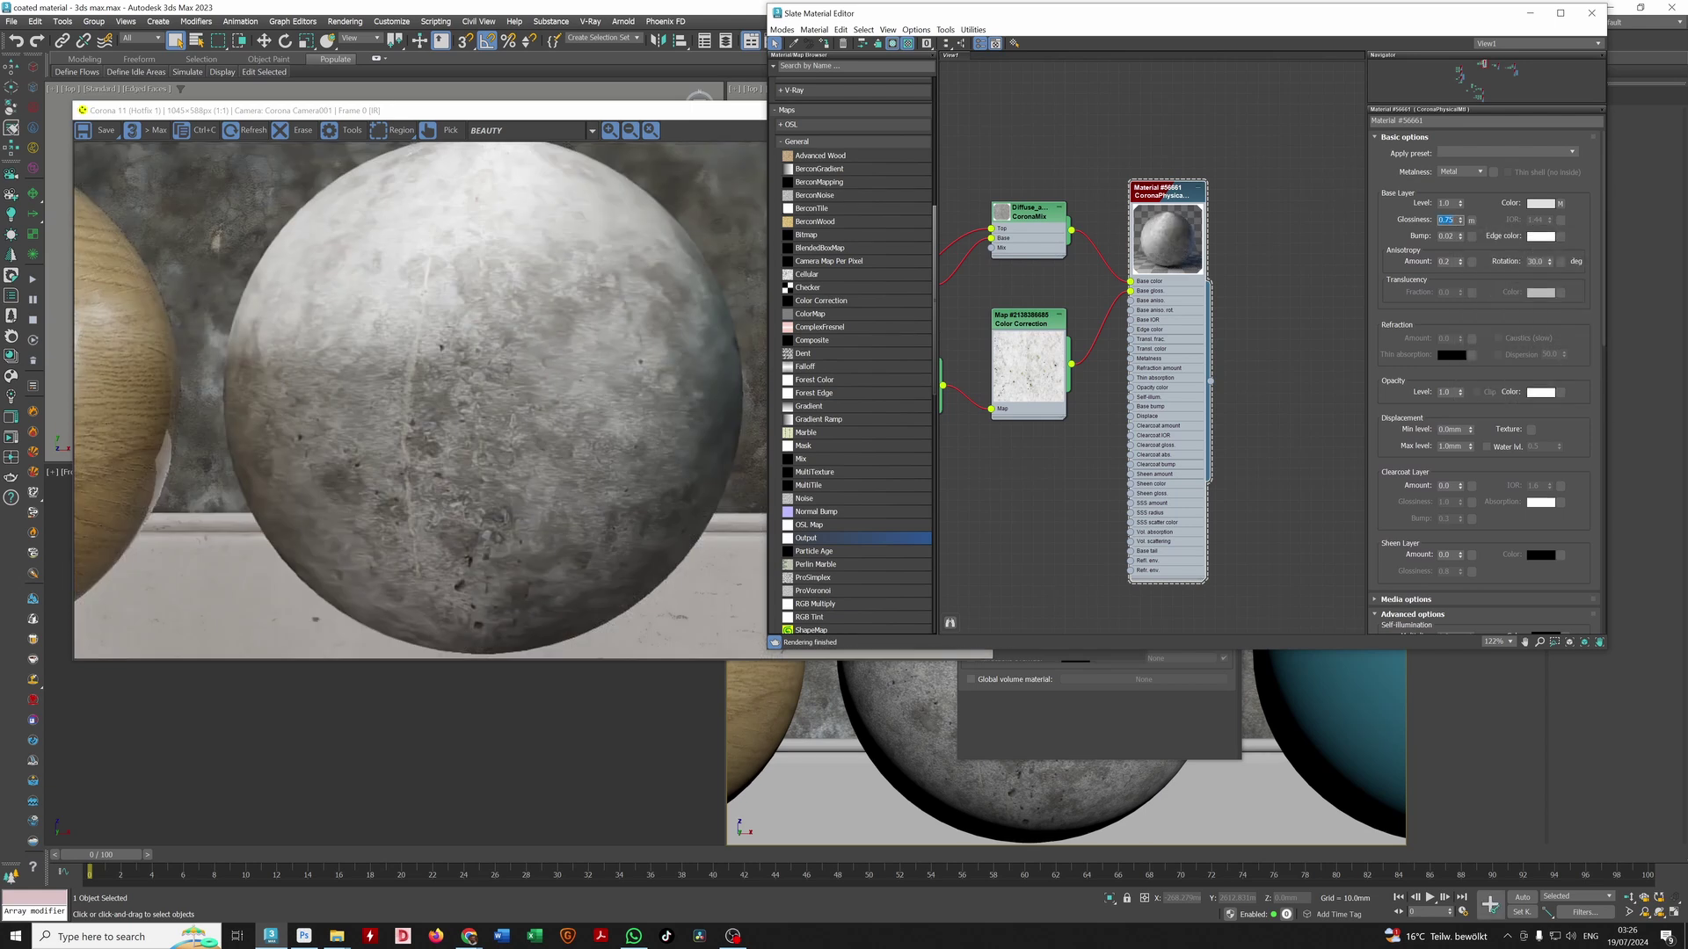
type("1")
key("Tab")
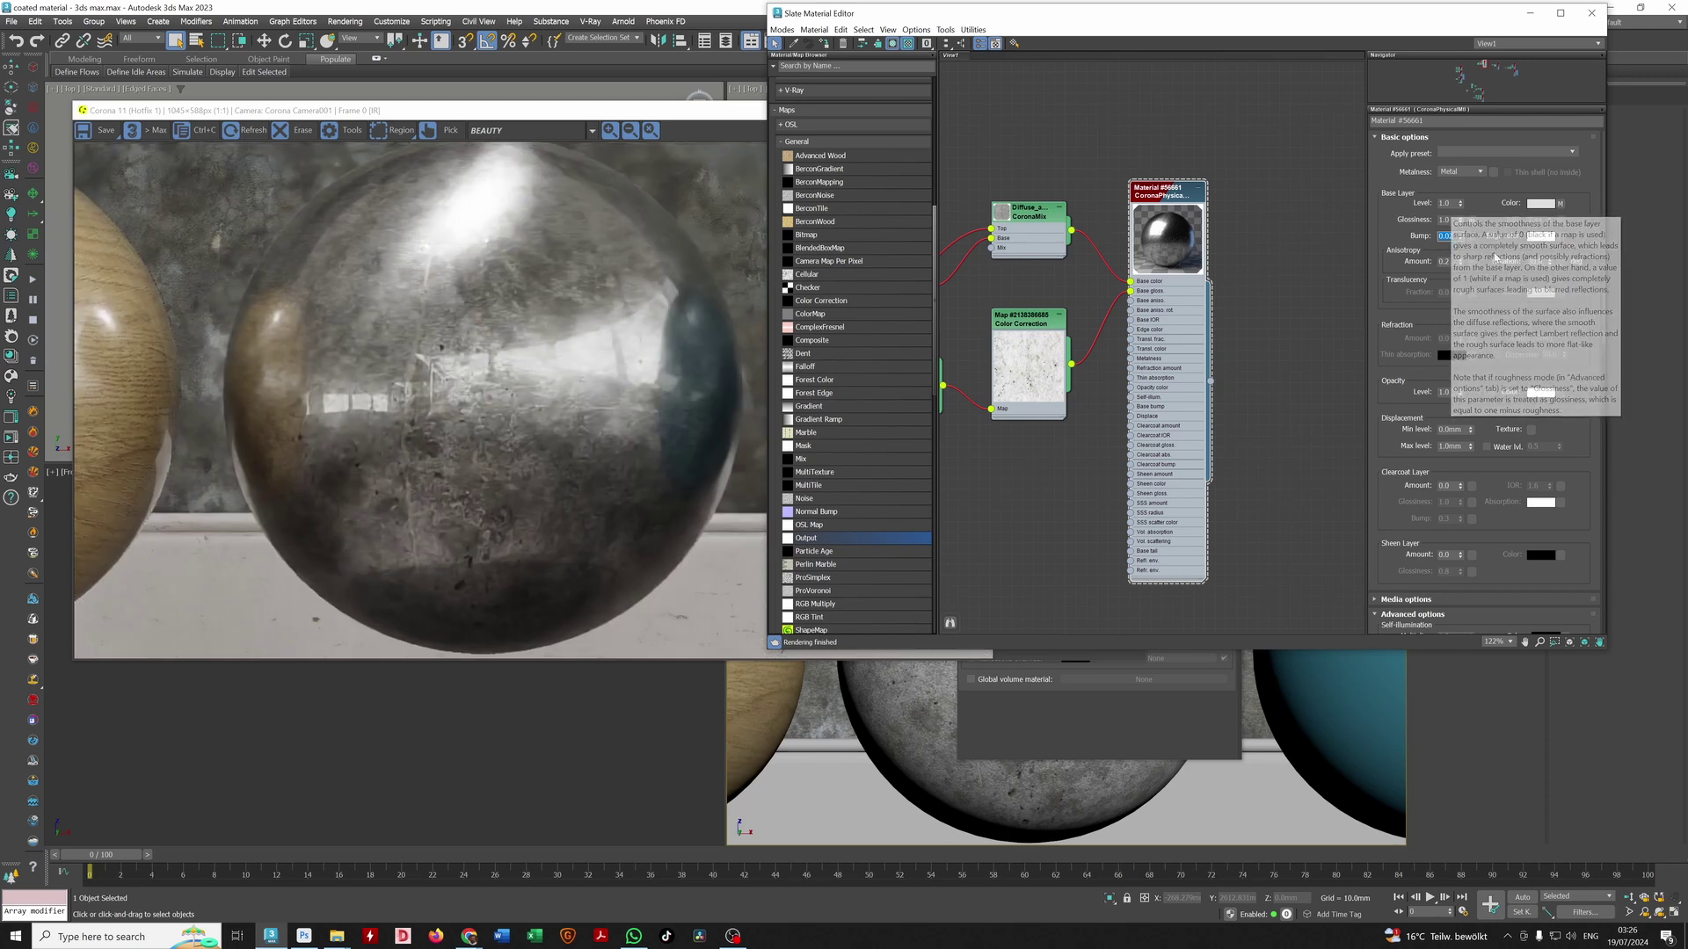
Step: Enable the metal's base gloss map and try a map amount of 10
left_click_drag(1491, 280, 1491, 142)
scroll(1457, 220, "down", 1)
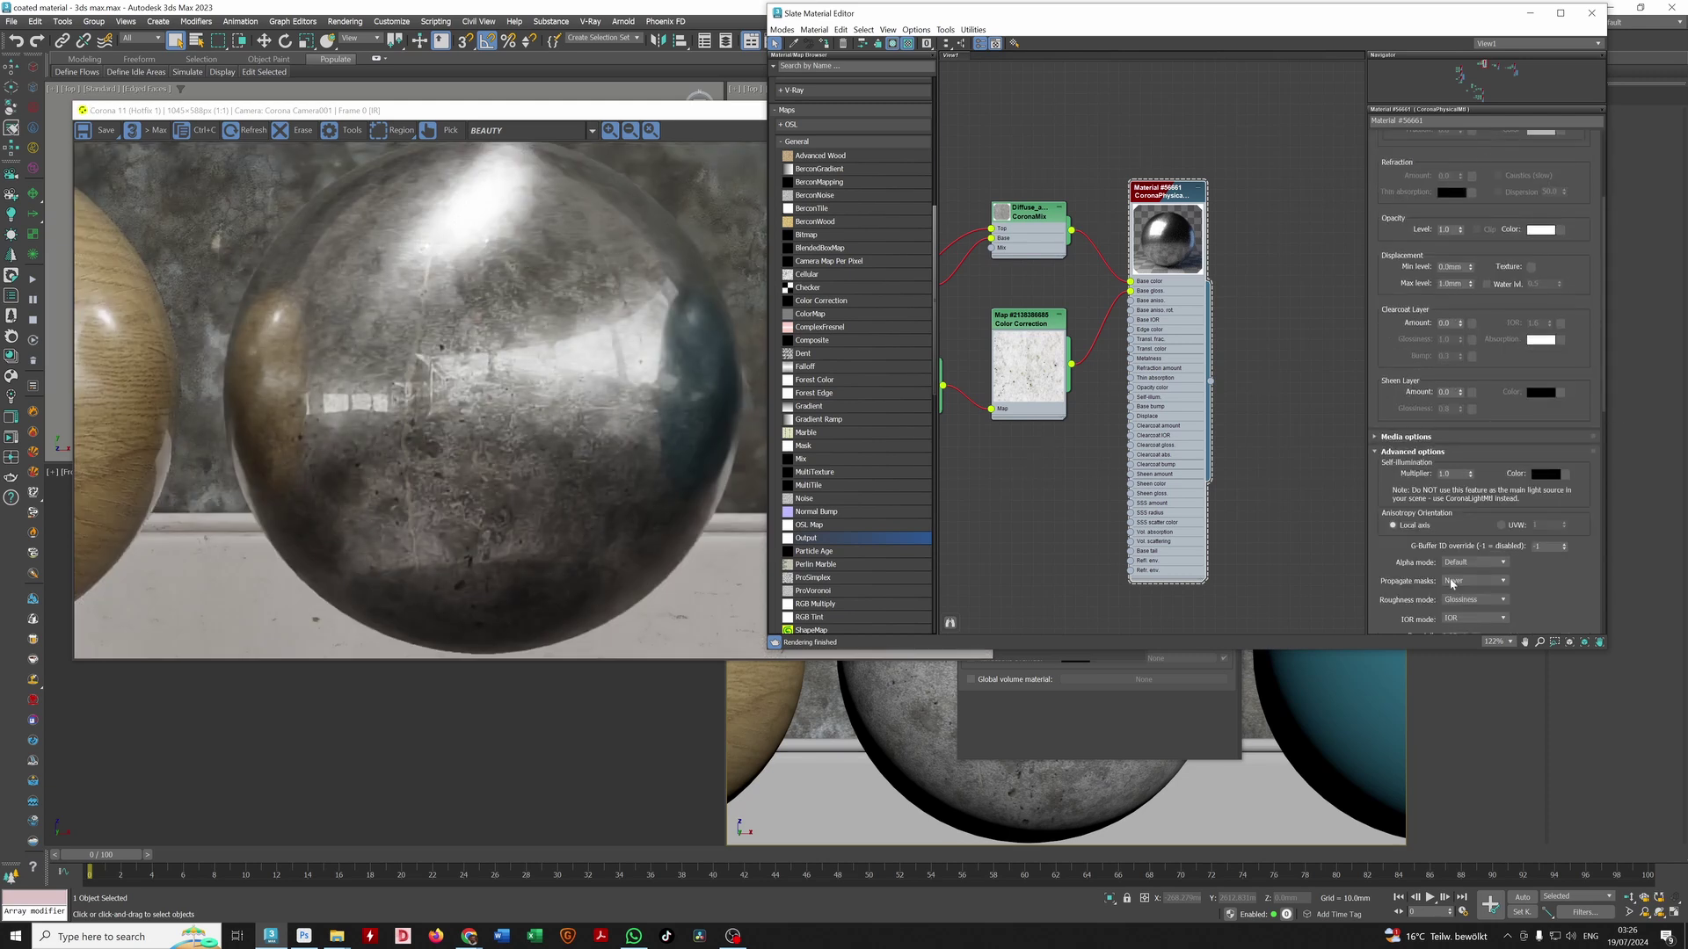
scroll(1477, 492, "down", 10)
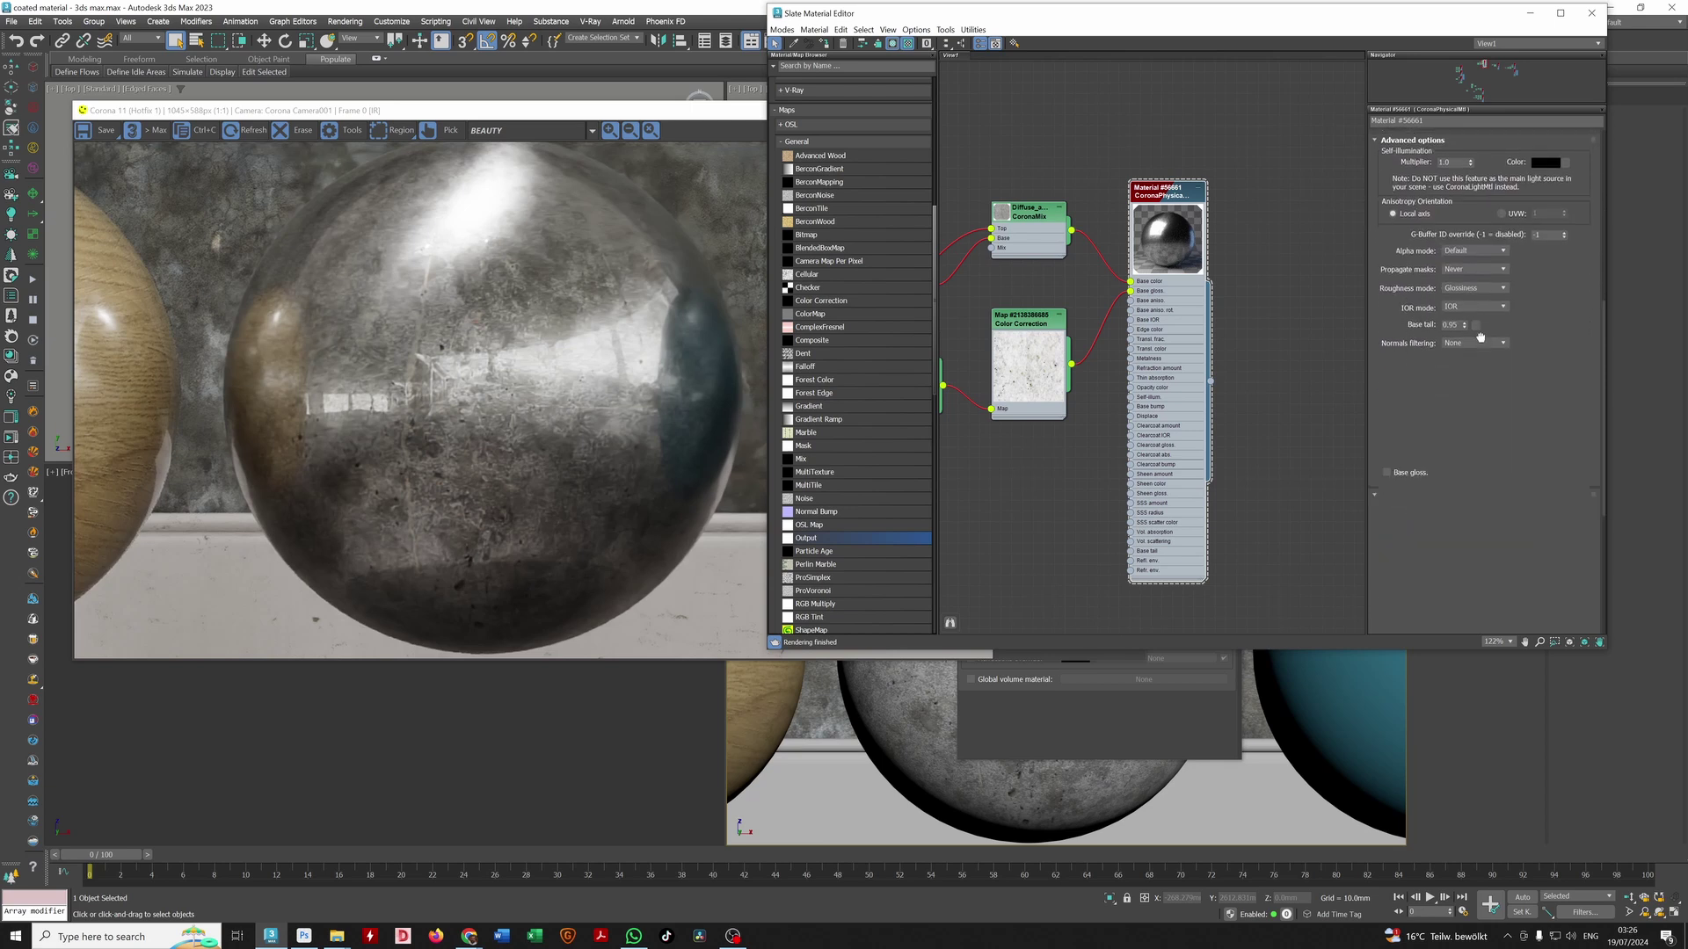
scroll(1492, 407, "down", 1)
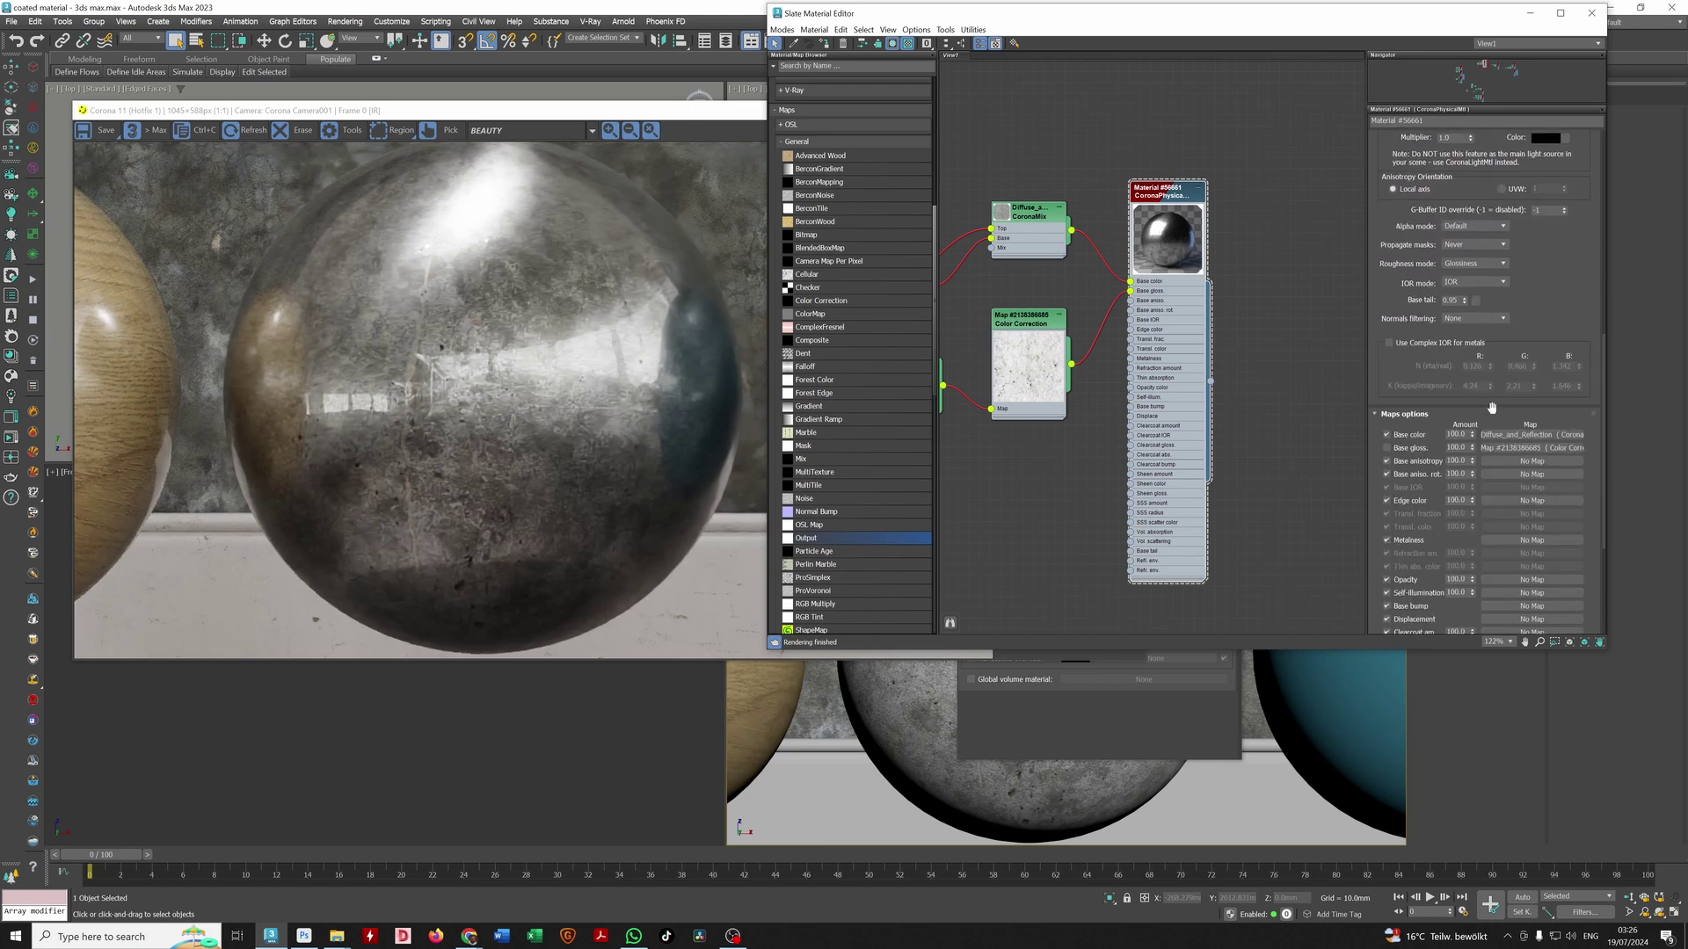
left_click(1387, 448)
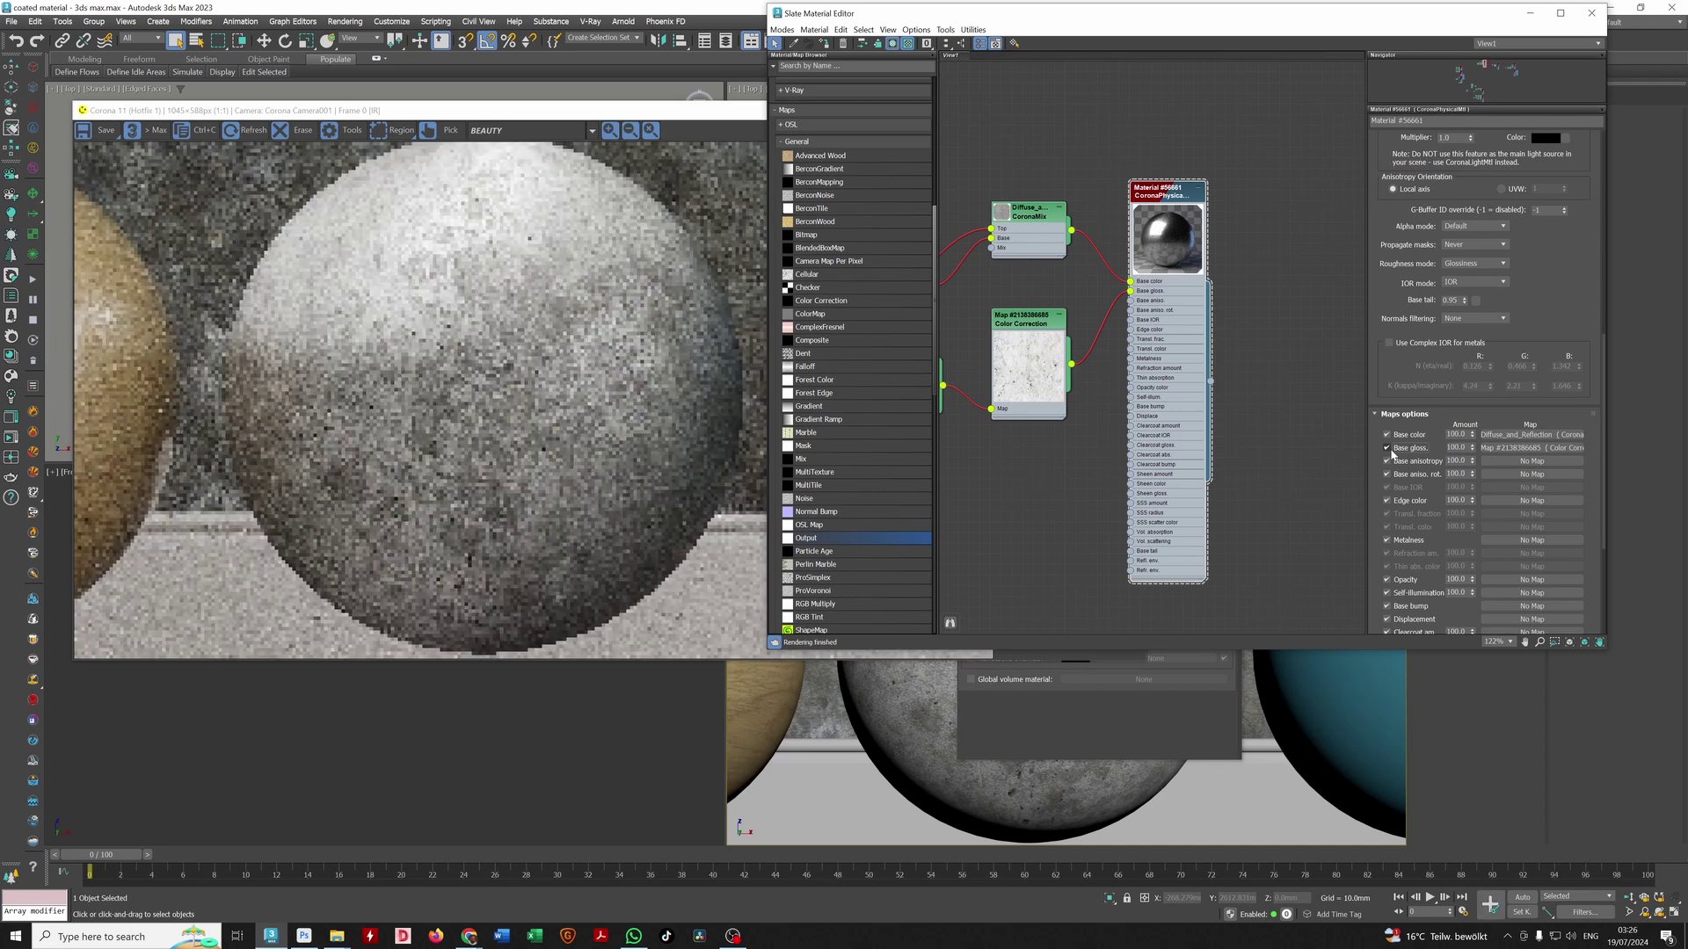
left_click_drag(1586, 228, 1516, 282)
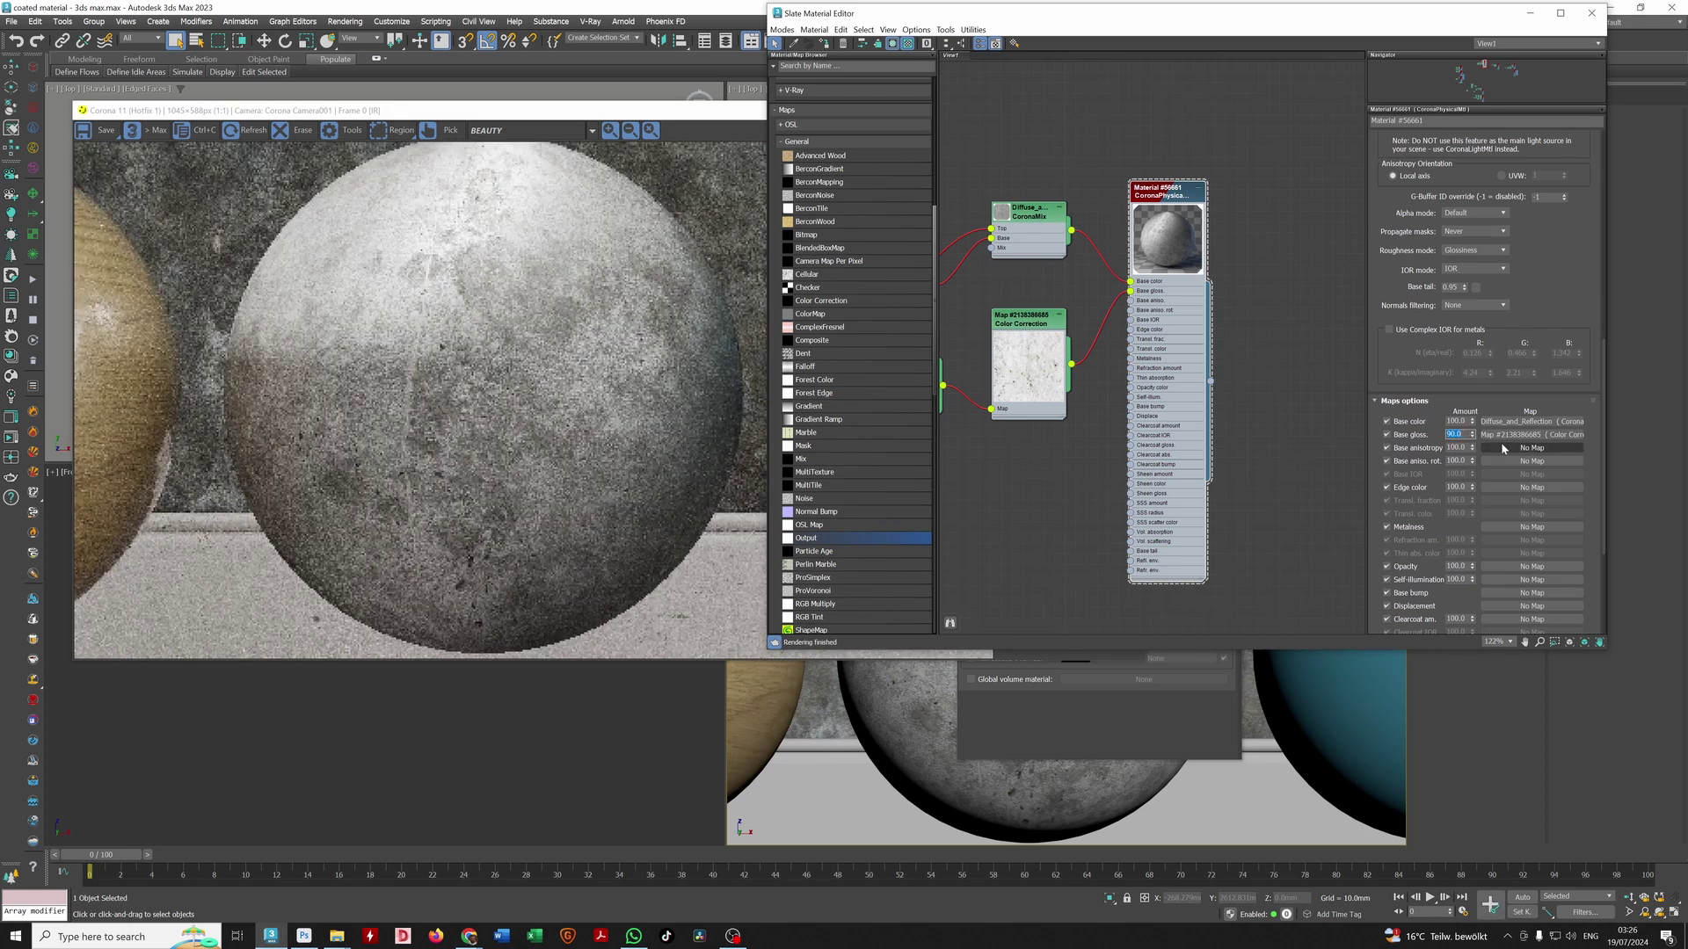
type("10")
key("Return")
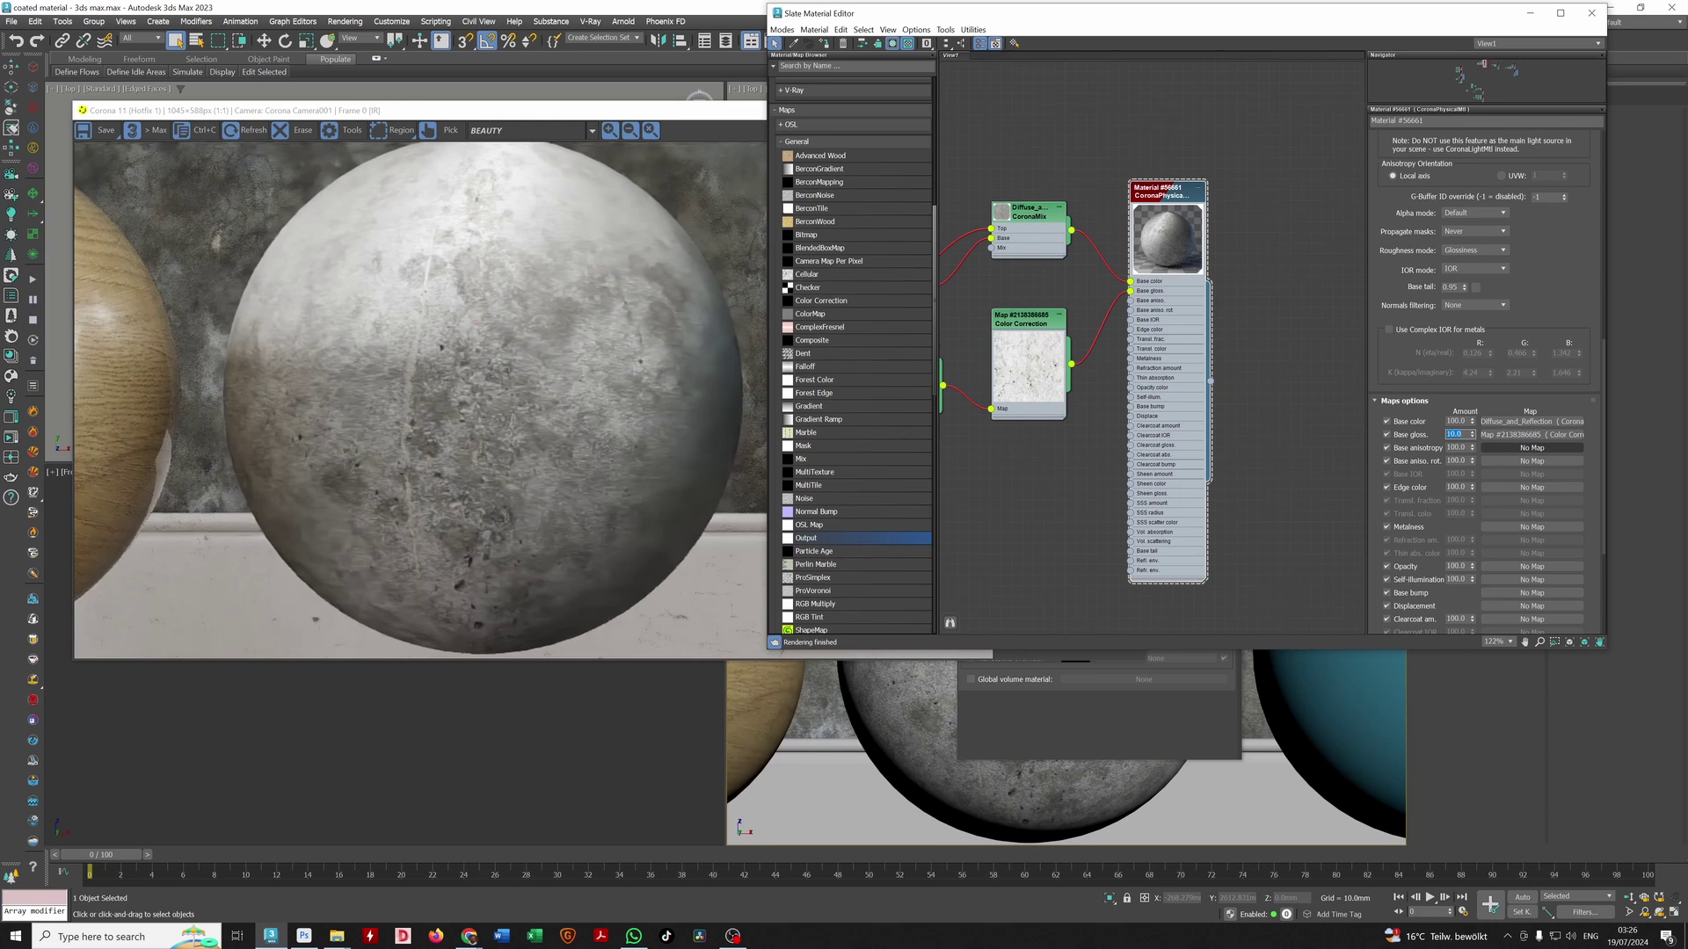
Step: Set the base gloss map amount to 0 and disable the map
type("1")
key("Return")
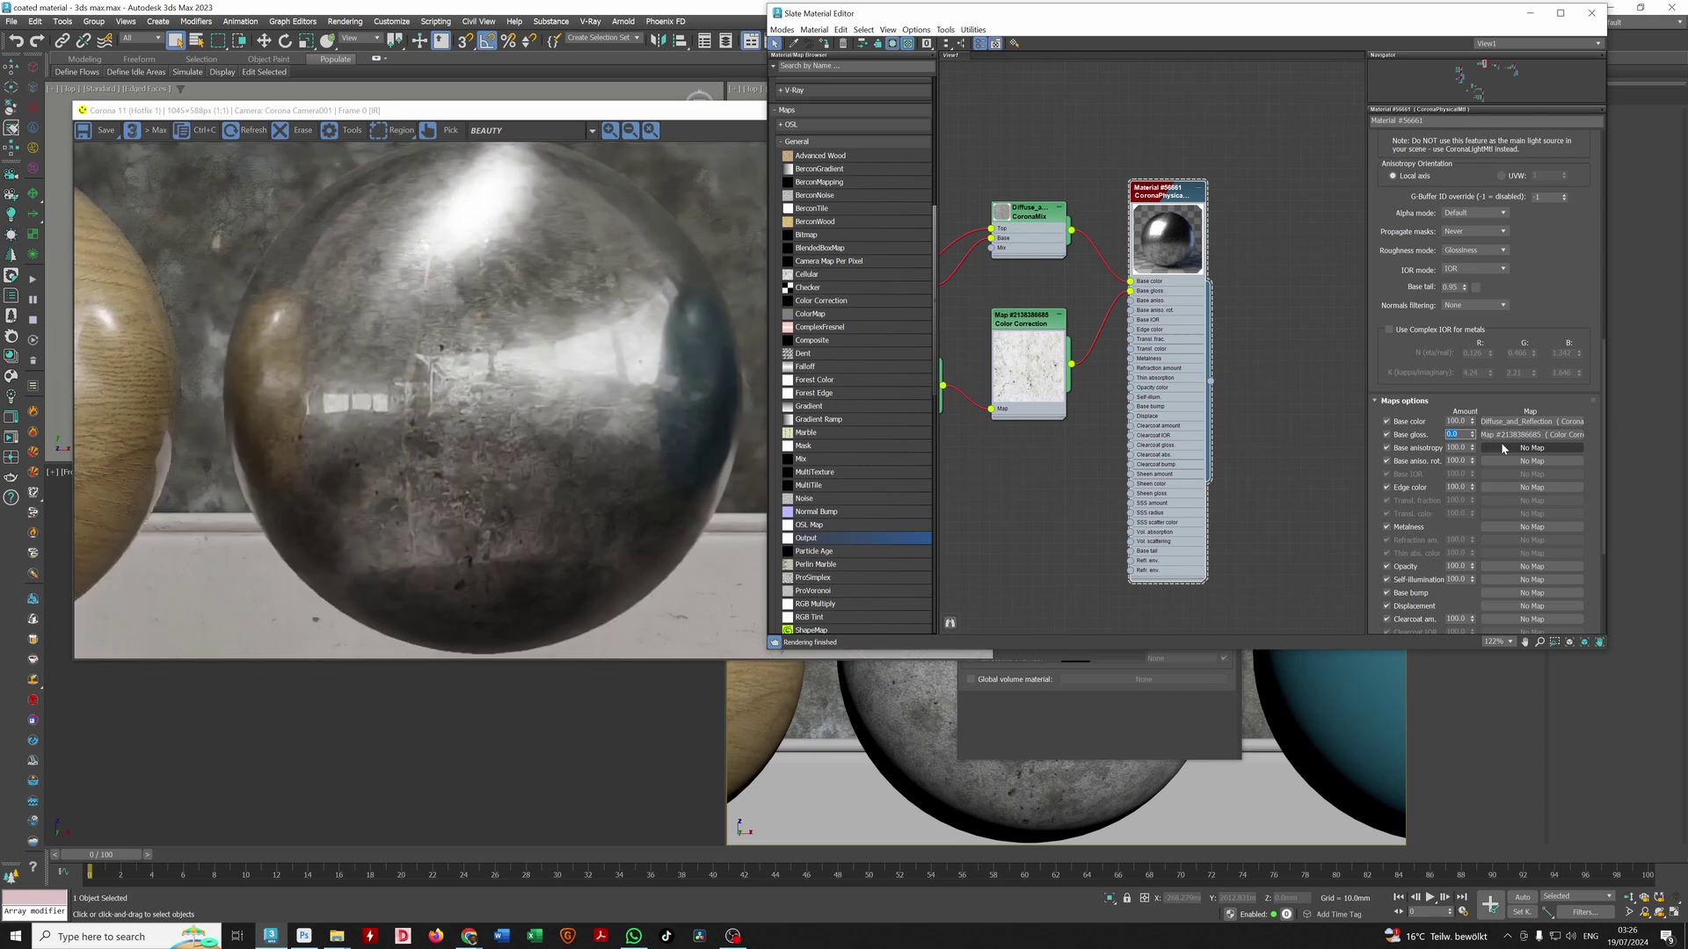
left_click(1386, 434)
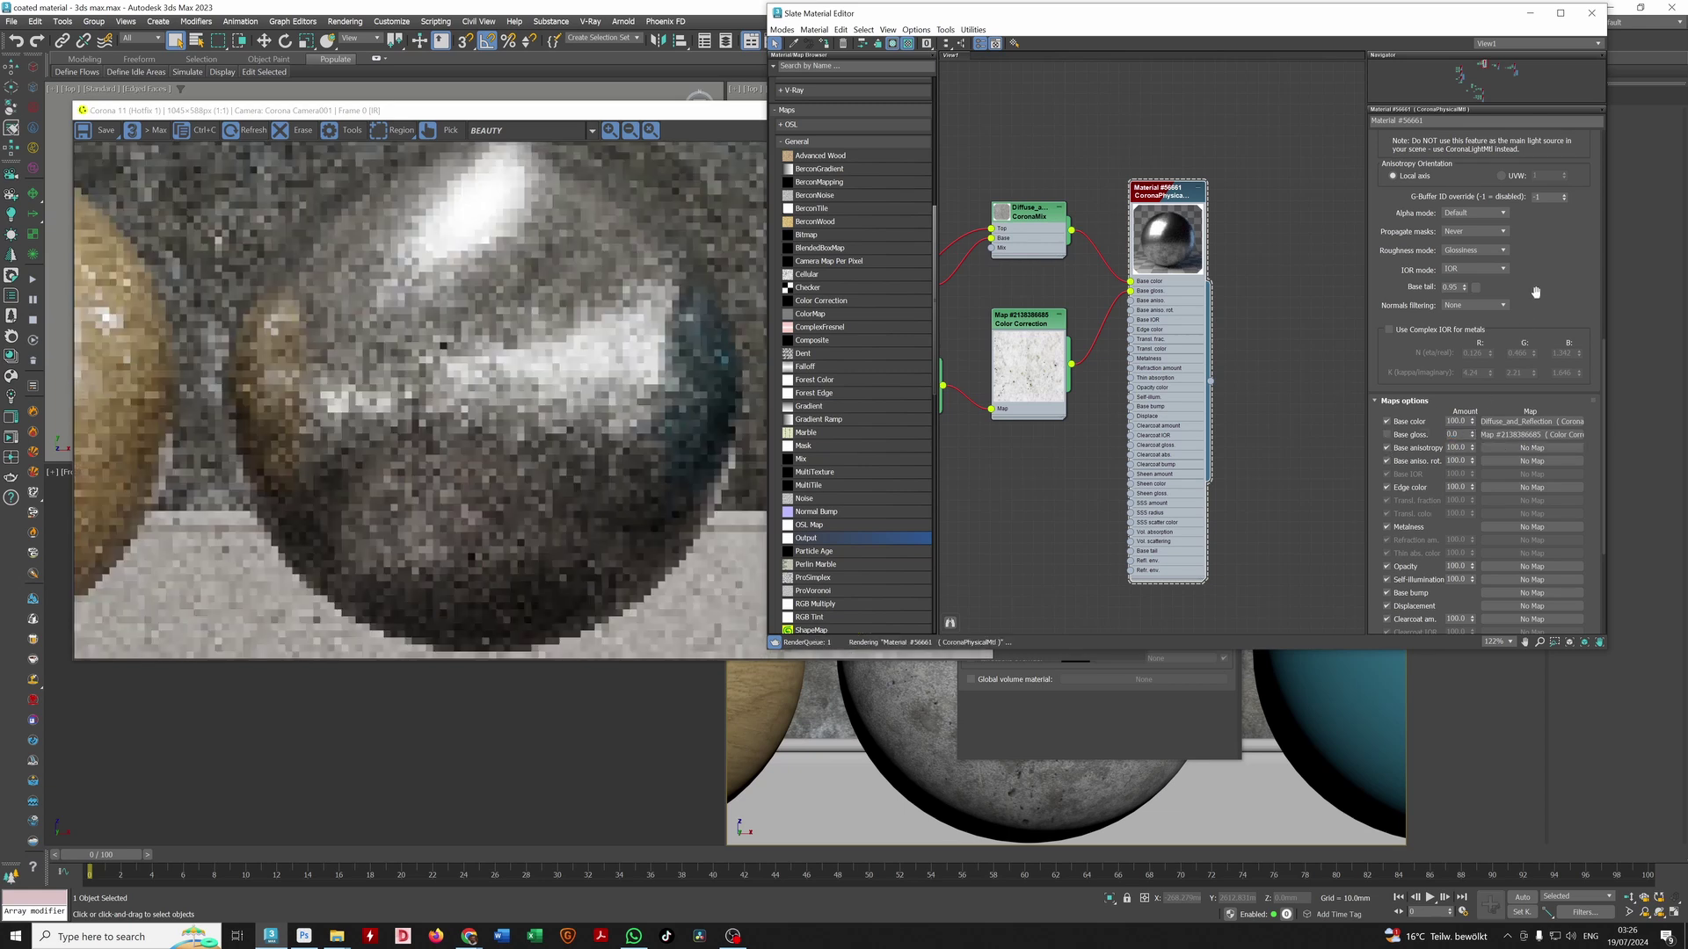
Step: Try base glossiness values of 0.85 and 0.75 on the metal to compare them with the tail effect
left_click_drag(1542, 305, 1542, 320)
scroll(1542, 320, "up", 5)
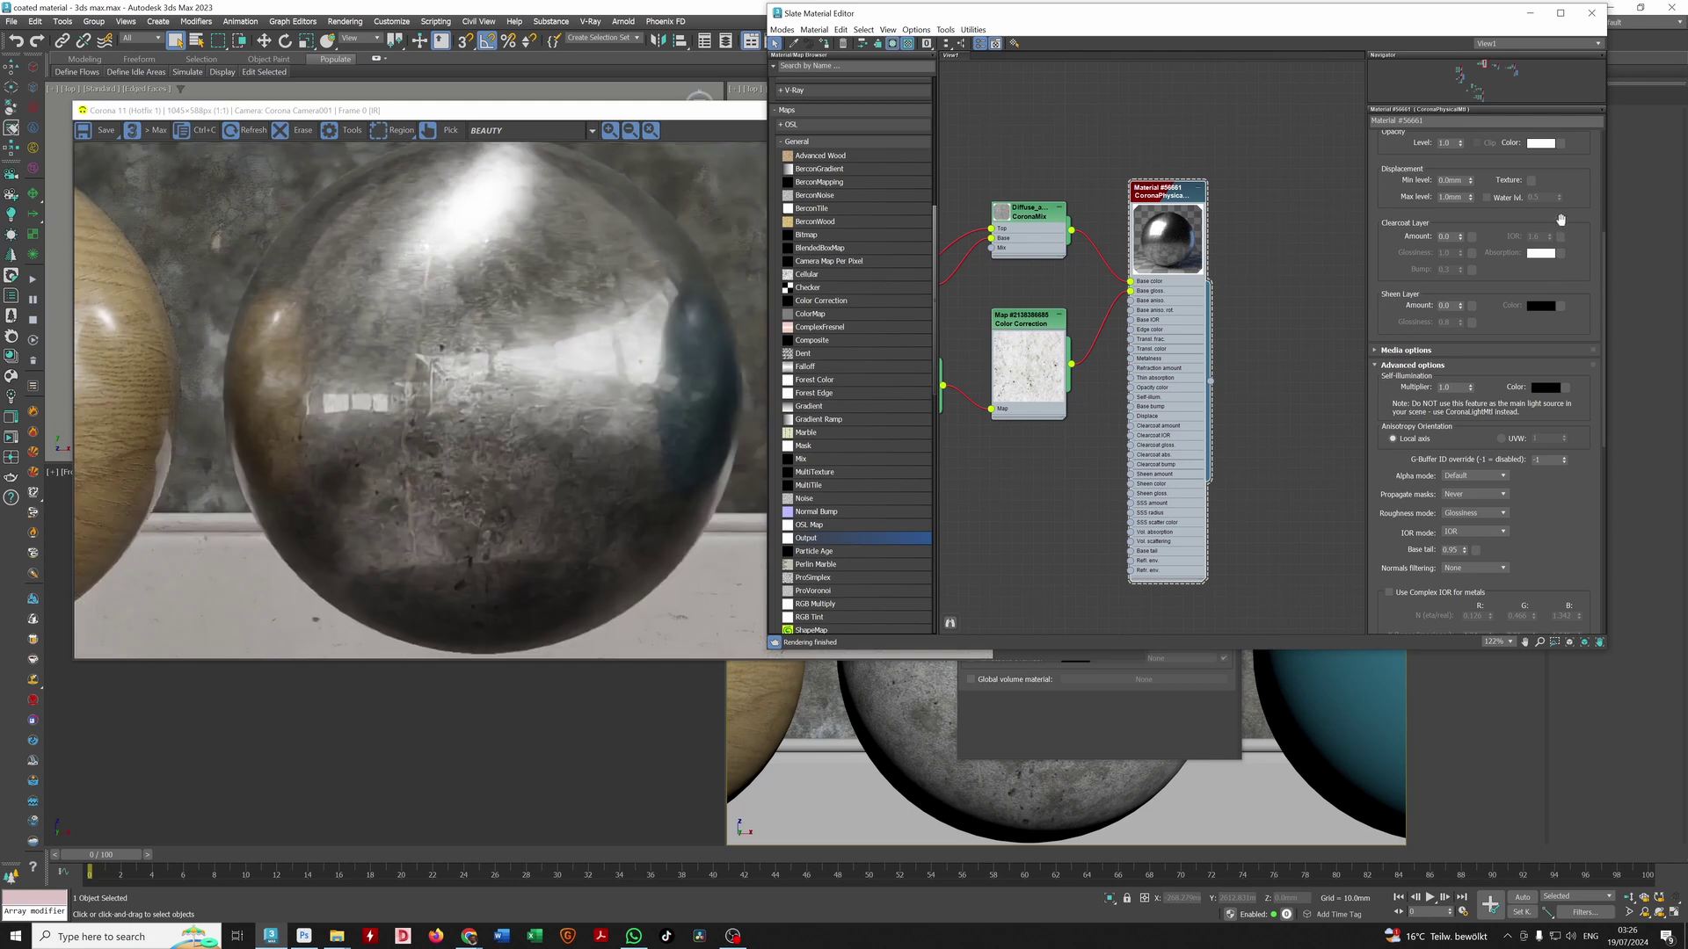
scroll(1582, 427, "up", 4)
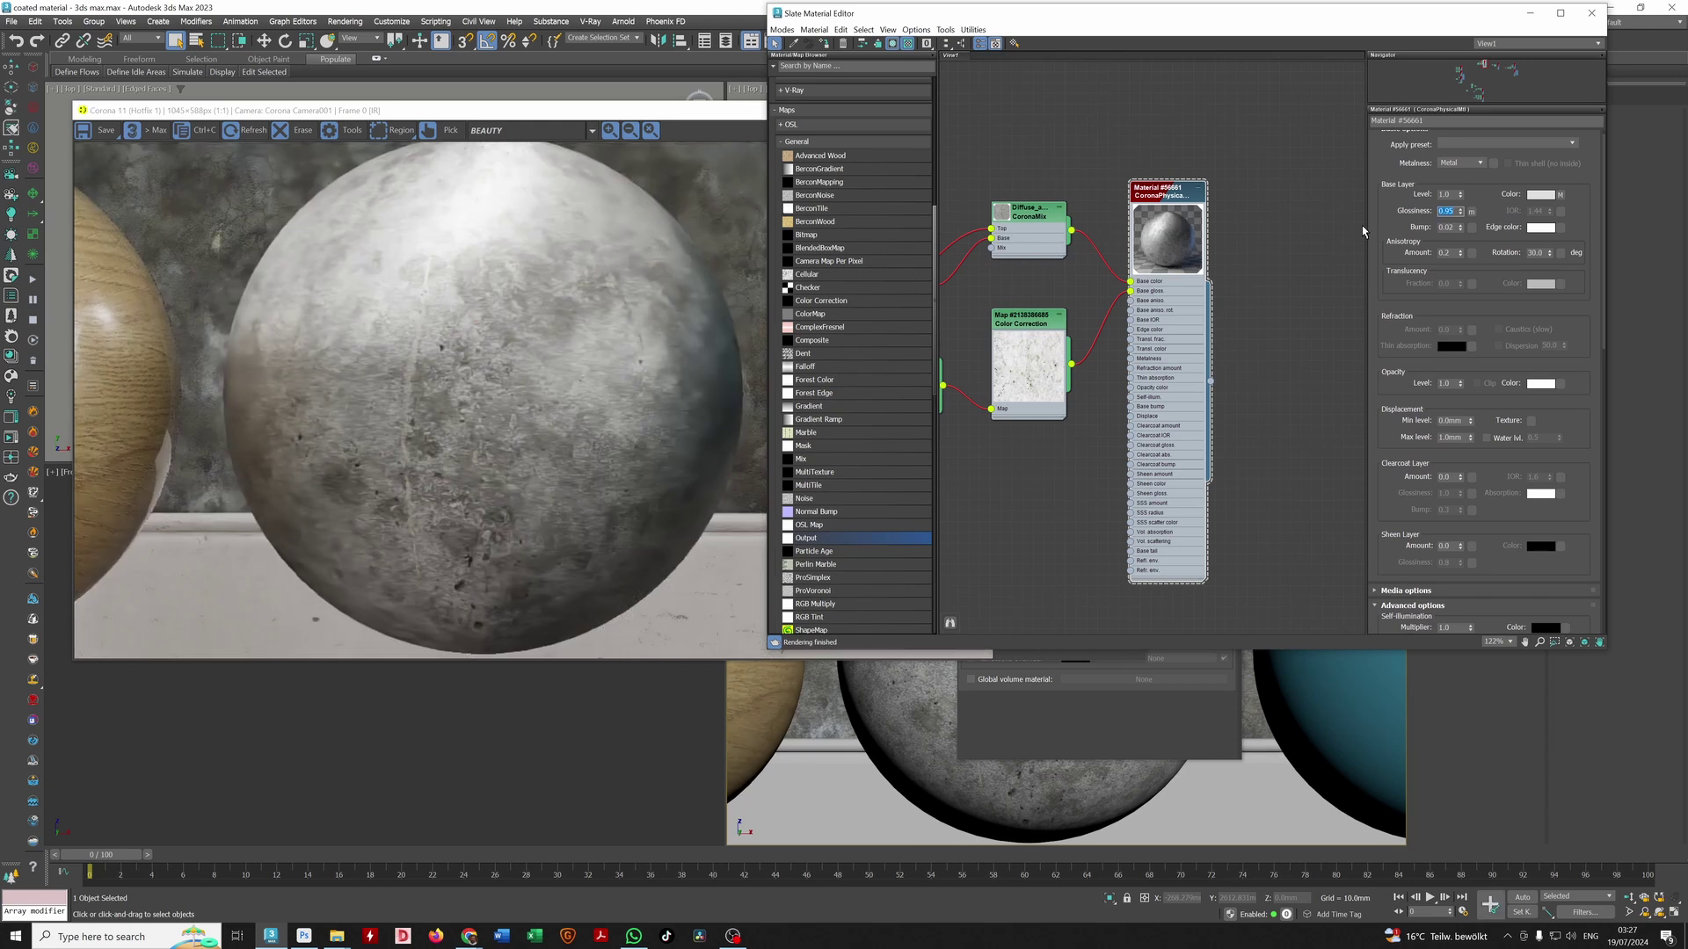
left_click_drag(1437, 212, 1461, 212)
type("0.75")
key("Return")
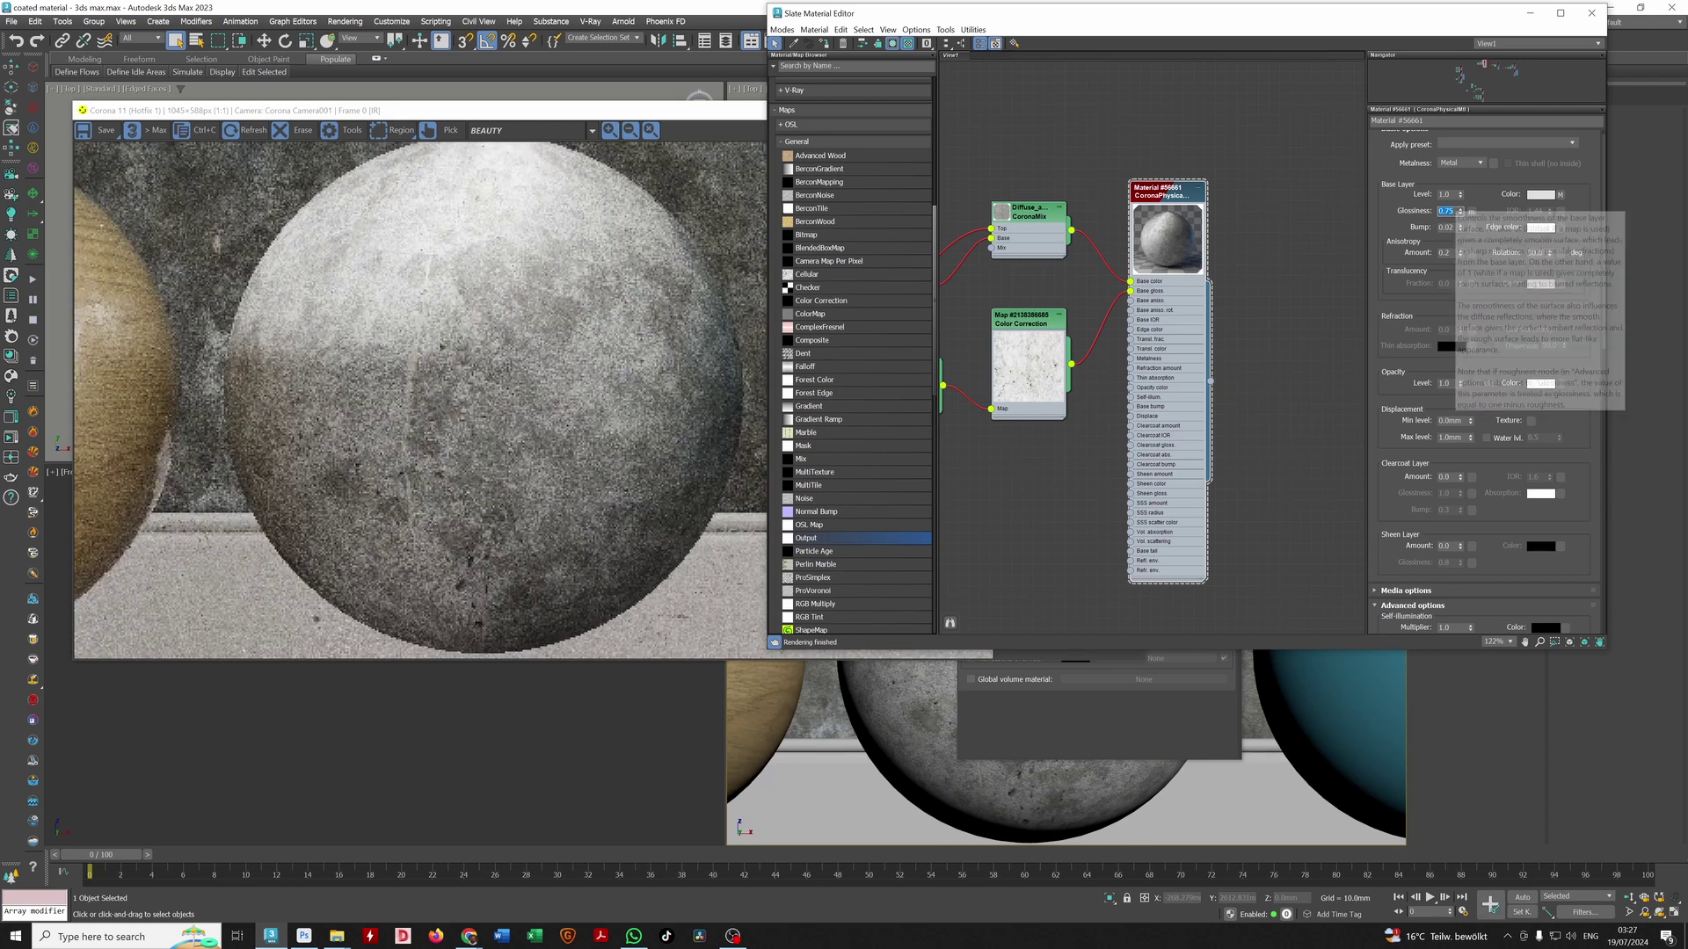
Step: Try an even lower base glossiness on the metal and compare it with the base tail setting
type("0")
key("Return")
scroll(1431, 319, "down", 4)
left_click_drag(1486, 504, 1471, 287)
left_click_drag(1517, 440, 1517, 387)
scroll(1517, 386, "up", 3)
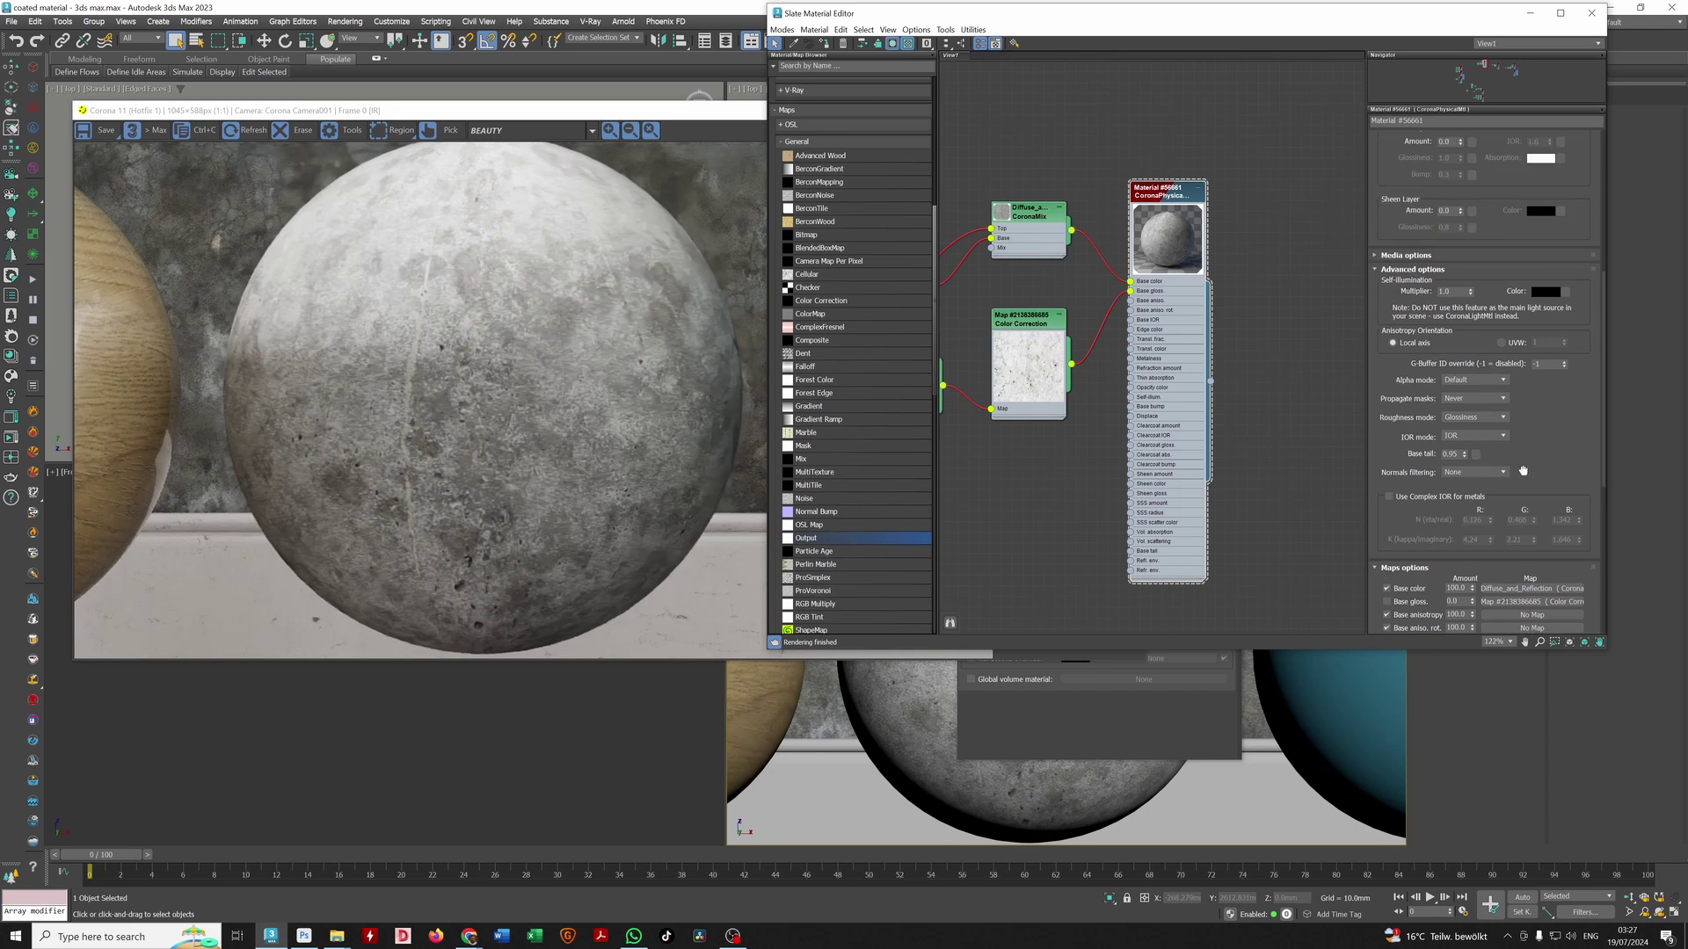
scroll(1517, 351, "up", 3)
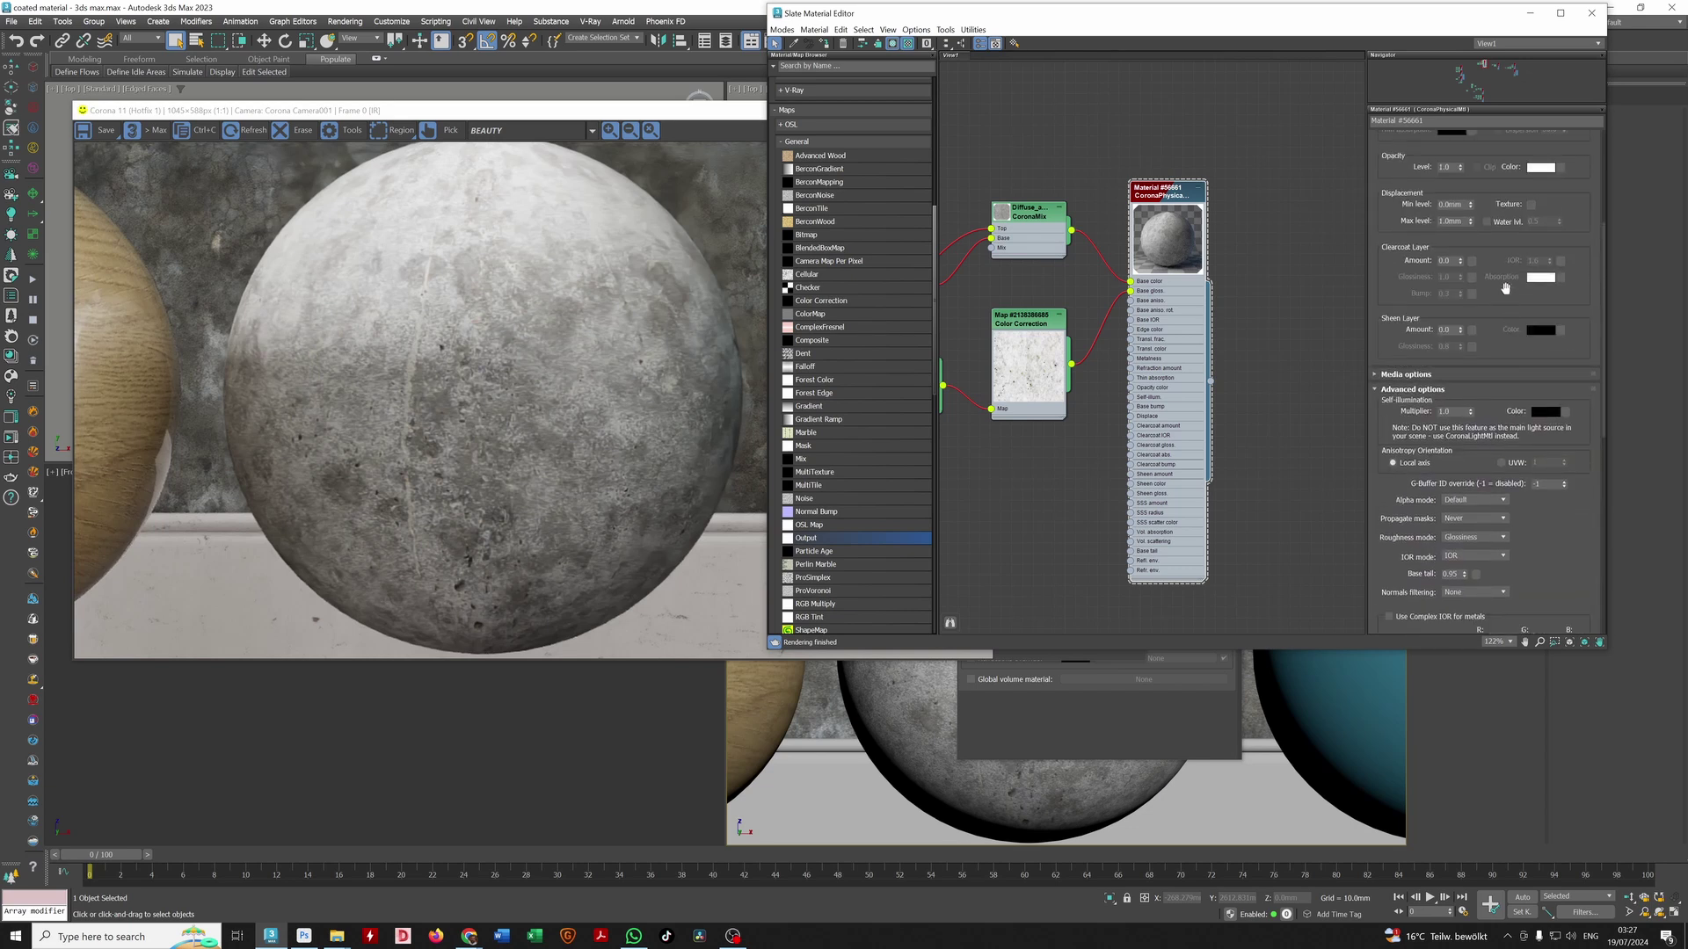
scroll(1502, 299, "up", 1)
left_click_drag(1503, 299, 1495, 547)
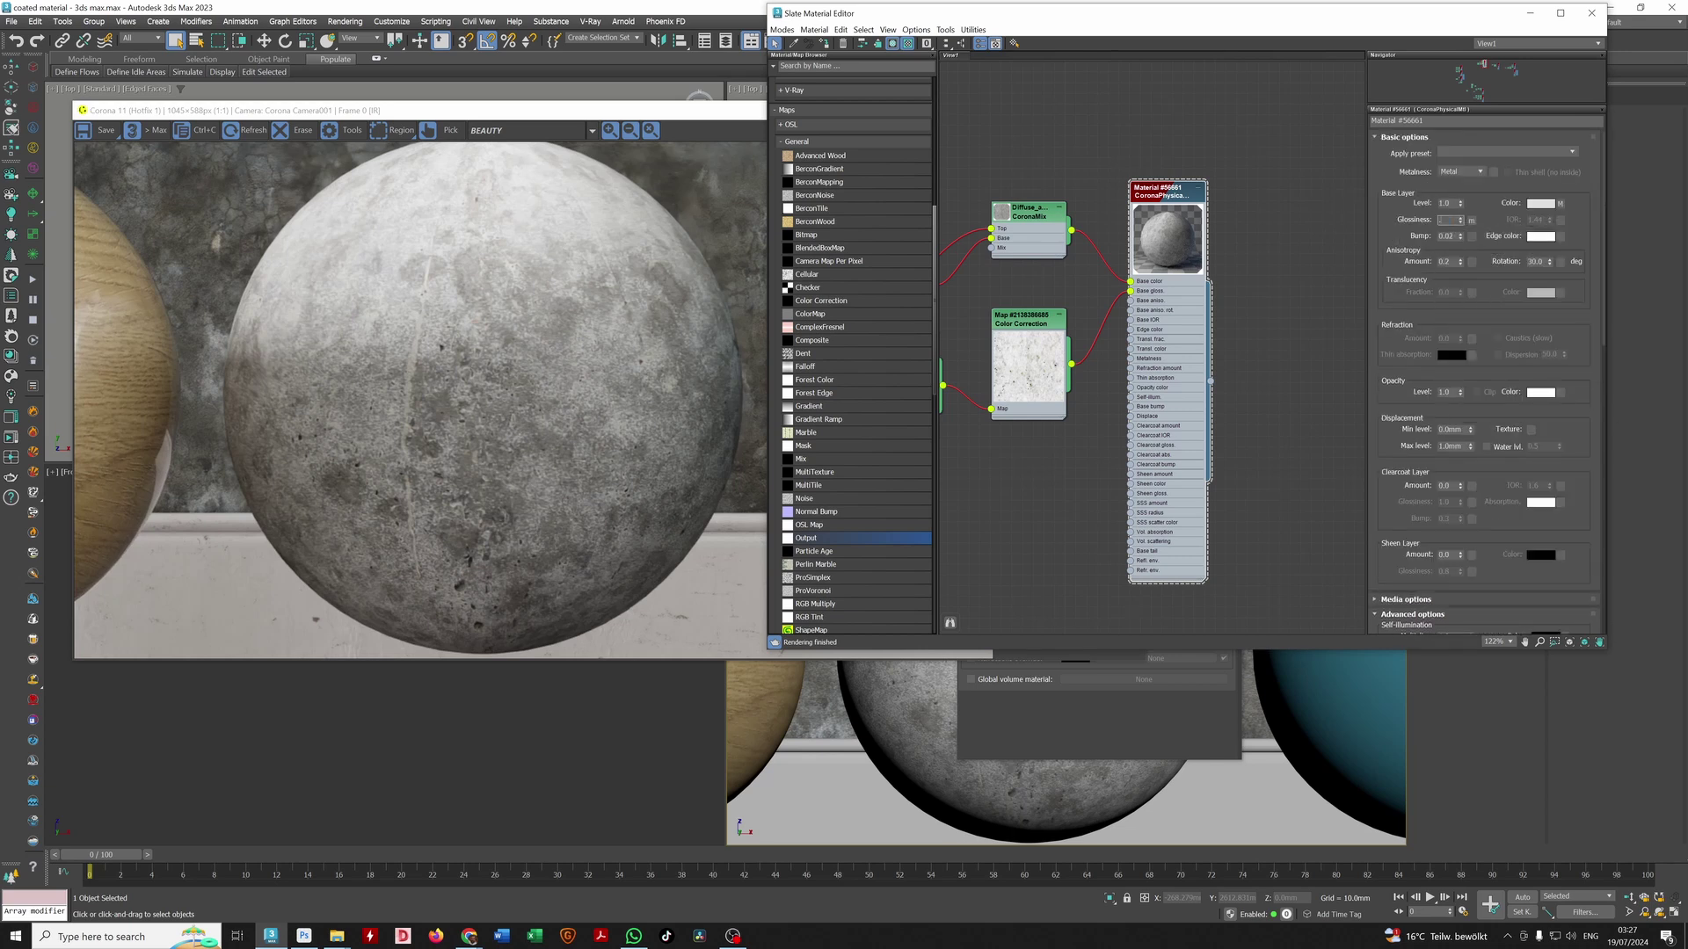
Step: Return the metal's base glossiness to 1
key("Return")
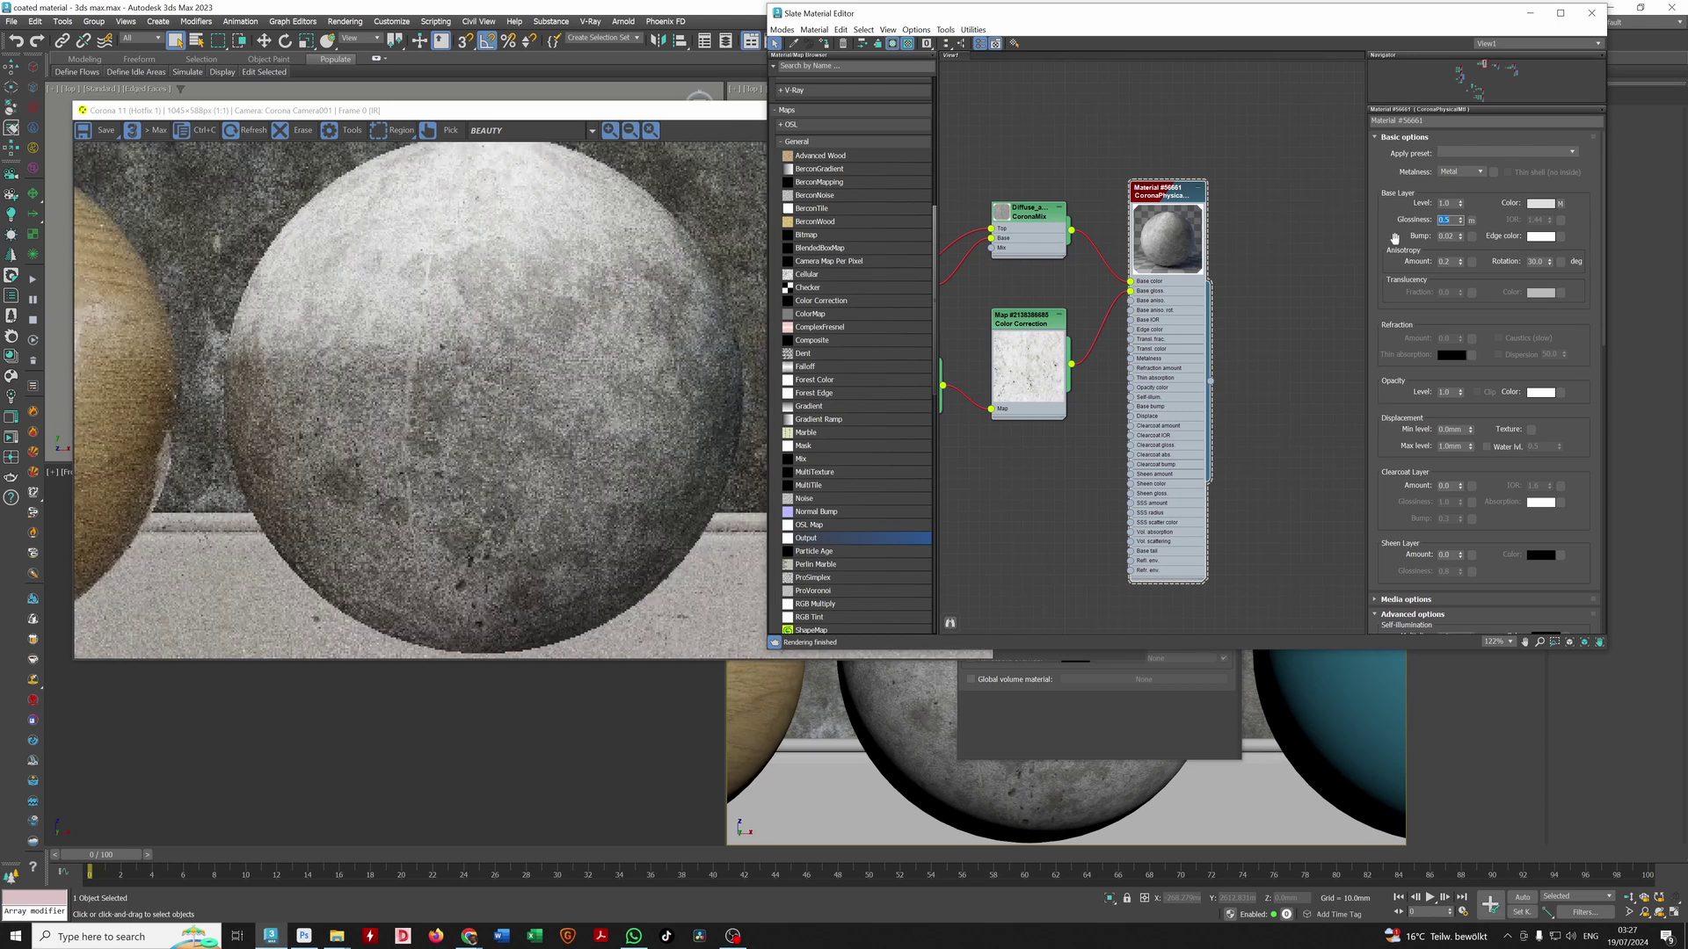
type("1")
key("Return")
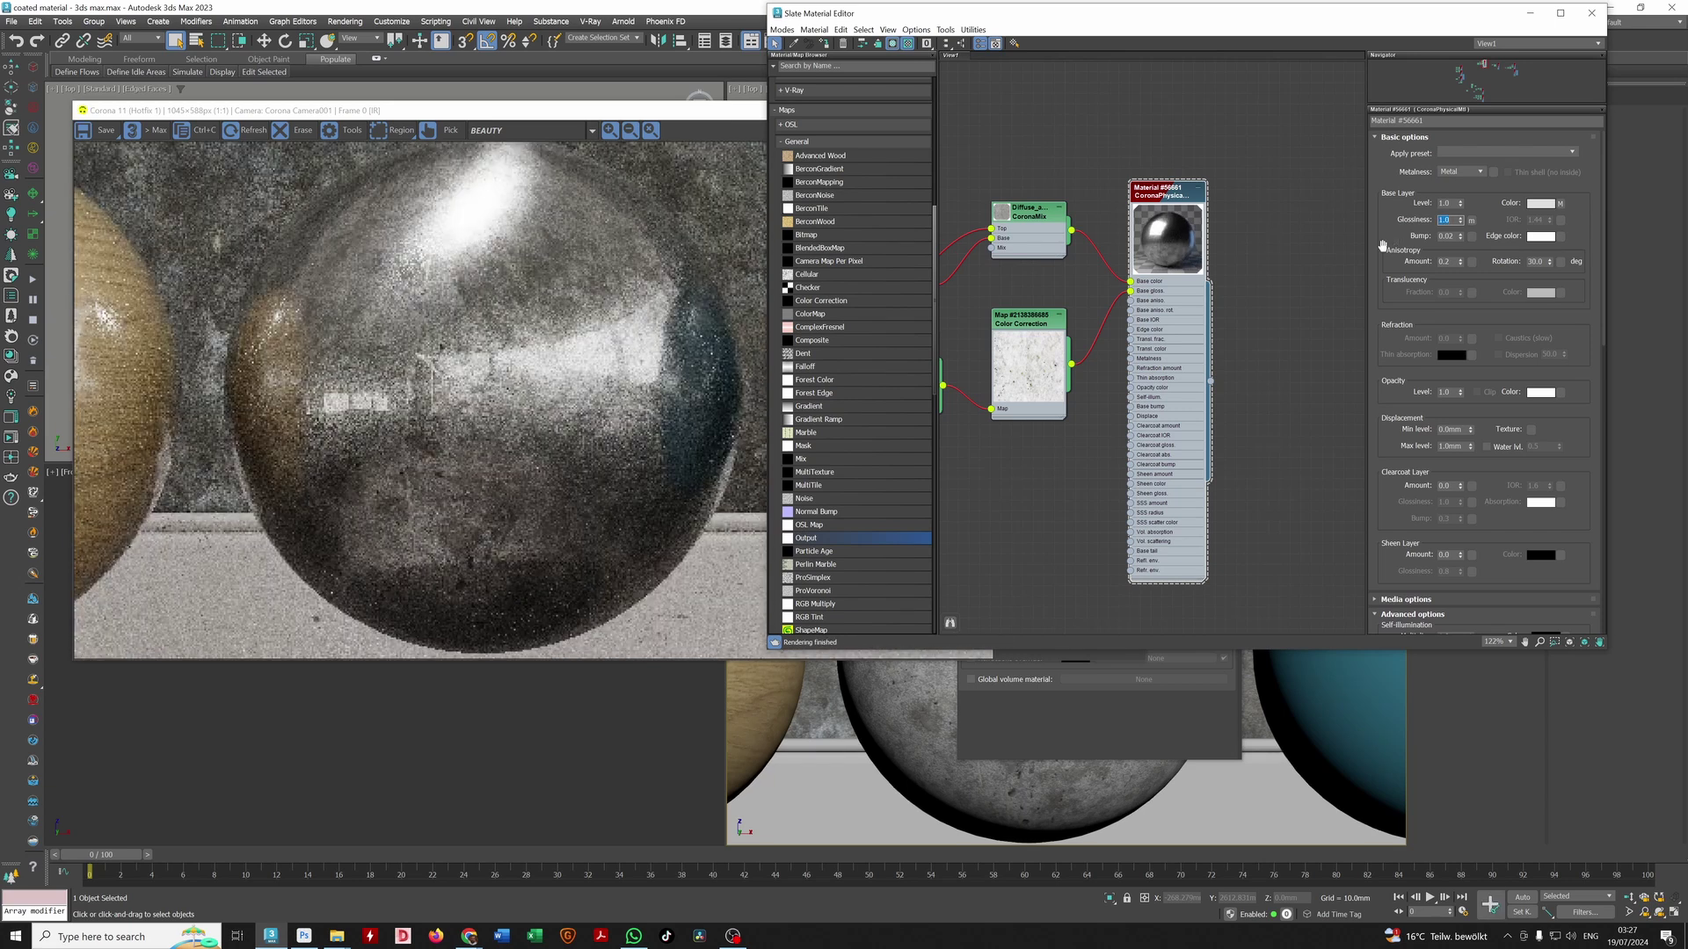
Step: Reset the metal's base tail to 0 and enable the base gloss map again
scroll(1406, 421, "down", 5)
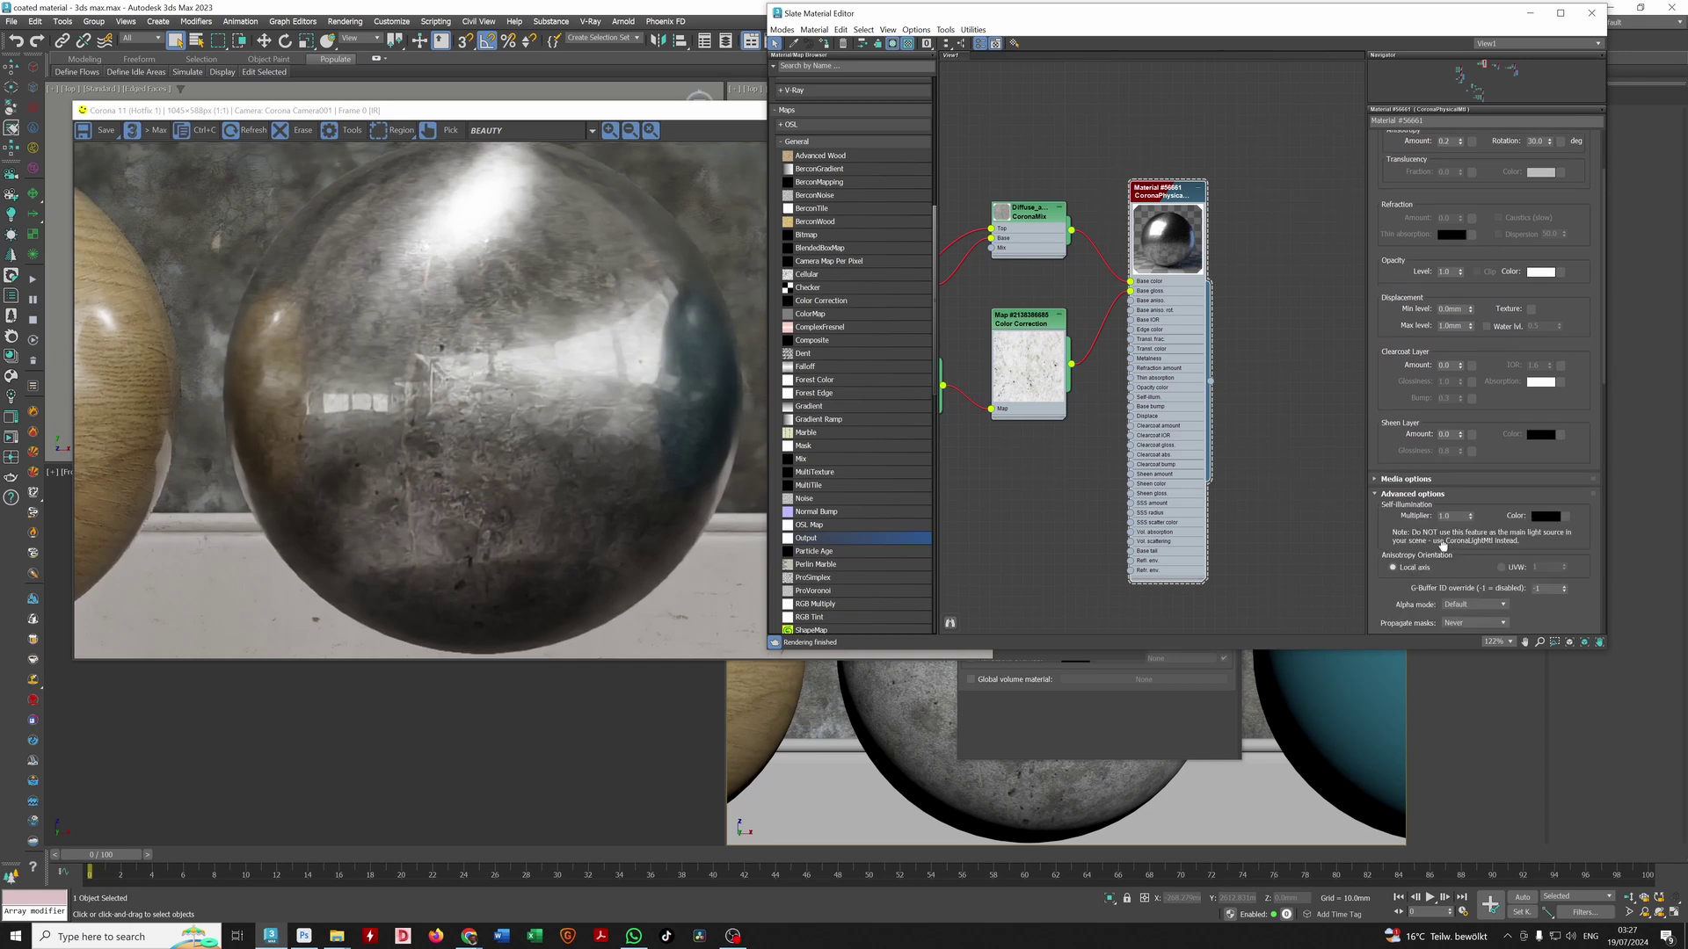
scroll(1441, 496, "down", 3)
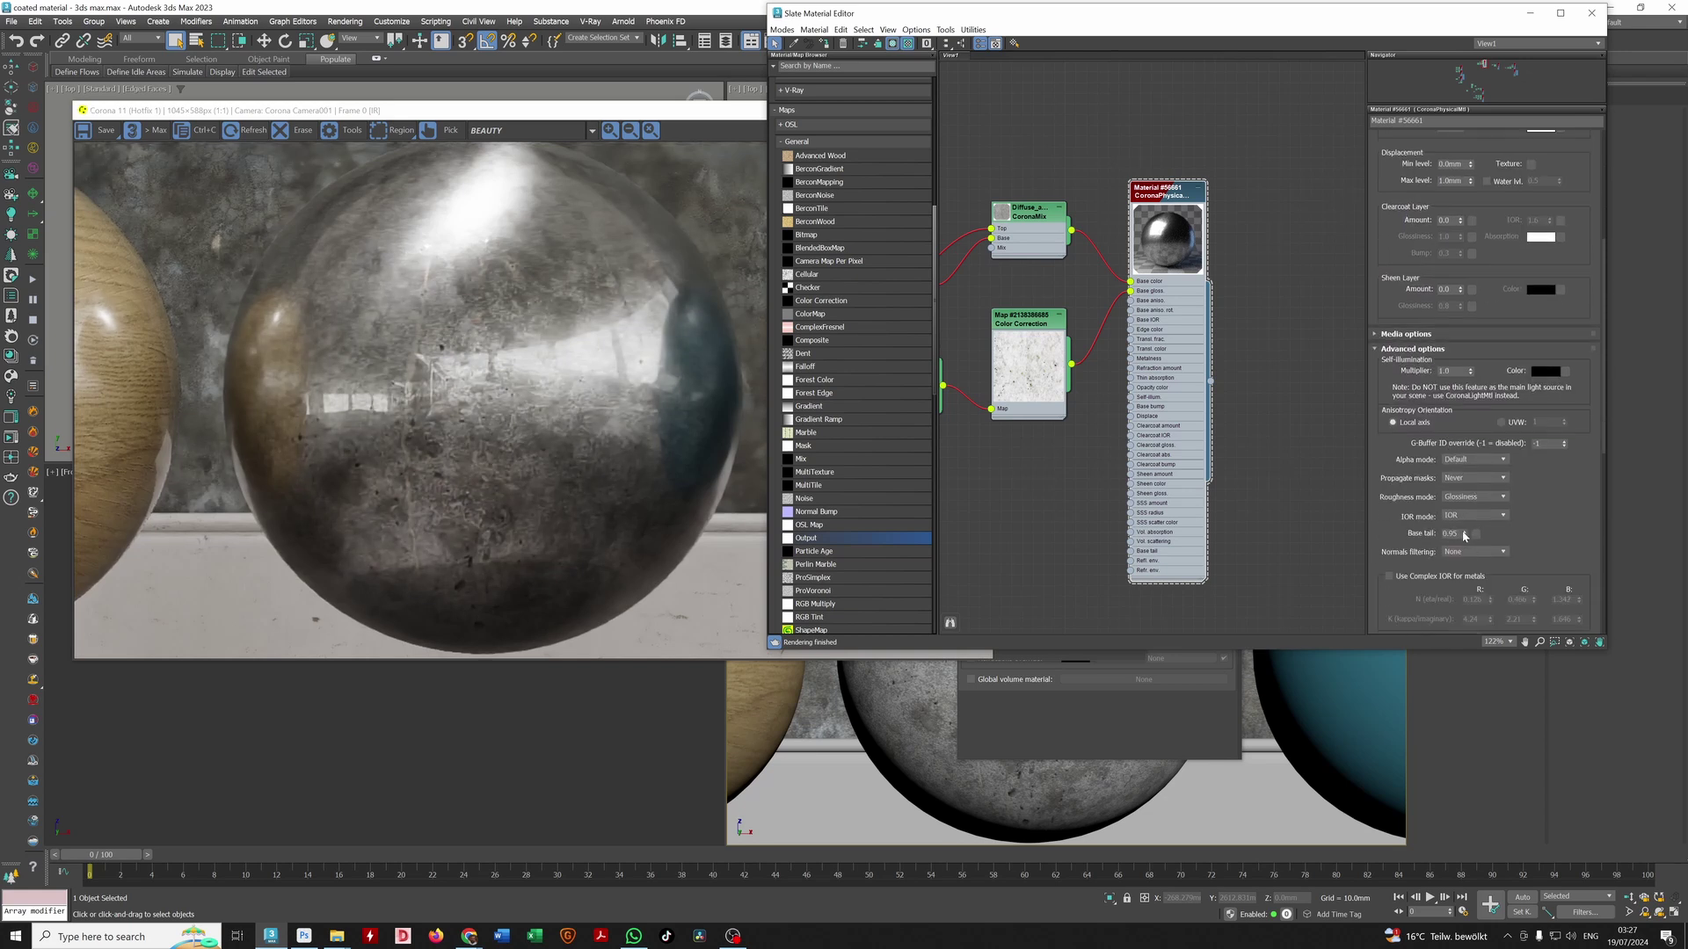
right_click(1465, 536)
scroll(1499, 549, "down", 4)
scroll(1480, 535, "down", 1)
left_click(1387, 536)
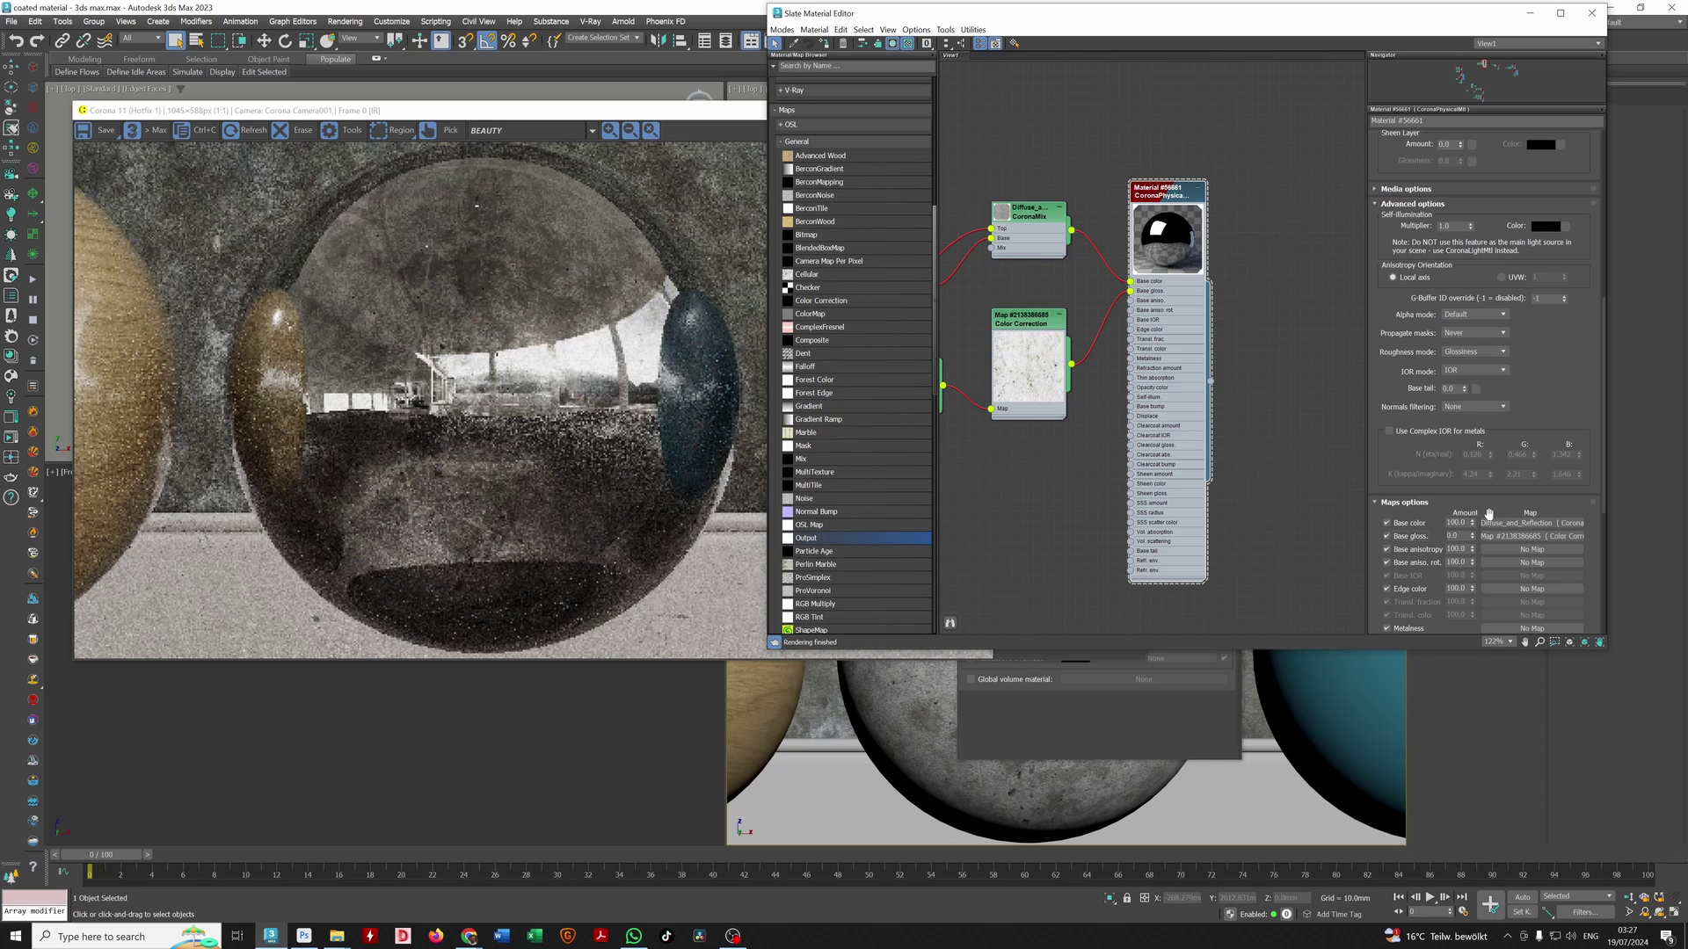
Step: Set the metal's base gloss map amount to 100 and its base tail to 0.4
double_click(1453, 536)
type("100")
key("Return")
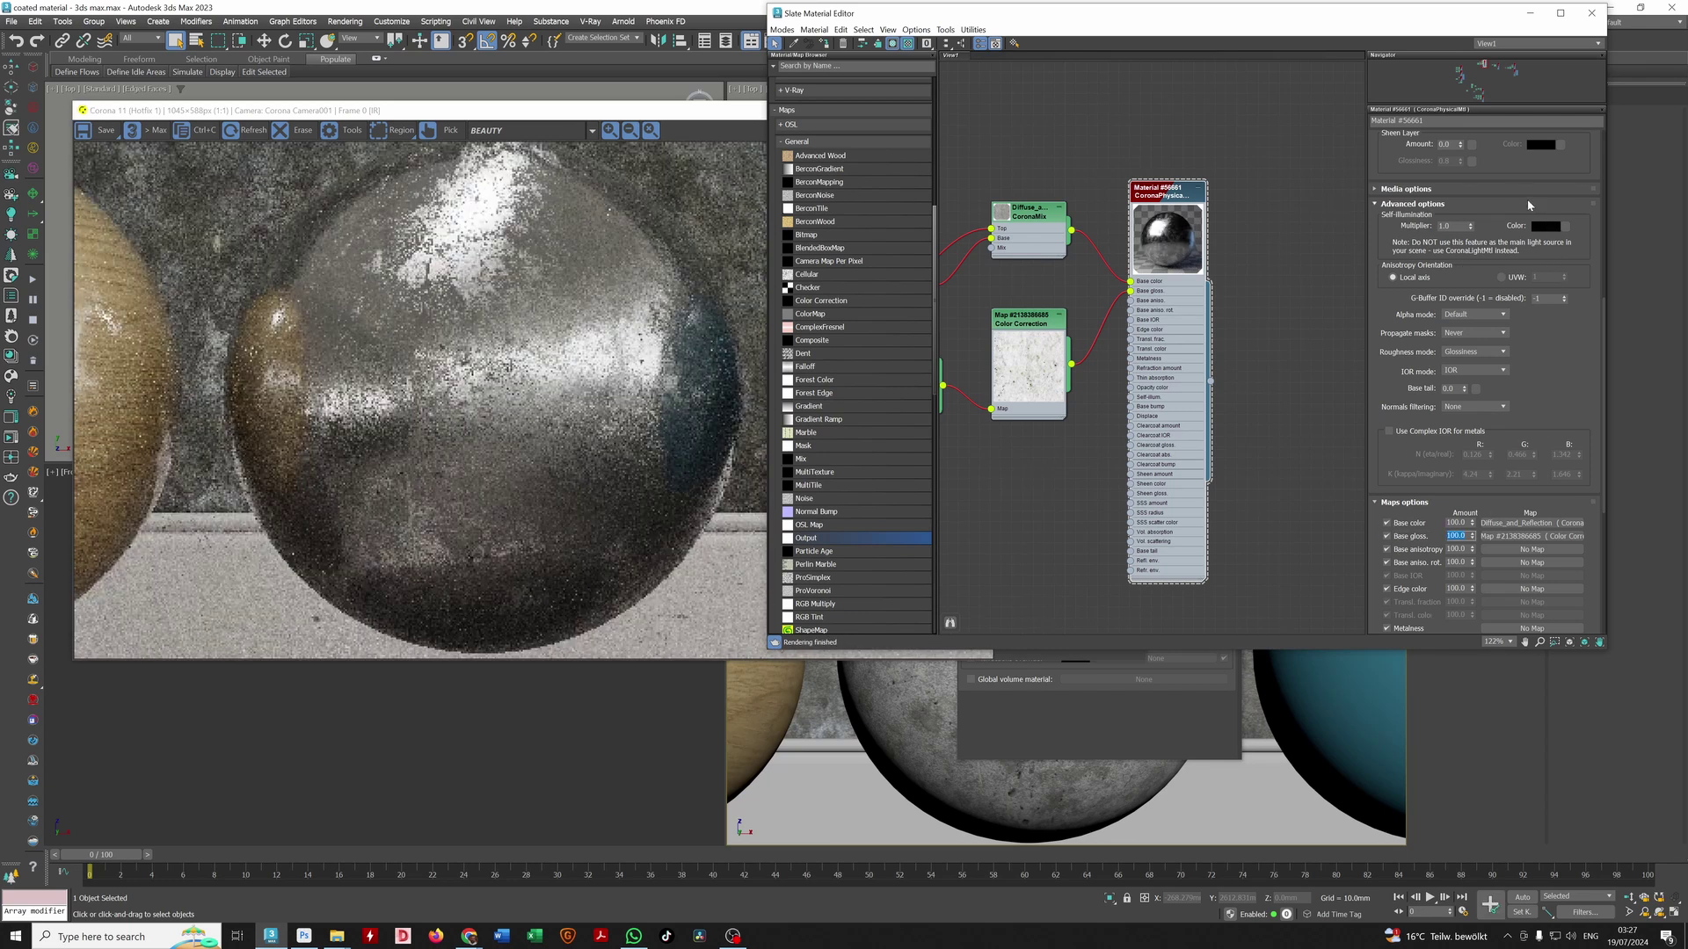
left_click_drag(1509, 167, 1492, 480)
left_click_drag(1491, 245, 1498, 400)
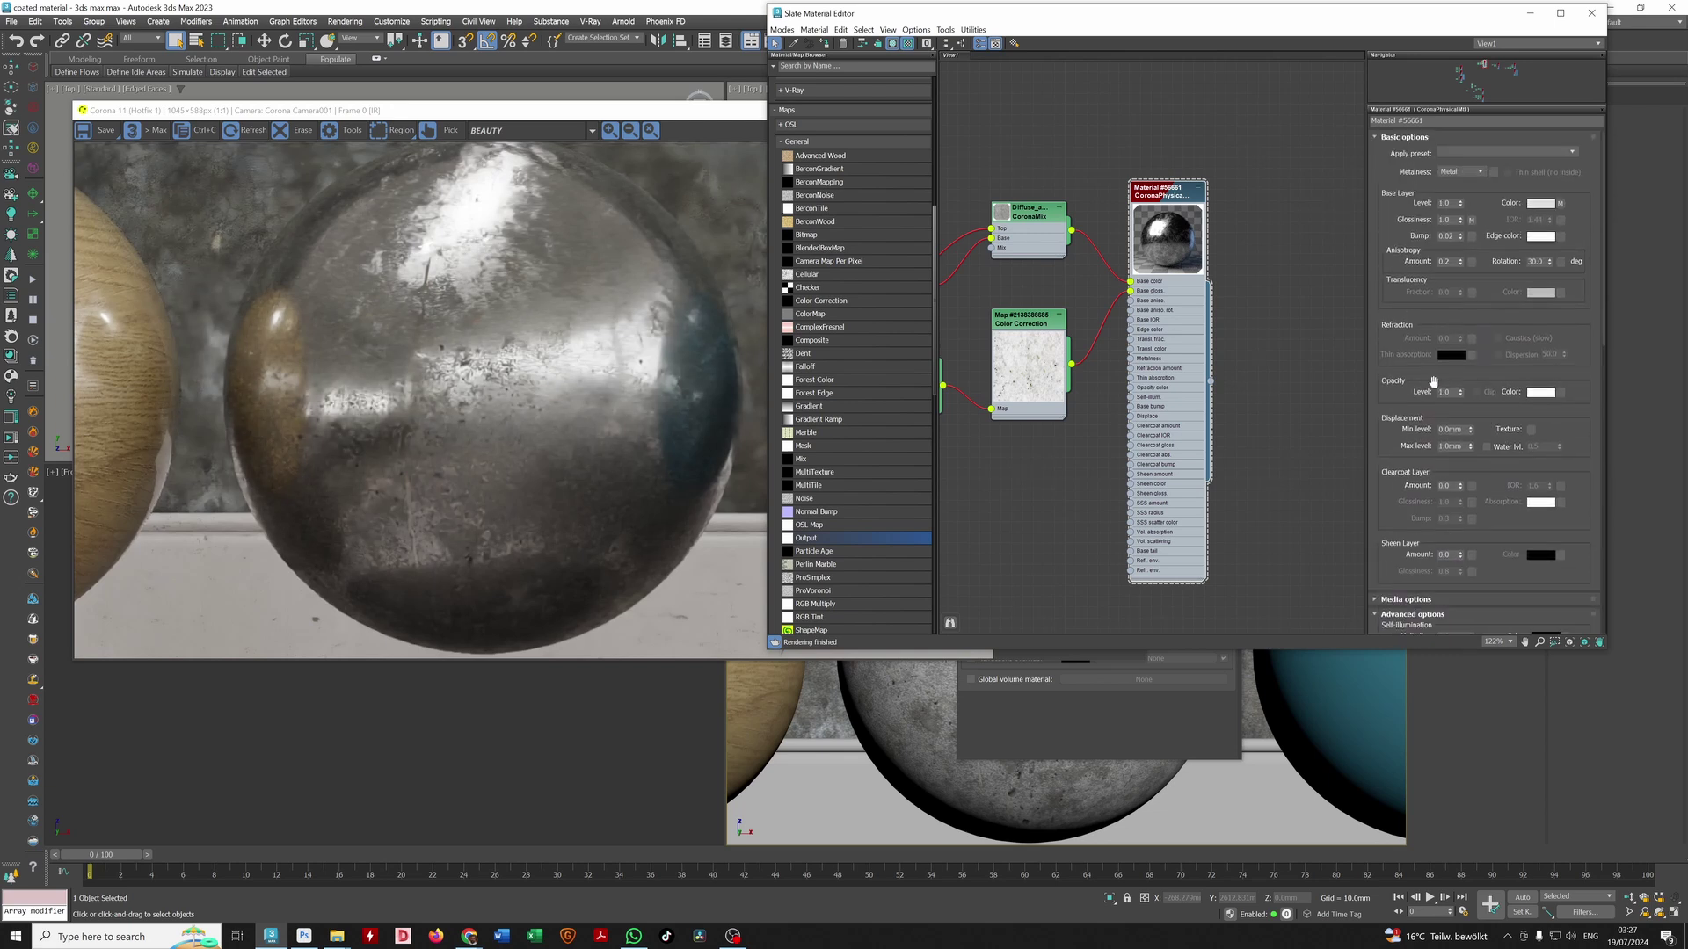
left_click_drag(1485, 212, 1486, 187)
scroll(1490, 352, "down", 3)
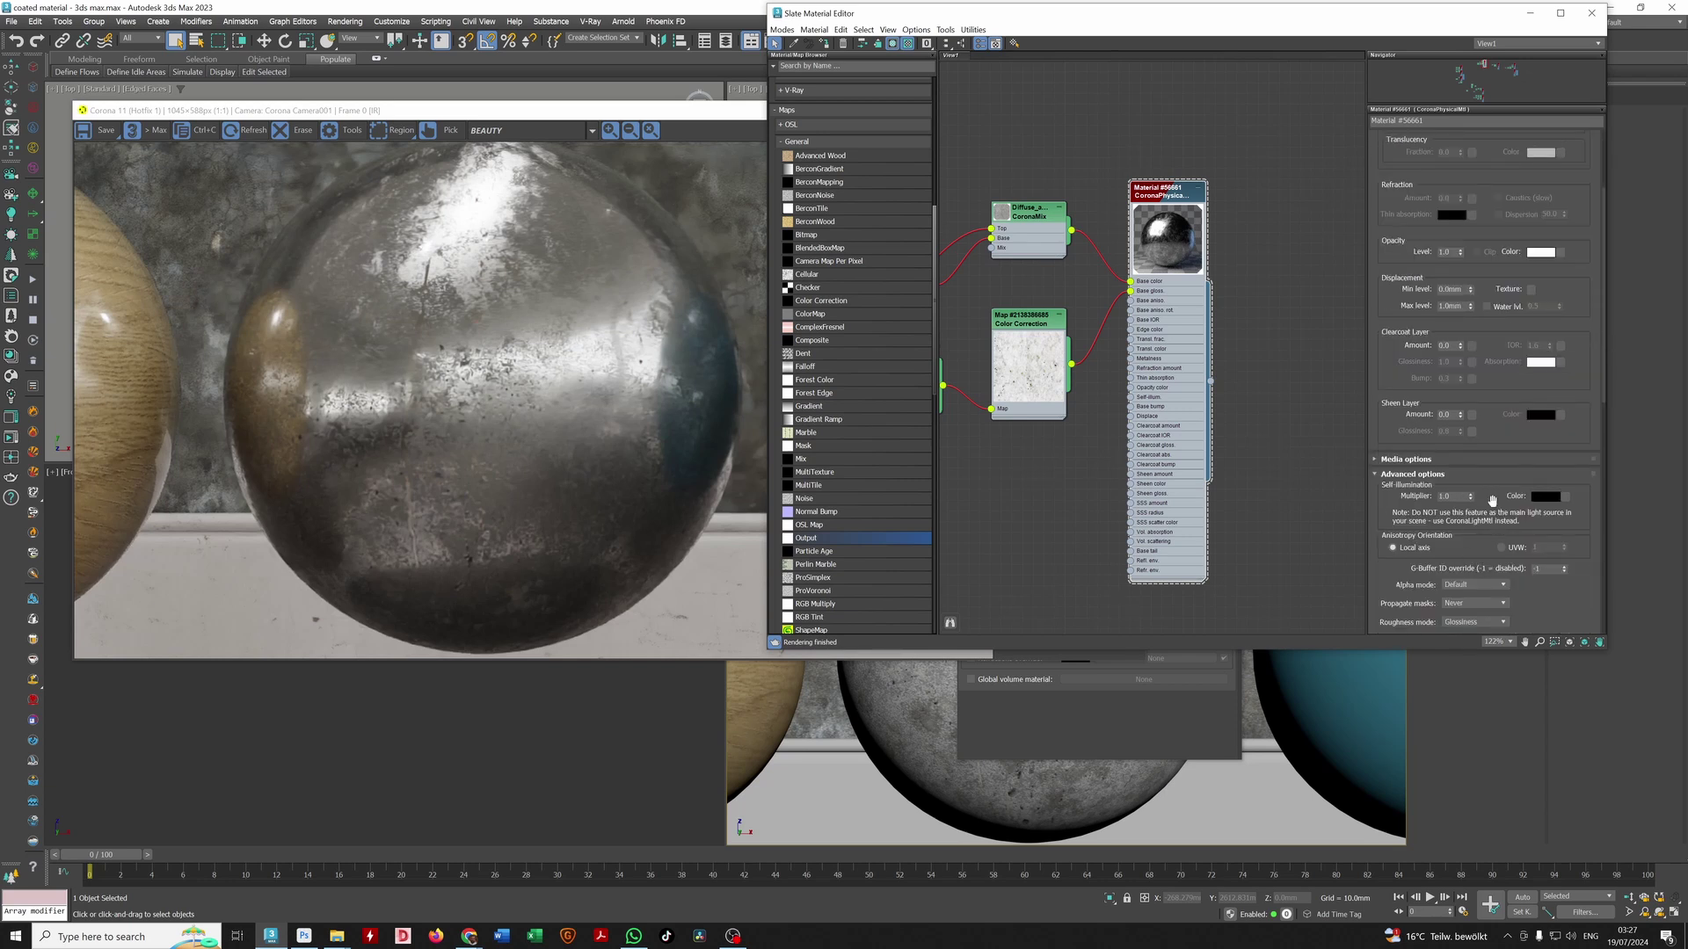
scroll(1492, 501, "down", 5)
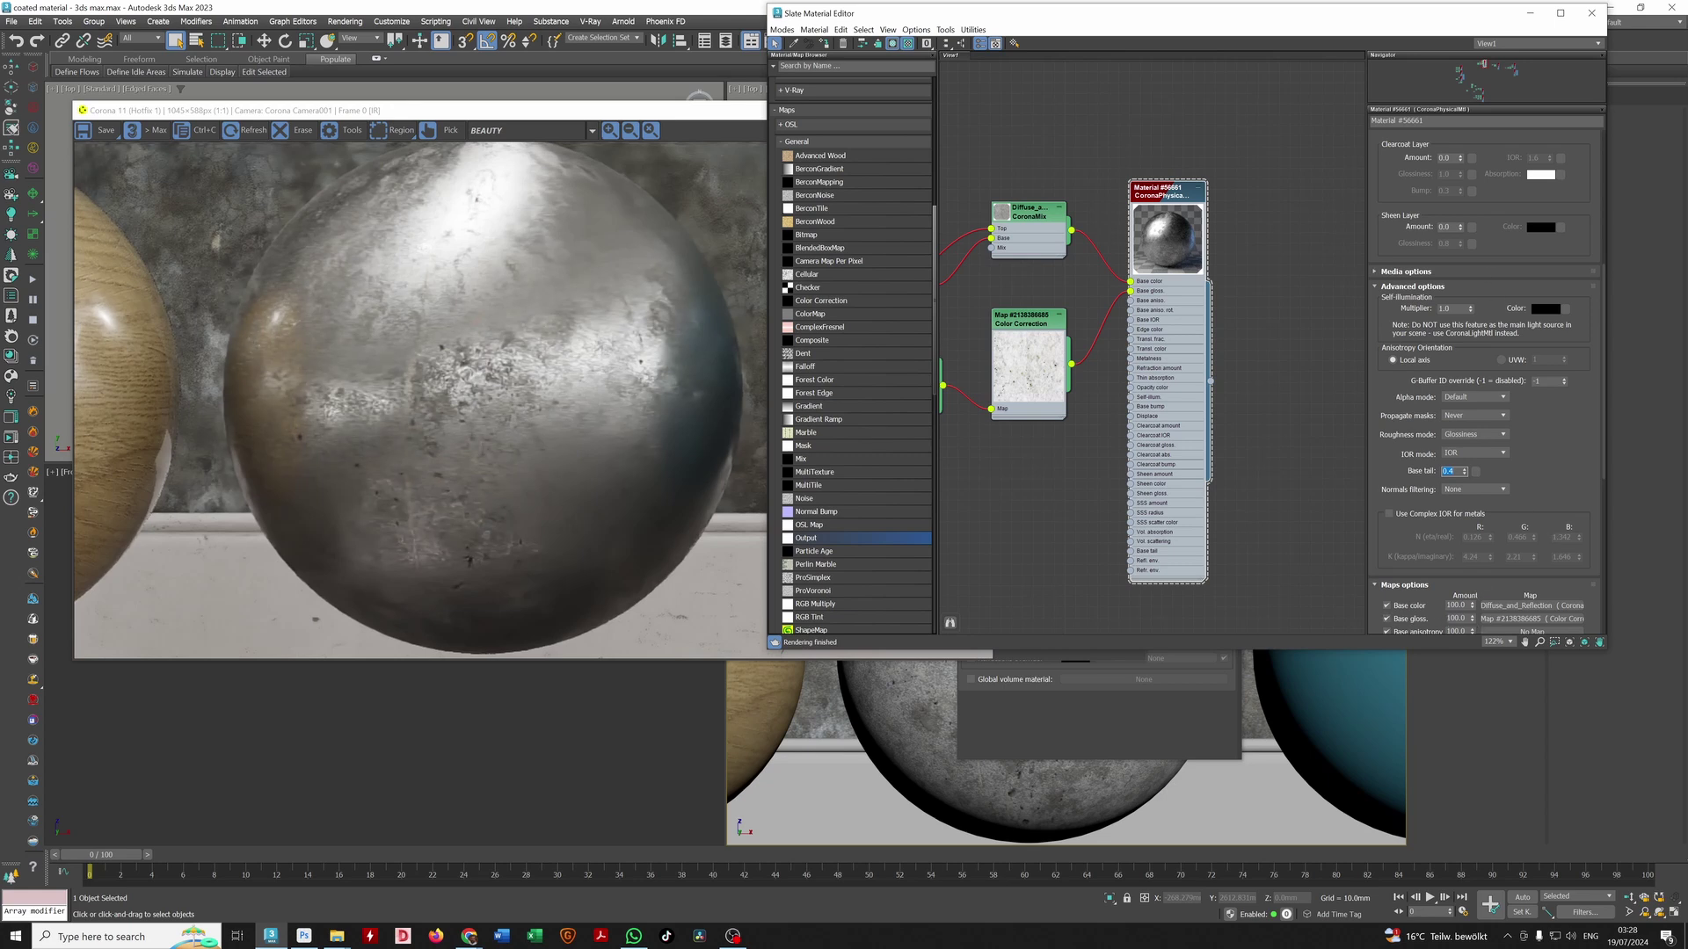
Step: Try a base gloss map amount of 70 on the metal
left_click(1456, 619)
type("70")
key("Return")
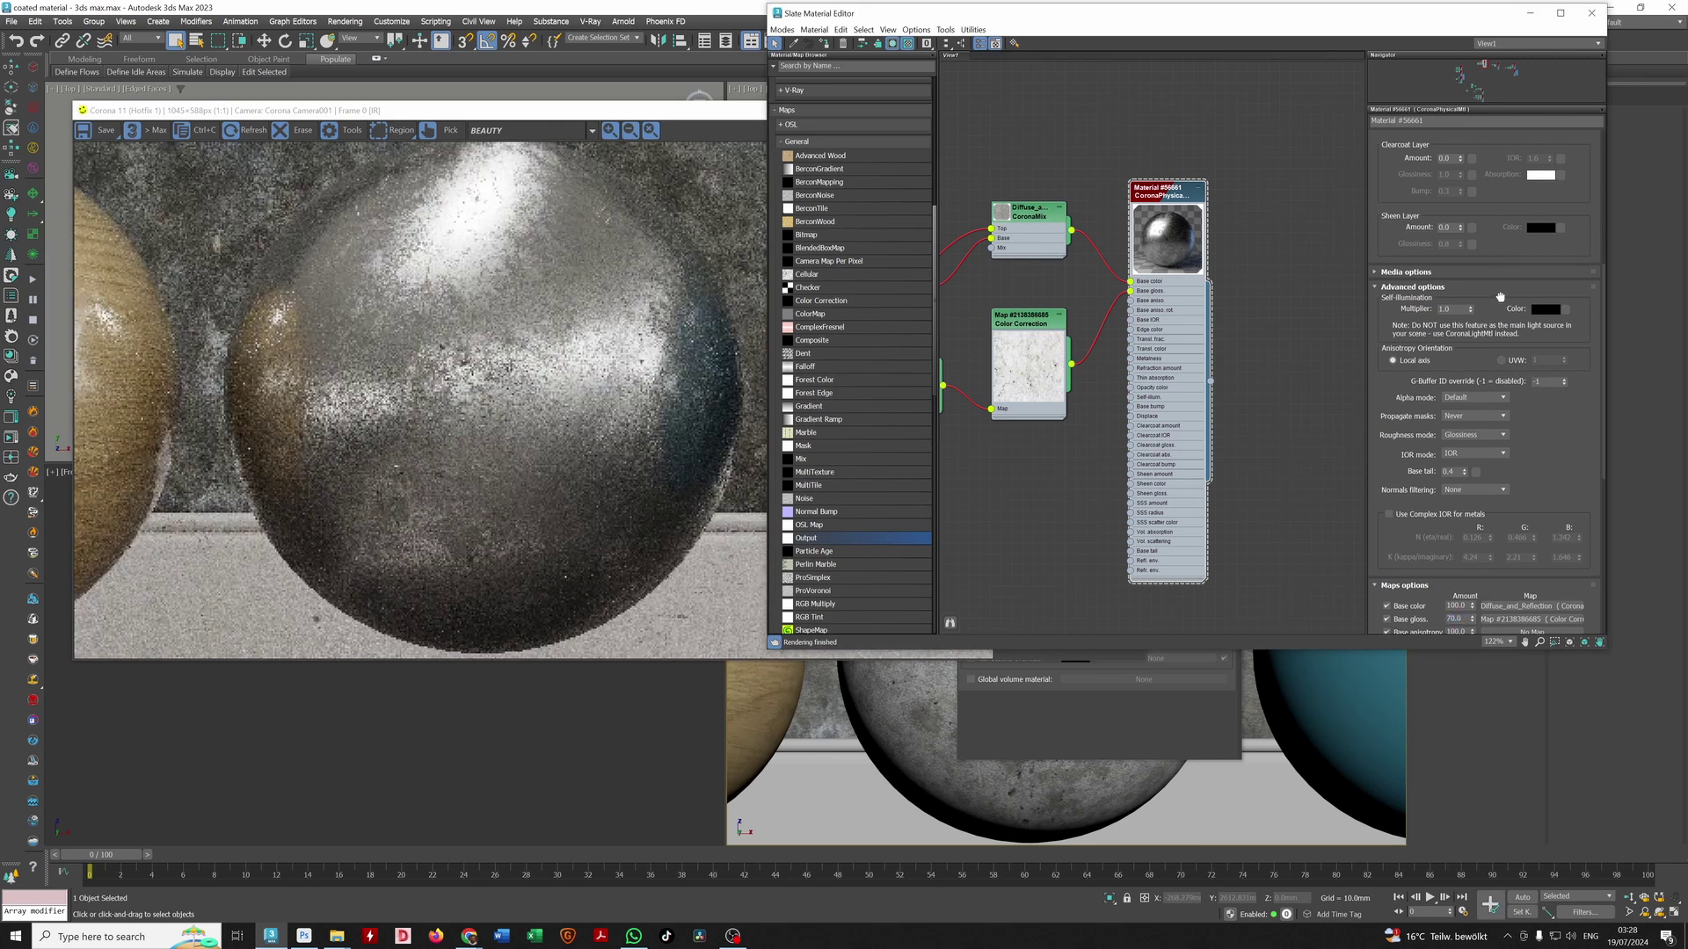
left_click_drag(1501, 297, 1505, 617)
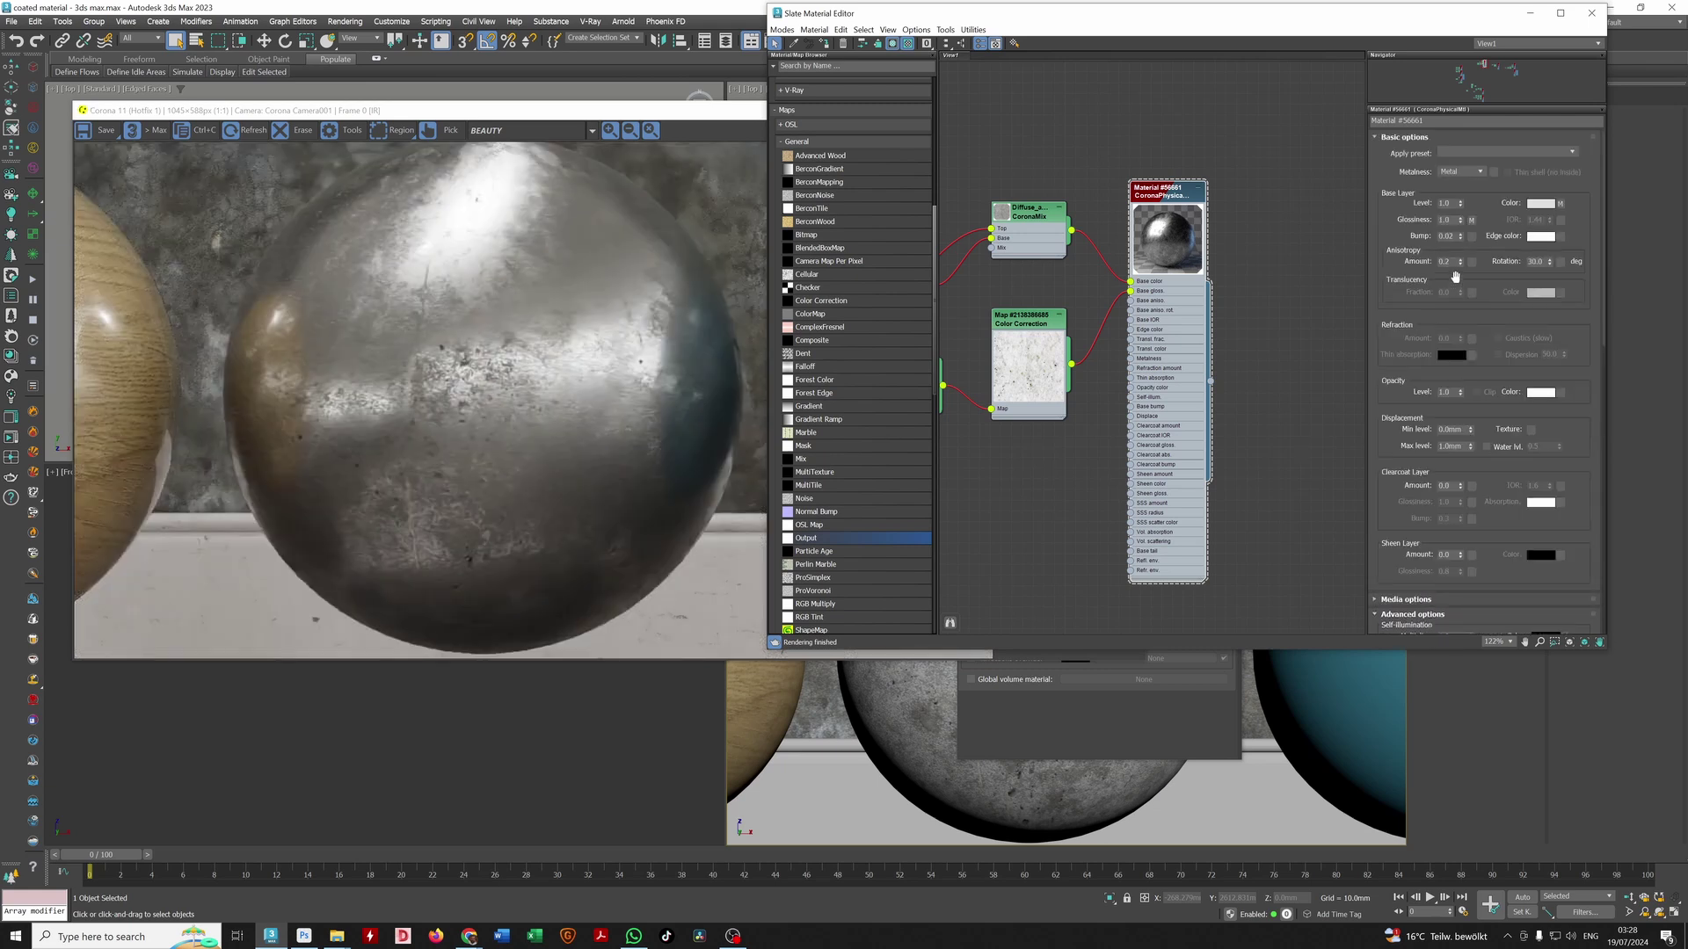
Step: Add a clearcoat layer to the metal with an amount of 1
double_click(1446, 220)
scroll(1434, 373, "down", 3)
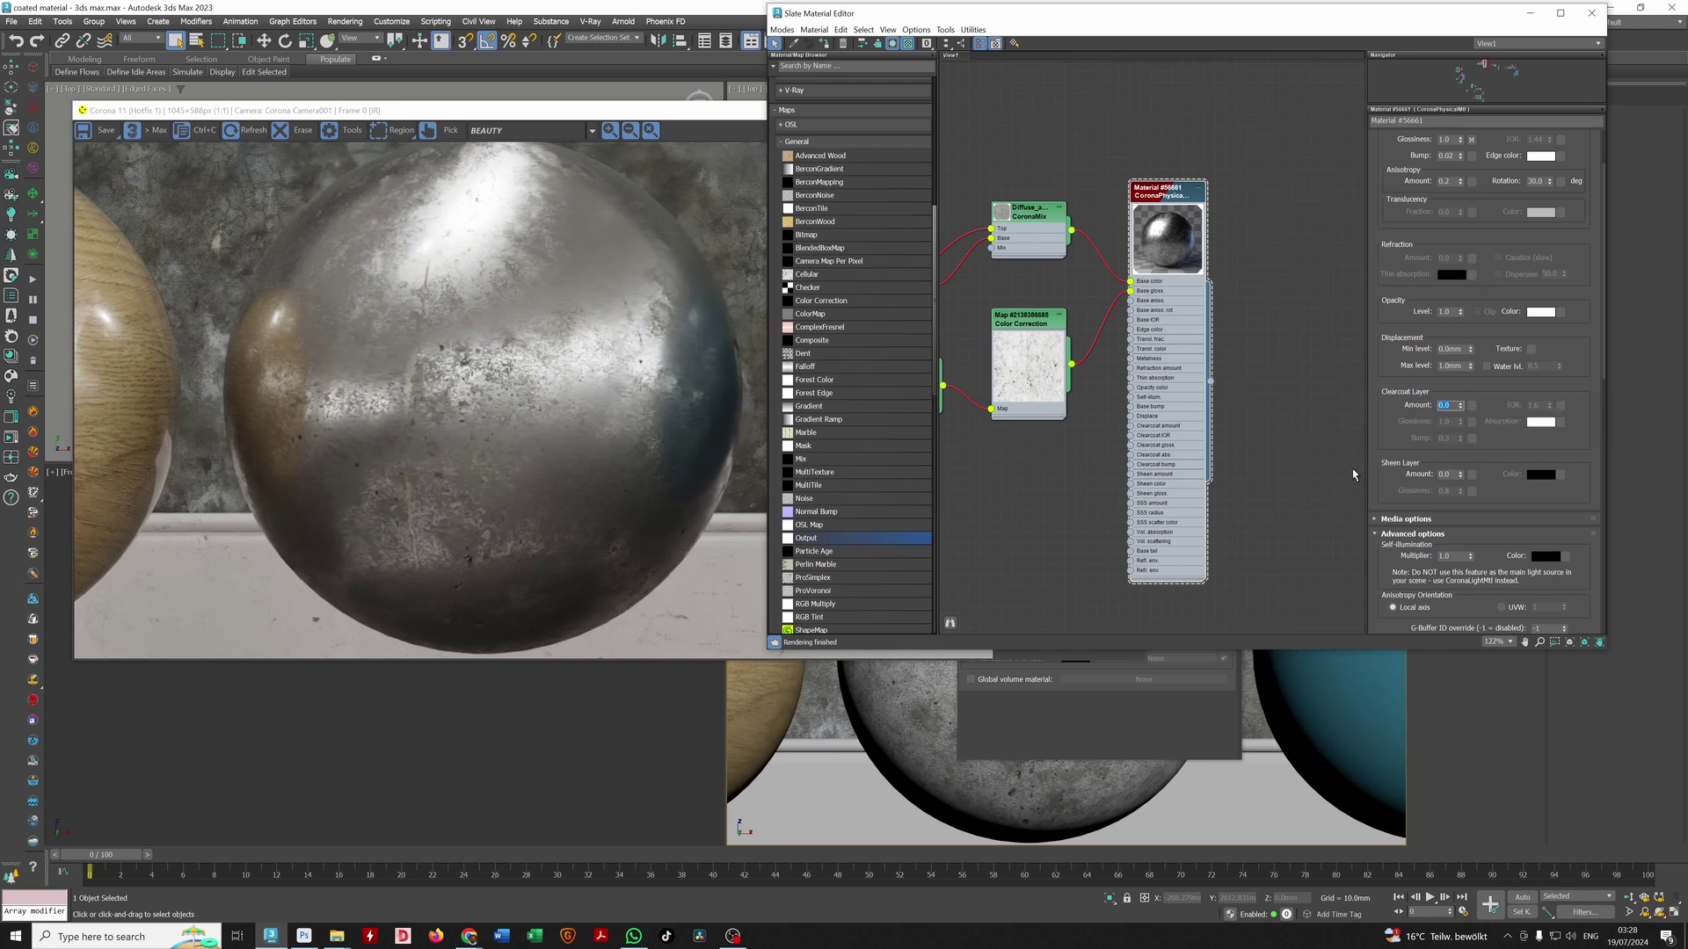
key("Return")
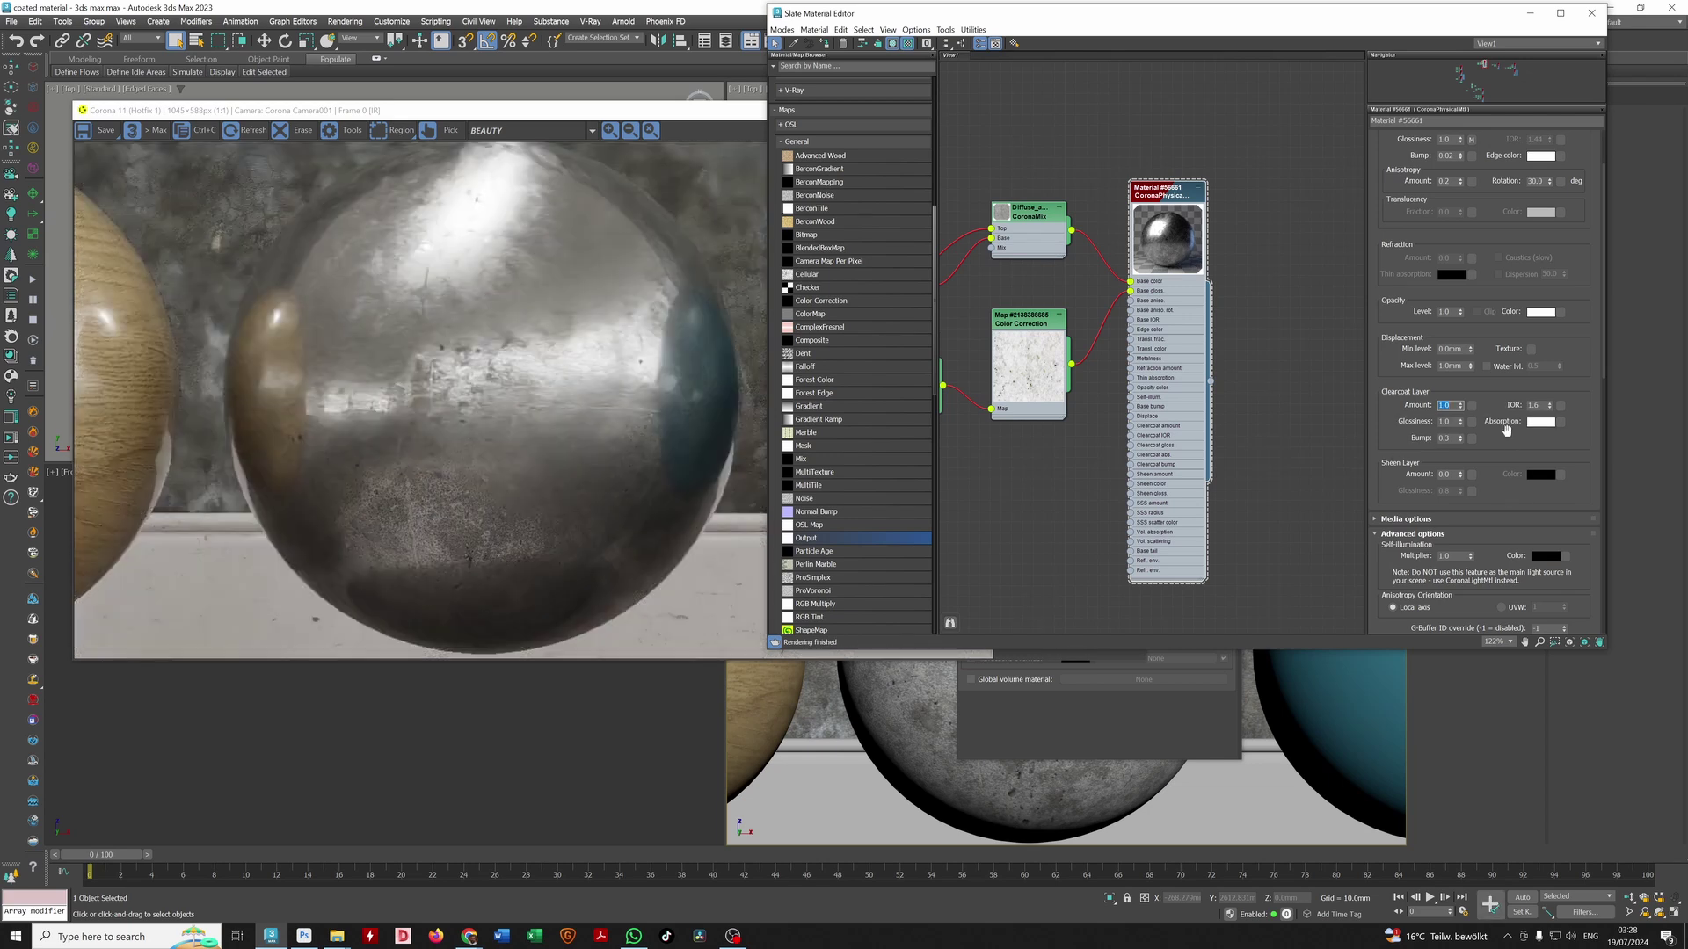
left_click(1461, 405)
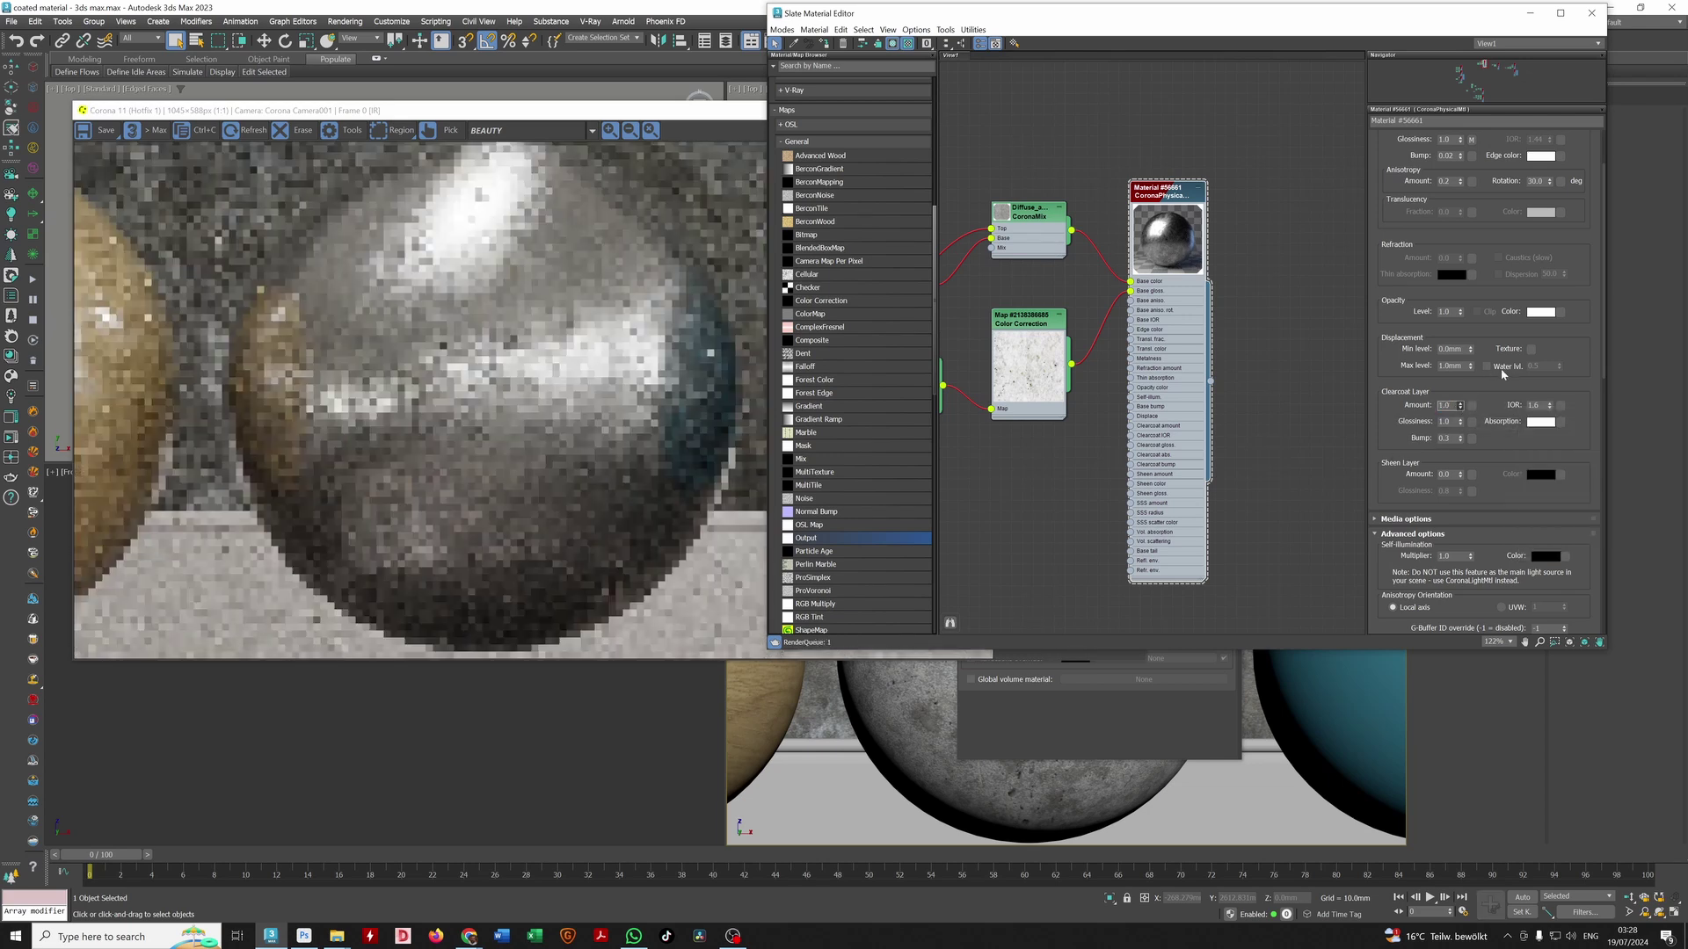
Step: Try a clearcoat IOR of 3 on the metal and settle on an IOR of 2
left_click_drag(1550, 404, 1550, 408)
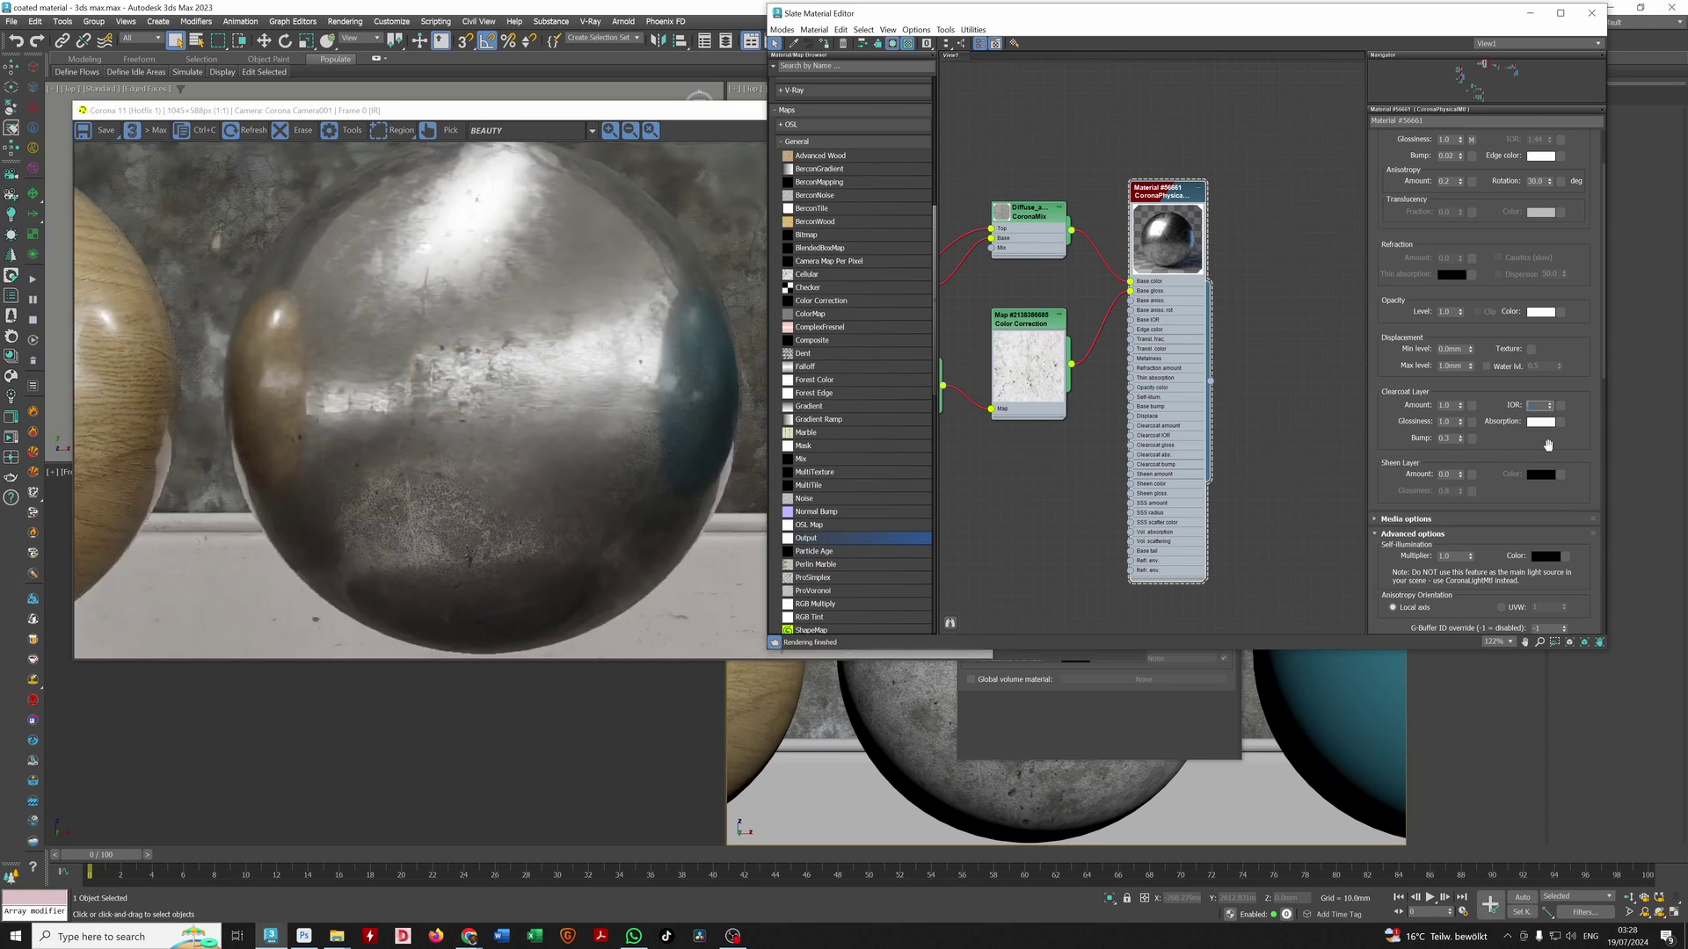
type("3")
key("Tab")
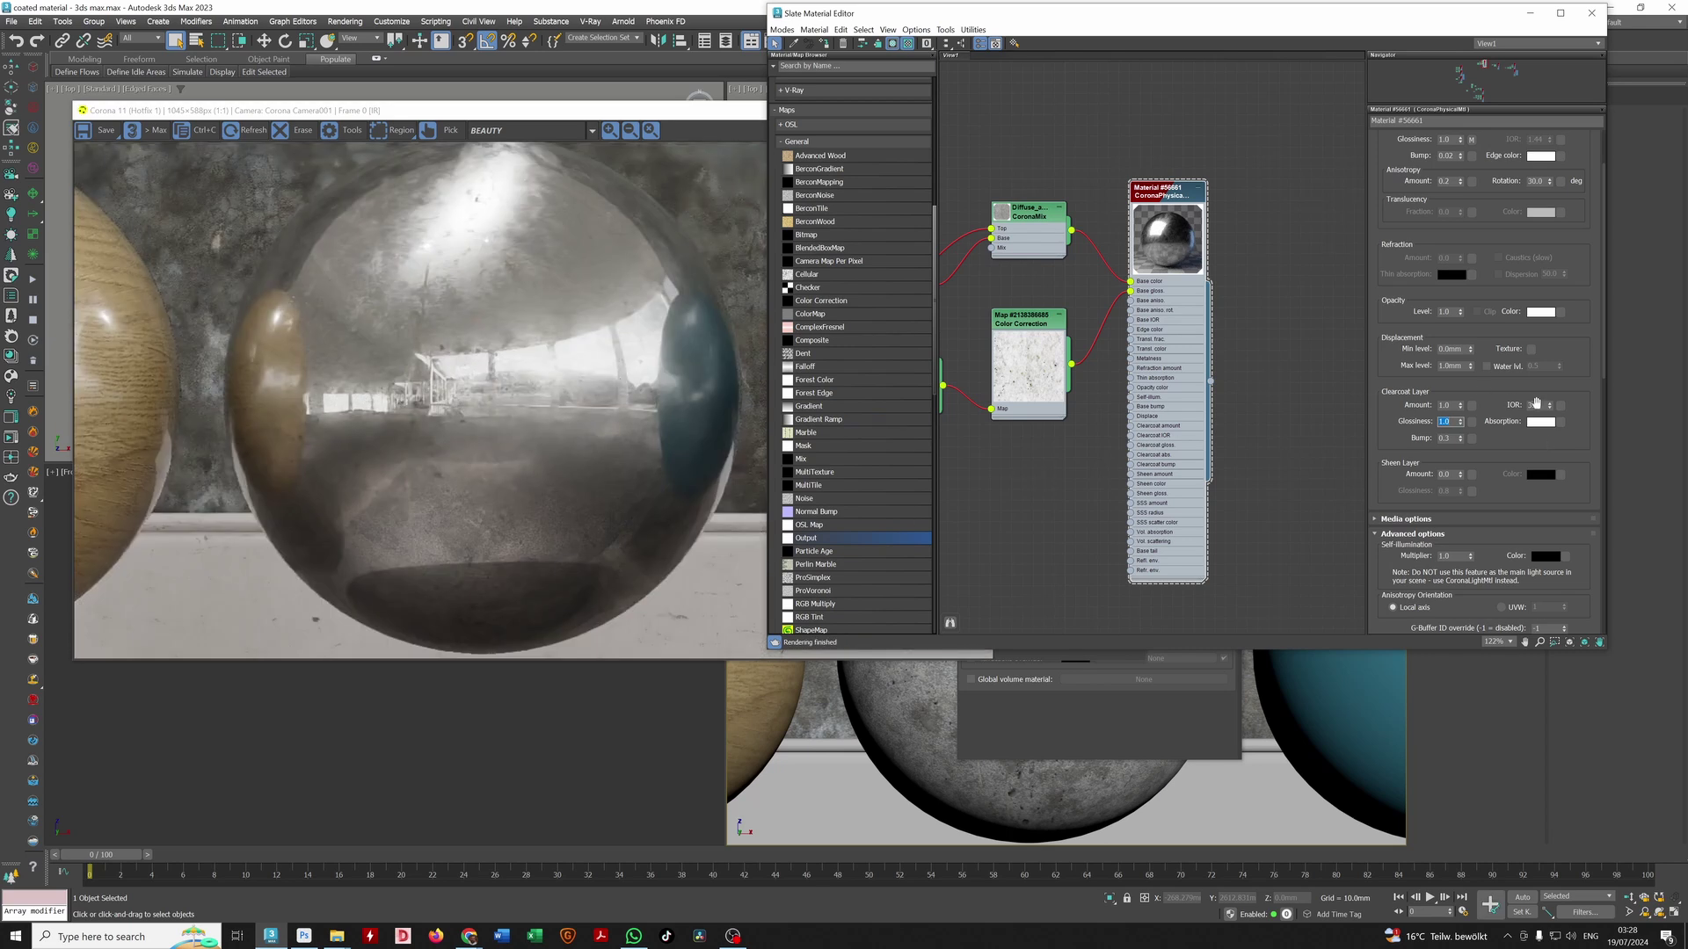
double_click(1533, 405)
key("Return")
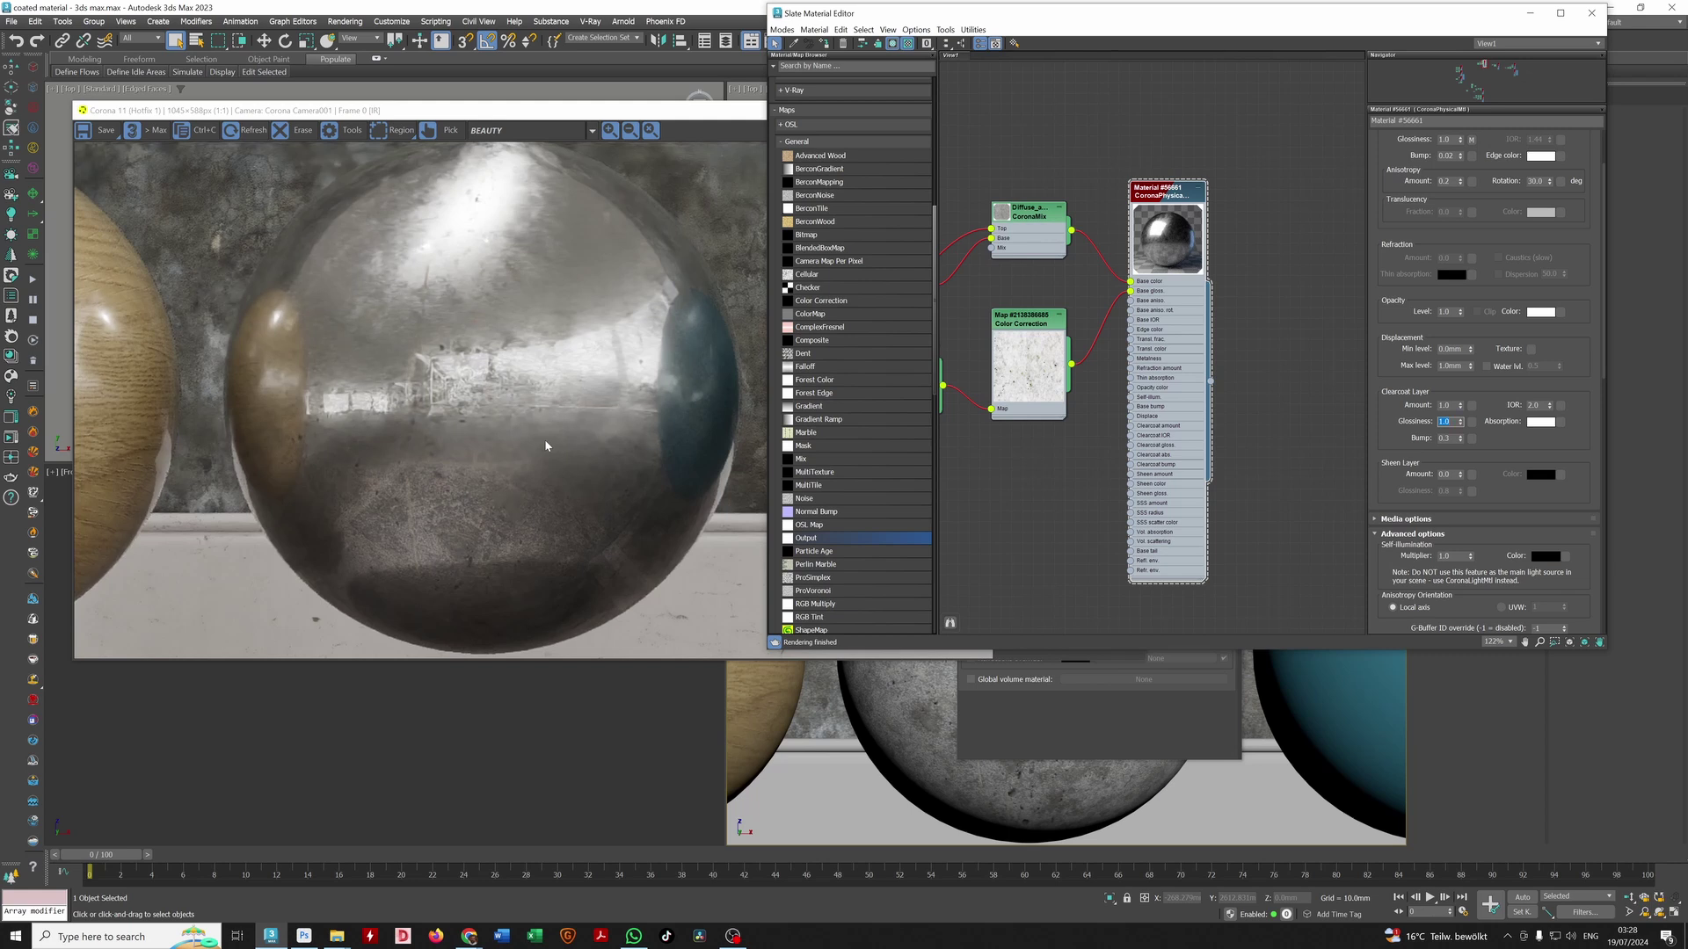
Step: Reset the coated metal's base tail to 0 for comparison
scroll(1479, 323, "up", 3)
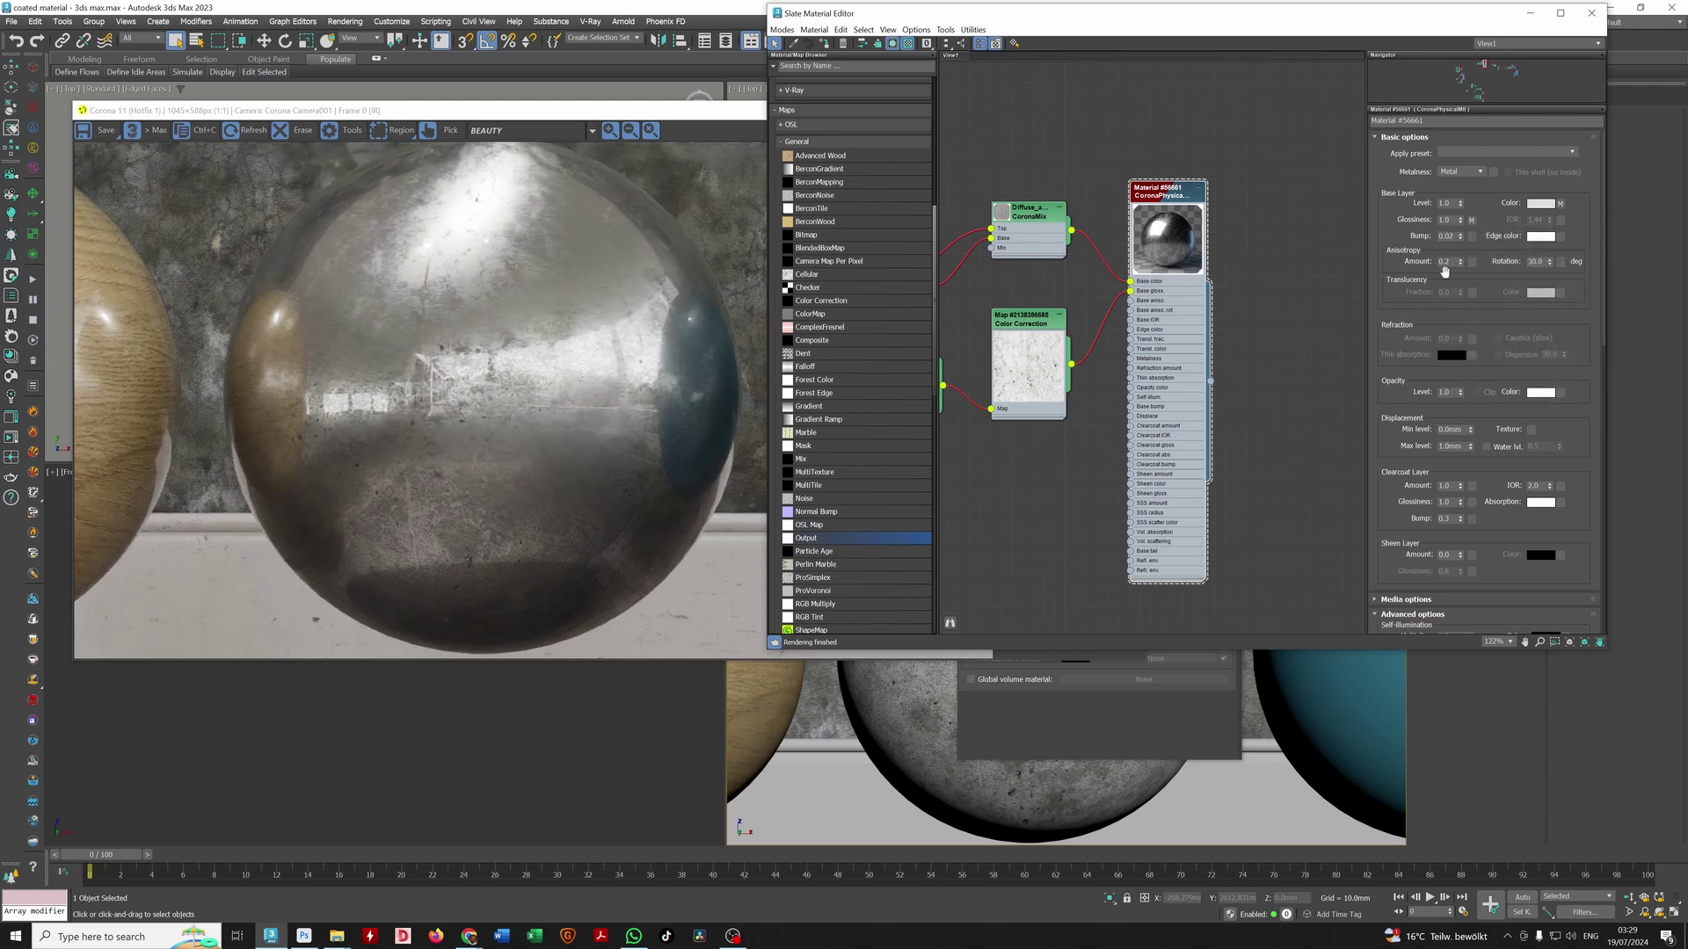
scroll(1462, 583, "down", 5)
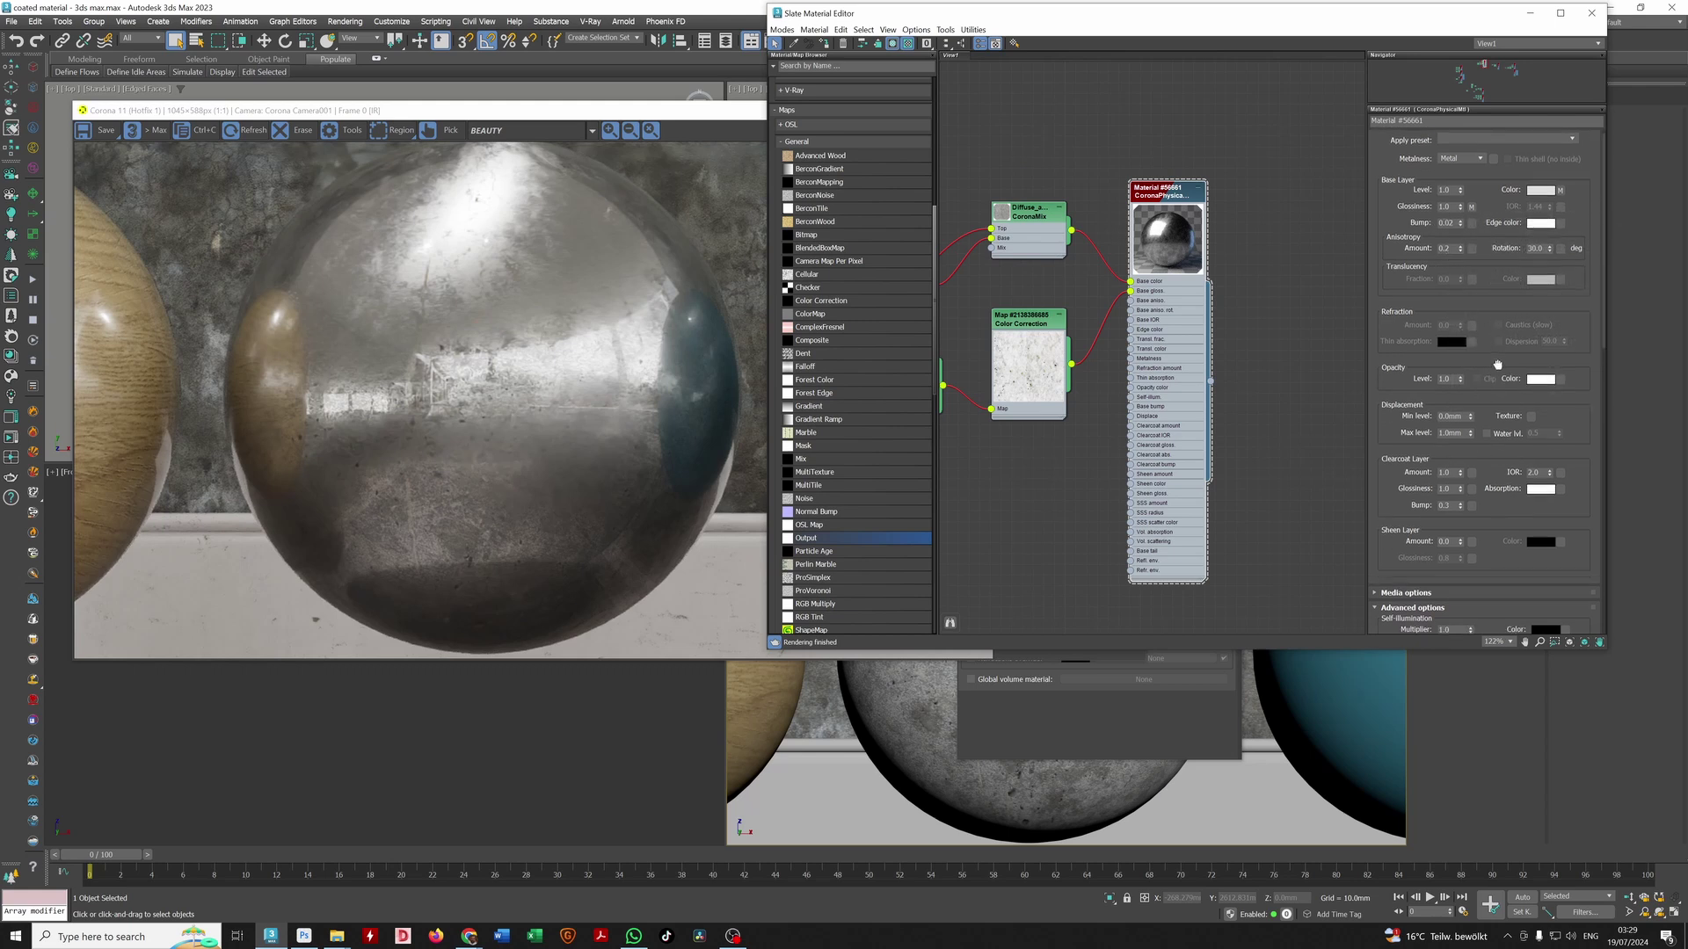
scroll(1477, 563, "down", 5)
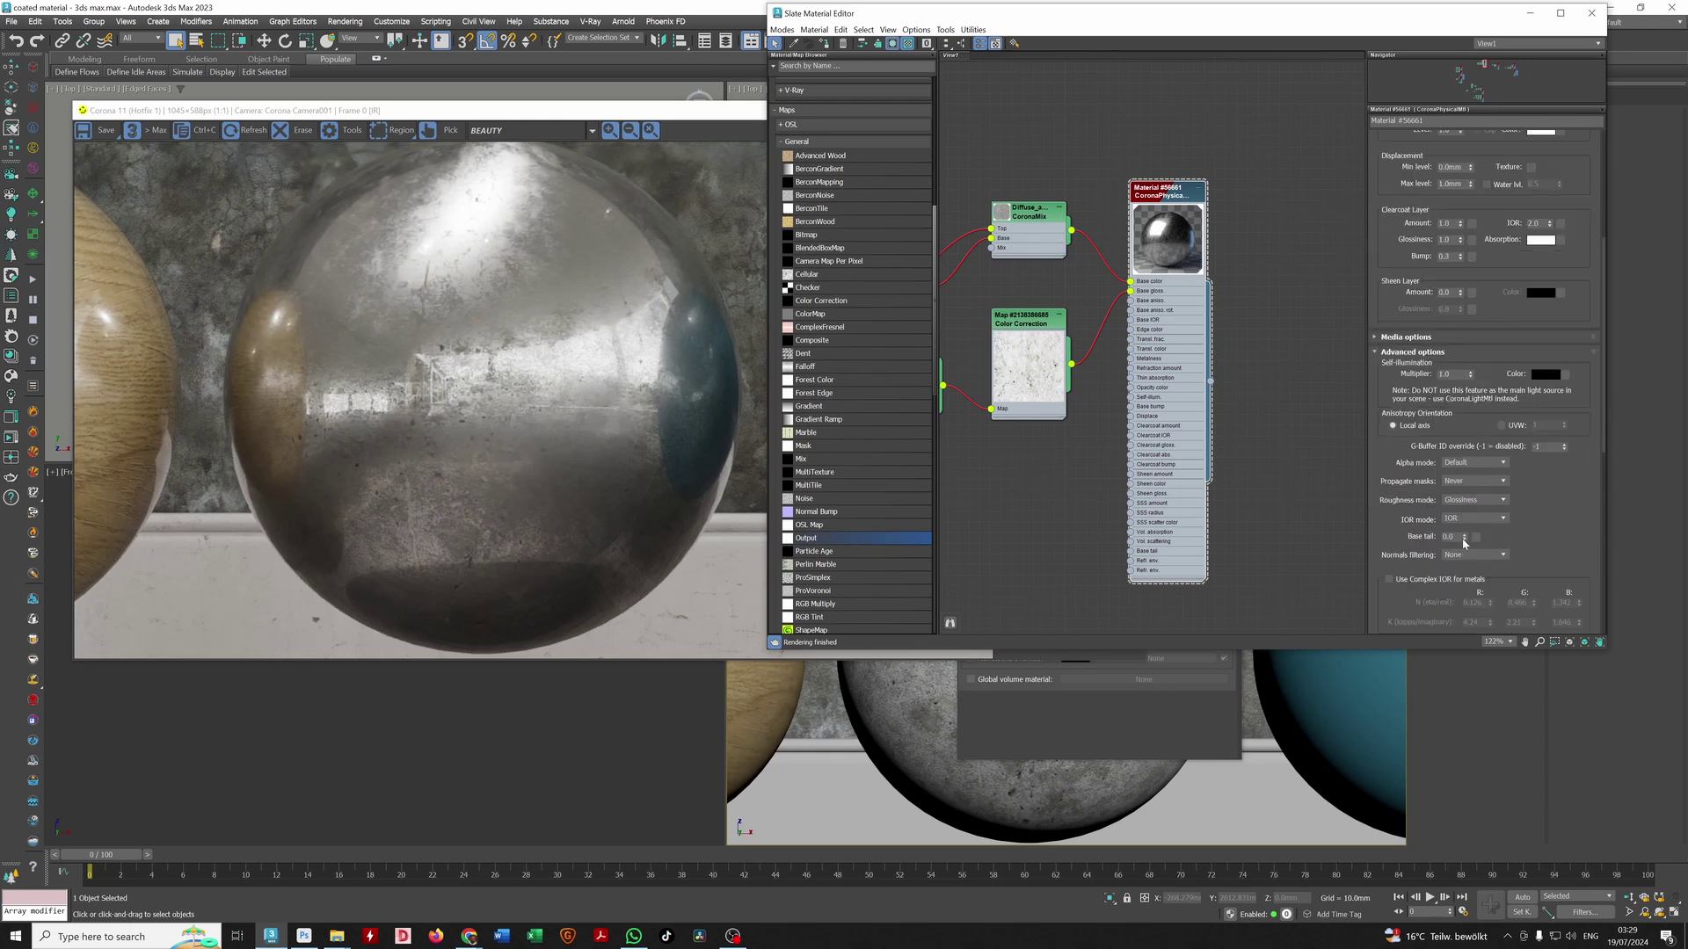
right_click(1463, 539)
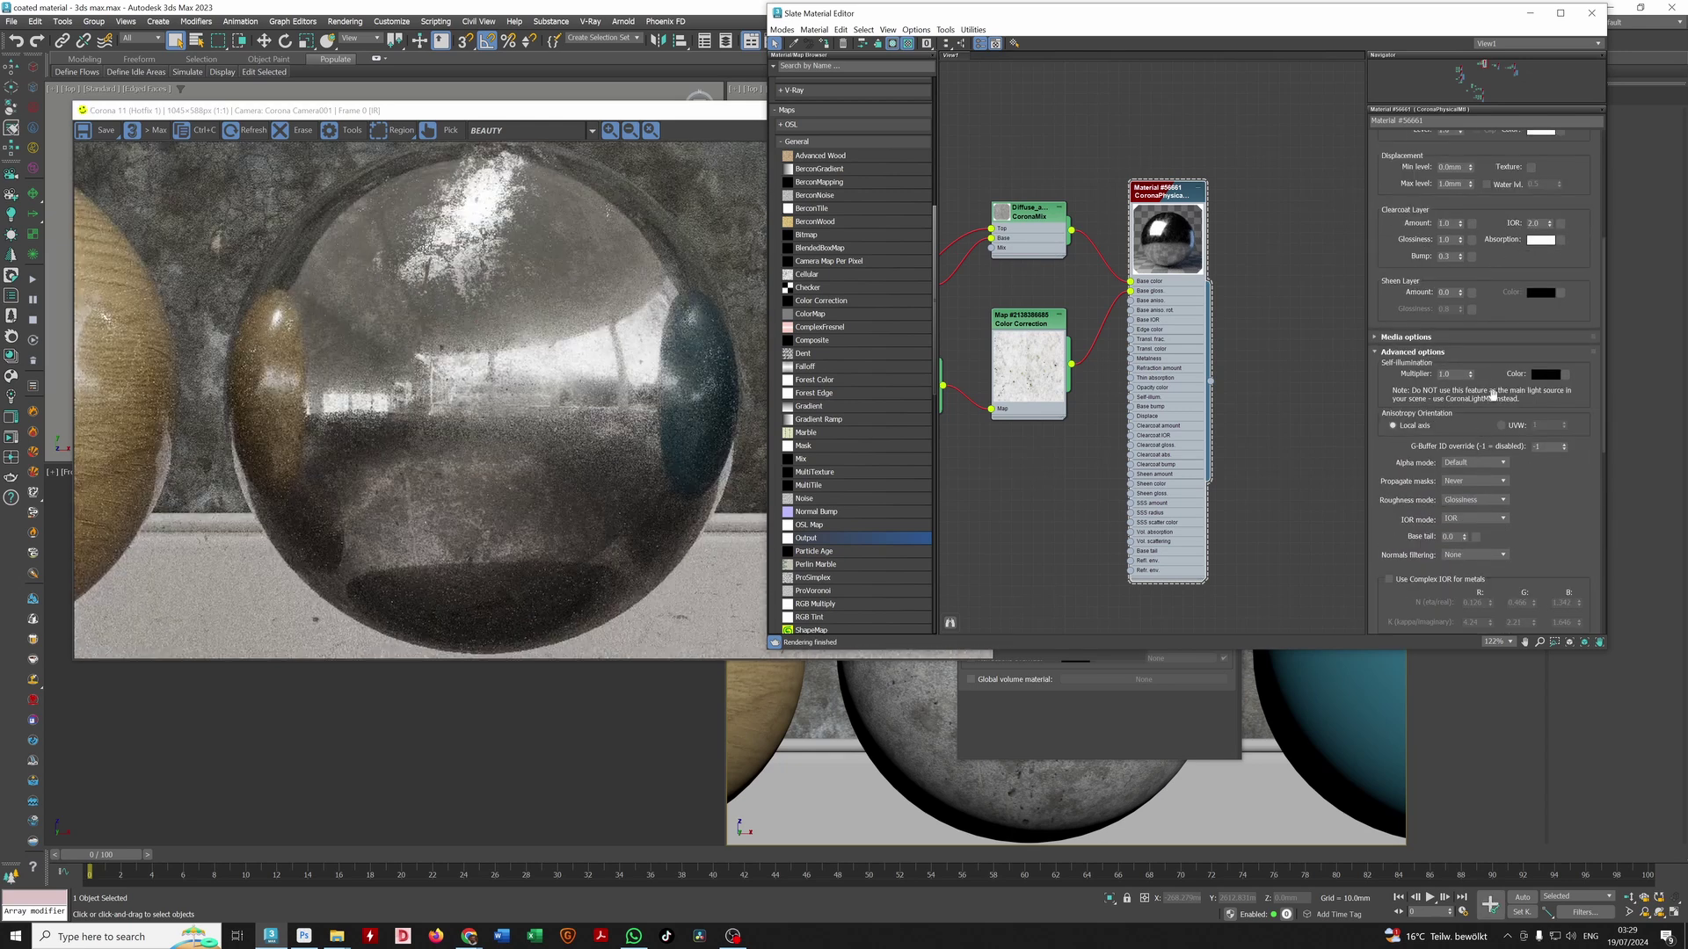
Step: Try base glossiness values of 0.6 and 0.5 on the coated metal and return it to 1
scroll(1483, 542, "up", 3)
scroll(1484, 540, "up", 6)
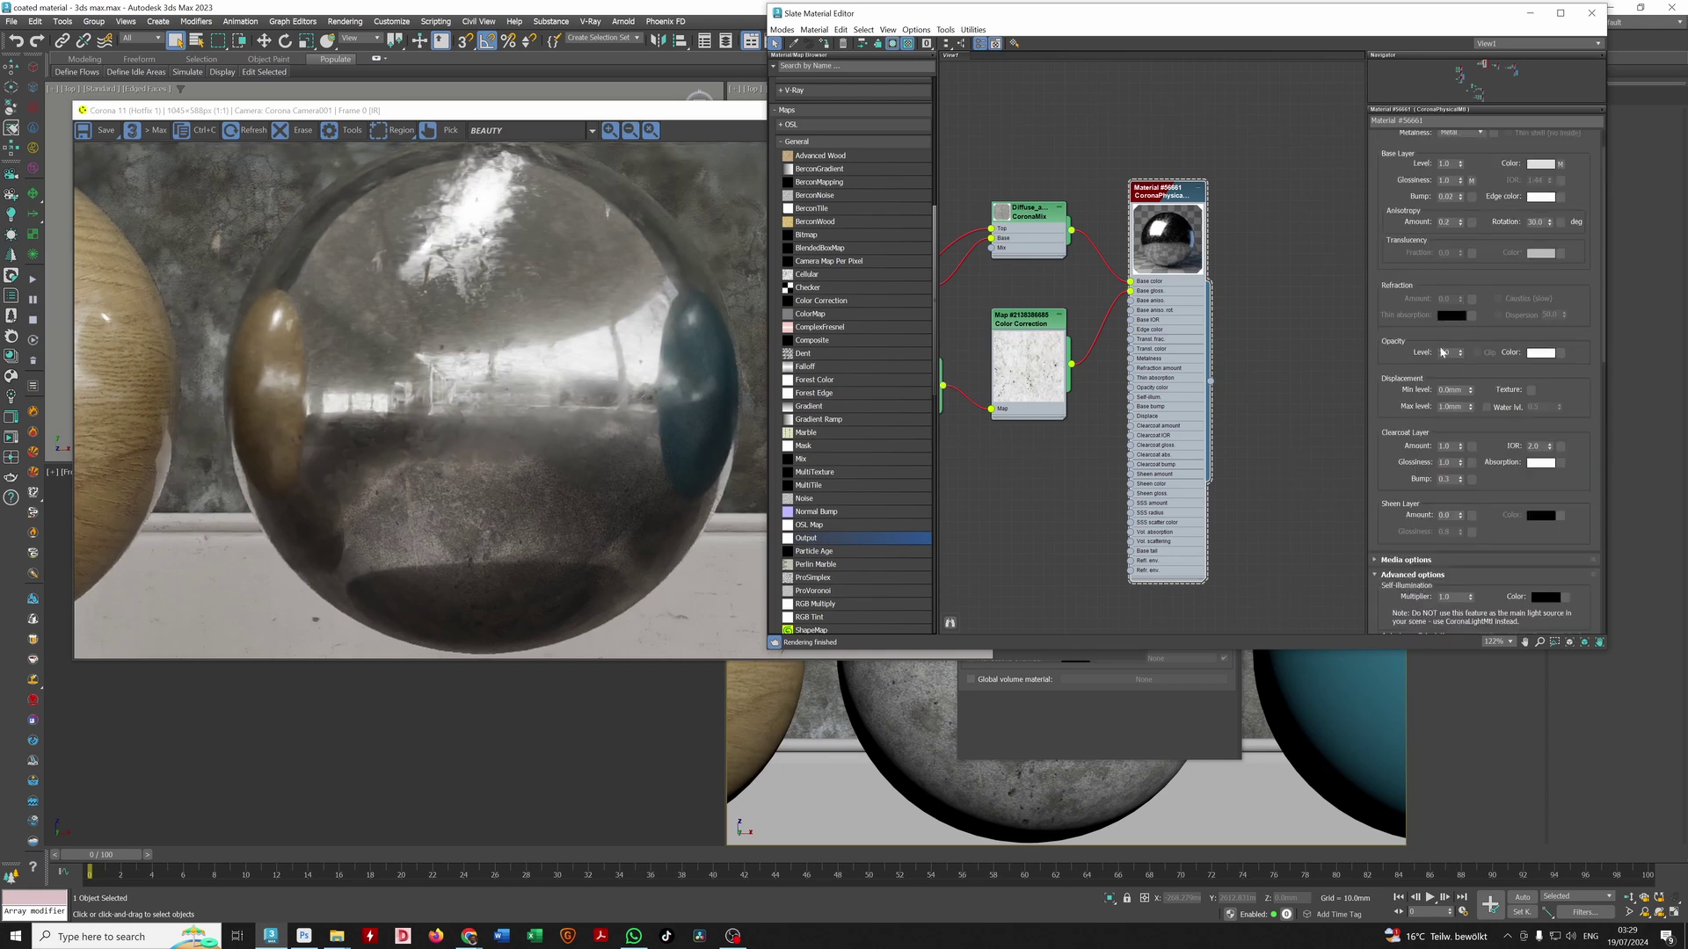
left_click_drag(1452, 180, 1390, 187)
type(".6")
key("Return")
type("0.5")
key("Return")
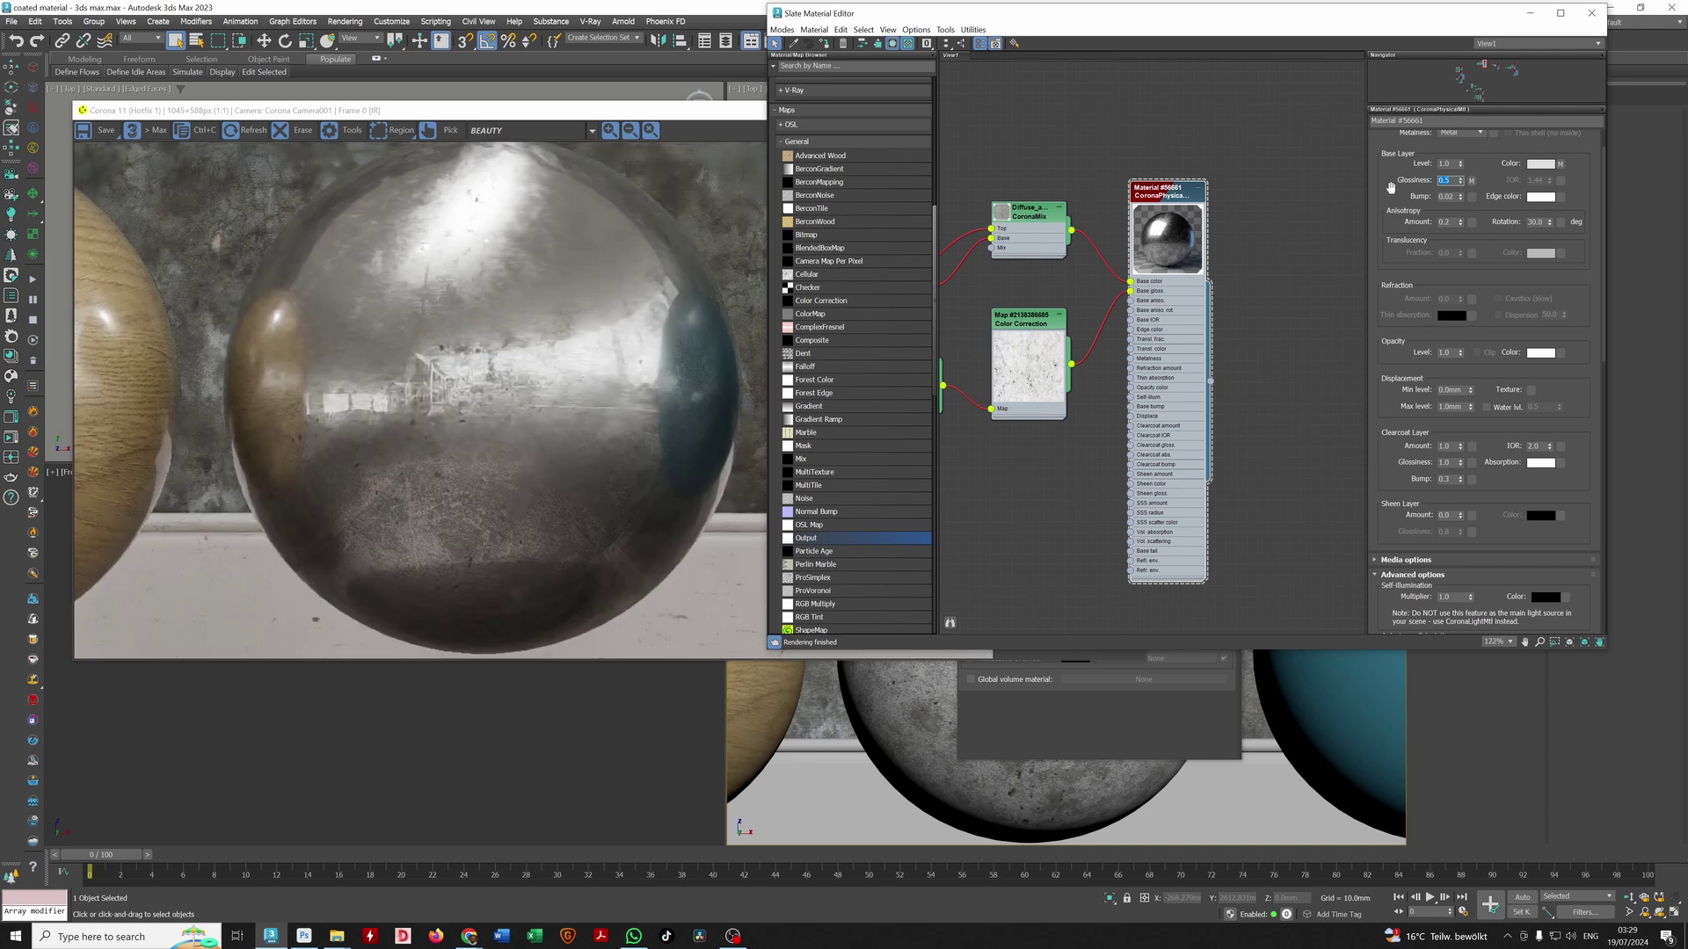
type("1")
key("Return")
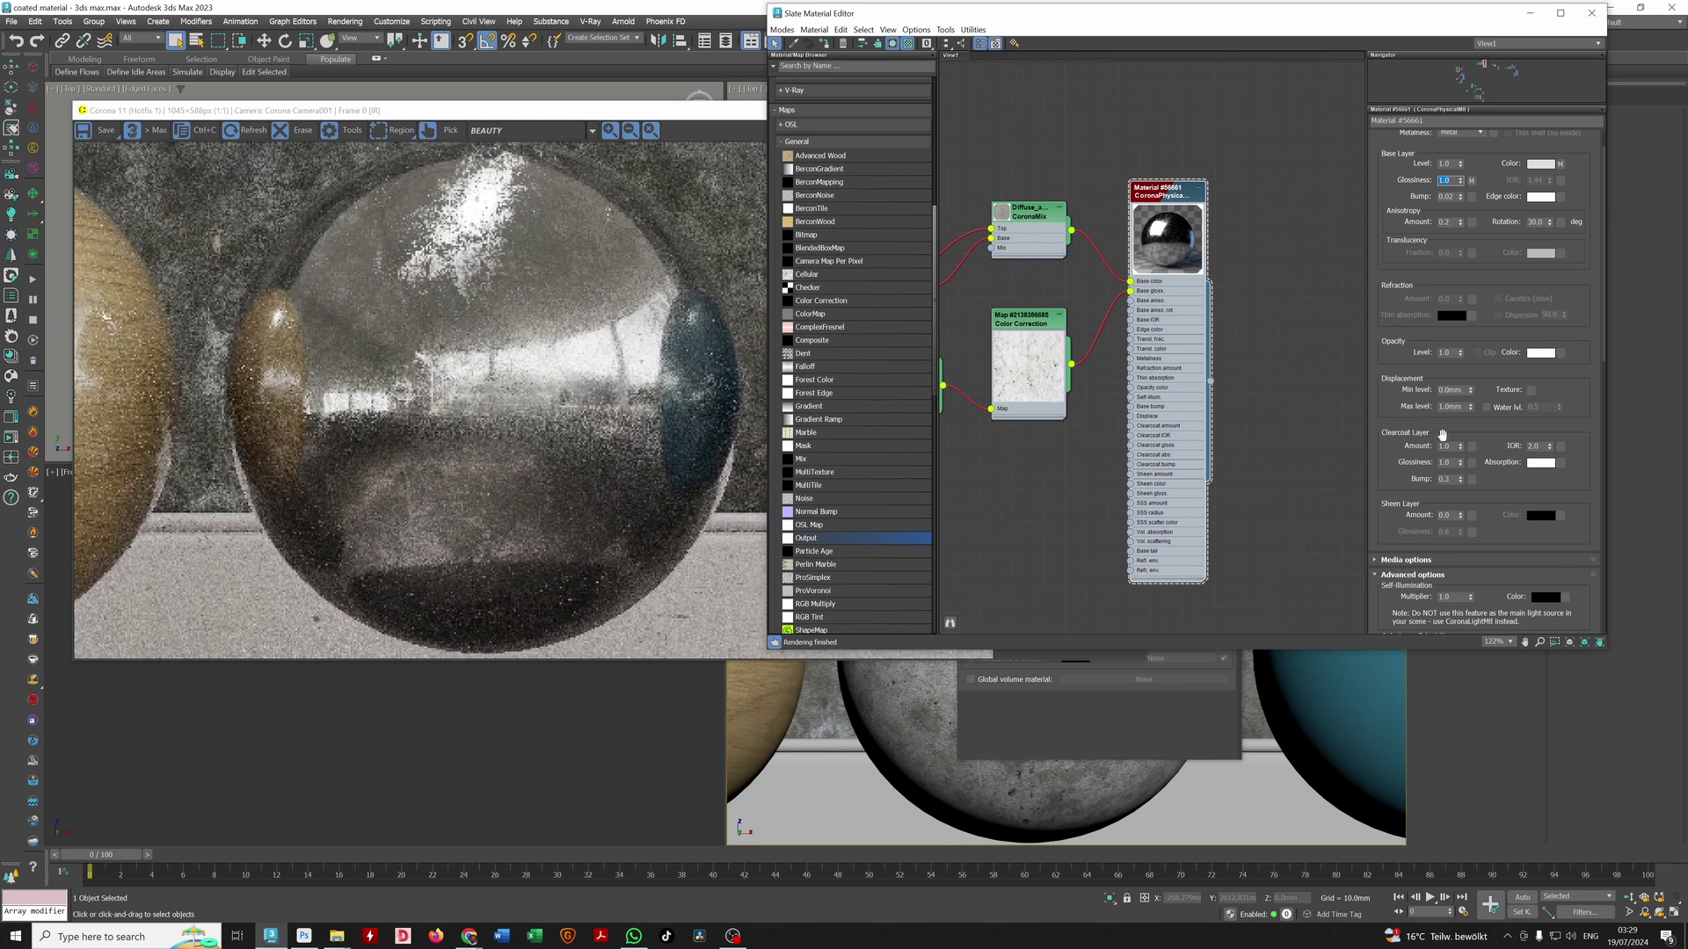
Step: Restore the coated metal's base gloss map amount to 100 and its base tail to 0.4
left_click_drag(1479, 370, 1458, 182)
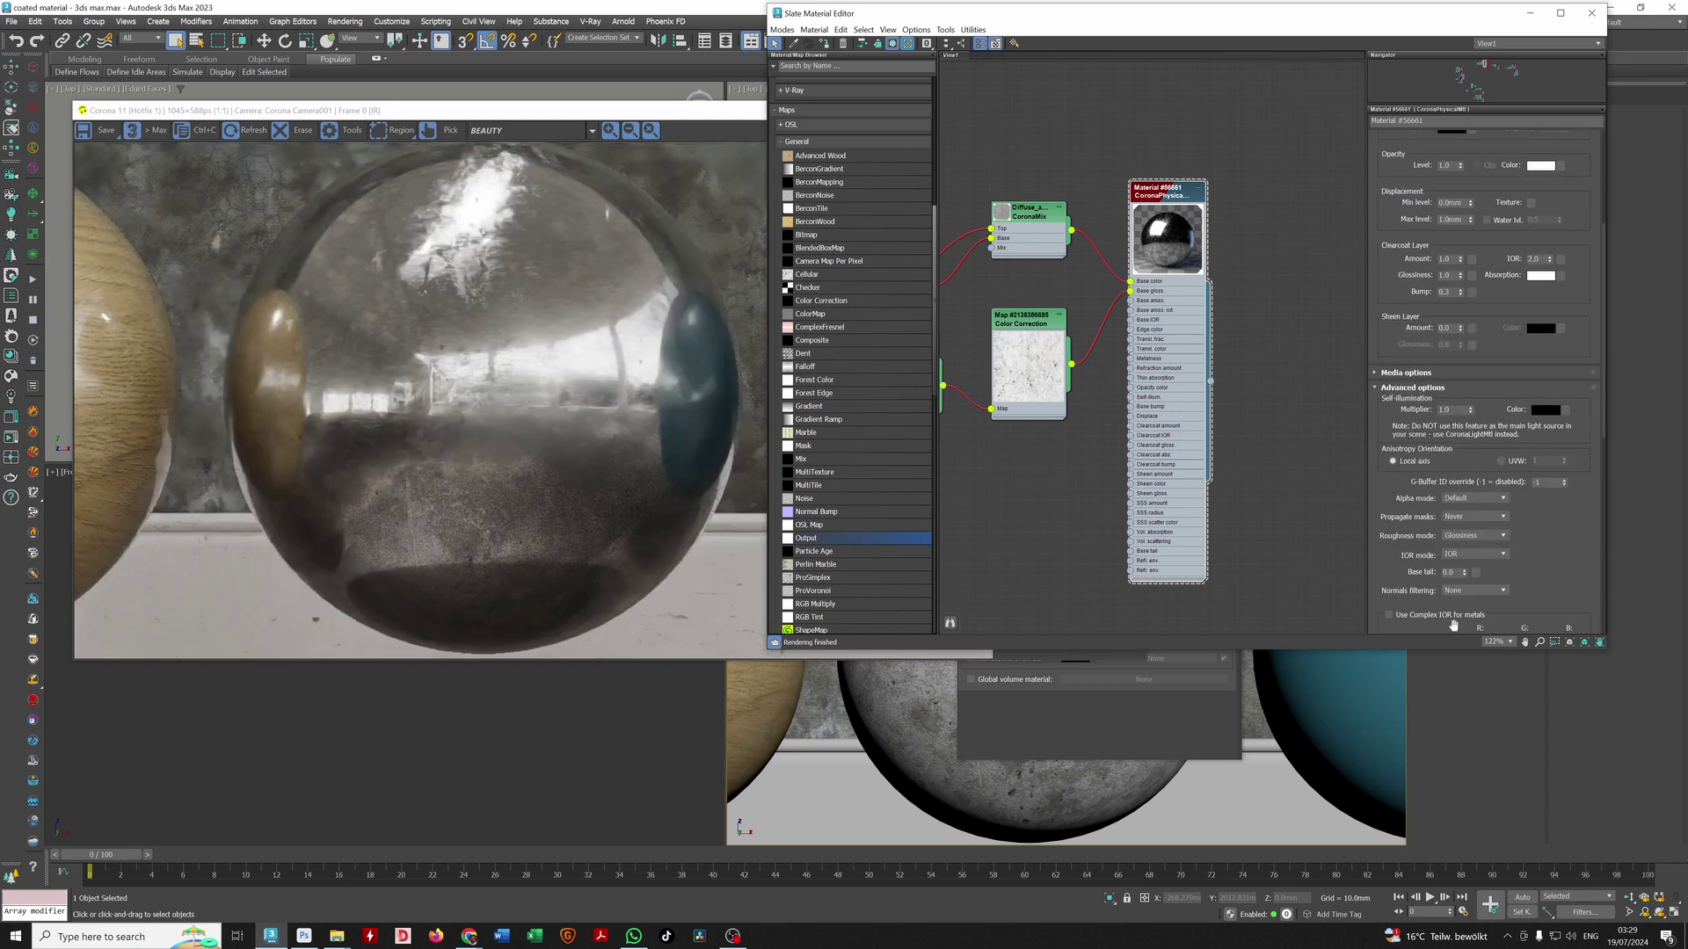
left_click_drag(1534, 578, 1534, 396)
key("Return")
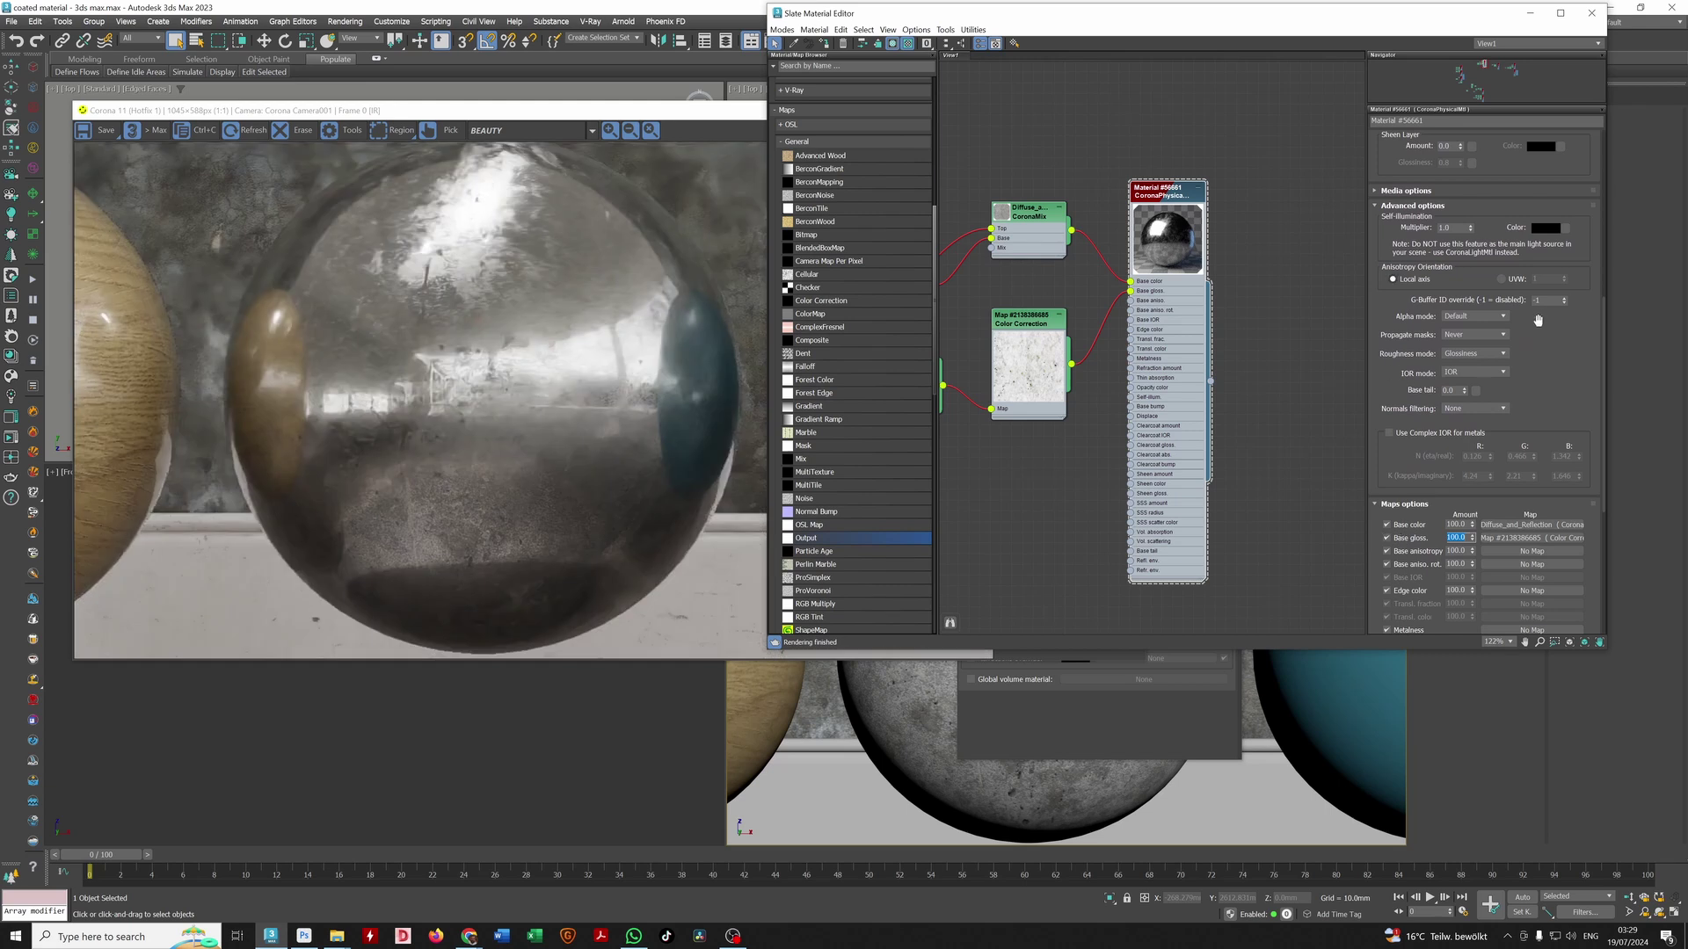
Step: Compare a clearcoat IOR of 3 on the metal and return the clearcoat IOR to 2
scroll(1425, 307, "up", 3)
type("2")
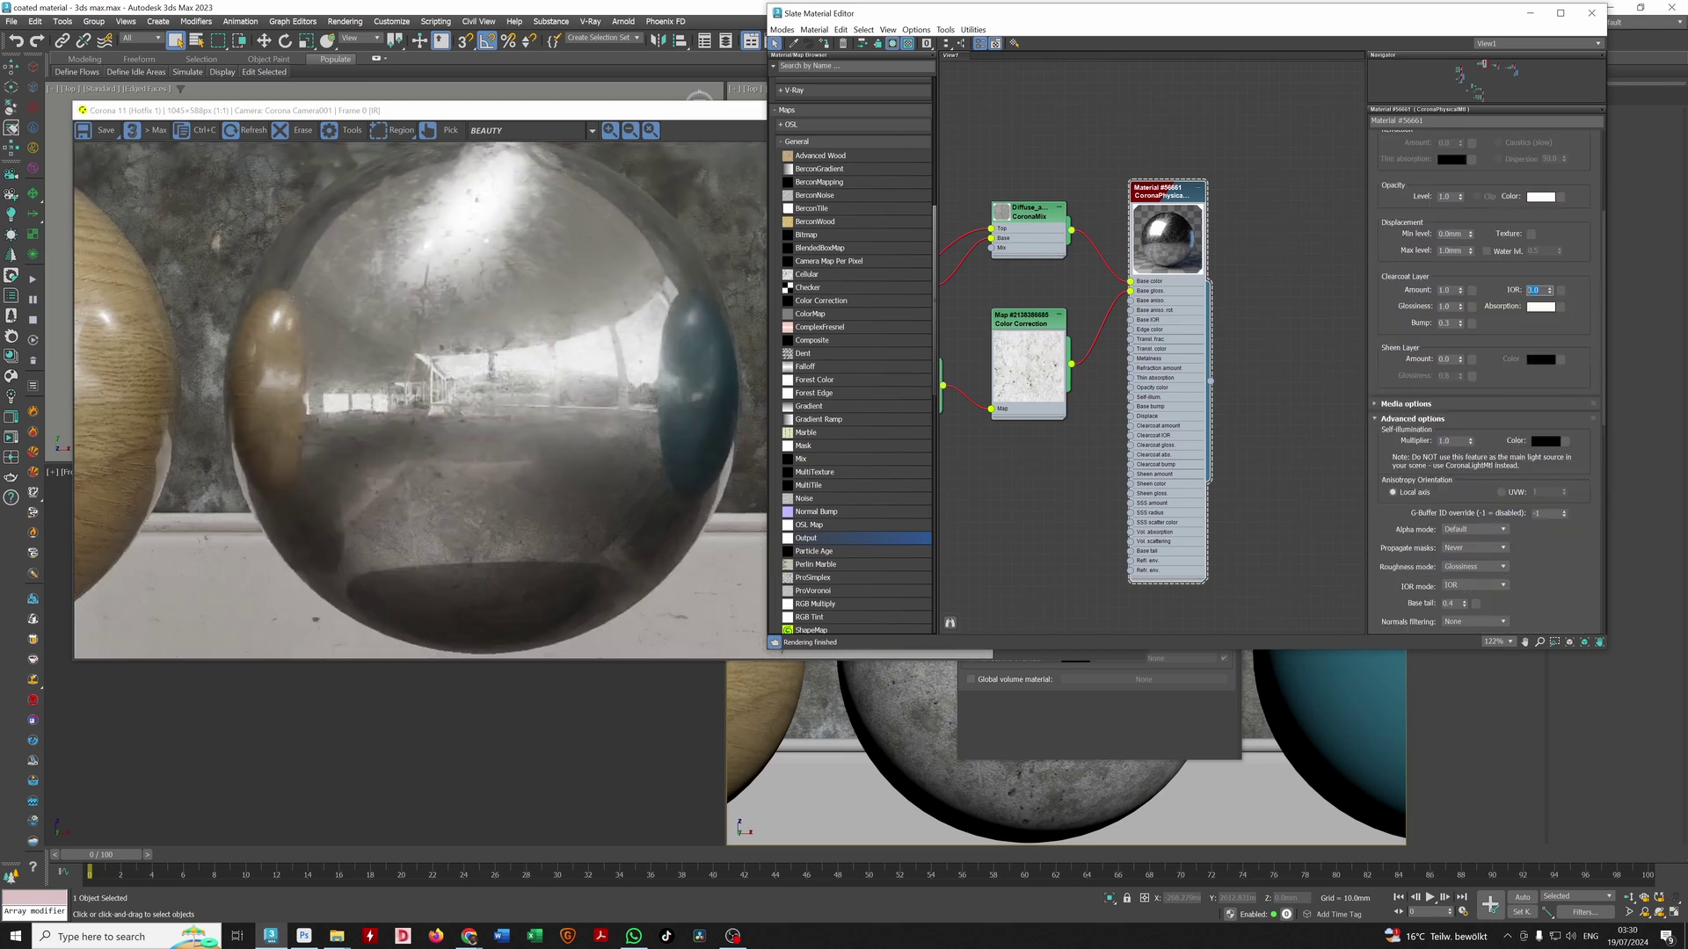
key("Tab")
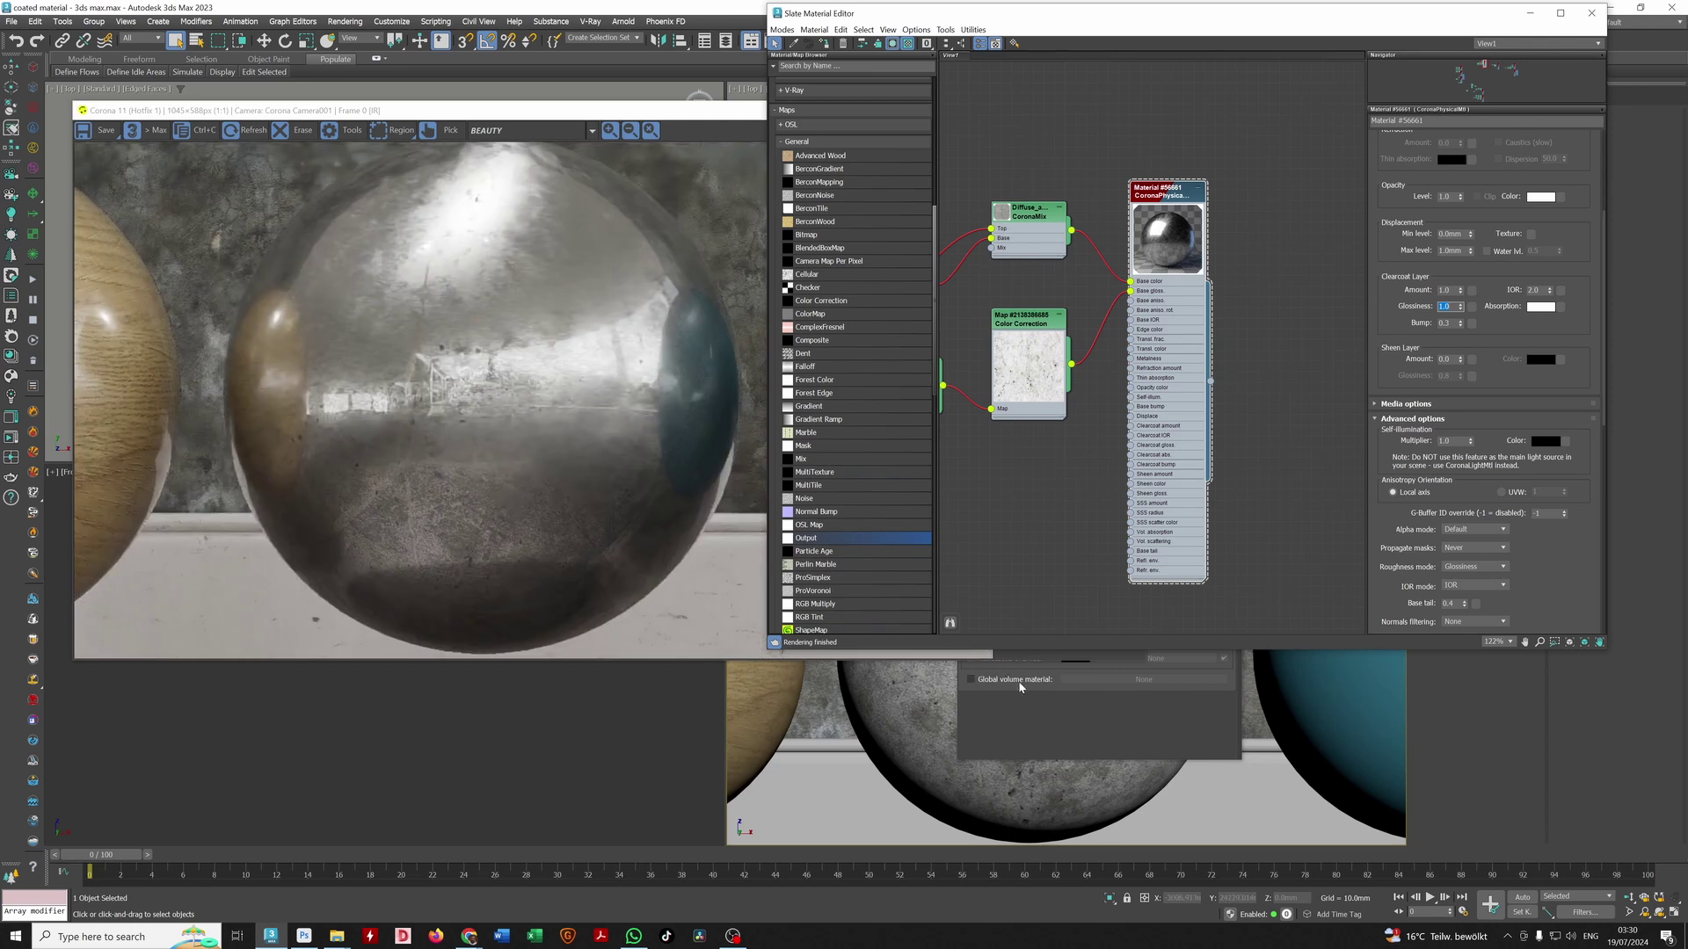
Step: Assign a new CoronaPhysicalMtl to the teal sphere and set its metalness to Metal
middle_click_drag(1251, 713, 866, 703)
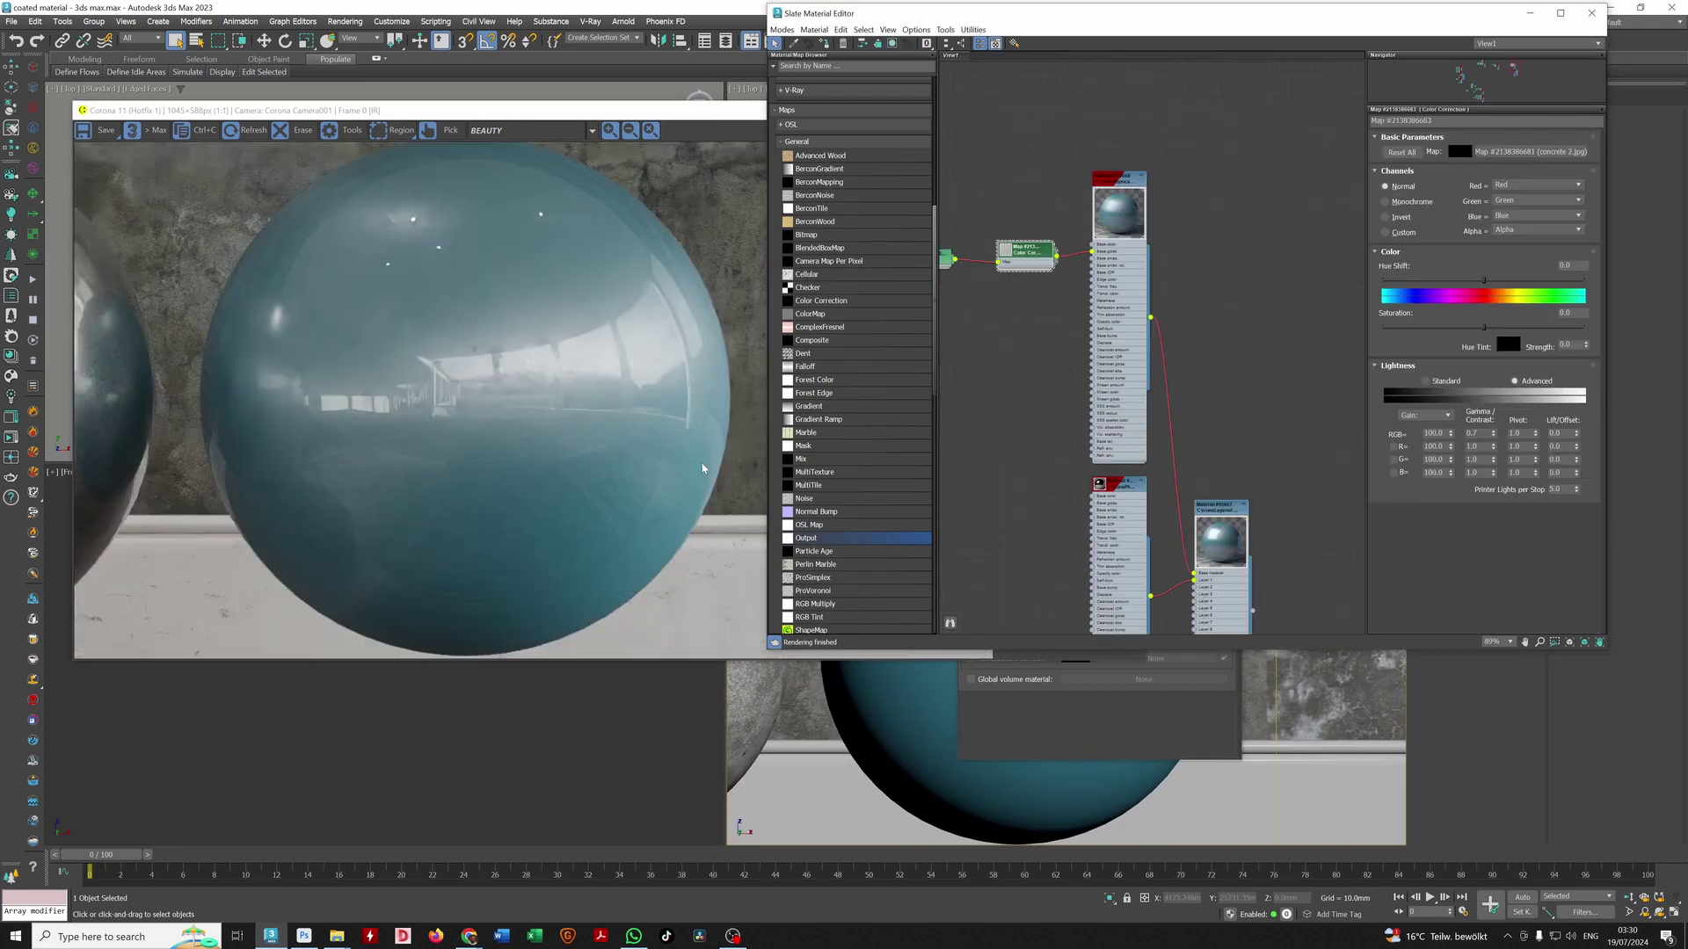
double_click(1125, 354)
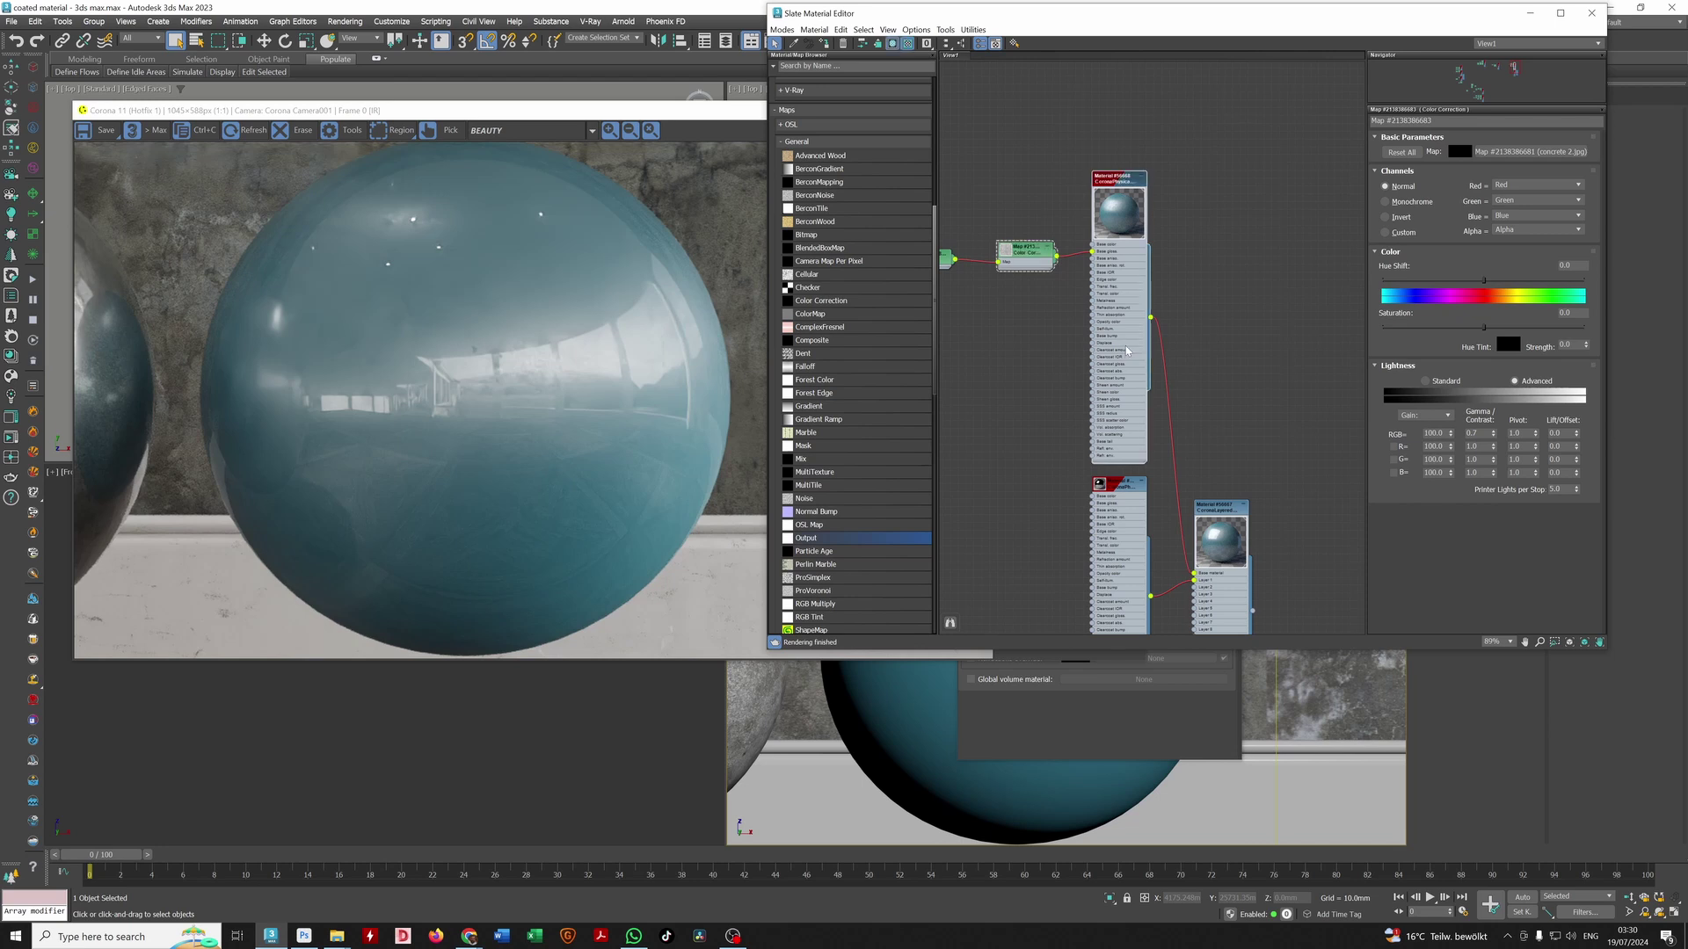
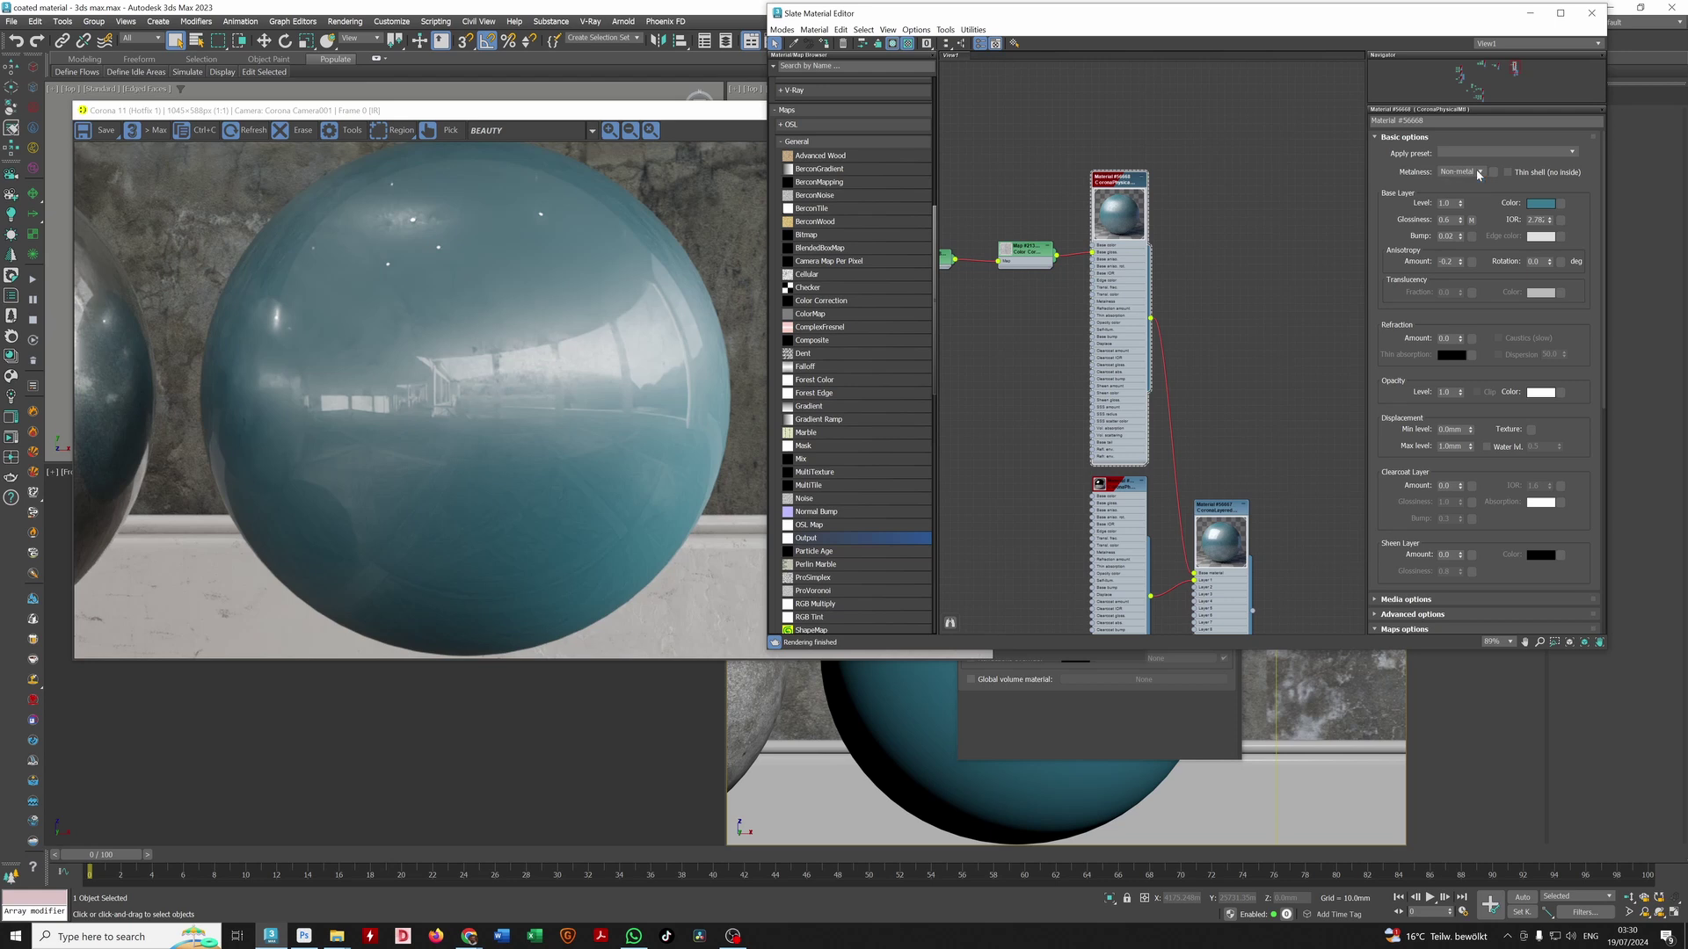
scroll(847, 298, "up", 10)
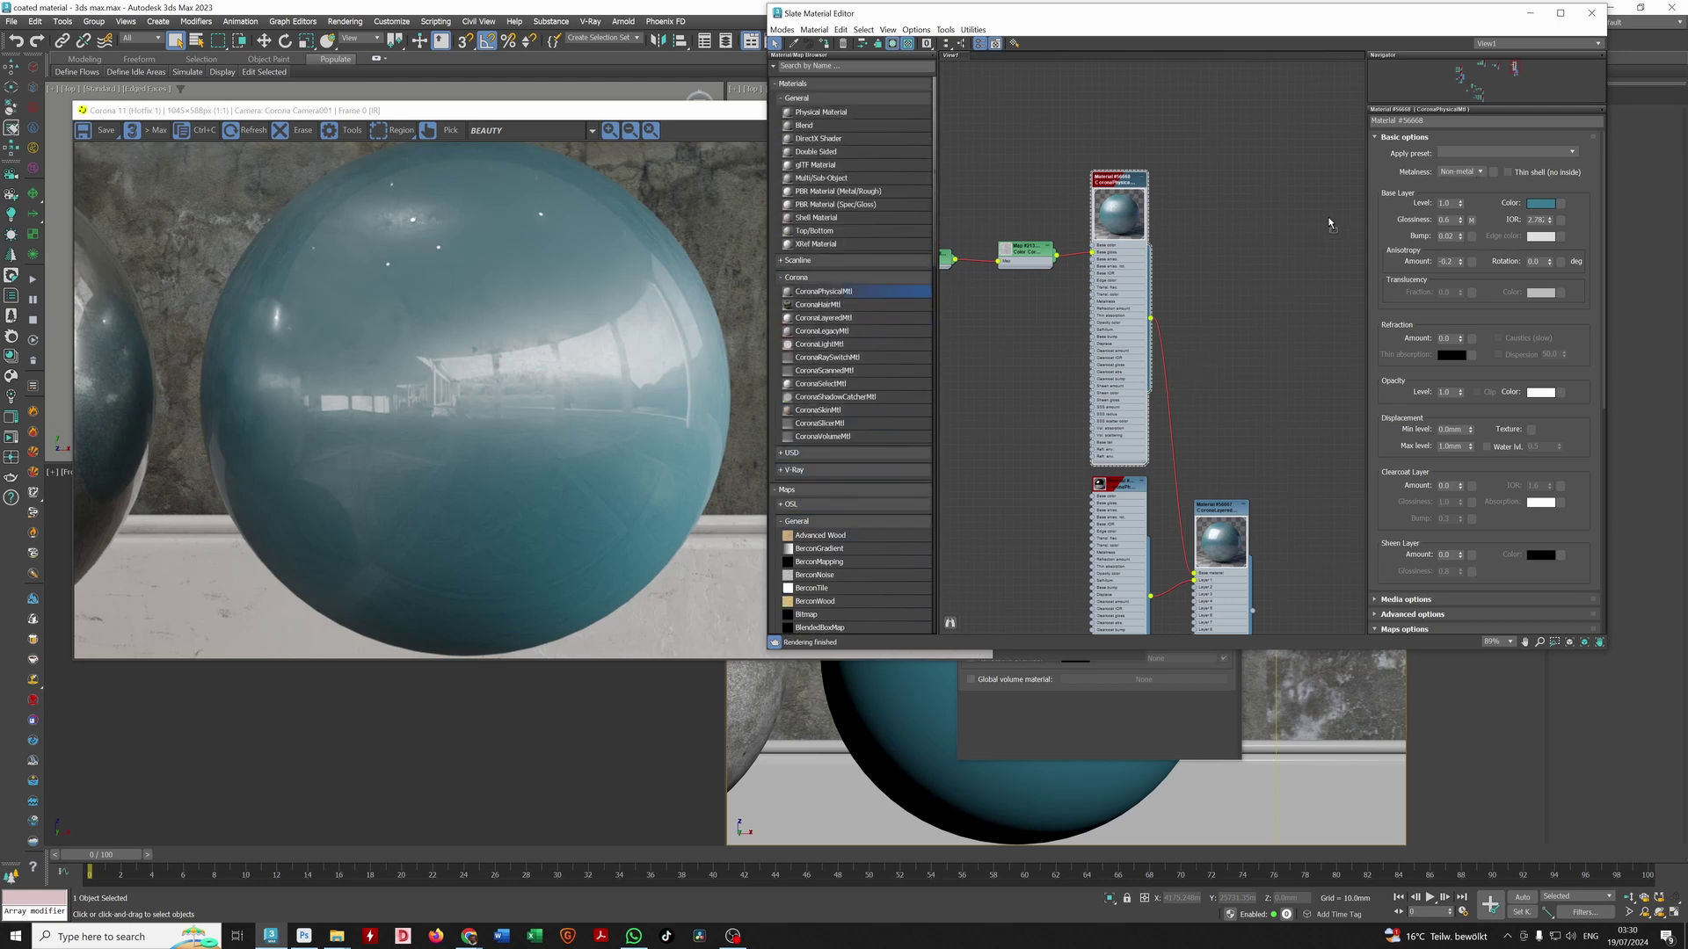
left_click_drag(1330, 225, 1319, 286)
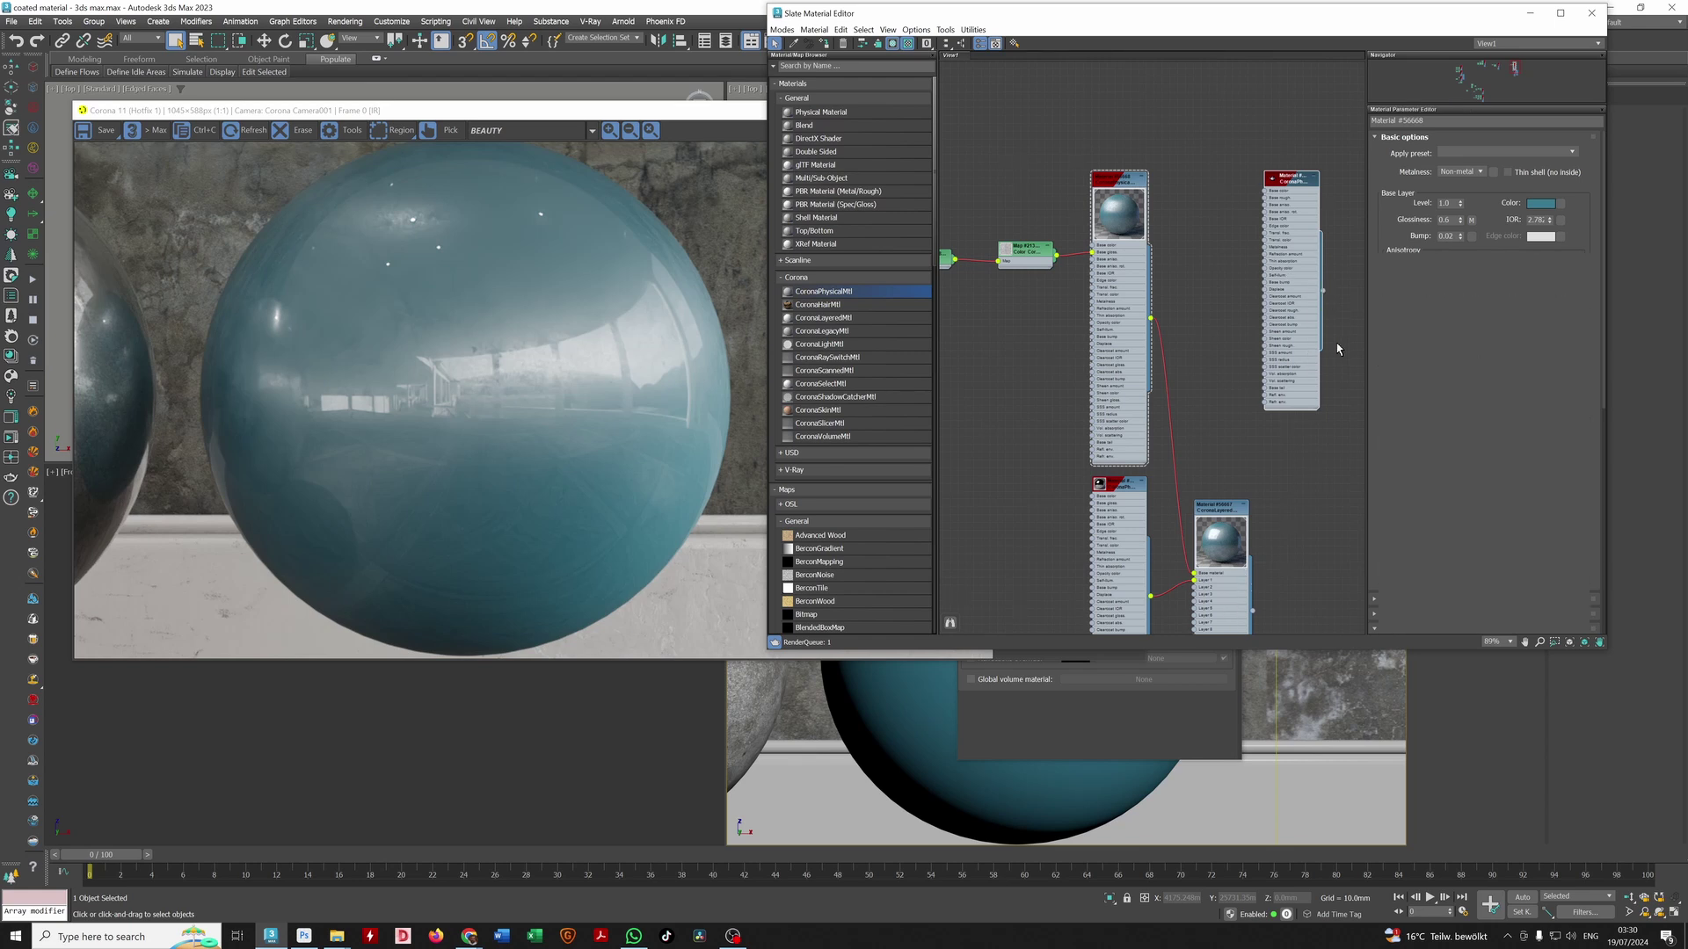
left_click(1461, 172)
left_click(1450, 187)
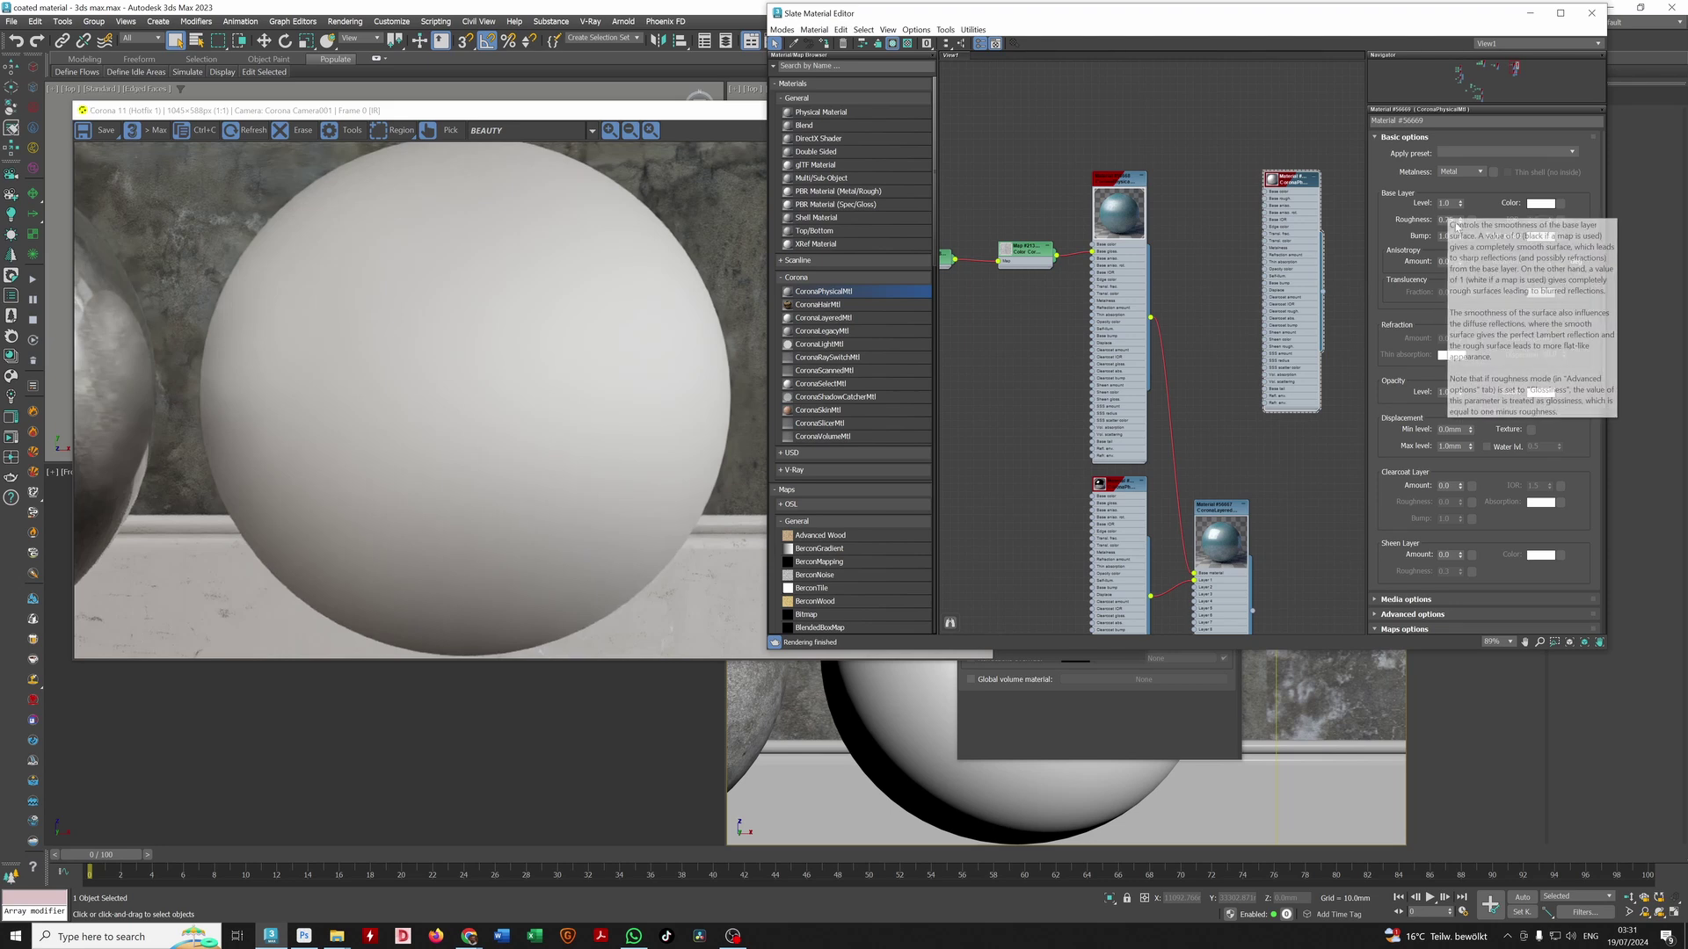
Step: Set the new metal's base roughness to 0.2 and its base color to a light grey with value 157
double_click(1448, 220)
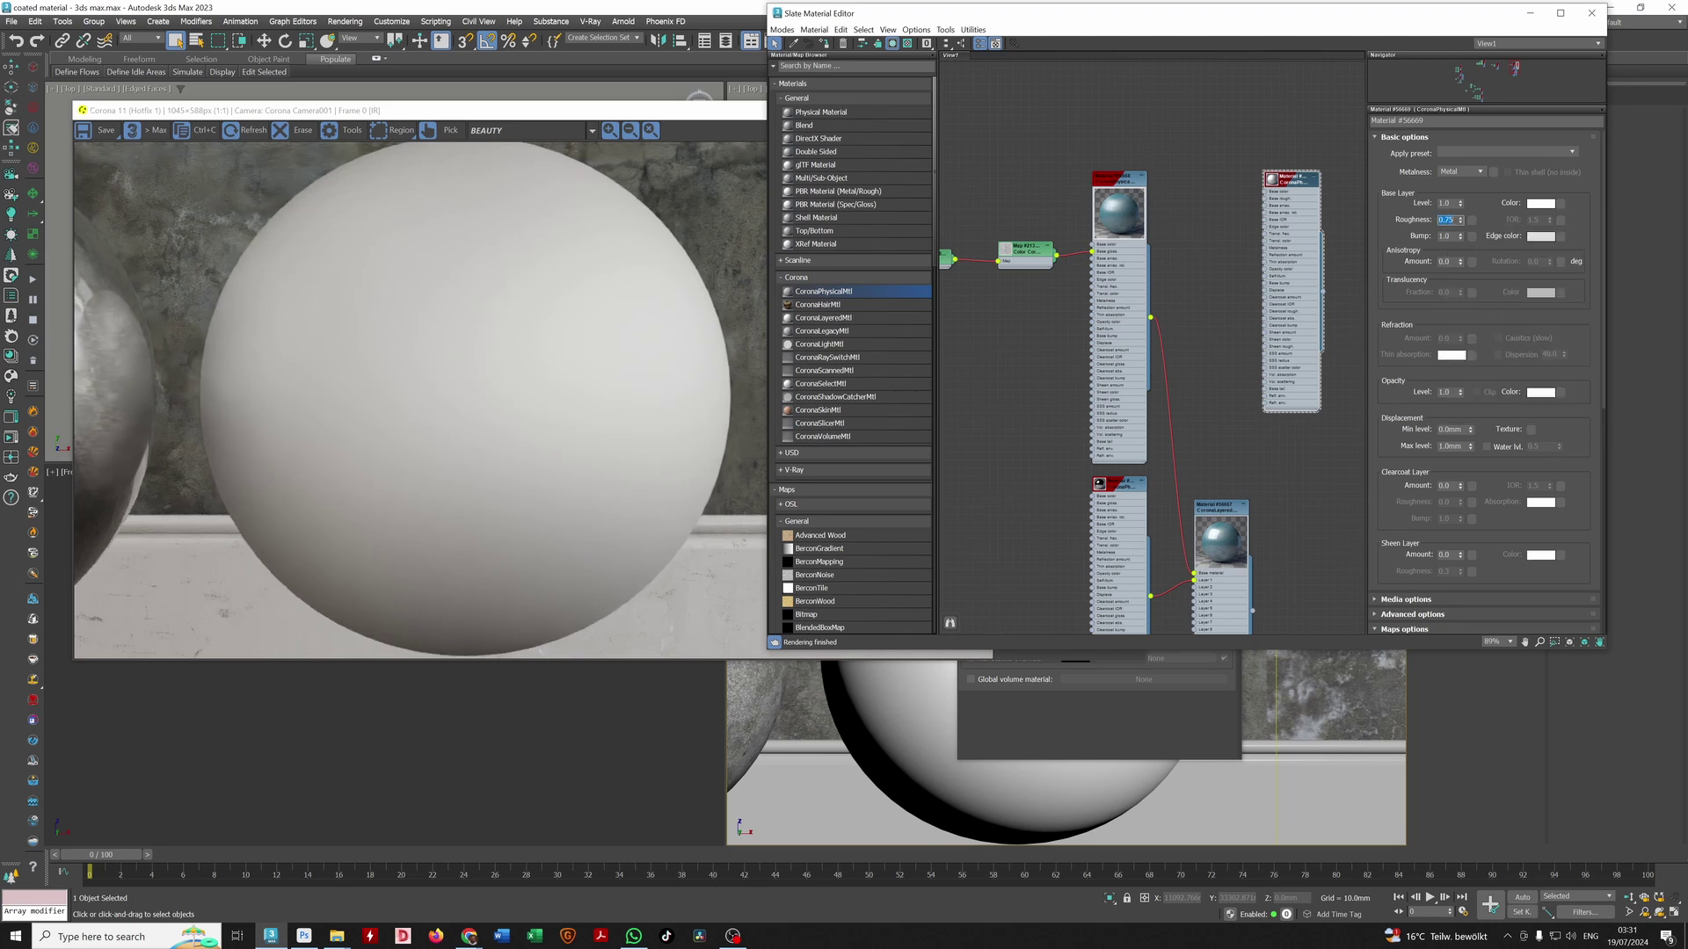
type("0")
key("Return")
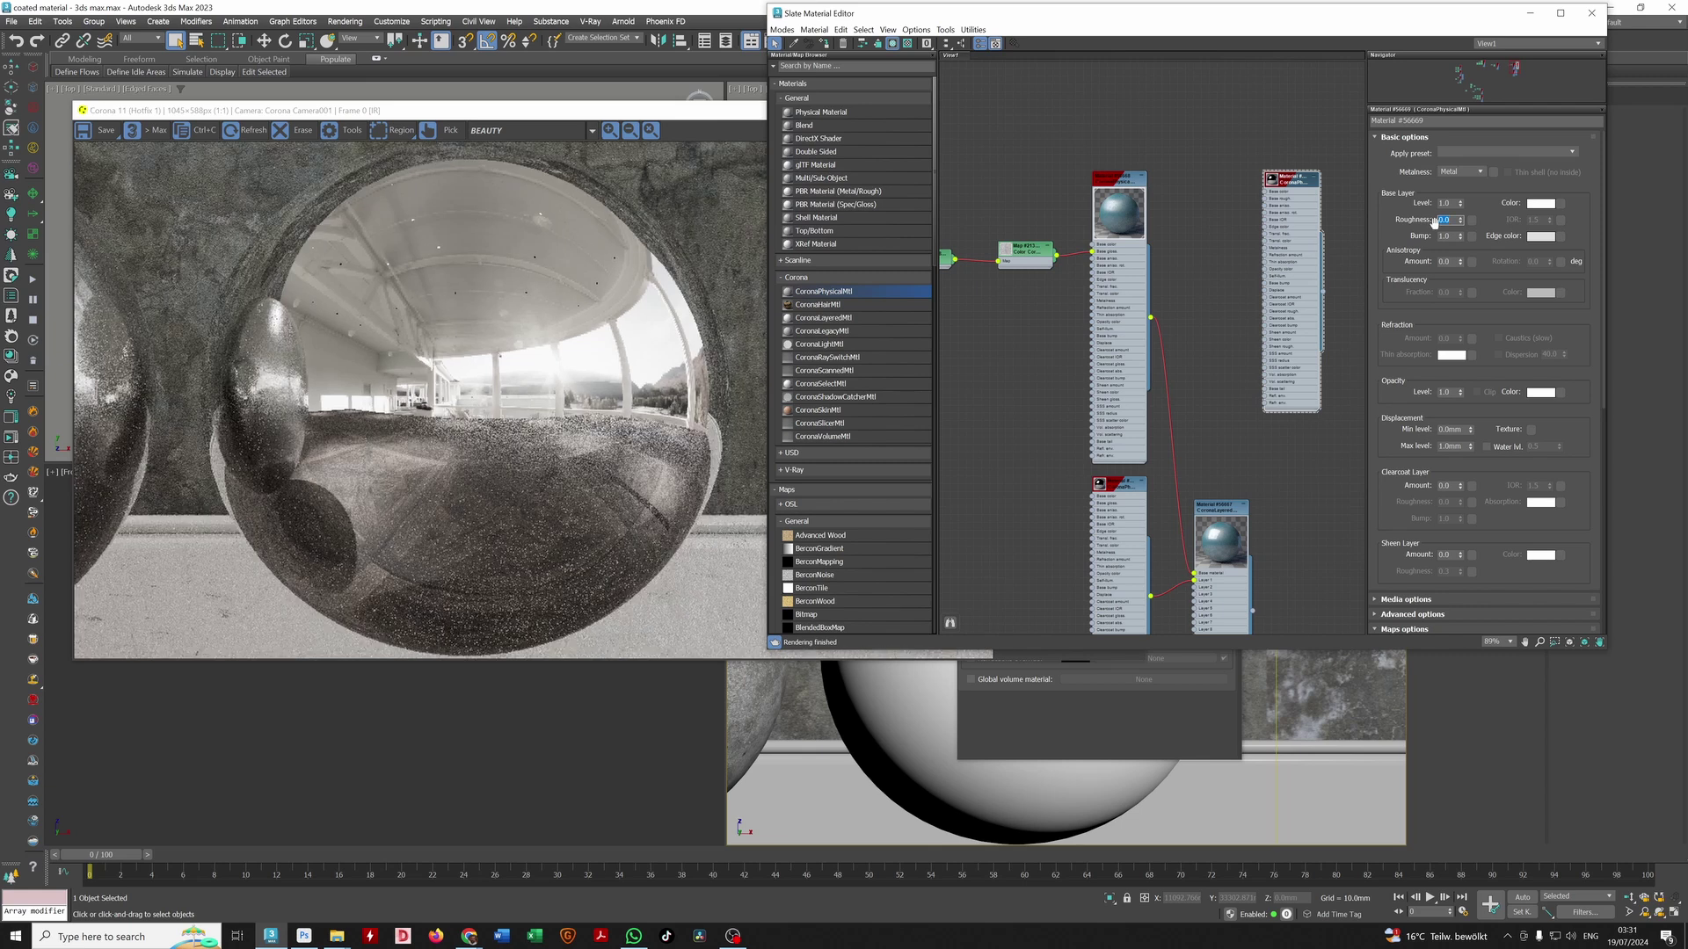
type("0.2")
key("Return")
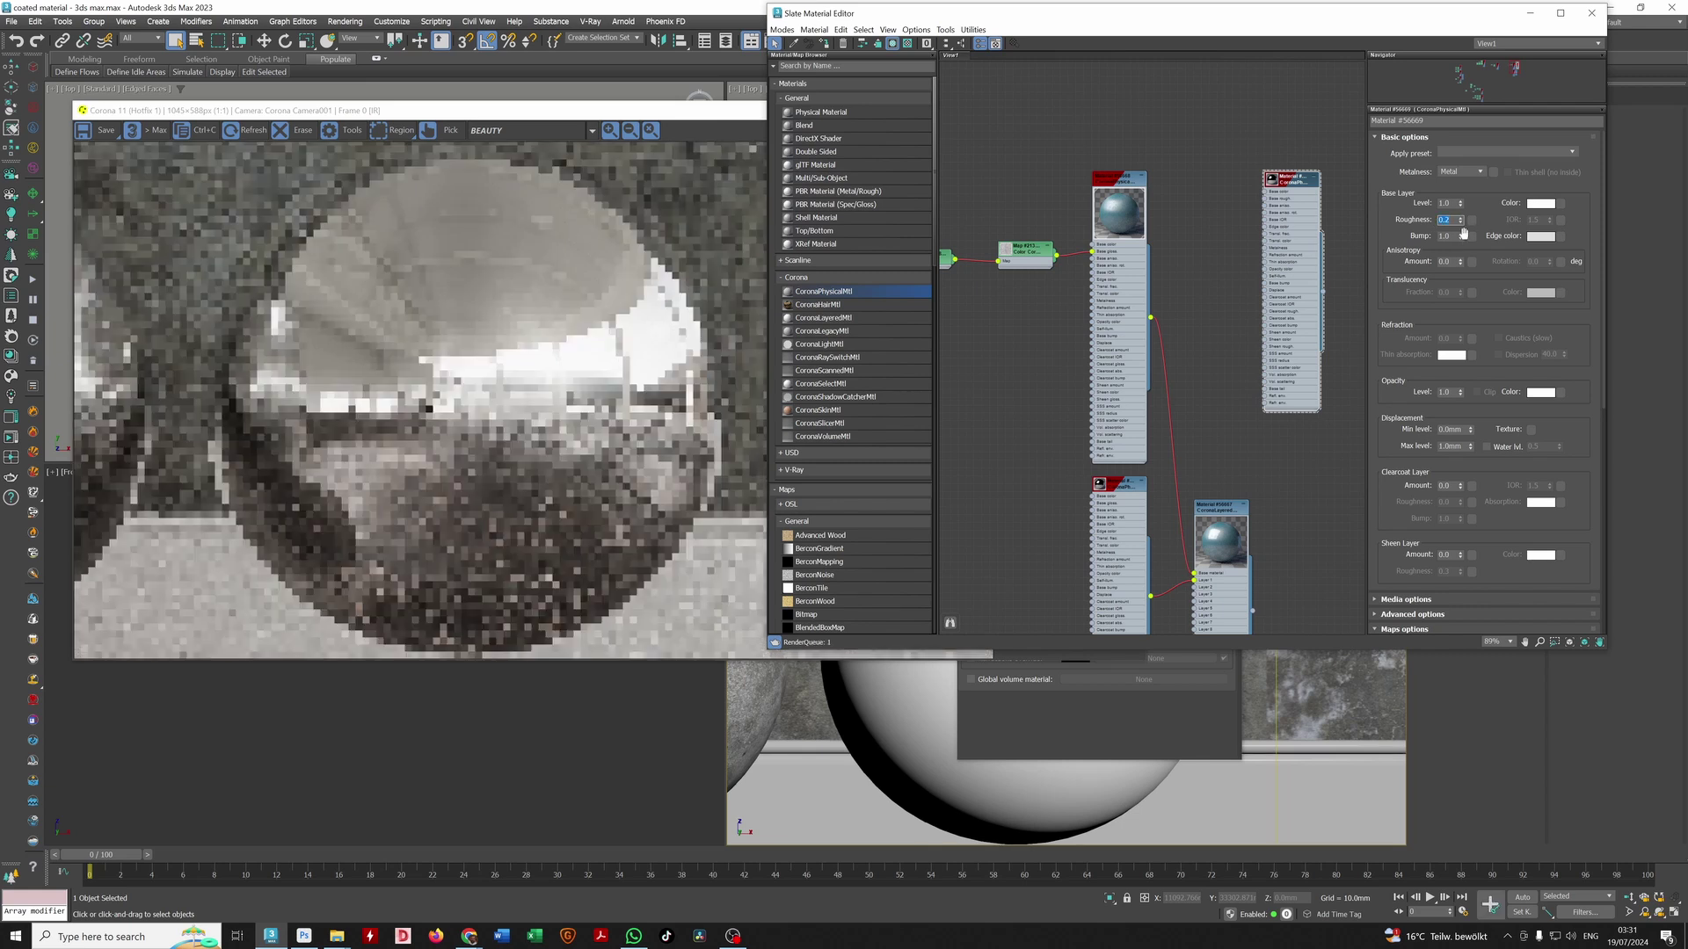
left_click(1539, 204)
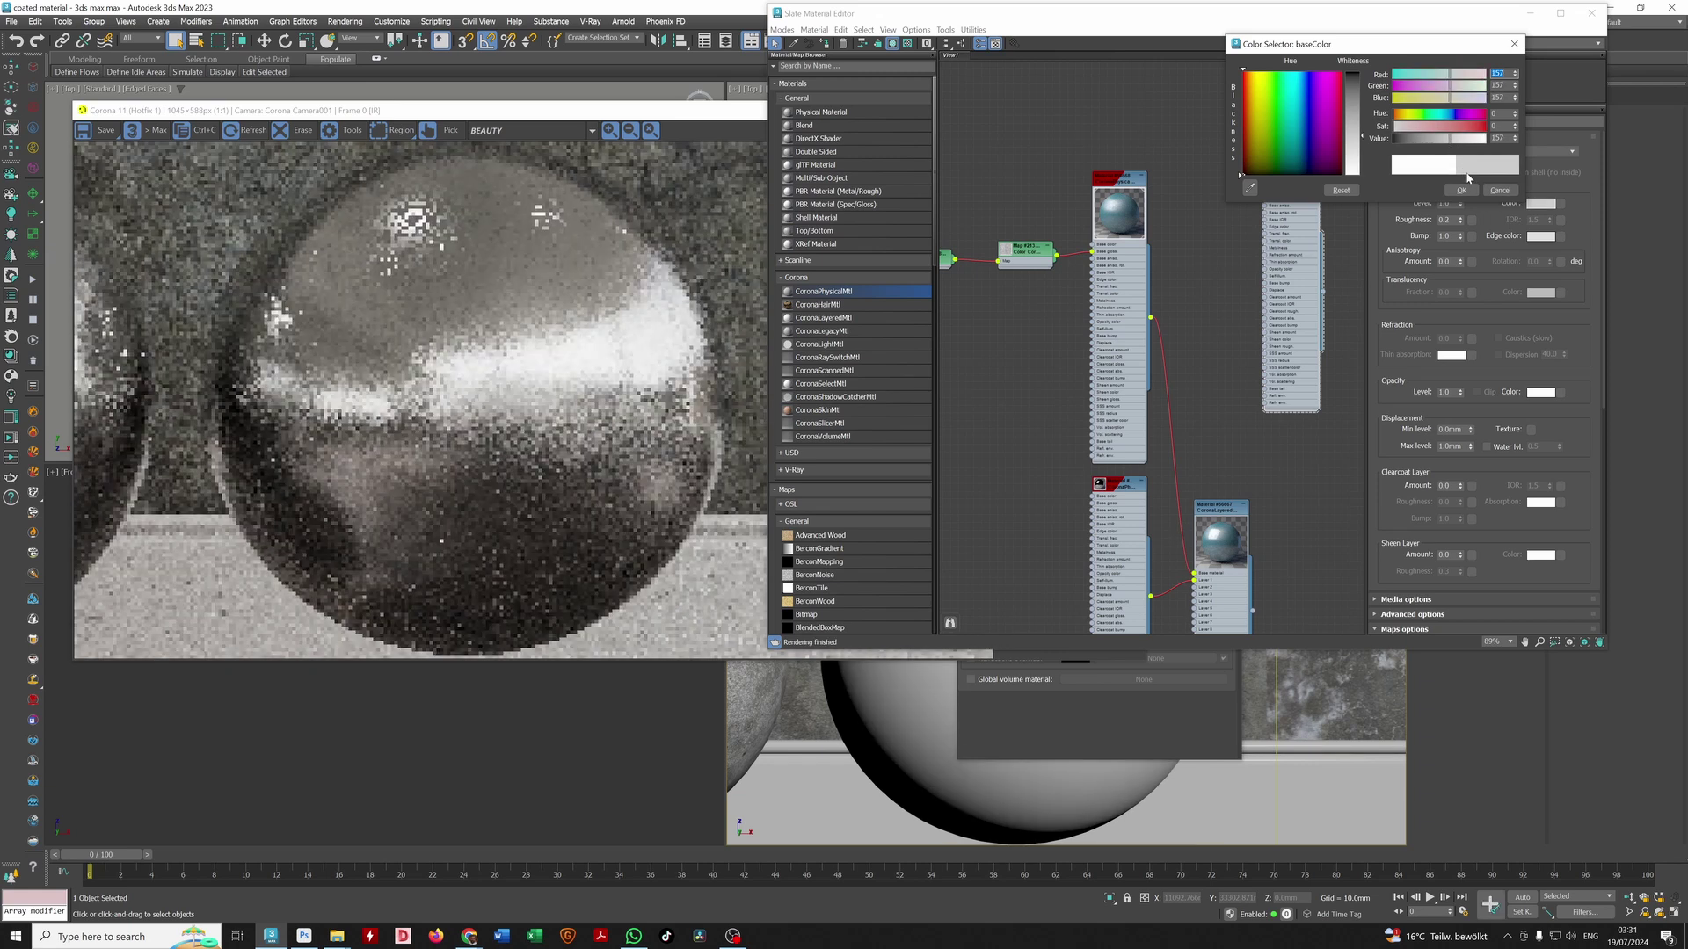
left_click(1460, 190)
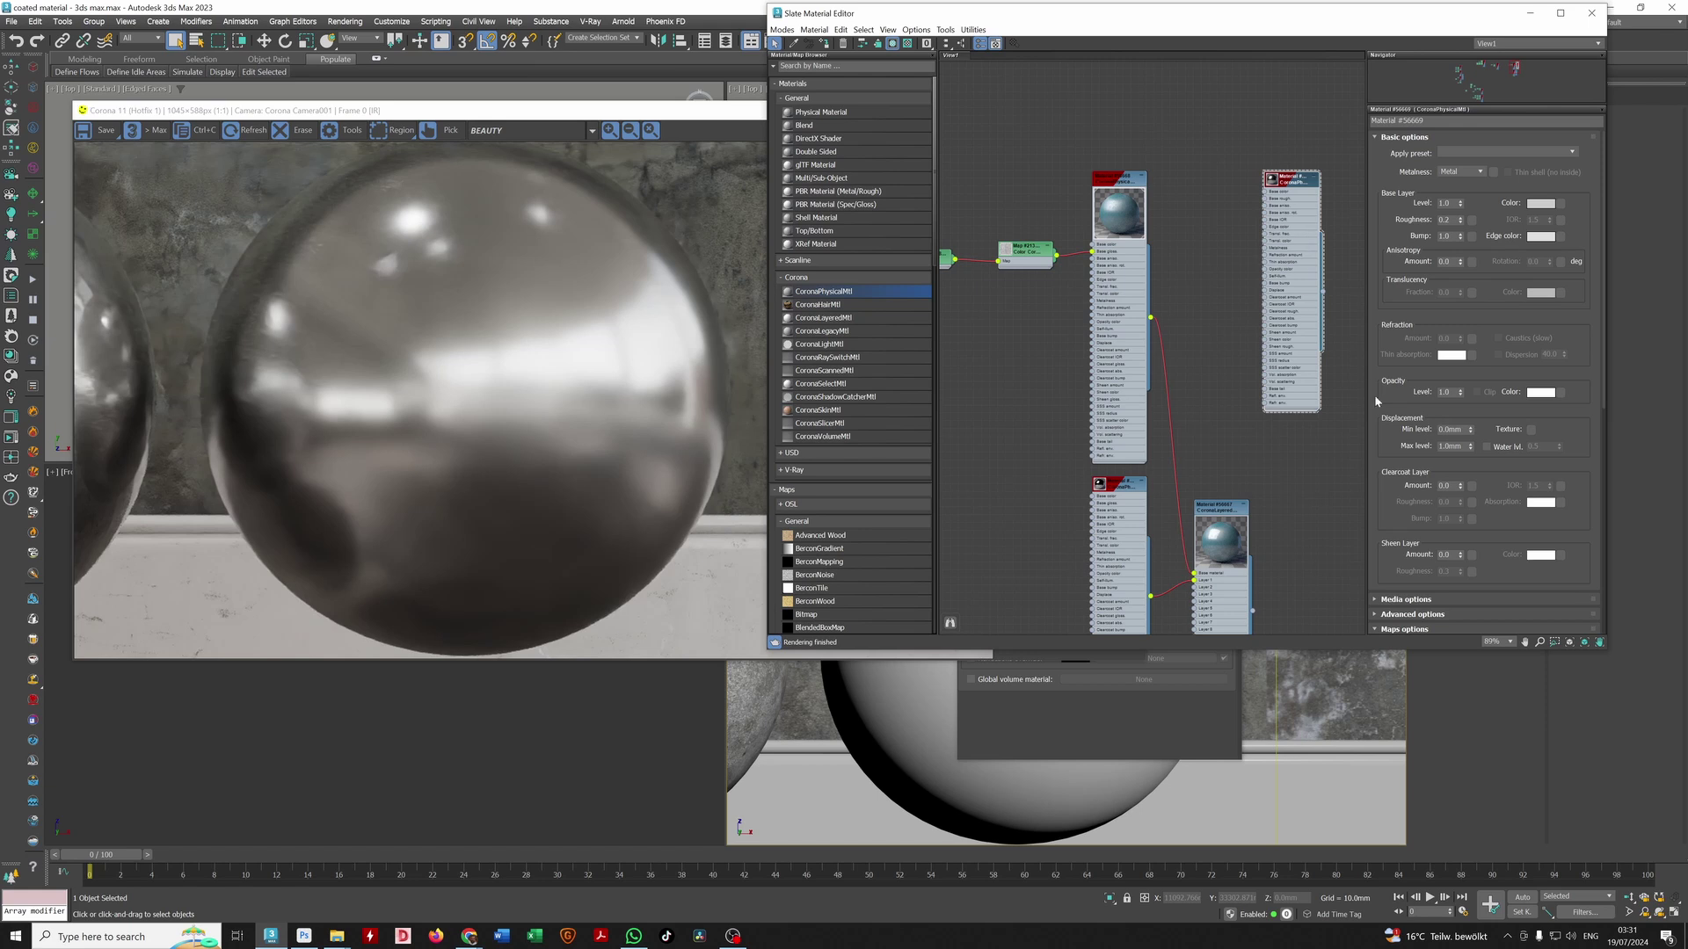
Step: Try the Gold brushed and Gold old rough presets on the teal sphere's new metal material
left_click(1480, 173)
left_click(1471, 180)
left_click(1515, 152)
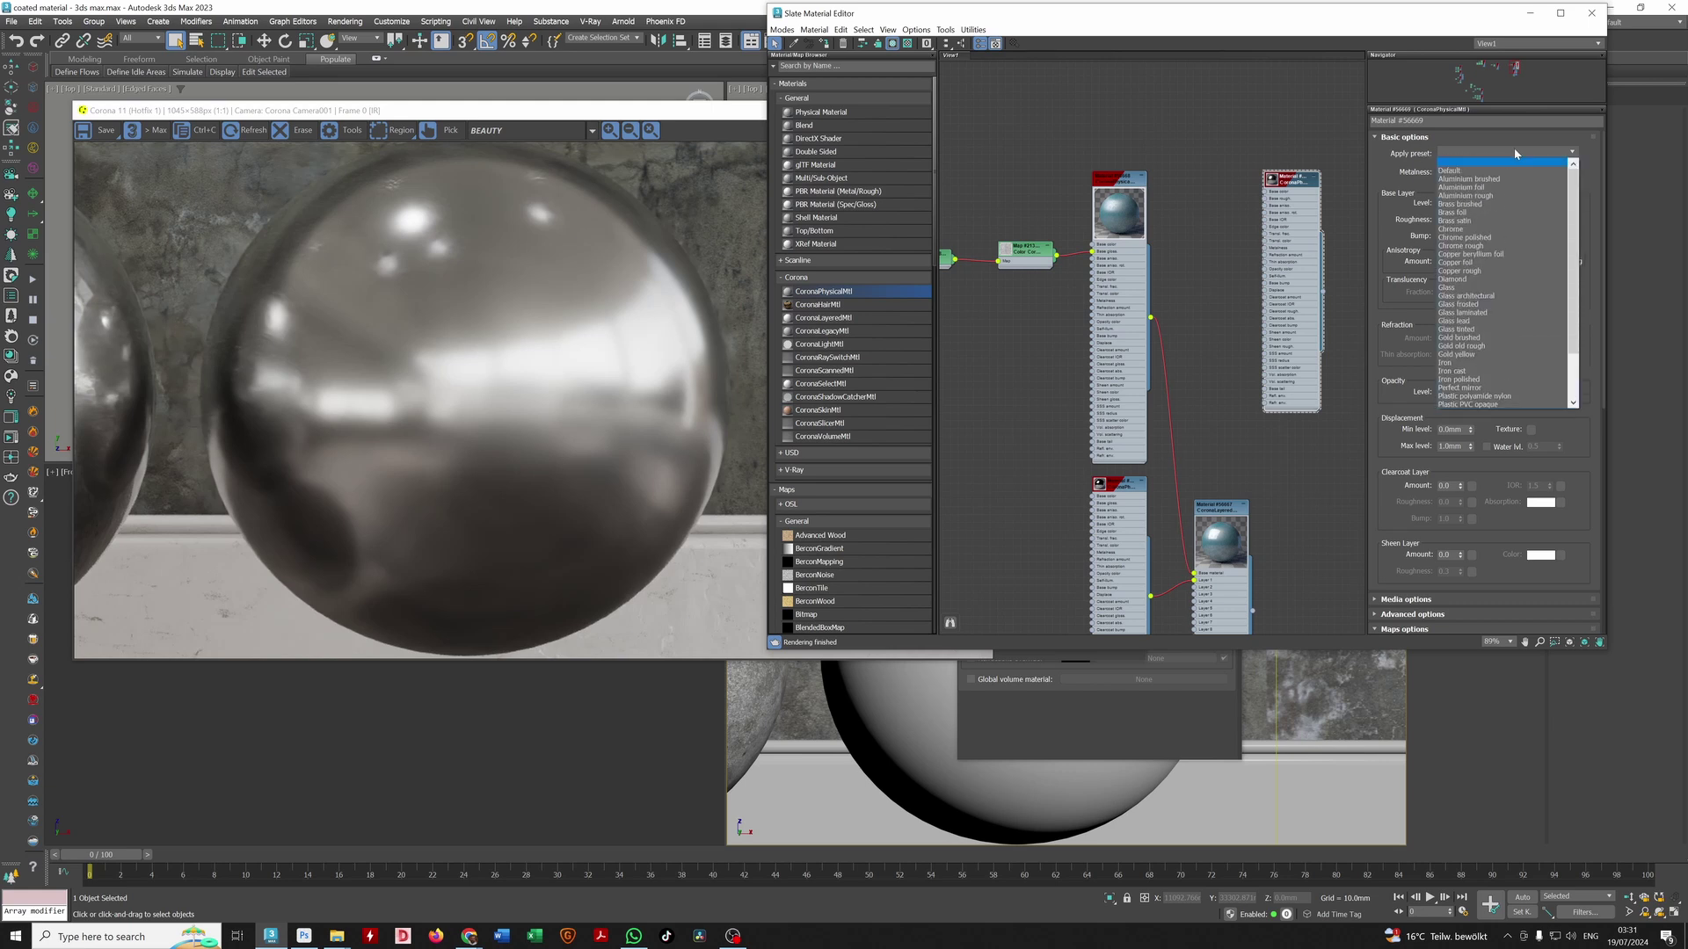
left_click(1470, 282)
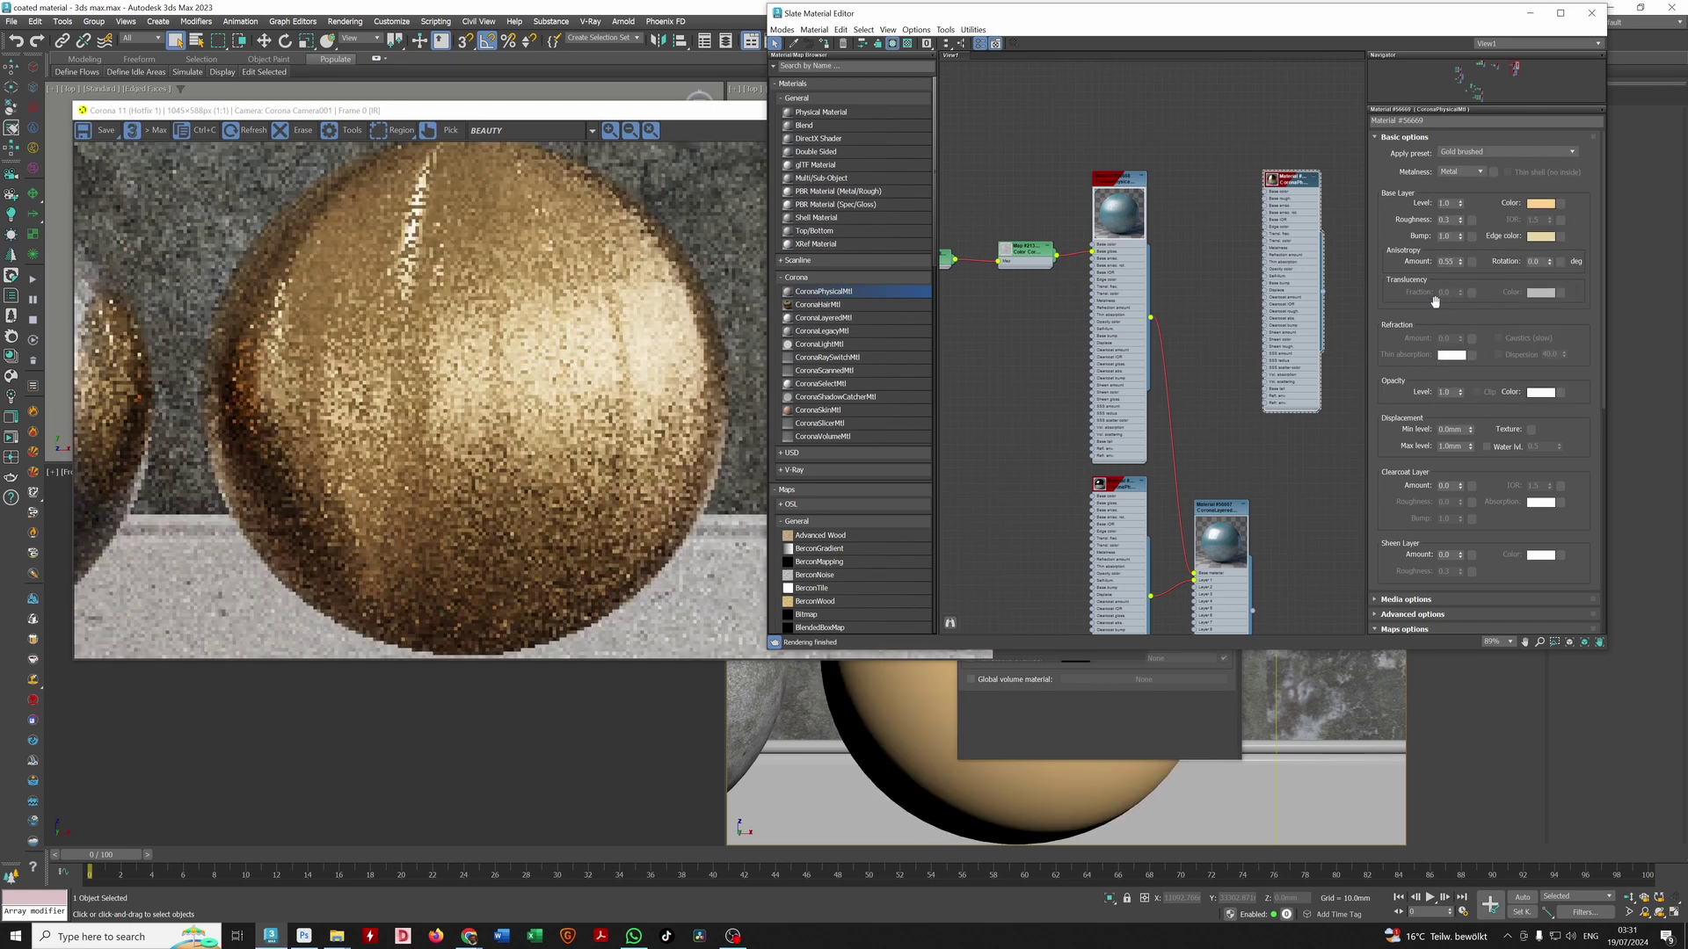
left_click(1504, 151)
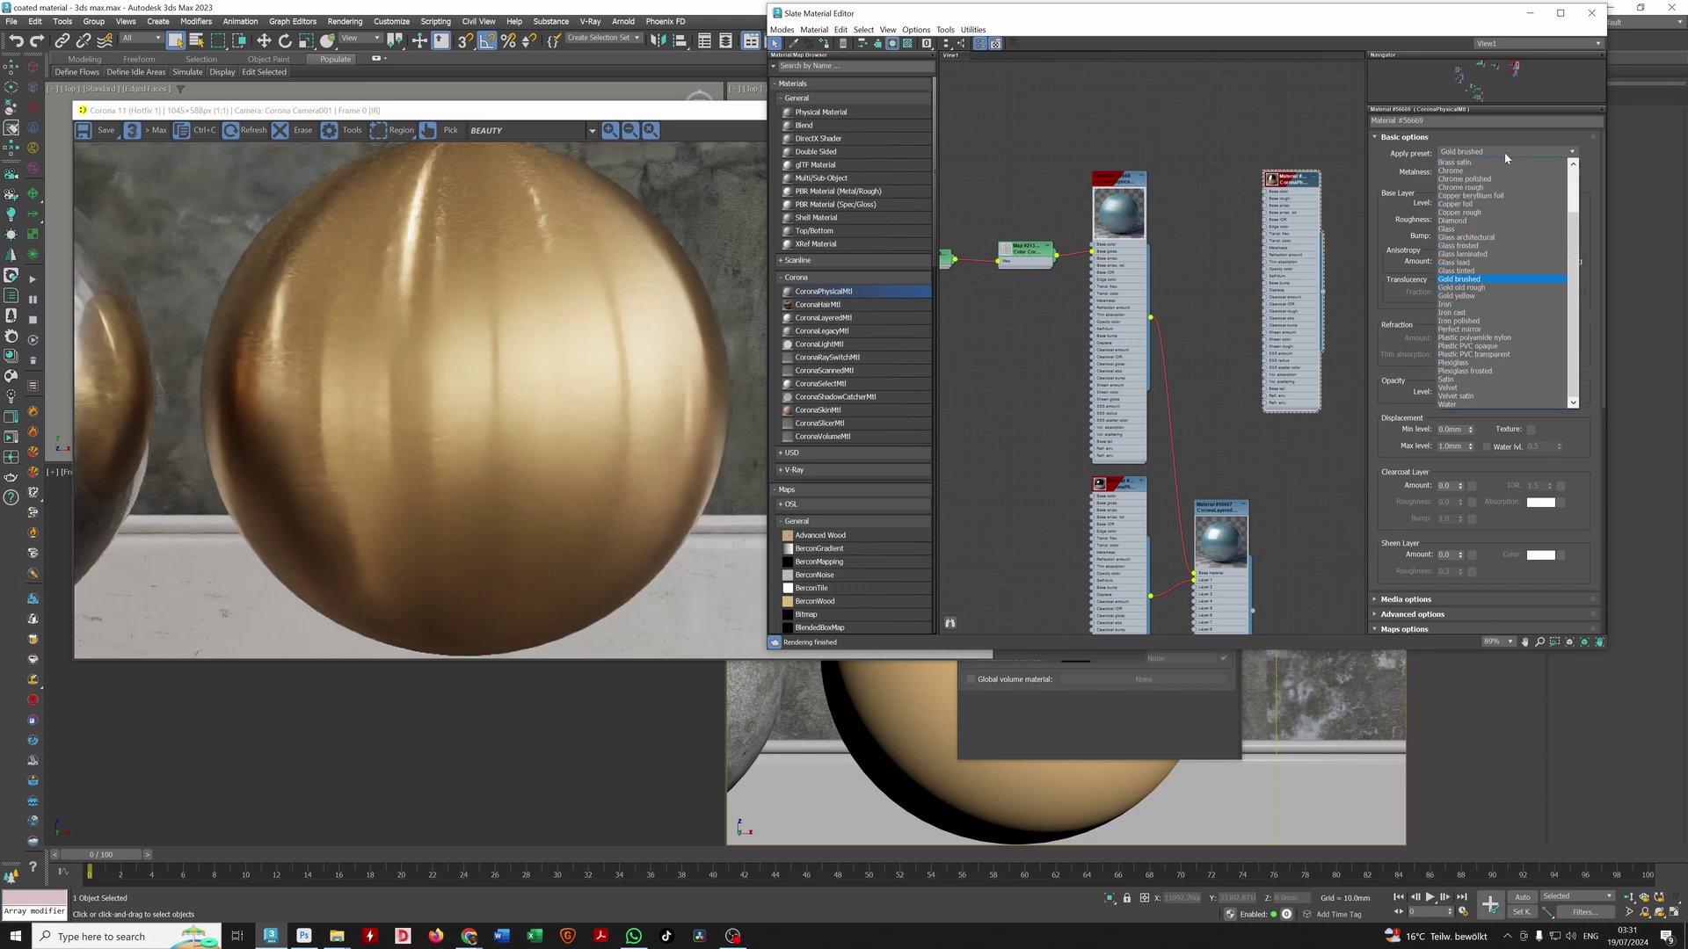
left_click(1470, 289)
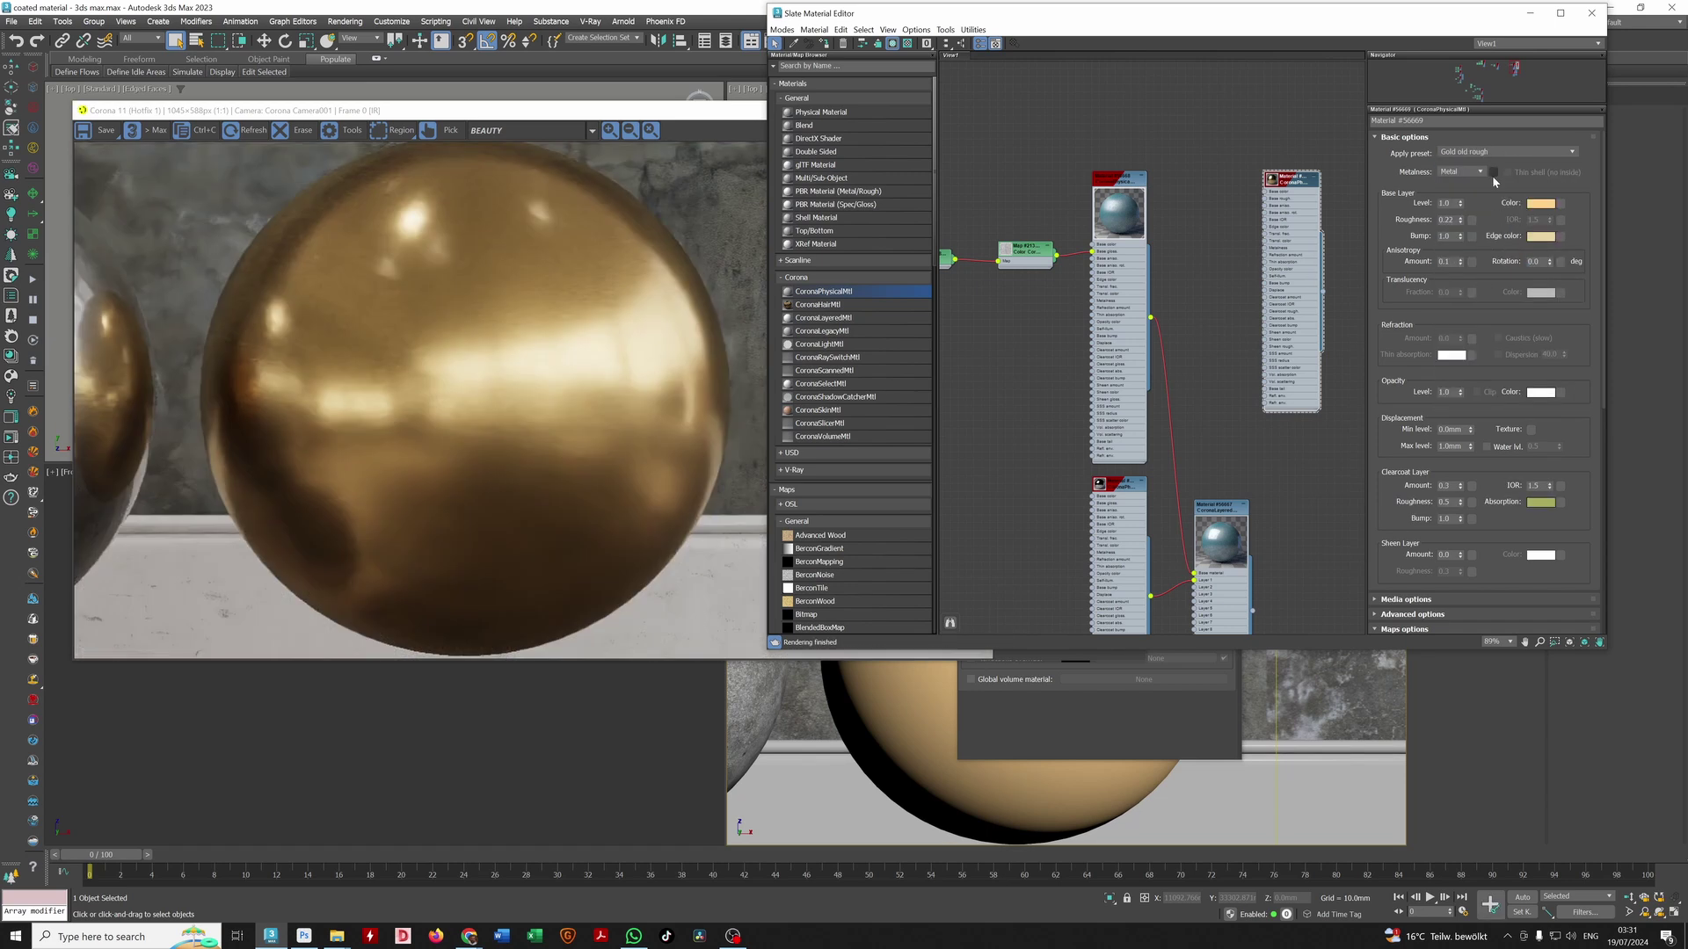
Step: Try the Iron, Iron cast and Perfect mirror presets on the new metal material
left_click(1520, 153)
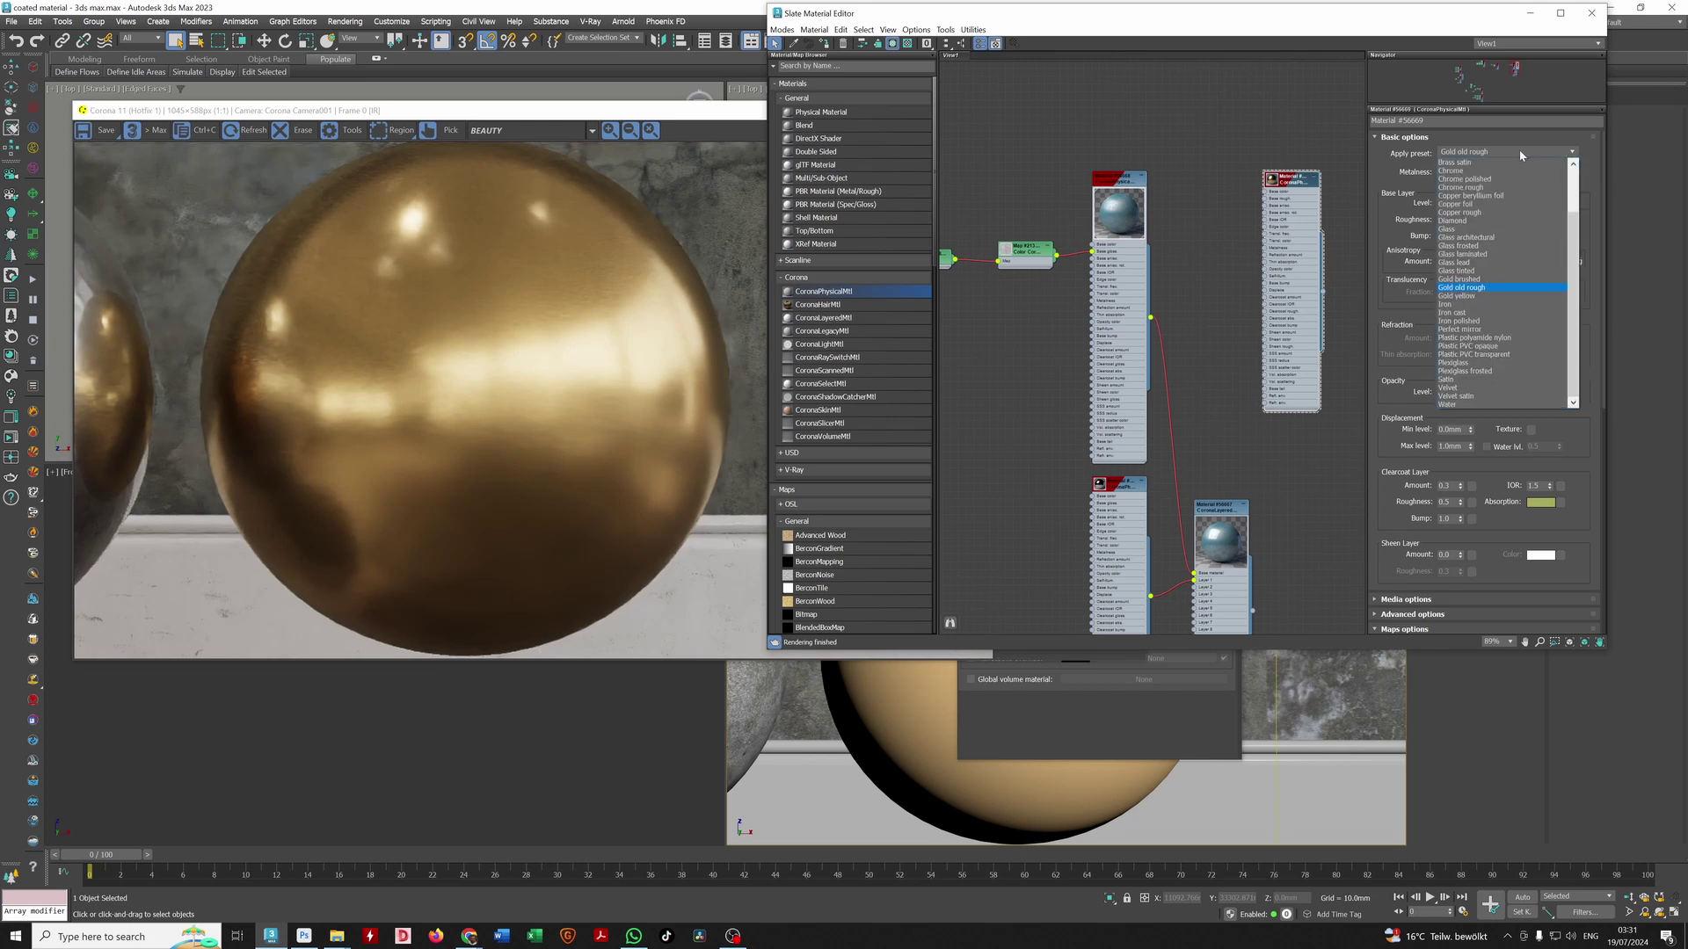
left_click(1462, 305)
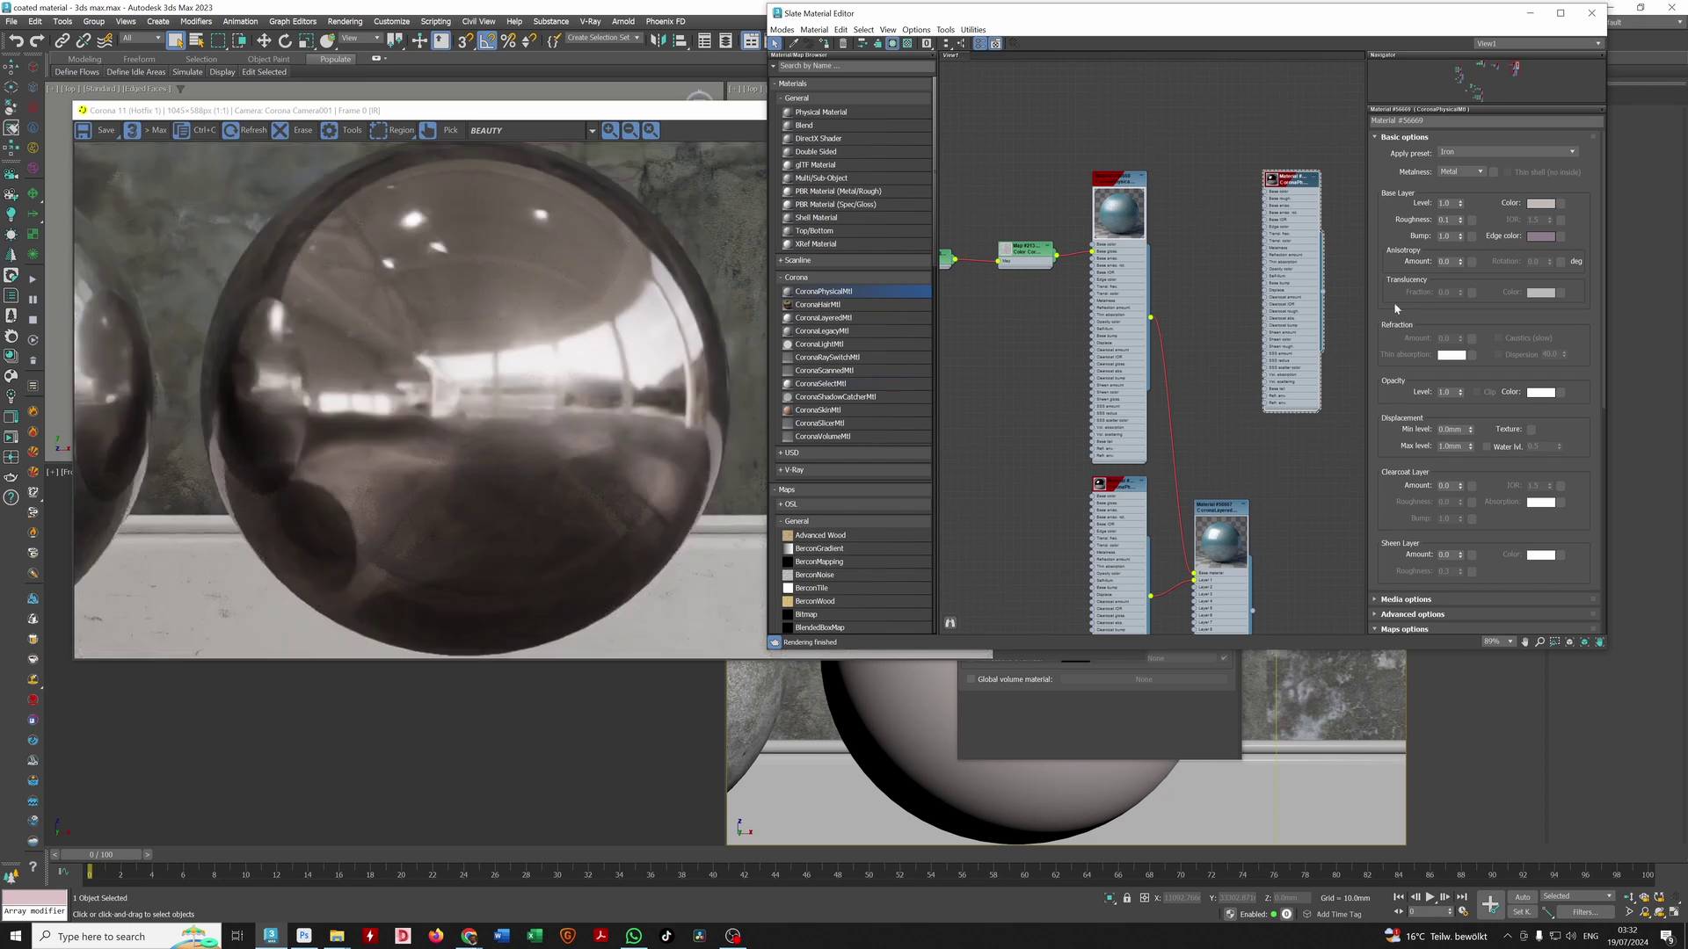
left_click(1480, 153)
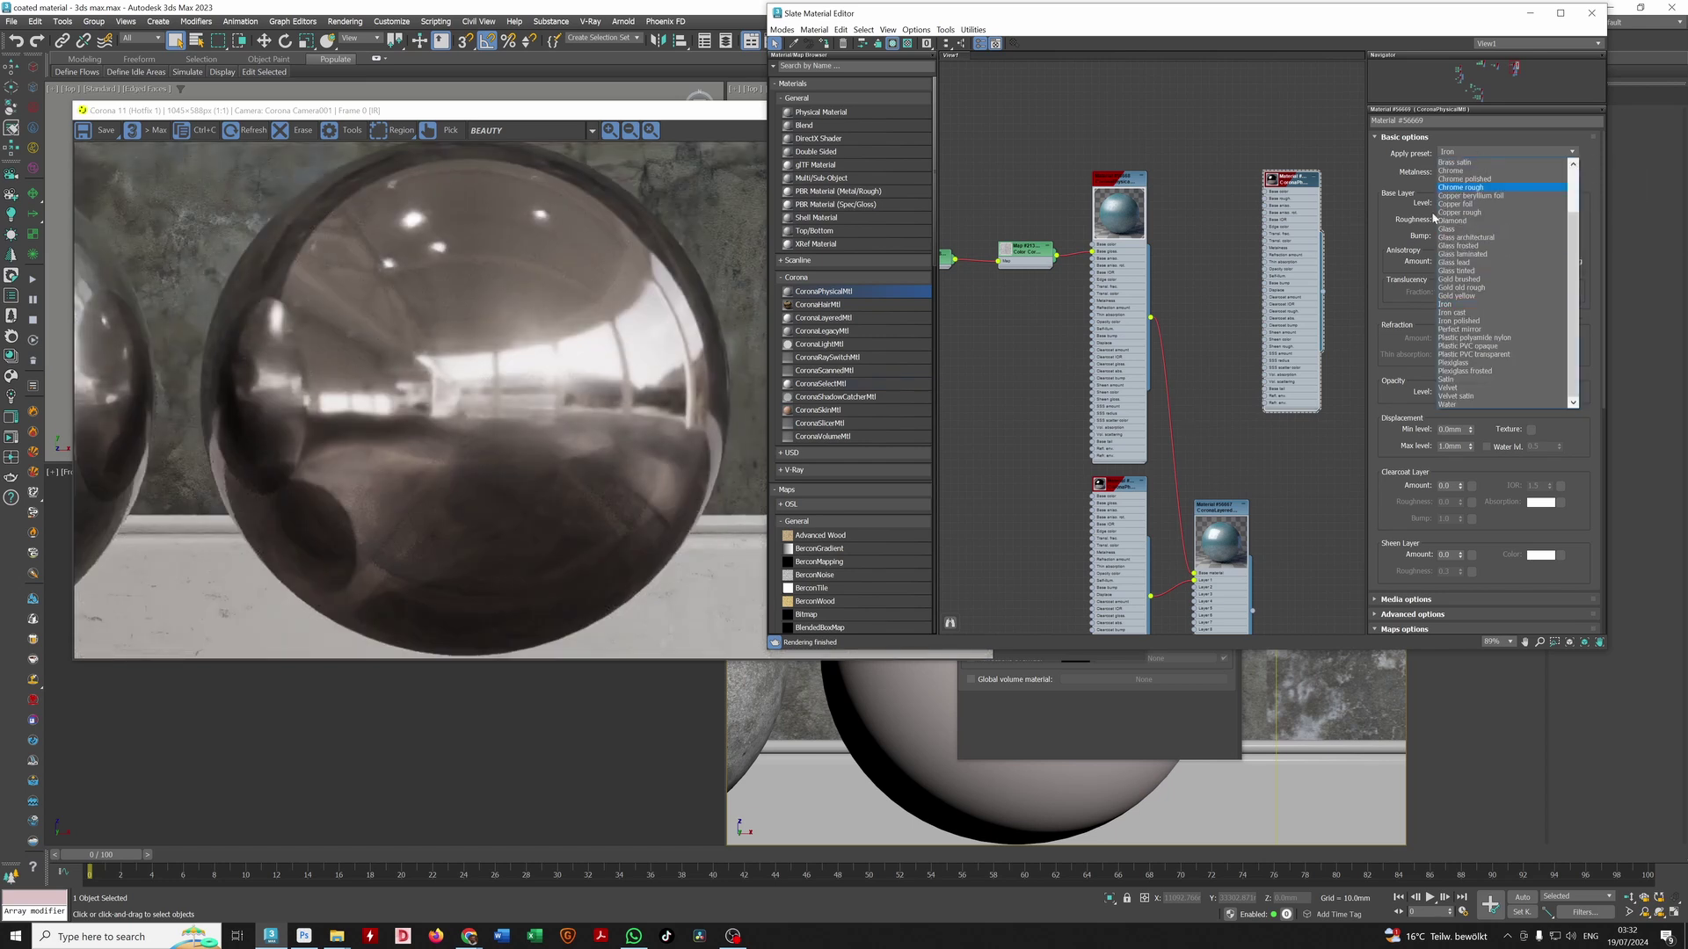
left_click(1455, 318)
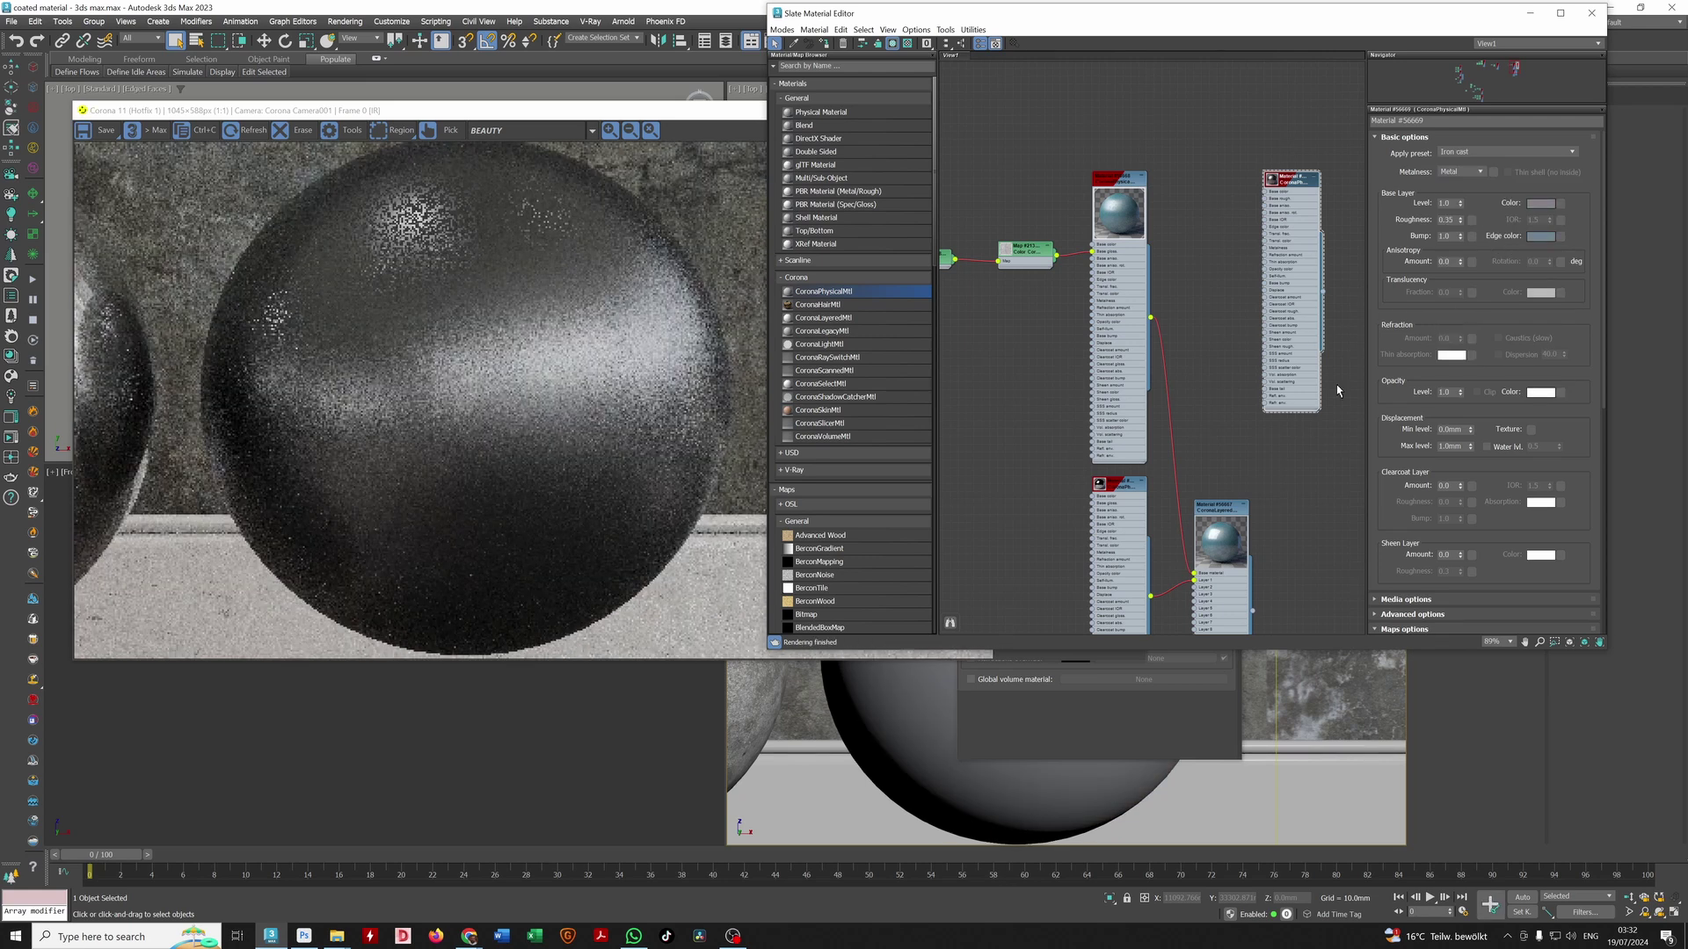
left_click(1499, 152)
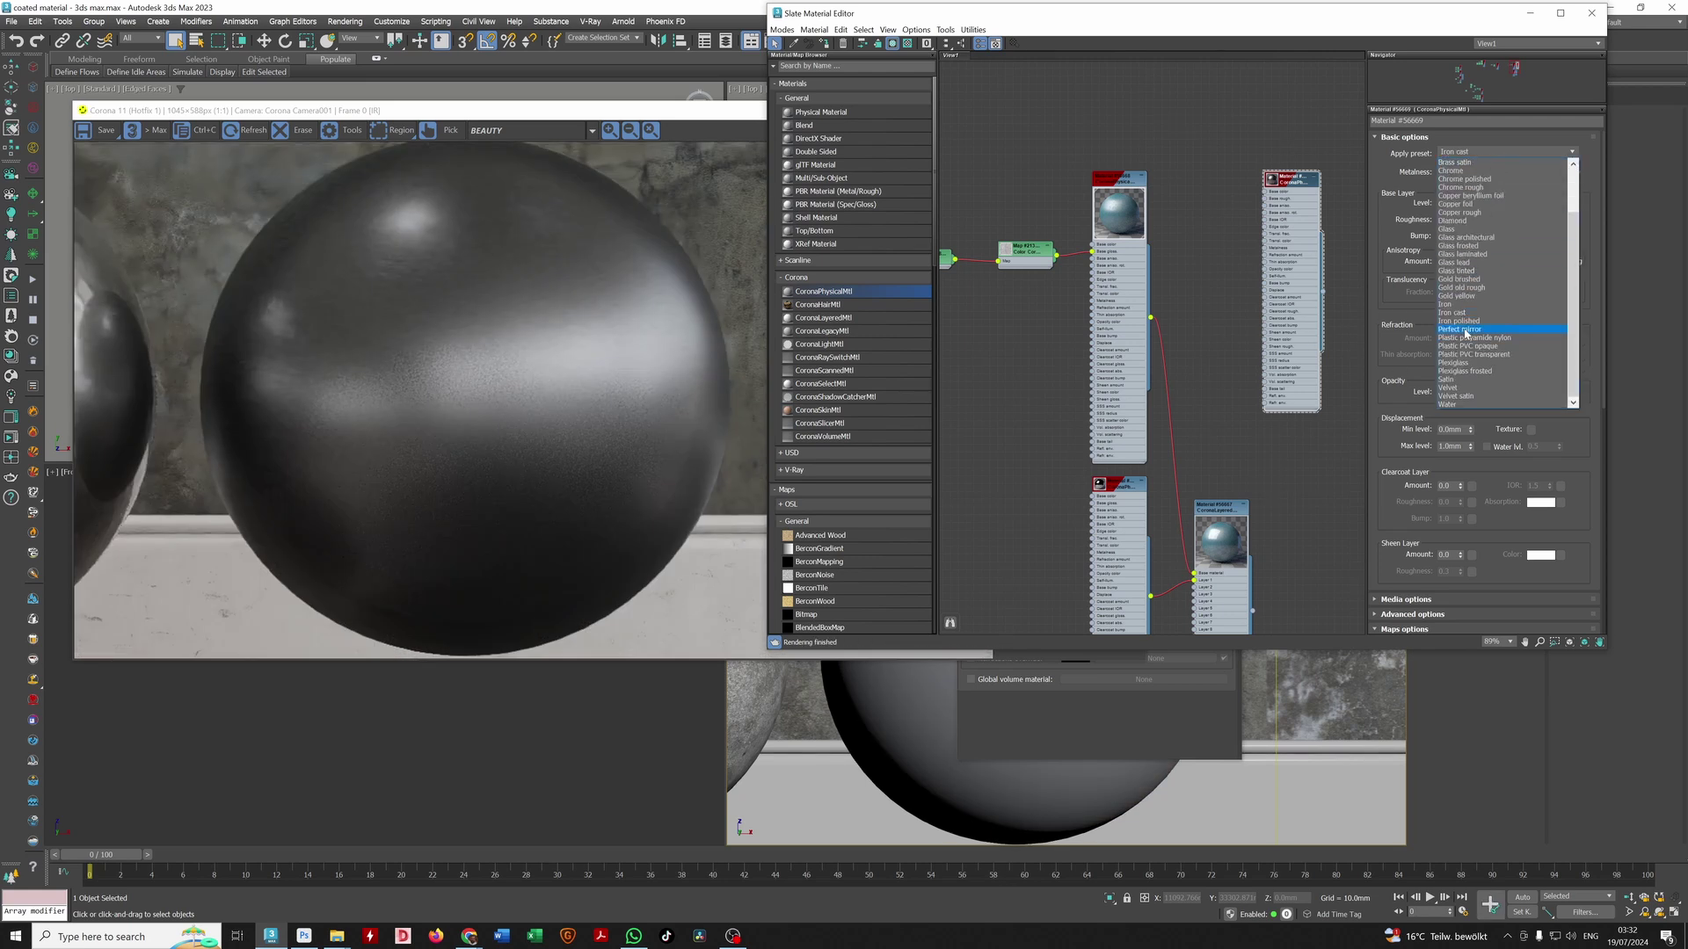
left_click(1465, 329)
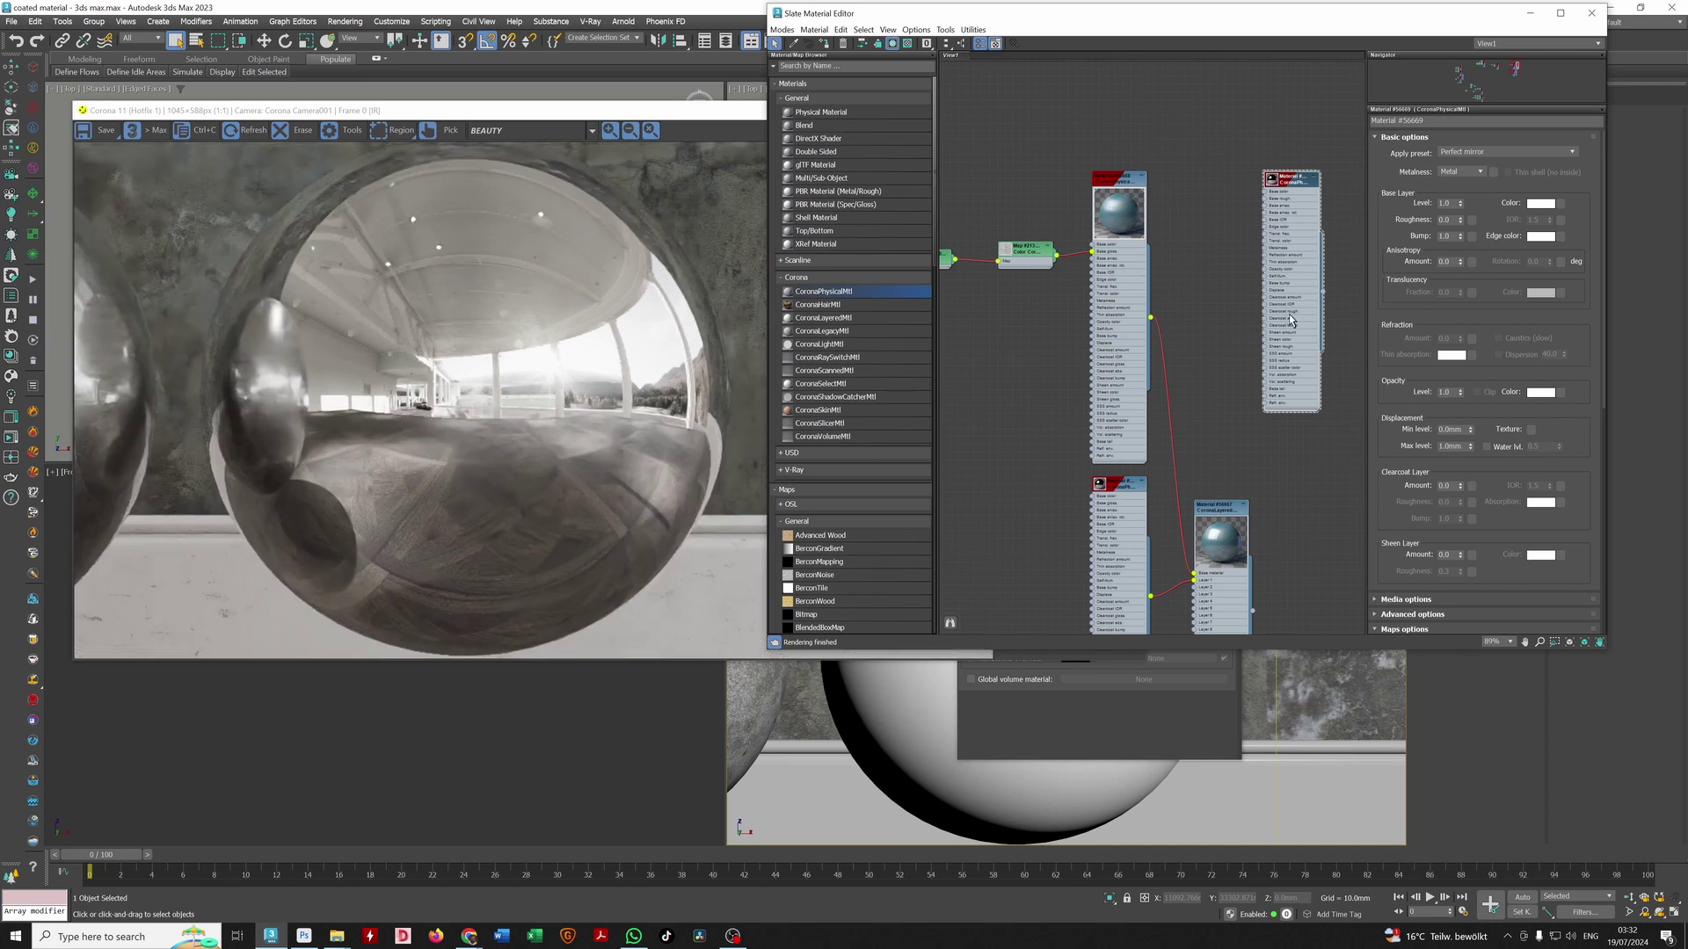
Step: Delete the new metal material node and reassign the teal CoronaLayeredMtl to the sphere
key("Delete")
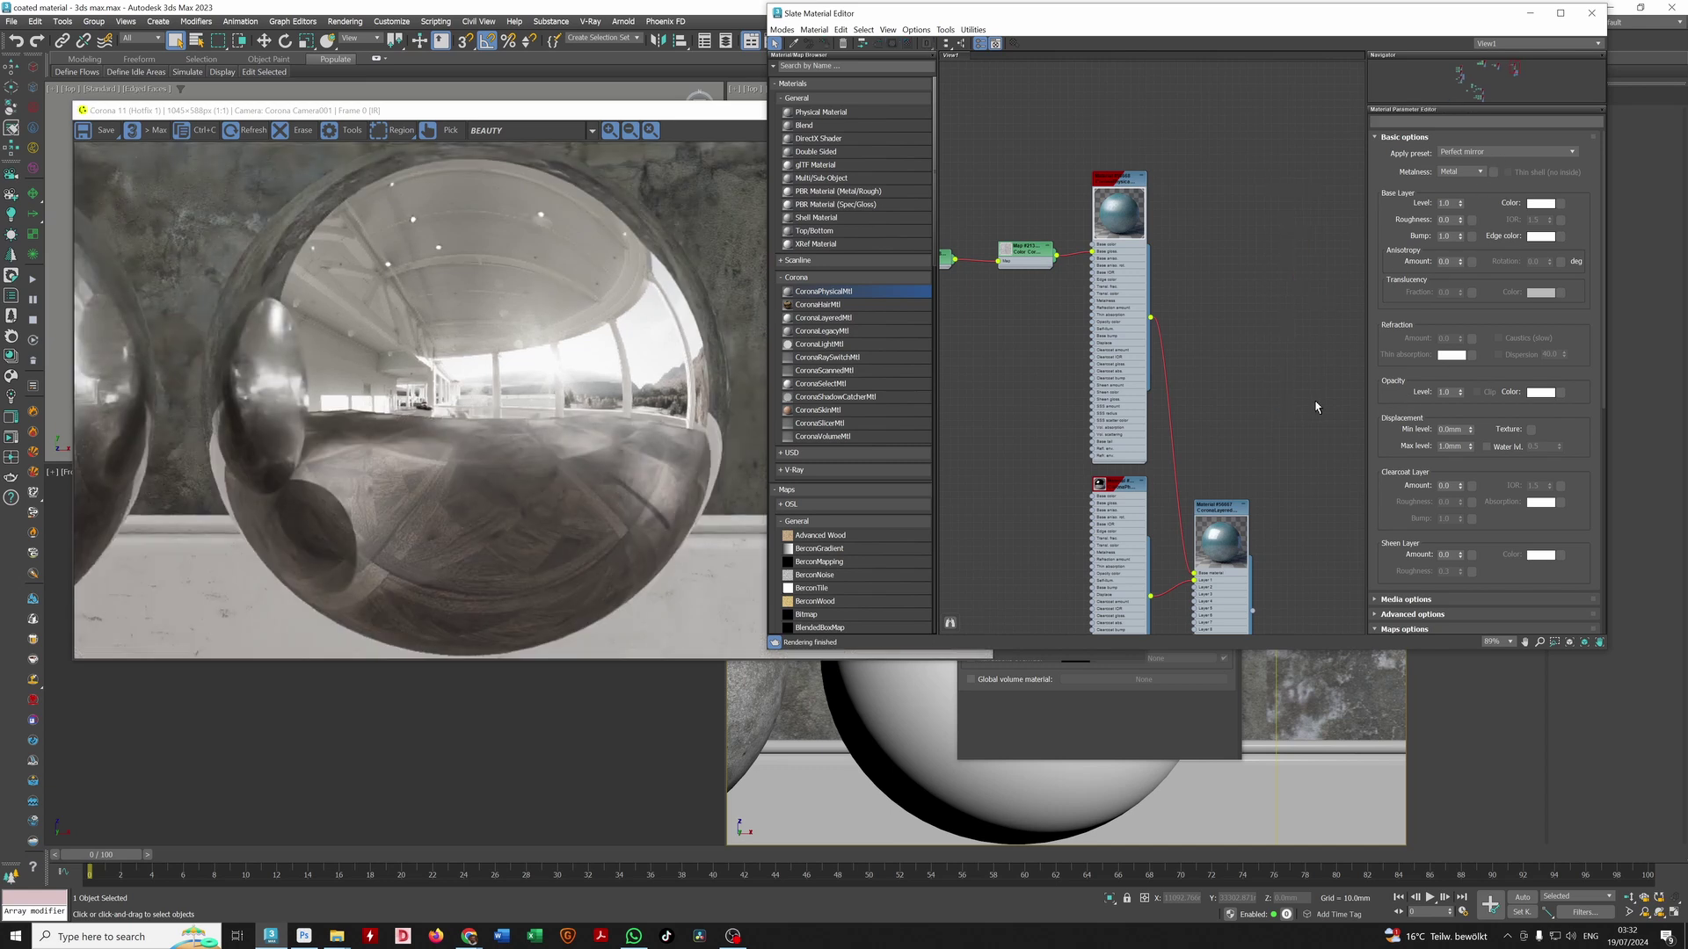
middle_click_drag(1220, 516, 1195, 369)
left_click_drag(1244, 471, 914, 747)
Step: Assign the layered material's uncoated teal base CoronaPhysicalMtl directly to the sphere to inspect the base on its own
middle_click_drag(1163, 315, 1199, 287)
scroll(1192, 407, "up", 1)
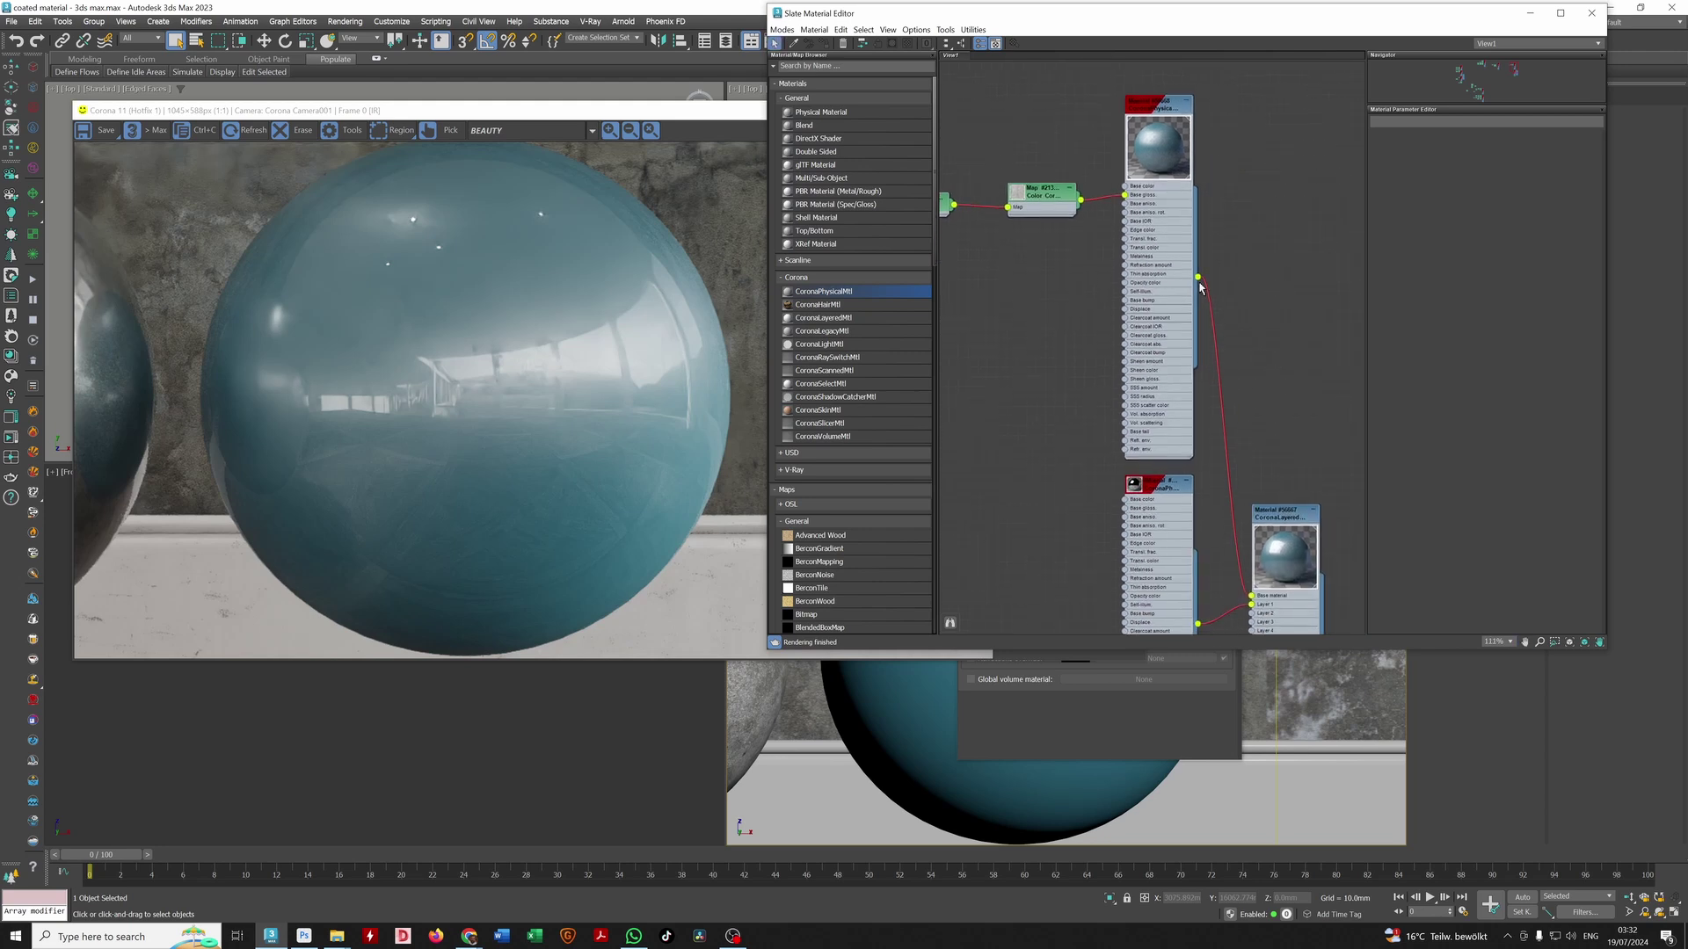
left_click_drag(1195, 279, 1197, 277)
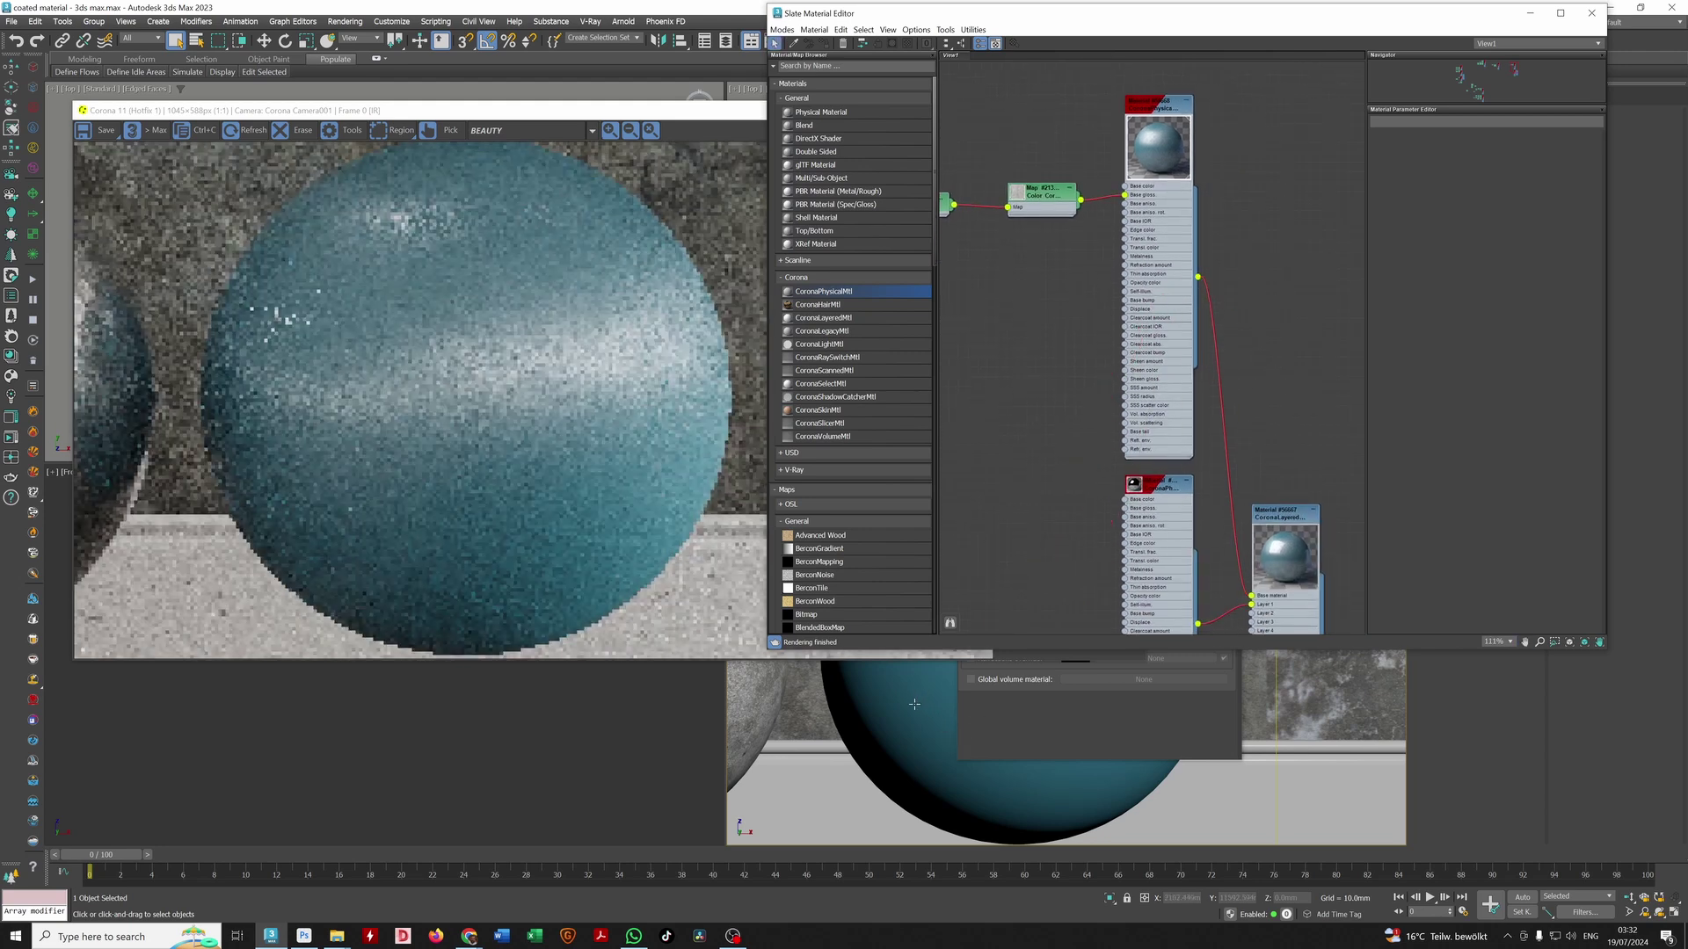
scroll(1042, 216, "up", 2)
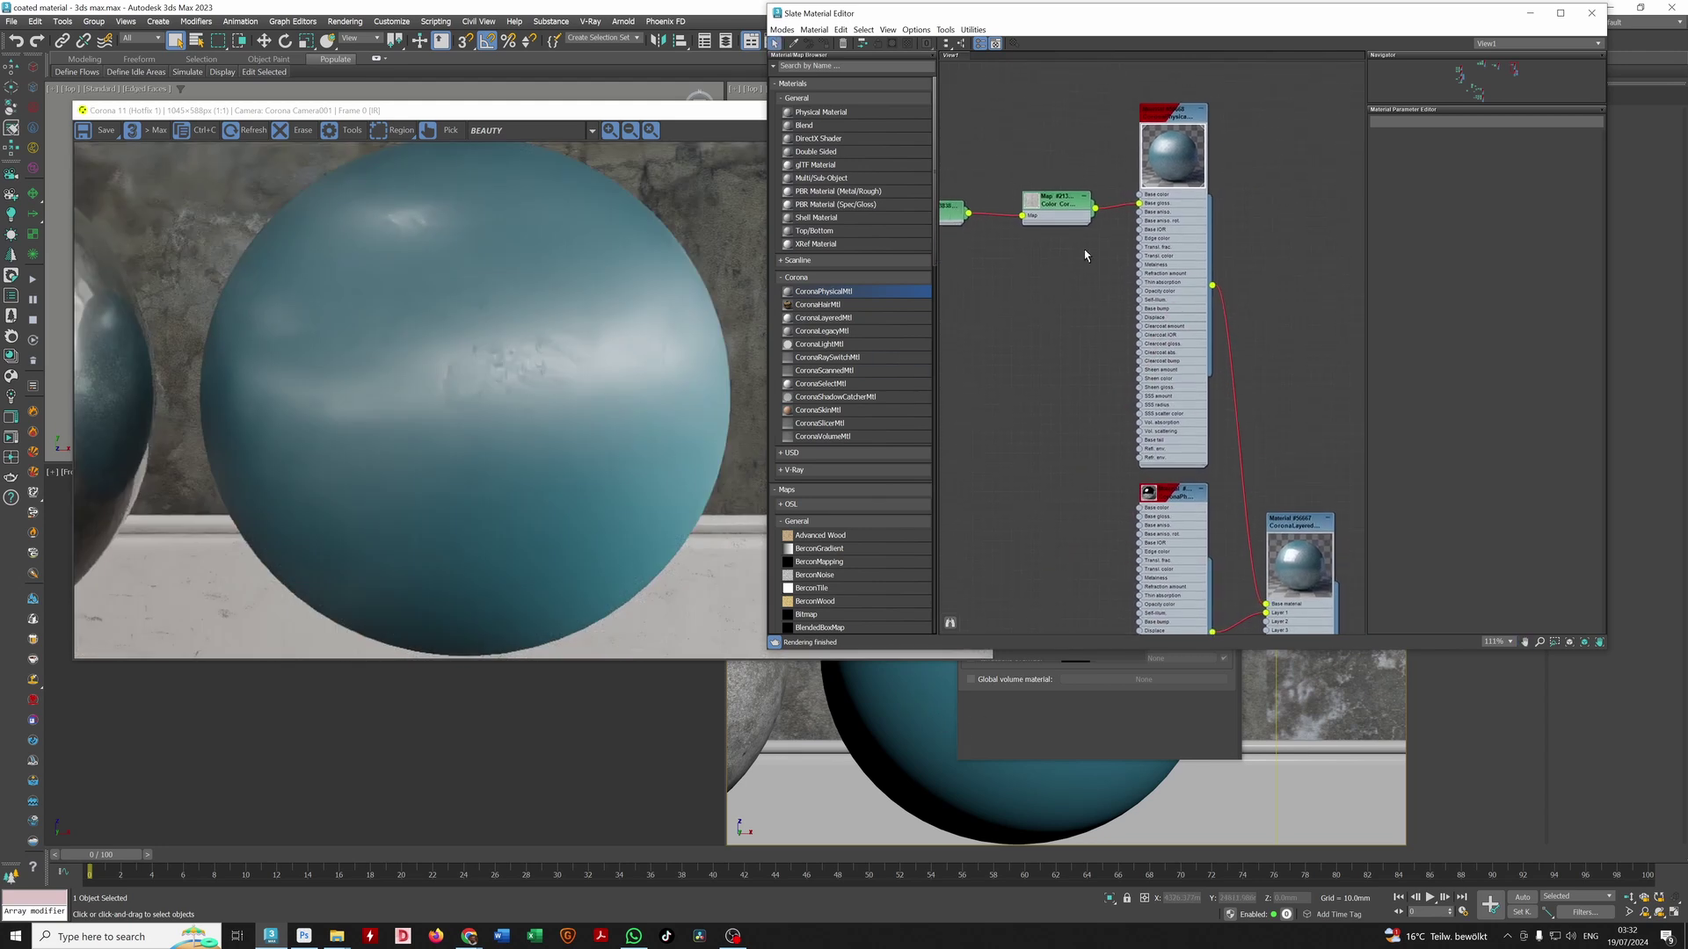
scroll(1107, 233, "up", 1)
Step: Examine the concrete bitmap image feeding the color correction on the teal base's gloss
middle_click_drag(1108, 233, 1213, 288)
left_click(1052, 261)
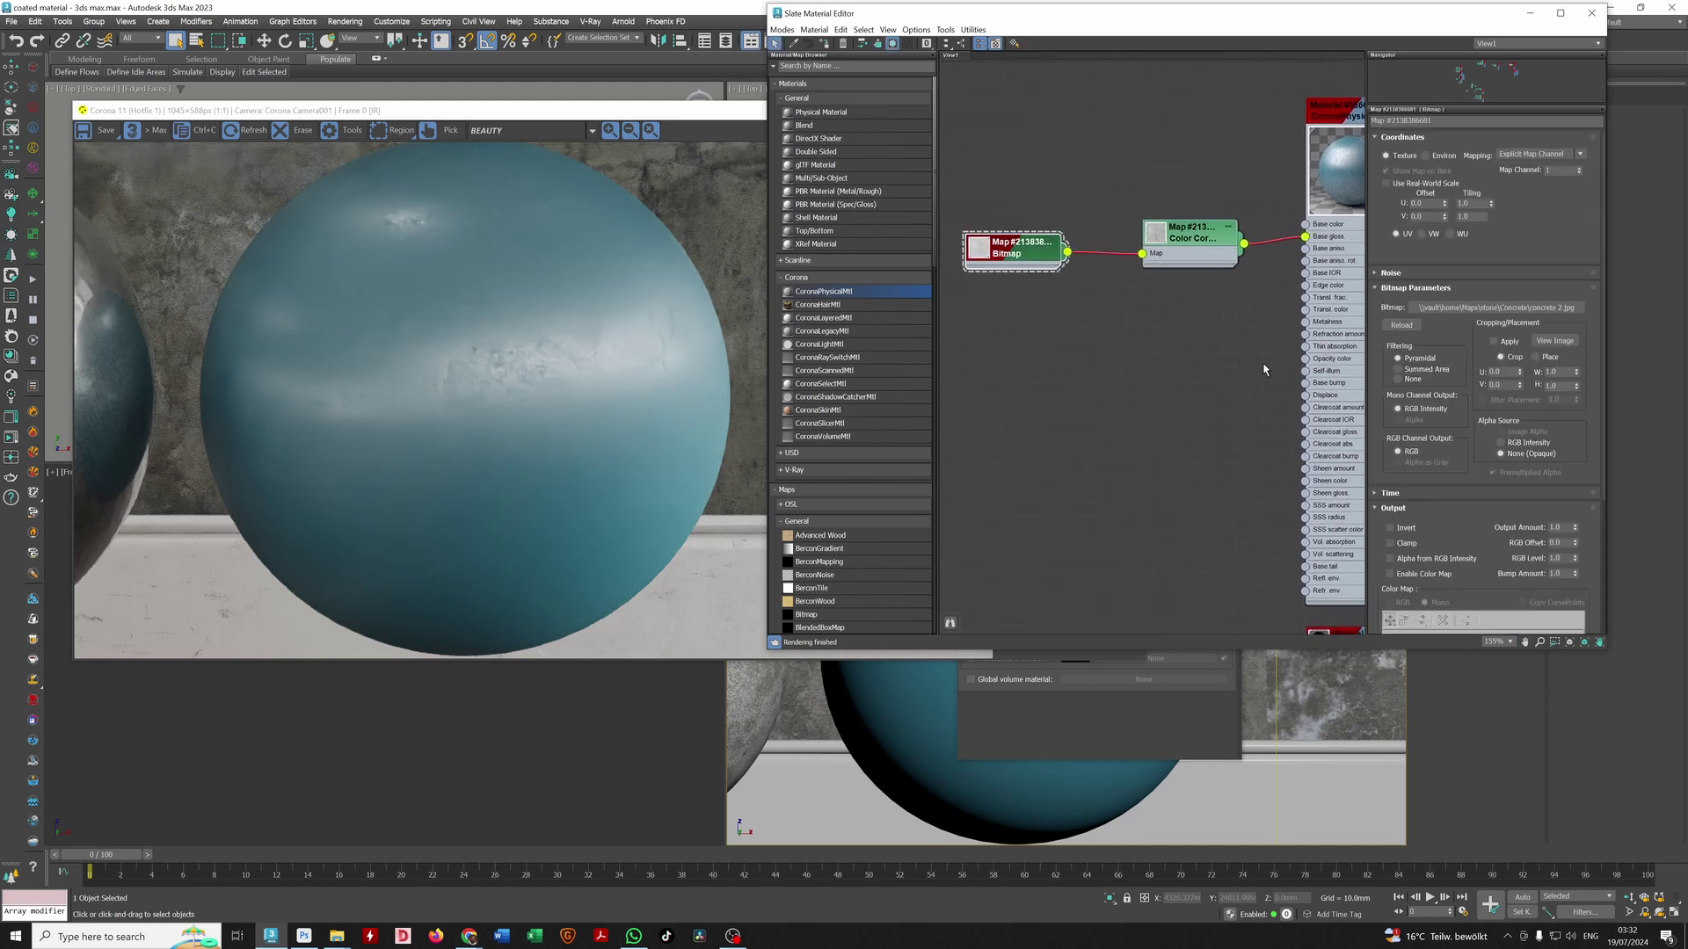
left_click(1553, 342)
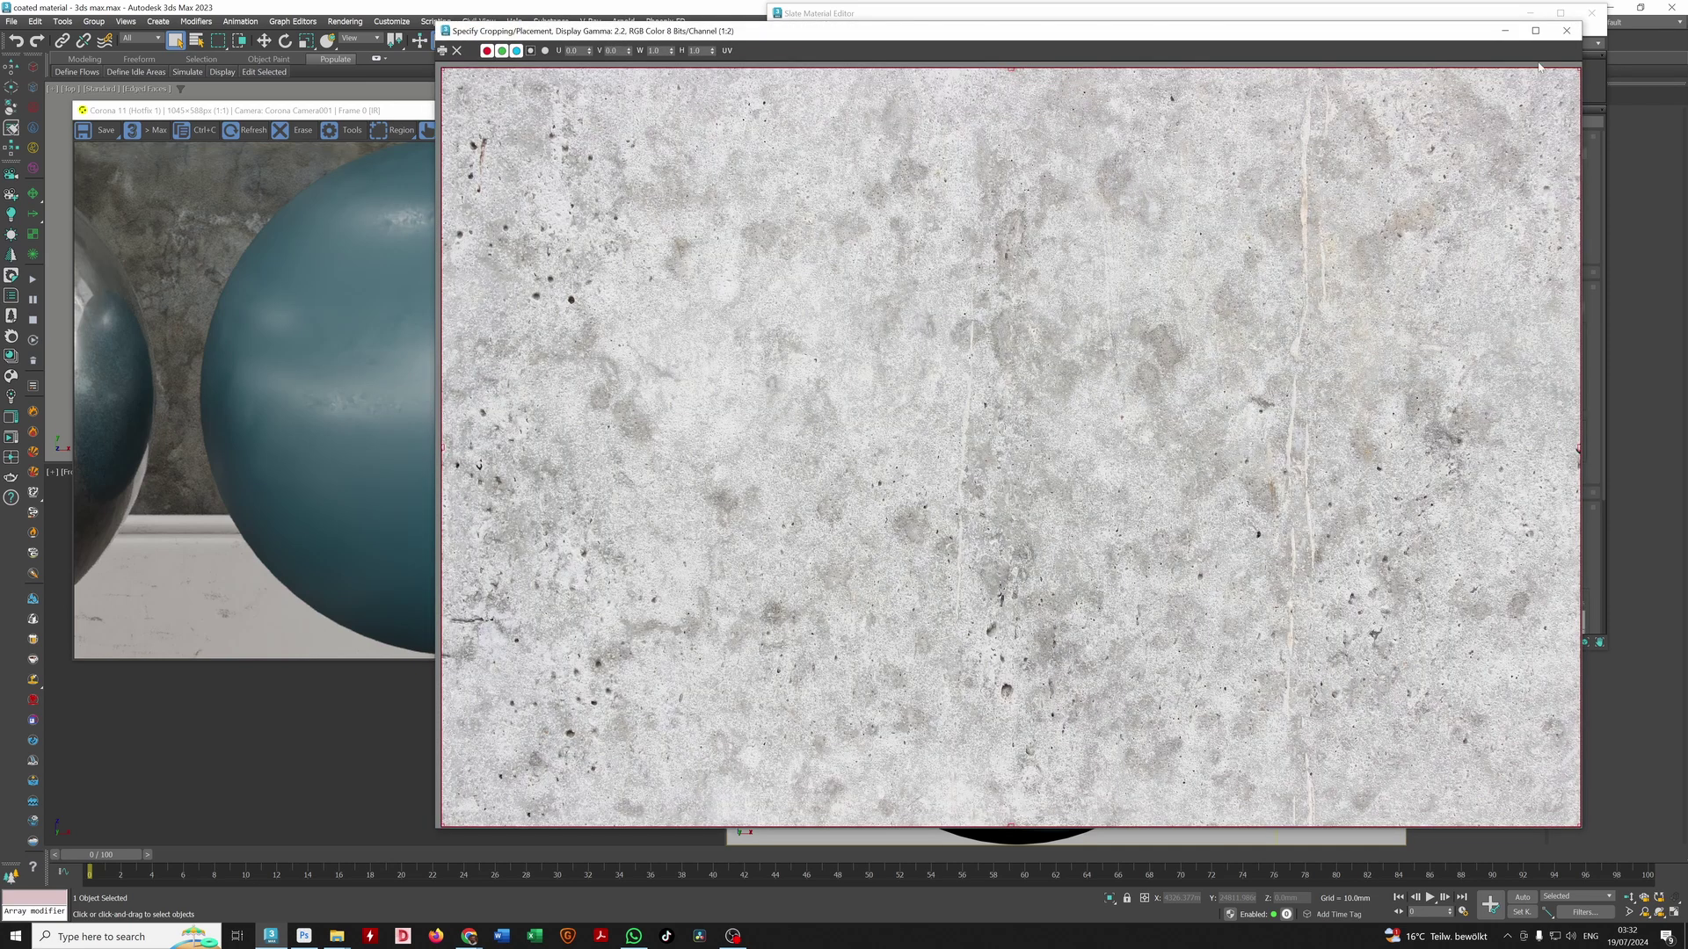
left_click(1566, 32)
Step: Reassign the teal CoronaLayeredMtl with its coating and falloff mask to the sphere
middle_click_drag(1217, 323, 1015, 318)
mouse_move(1024, 261)
middle_mouse_down()
mouse_move(1100, 240)
mouse_move(1025, 258)
middle_mouse_up()
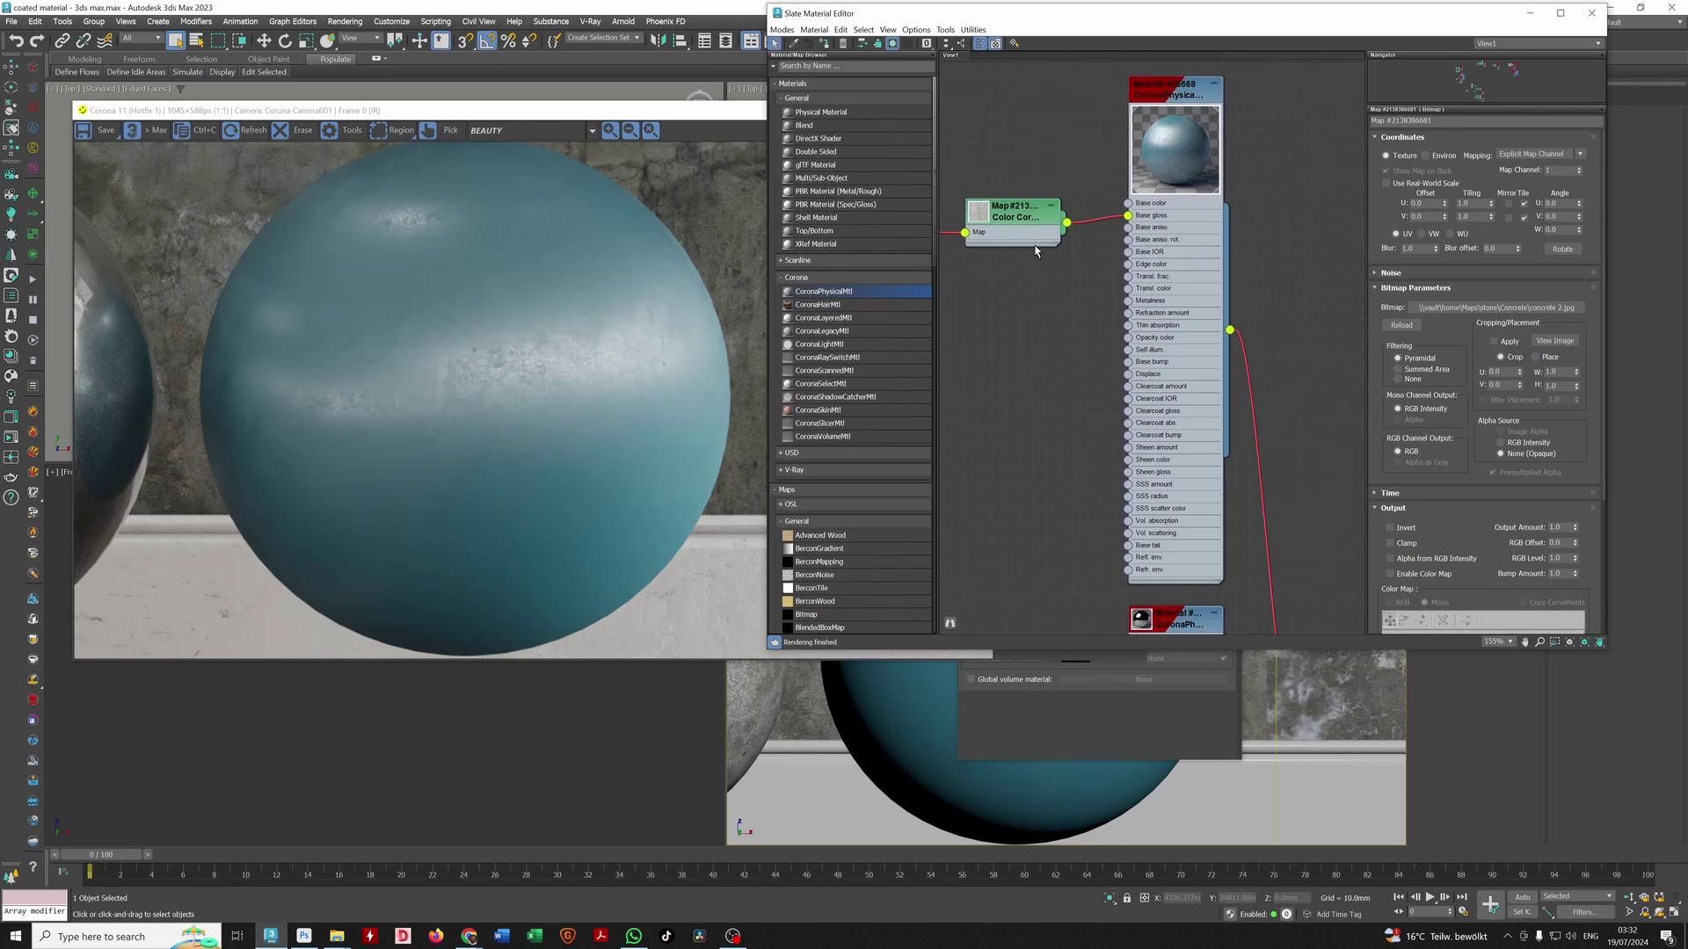
scroll(1141, 351, "down", 1)
middle_click_drag(1141, 338, 1120, 187)
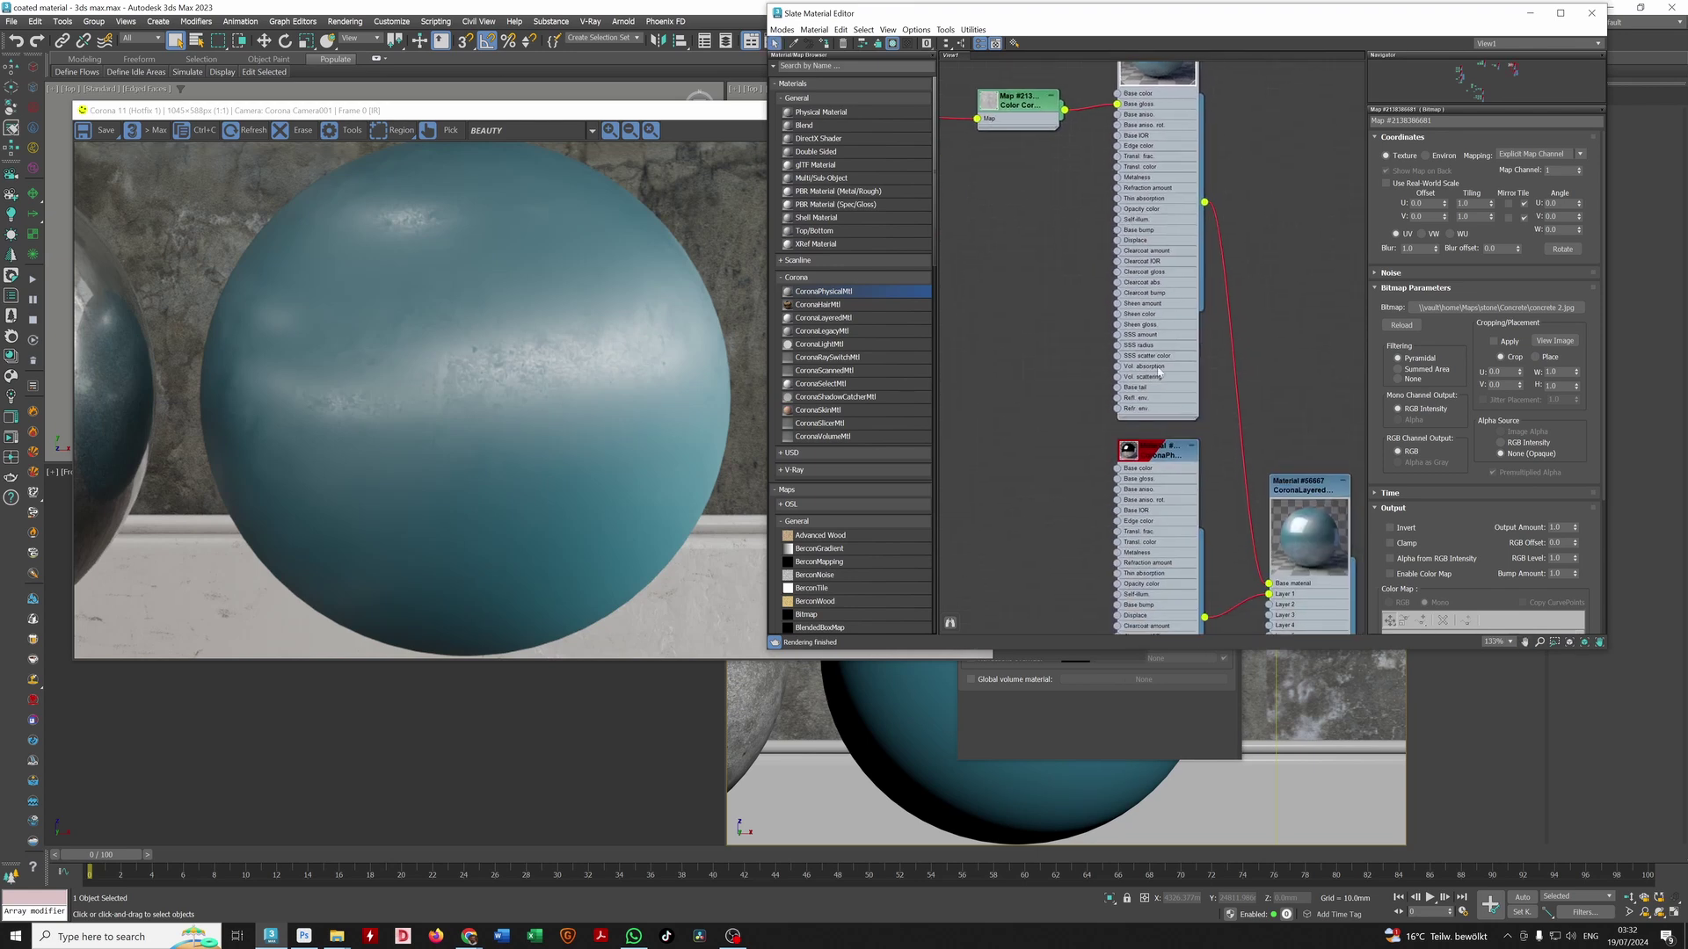
scroll(1146, 360, "down", 2)
middle_click_drag(1105, 334, 1099, 155)
left_click(1125, 266)
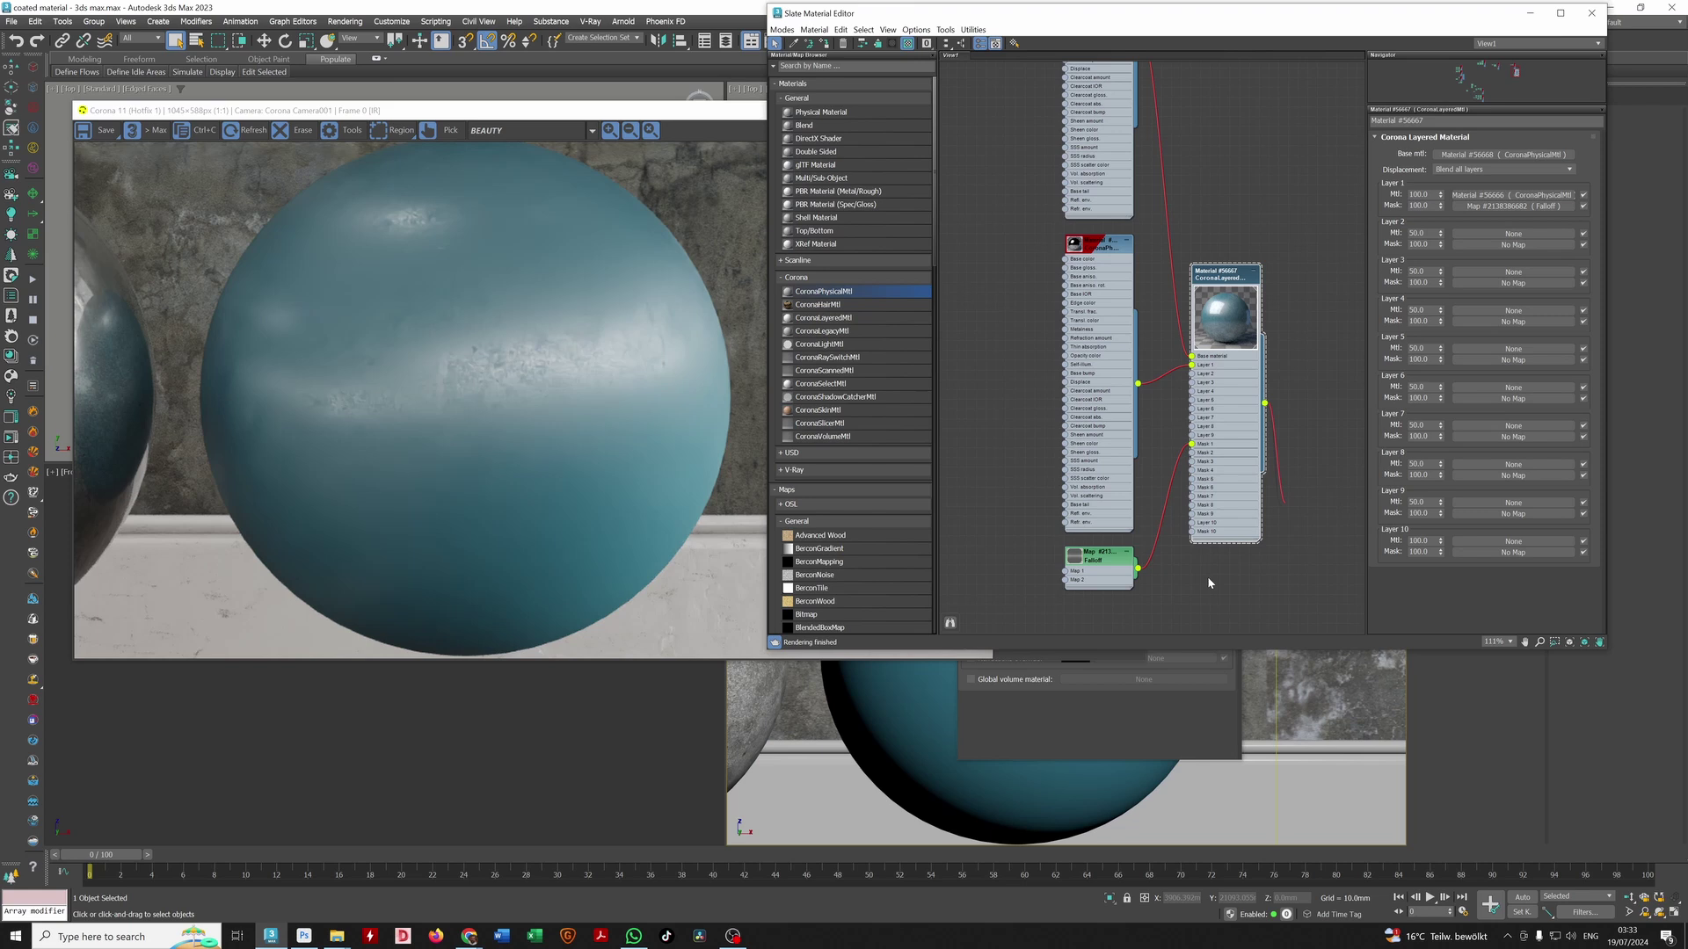
left_click_drag(1208, 580, 896, 694)
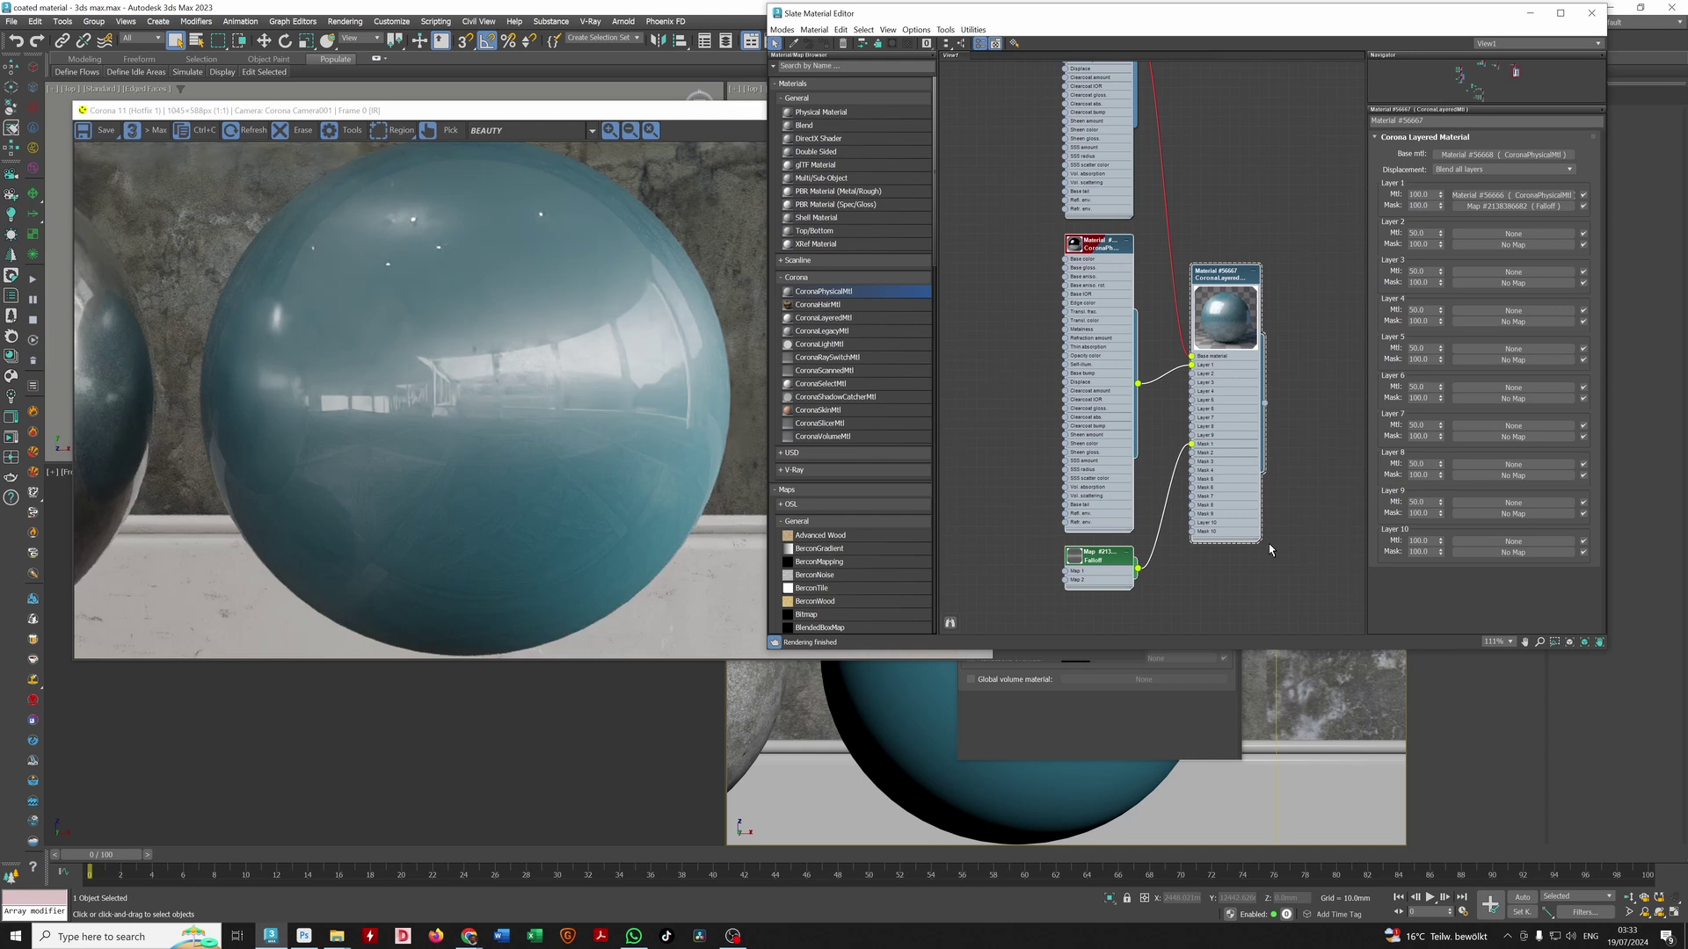
Step: Delete the layered material, its coating material and the falloff map, and assign the teal base CoronaPhysicalMtl to the sphere
key("Delete")
middle_click_drag(1111, 217, 1117, 437)
left_click_drag(1143, 257, 914, 728)
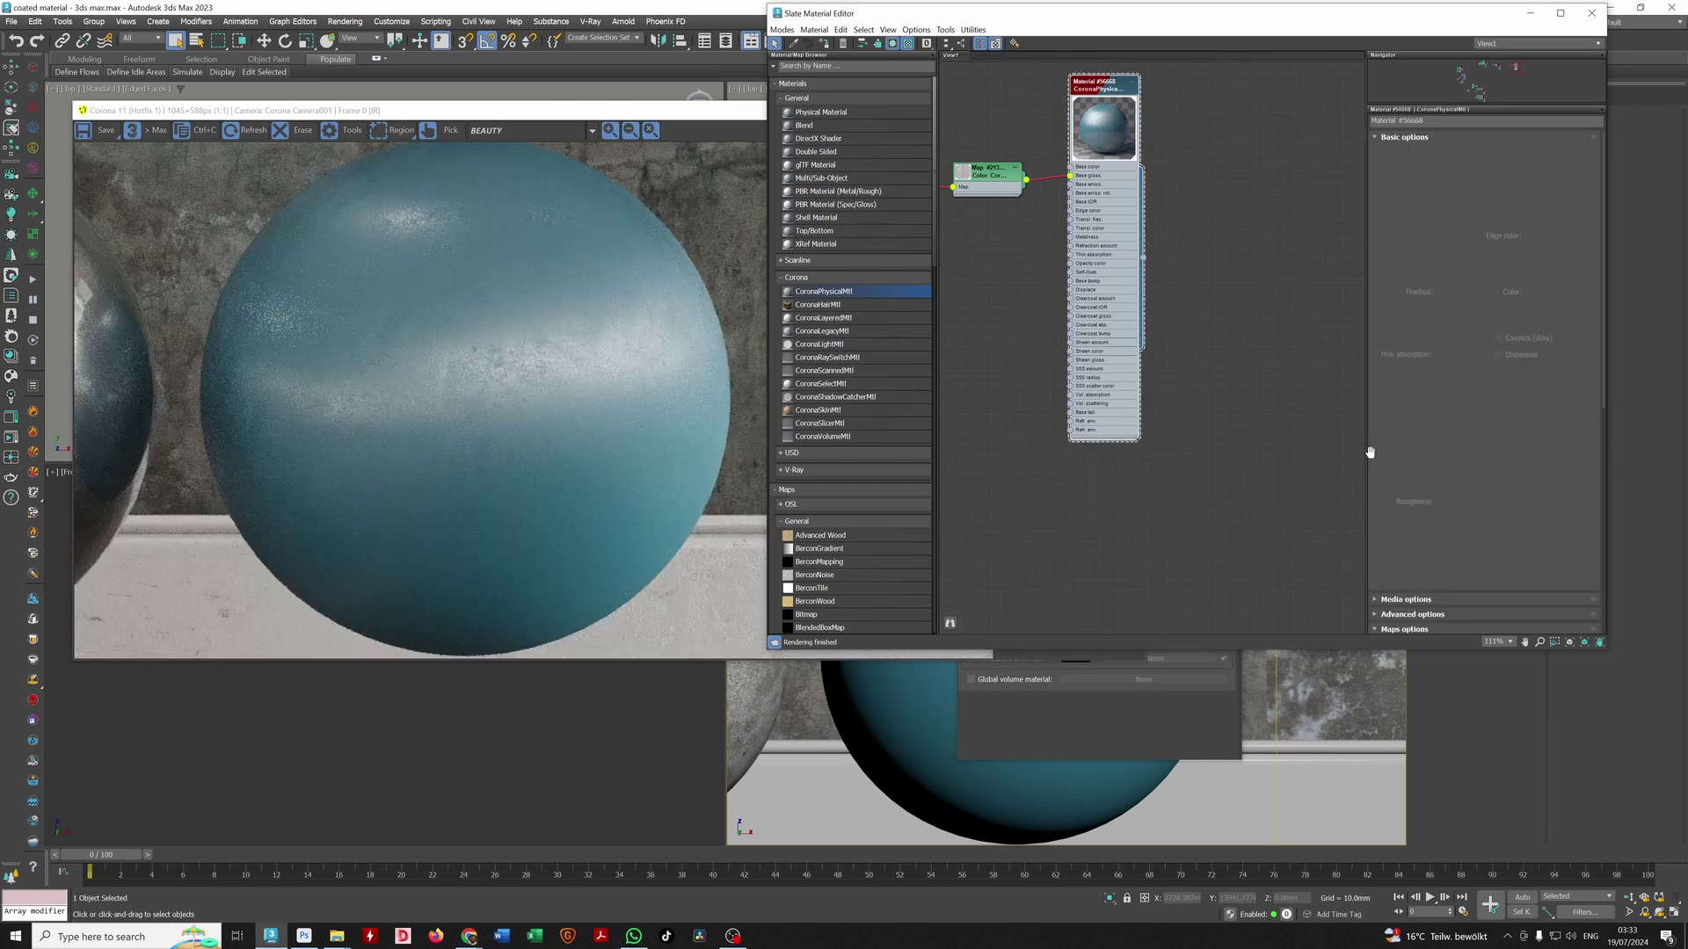
Step: Set the teal material's clearcoat amount to 1 and clearcoat IOR to 2
scroll(1400, 446, "down", 5)
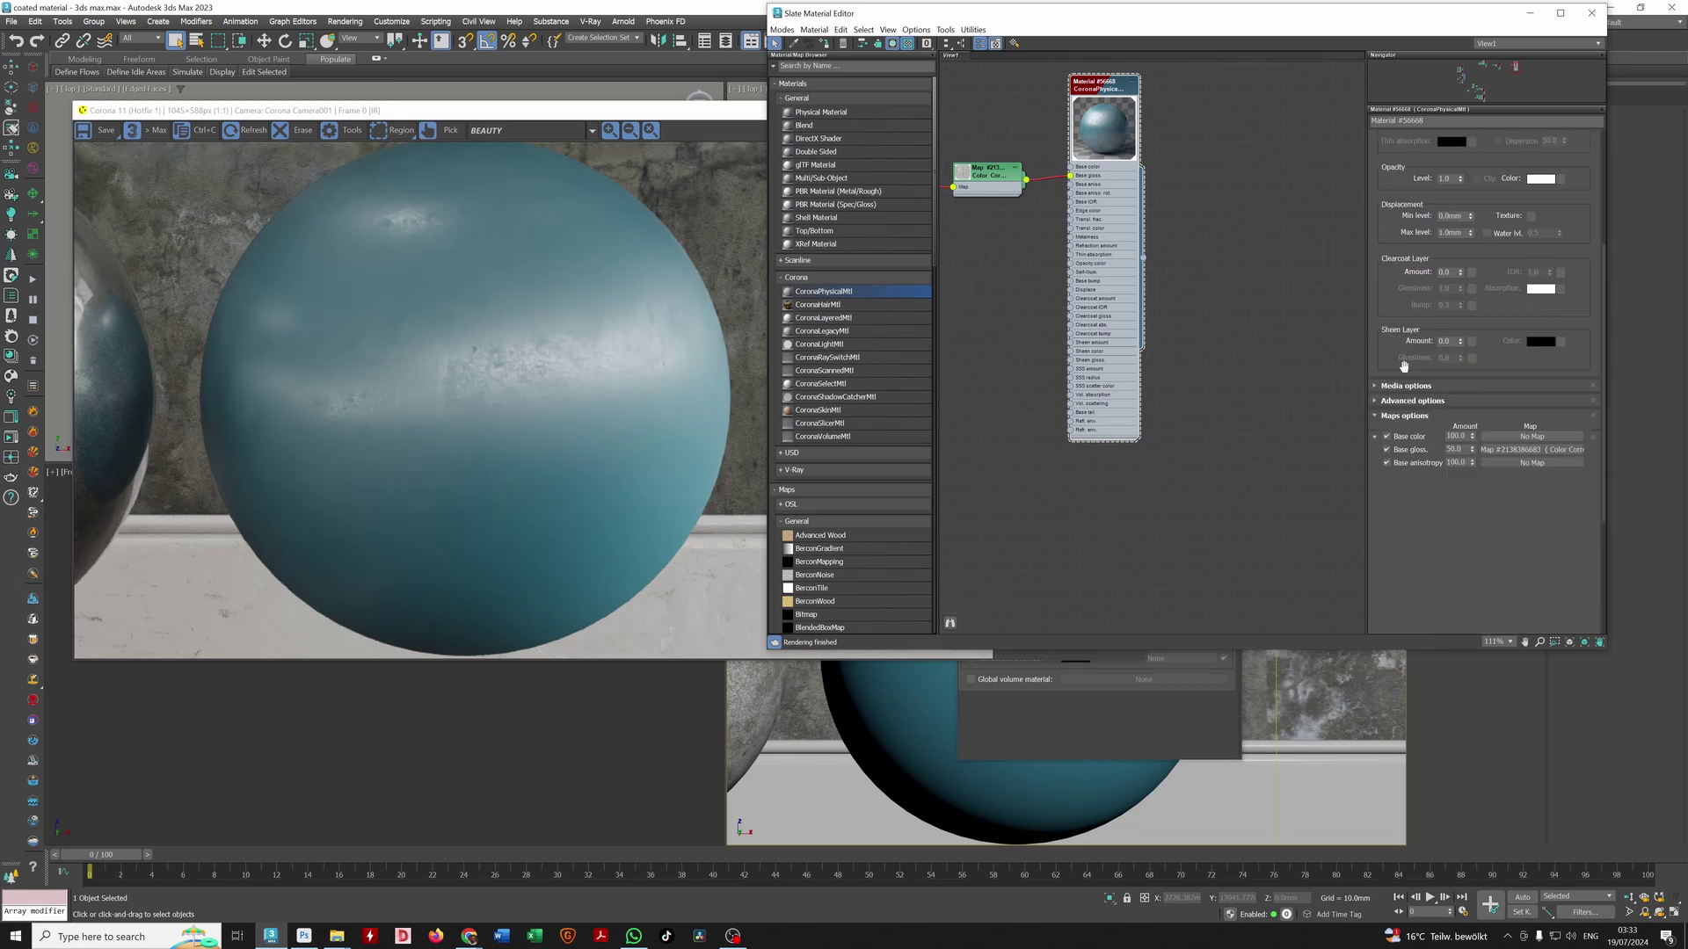
left_click_drag(1454, 273, 1373, 267)
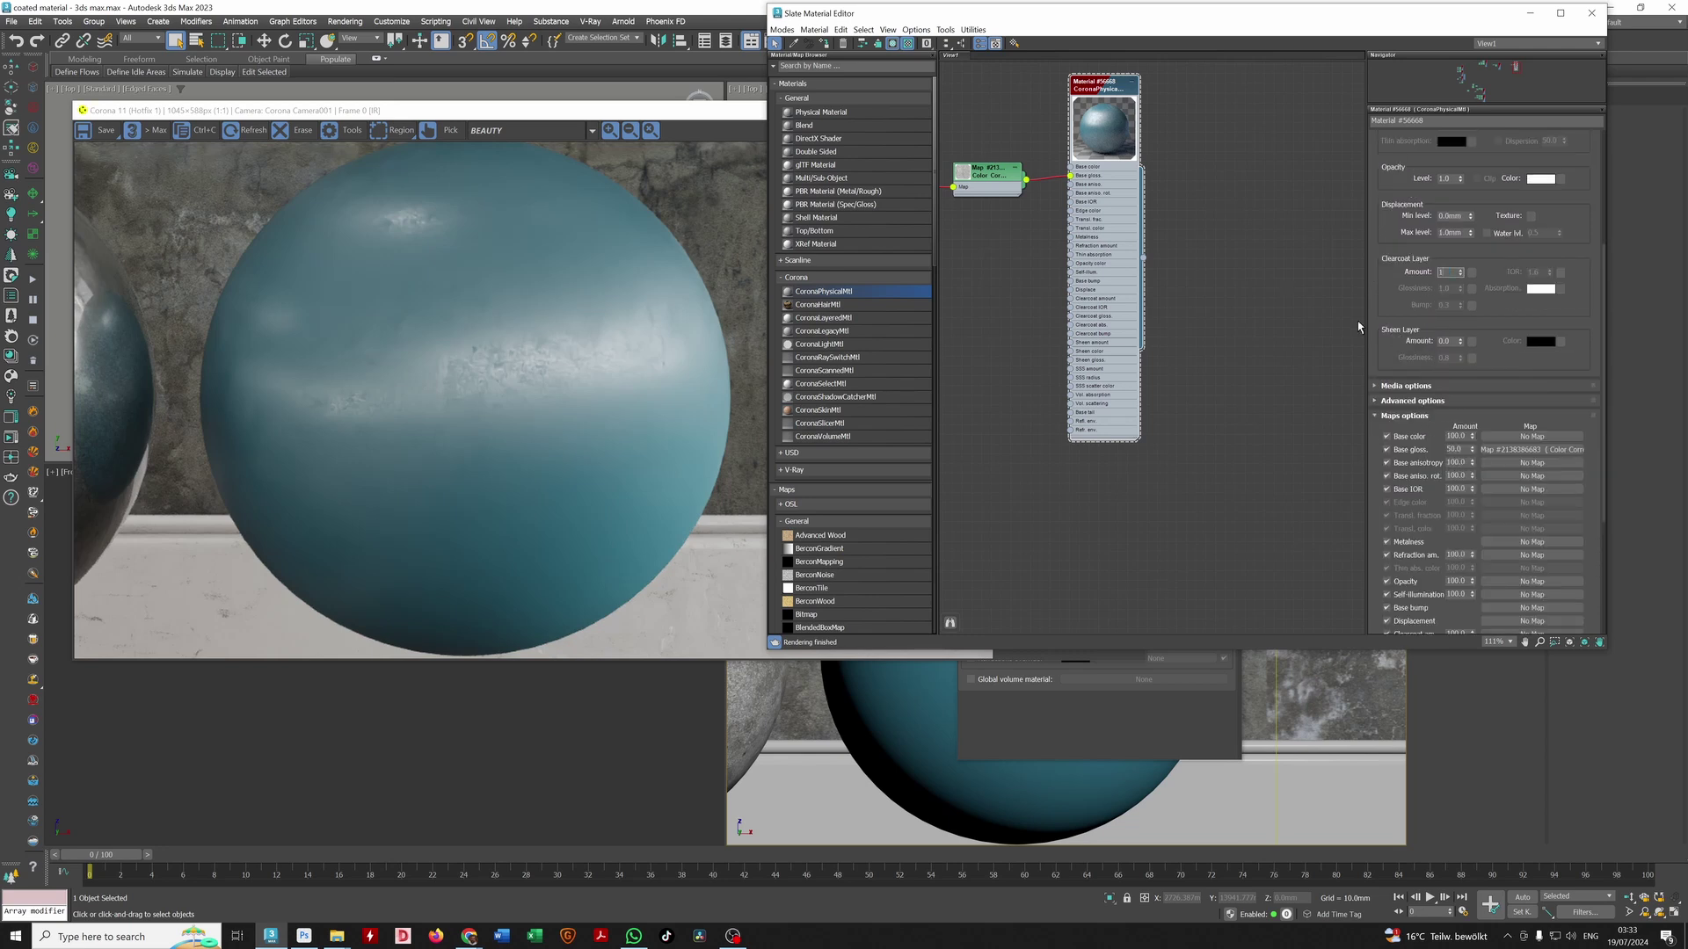
type("1")
key("Tab")
double_click(1534, 273)
type("2")
key("Tab")
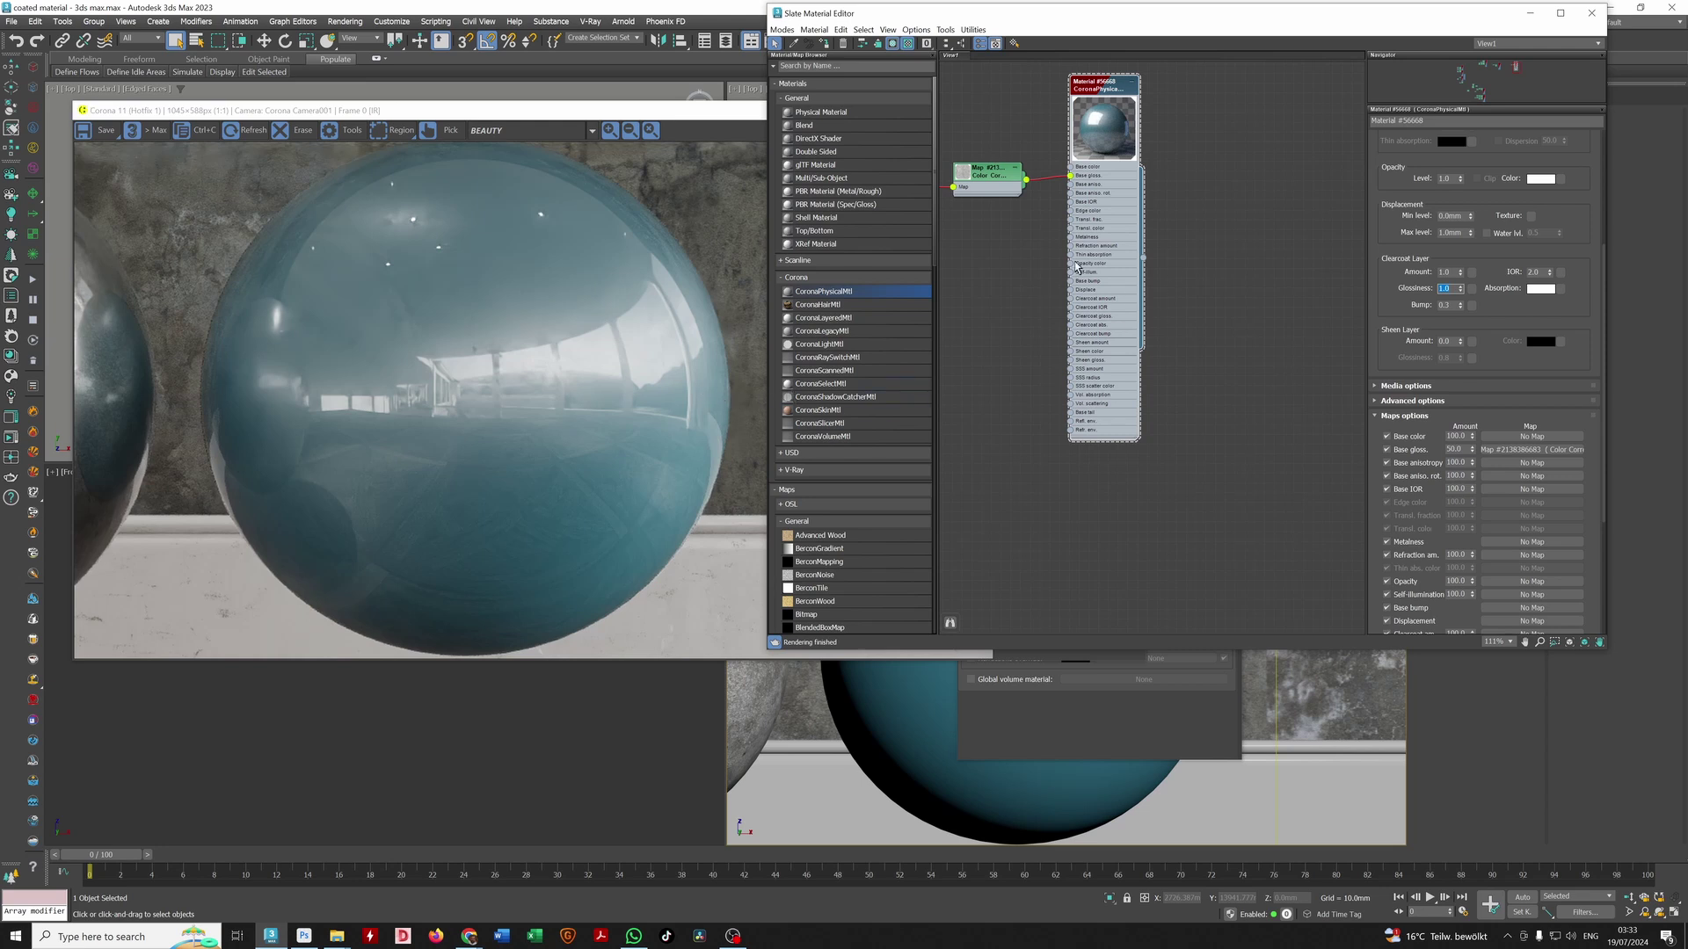
Step: Compare base tail values of 0.2, 1 and 0.8 on the clearcoated teal material
middle_click_drag(1115, 337, 1206, 384)
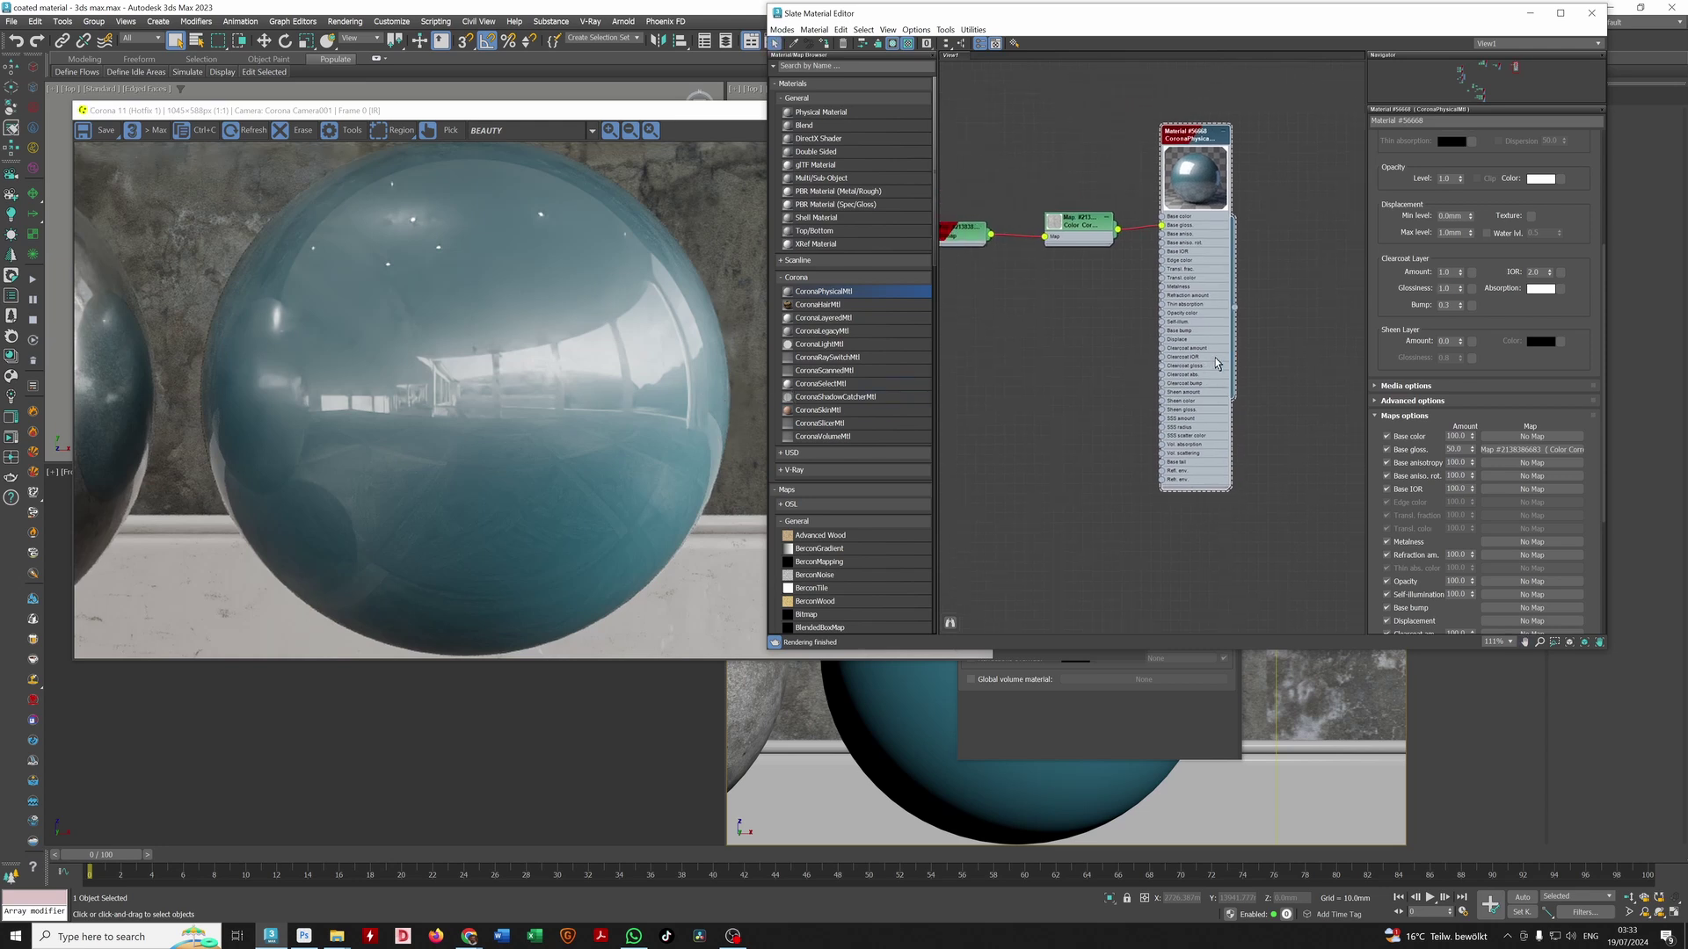
left_click(1411, 400)
scroll(1433, 413, "down", 2)
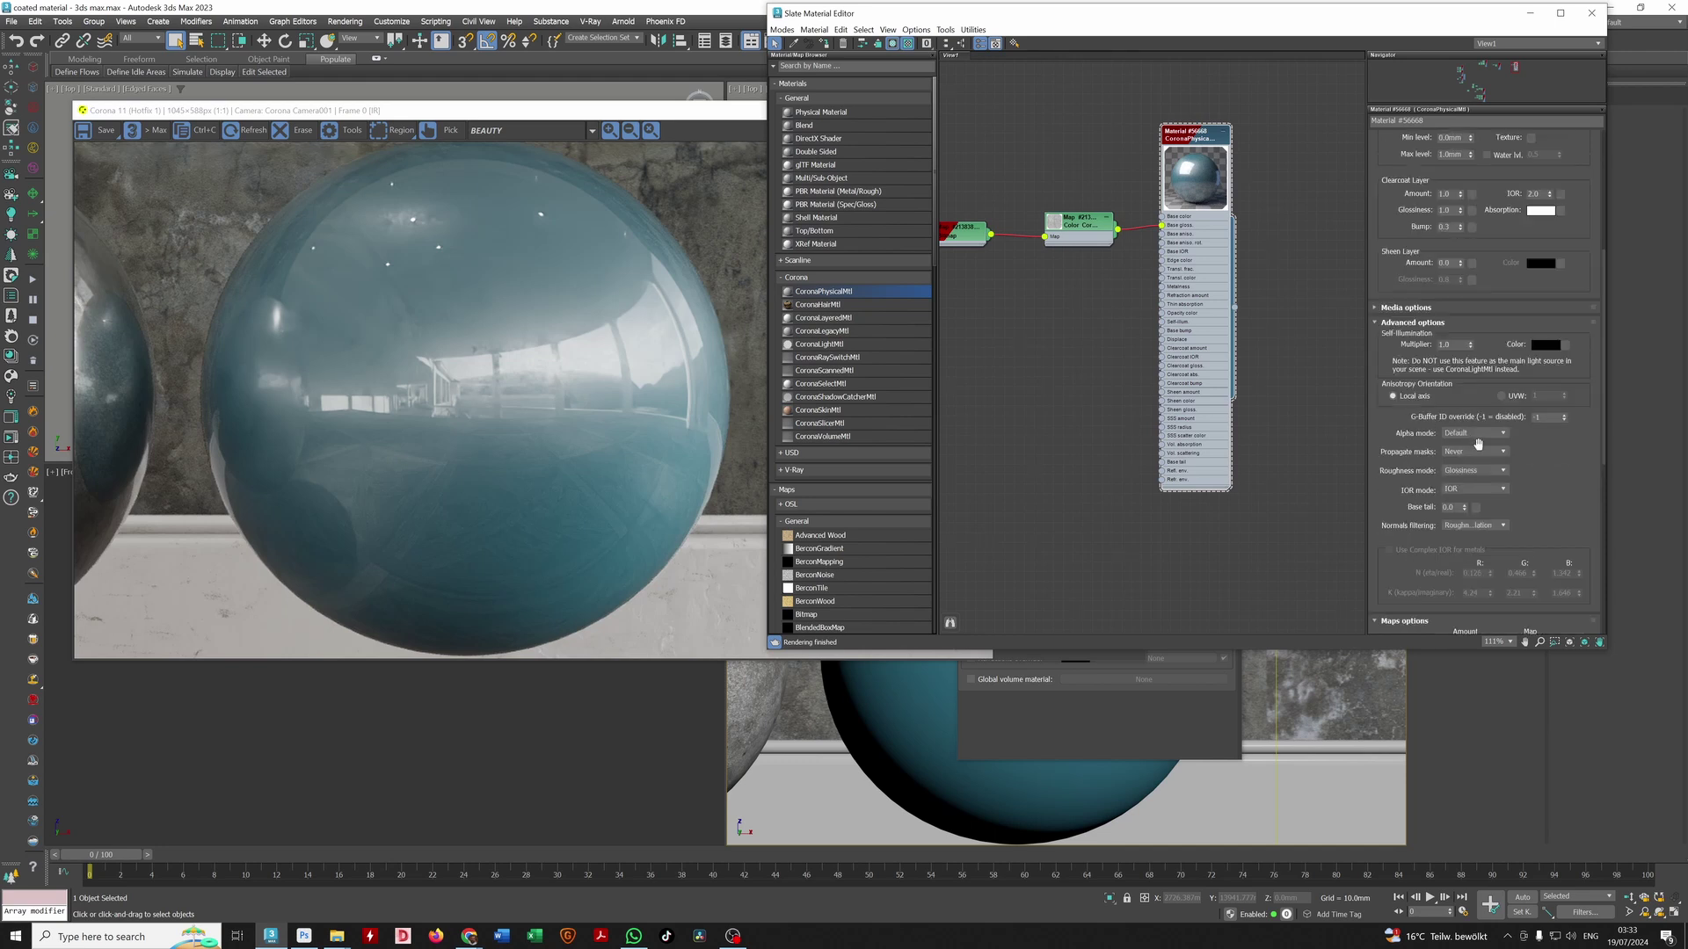
left_click_drag(1456, 507, 1401, 508)
type("0.2")
key("Return")
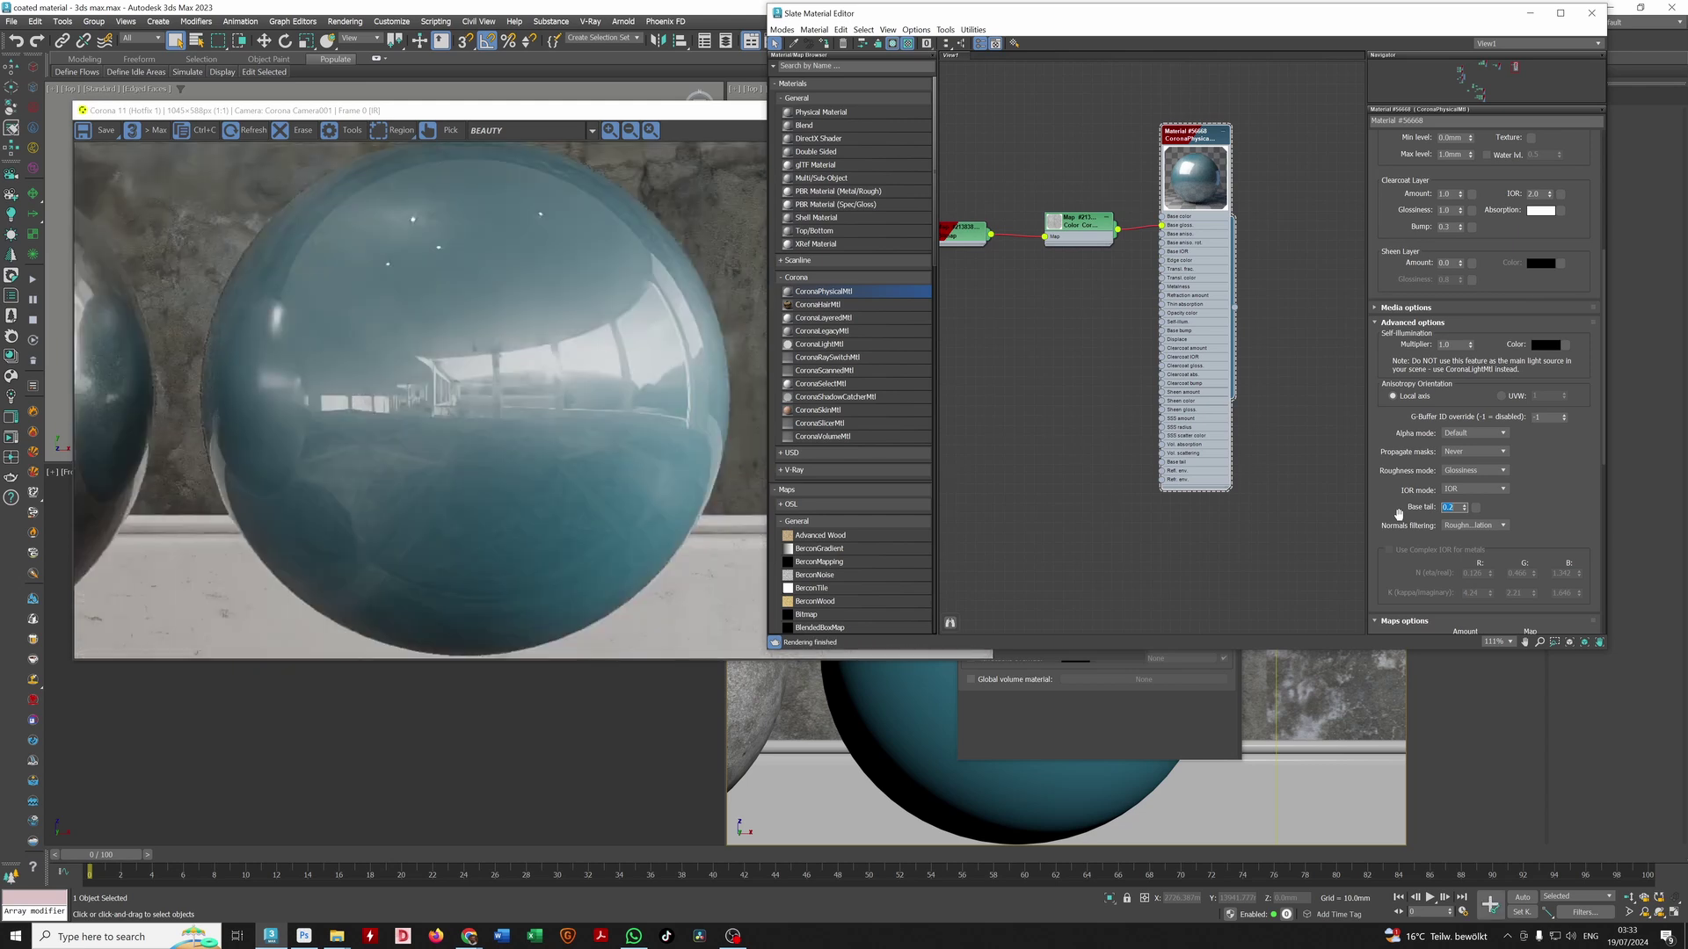
type("1")
key("Return")
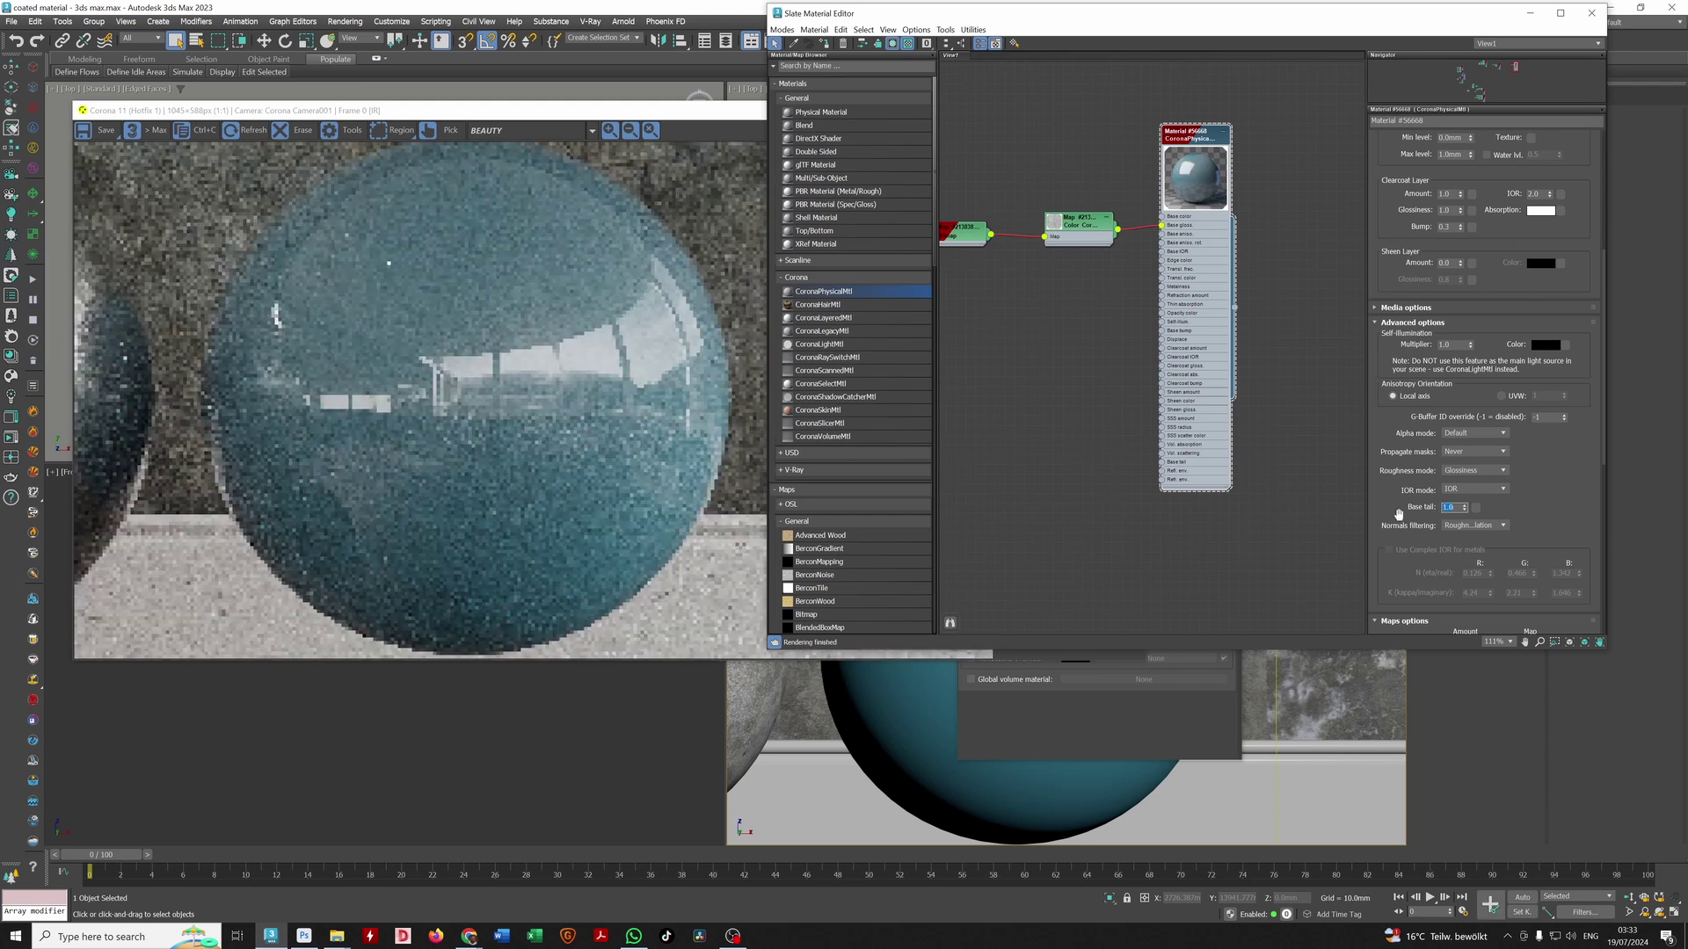
type("0.8")
key("Return")
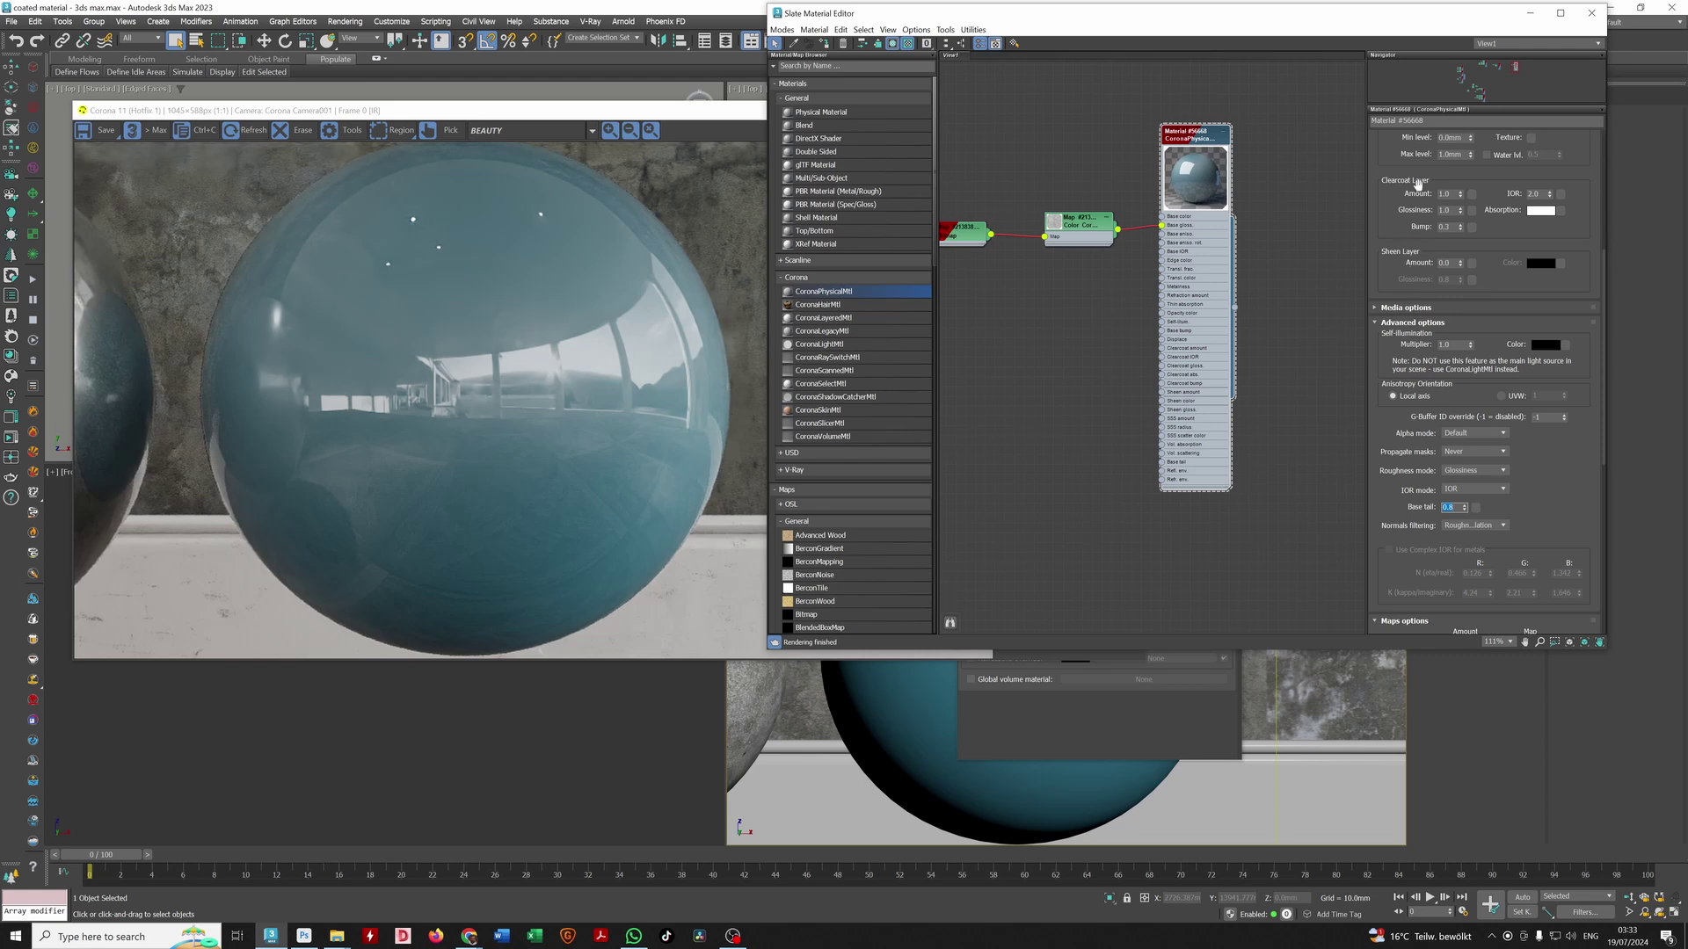
Step: Reset the teal material's clearcoat amount to 0, try a base tail of 0.2, and set it to 0.3
right_click(1460, 194)
type("0.2")
key("Return")
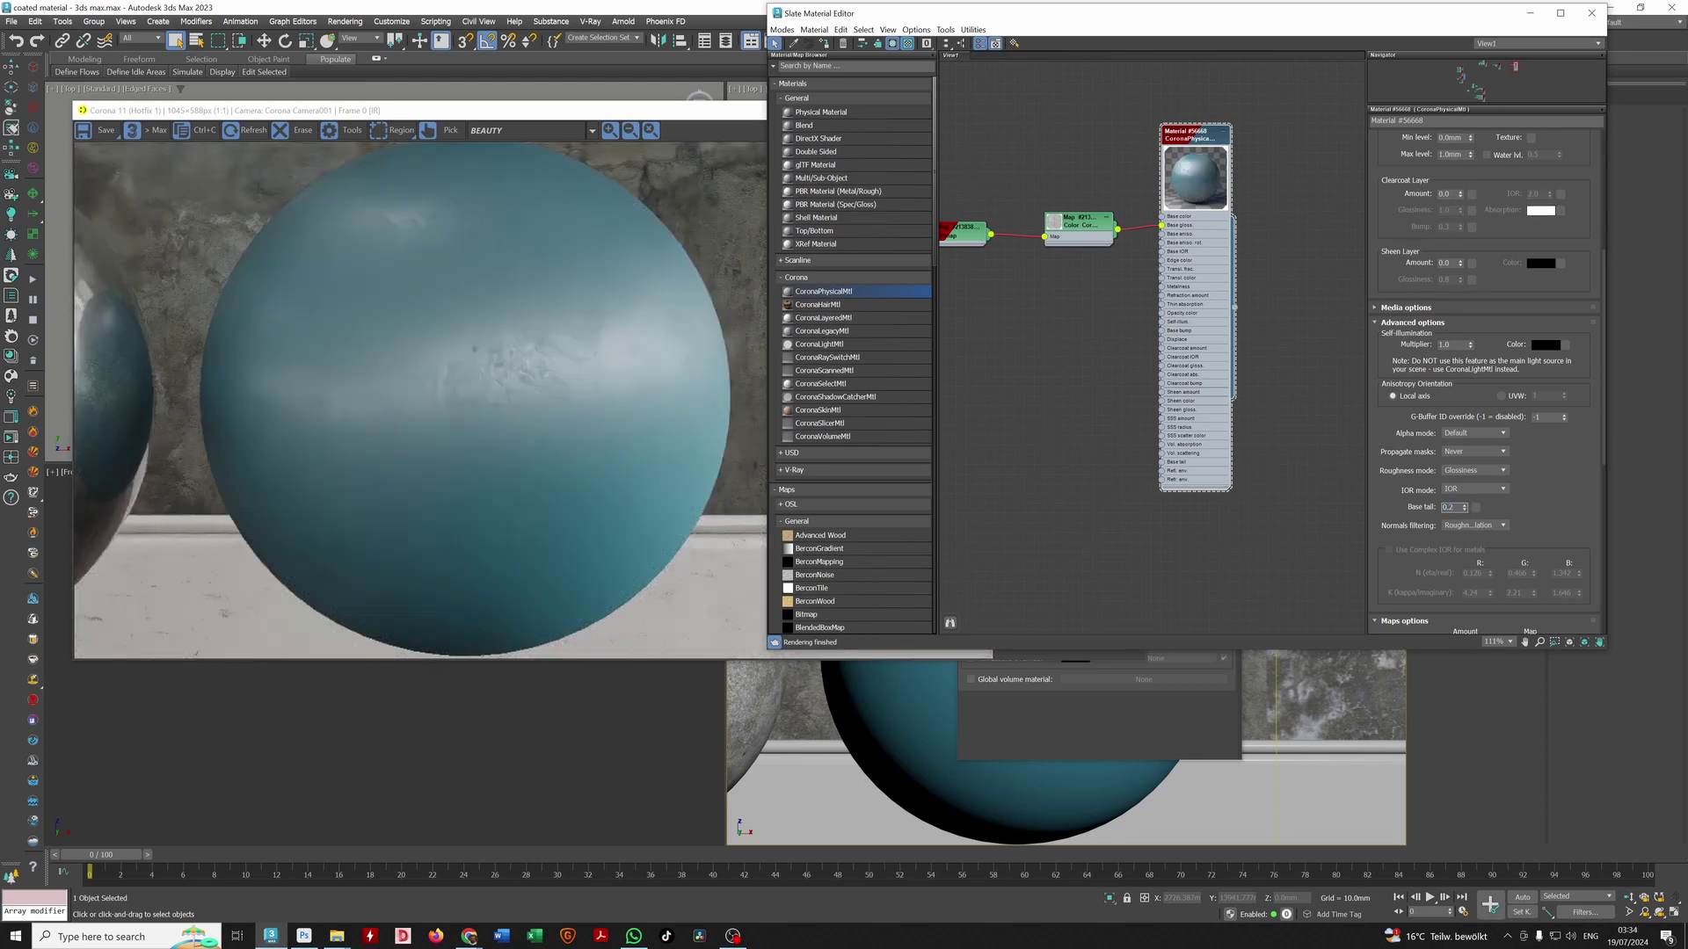
type("0.3")
key("Return")
middle_click_drag(1285, 292, 1252, 371)
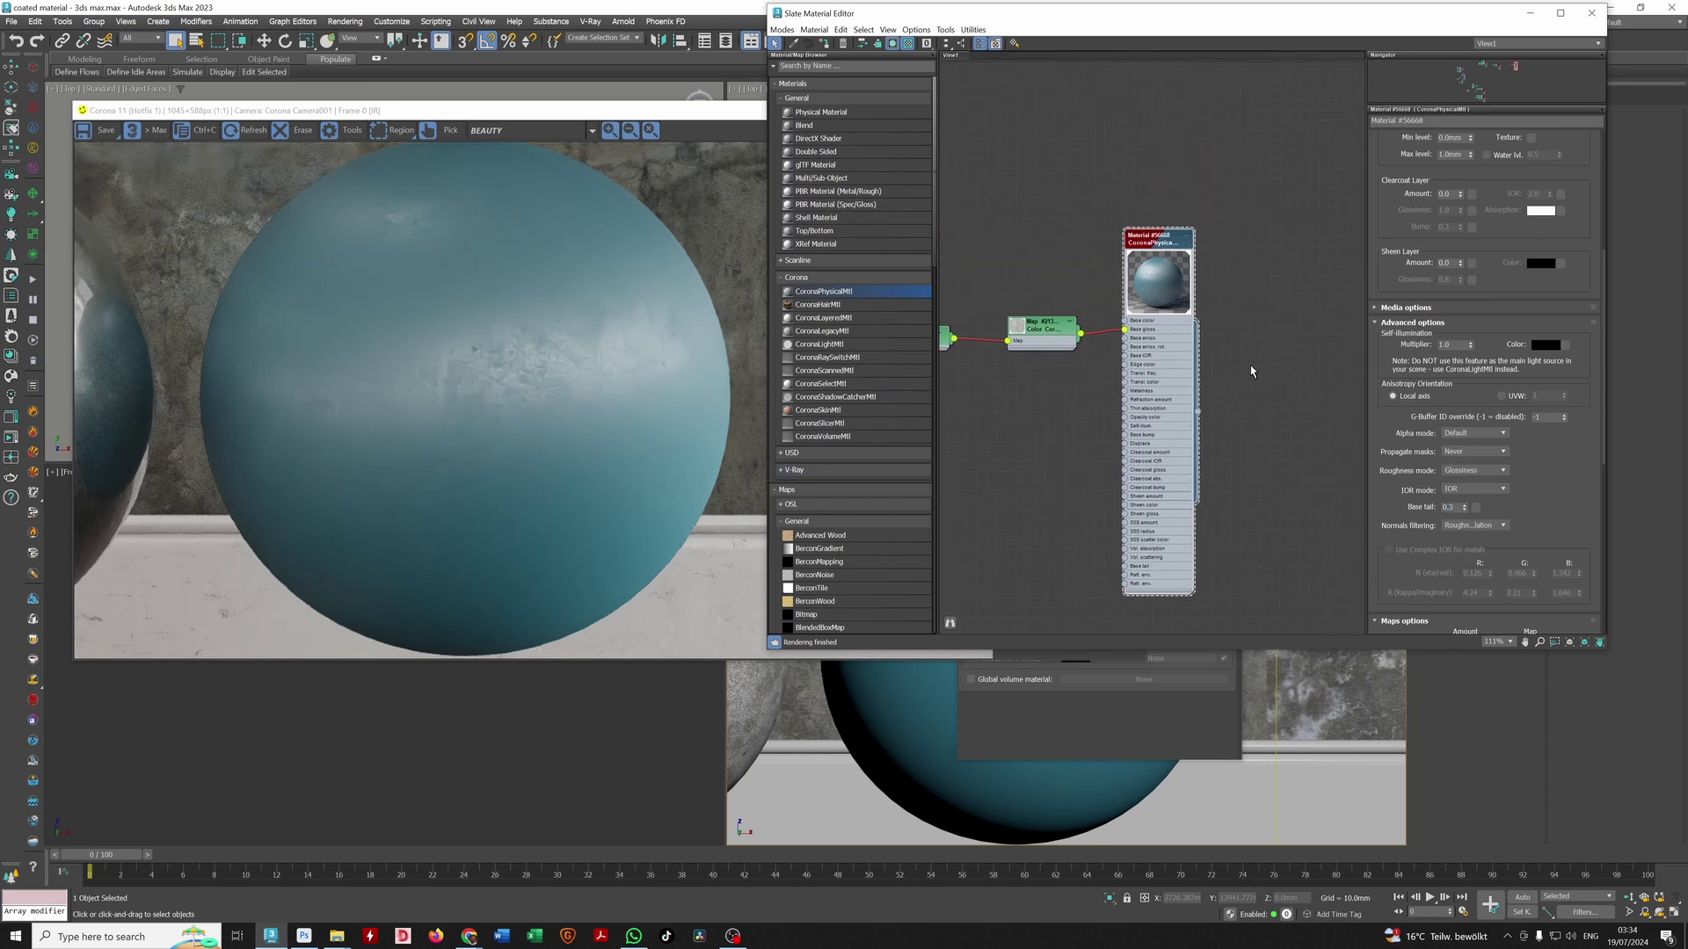
Step: Set the teal material's base gloss map amount to 100
scroll(1441, 225, "up", 5)
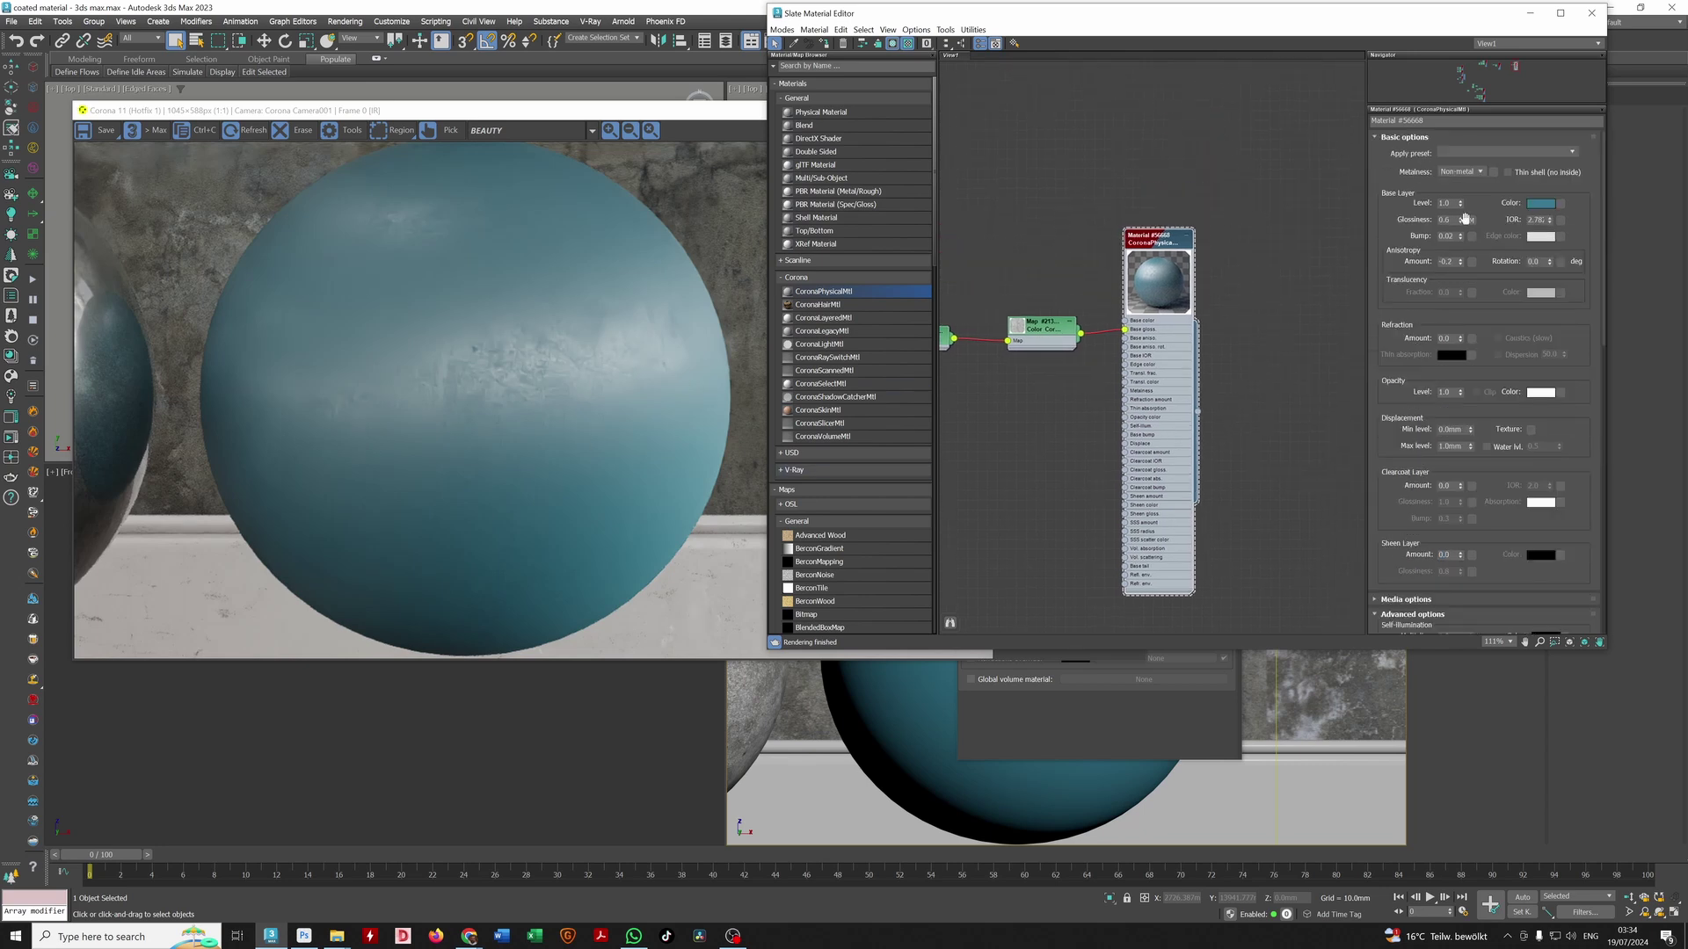
scroll(1427, 520, "down", 5)
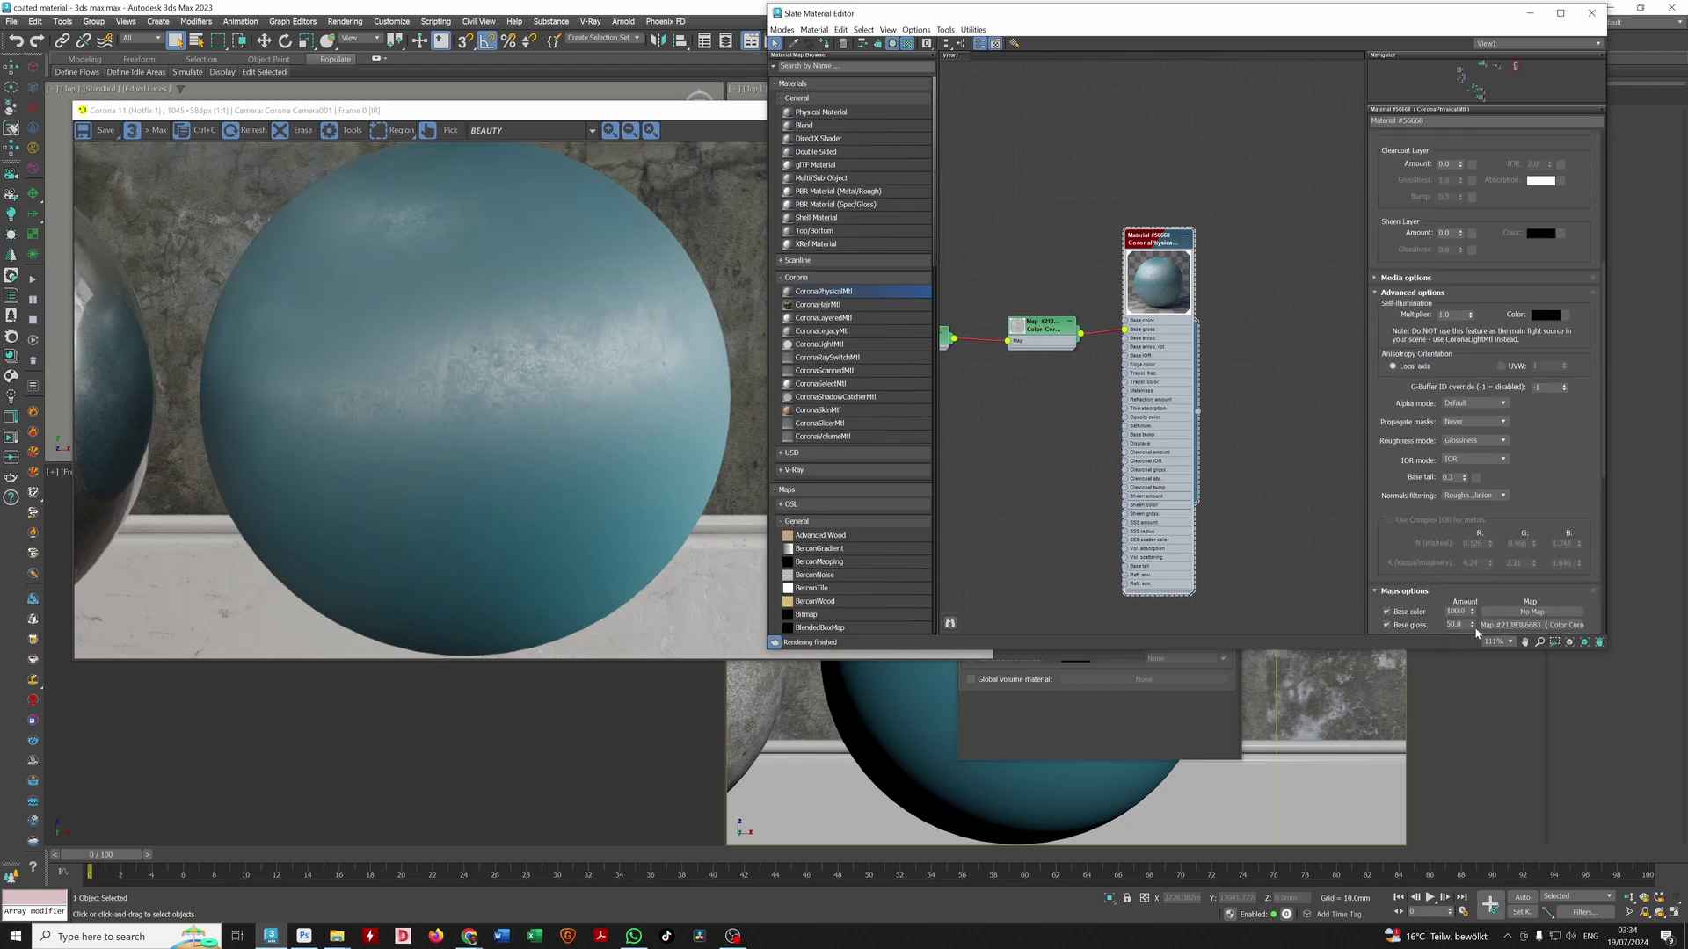
left_click_drag(1465, 625, 1378, 626)
type("100")
key("Return")
scroll(1384, 607, "up", 3)
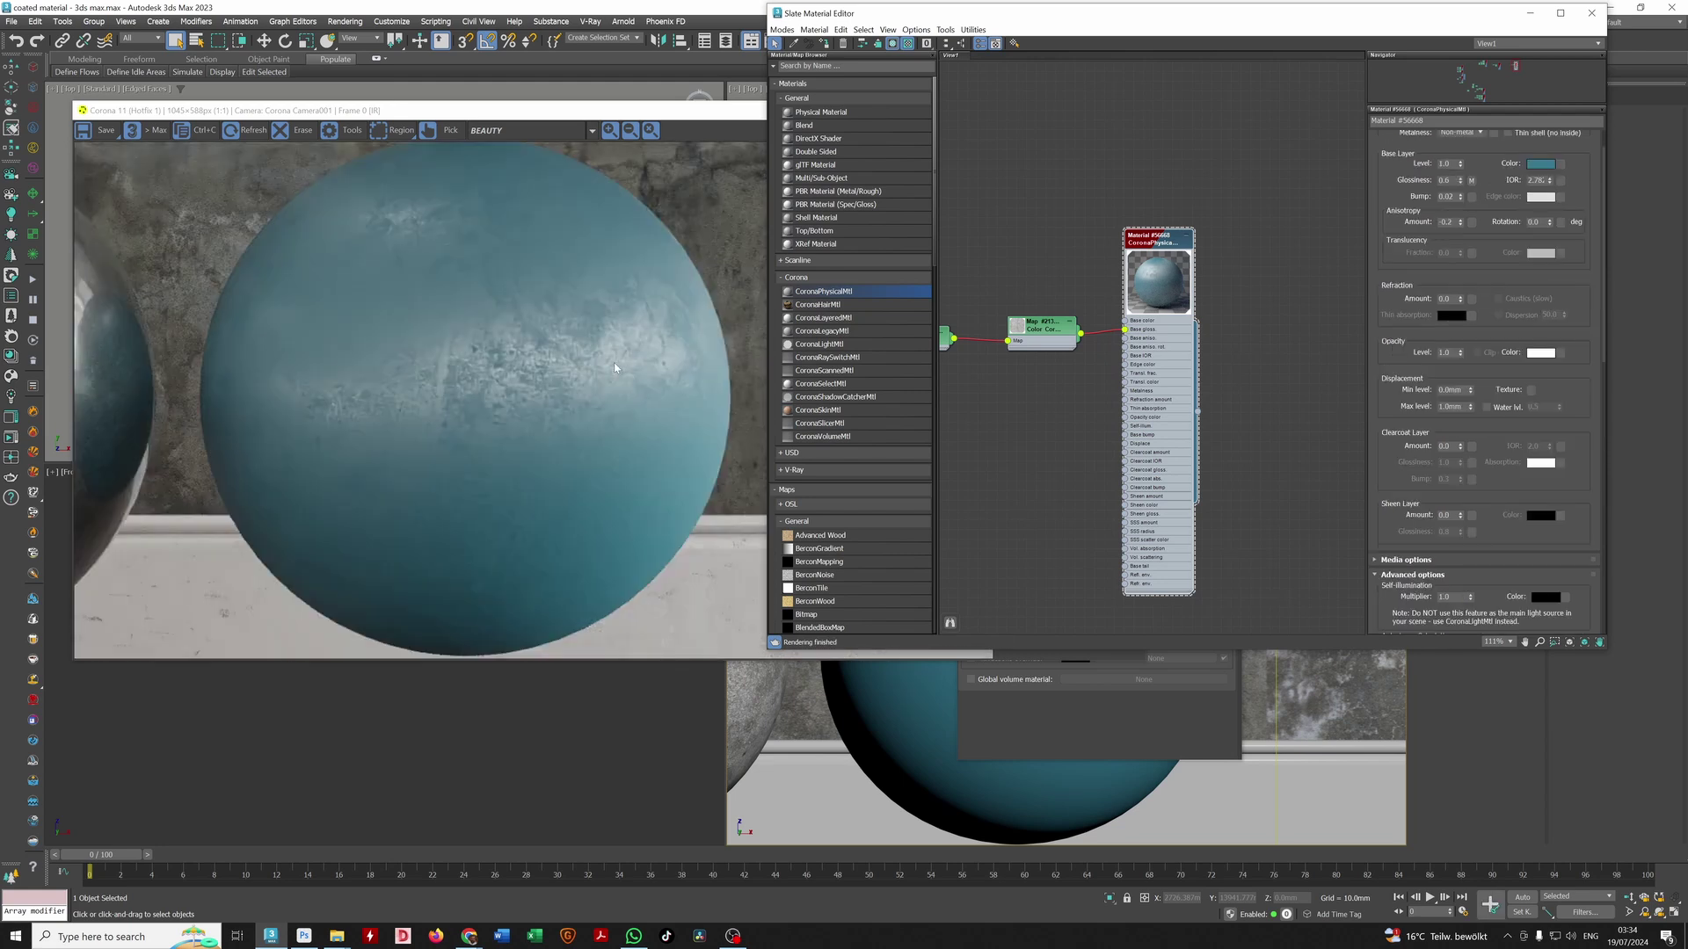
scroll(1457, 237, "up", 1)
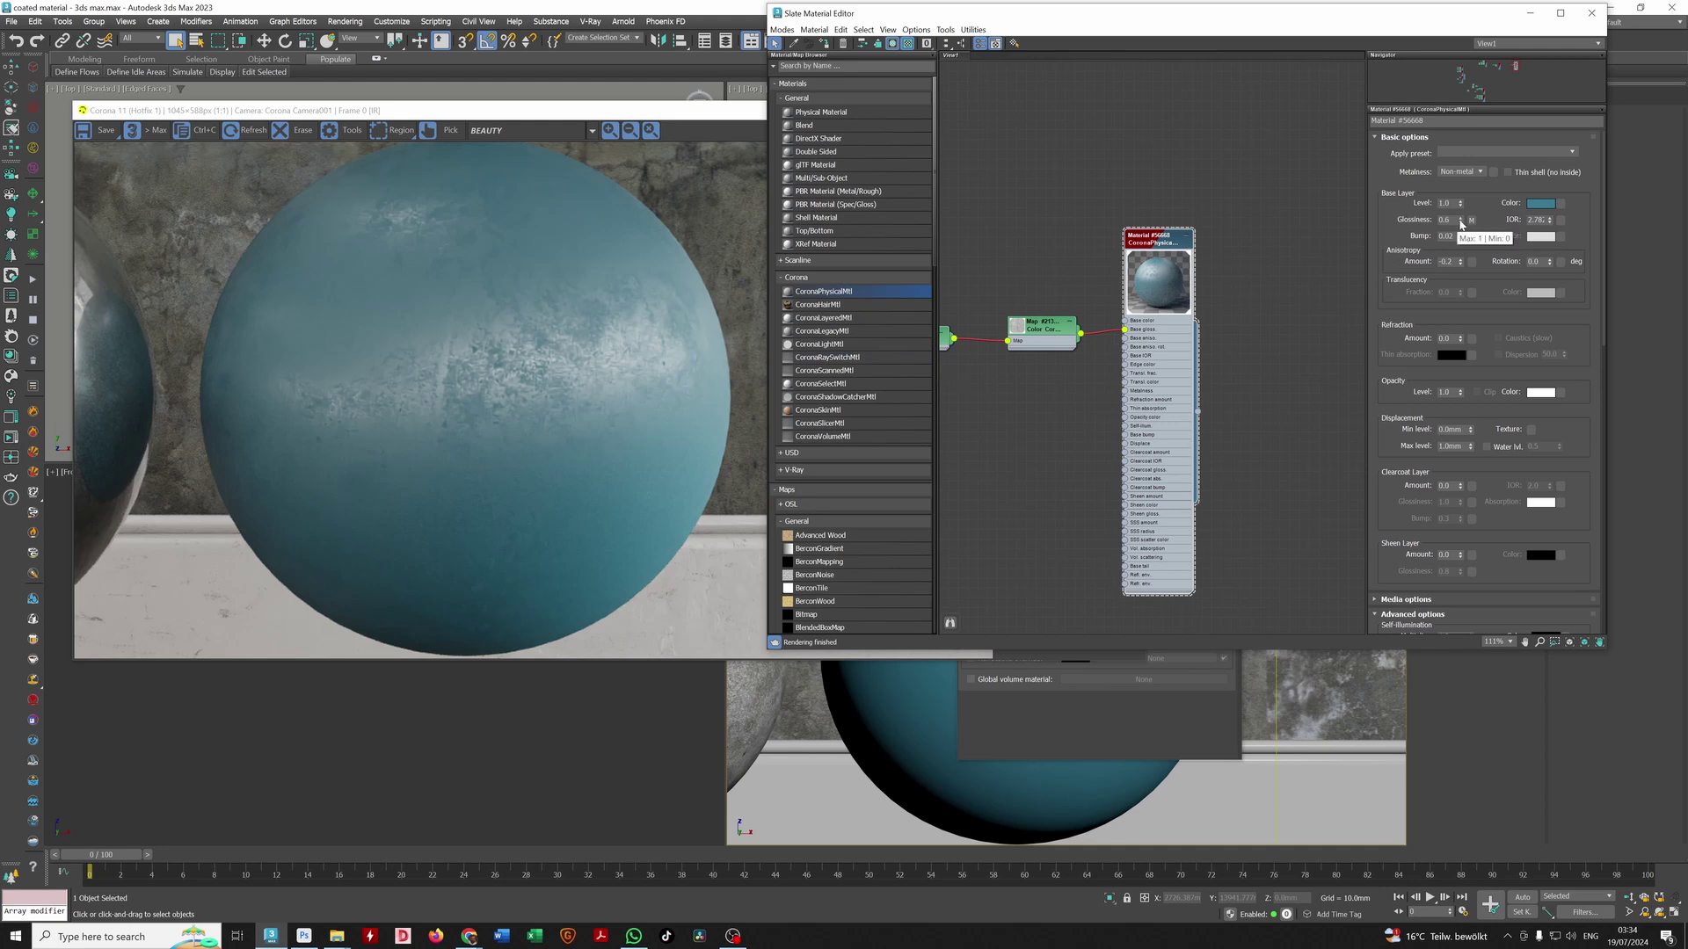
Step: Compare base tail values of 1, 0.5, 0.3 and 0 on the teal material
left_click_drag(1460, 221, 1460, 176)
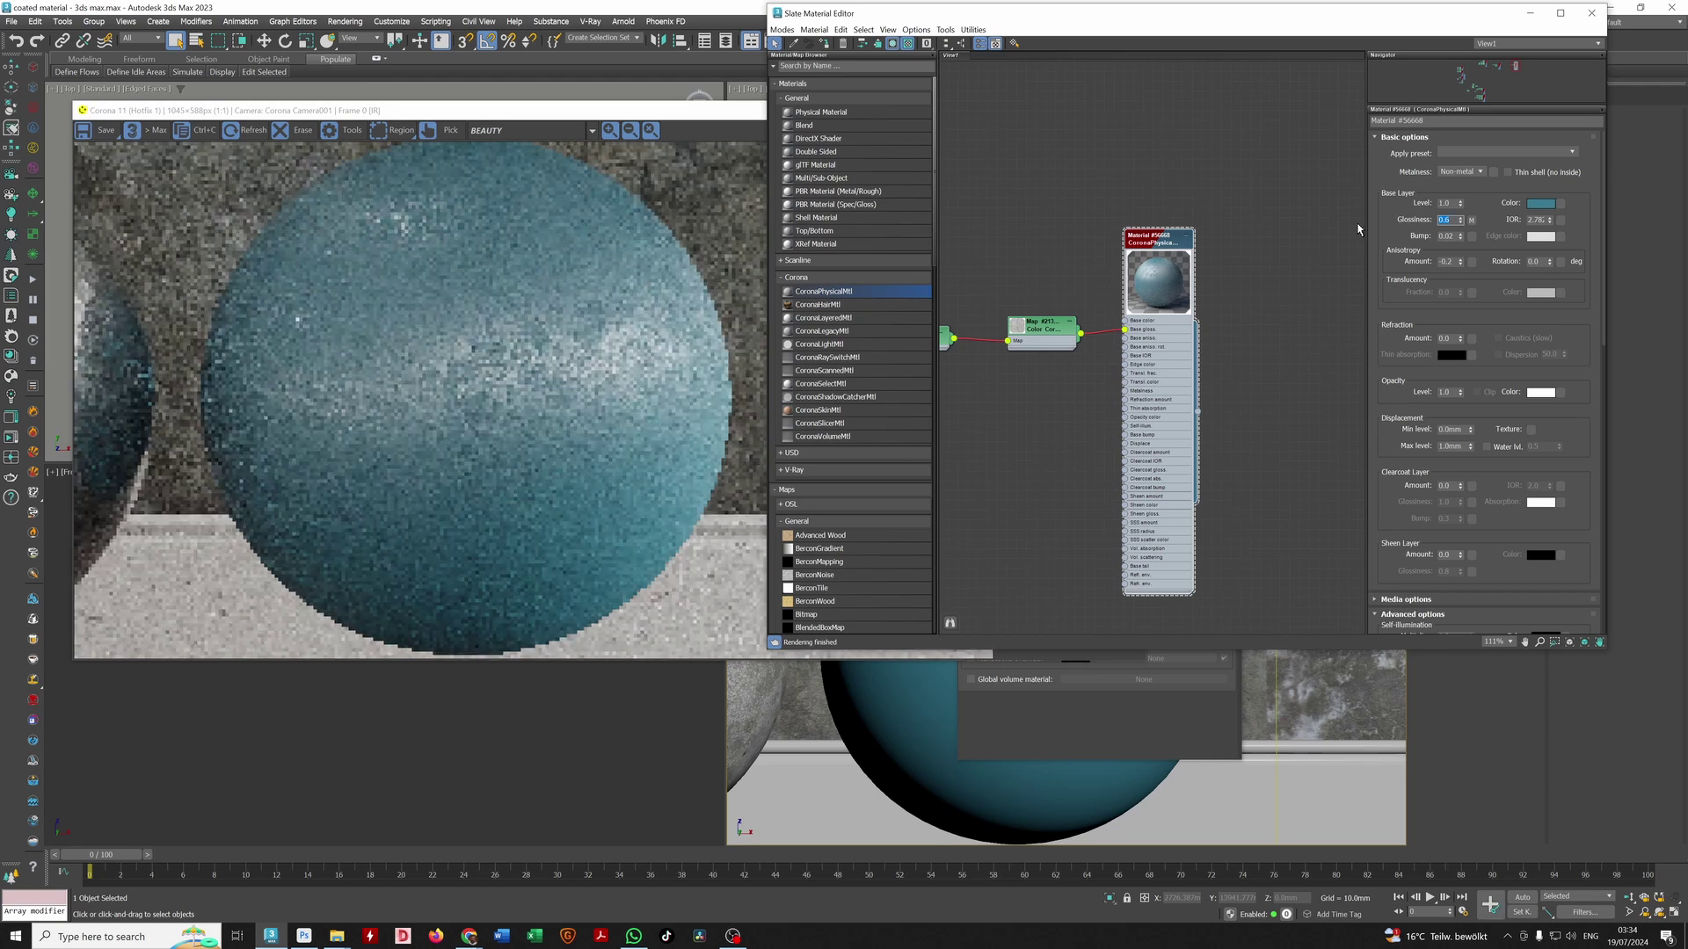
middle_click_drag(1091, 349, 1097, 341)
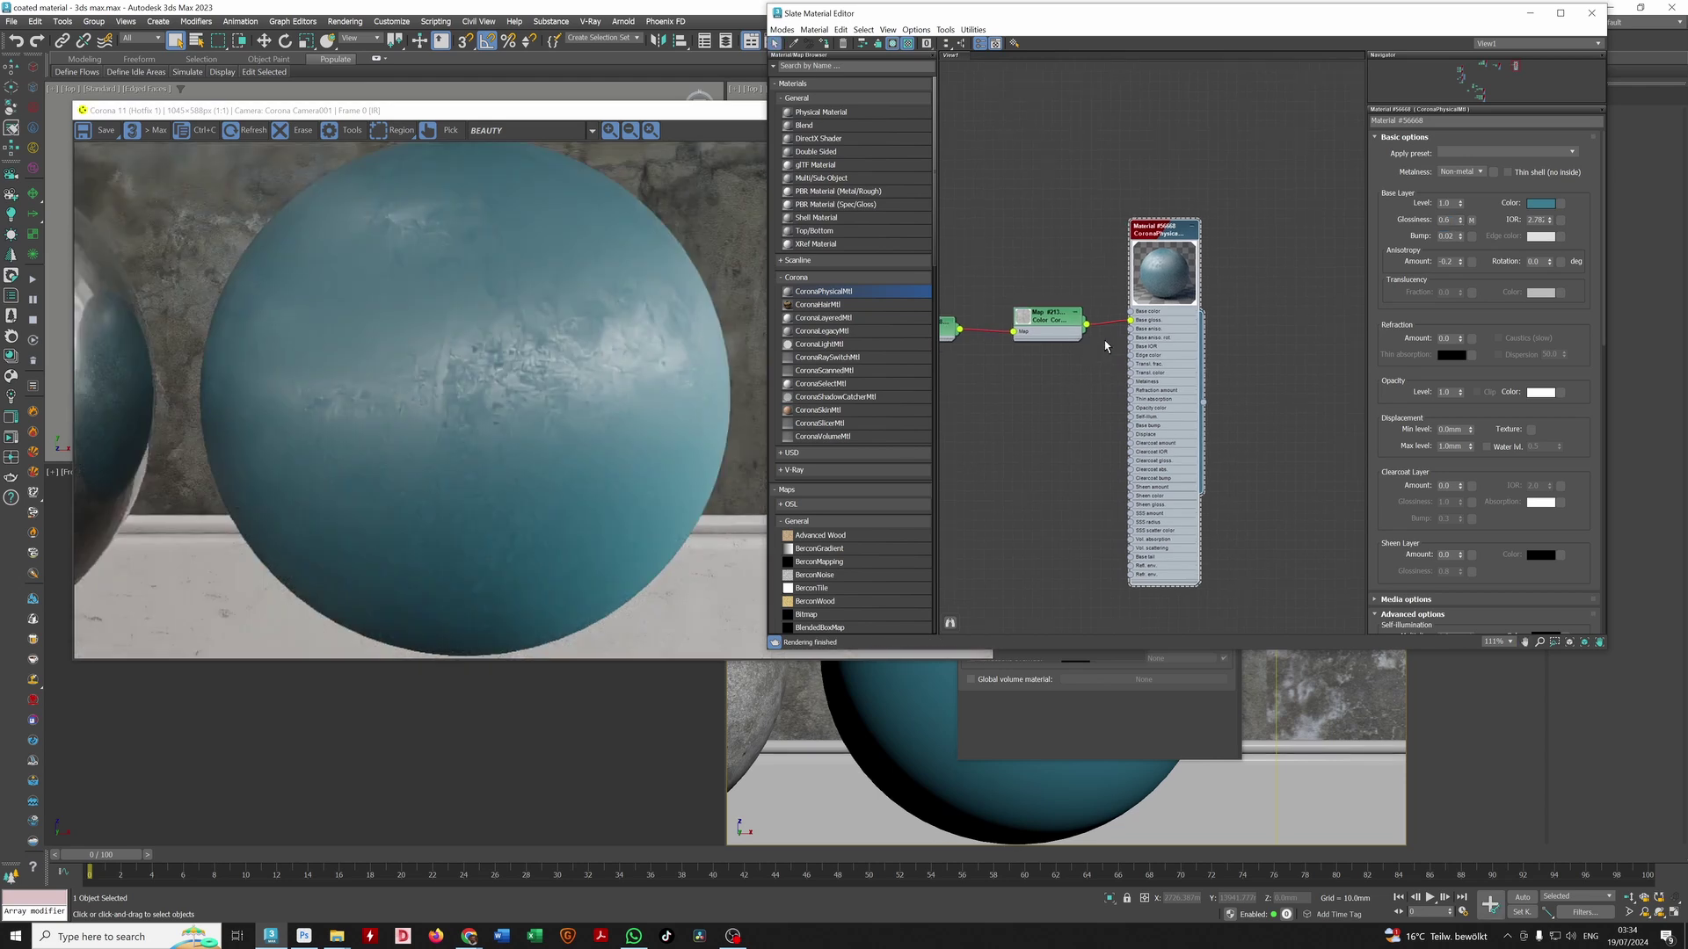
scroll(1485, 298, "down", 5)
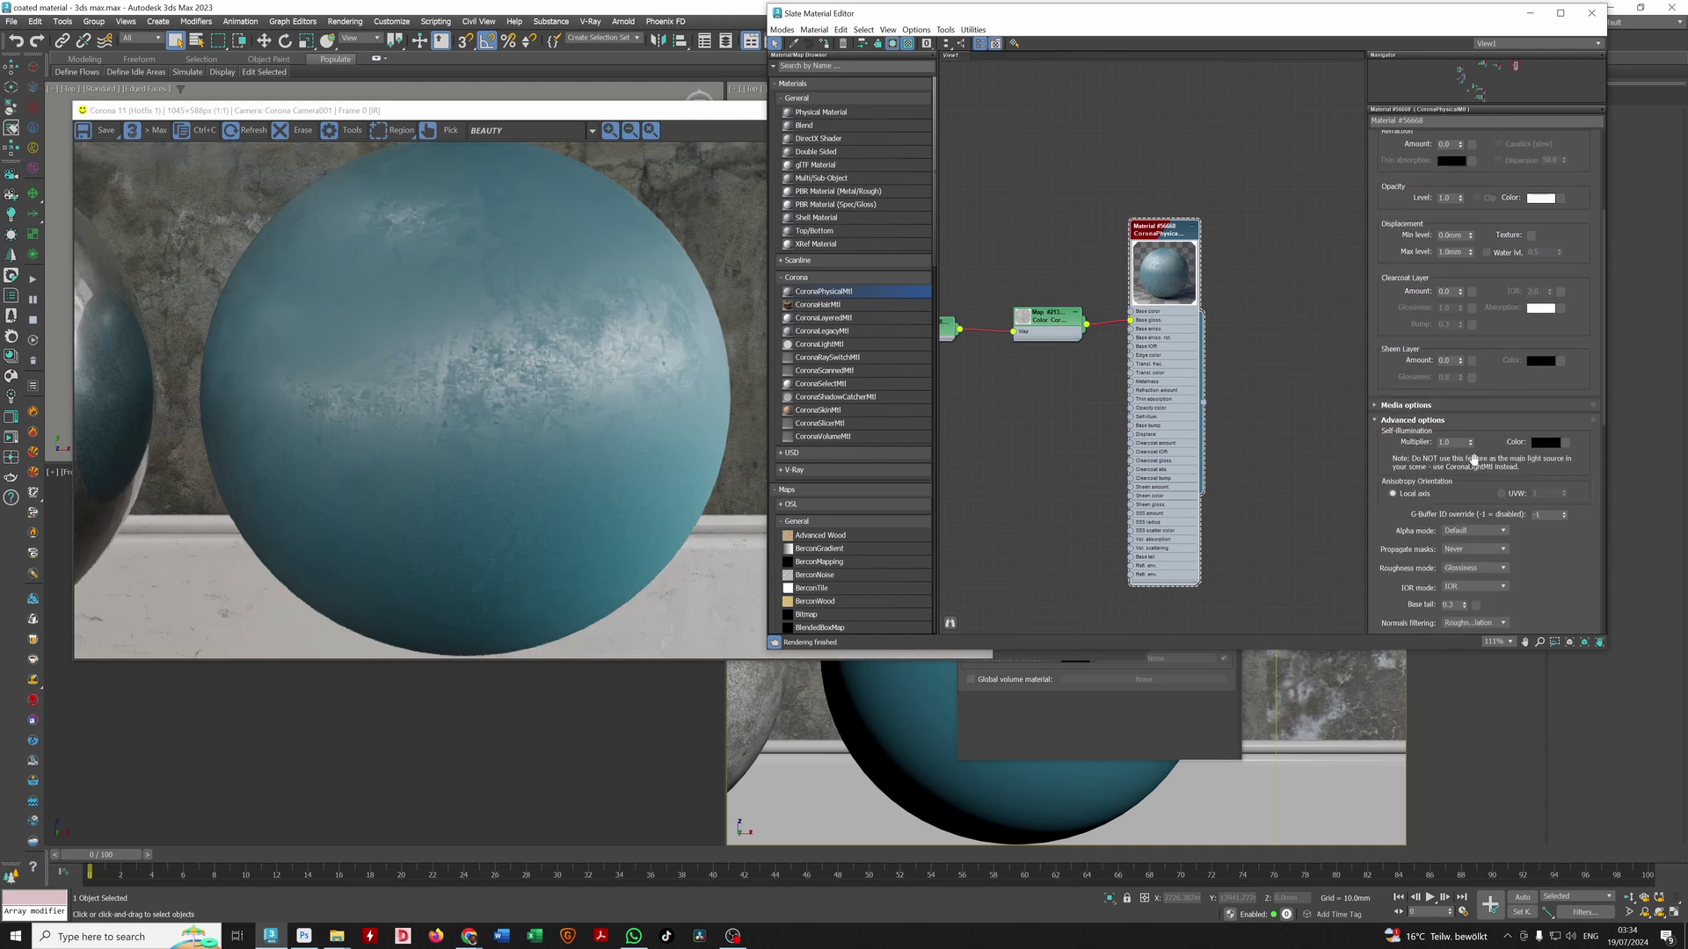
scroll(1483, 418, "down", 3)
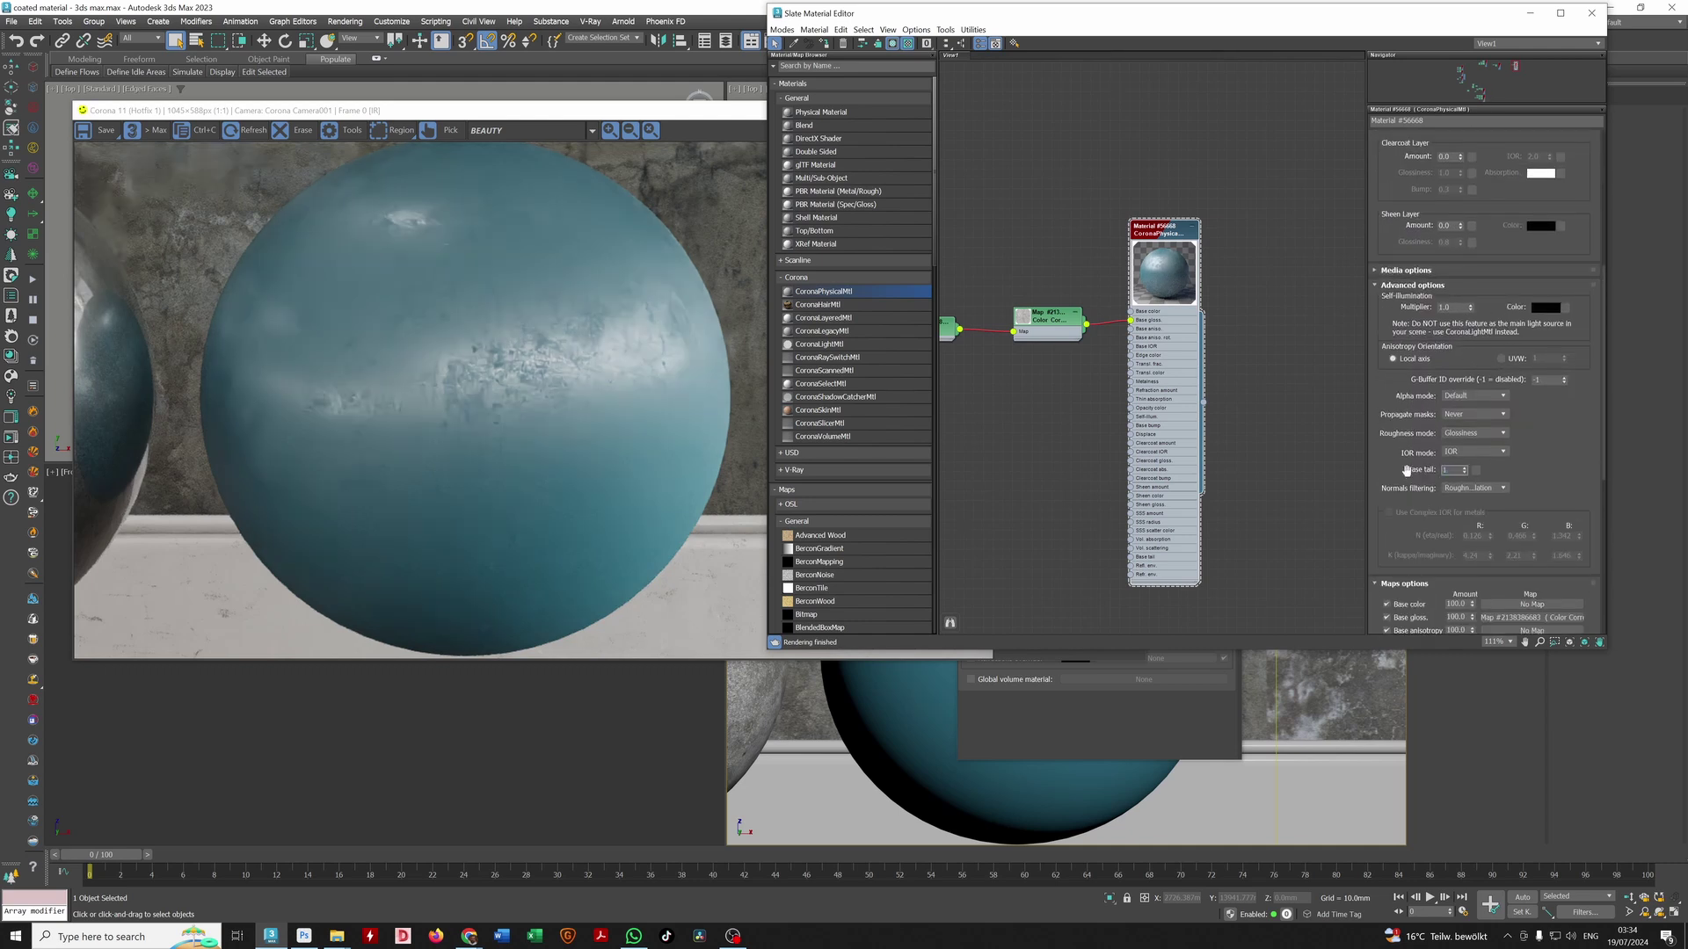
type("1")
key("Return")
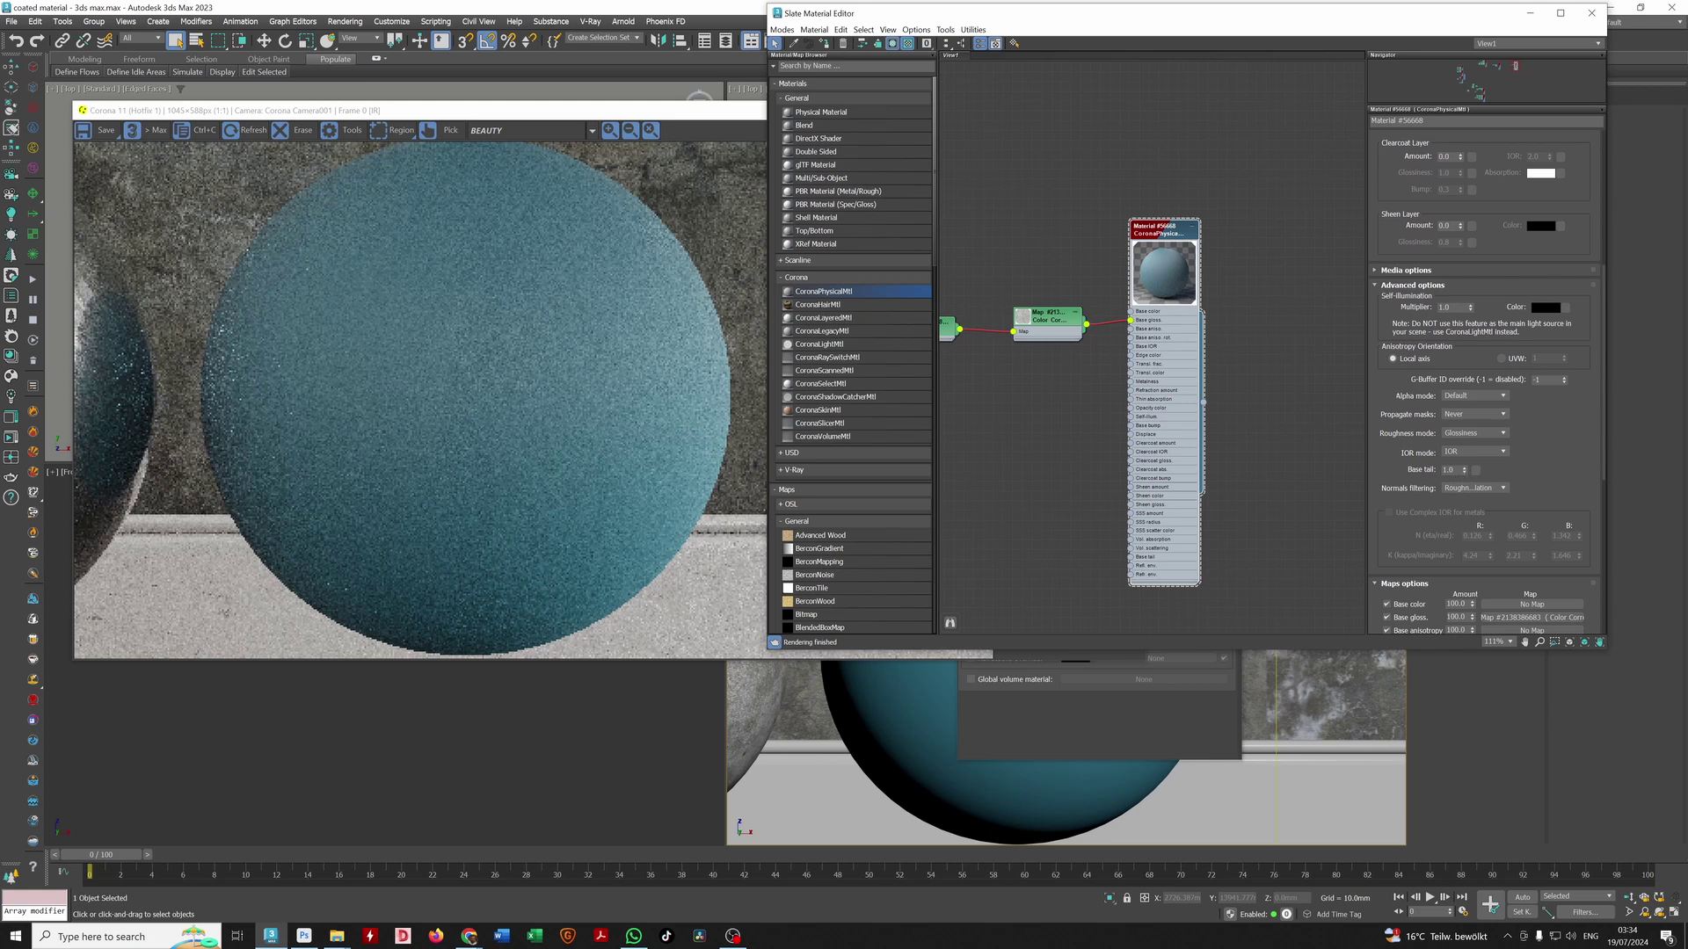
type(".5")
key("Return")
type(".")
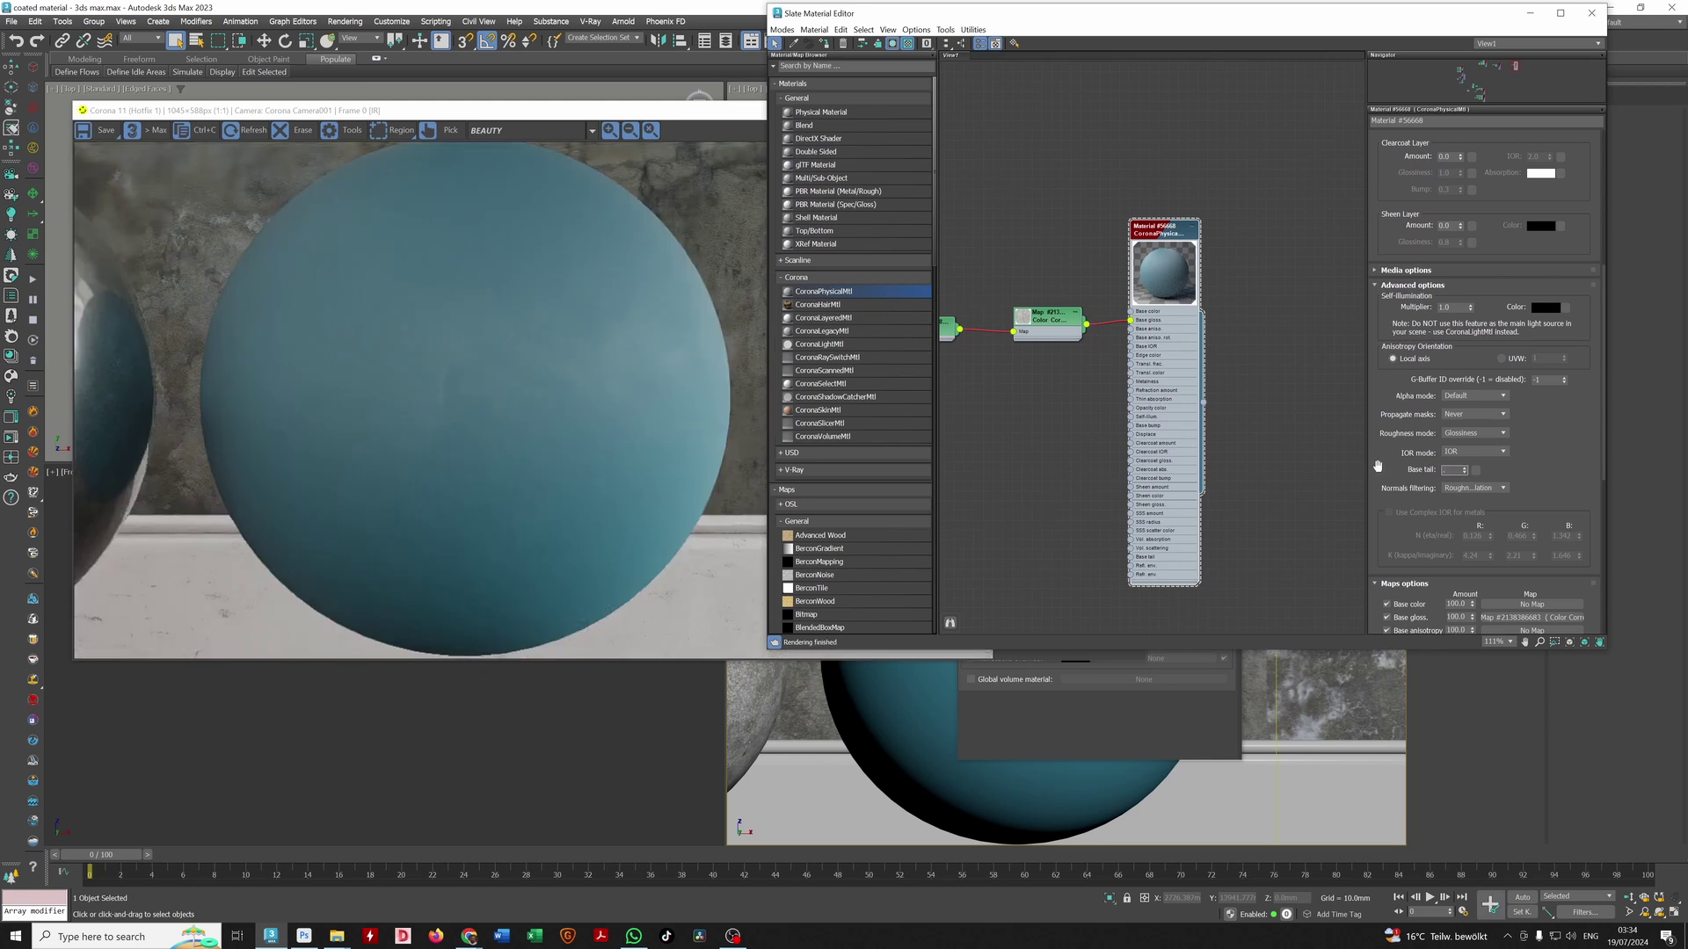
type("3")
key("Return")
type("0")
key("Return")
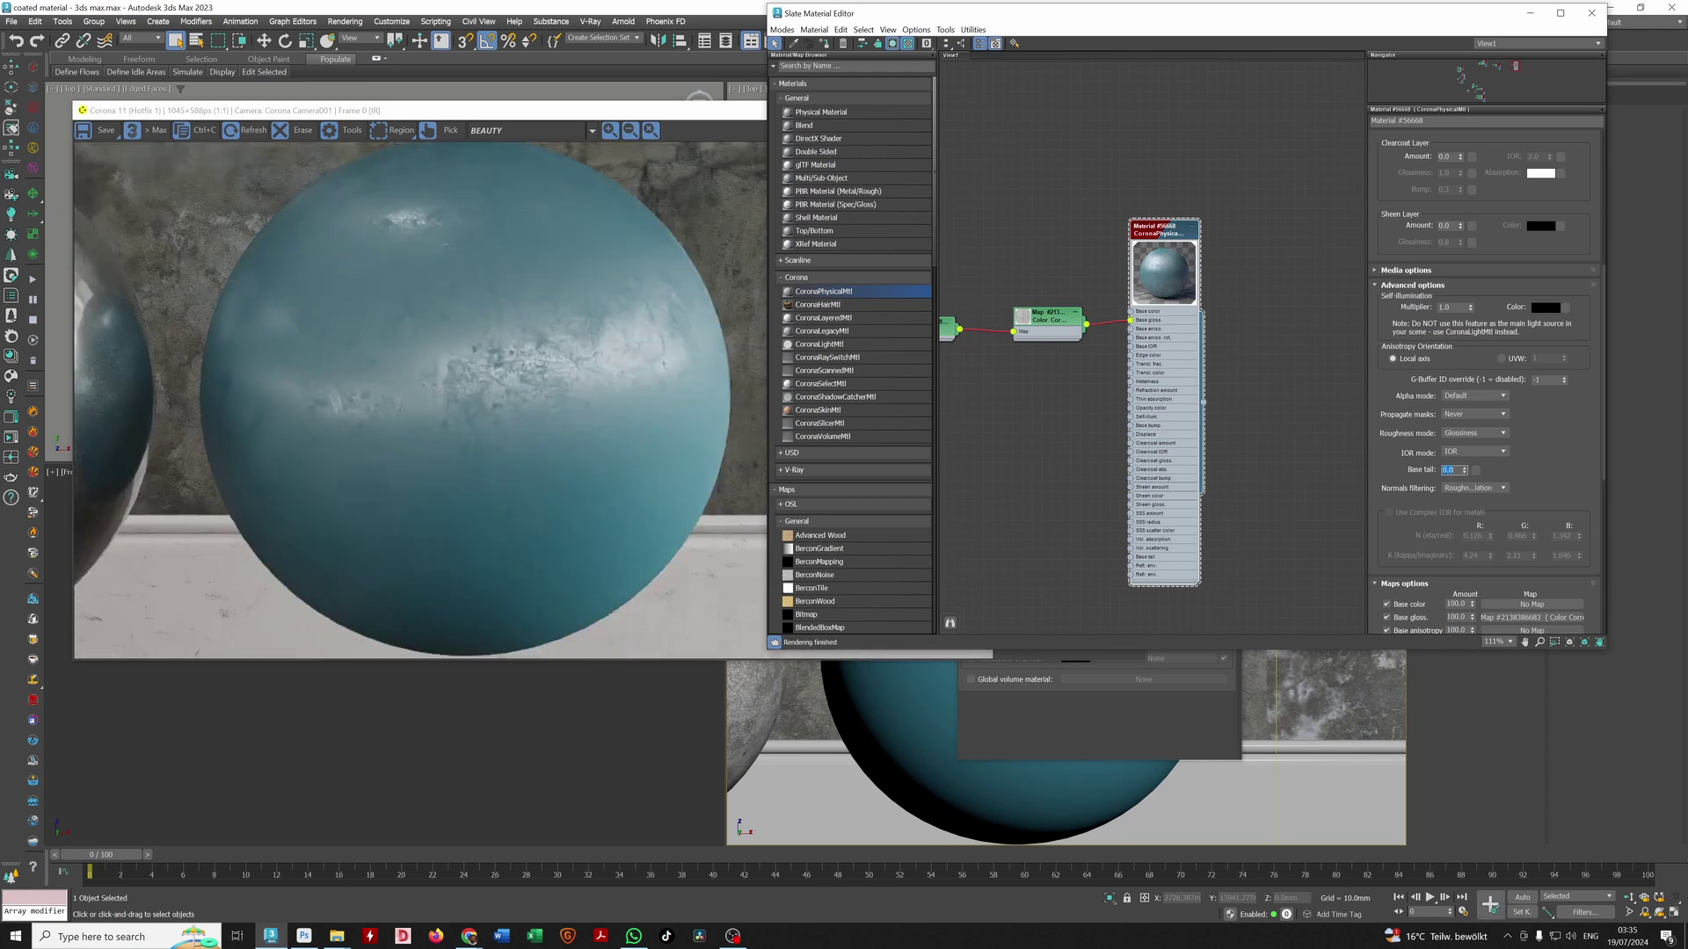
Step: Try a base tail of 0.3 on the teal material, and reset it to 0
type("0.3")
key("Return")
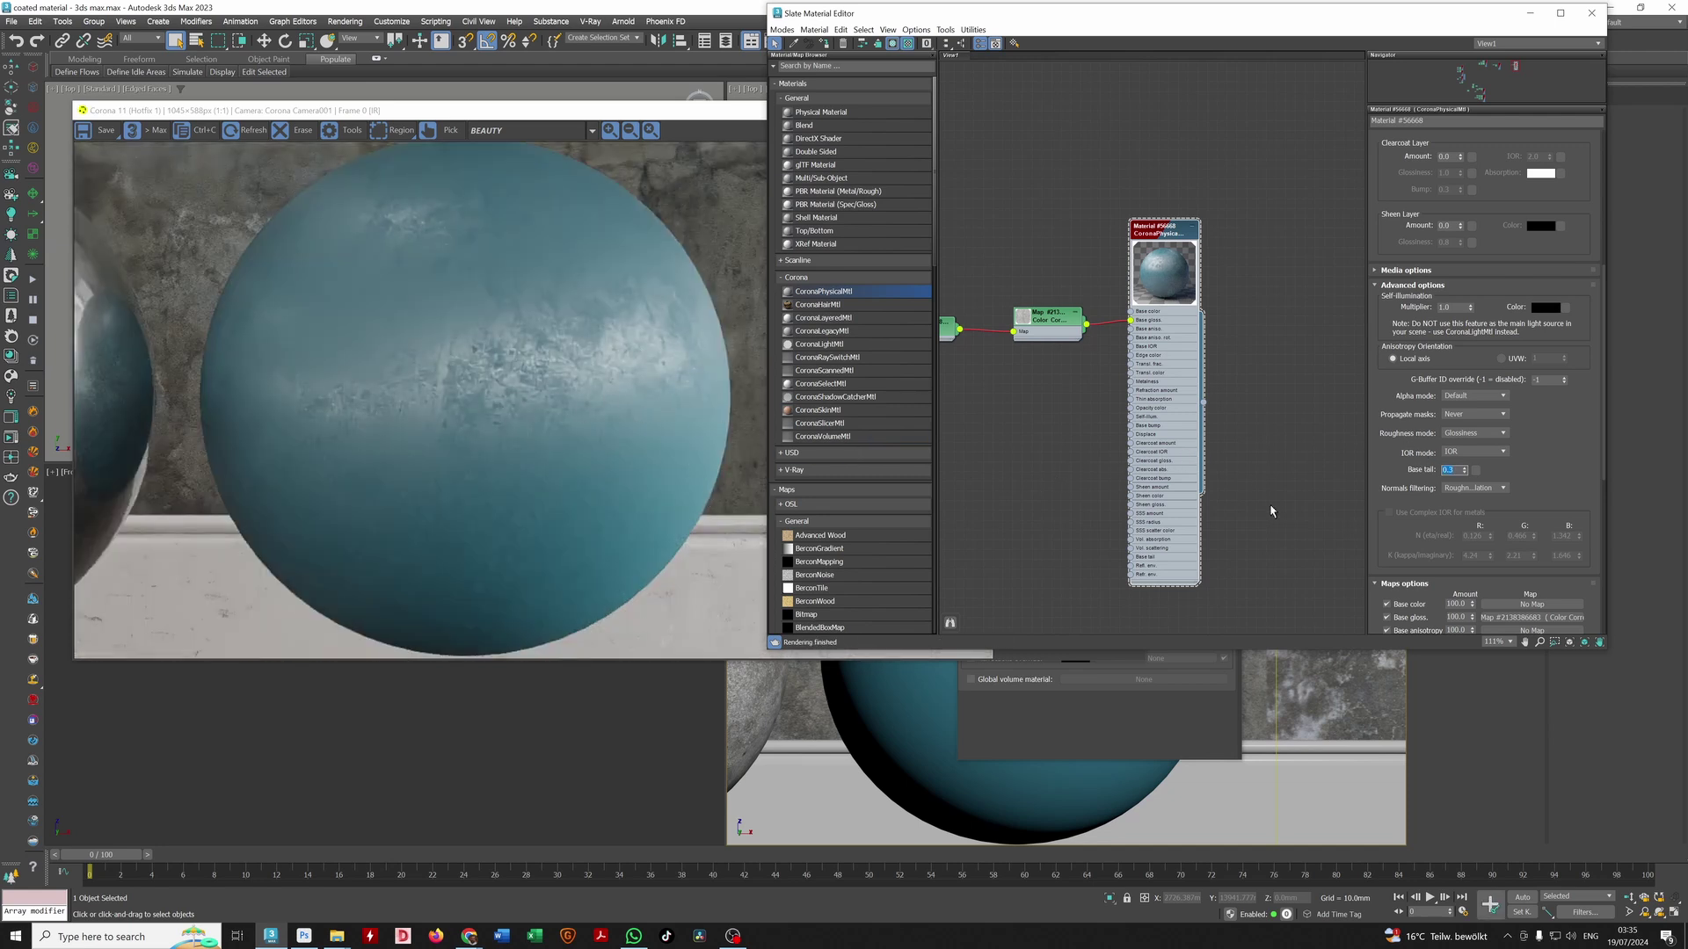
middle_click_drag(1209, 509, 1153, 364)
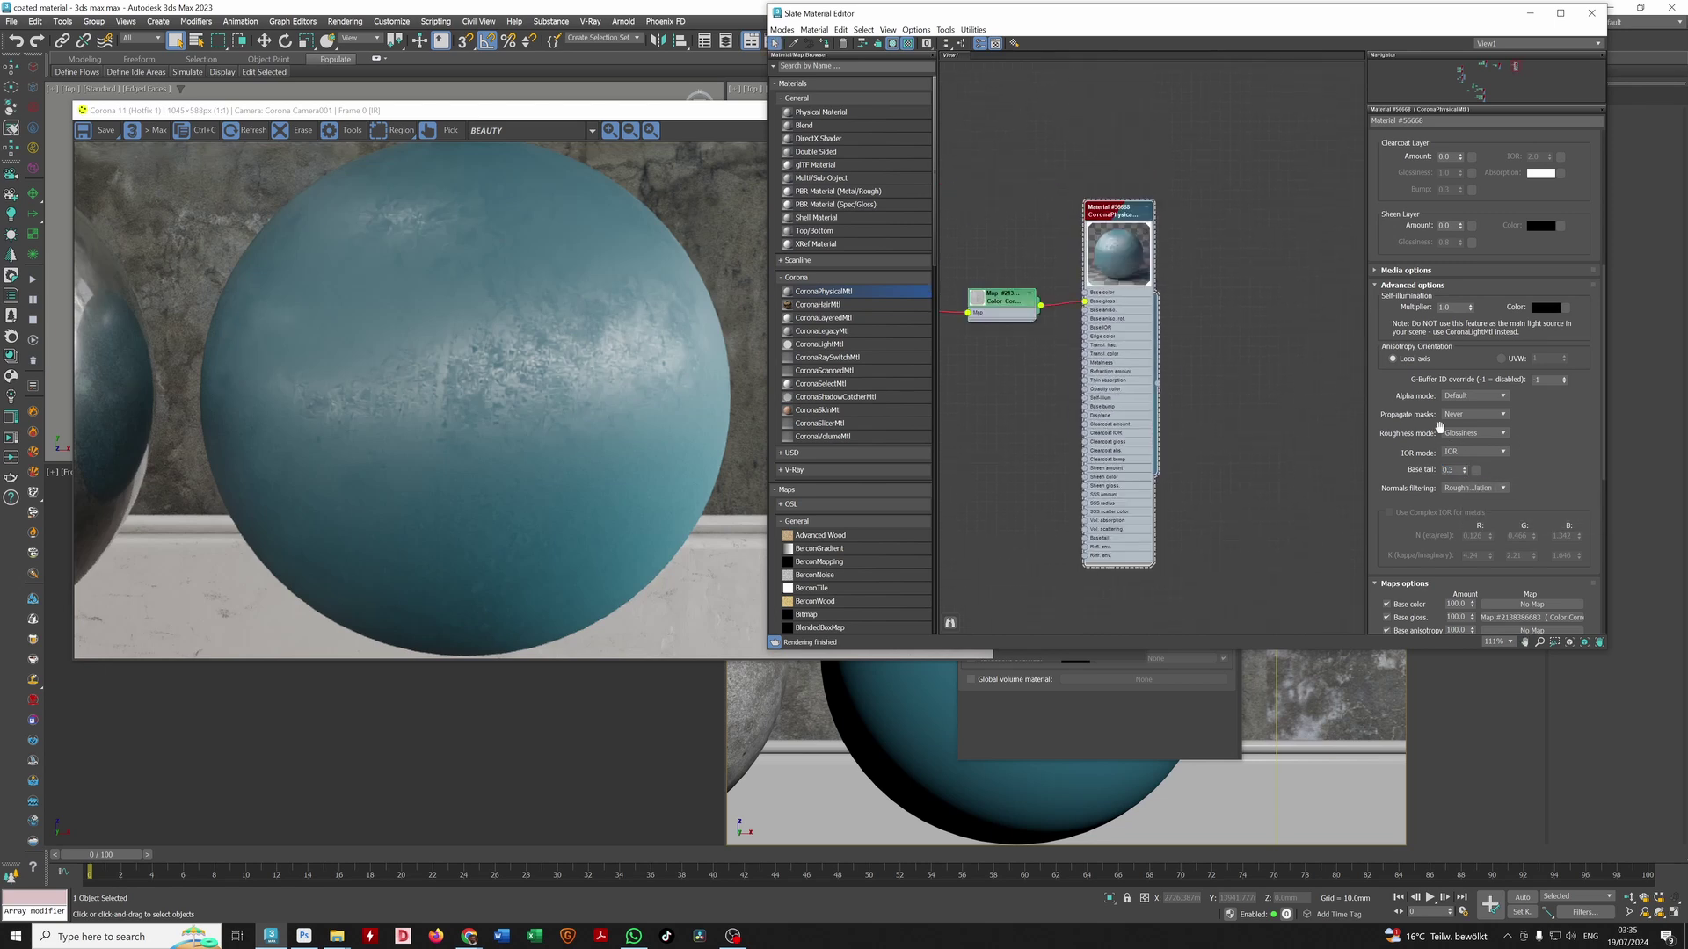
right_click(1474, 473)
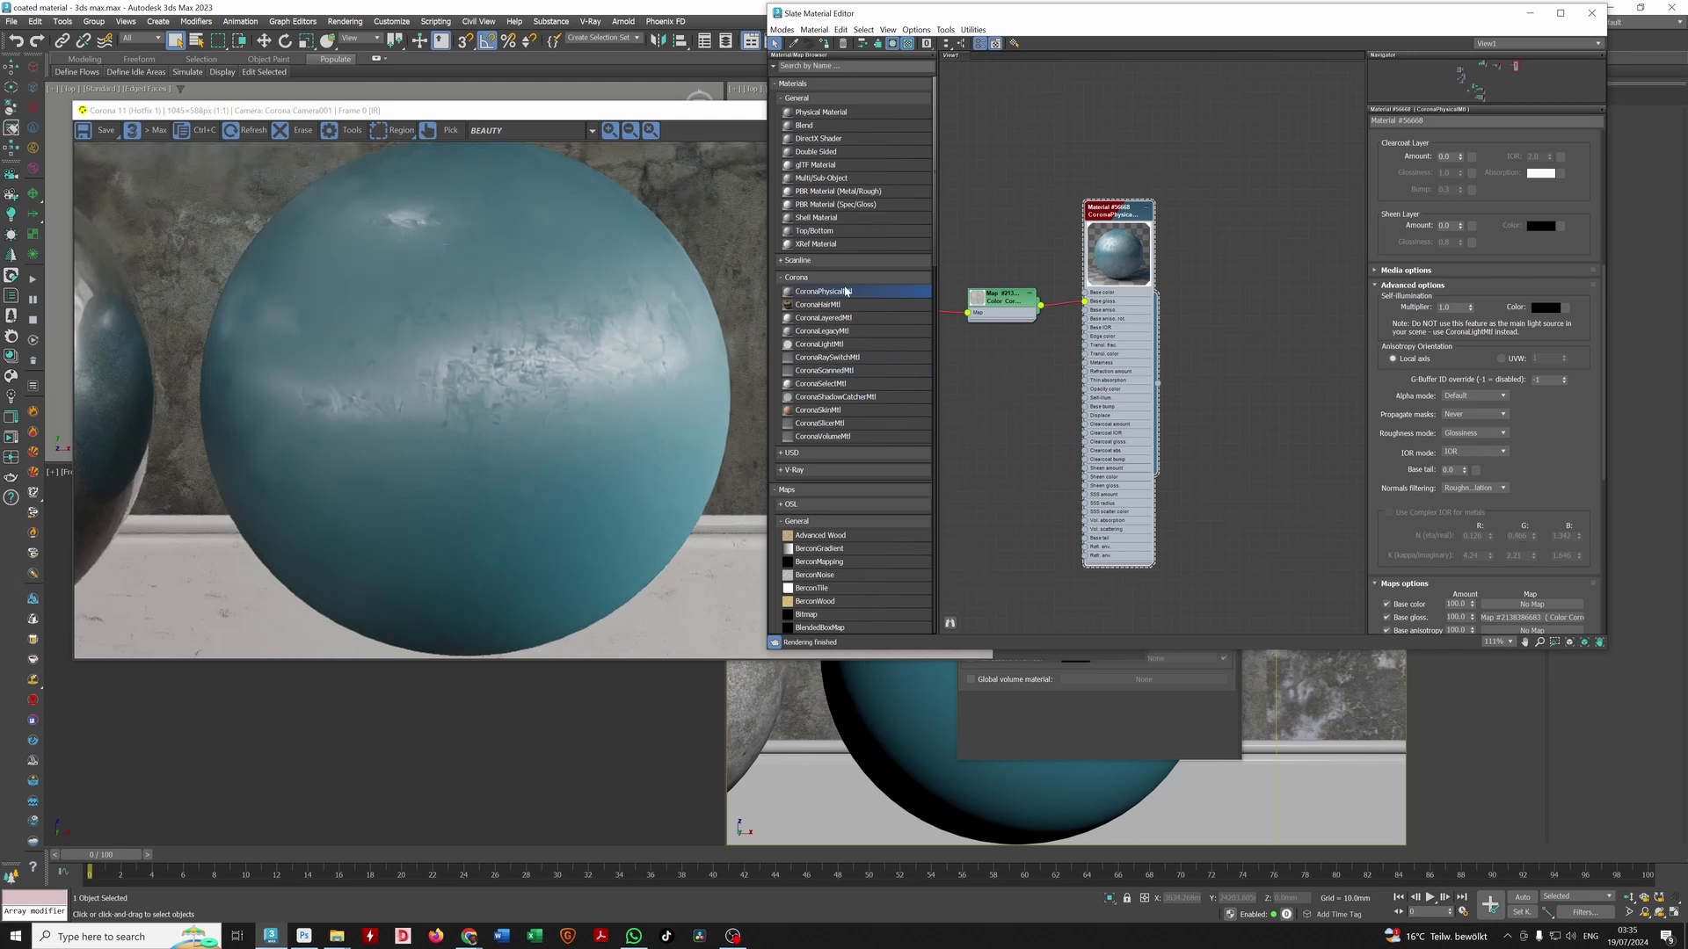
Step: Create a CoronaLayeredMtl with the teal material as its base material and assign it to the large sphere
left_click_drag(874, 317, 1273, 406)
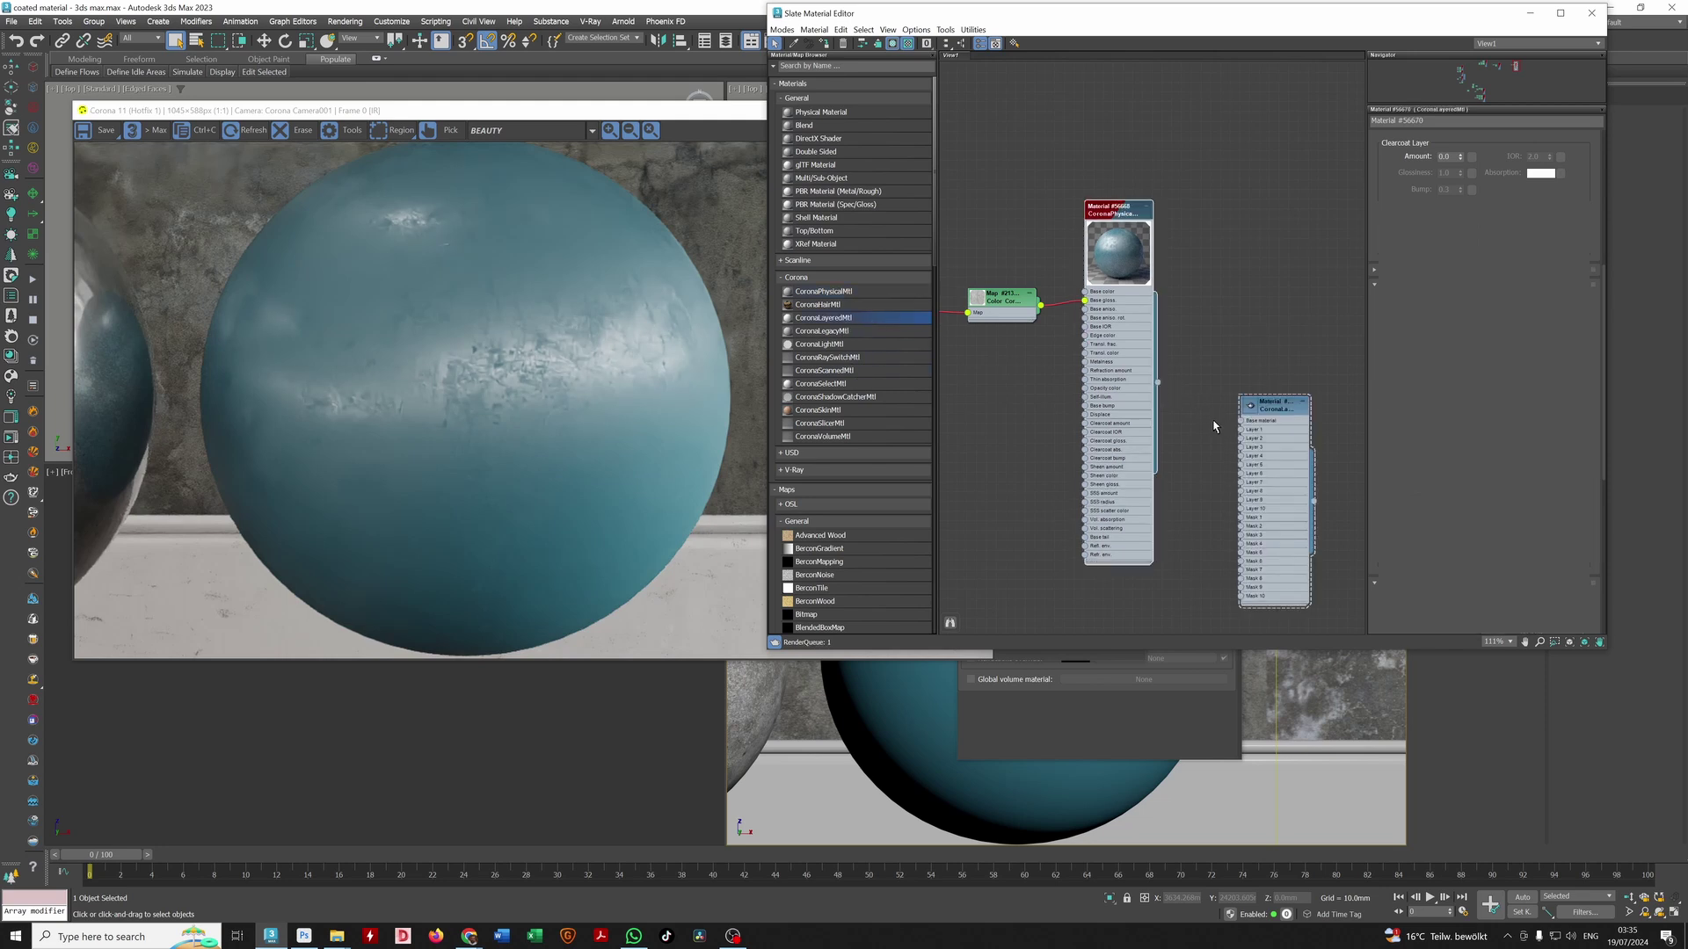
left_click_drag(1157, 383, 1242, 422)
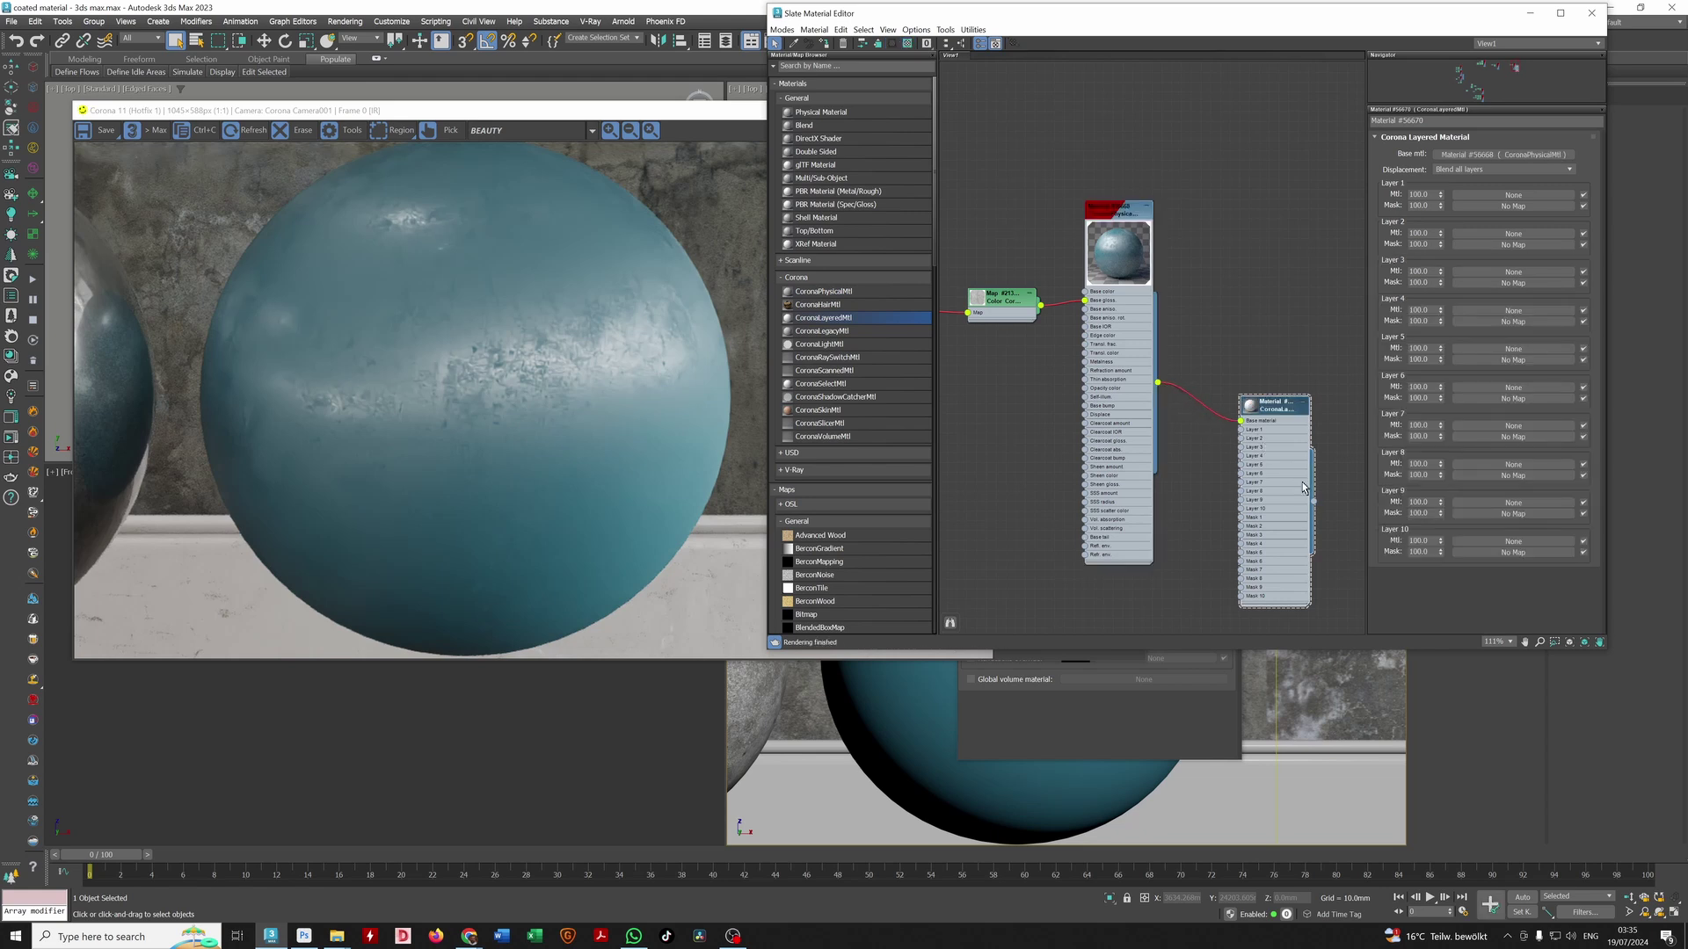
left_click_drag(1314, 501, 926, 697)
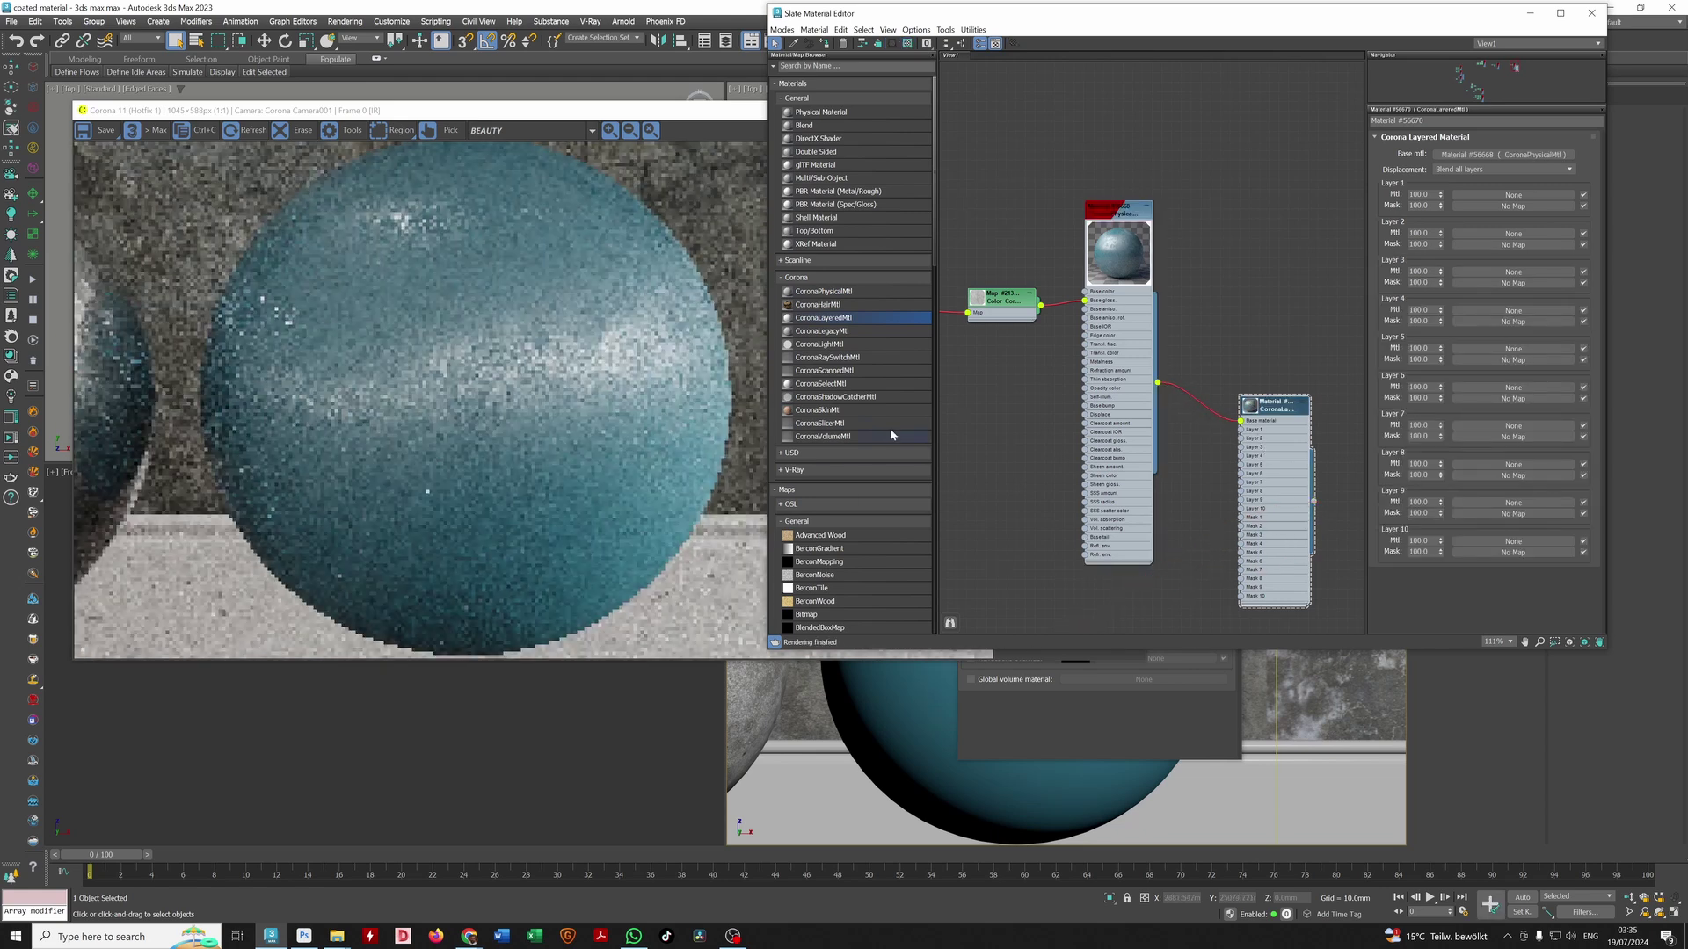
Step: Add a new CoronaPhysicalMtl as layer 1 of the layered material and apply the Chrome preset to it
left_click_drag(874, 291, 990, 464)
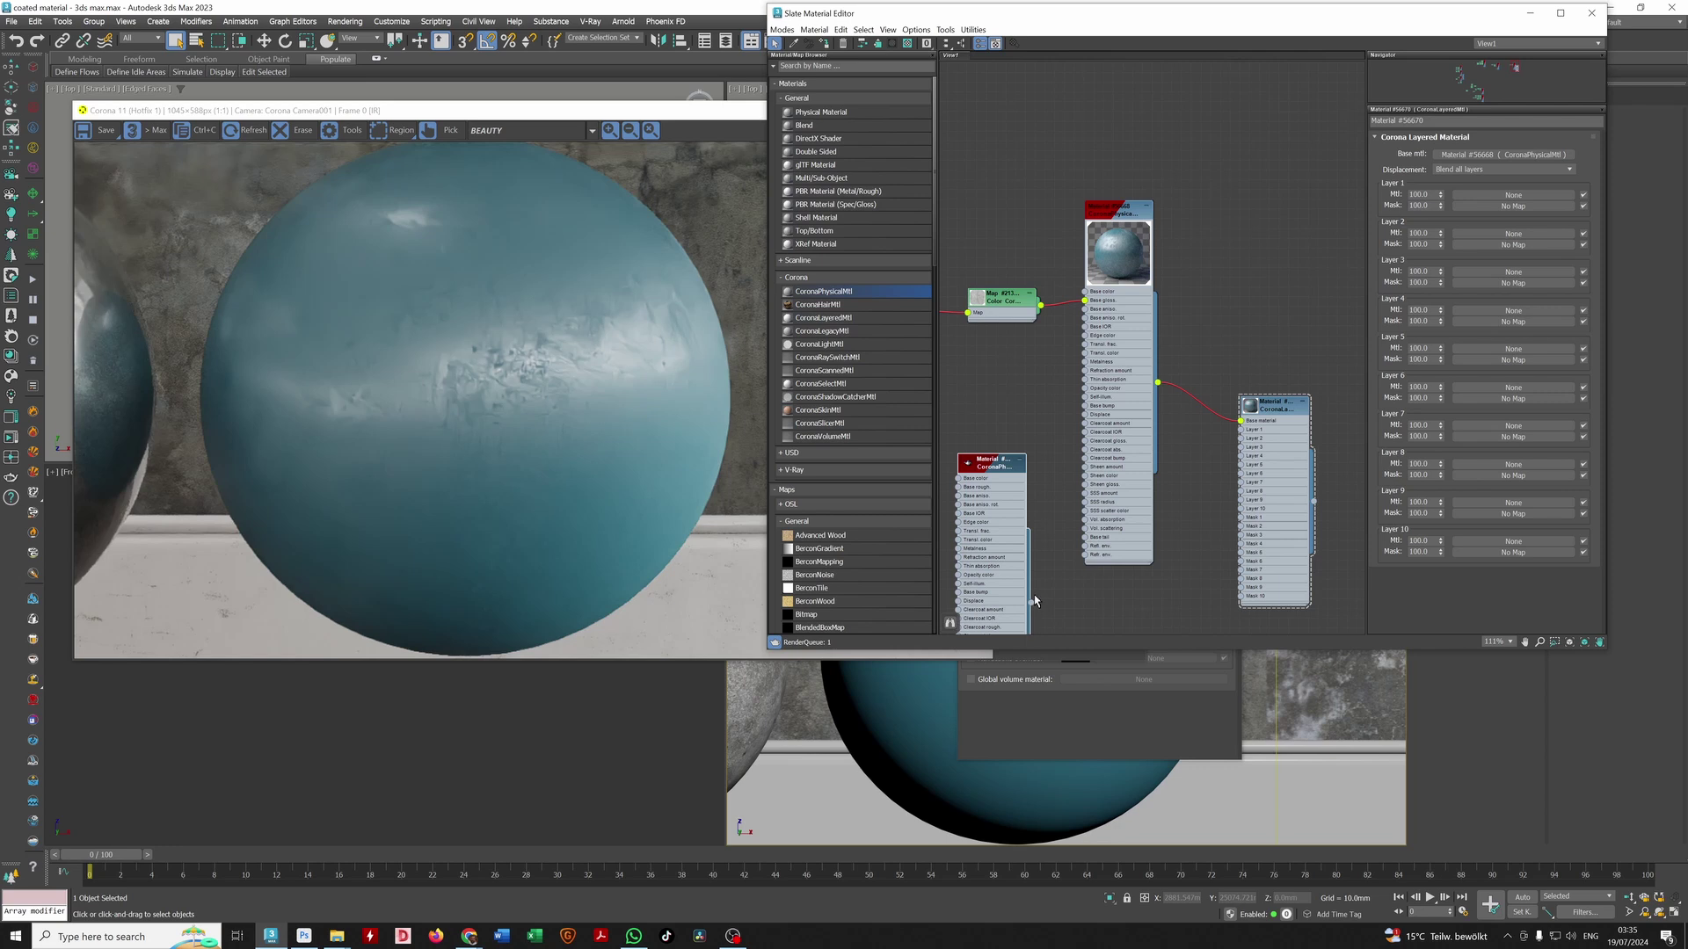
double_click(1119, 545)
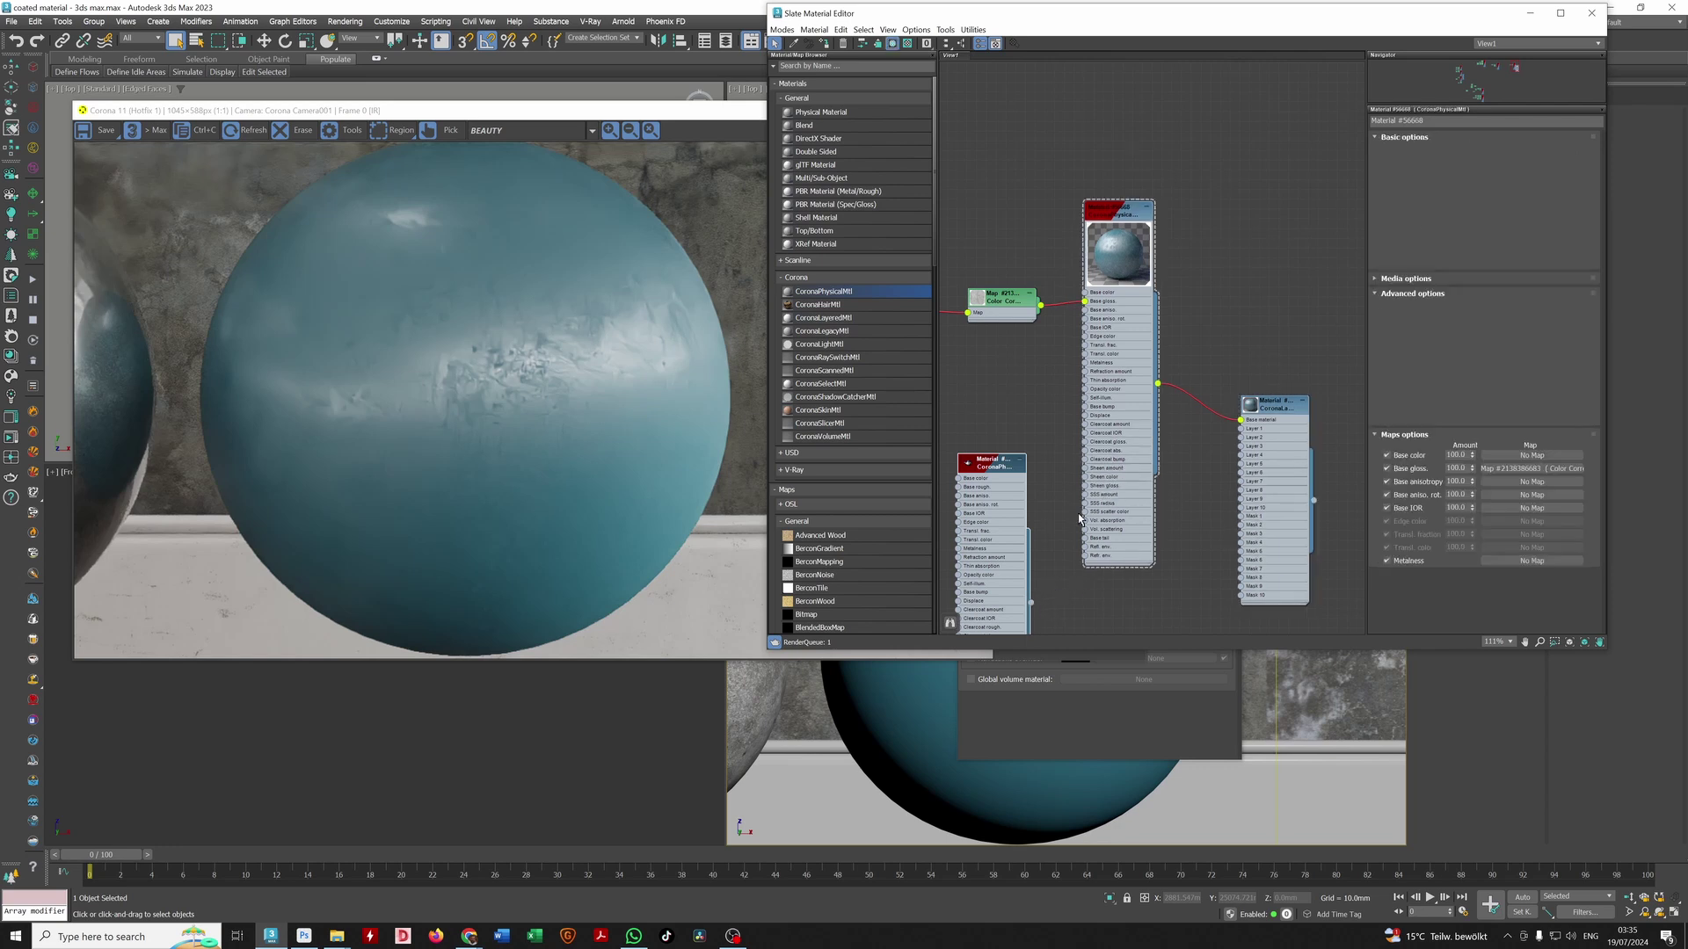
left_click_drag(1030, 603, 1241, 429)
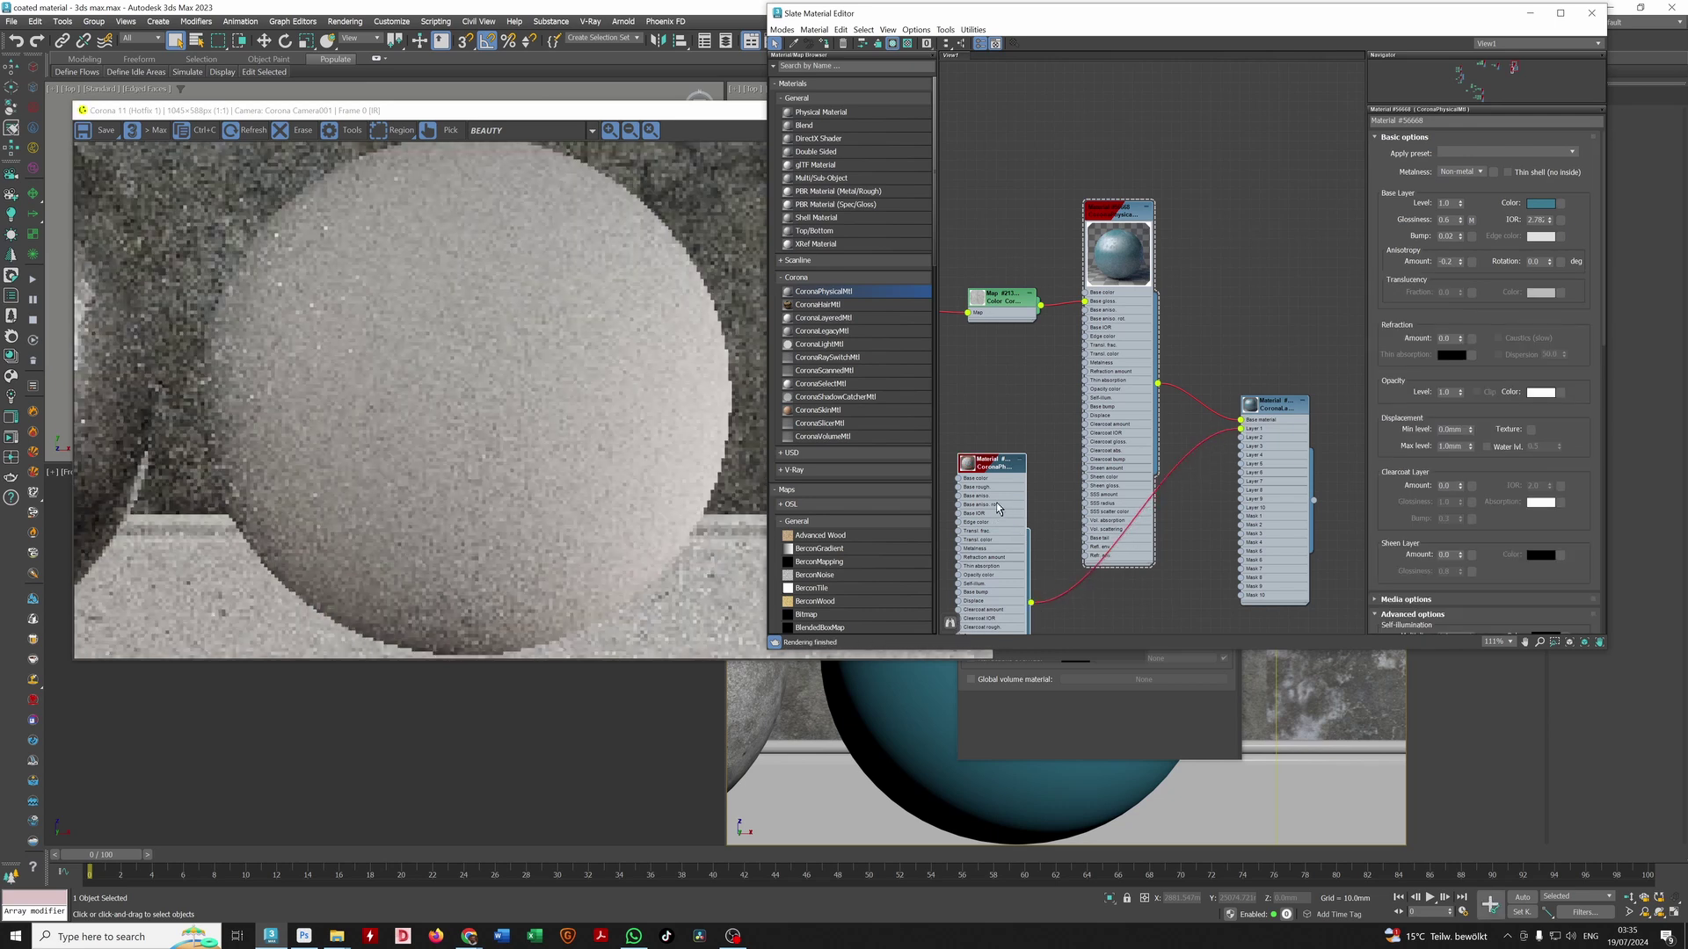
left_click_drag(993, 464, 1023, 386)
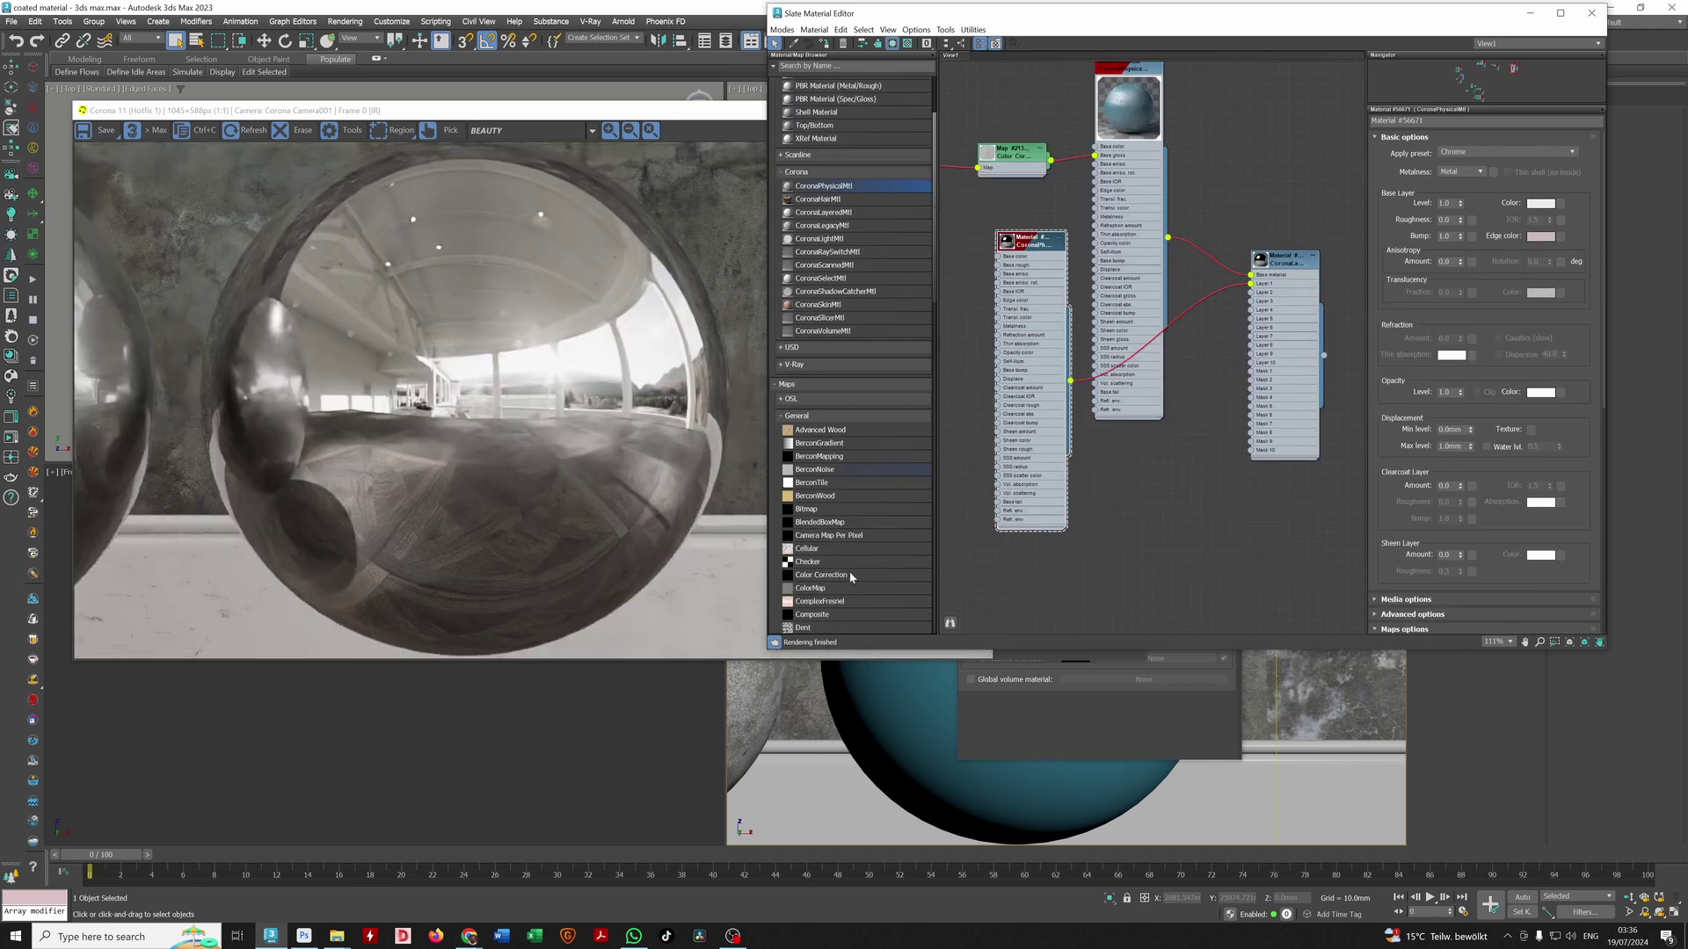
Step: Connect a Falloff map to the layered material's mask 1 and bend its mix curve low until near the end
scroll(848, 567, "down", 4)
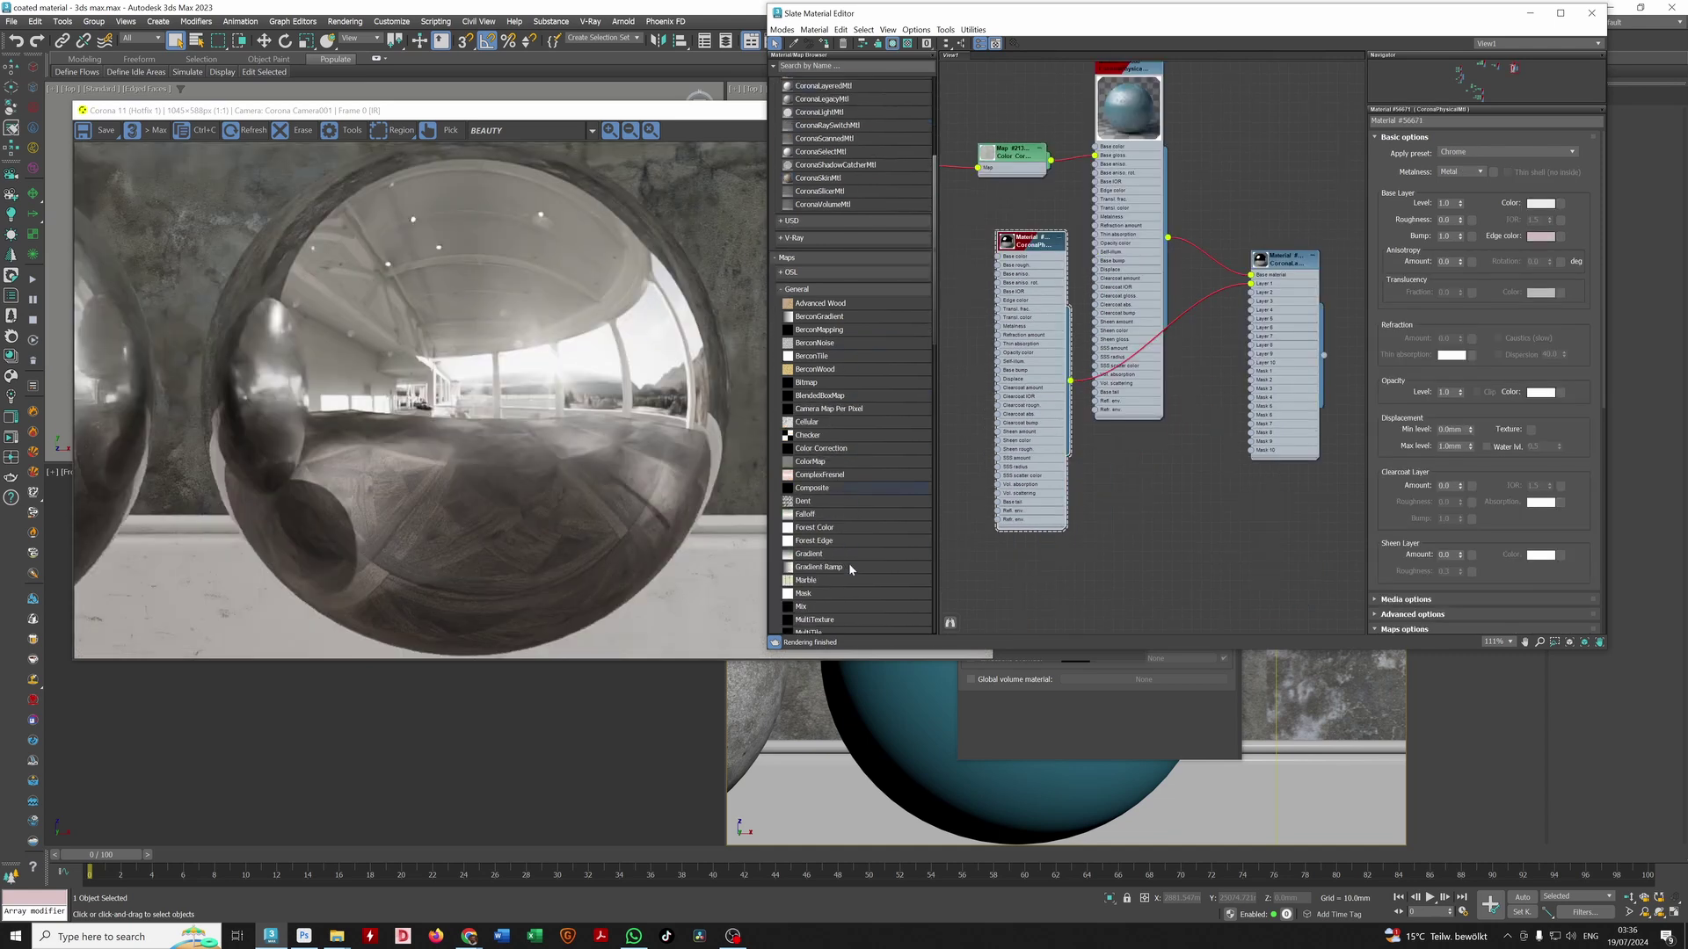
left_click_drag(807, 493, 1142, 497)
left_click_drag(1220, 439, 1251, 371)
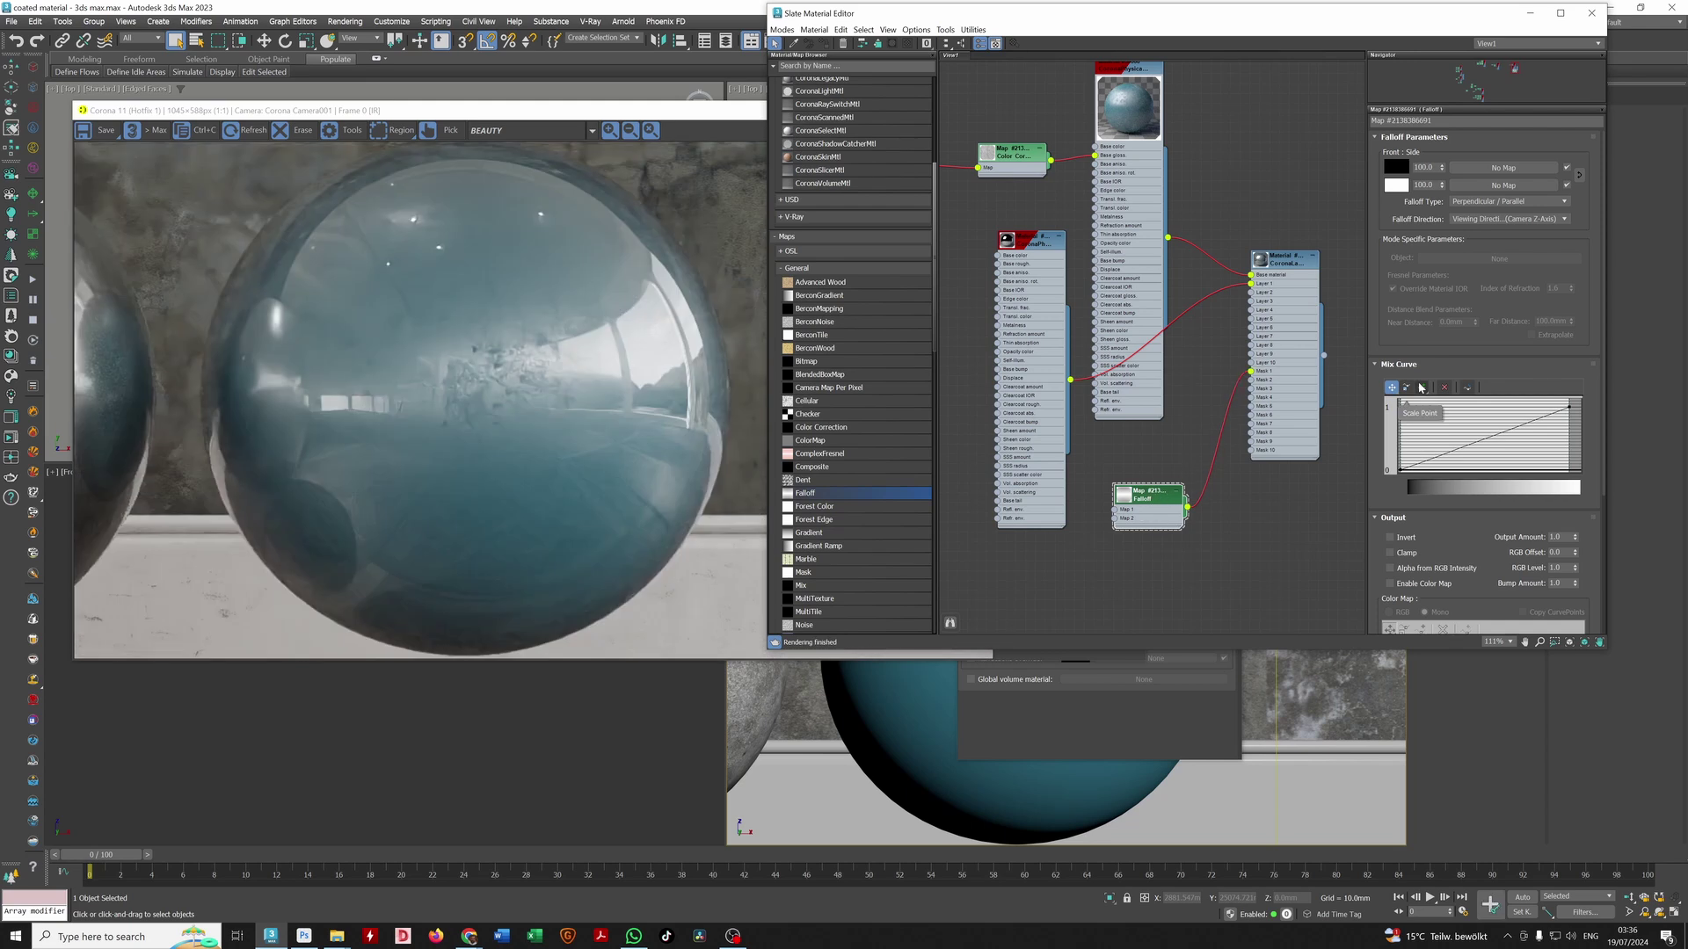
scroll(1420, 369, "down", 1)
left_click(1421, 352)
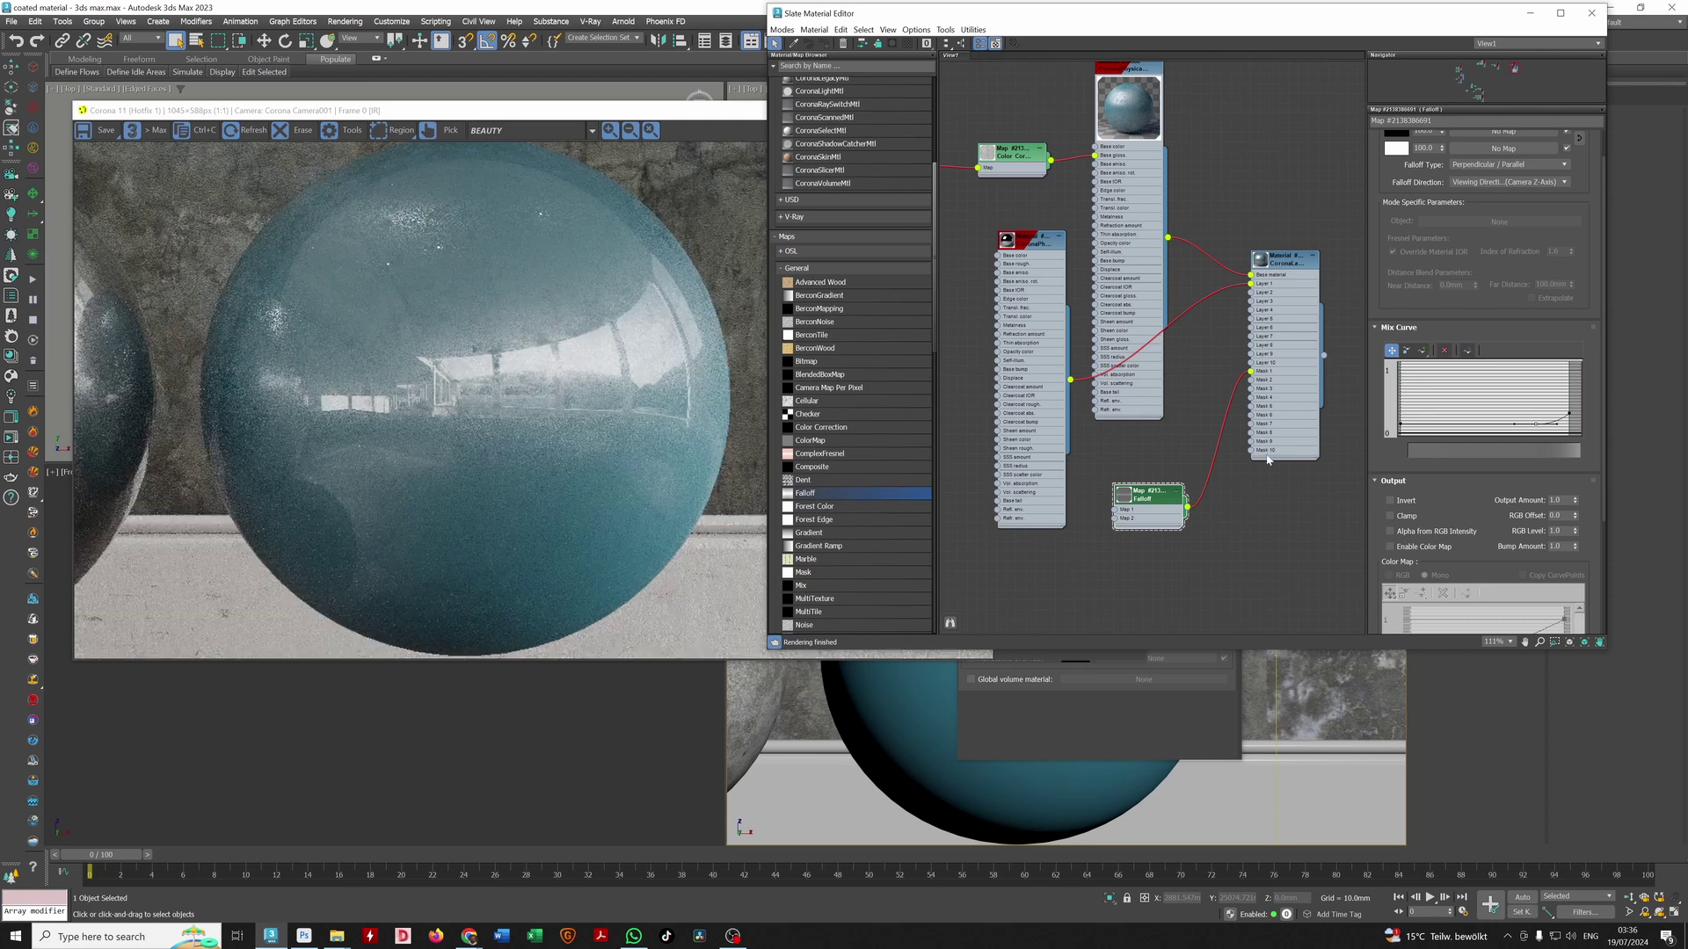
Step: Assign the chrome coating material alone to the large sphere and enlarge its node preview
middle_click_drag(1189, 480, 1199, 530)
double_click(1057, 404)
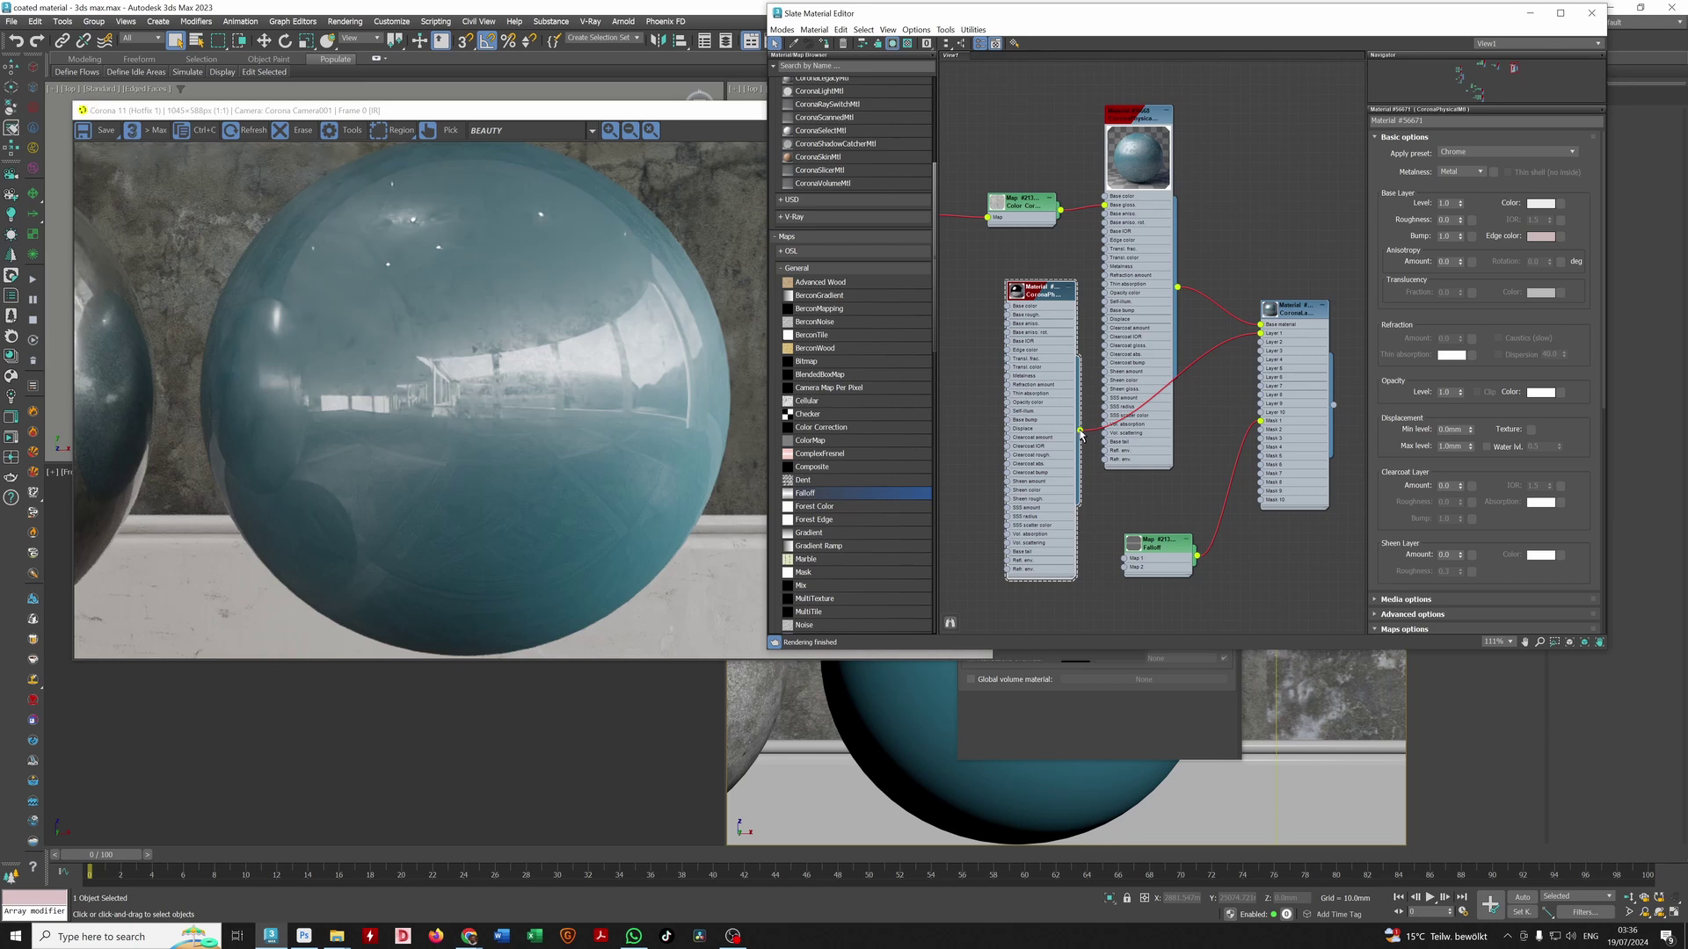
left_click_drag(1082, 493, 951, 674)
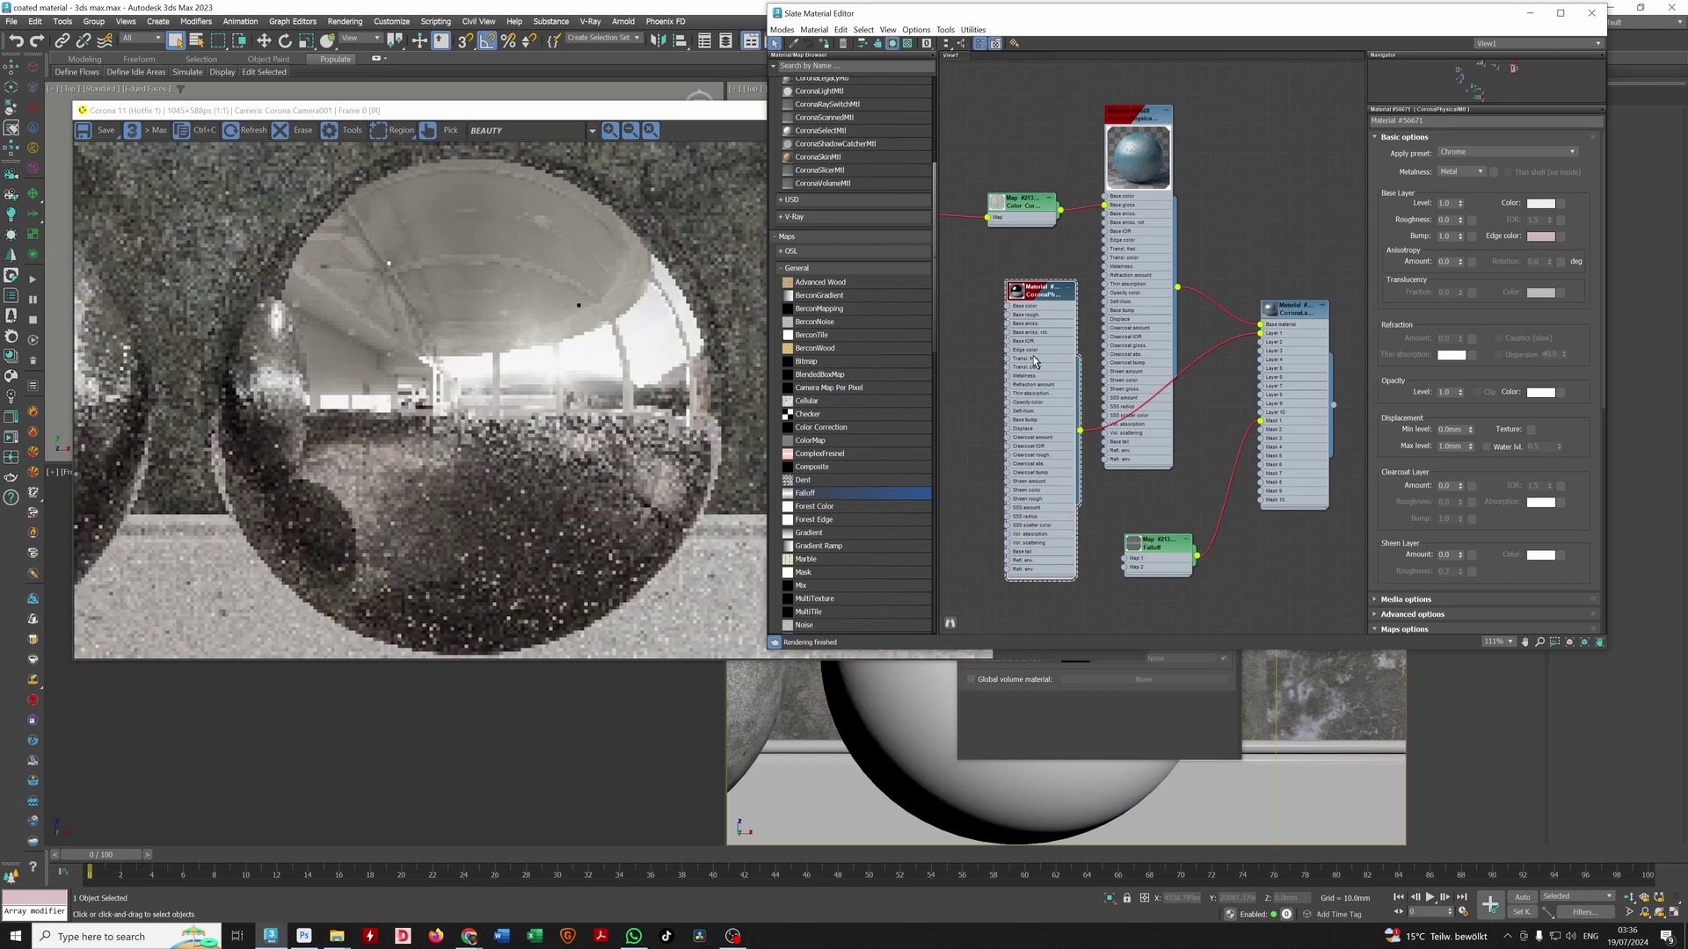
left_click(1017, 297)
left_click_drag(1042, 464, 1022, 425)
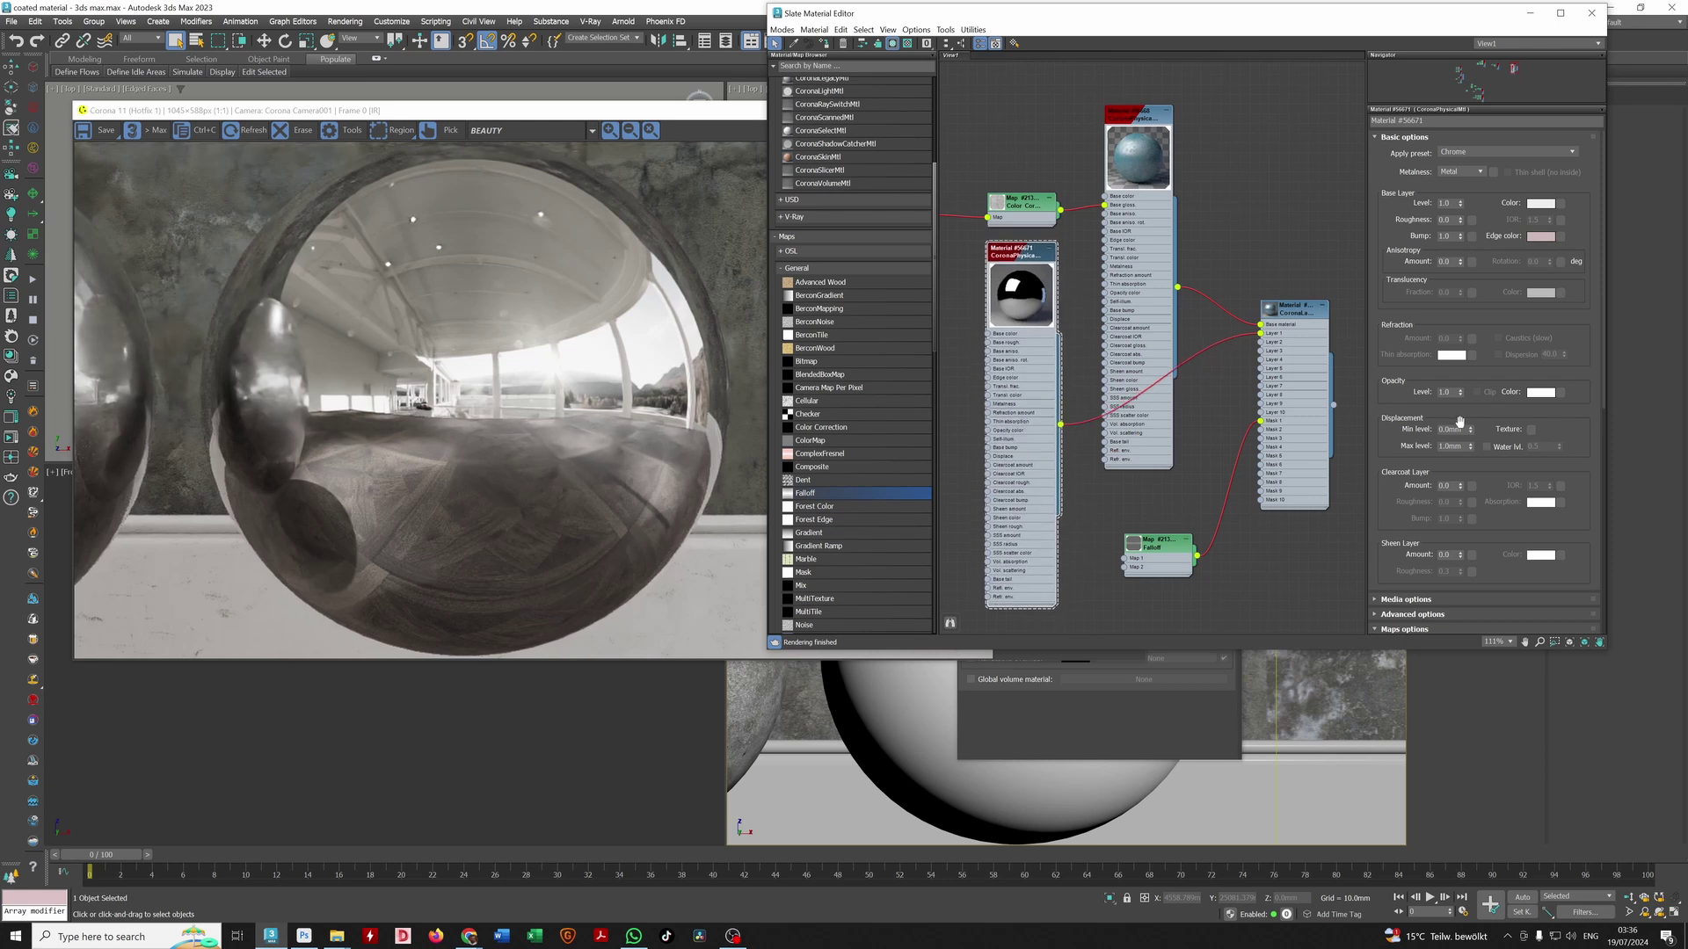
Step: Try a base tail of 0.8 on the chrome coating material, and set it to 0.9
scroll(1459, 299, "down", 3)
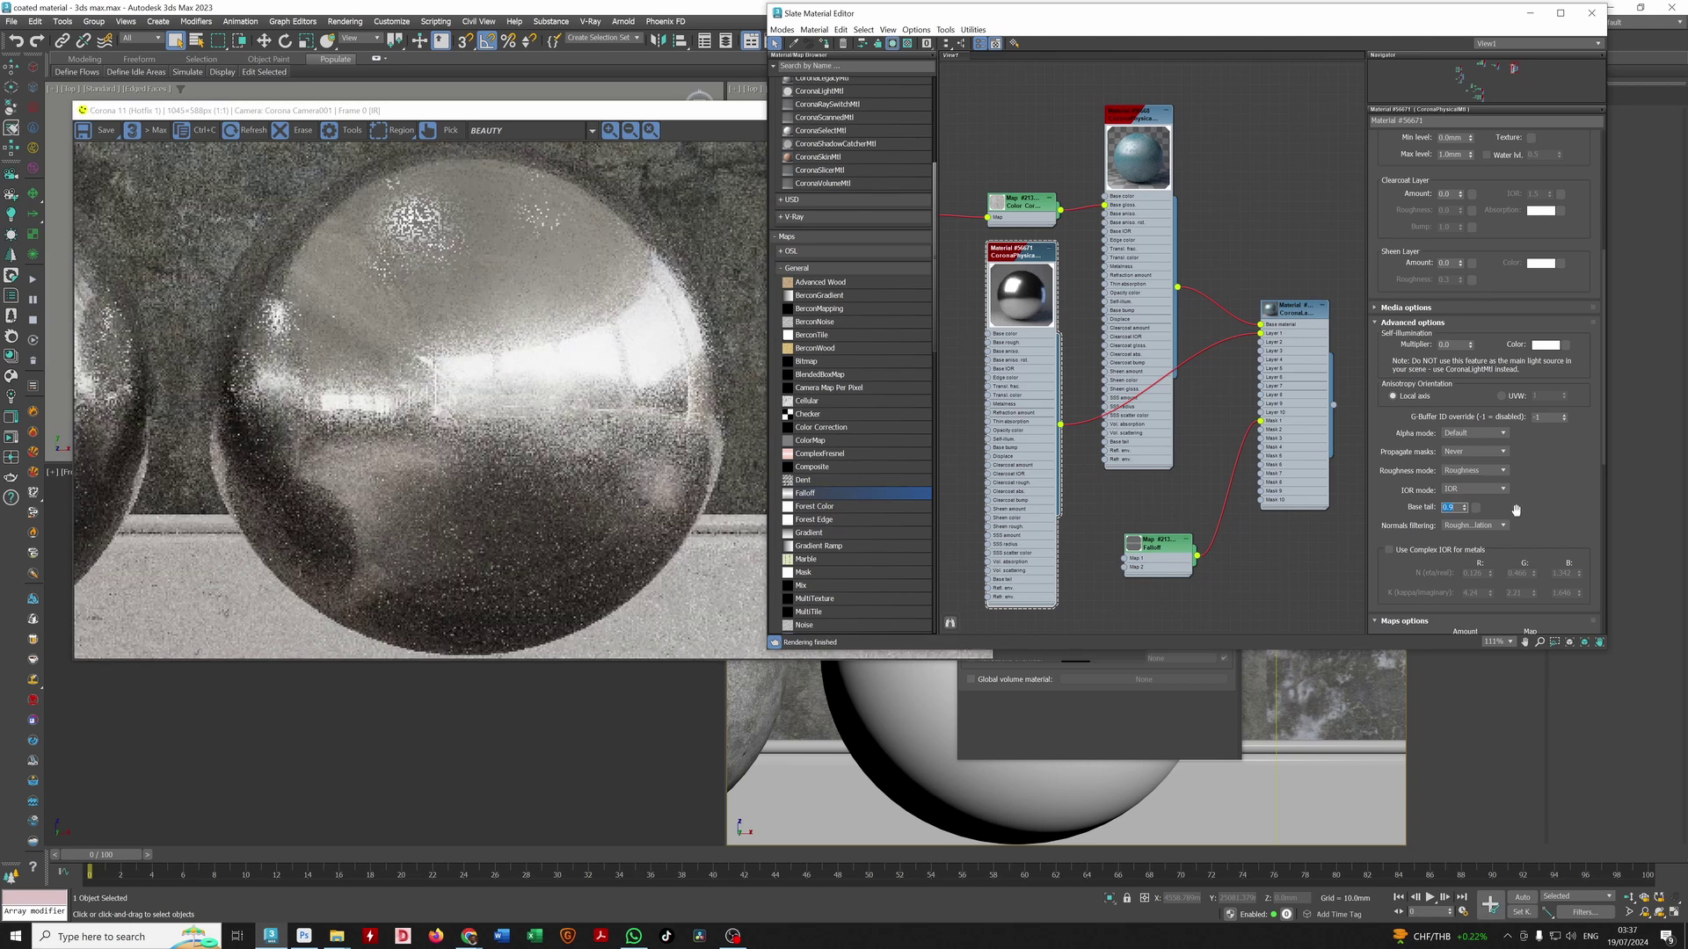
type("8")
key("Return")
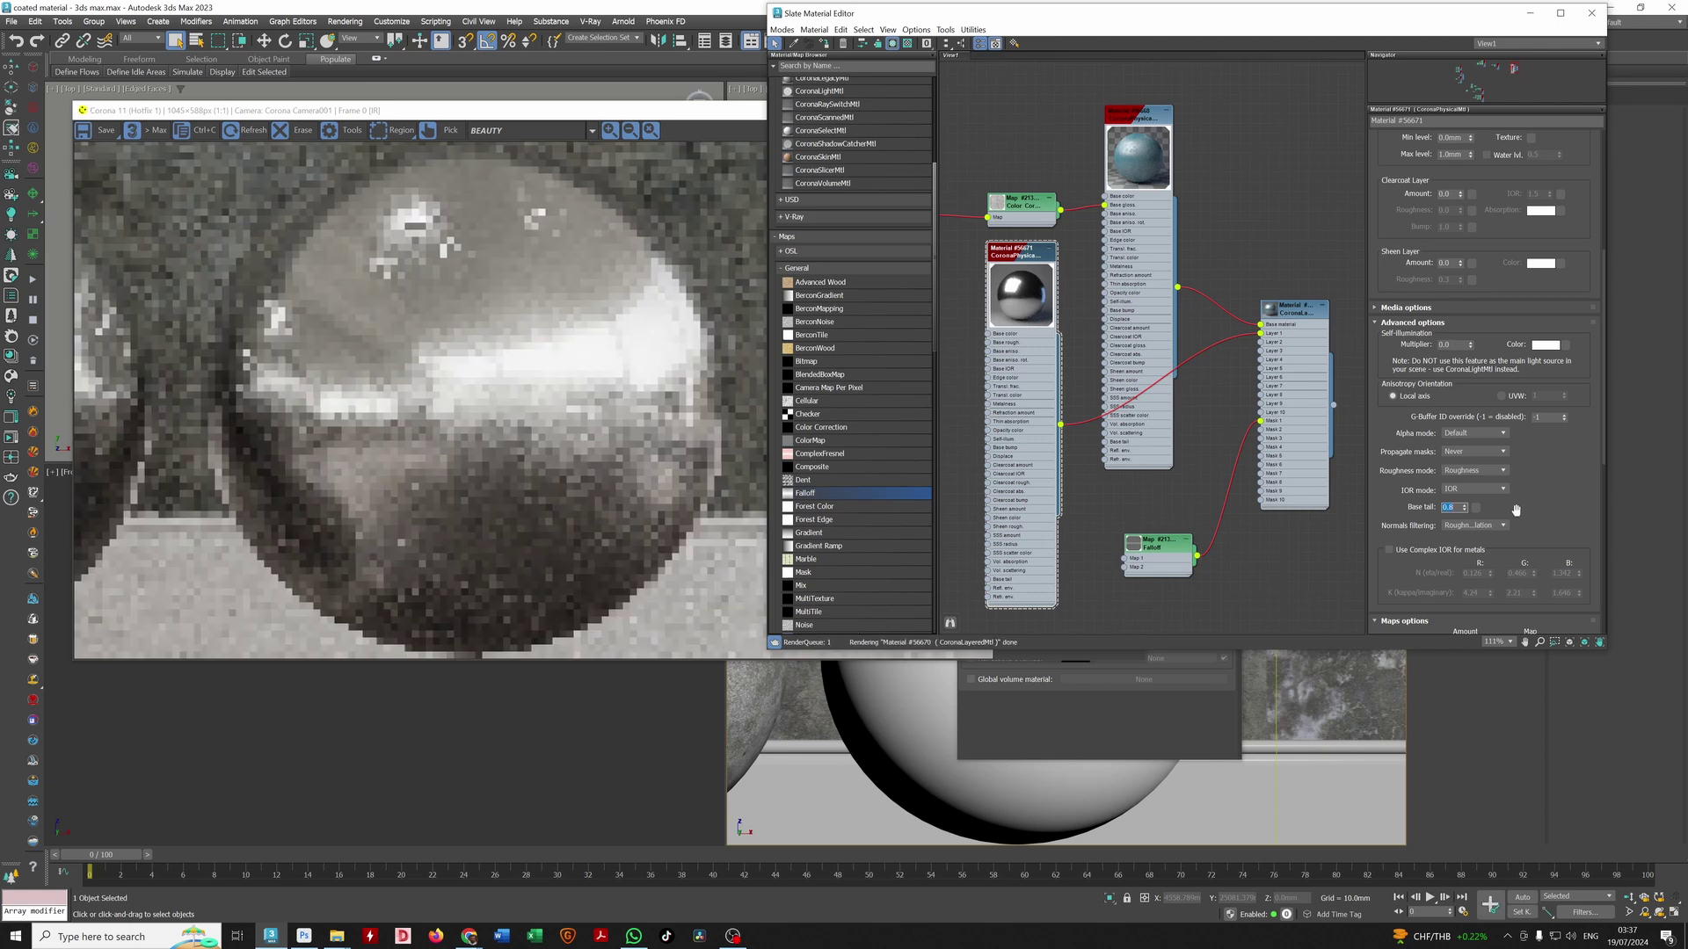
type(".9")
key("Return")
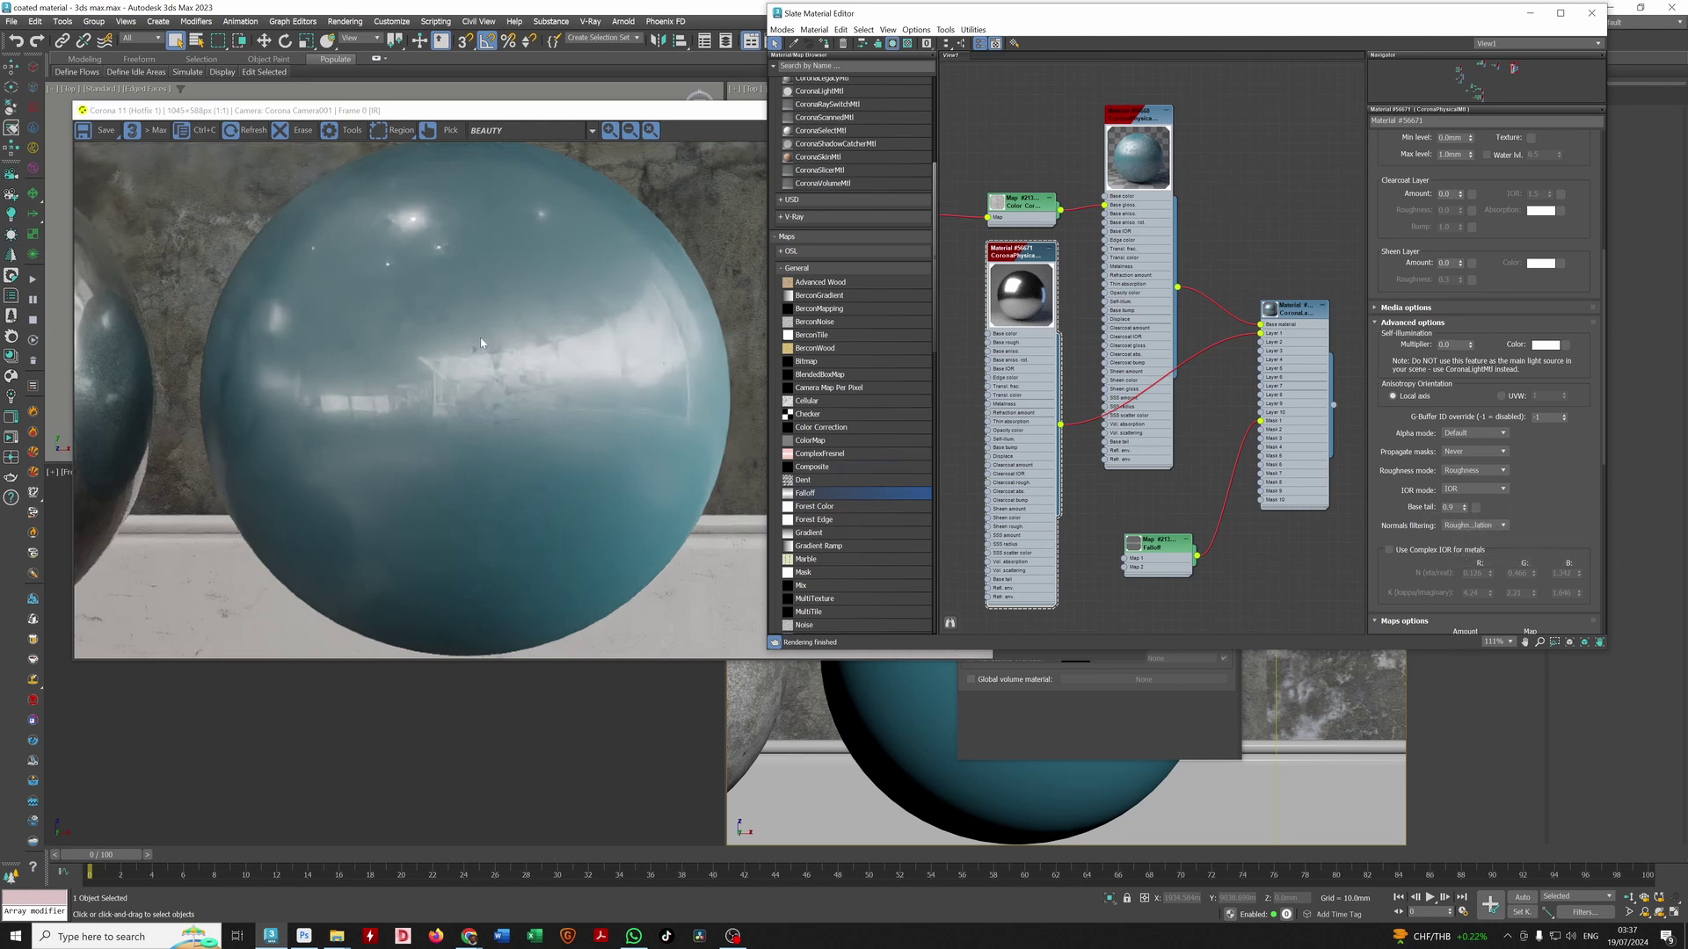
Step: Open the teal base material's settings and spread the chrome, Falloff and layered material nodes farther down the graph
middle_click_drag(1135, 301, 1113, 307)
double_click(1113, 308)
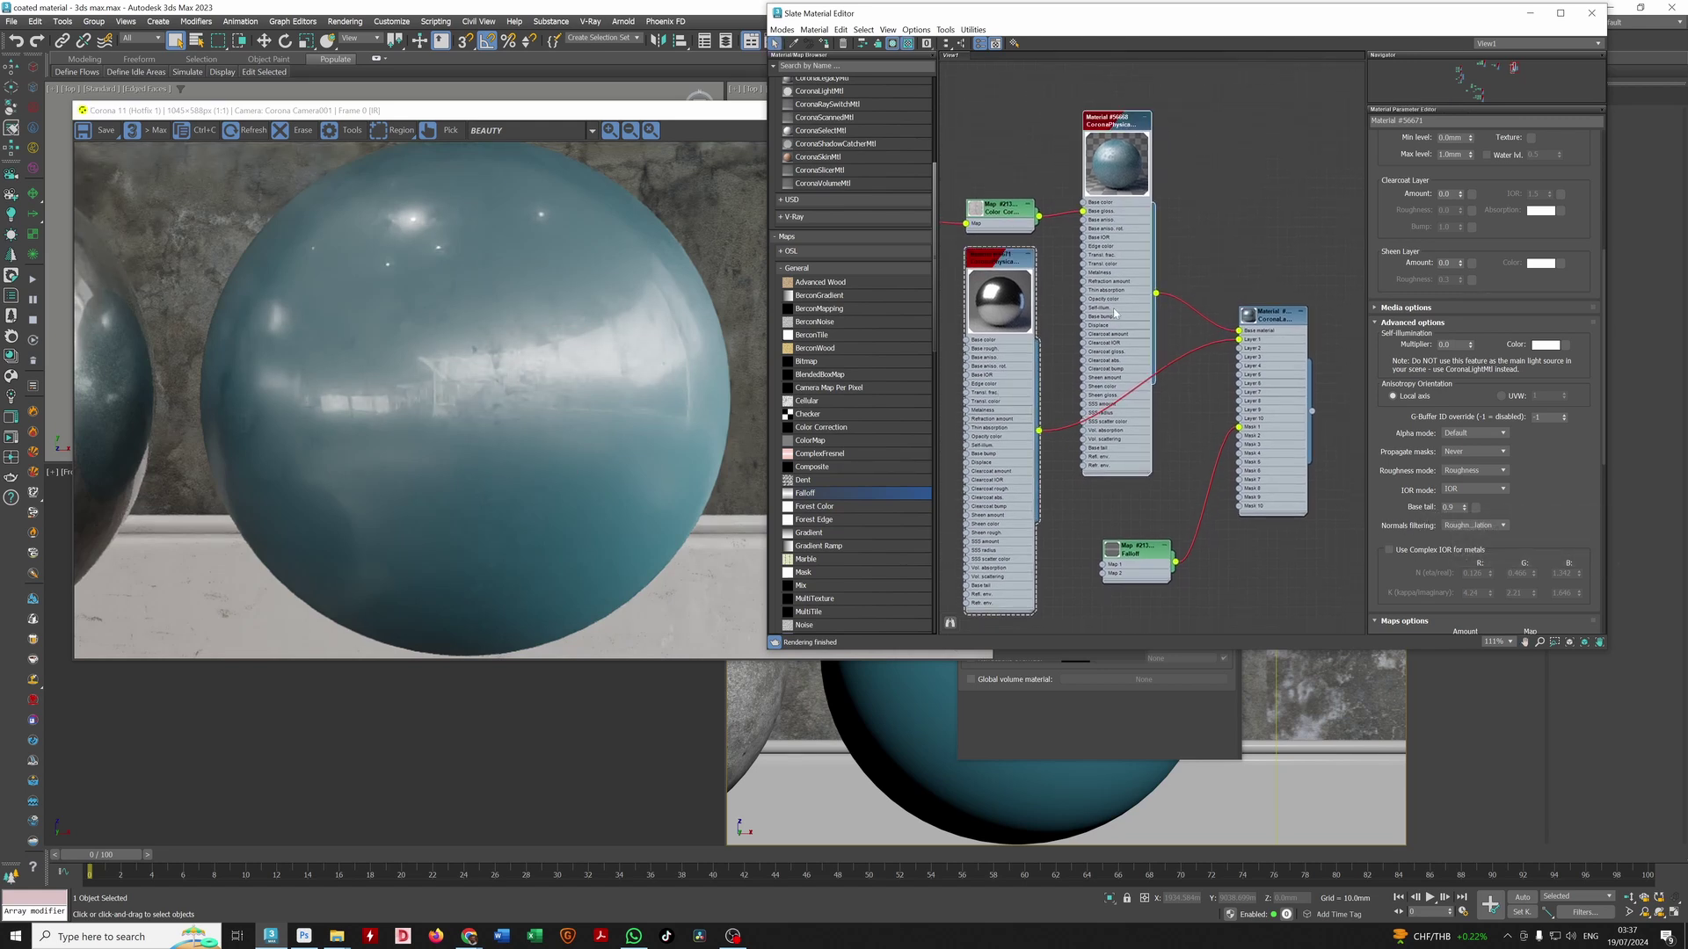
double_click(1133, 366)
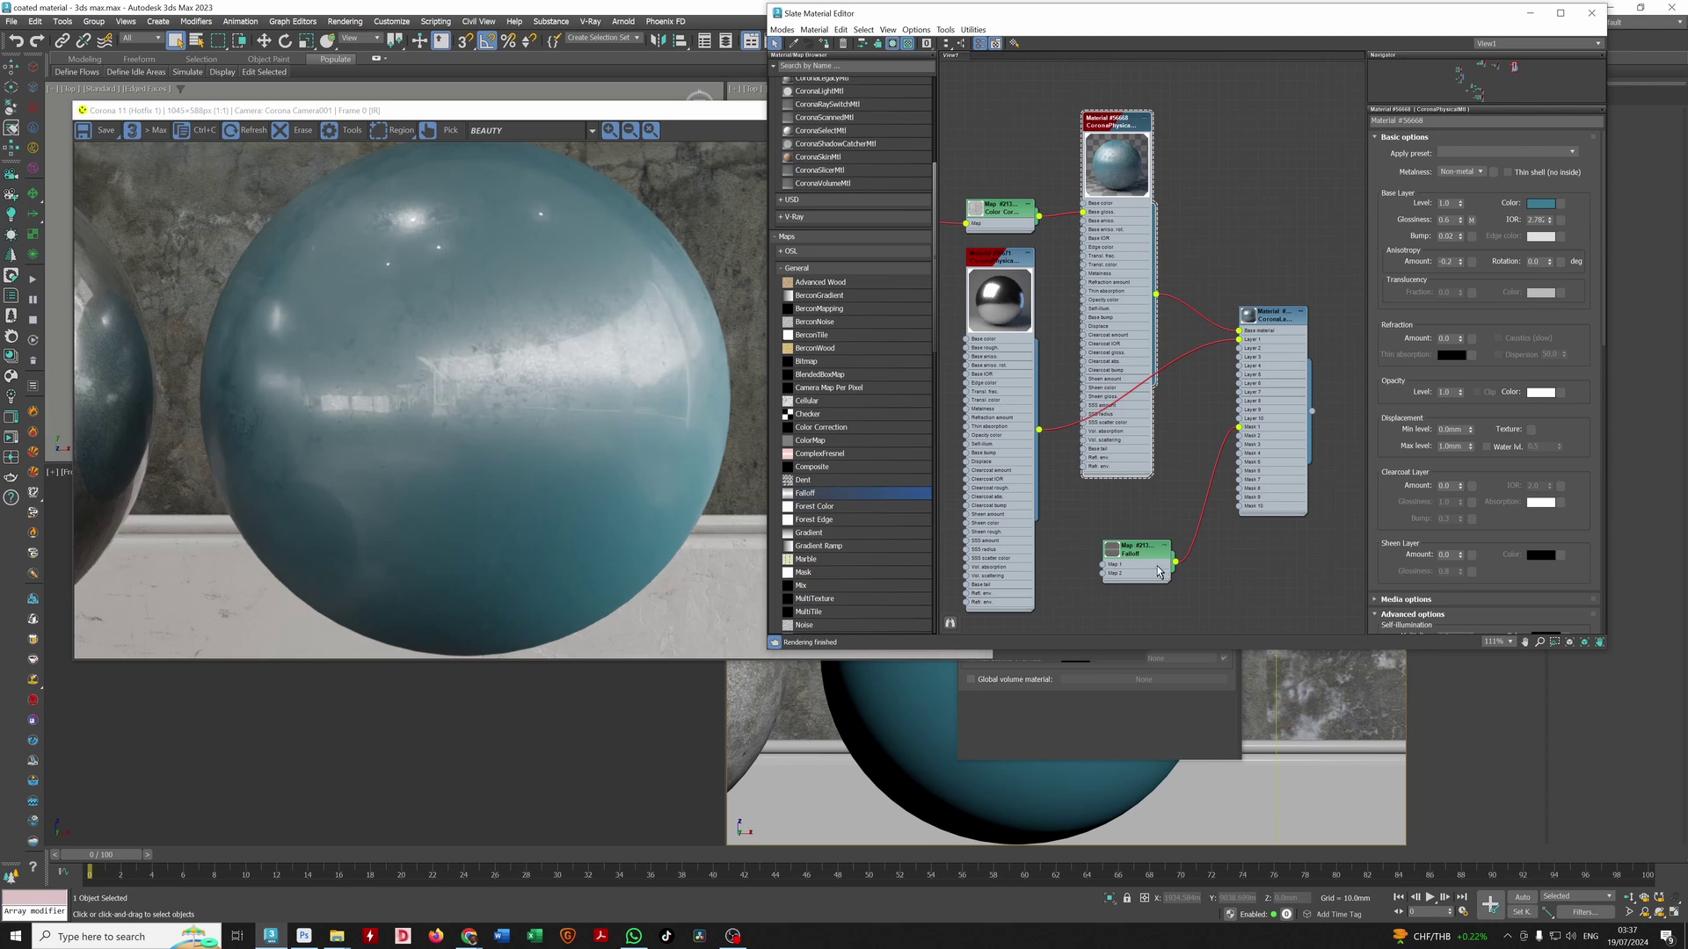
left_click_drag(1378, 426, 1377, 160)
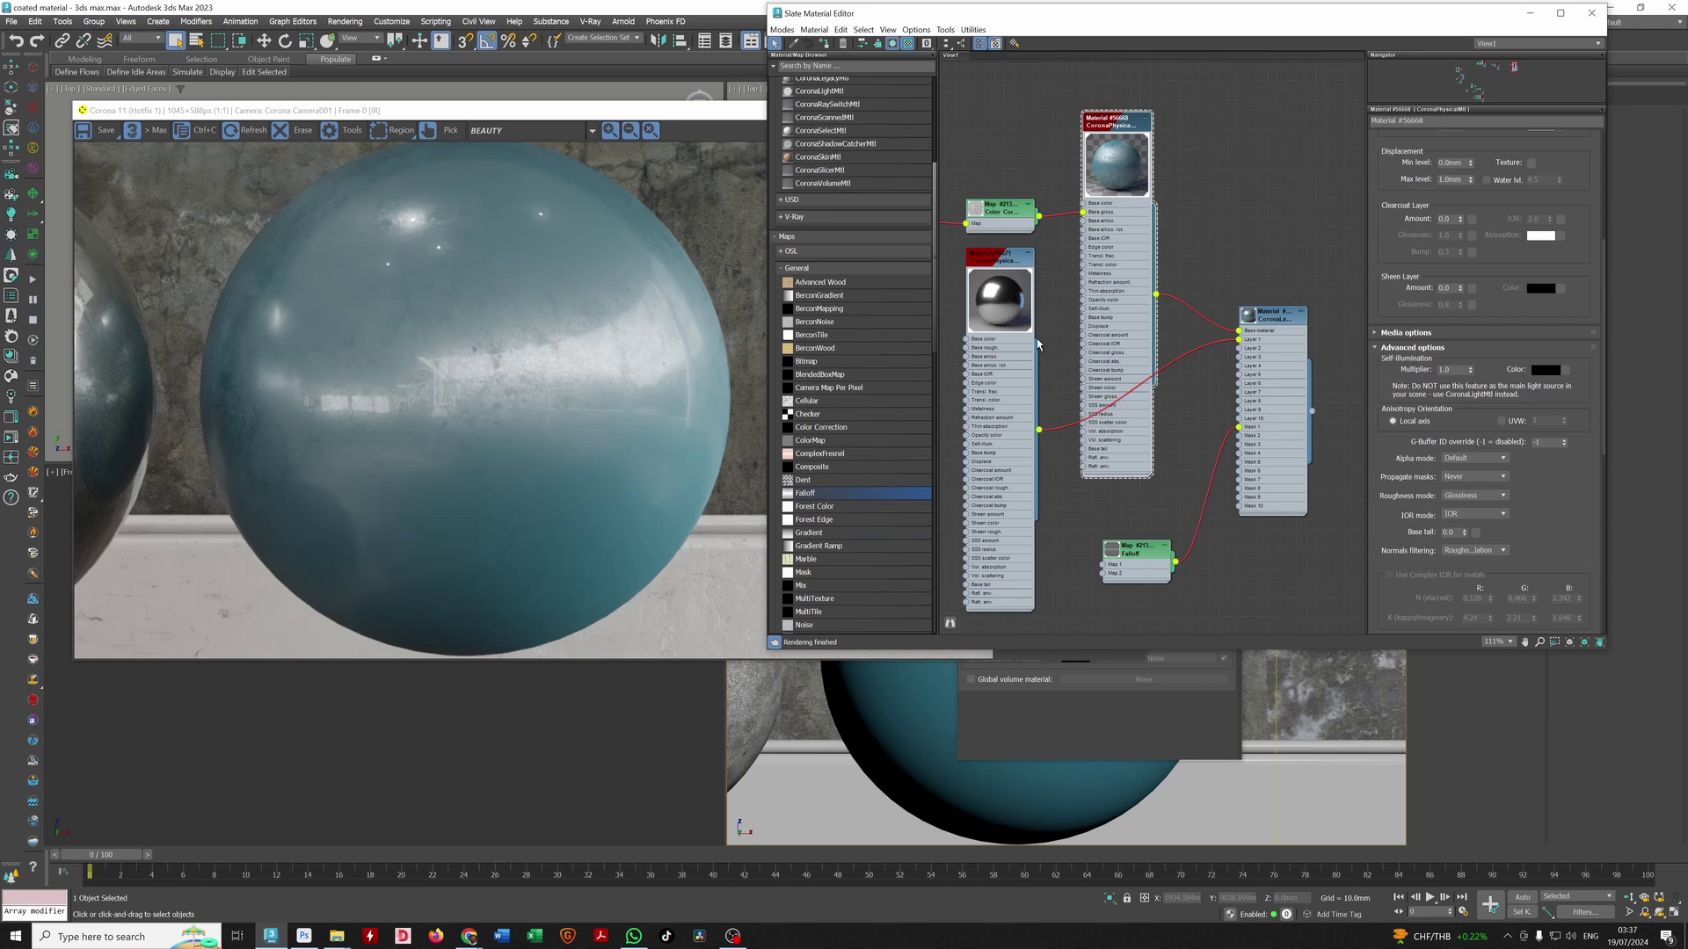
left_click_drag(1018, 419, 1019, 477)
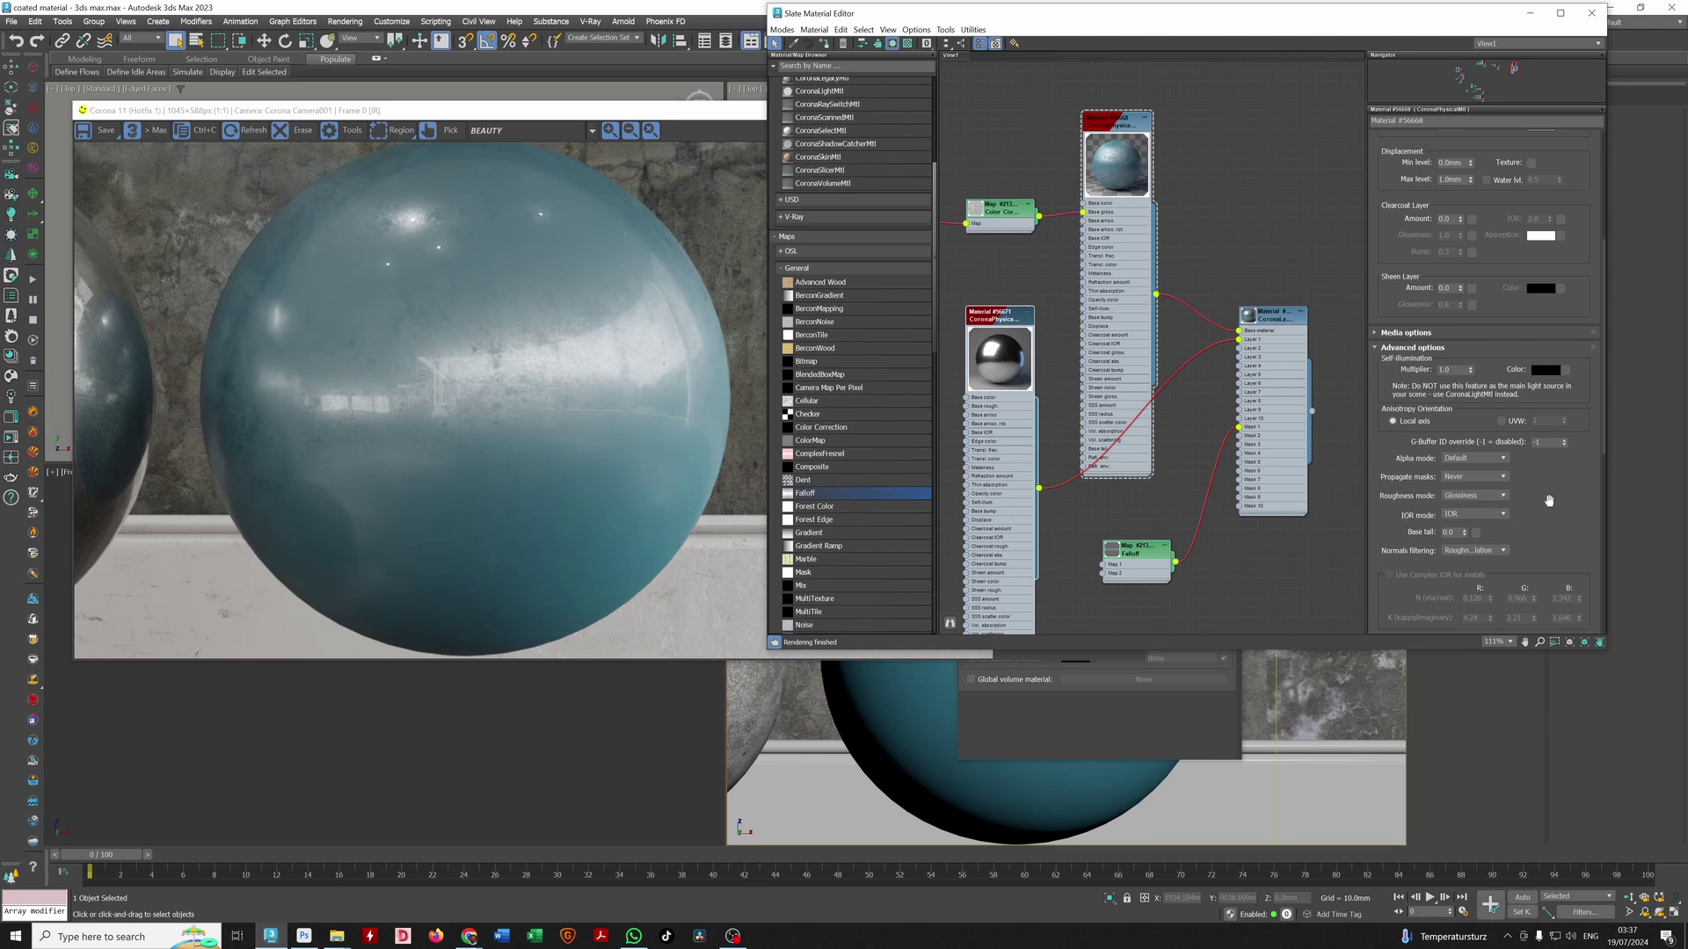
scroll(1548, 500, "down", 6)
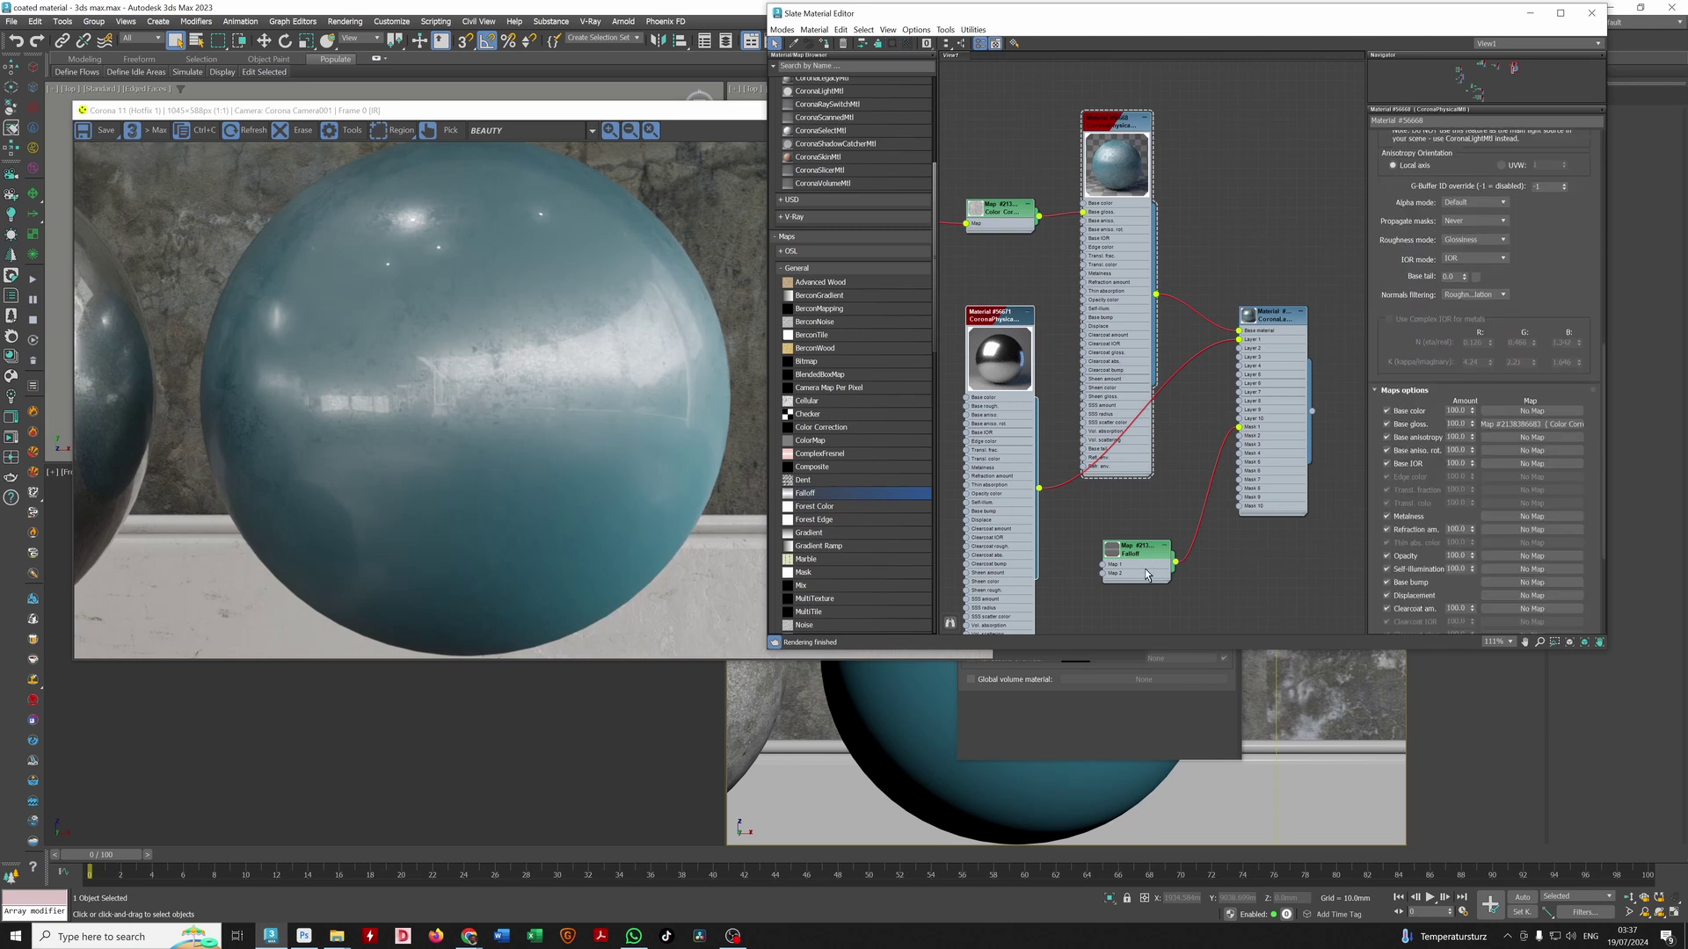
left_click_drag(1145, 569, 1174, 647)
left_click_drag(1007, 518, 1017, 596)
left_click_drag(1298, 450, 1308, 605)
middle_click_drag(1187, 619, 1188, 441)
middle_click_drag(1120, 255, 1114, 467)
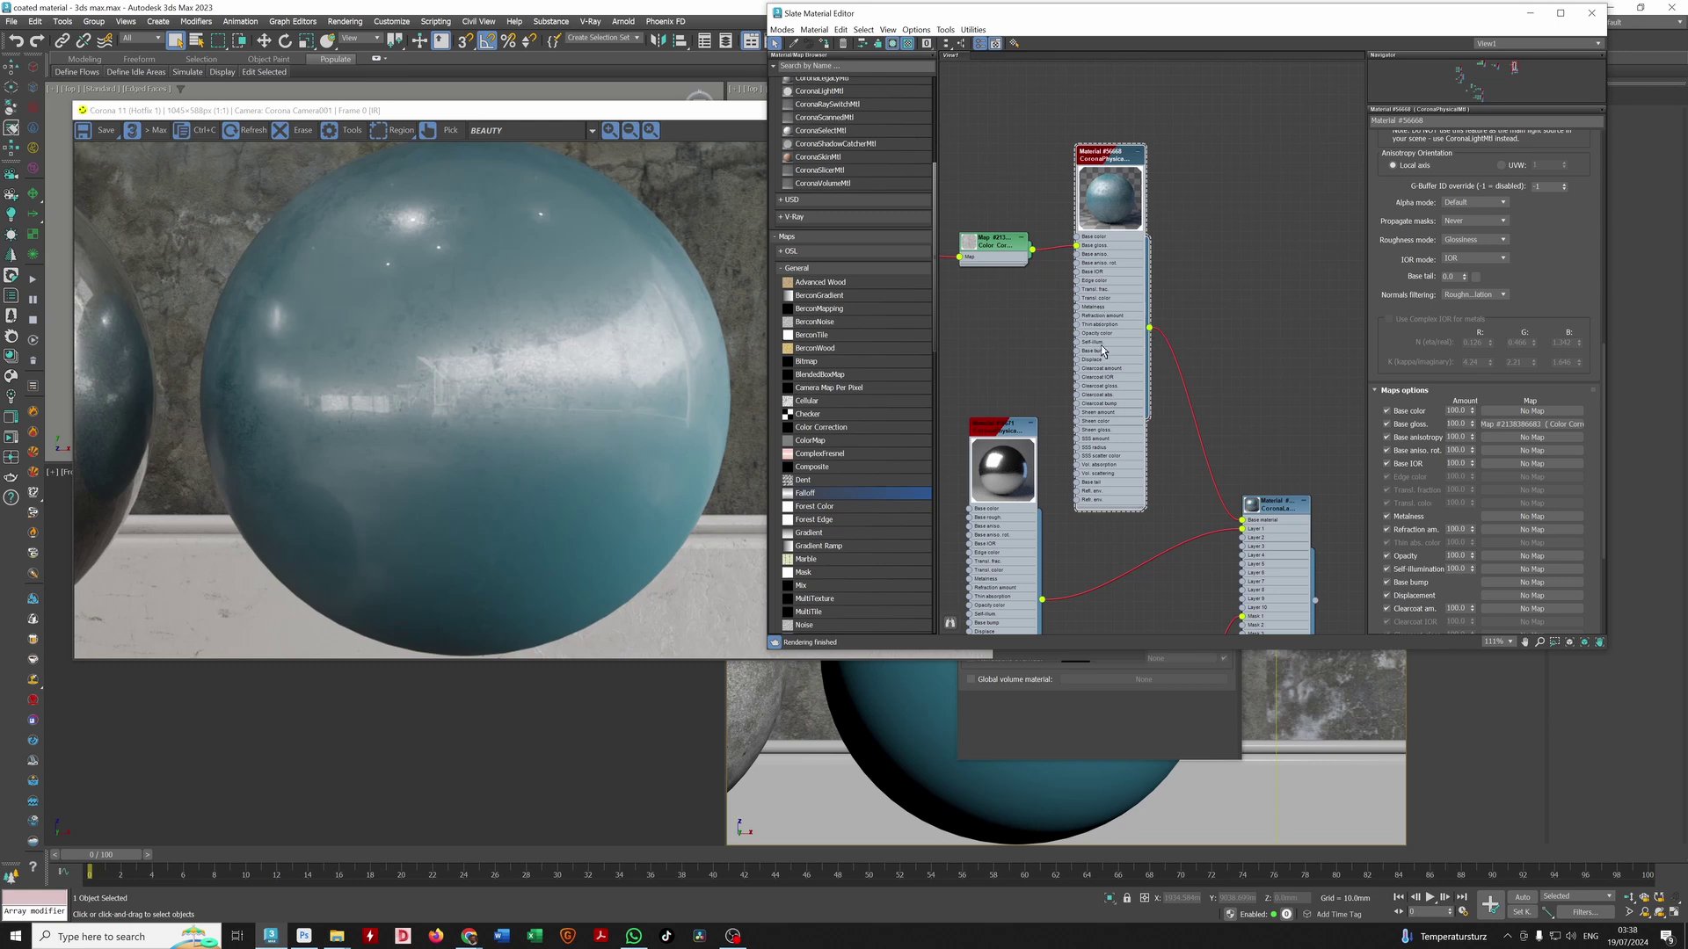
Step: Duplicate the teal material together with its gloss maps and assign the copy to the large sphere
scroll(1146, 354, "down", 4)
left_click_drag(1176, 359, 961, 278)
left_click_drag(1124, 356, 1292, 276, "shift")
double_click(1298, 297)
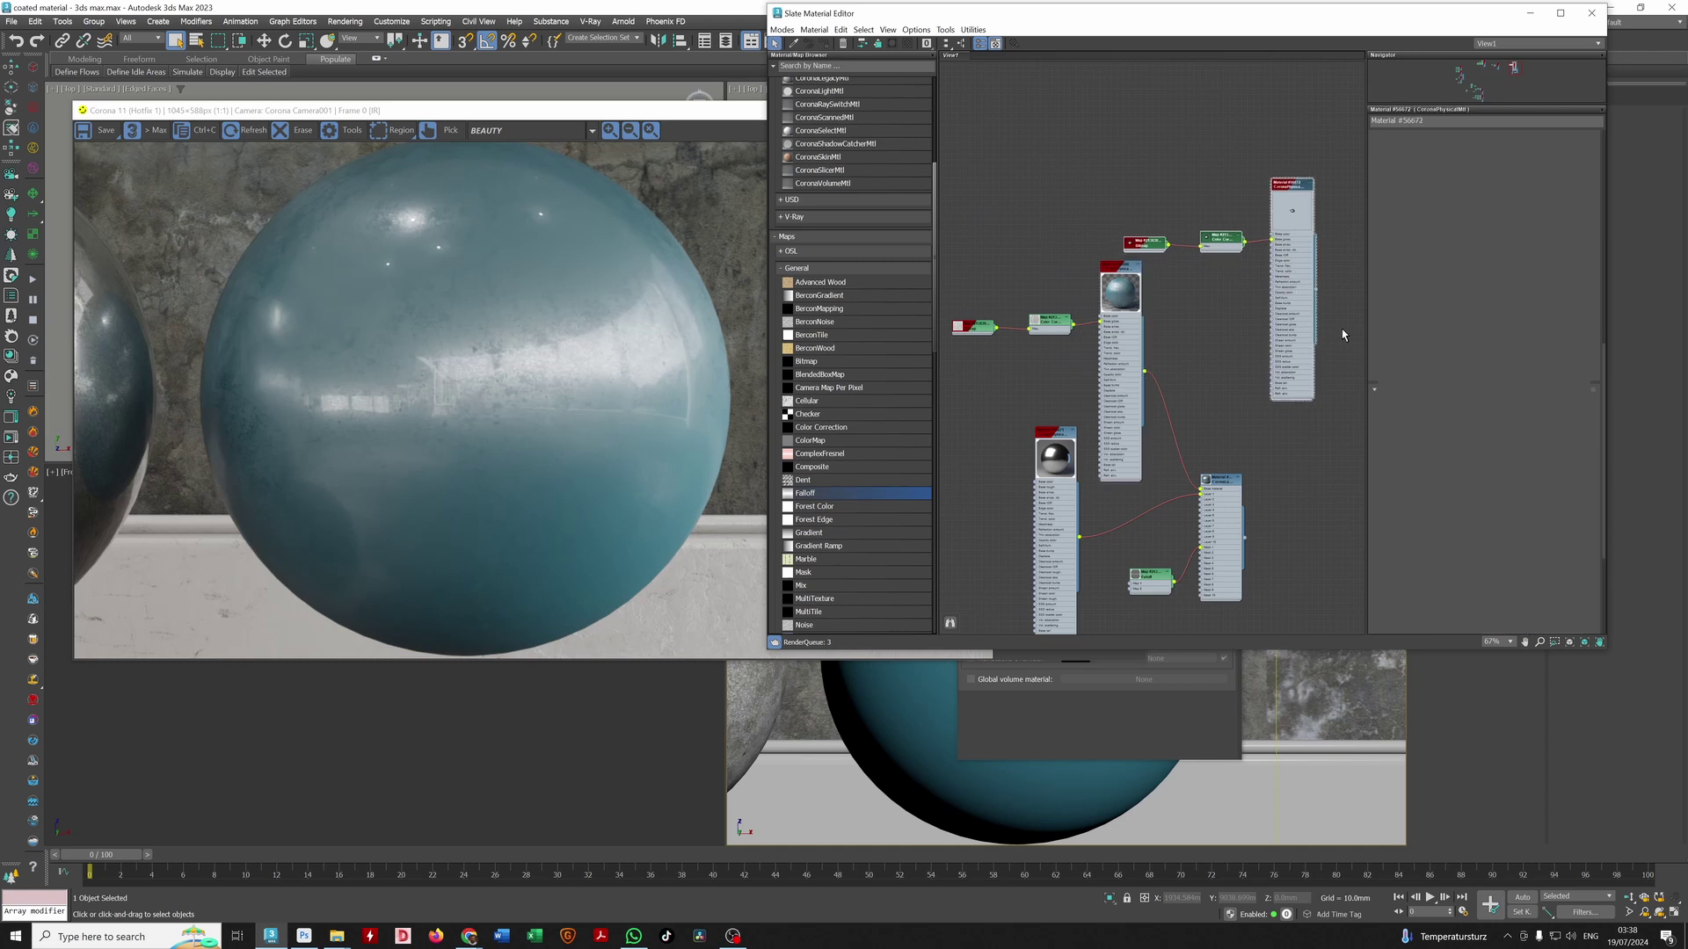
middle_click_drag(1216, 501, 1137, 440)
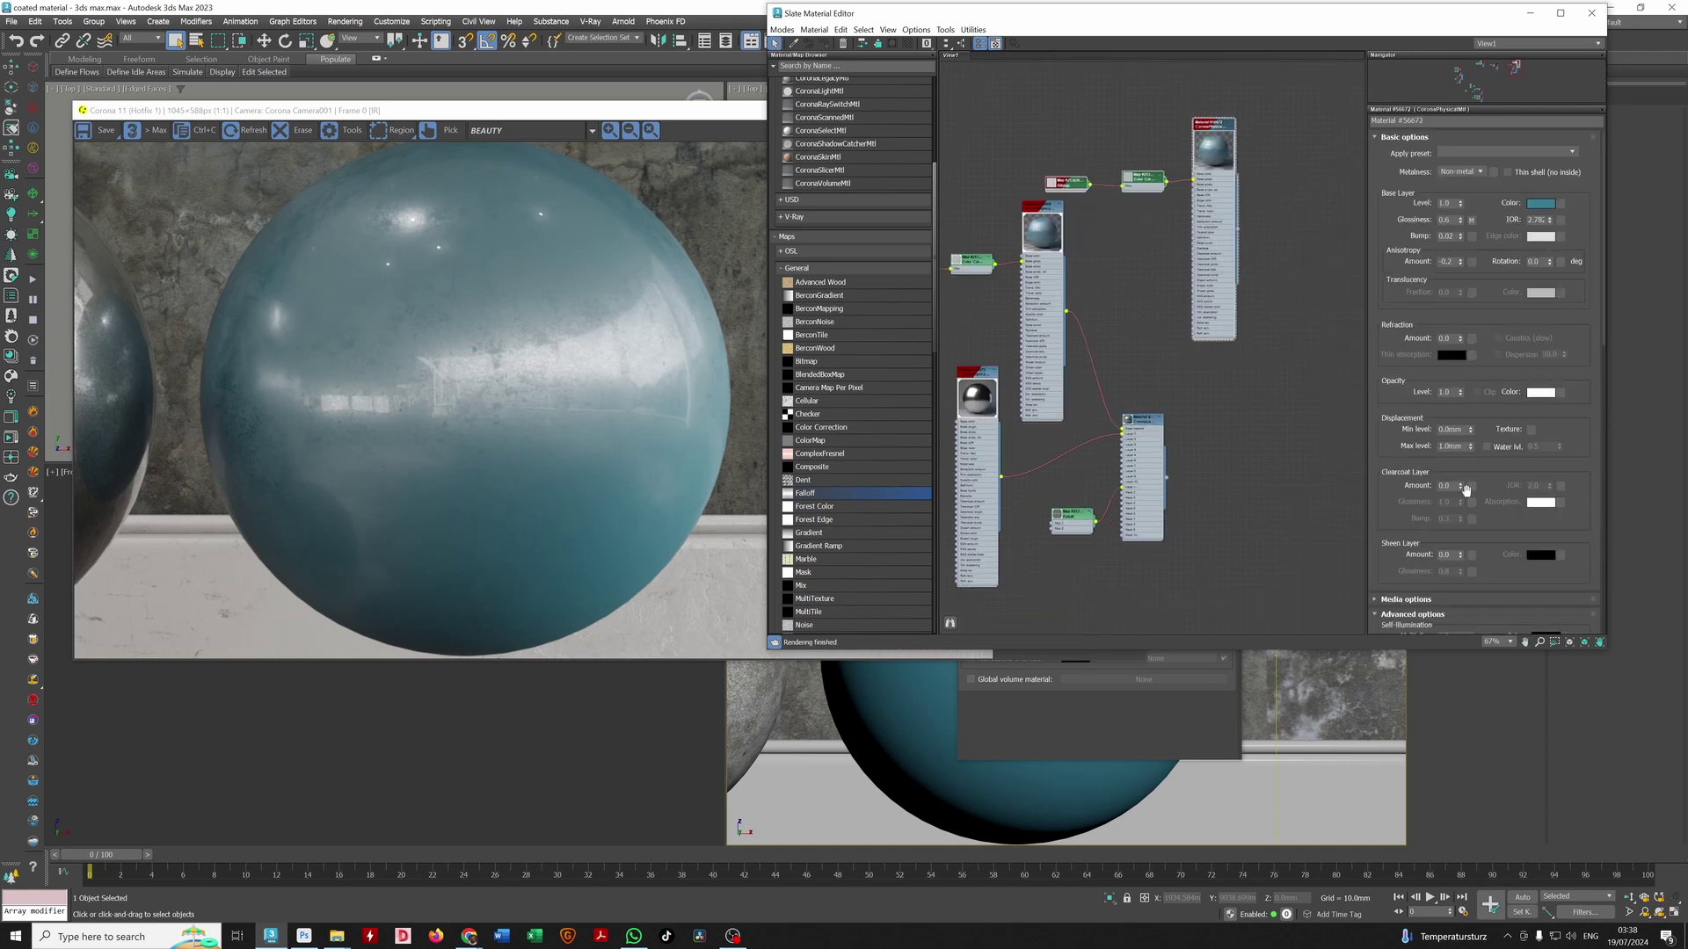
left_click_drag(1238, 231, 1024, 697)
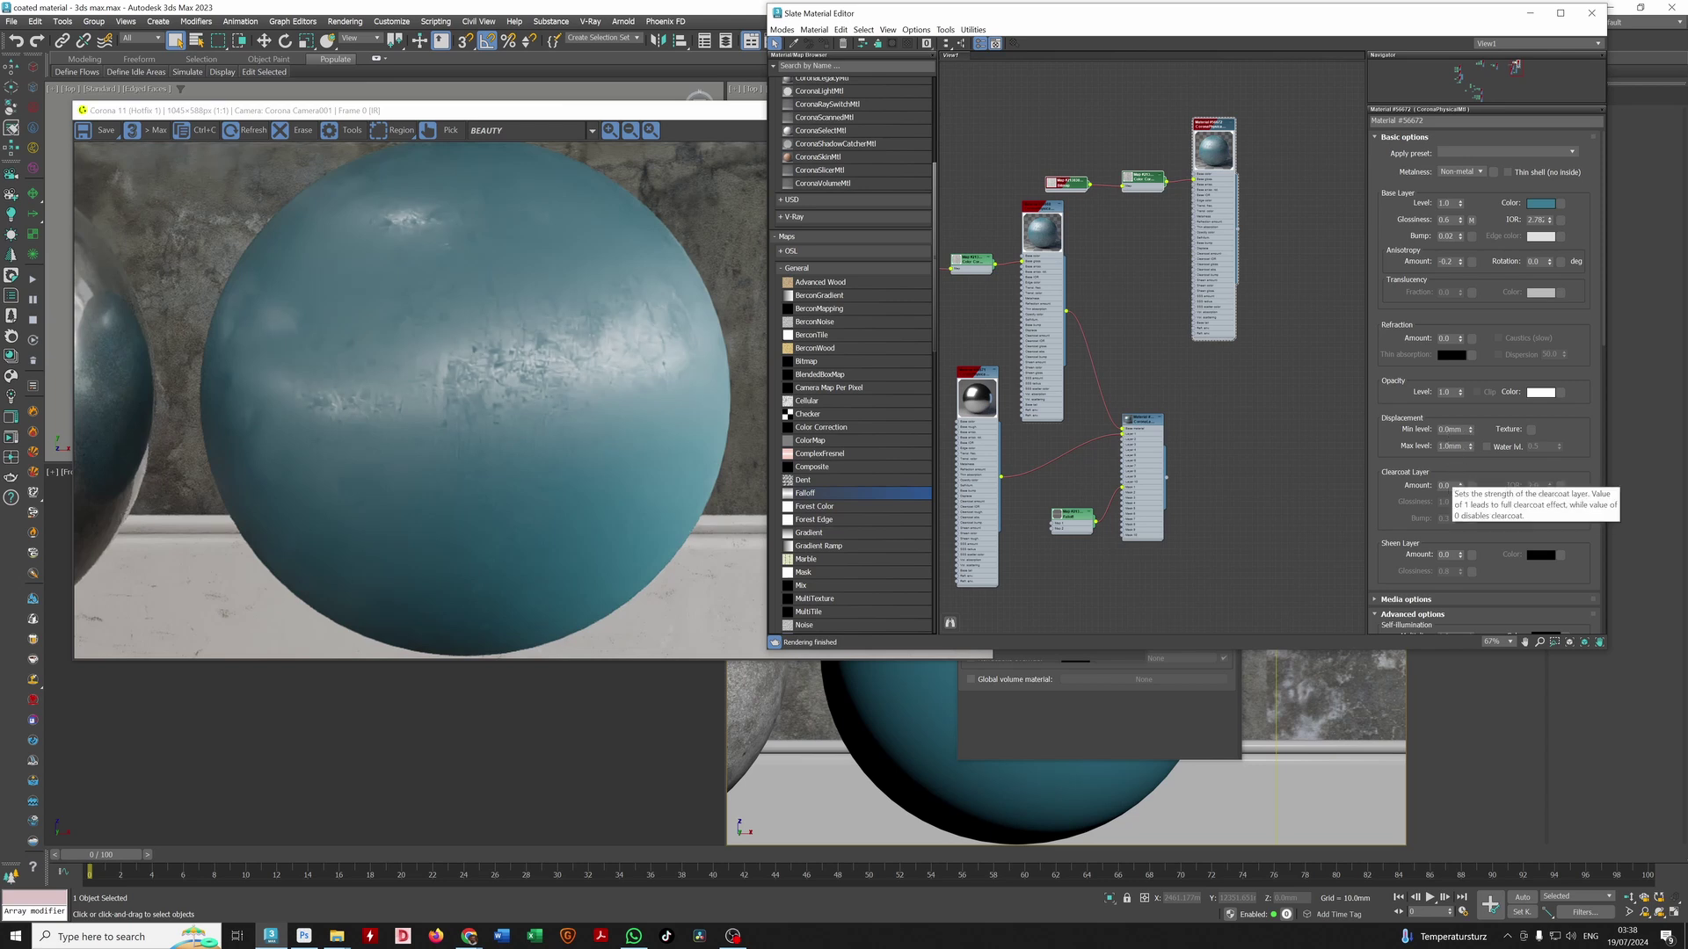
Step: Set the clearcoat layer amount of the duplicated teal material to 1
left_click_drag(1451, 486, 1421, 506)
type("1")
key("Tab")
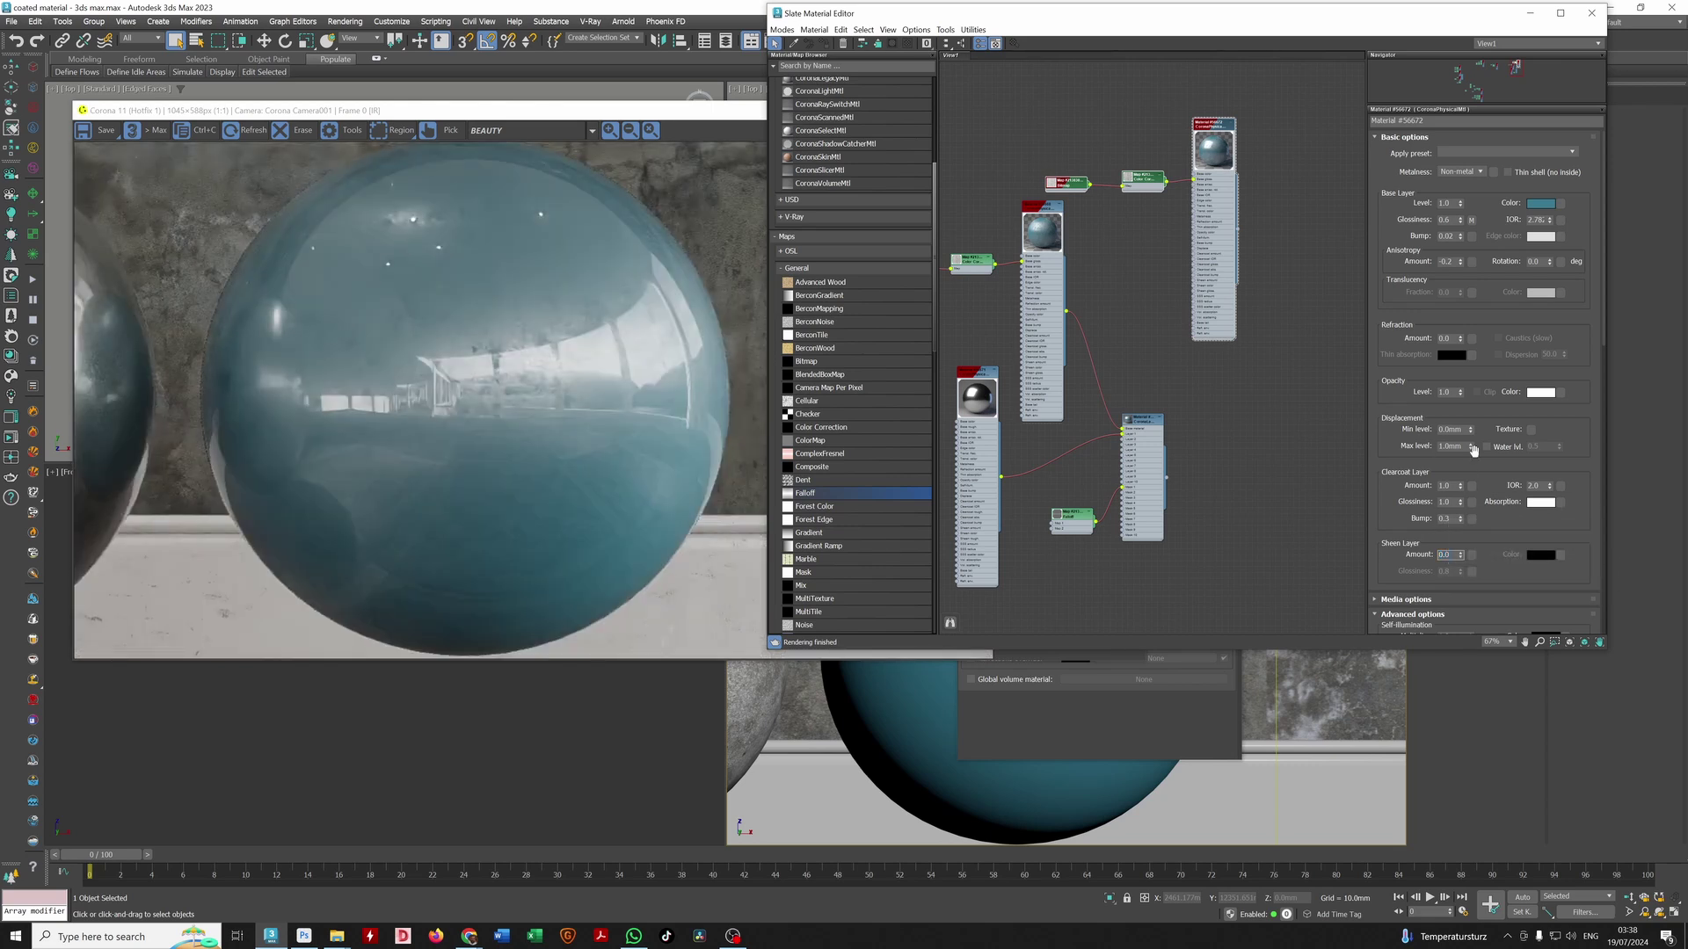
Step: Try base tail values of 0.5, 1.0, 0.9 and 0.1 on the clearcoated teal material
left_click_drag(1461, 452, 1460, 262)
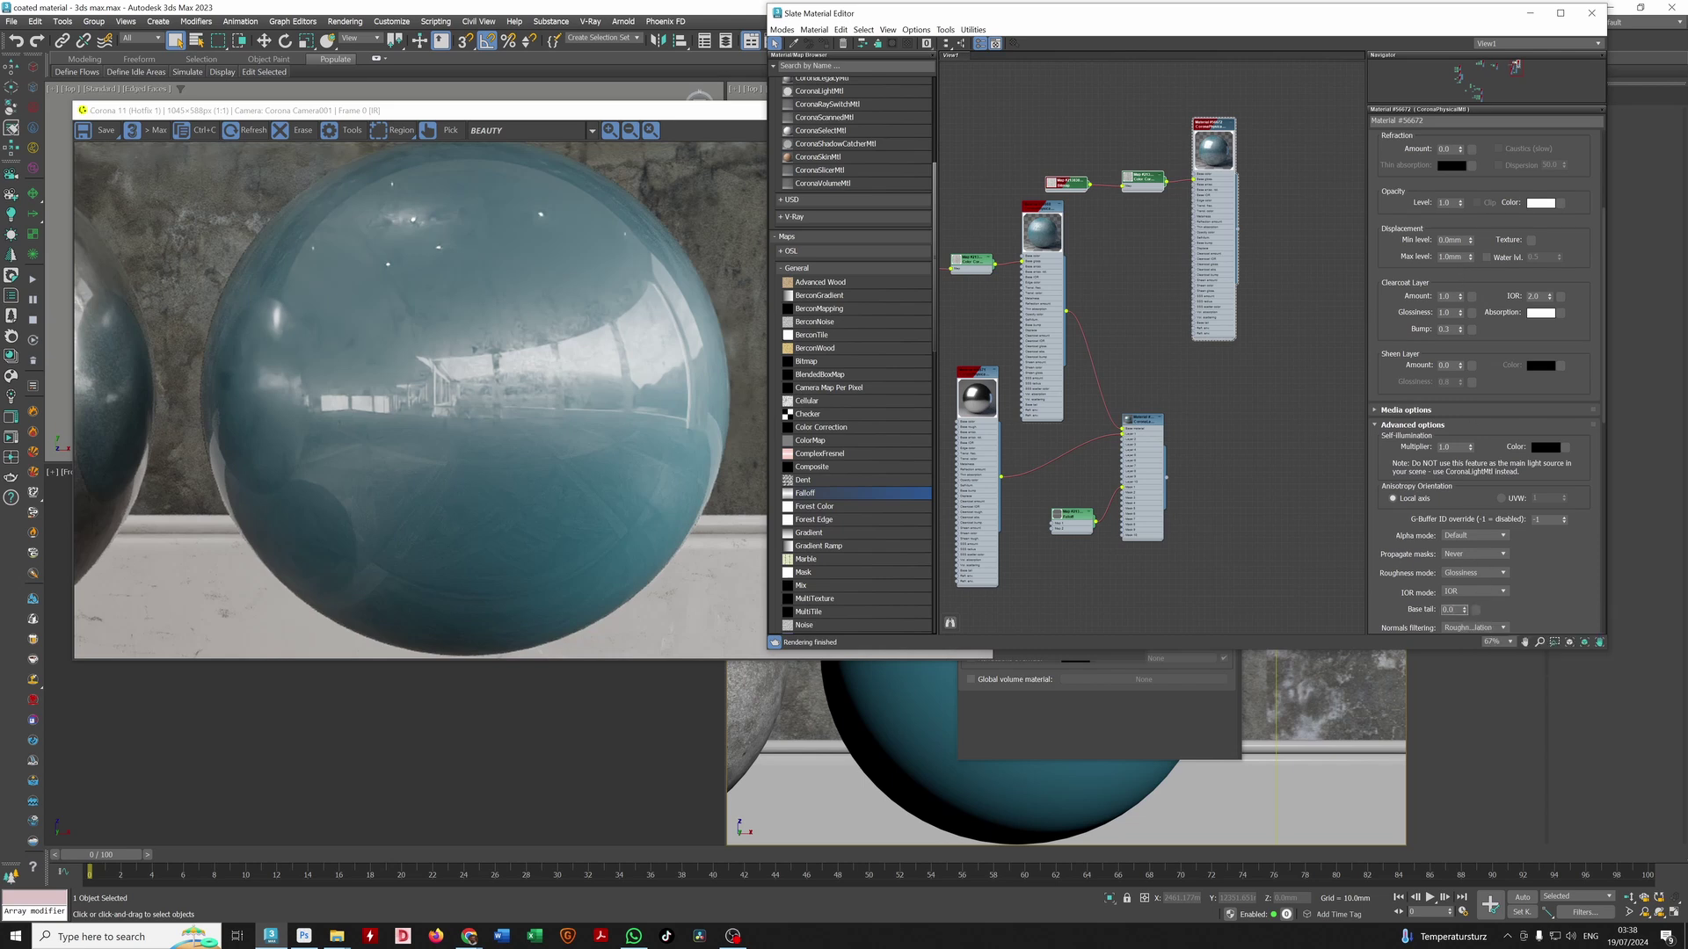
left_click(981, 510)
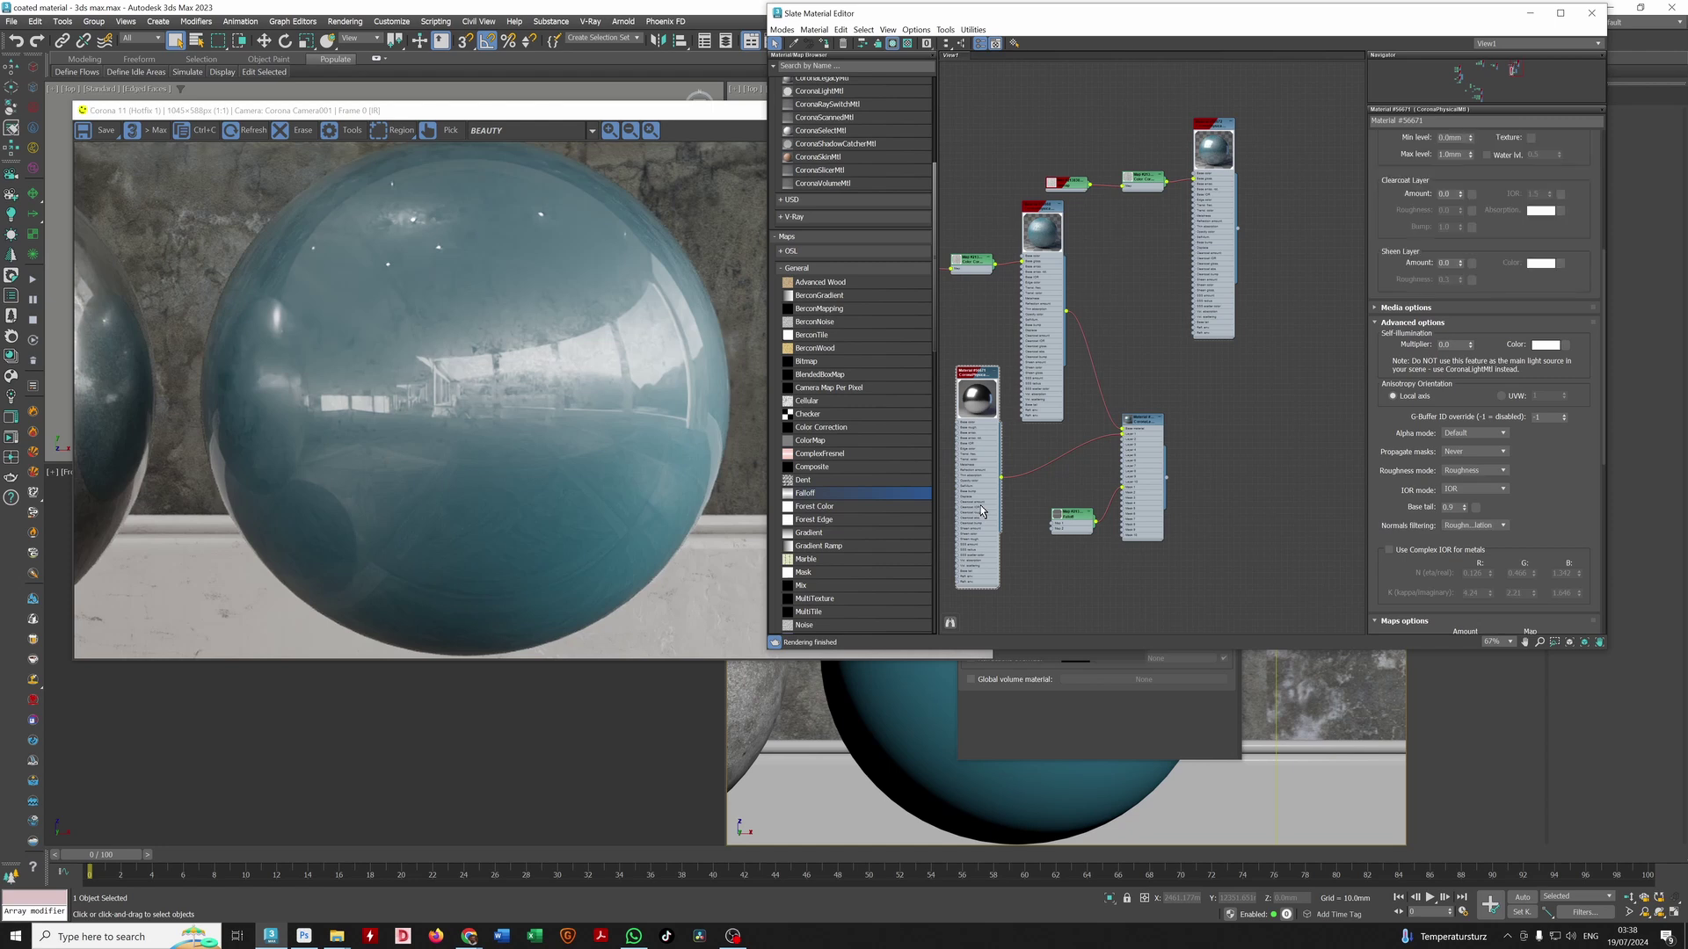
left_click(1220, 273)
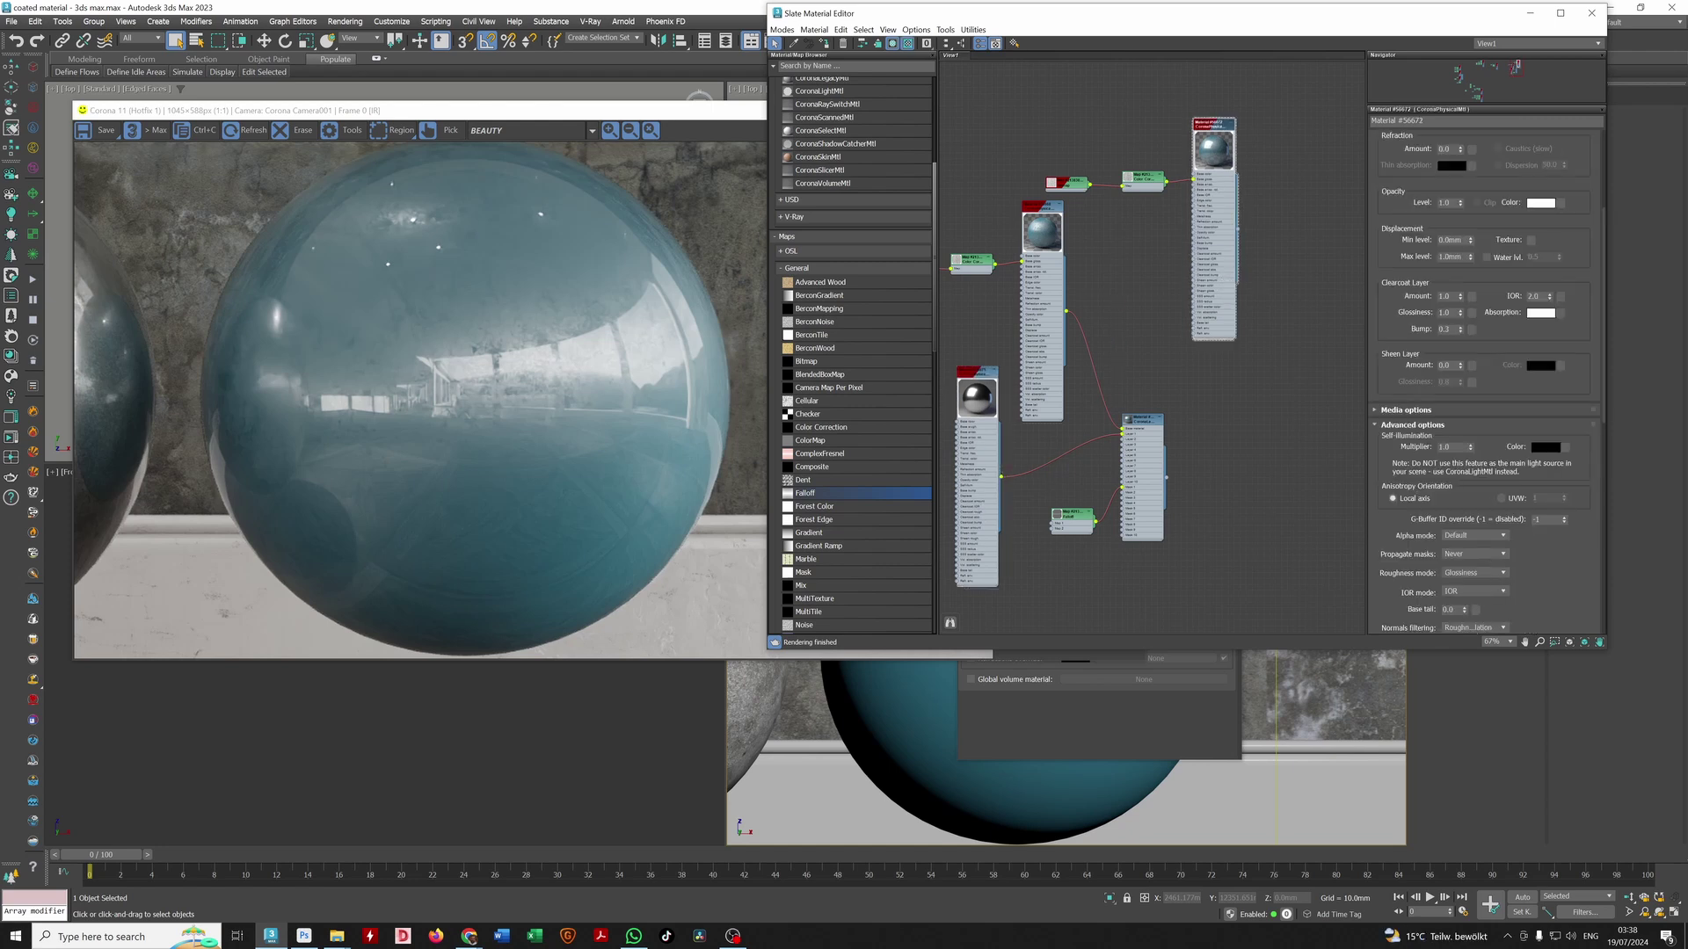
type("0.5")
key("Return")
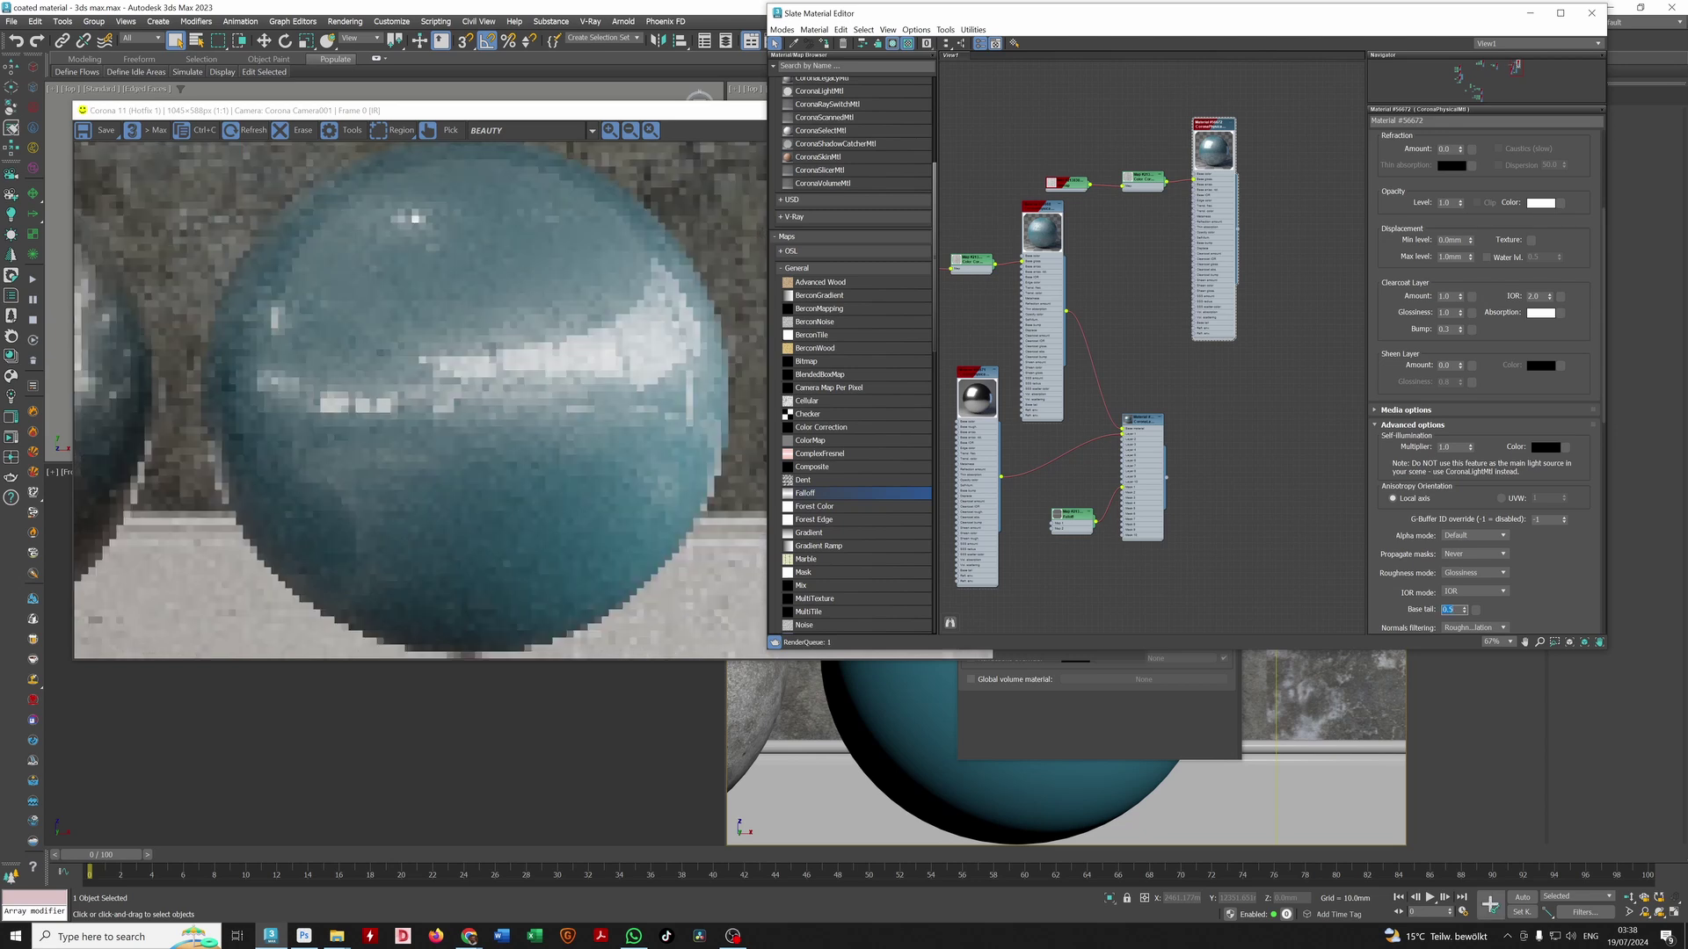
type("1.0")
key("Return")
type("0.9")
key("Return")
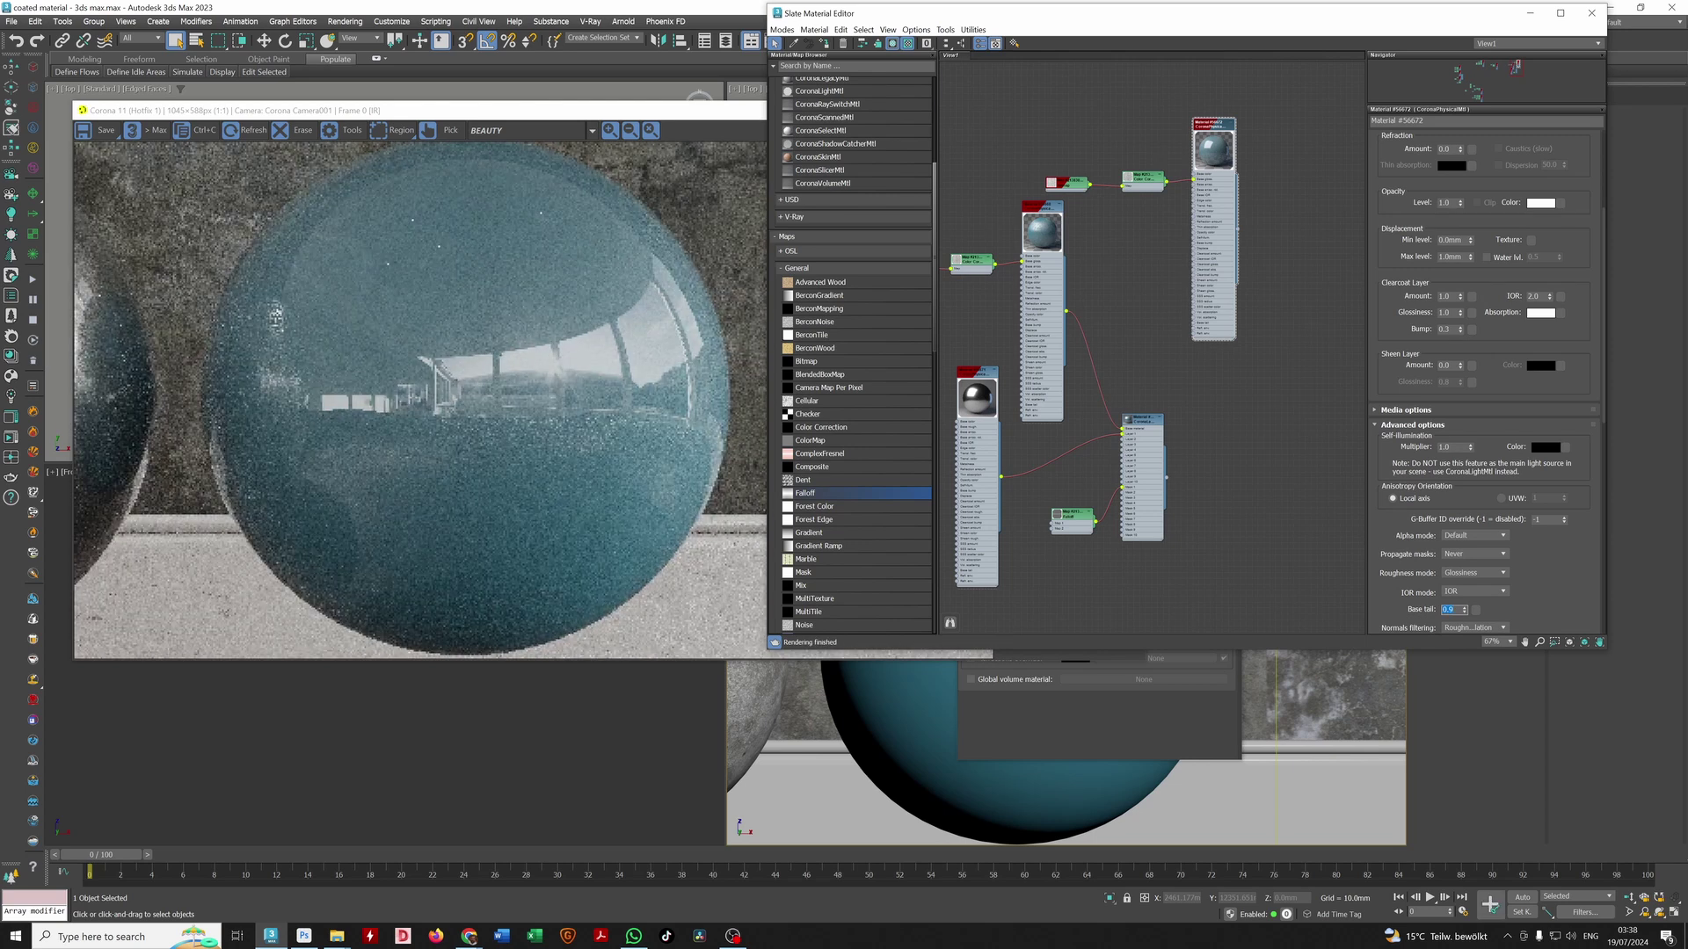
type("0.1")
key("Return")
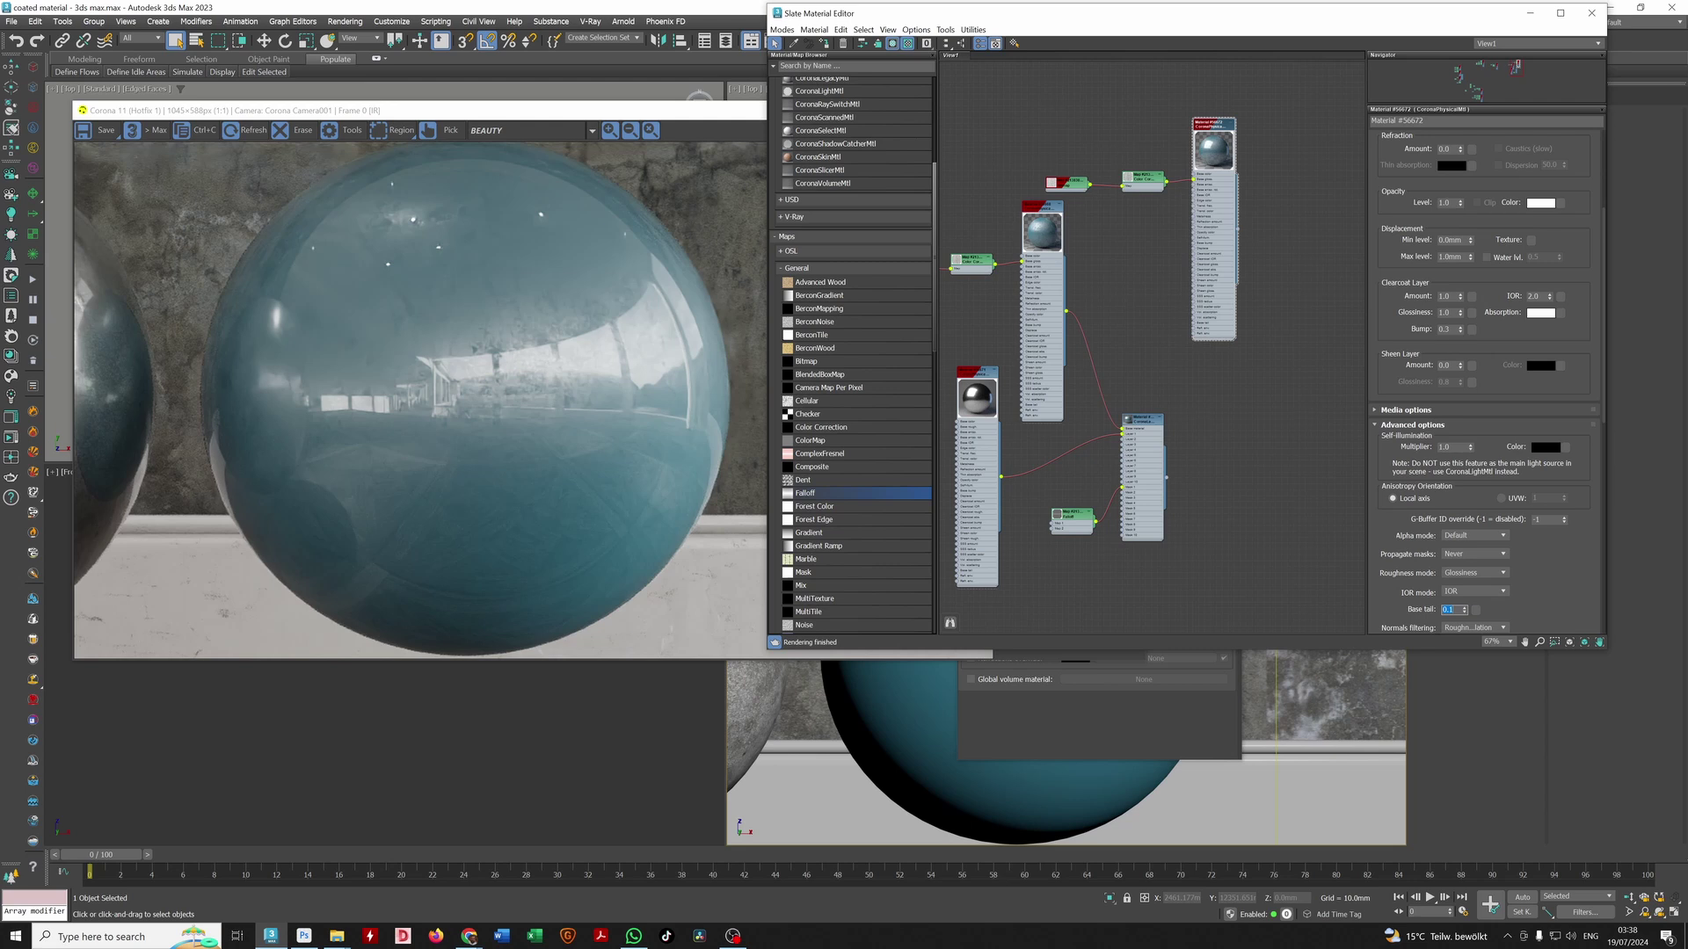
Step: Set the clearcoated teal material's base tail to 0.4
left_click(1465, 612)
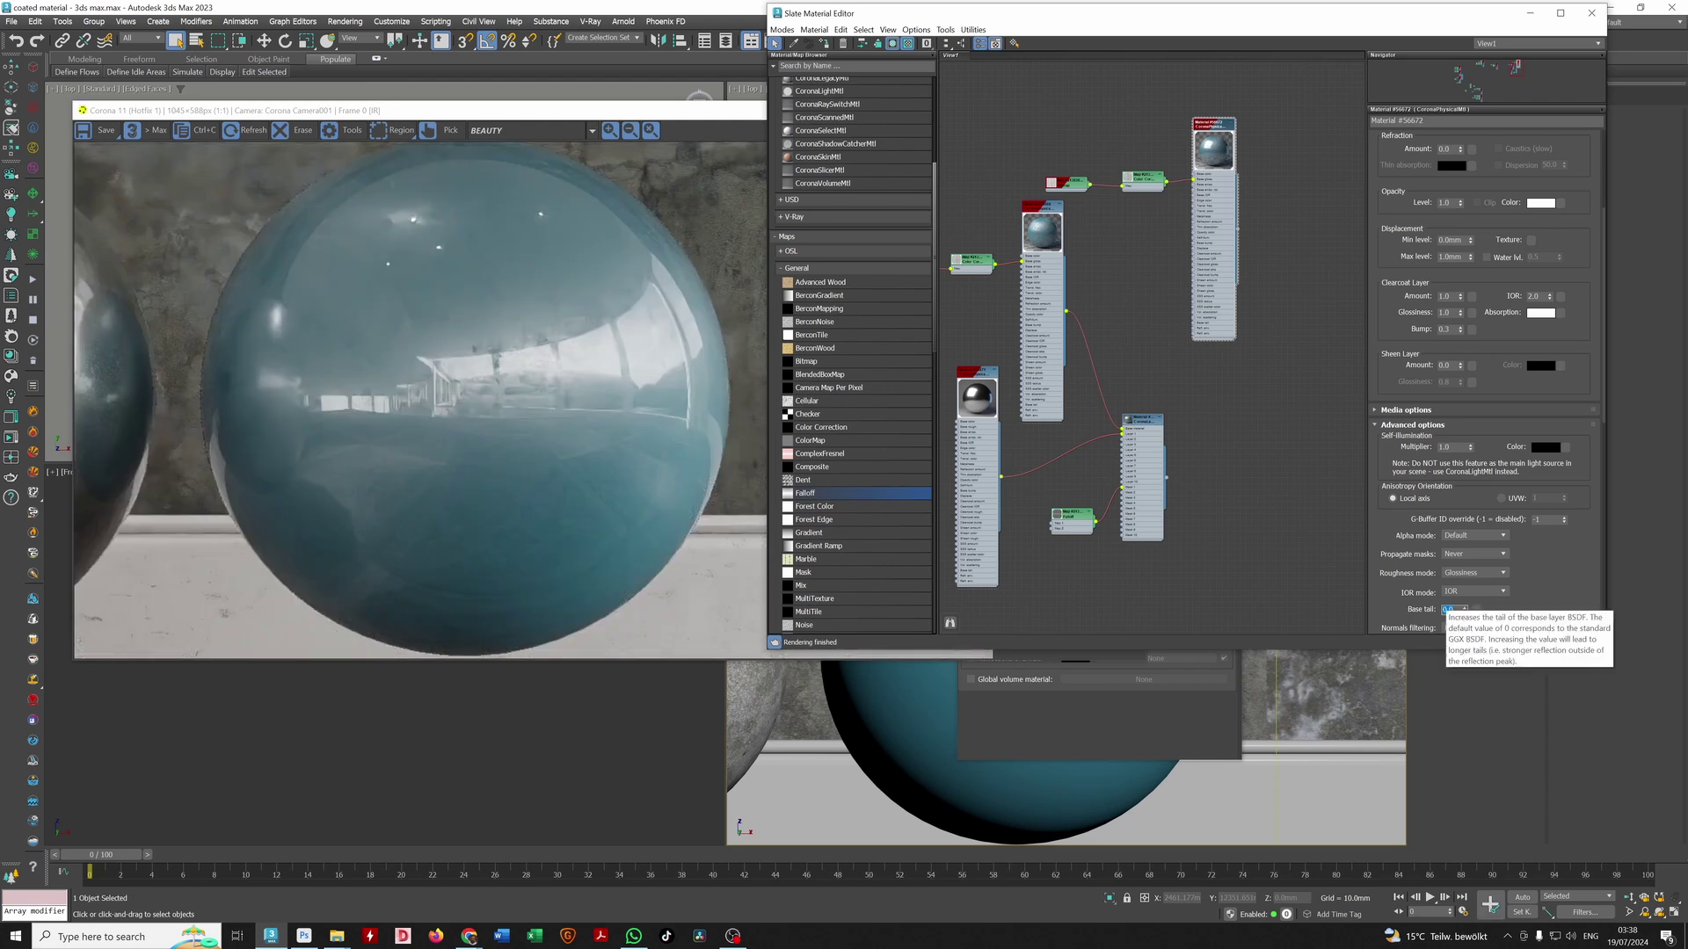
left_click(1448, 609)
type("4")
key("Return")
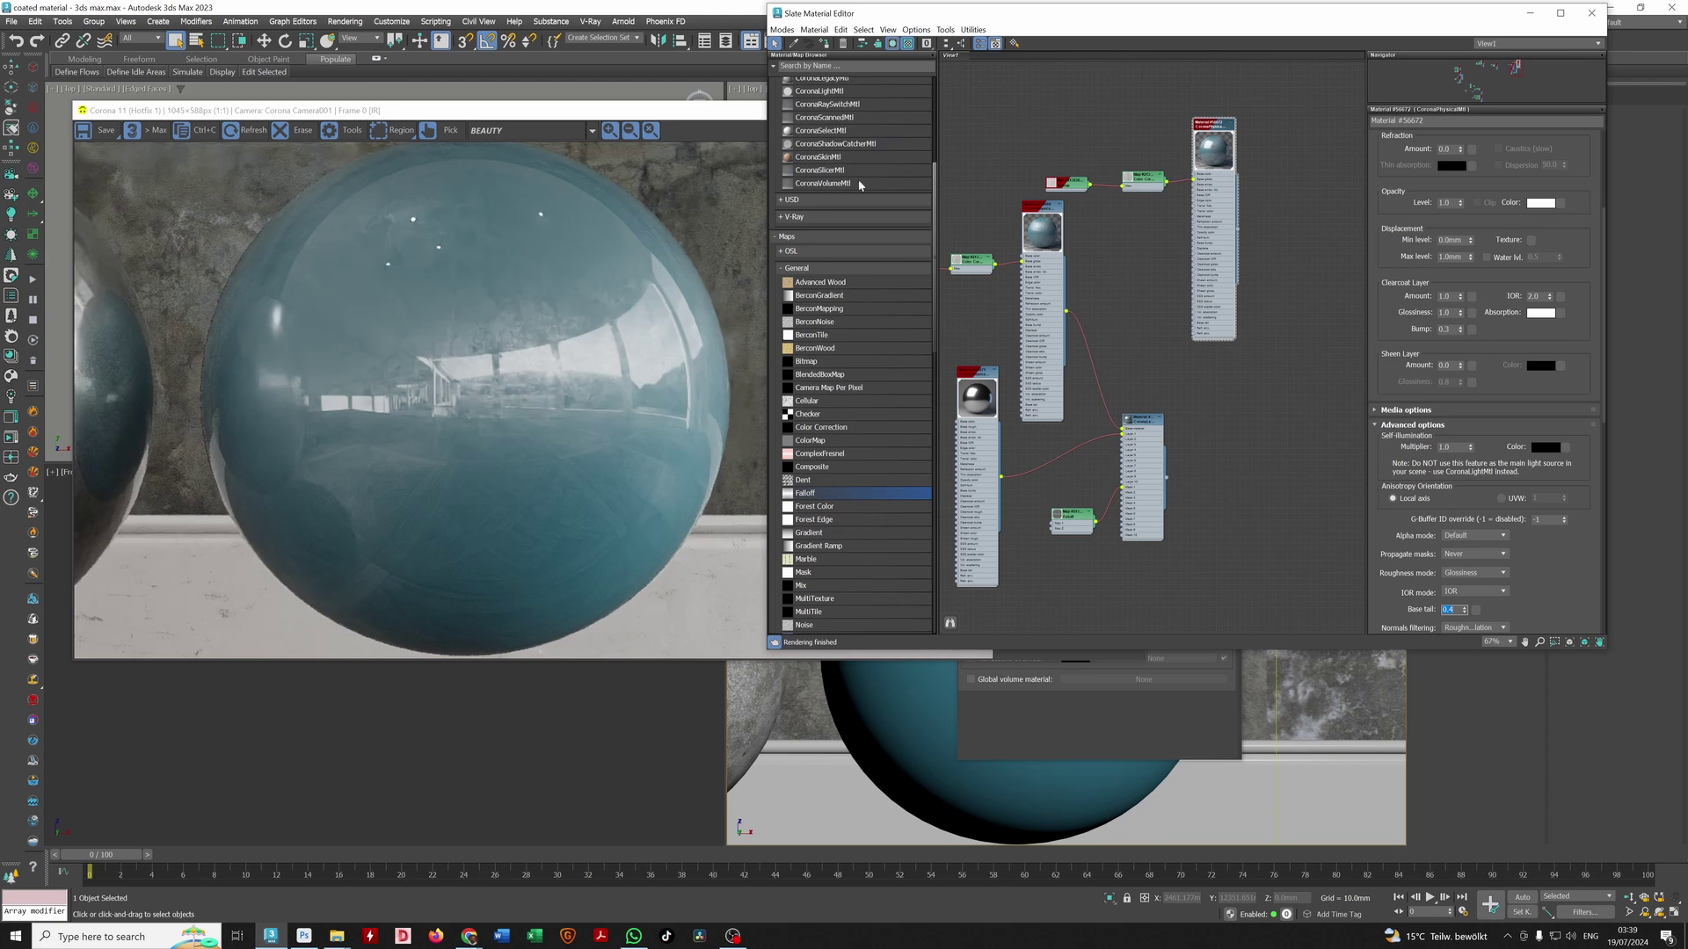
Step: Store the current clearcoat render in the frame buffer's history
left_click(694, 112)
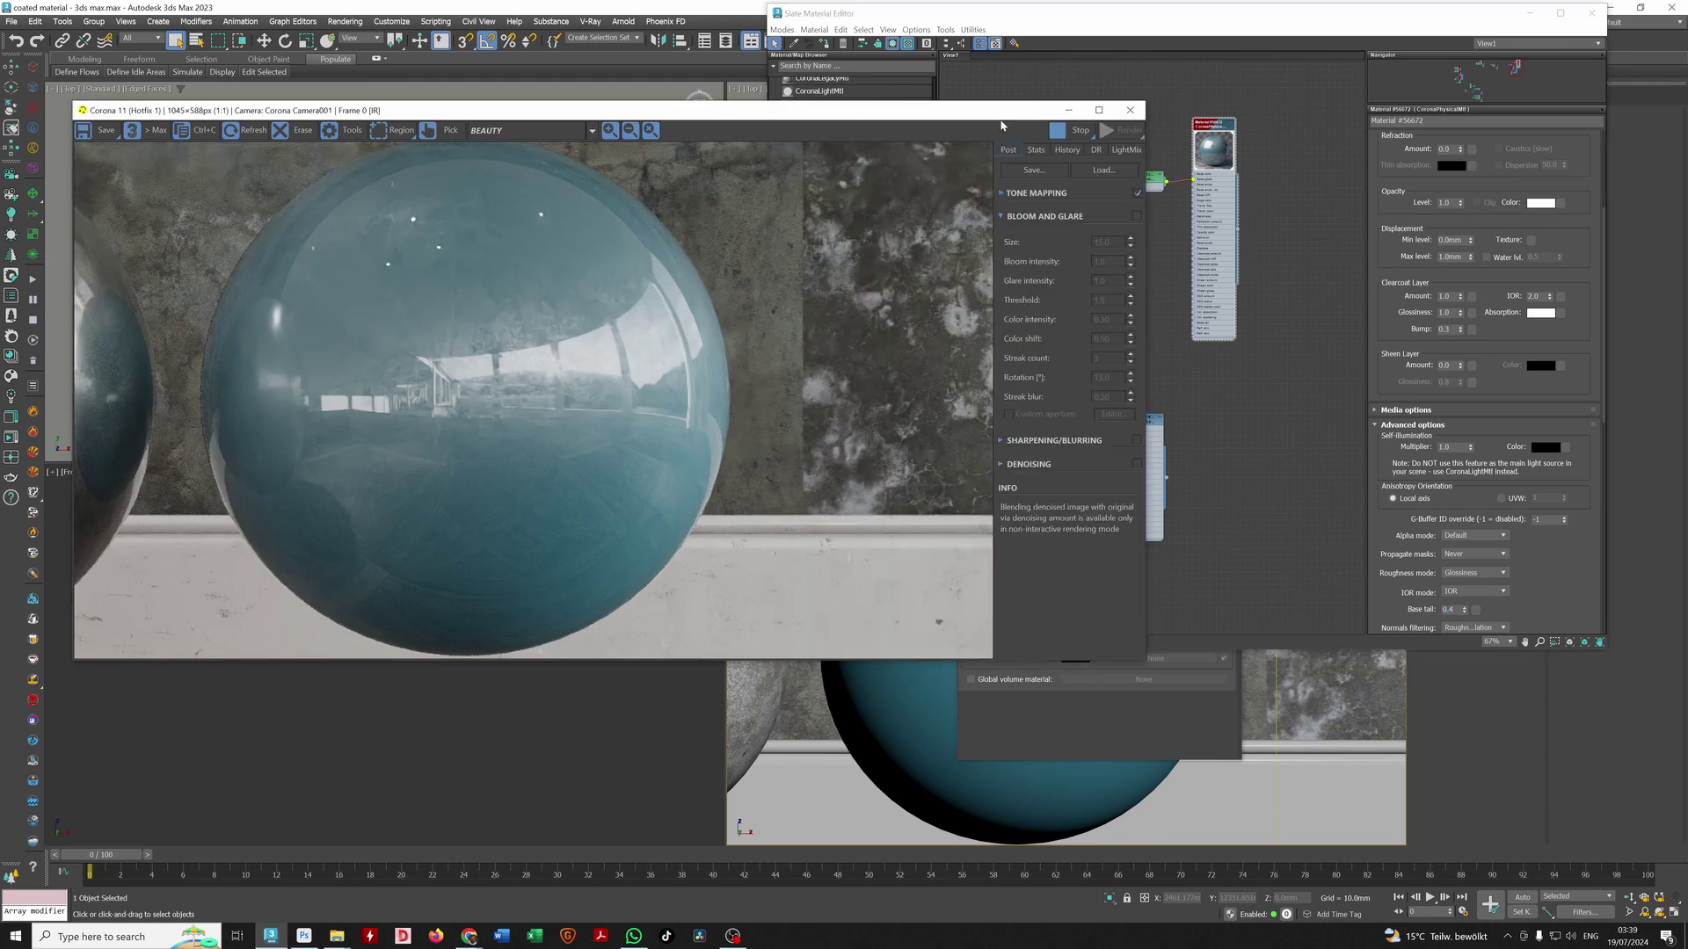
left_click(1069, 152)
left_click(1060, 173)
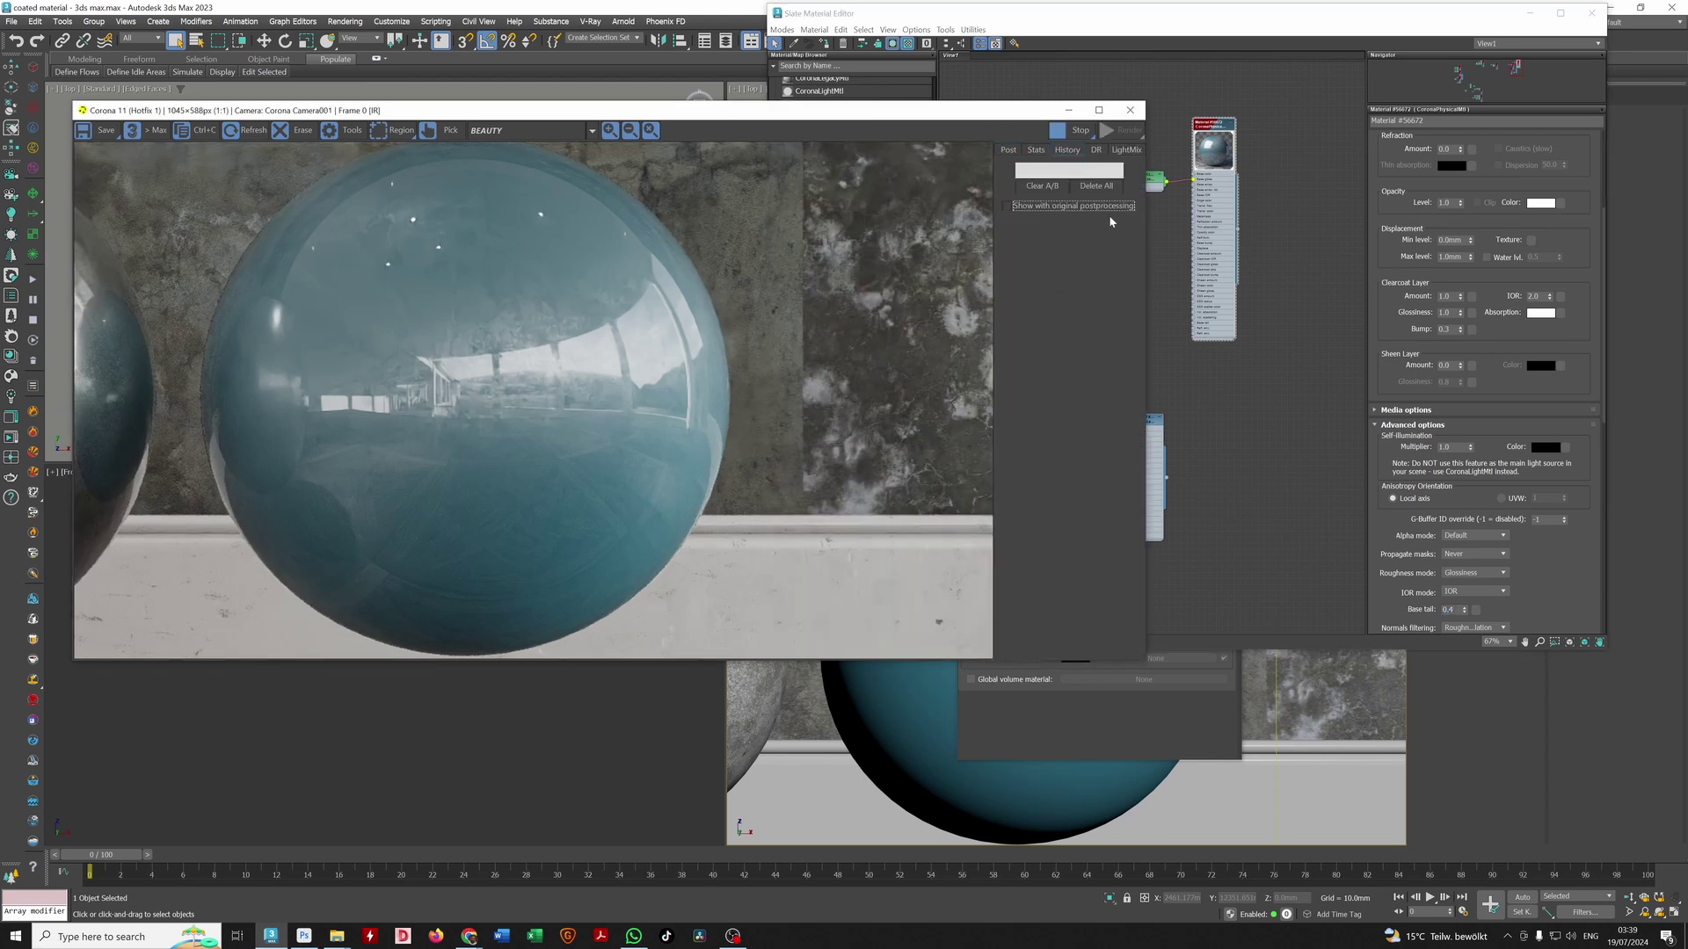
Step: Assign the layered chrome-coated material to the large sphere and store its render in the frame buffer's history
left_click(1251, 464)
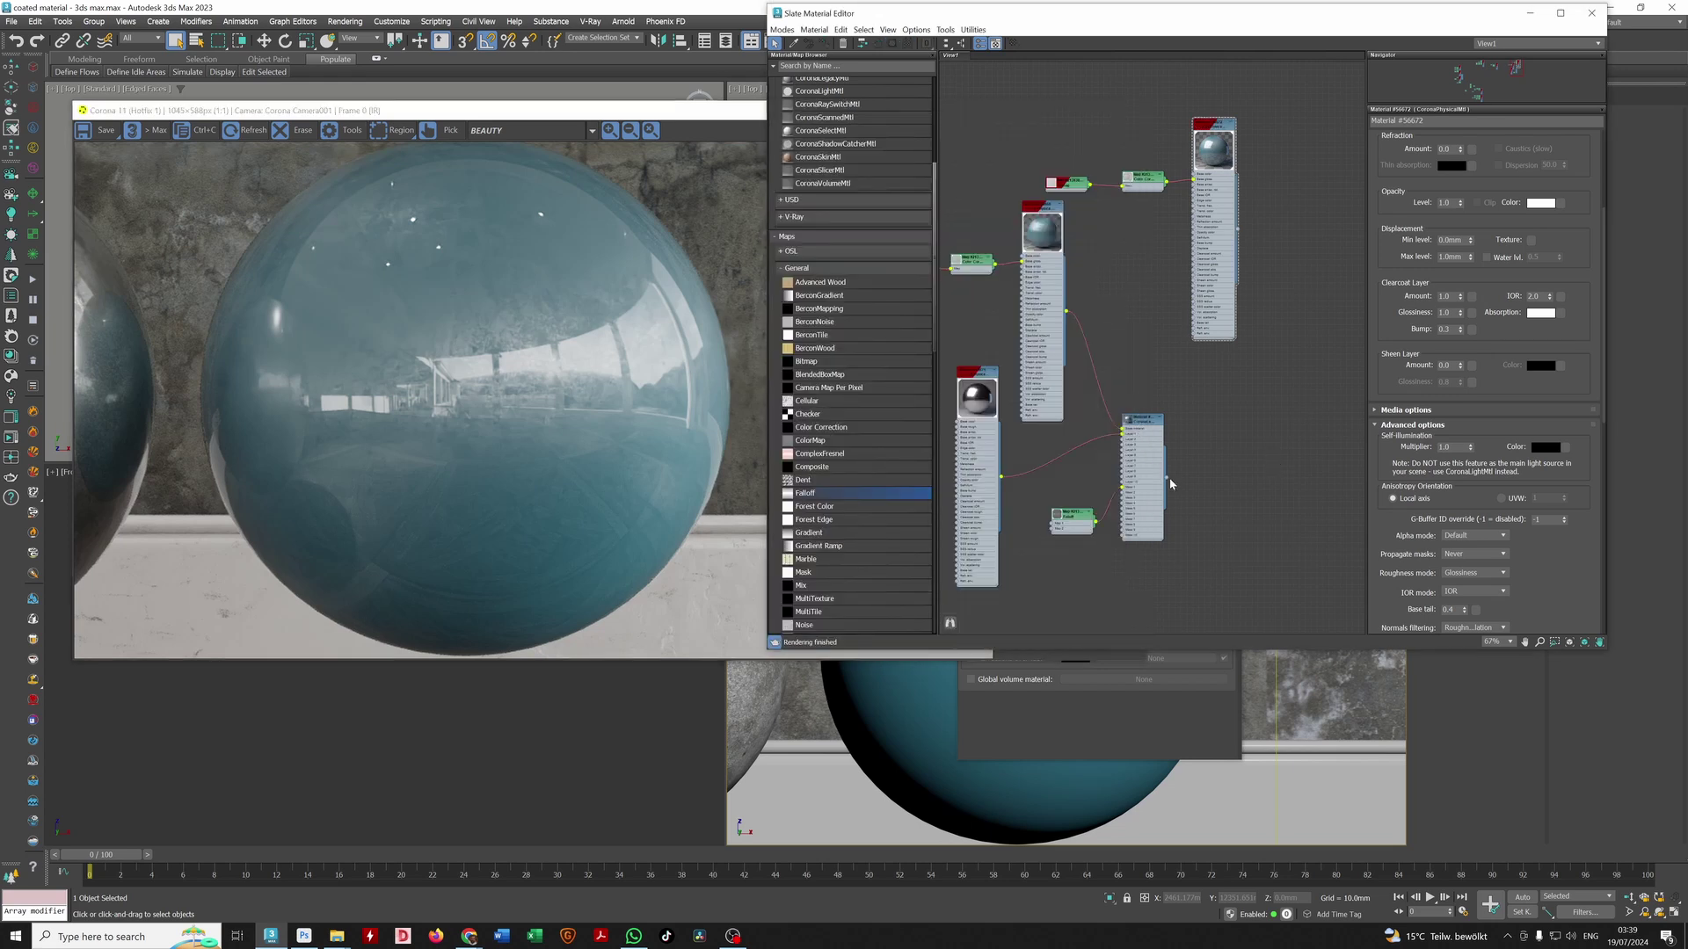
left_click_drag(1165, 477, 908, 713)
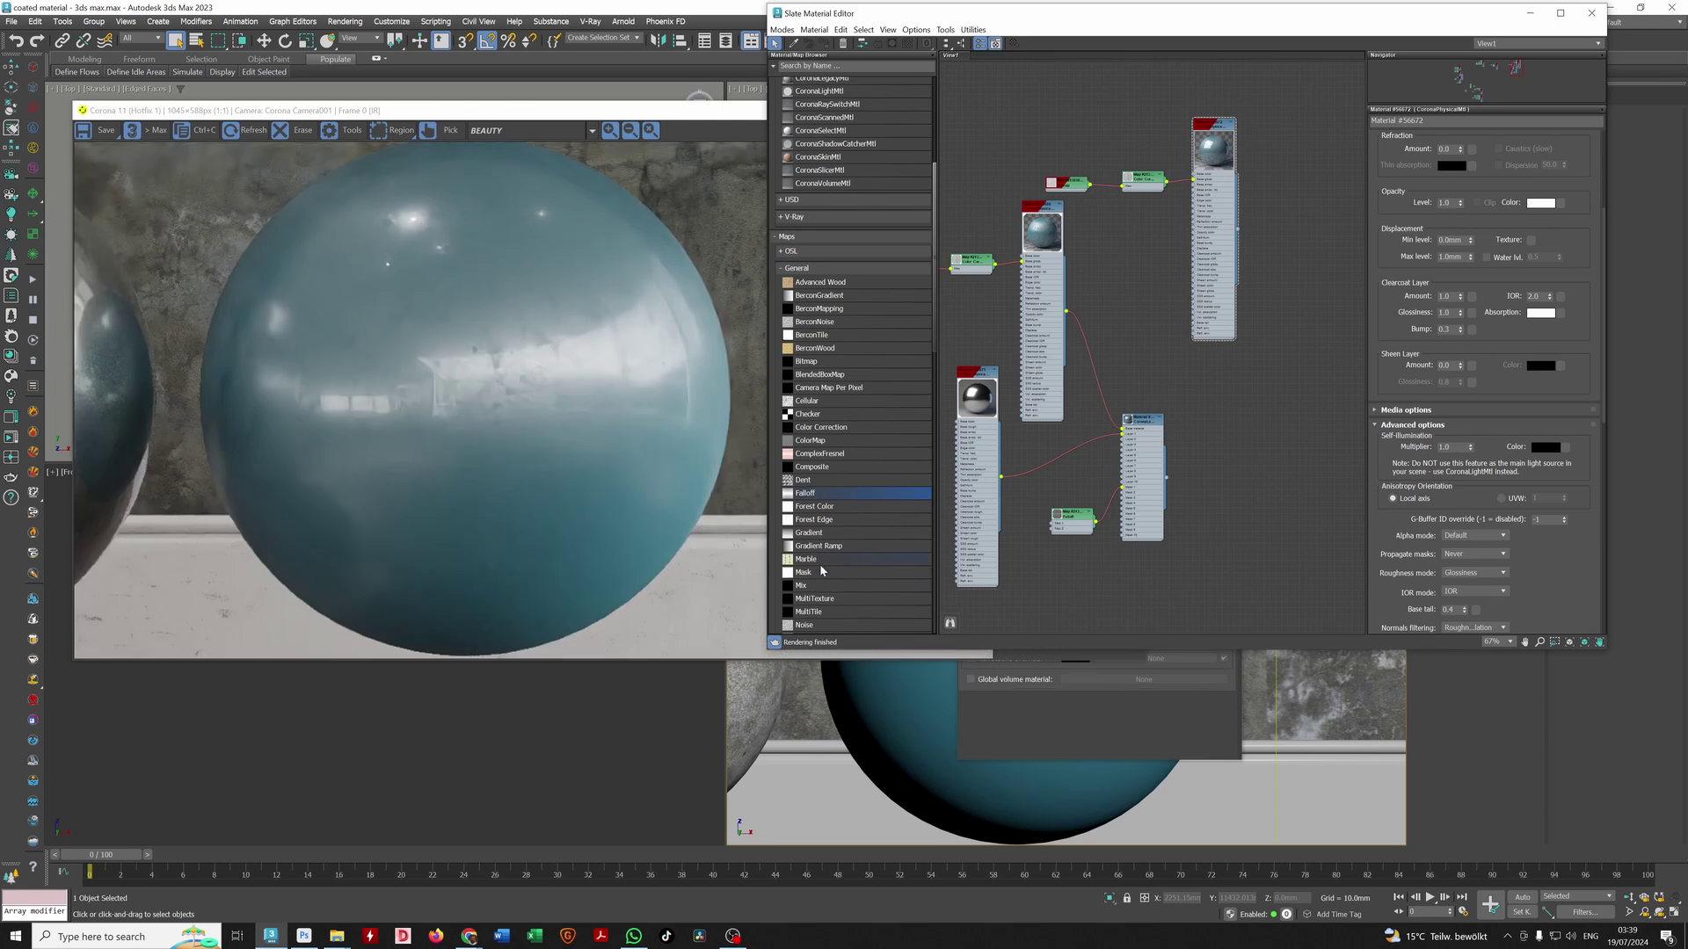
left_click(716, 285)
left_click(1069, 170)
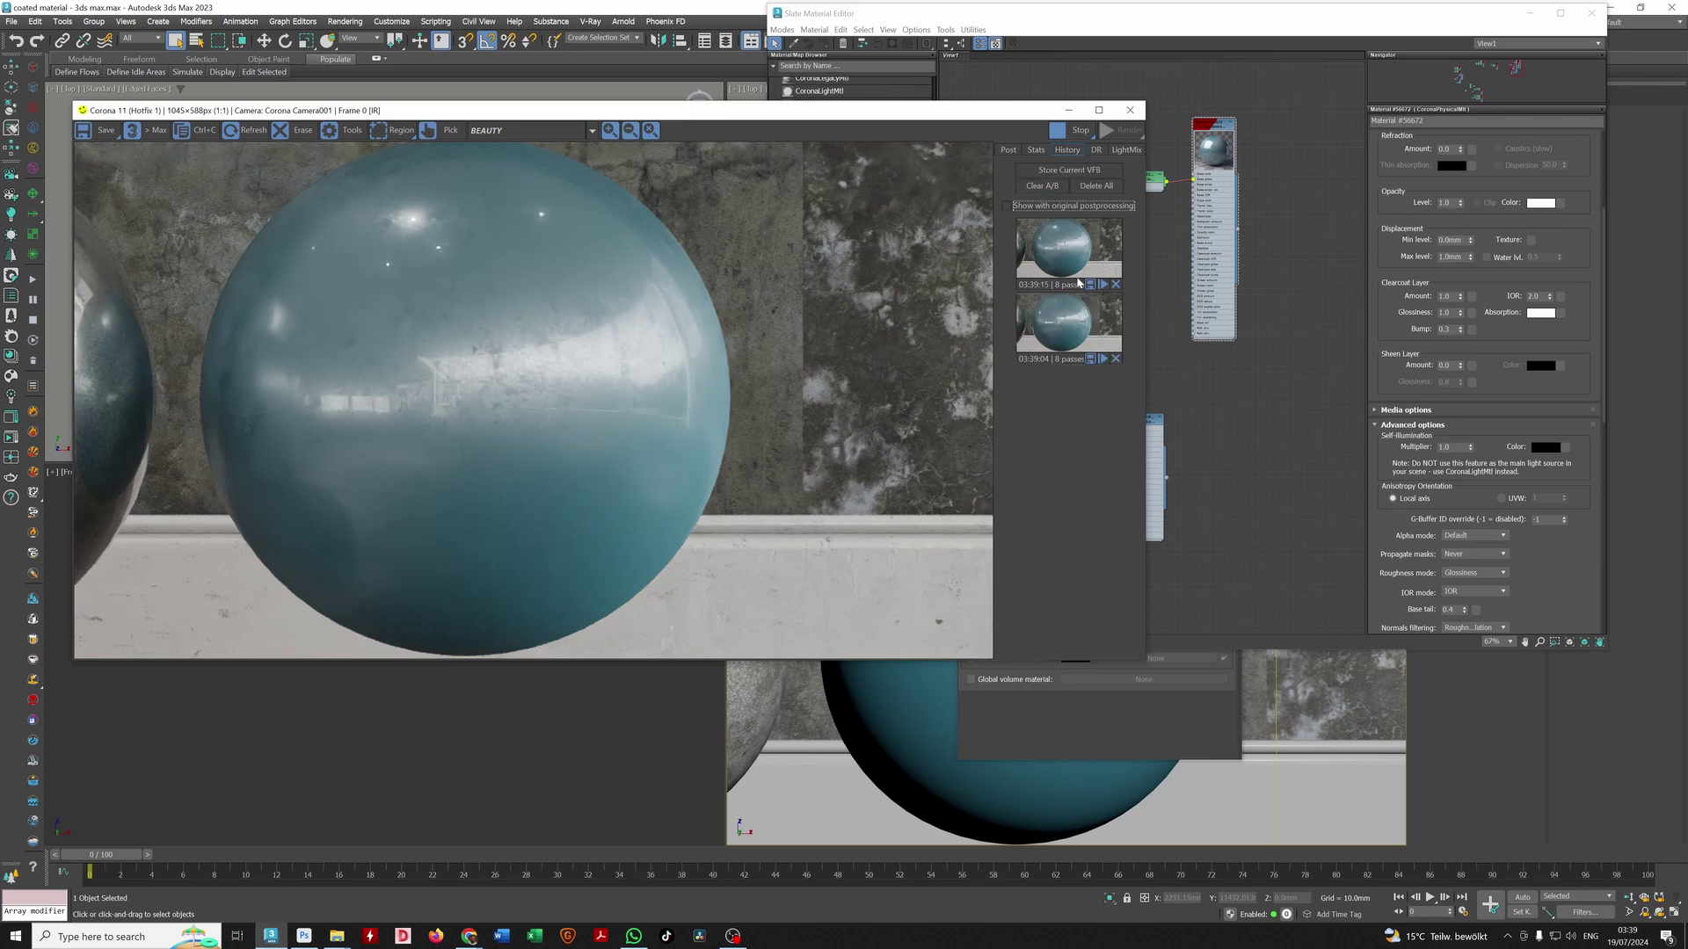
Step: Compare the stored layered-coating and clearcoat renders with the A/B wipe across the sphere, and end the comparison
left_click(1040, 252)
right_click(1071, 336)
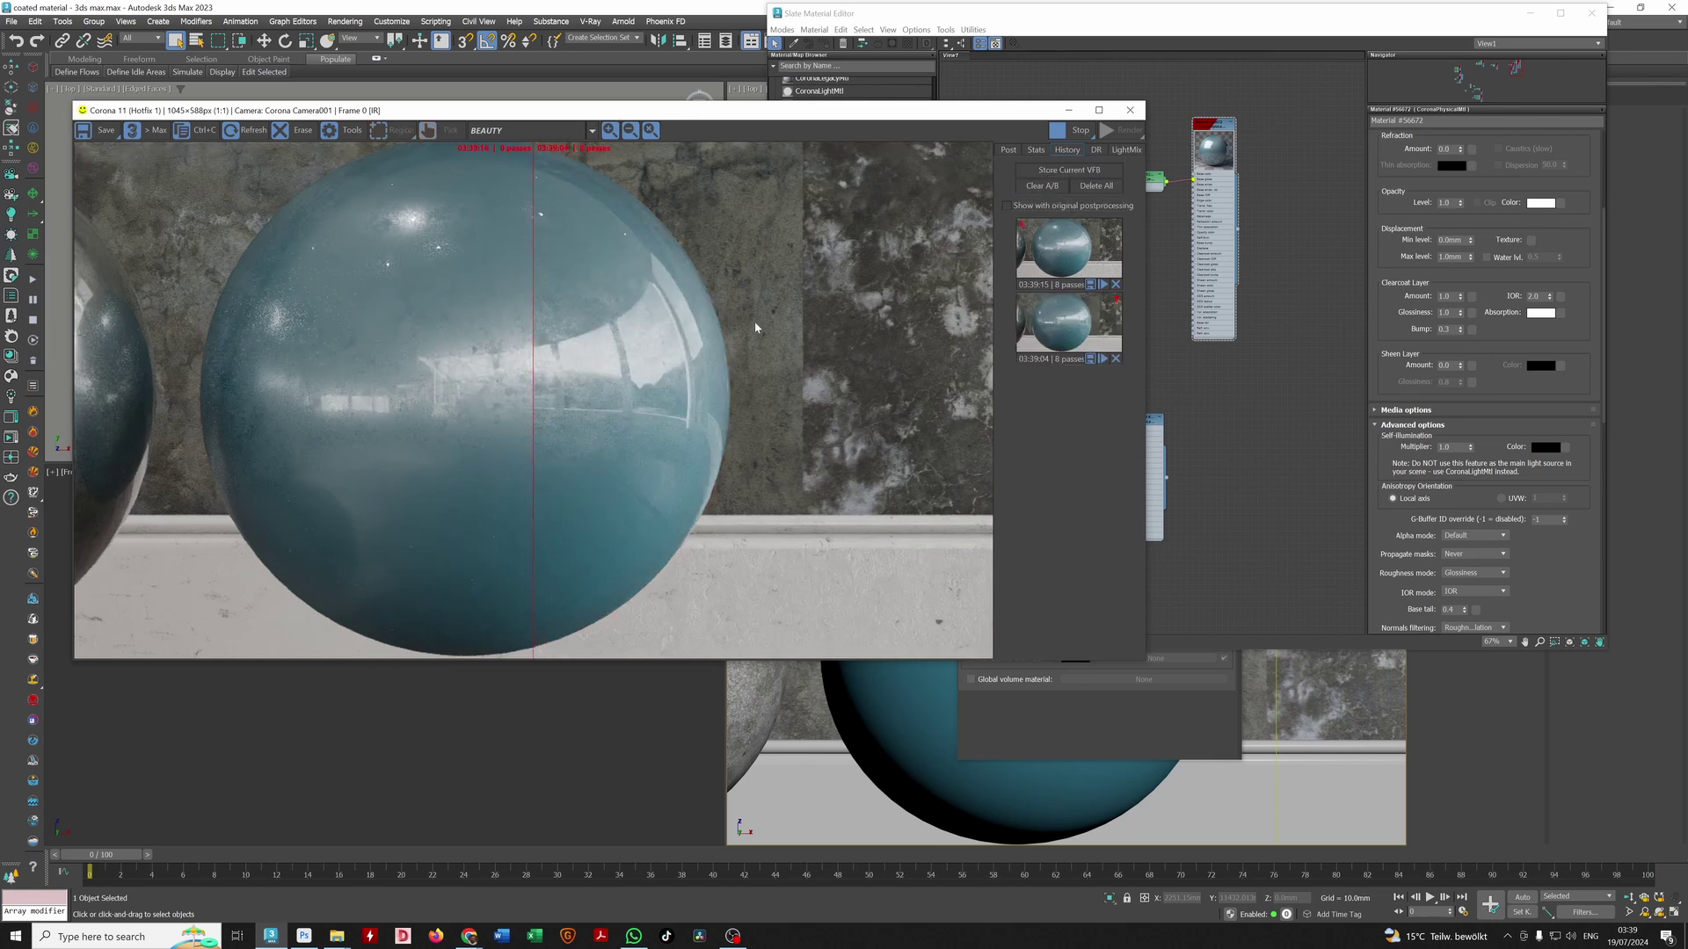
left_click_drag(529, 395, 598, 390)
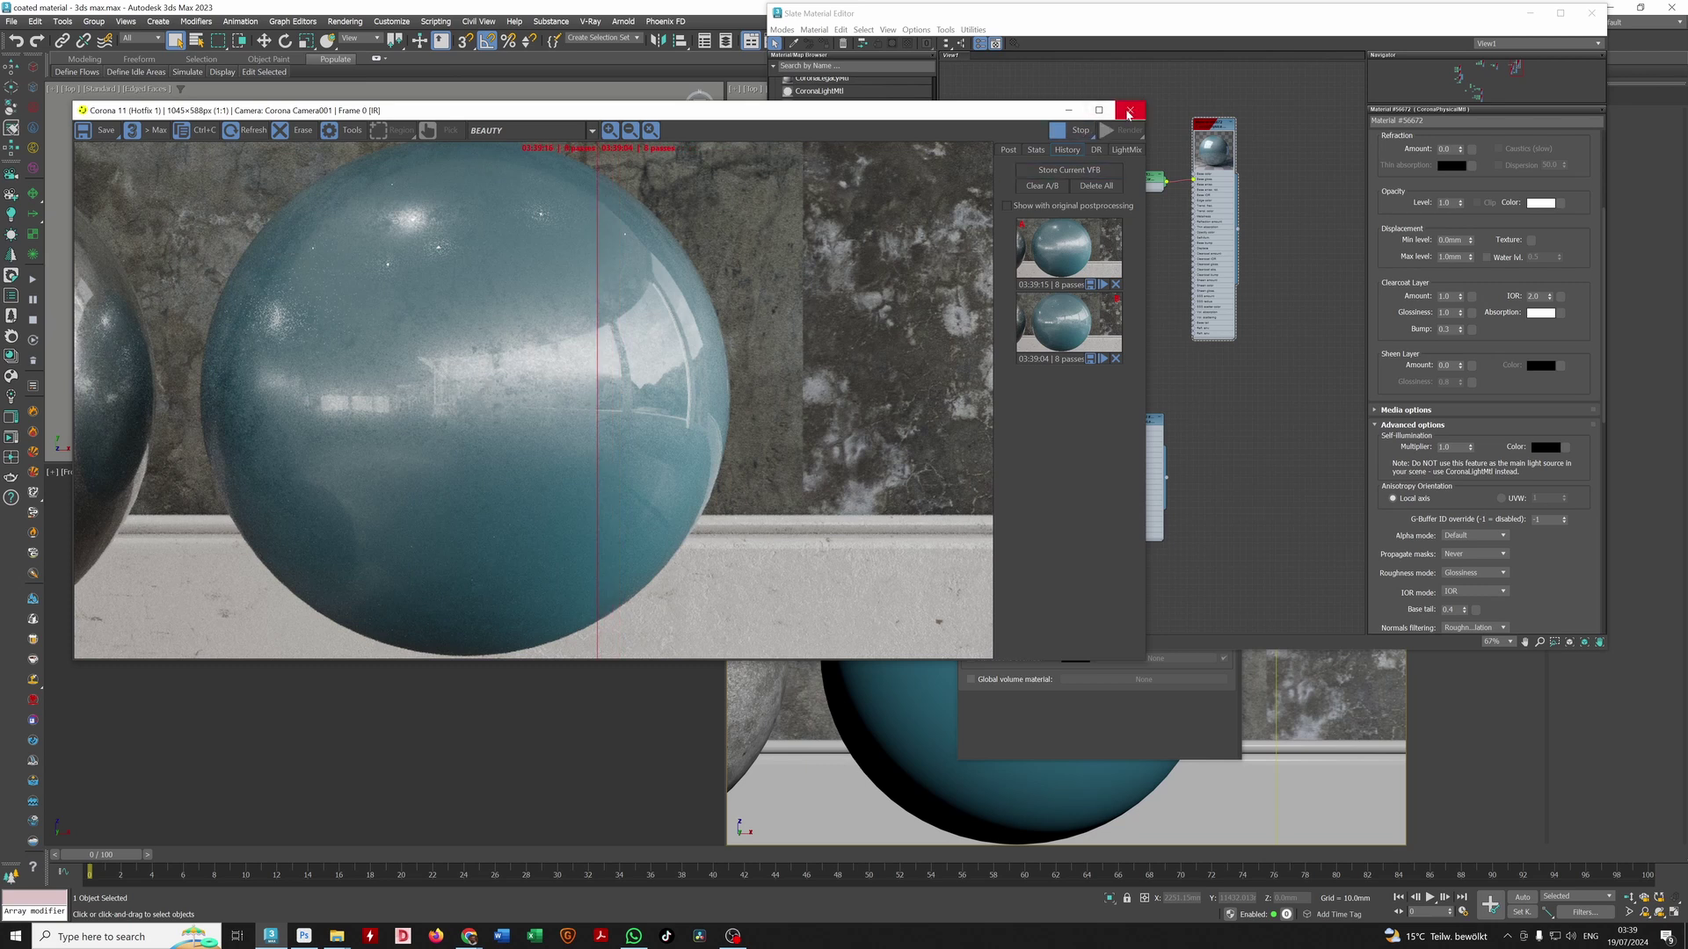
left_click(1043, 252)
right_click(1073, 310)
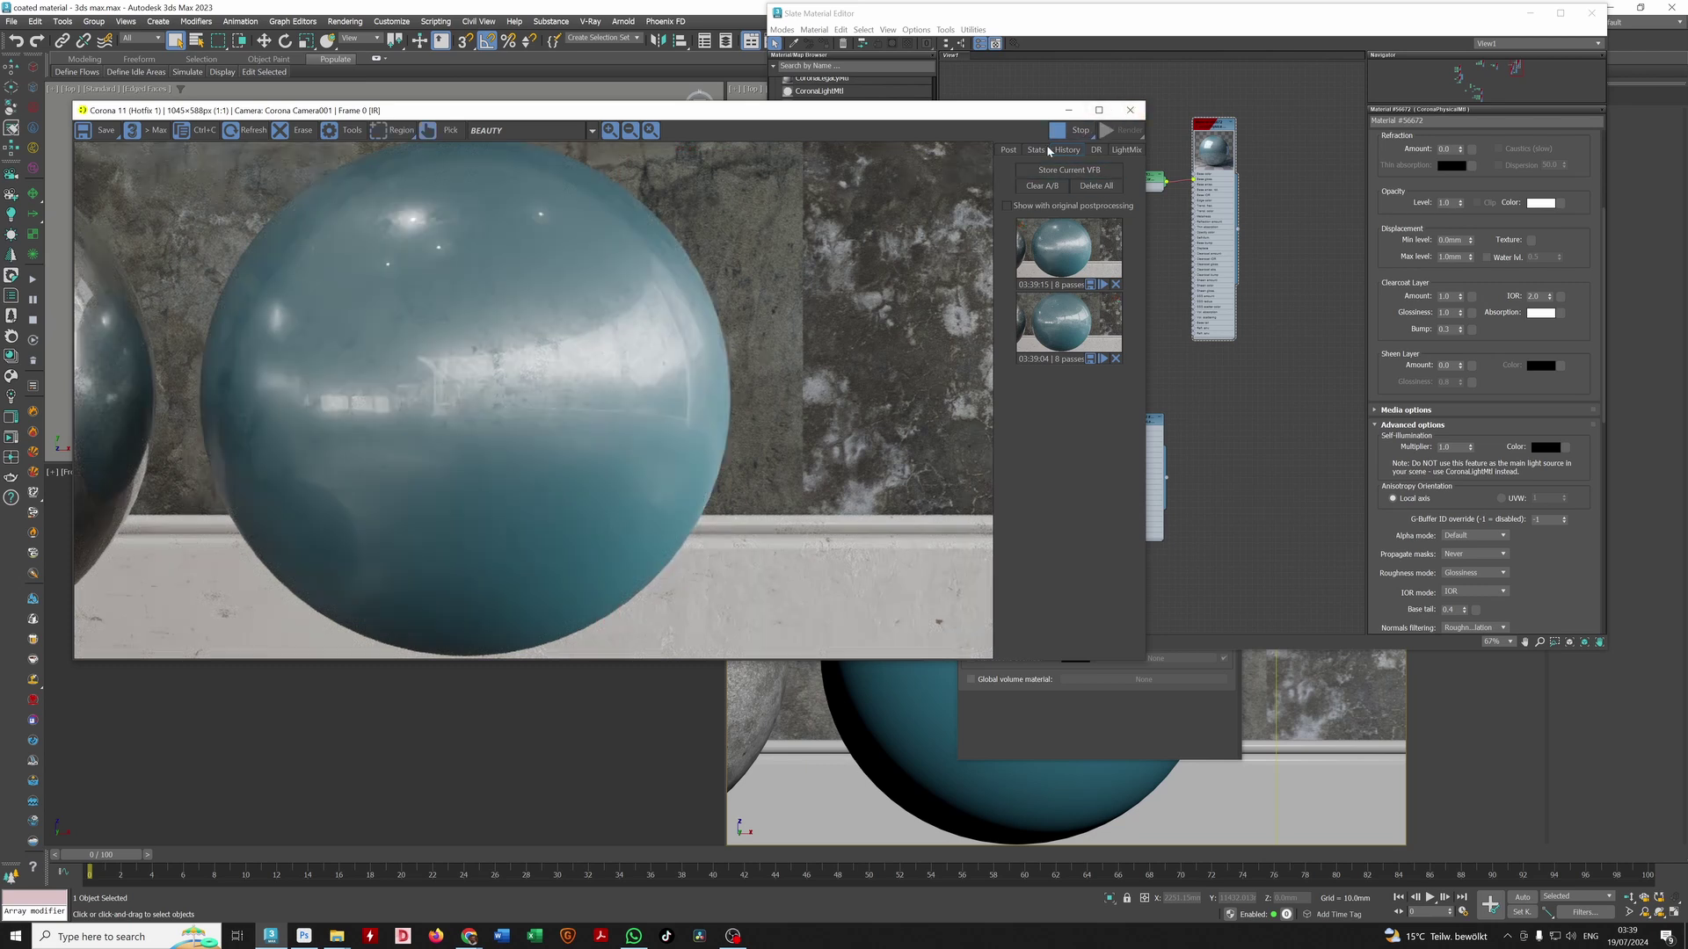
Step: Set the chrome coating material's base tail to 0.7 and store the updated render in the history
left_click(1202, 34)
middle_click_drag(1099, 351, 1117, 373)
double_click(994, 414)
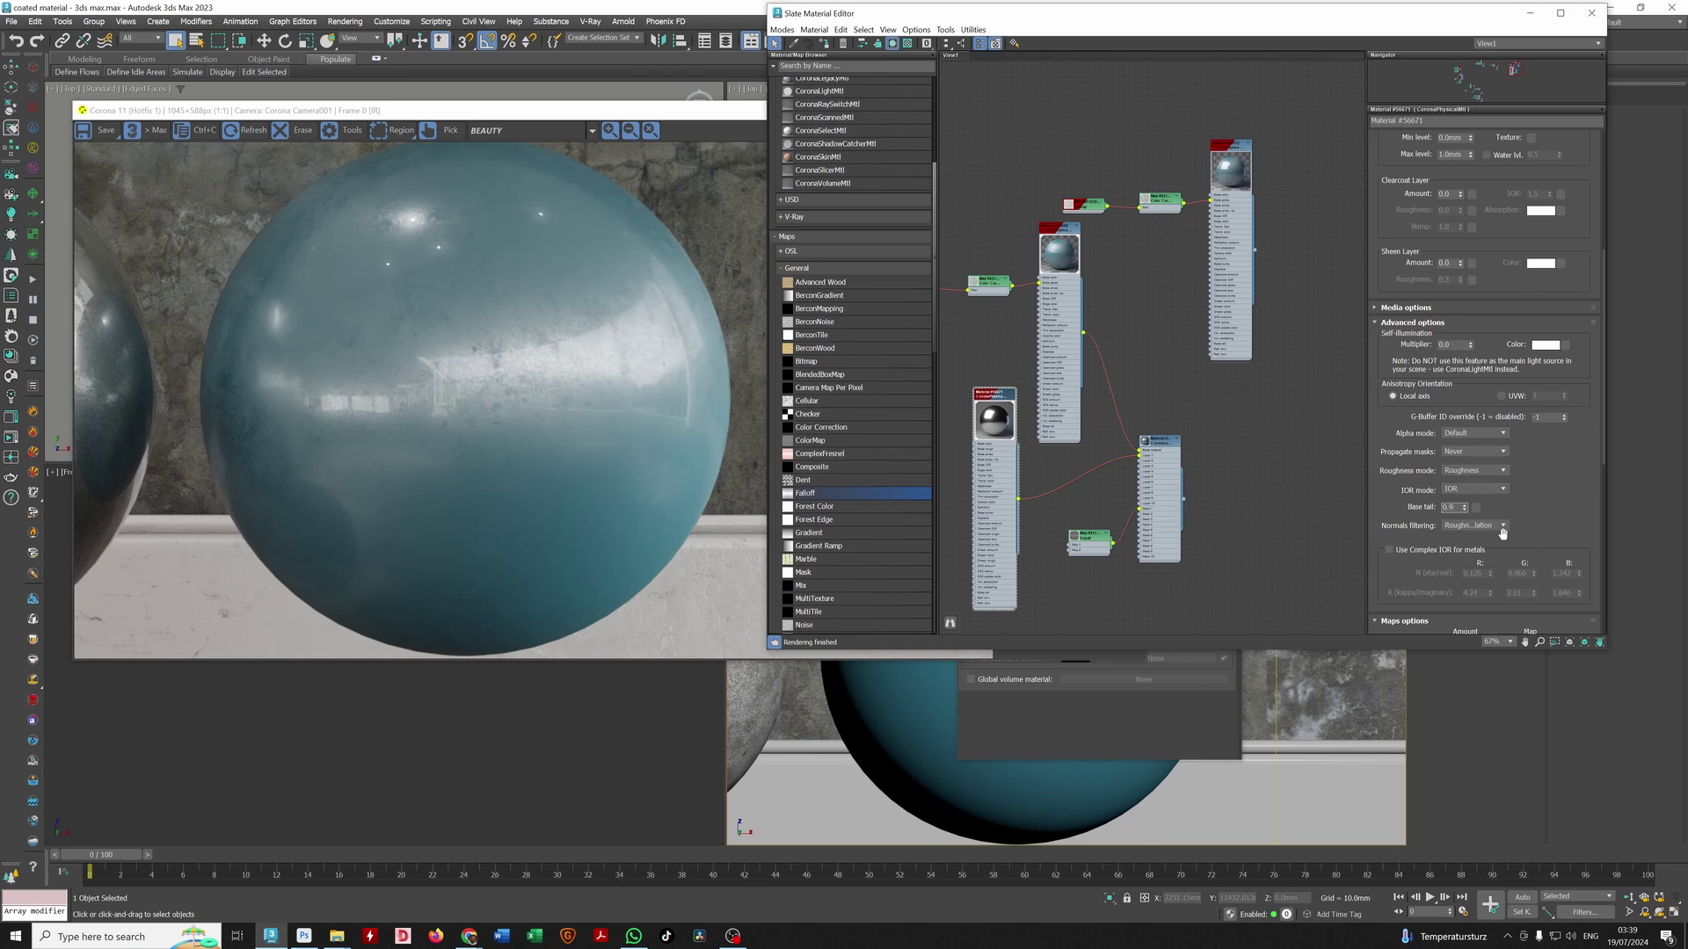
key("Return")
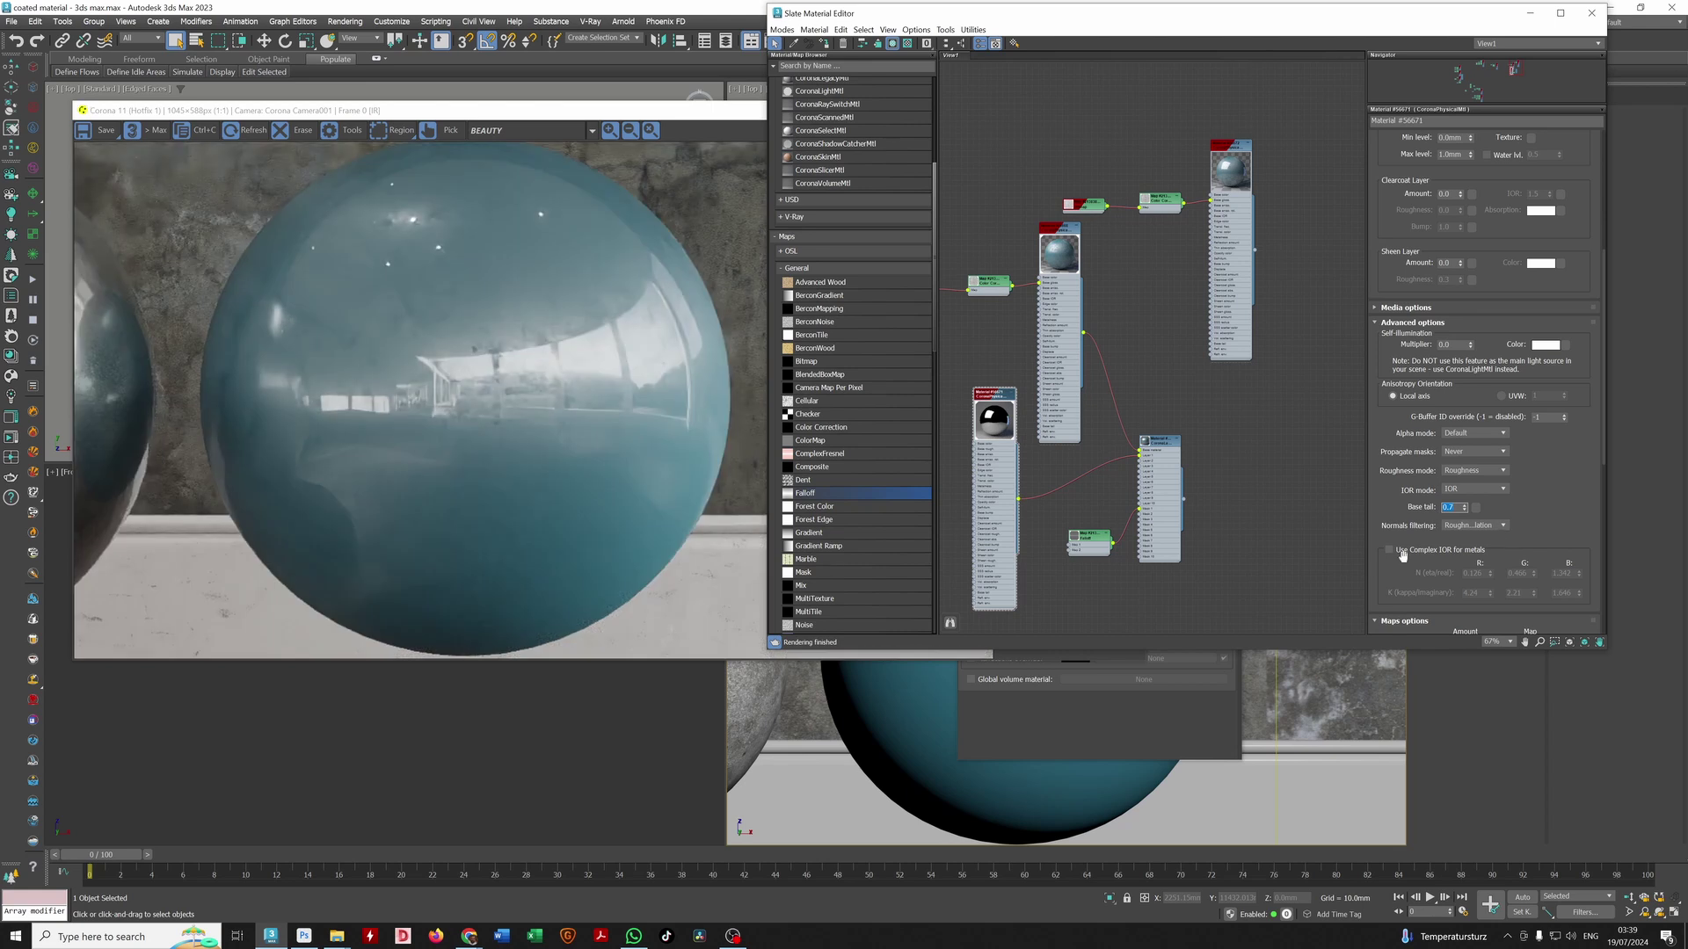
left_click(687, 112)
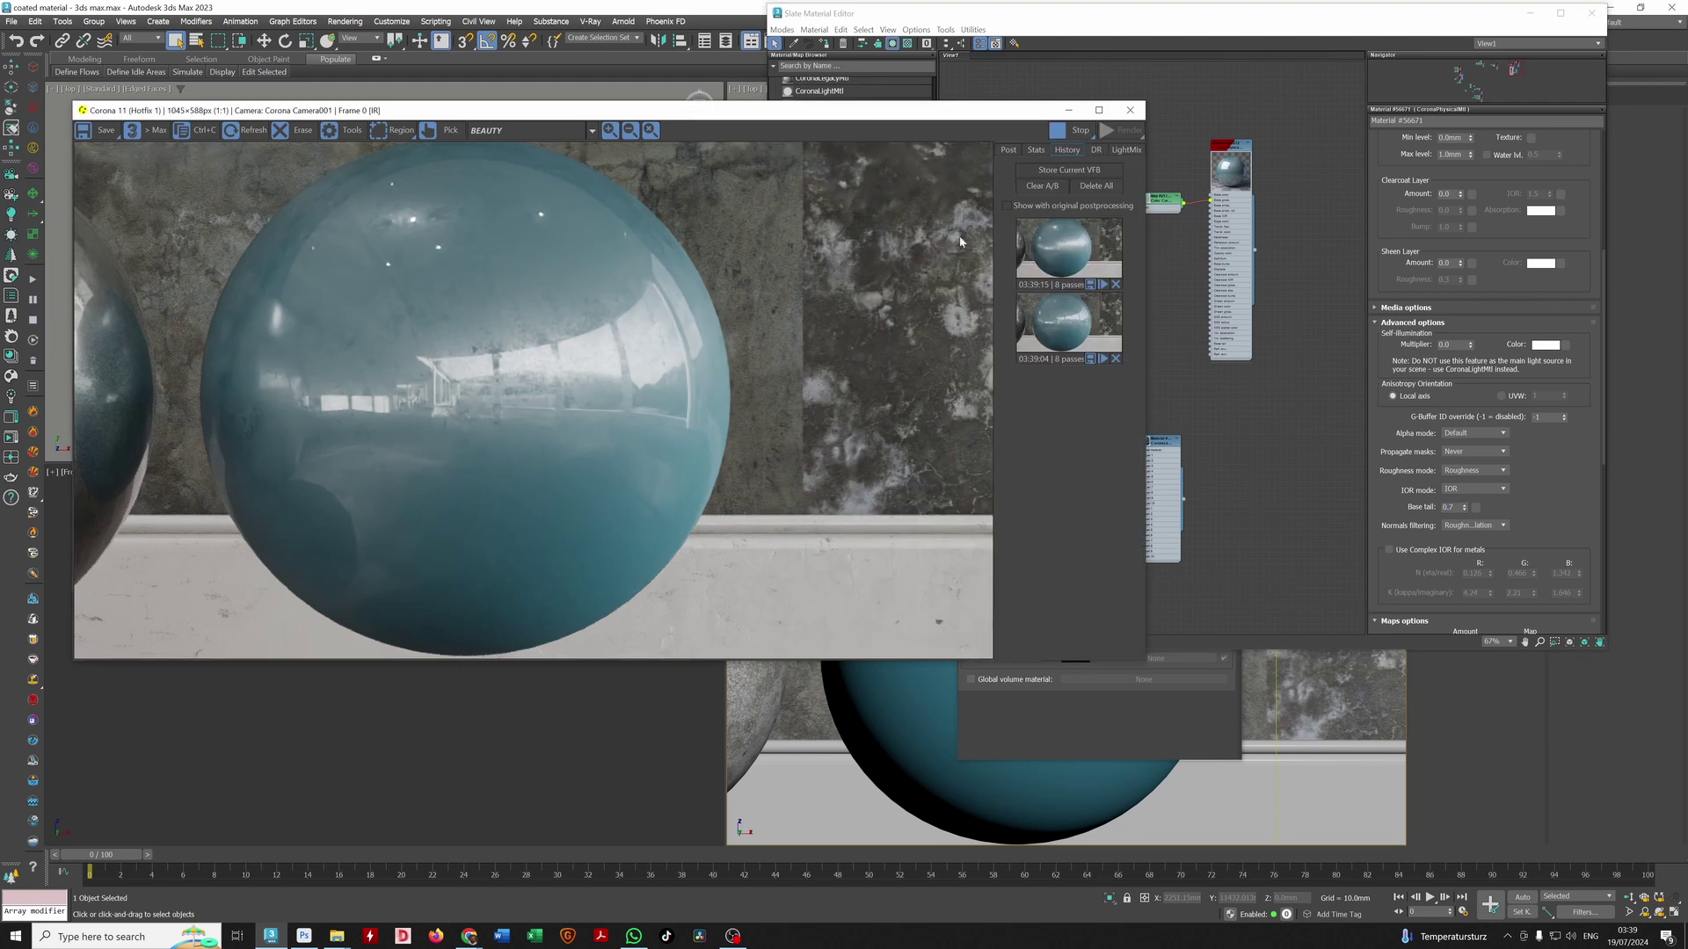
left_click(1069, 170)
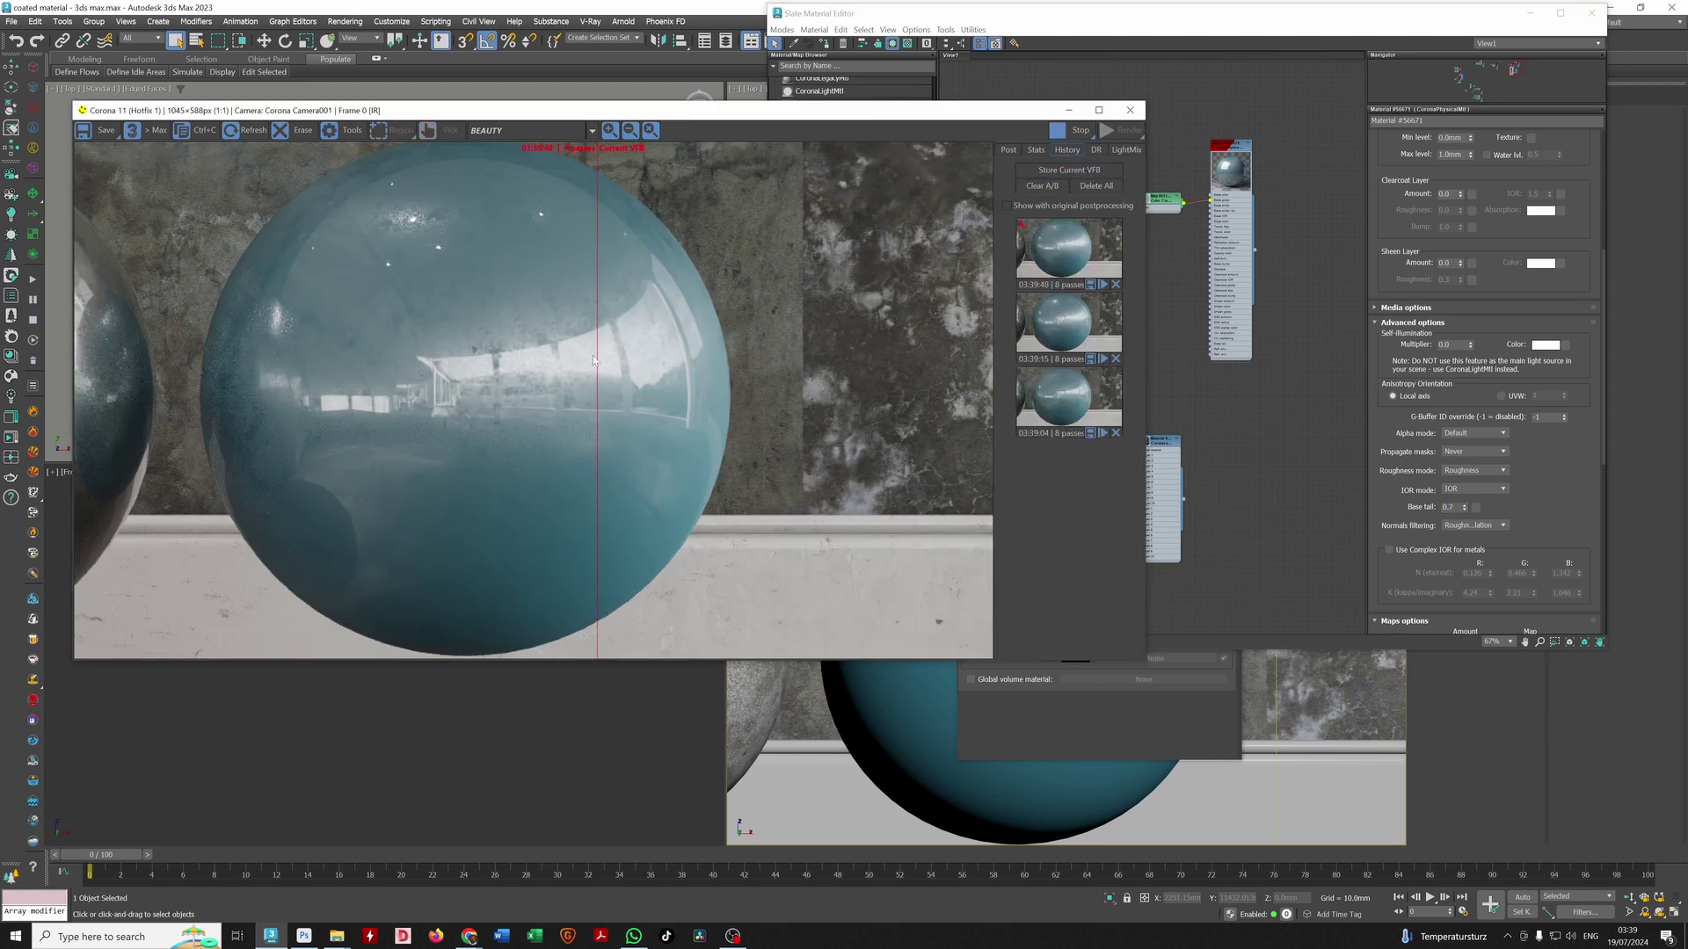
Step: Compare the newest layered-coating render with the two earlier stored renders by moving the A/B wipe across the sphere
left_click_drag(596, 356, 645, 367)
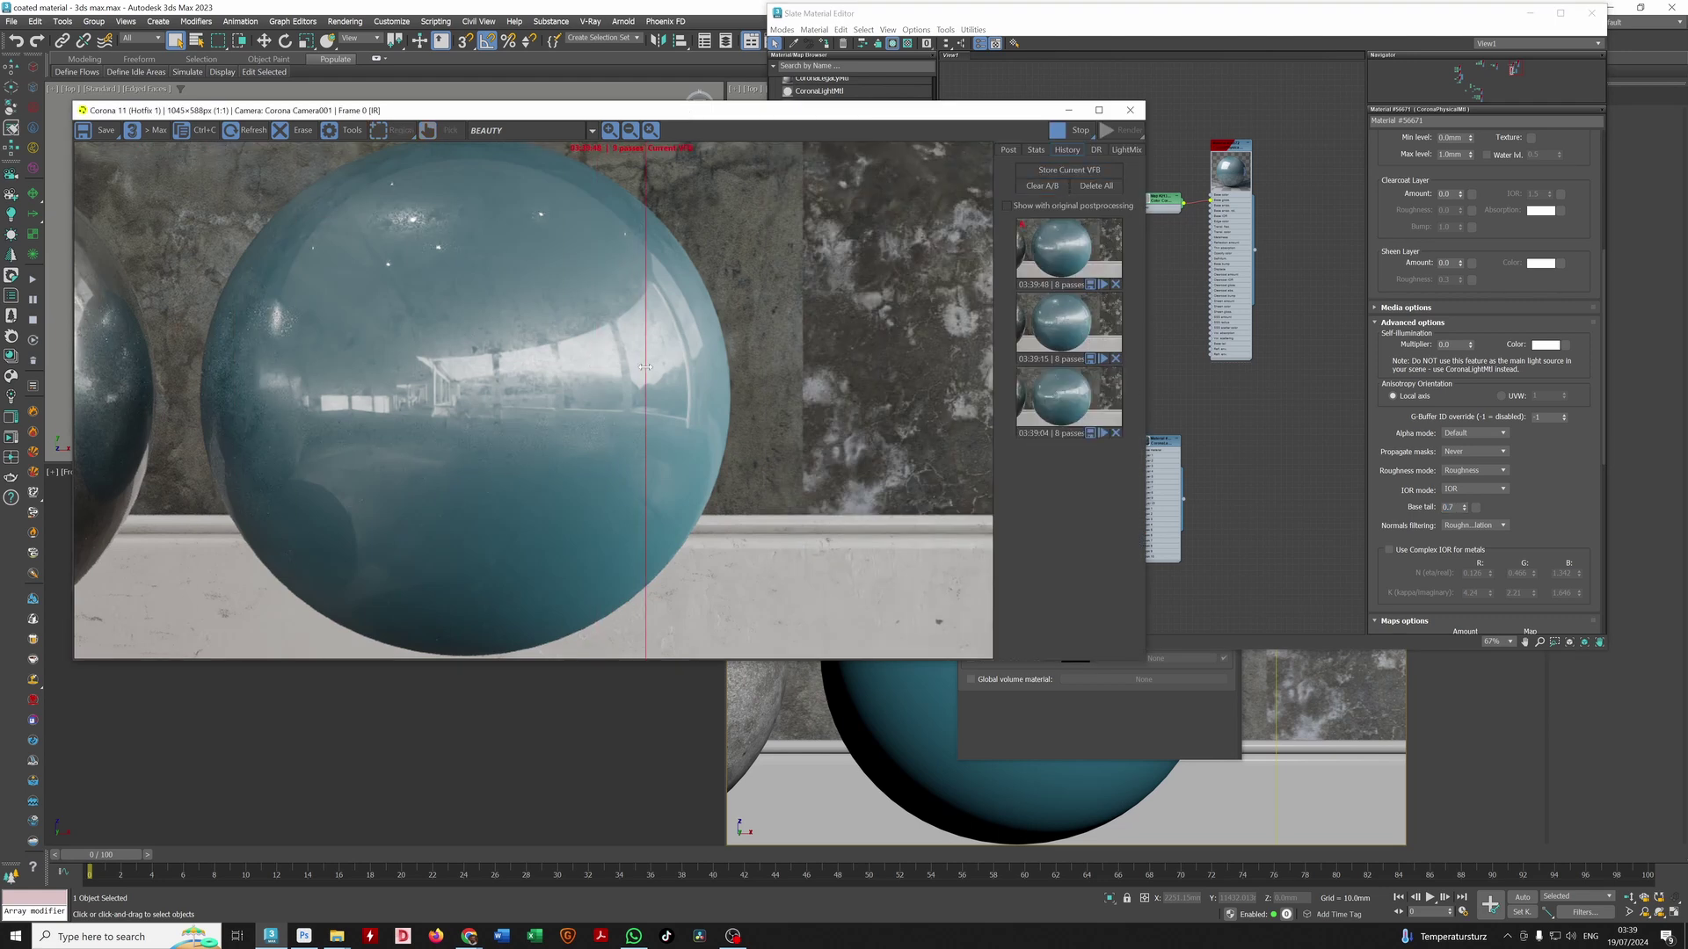
left_click(1049, 312)
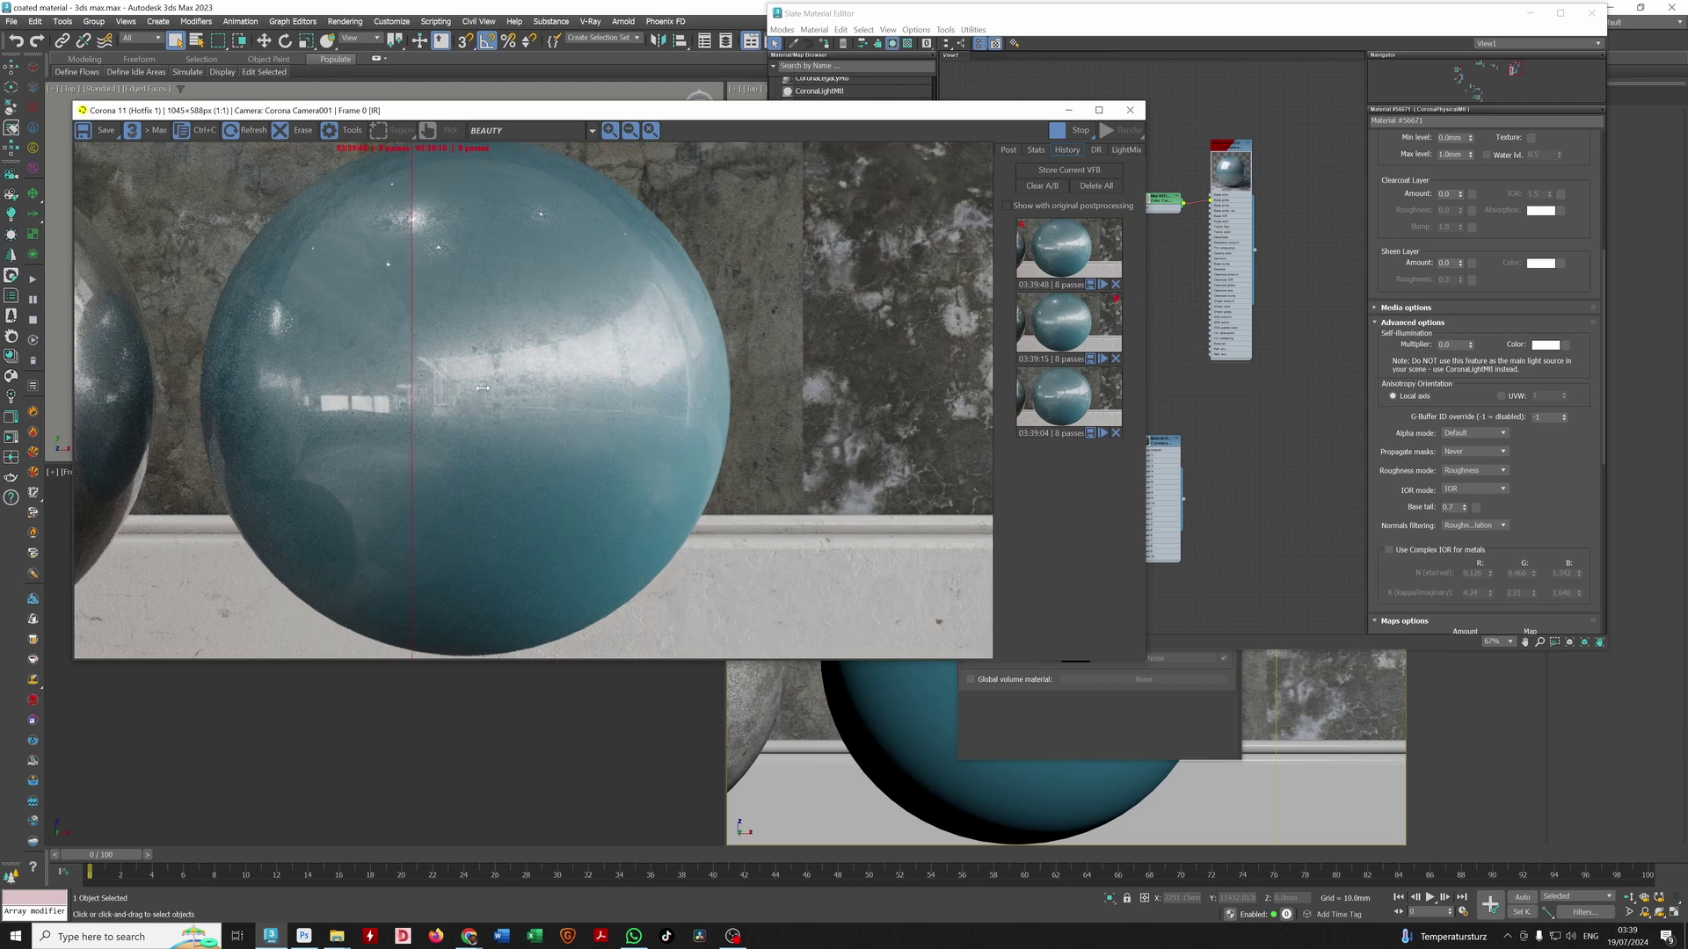
left_click(1091, 384)
left_click_drag(462, 390, 719, 392)
left_click_drag(929, 392, 812, 264)
Step: Stop the interactive rendering and close the frame buffer
left_click(1061, 132)
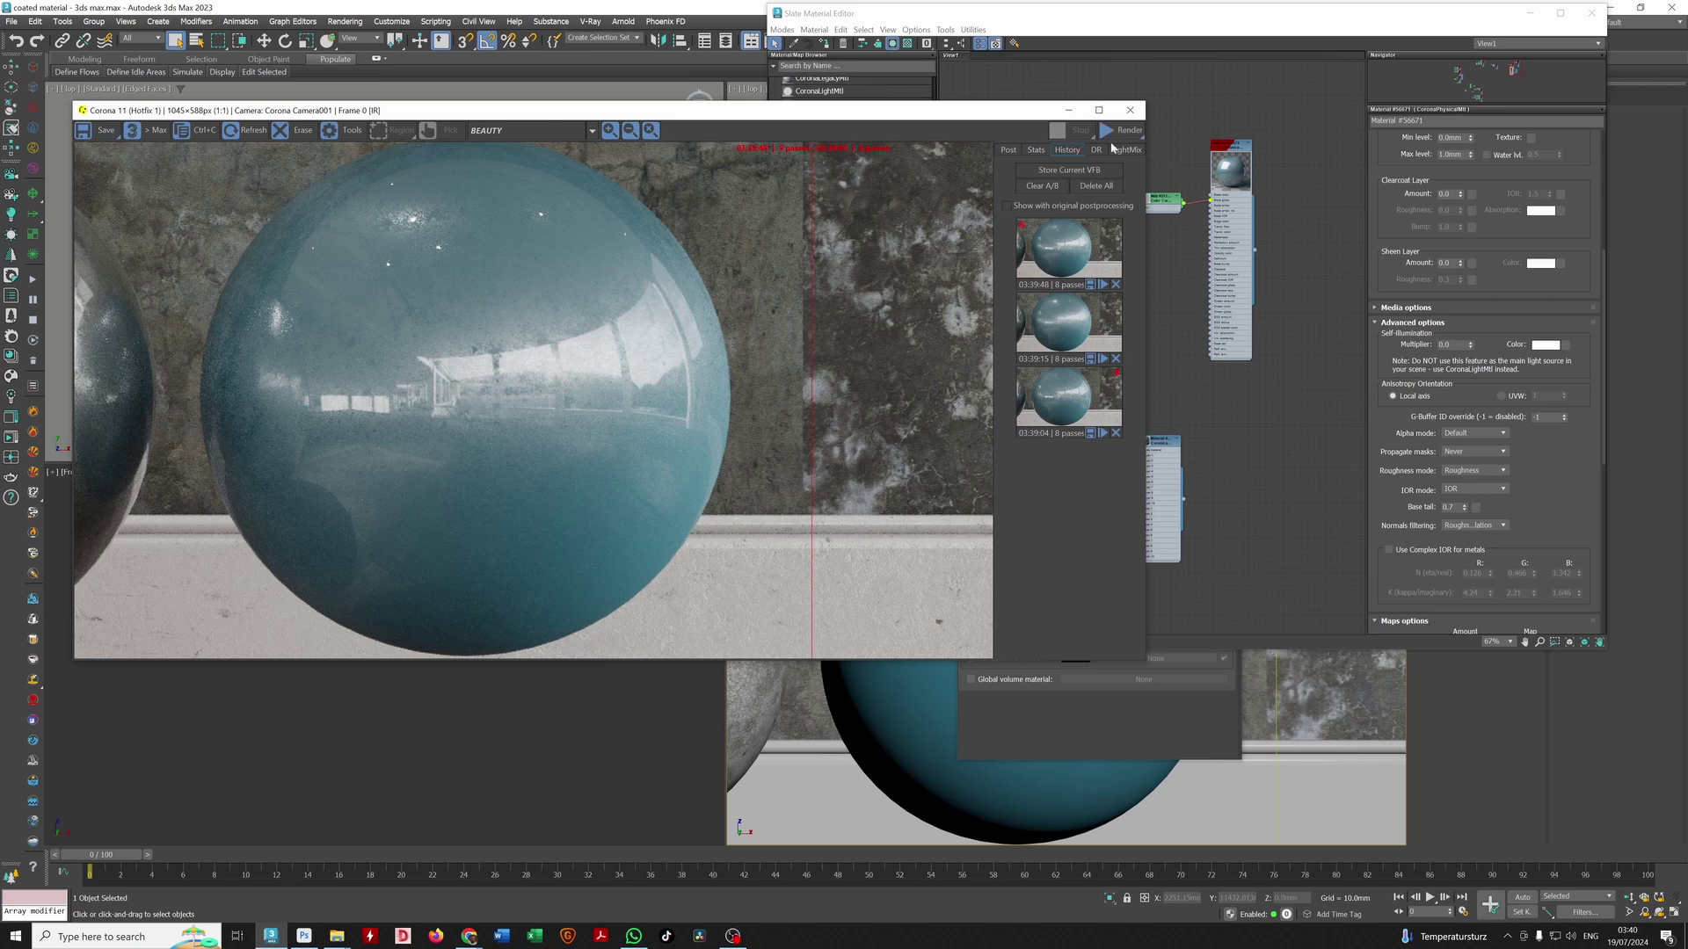
left_click(1129, 110)
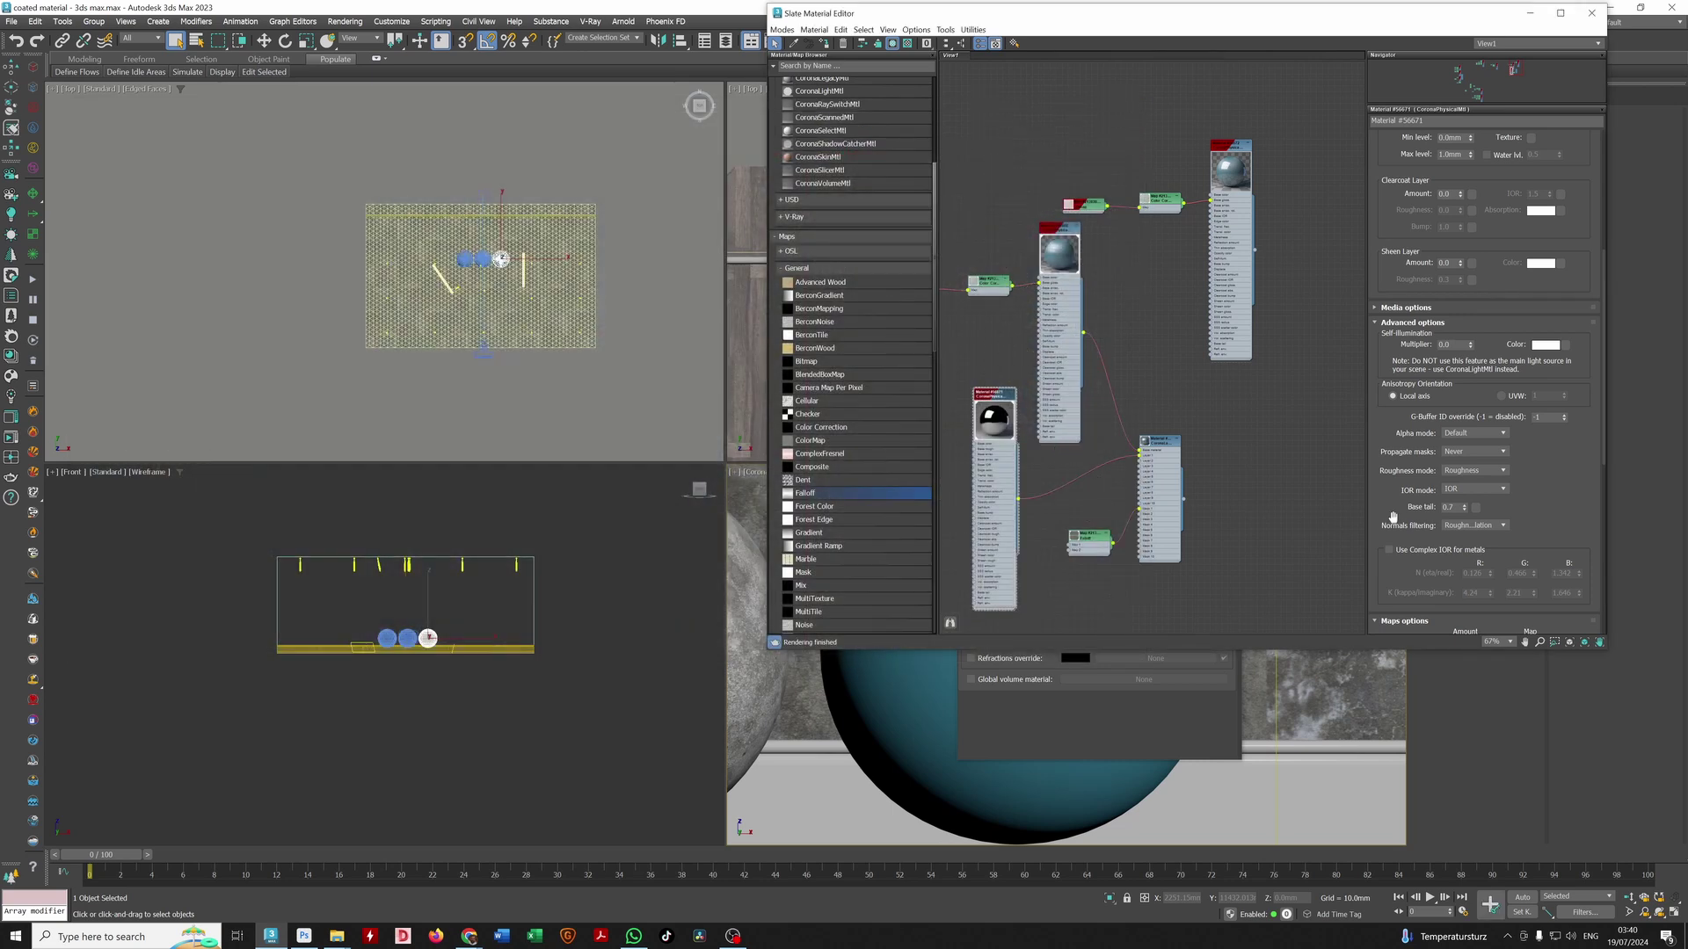
left_click_drag(1456, 508, 1174, 522)
Step: Switch to Chrome and examine the Chaos article's image comparison of Tail, Roughness and an unmodified reflective sphere
left_click(470, 936)
left_click(538, 882)
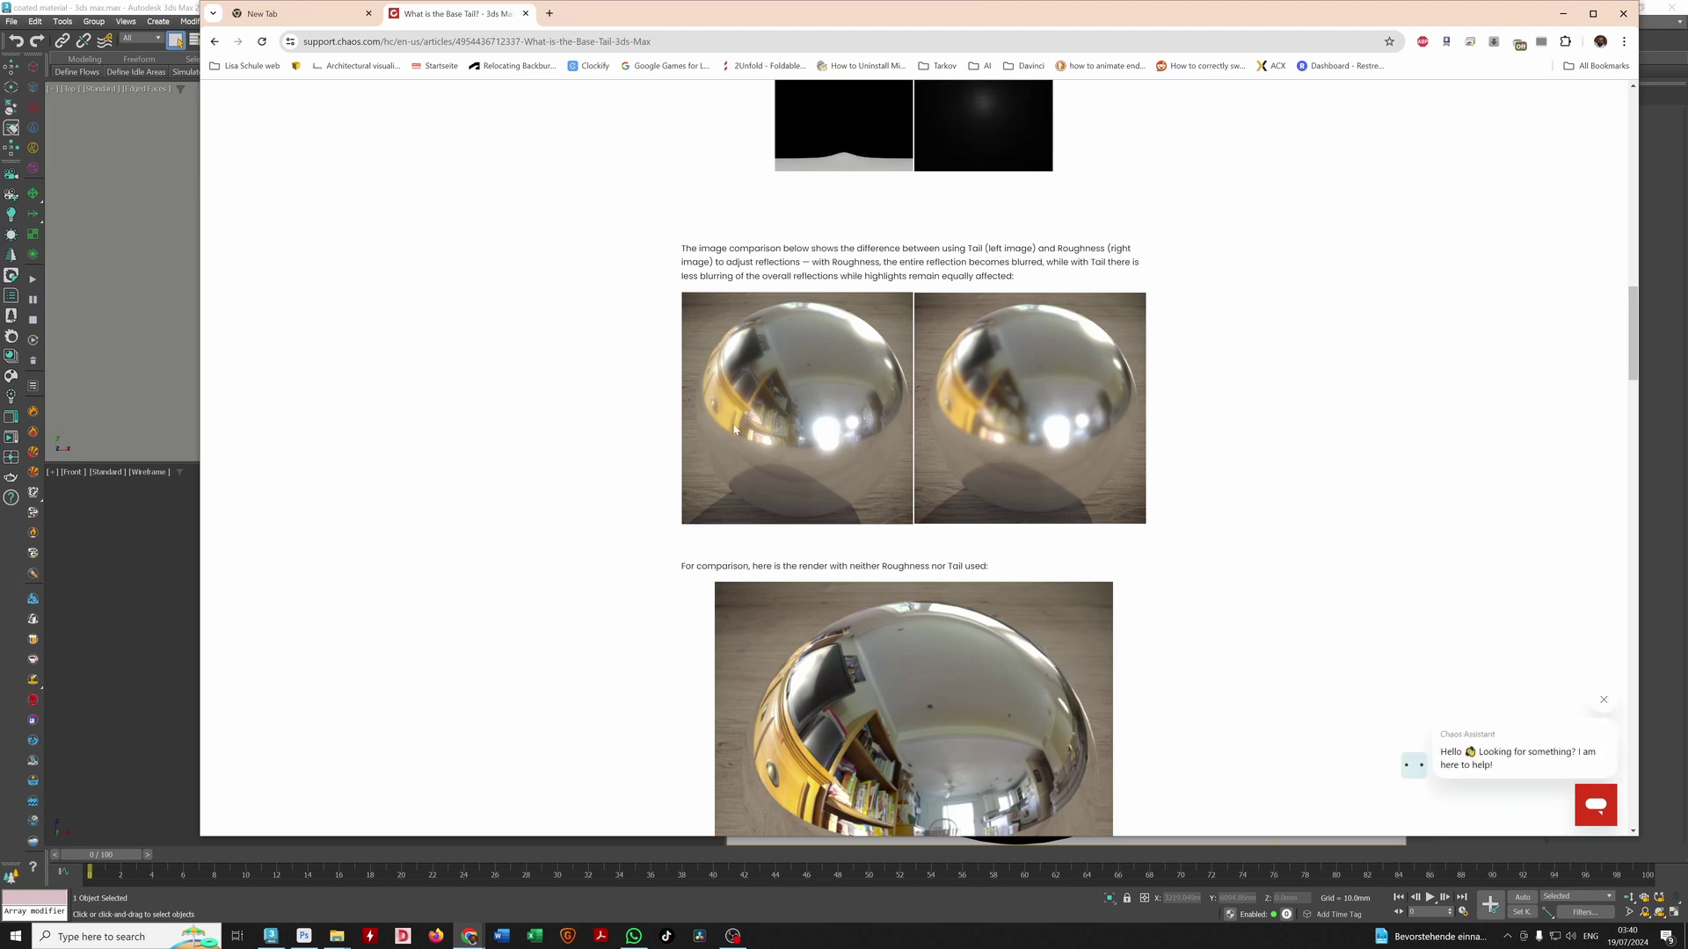
scroll(756, 415, "down", 1)
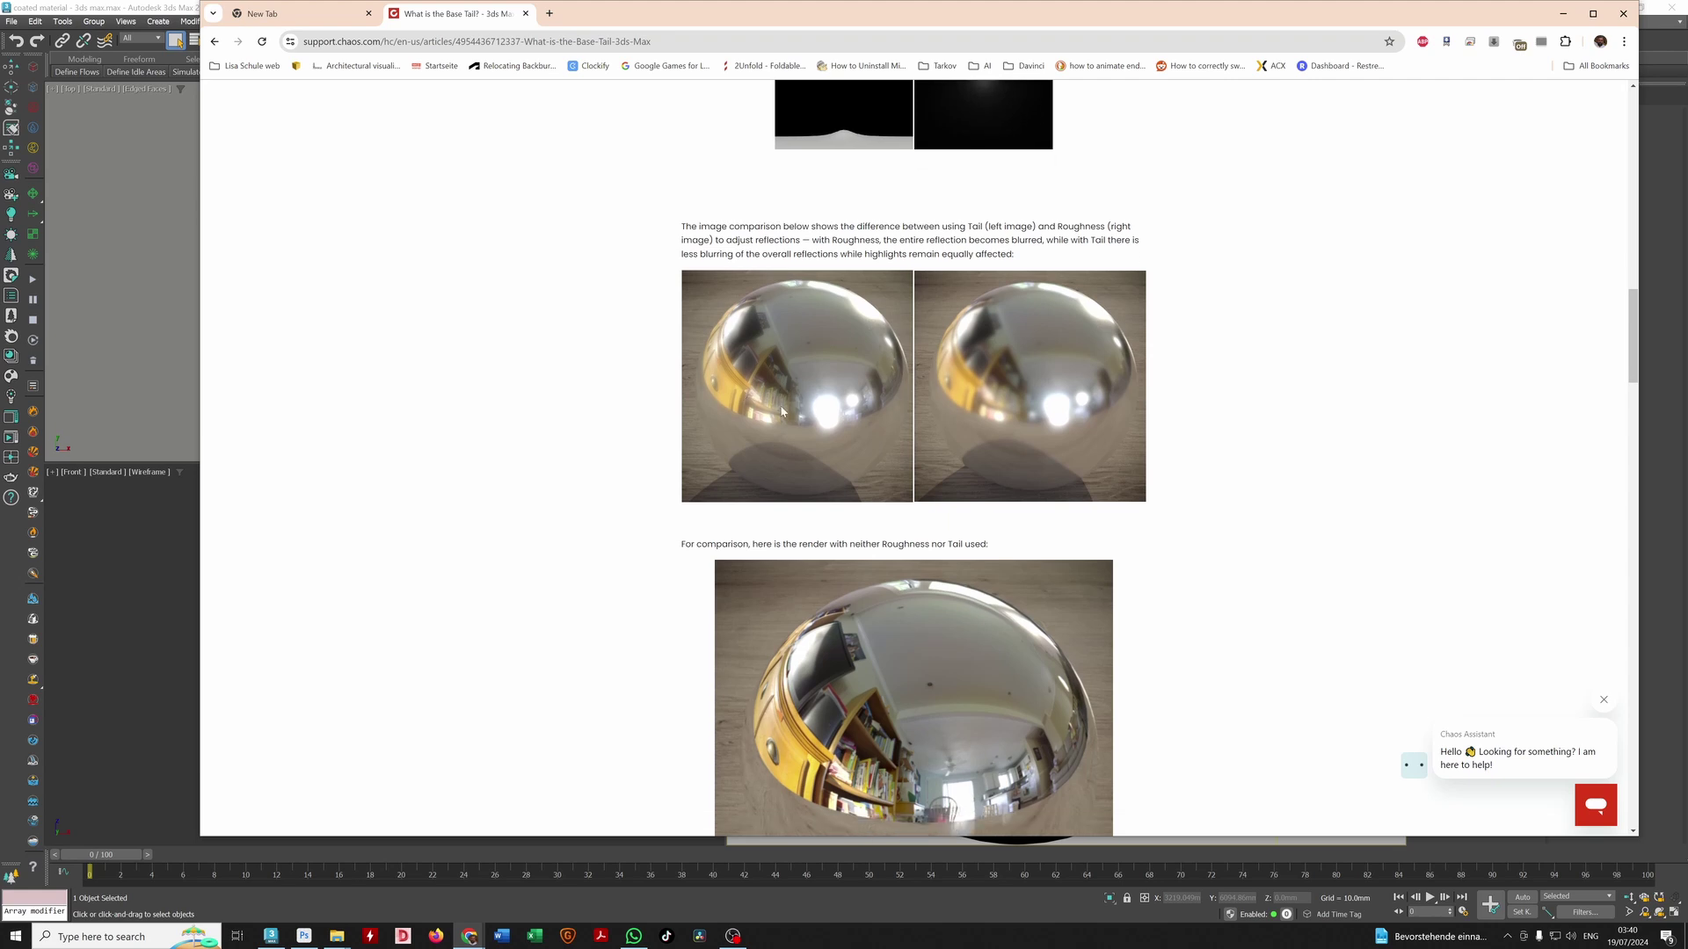
scroll(850, 438, "down", 4)
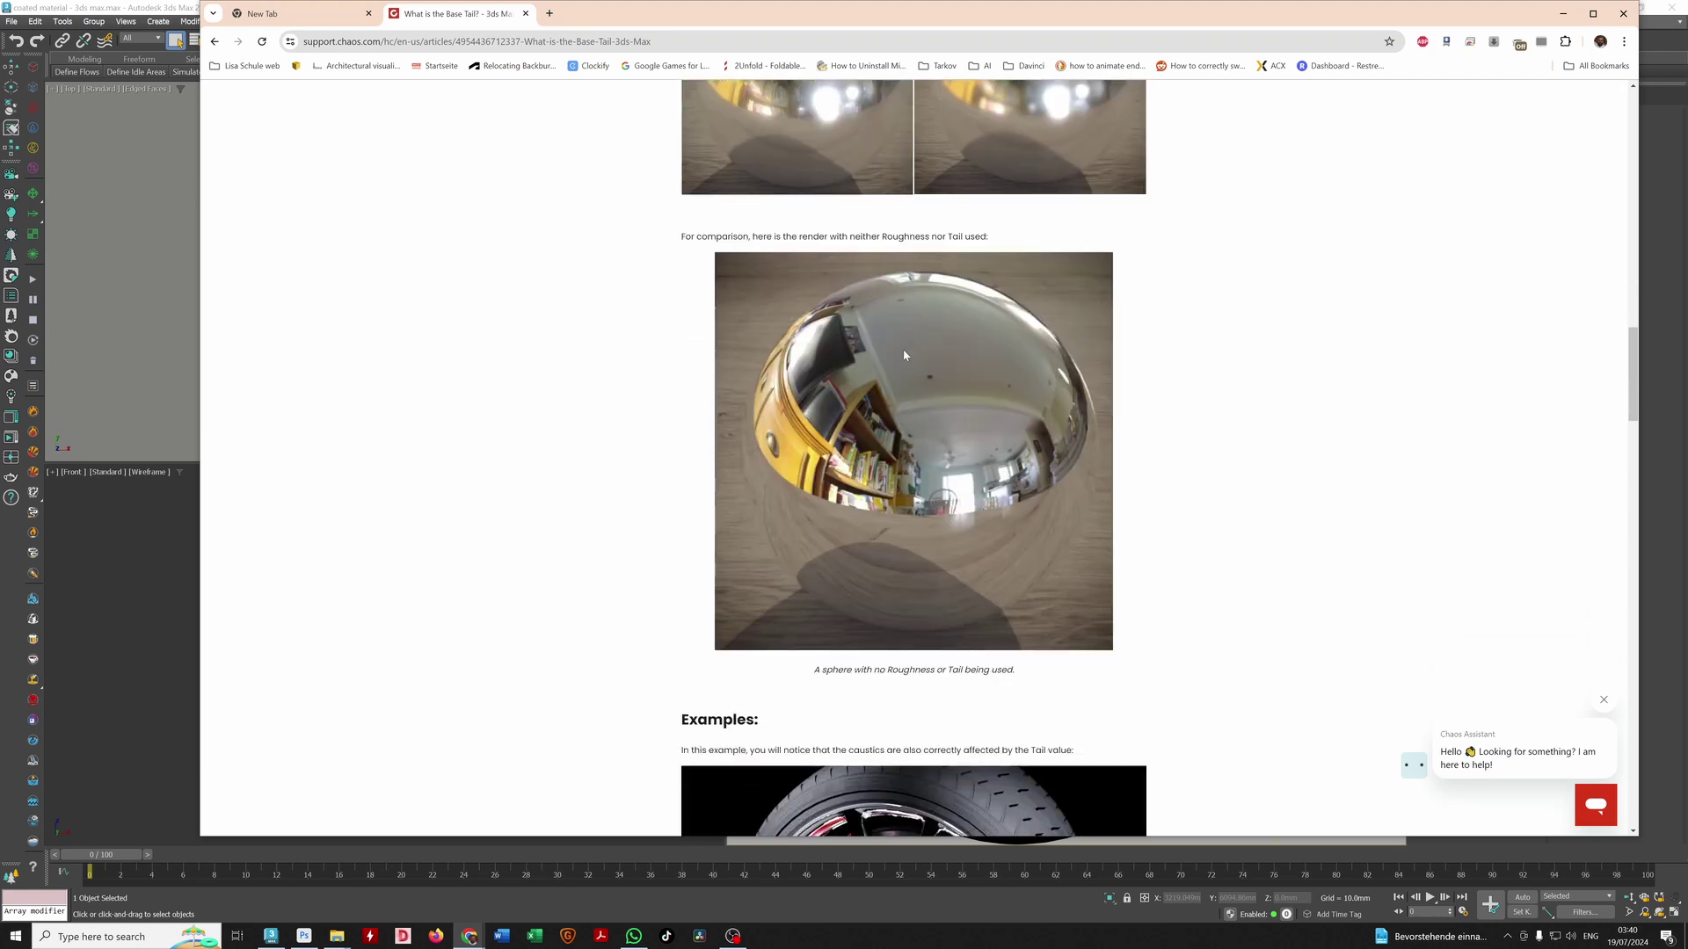
scroll(904, 350, "up", 4)
left_click(1563, 14)
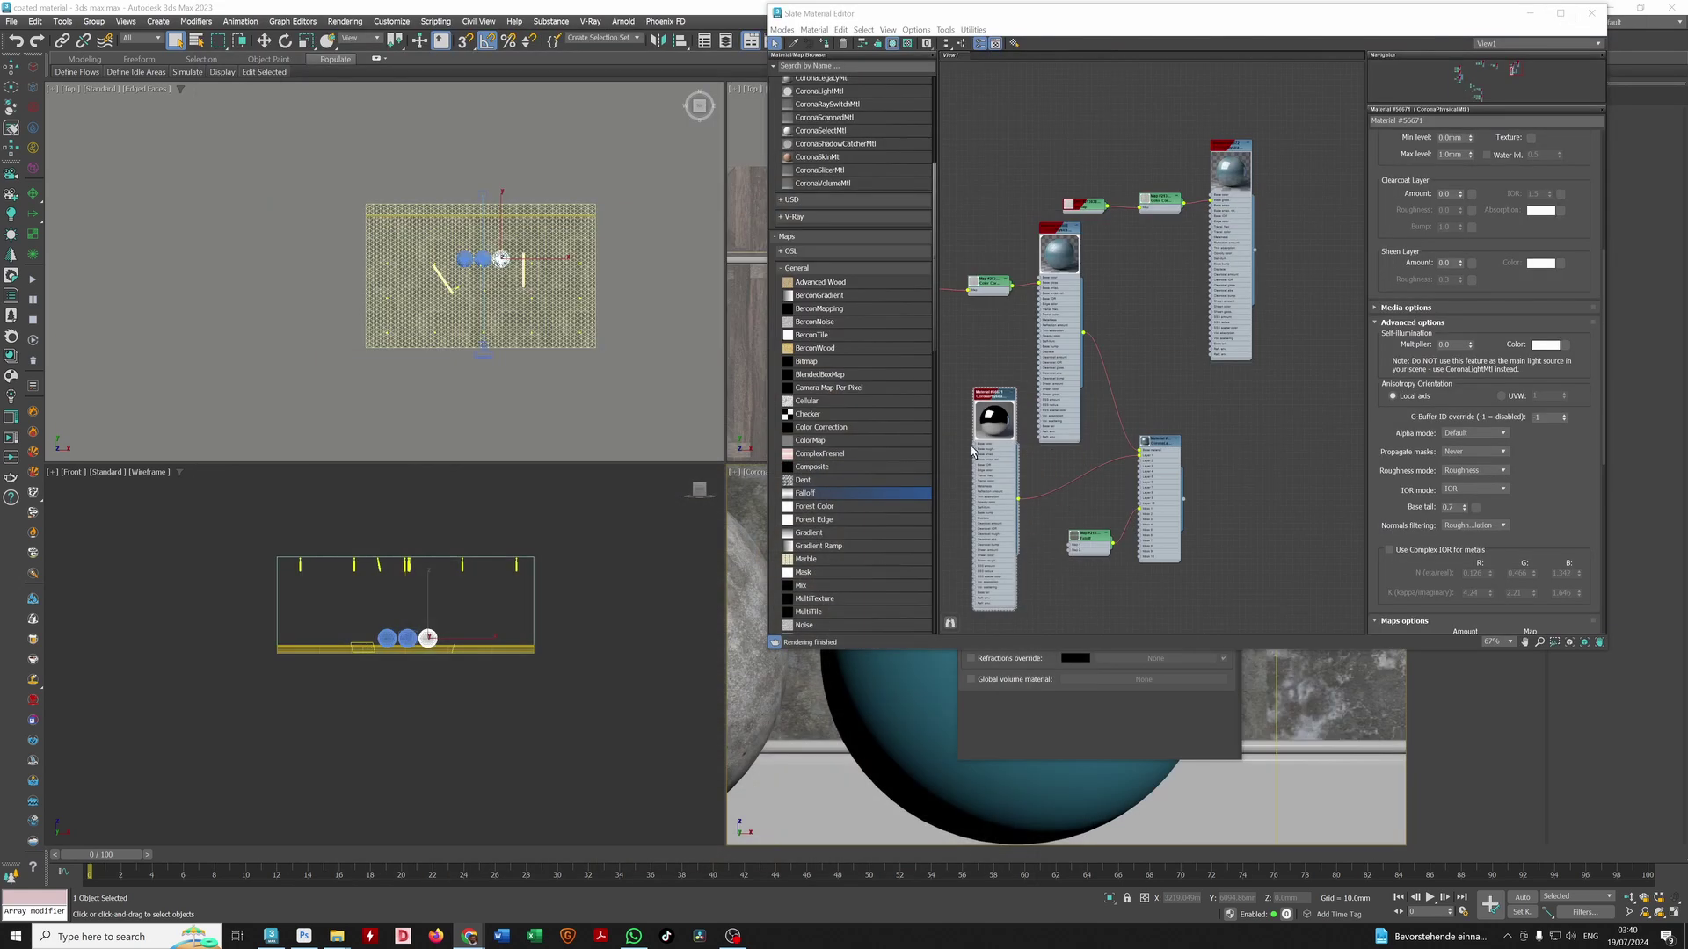
Step: Reopen the frame buffer, inspect the layered coating against the clearcoat with the A/B wipe, and close it again
left_click(18, 380)
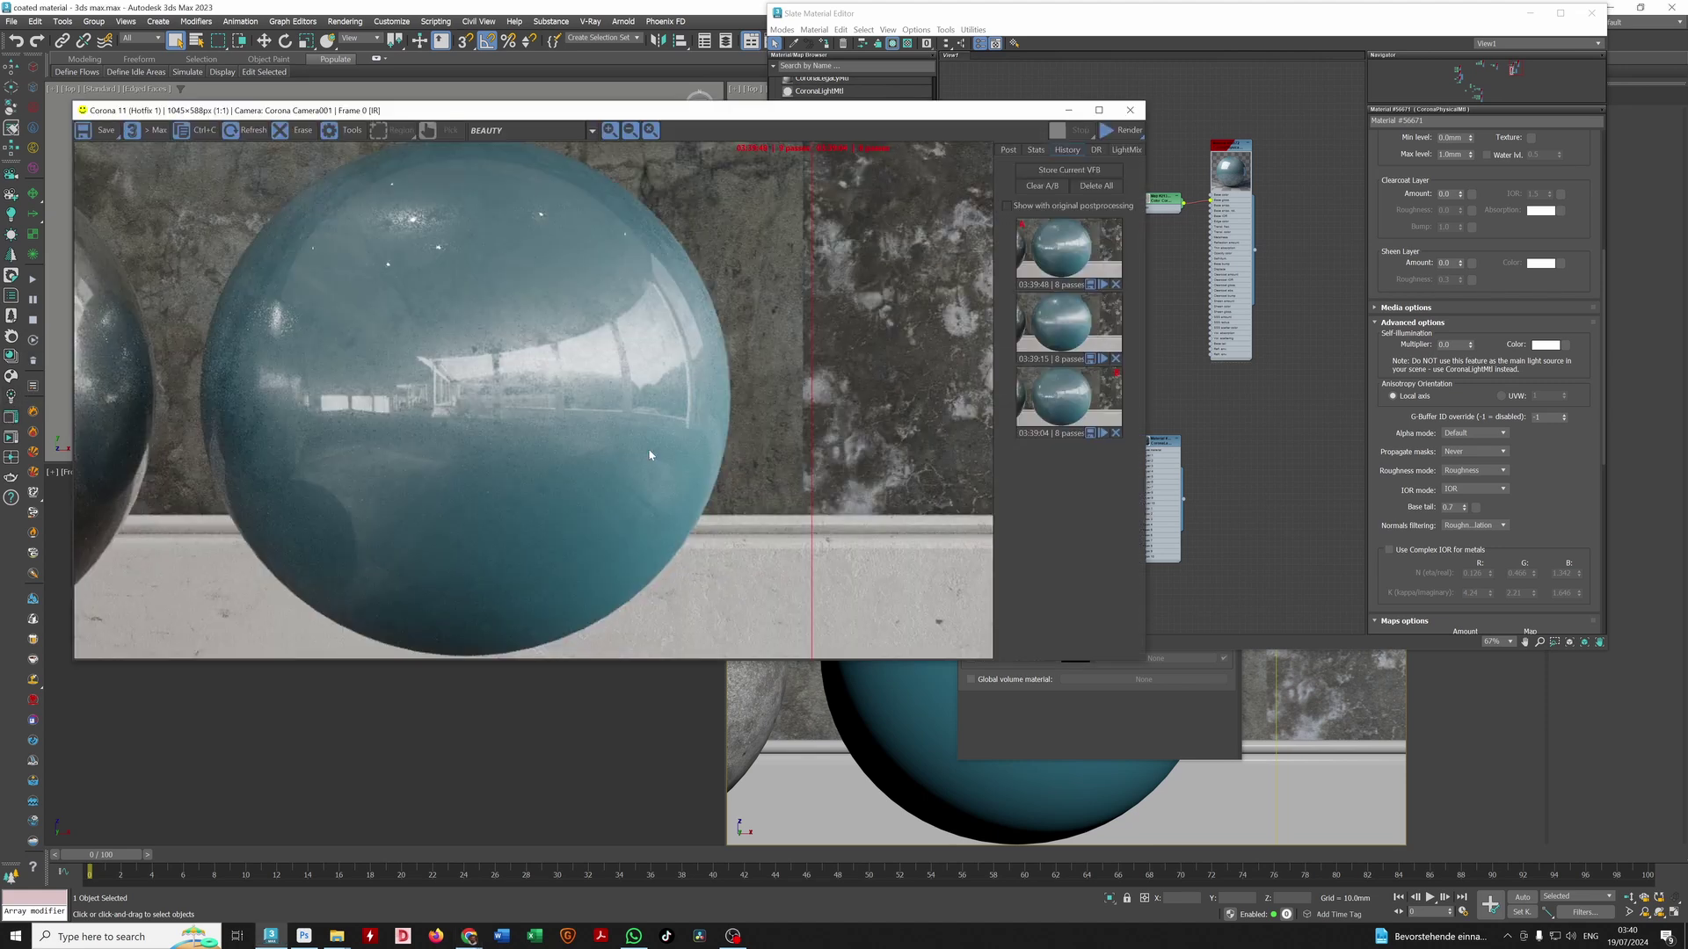
left_click_drag(812, 363, 593, 464)
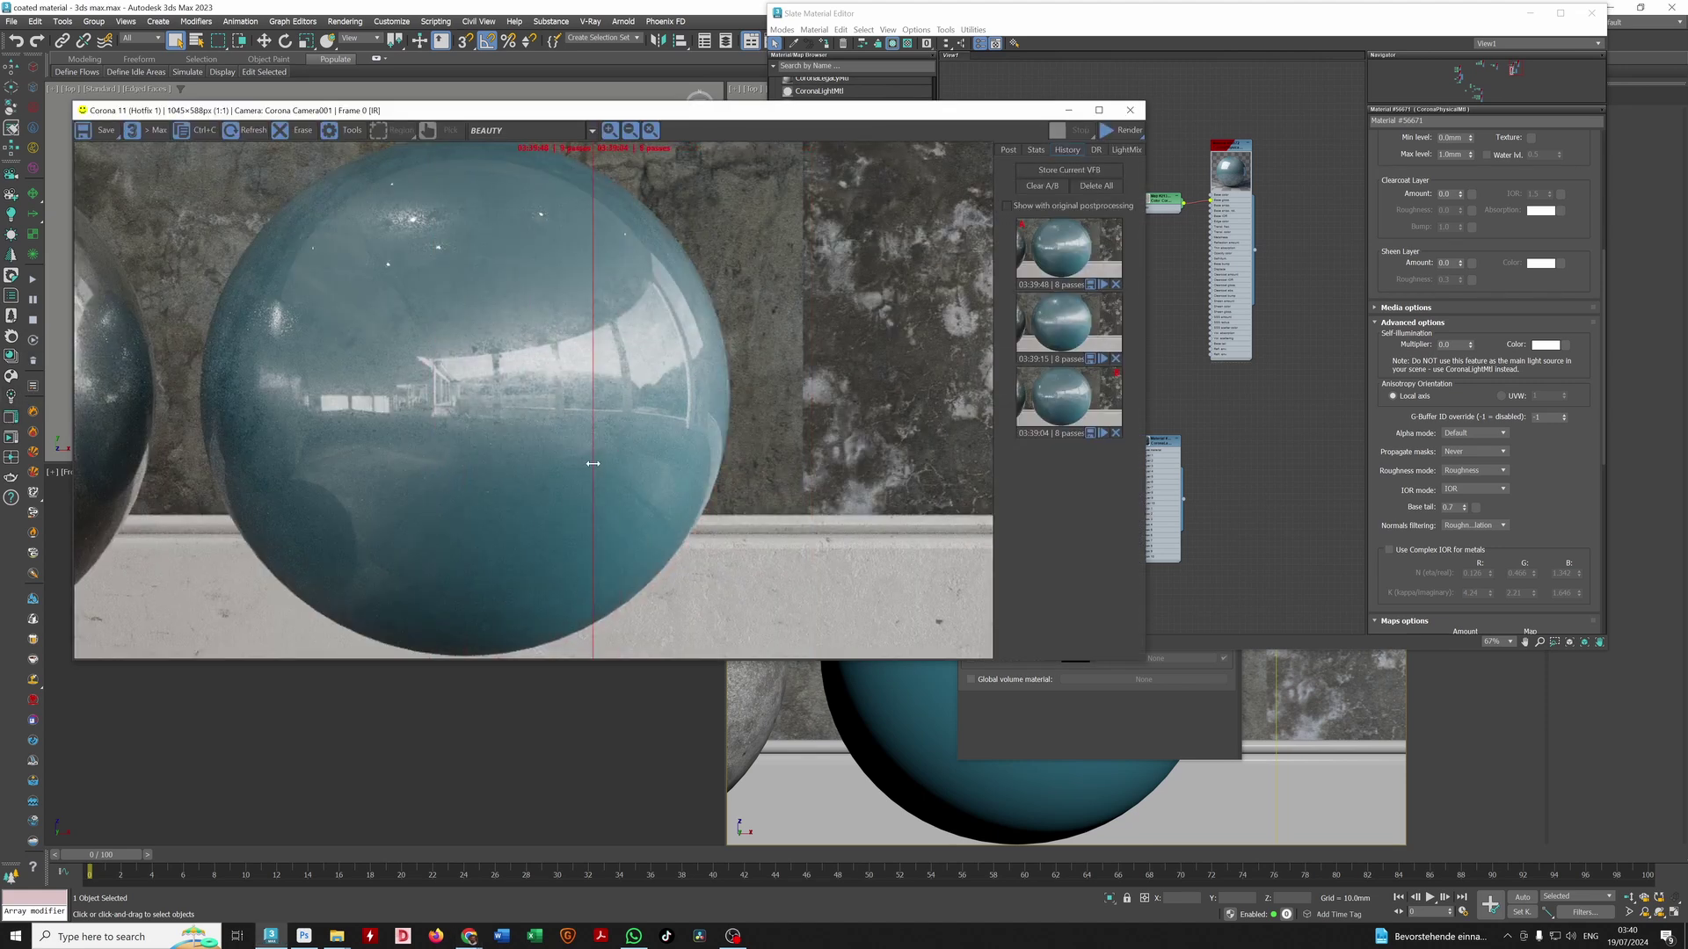
left_click_drag(591, 366, 646, 356)
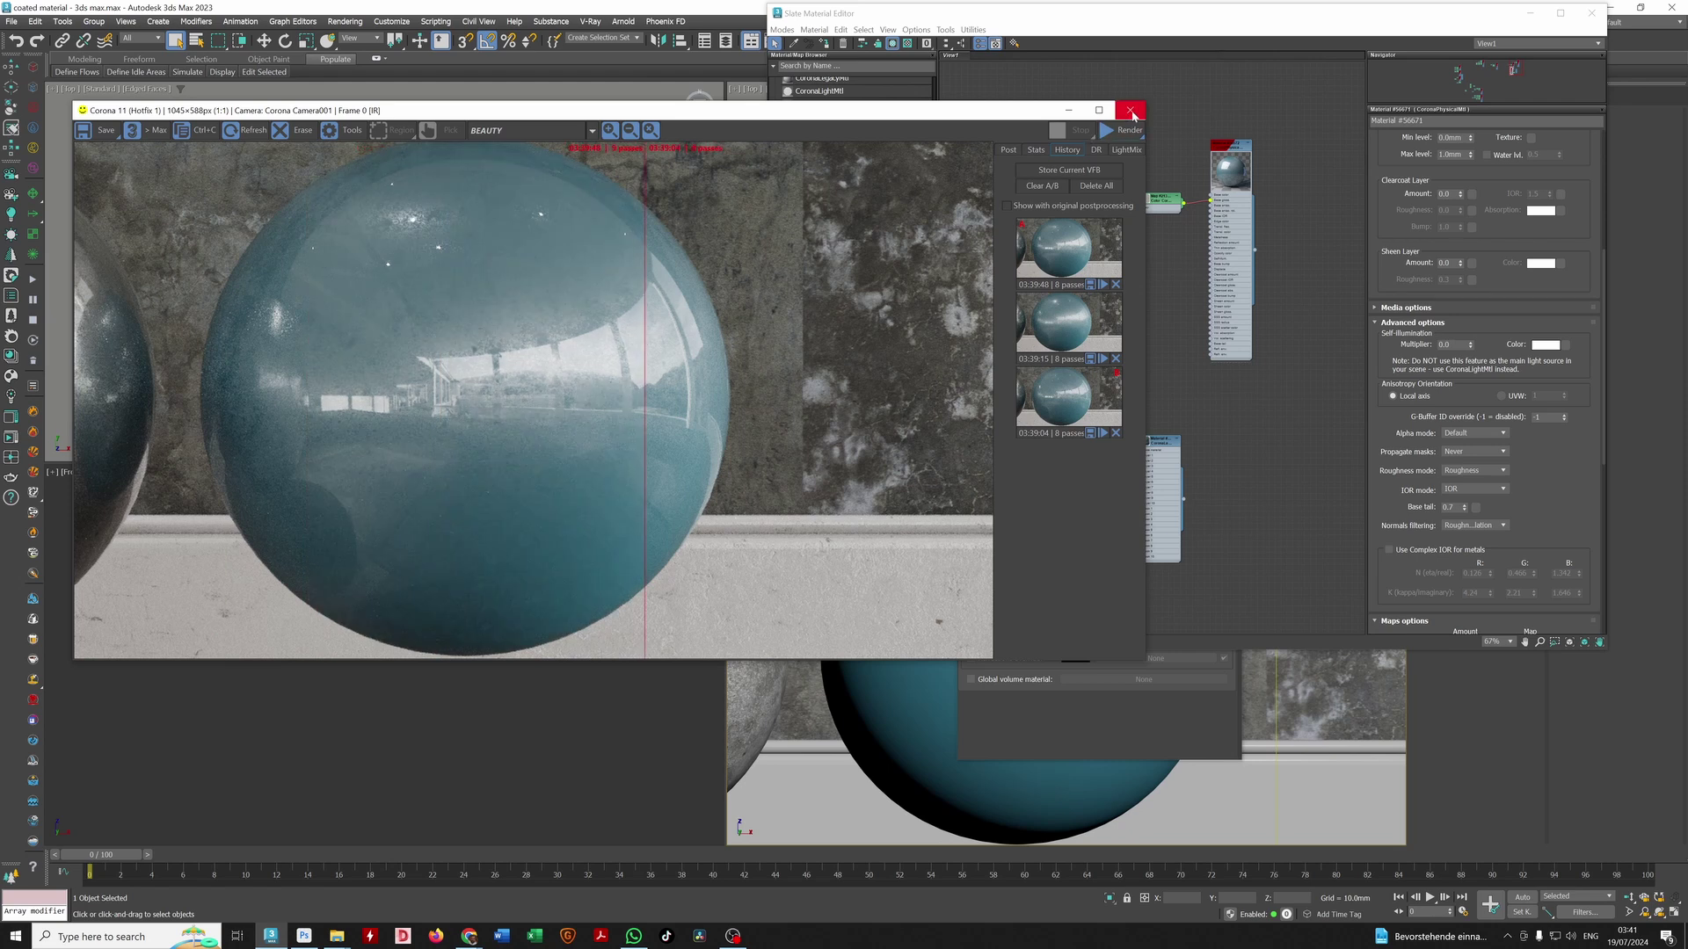
left_click(1131, 112)
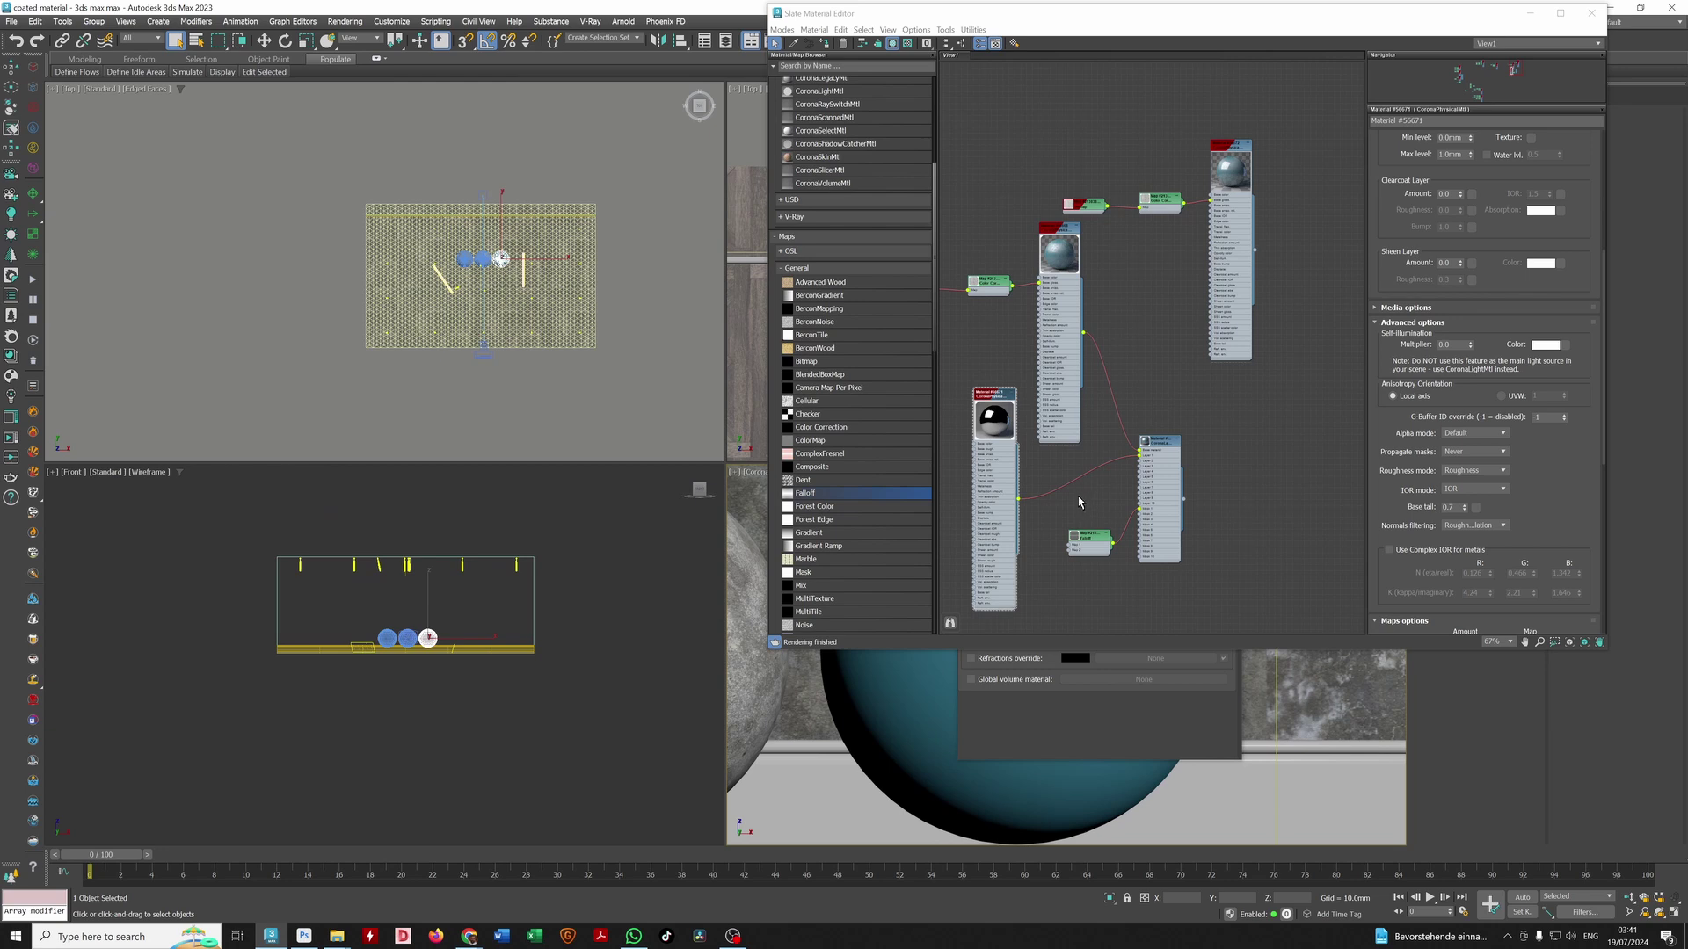
Step: Move the chrome coating node higher in the graph and open the Falloff map's settings to review its mix curve
left_click_drag(1000, 475, 1000, 430)
double_click(1089, 538)
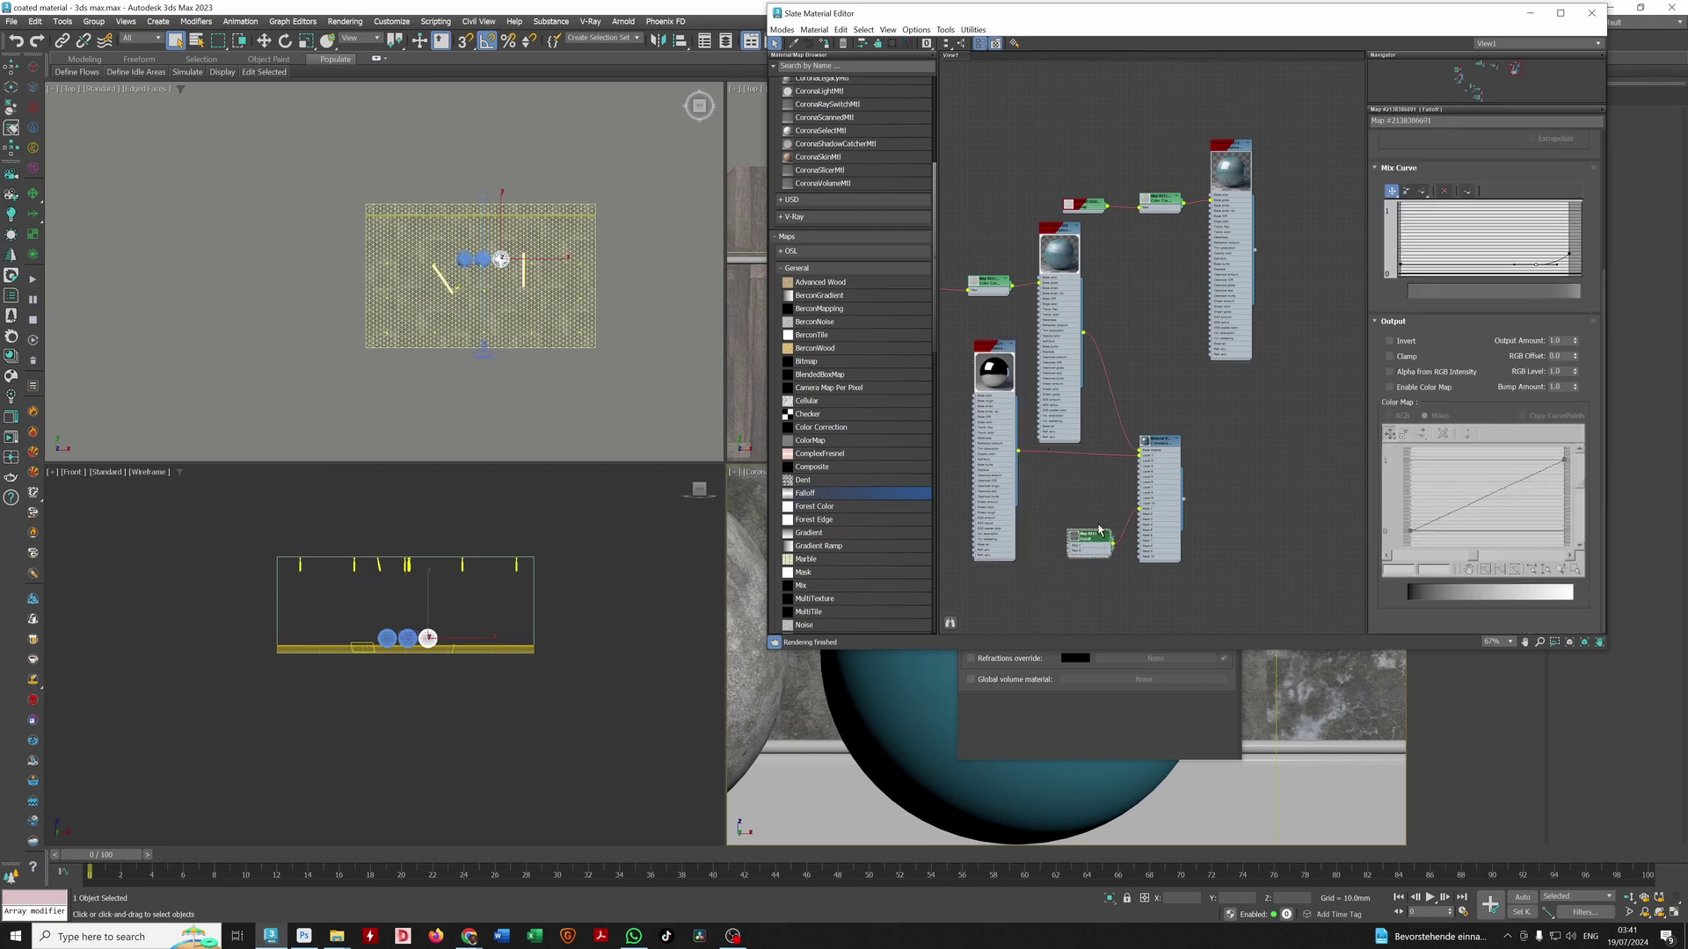
left_click(1053, 234)
left_click_drag(1053, 234, 1052, 236)
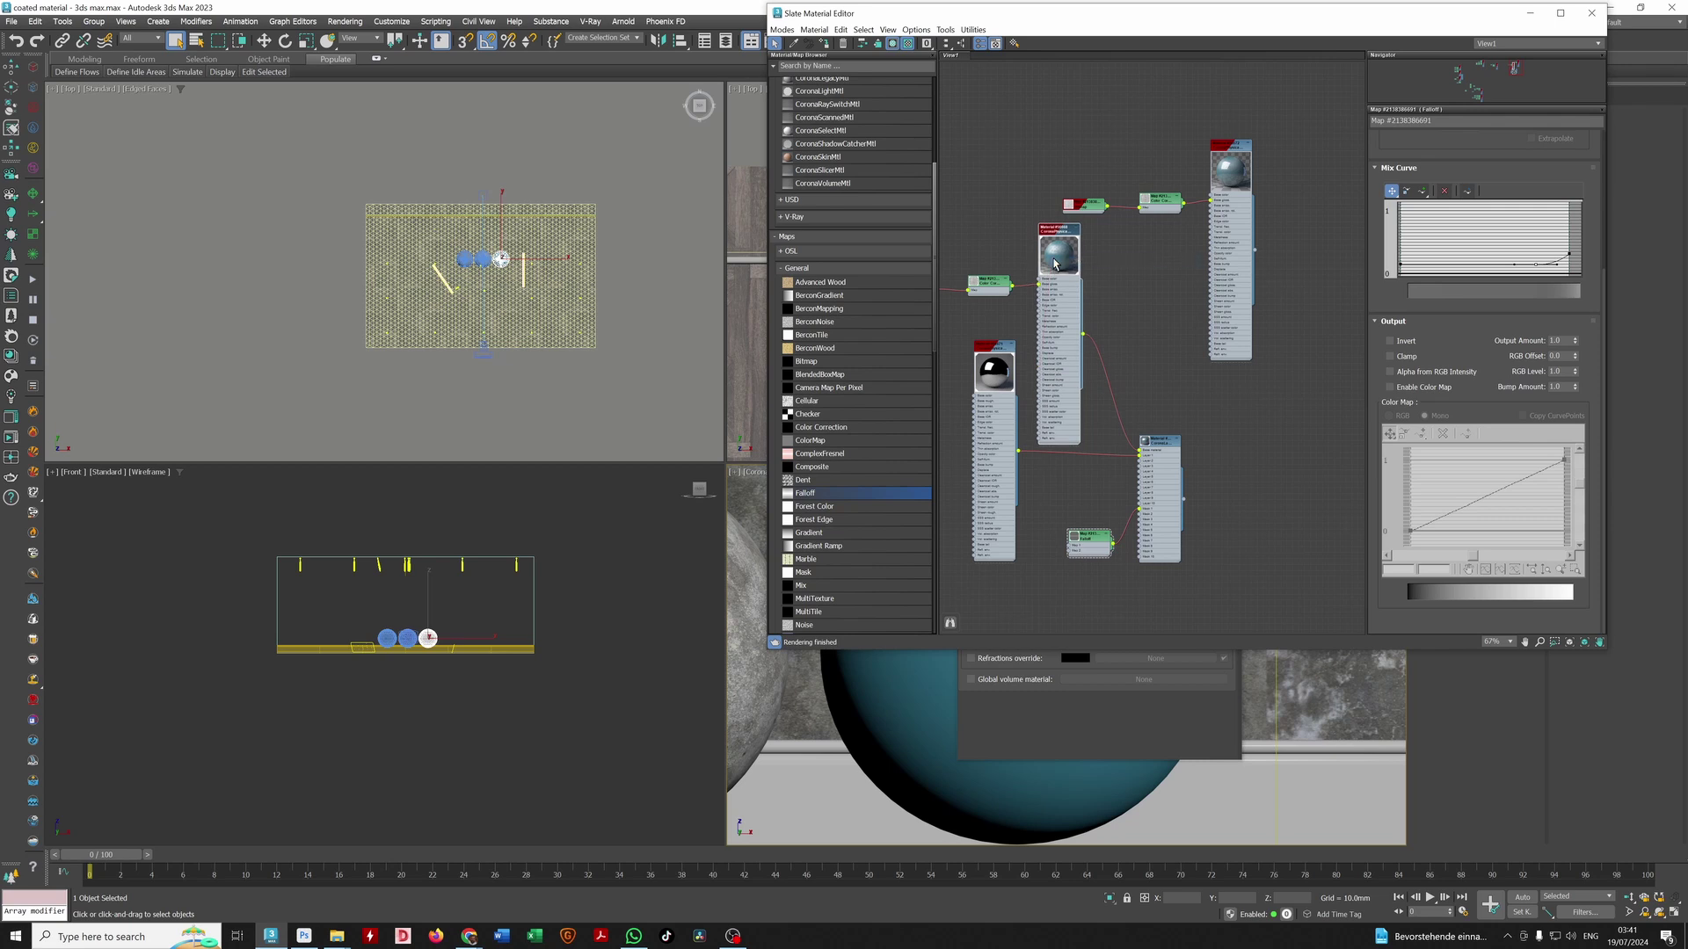
Step: Open the settings of the layered material's base material and review its advanced and map options
double_click(1039, 306)
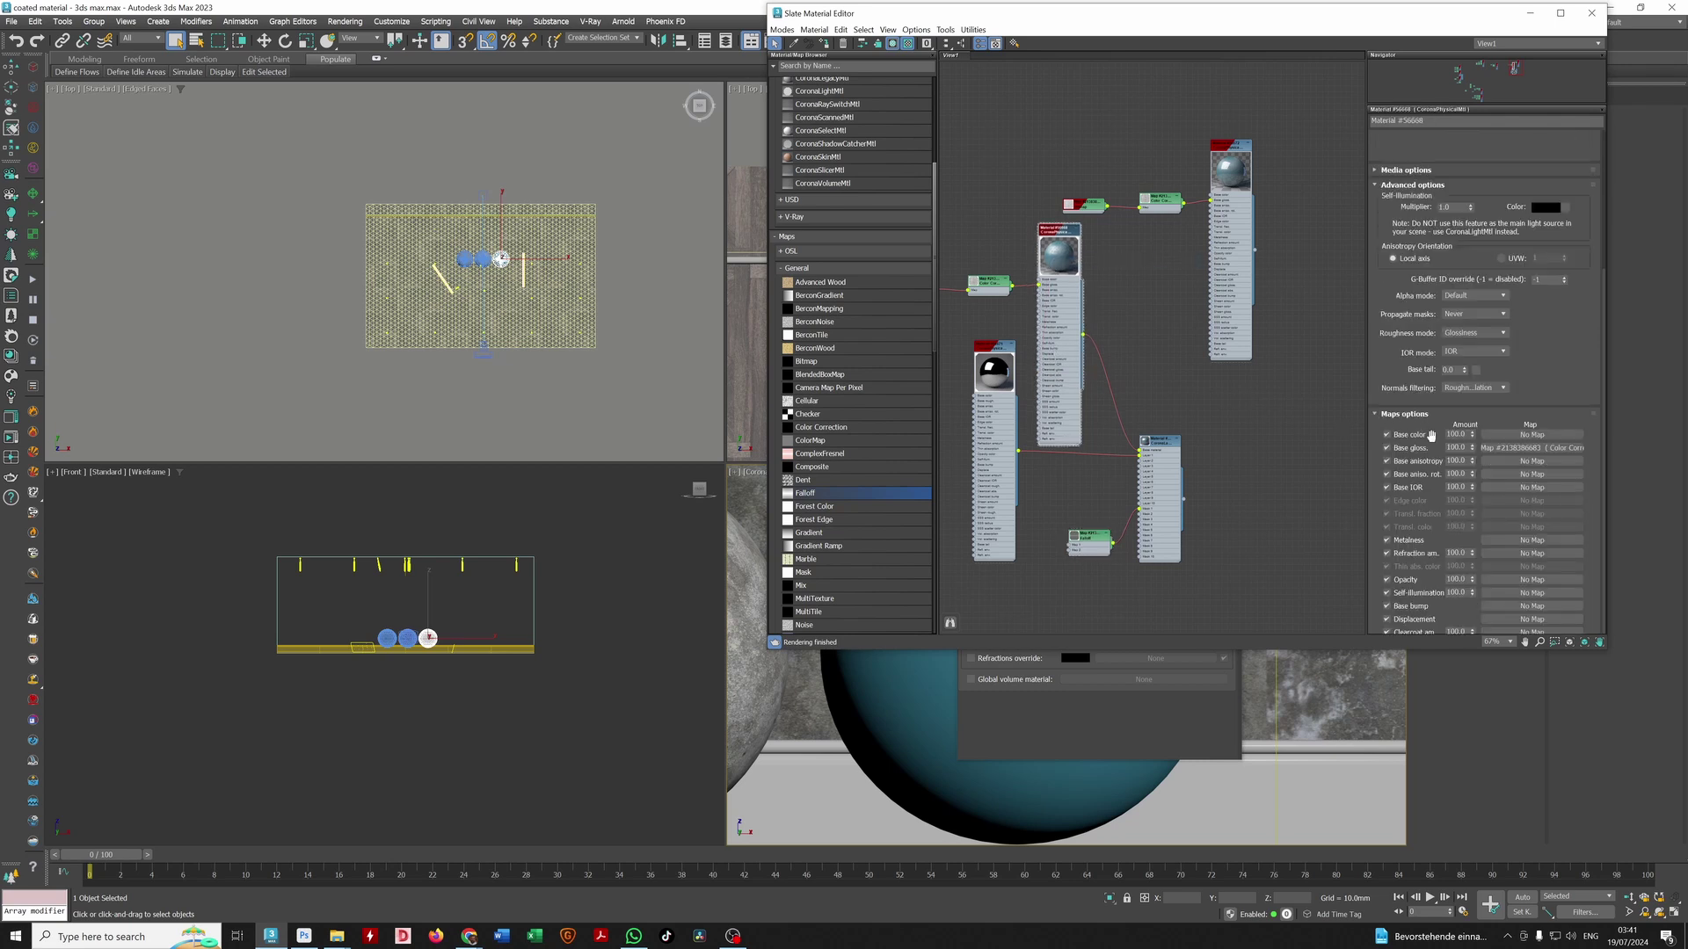
scroll(1461, 323, "down", 5)
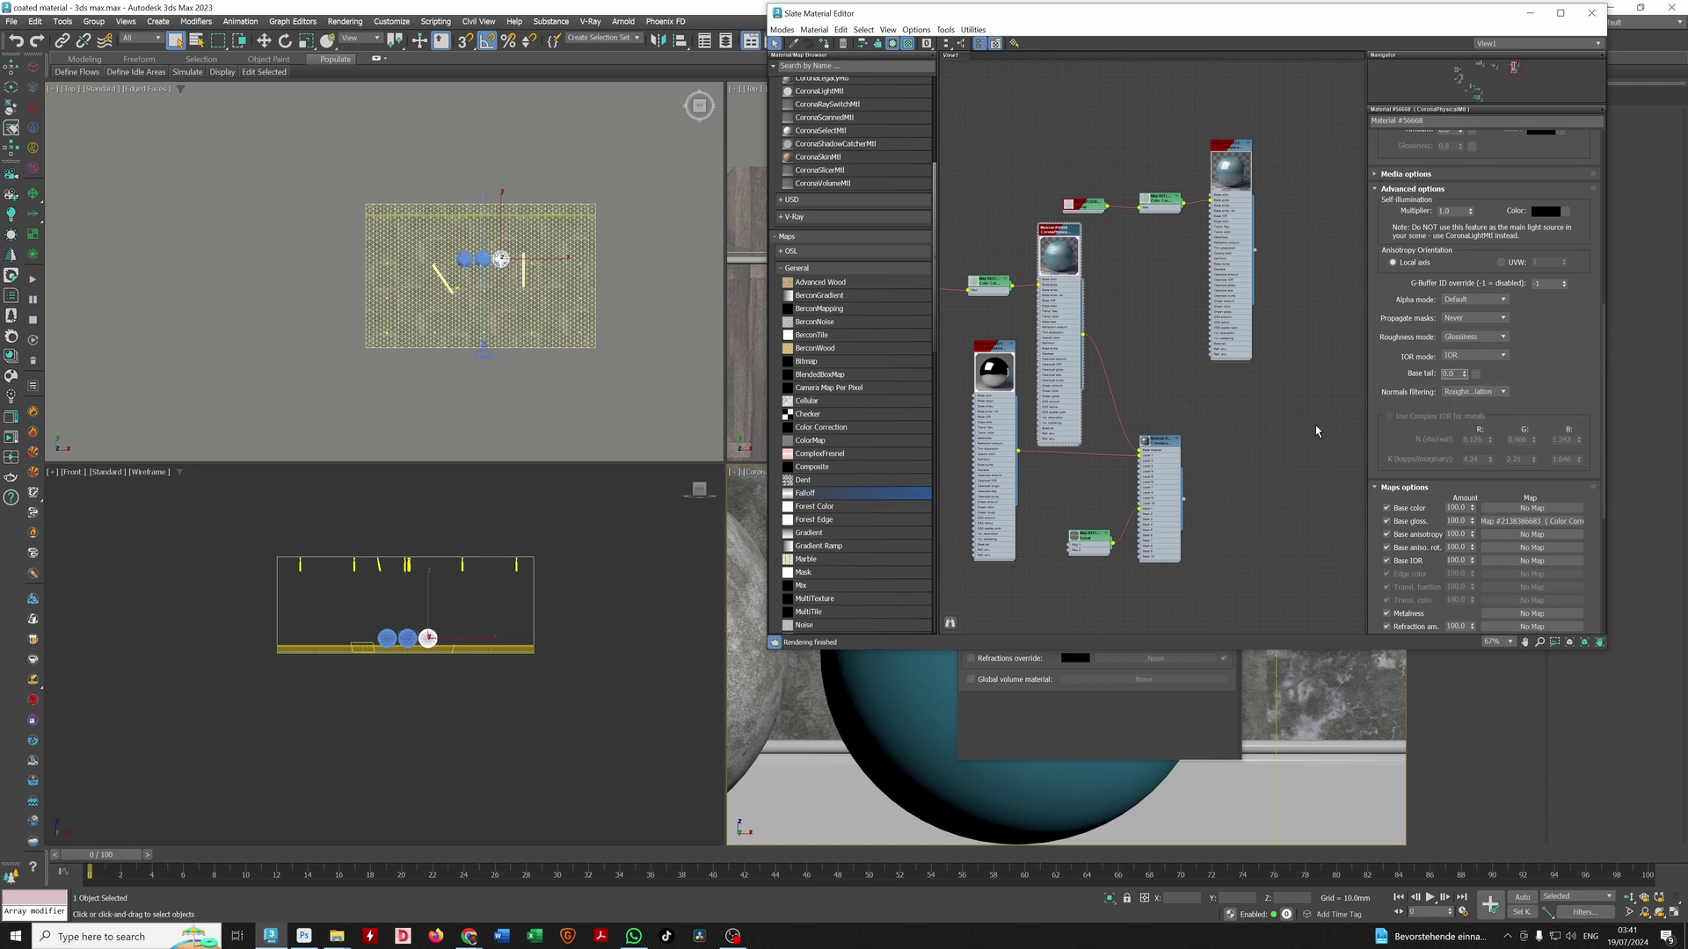
middle_click_drag(1096, 356, 1168, 477)
Step: Start interactive rendering and assign the clearcoat material to the teal sphere in the camera view
left_click_drag(1025, 17, 1220, 20)
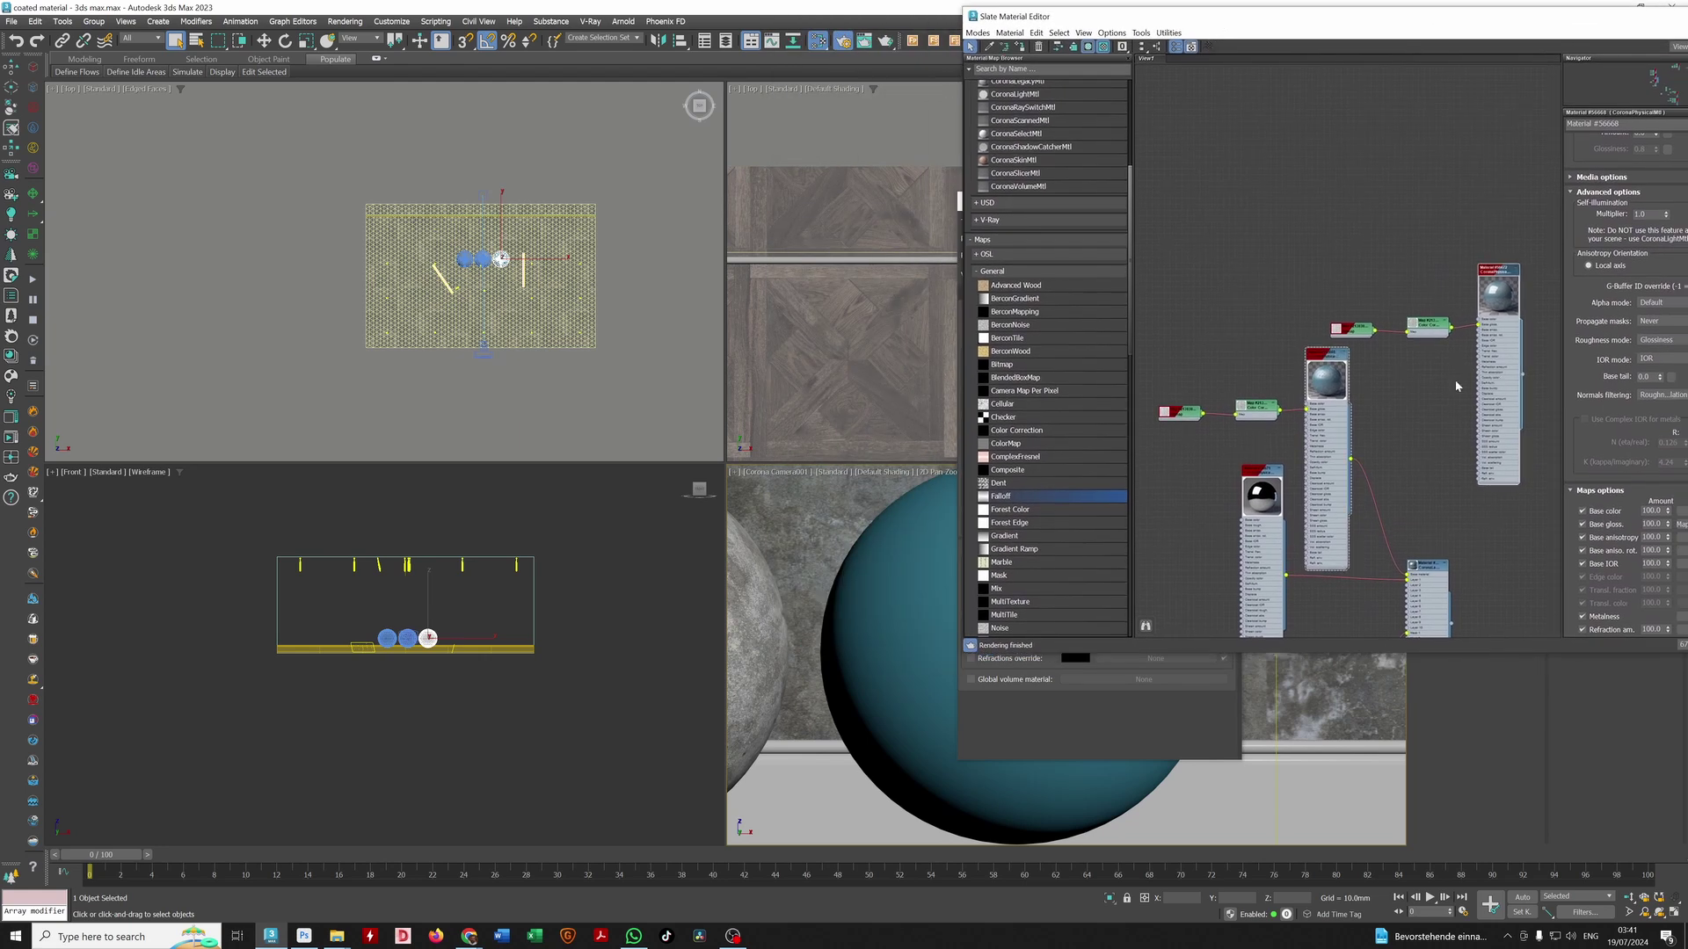
left_click(843, 41)
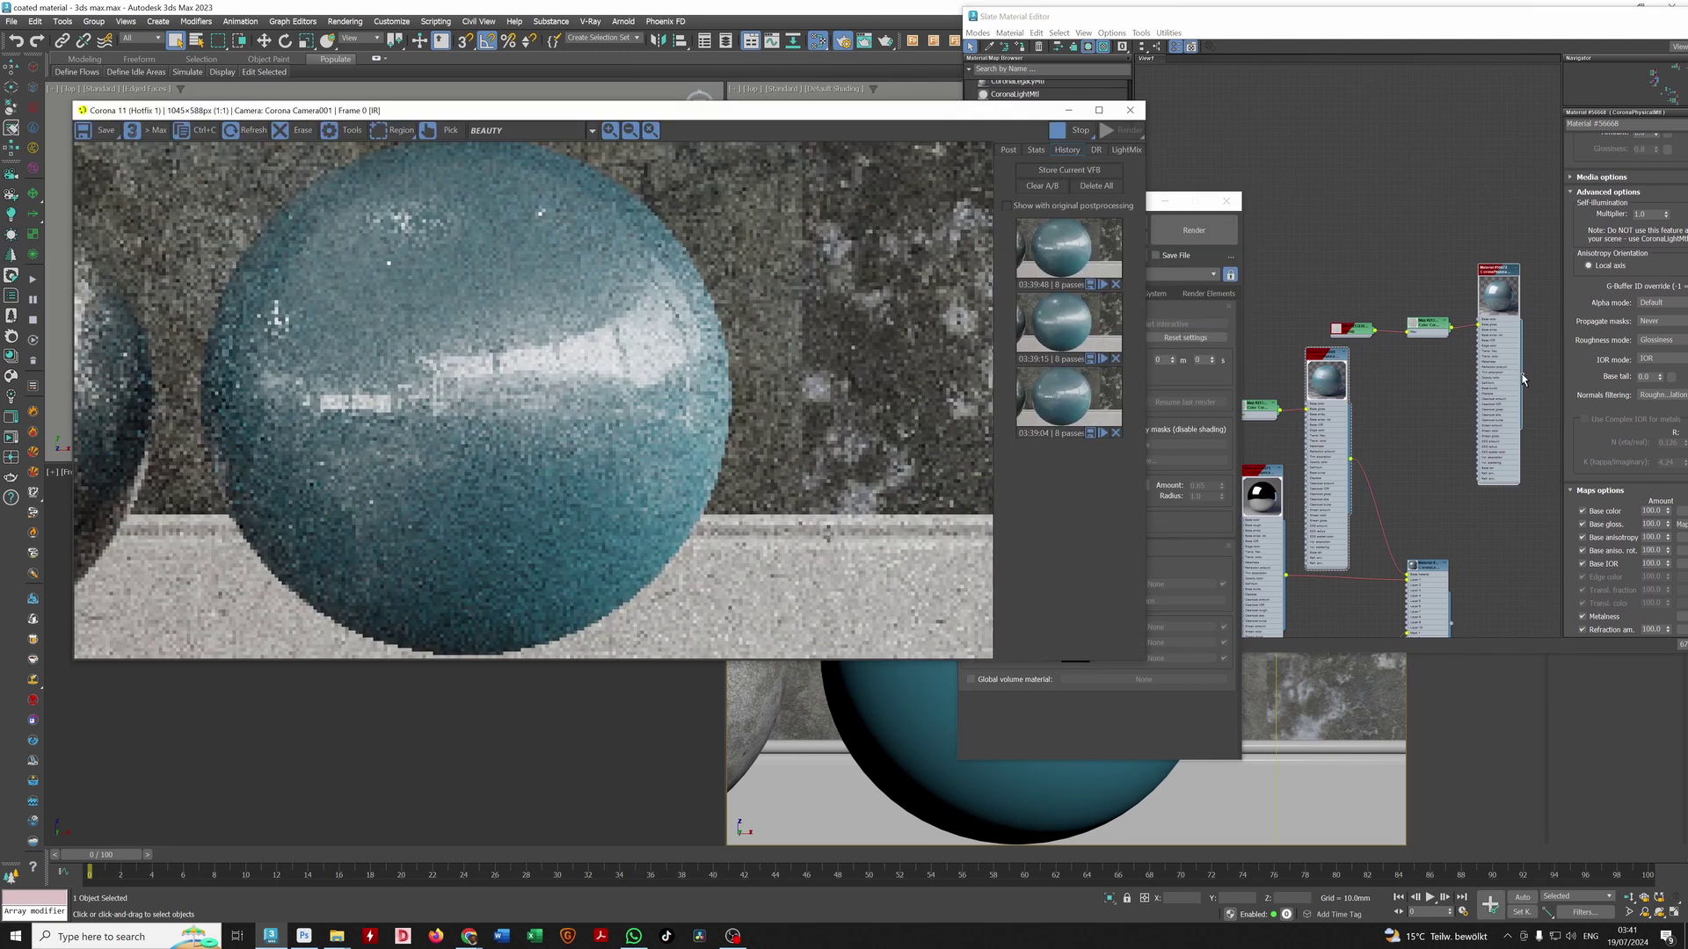
left_click(1523, 380)
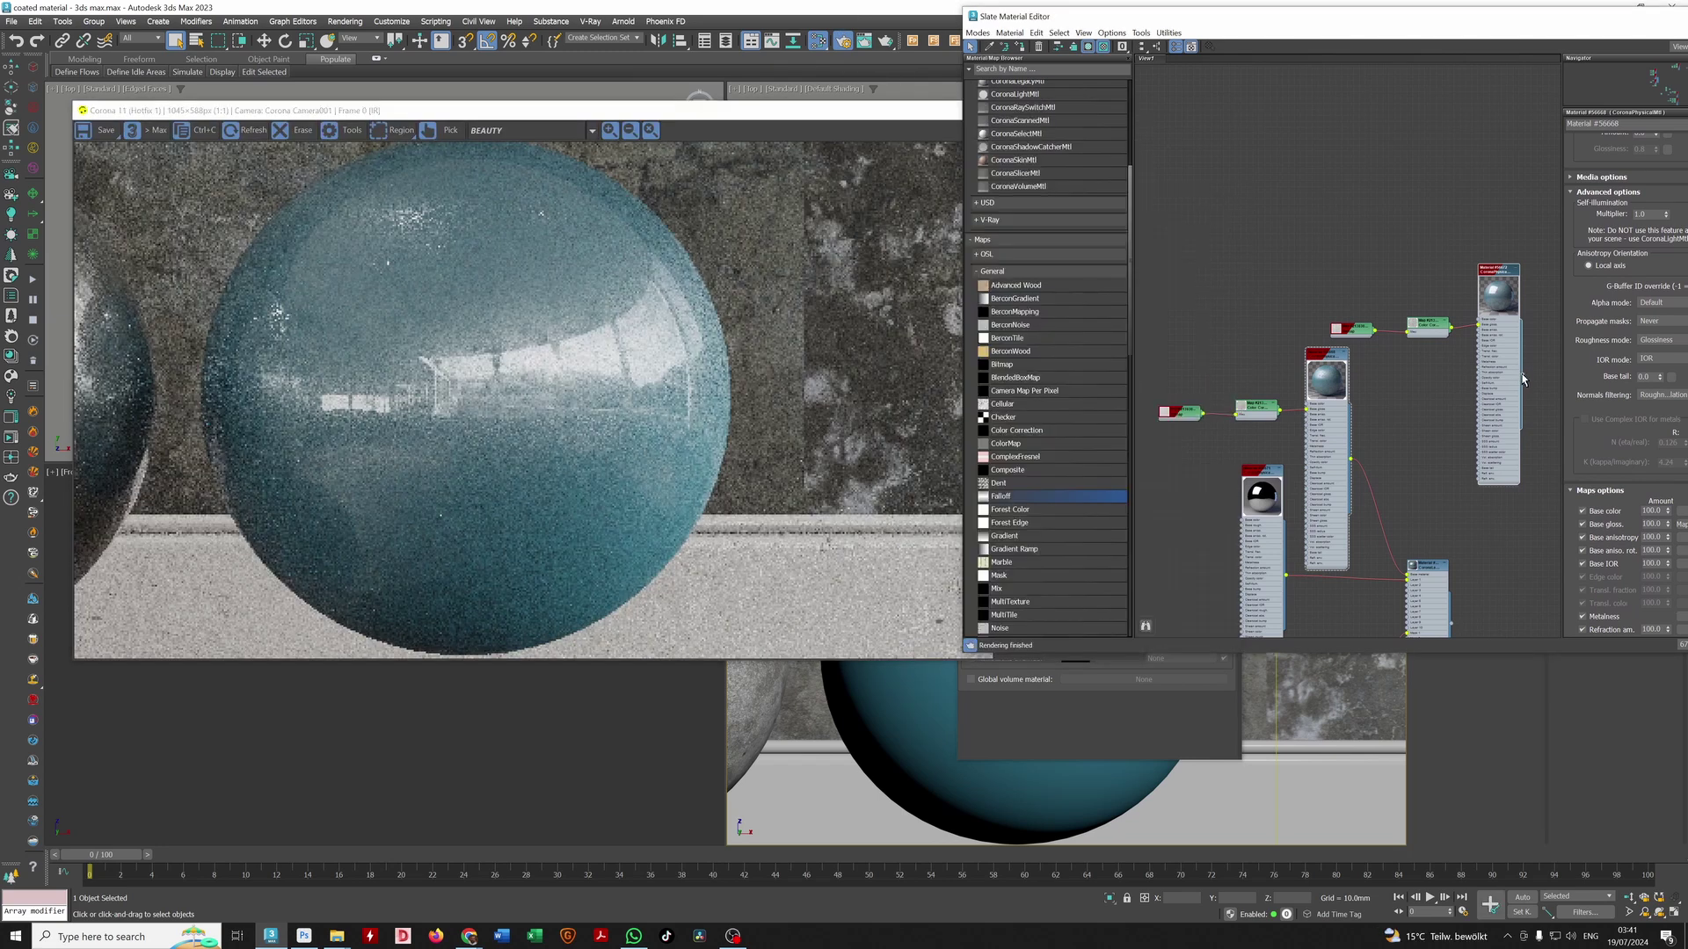
left_click_drag(1240, 644, 919, 702)
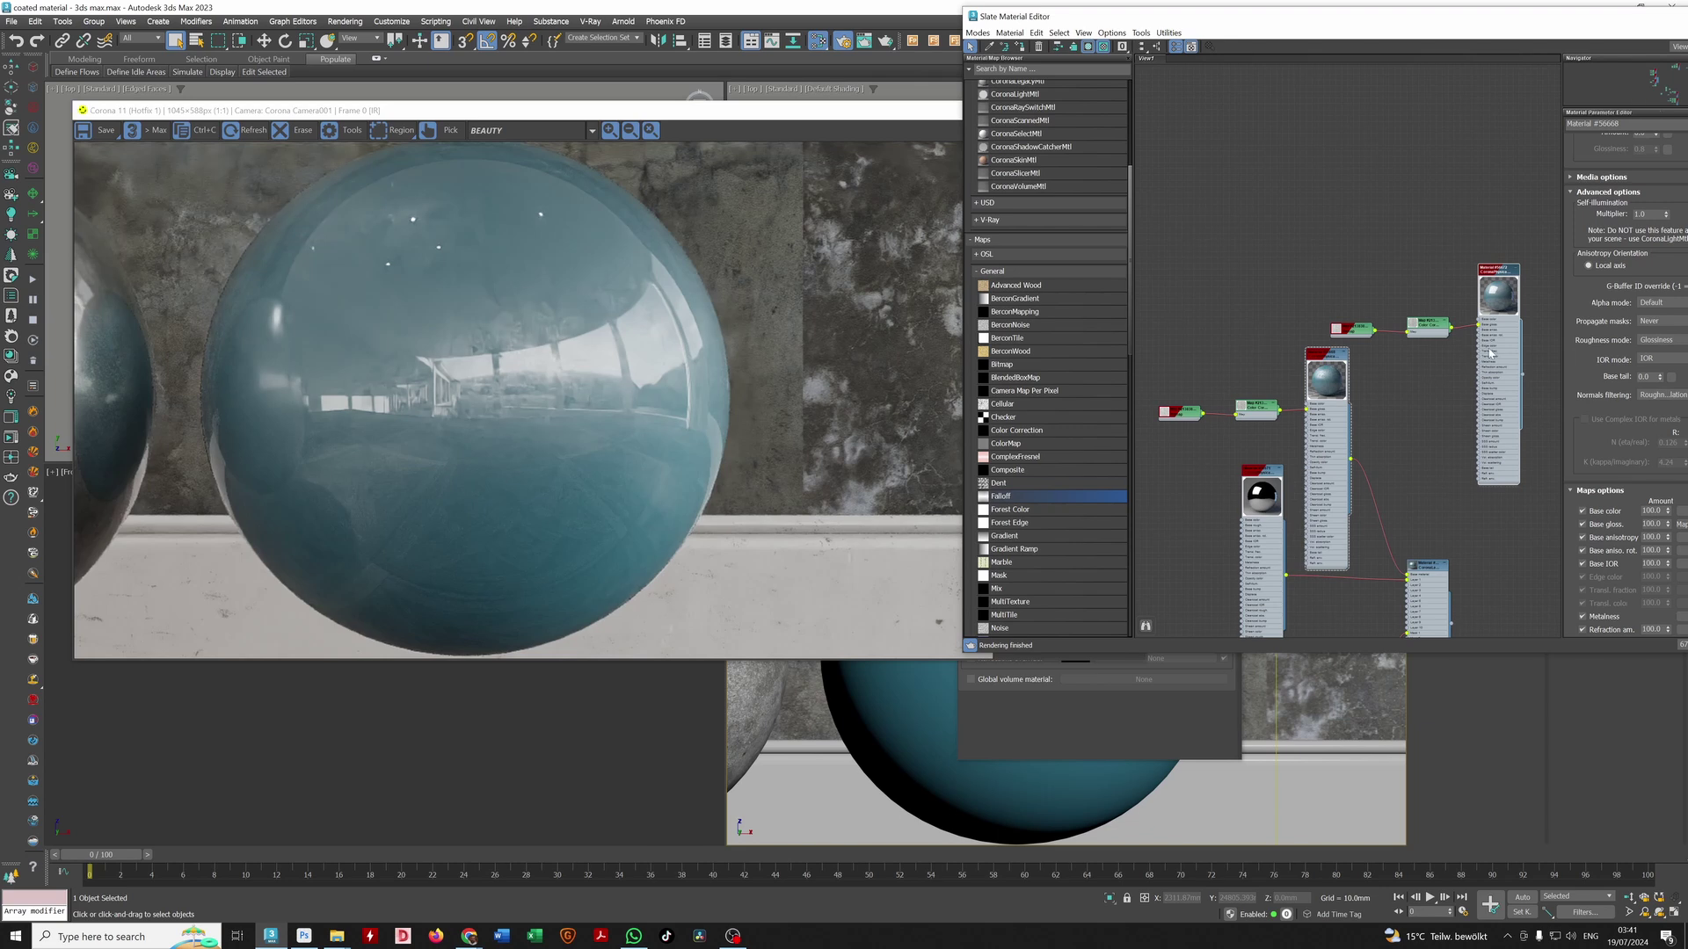
Step: Move the clearcoat material and its connected maps higher in the graph and open the material's settings
left_click_drag(1354, 19, 1097, 19)
left_click_drag(1238, 412, 1127, 205)
scroll(1144, 281, "up", 3)
middle_click_drag(1145, 280, 1062, 369)
left_click_drag(1127, 323, 1147, 91)
left_click(1089, 199)
left_click_drag(1155, 346, 1147, 307)
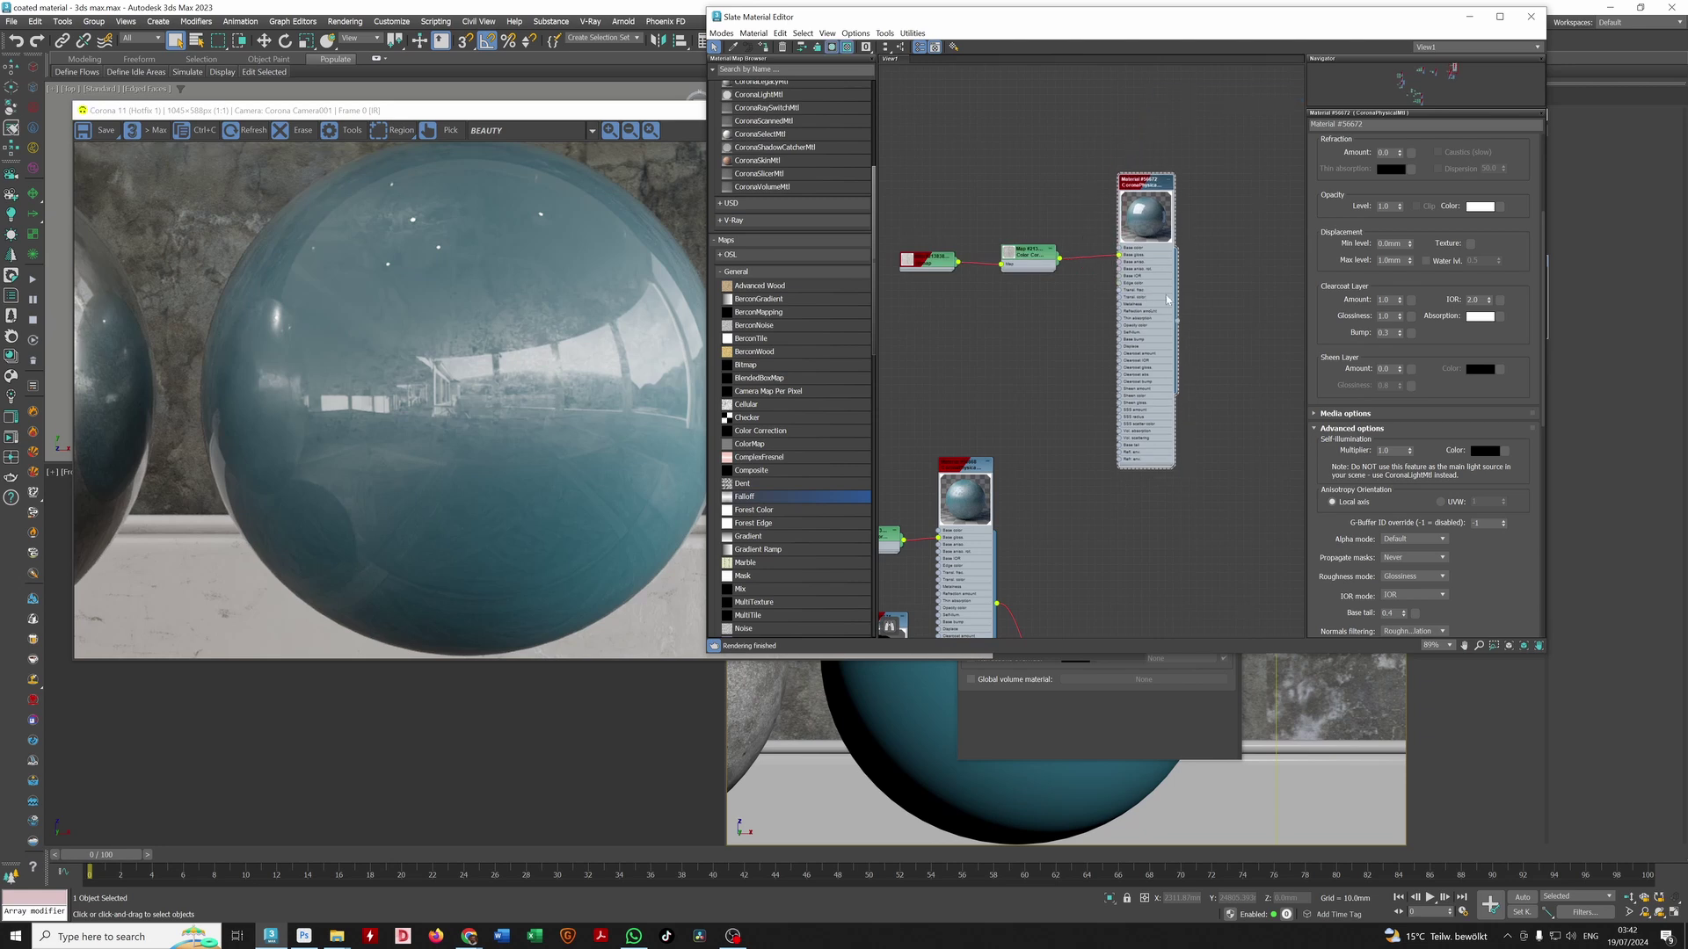
Step: Open the Corona Layered material and assign it to the selected teal sphere
middle_click_drag(1072, 537, 1056, 256)
double_click(1090, 522)
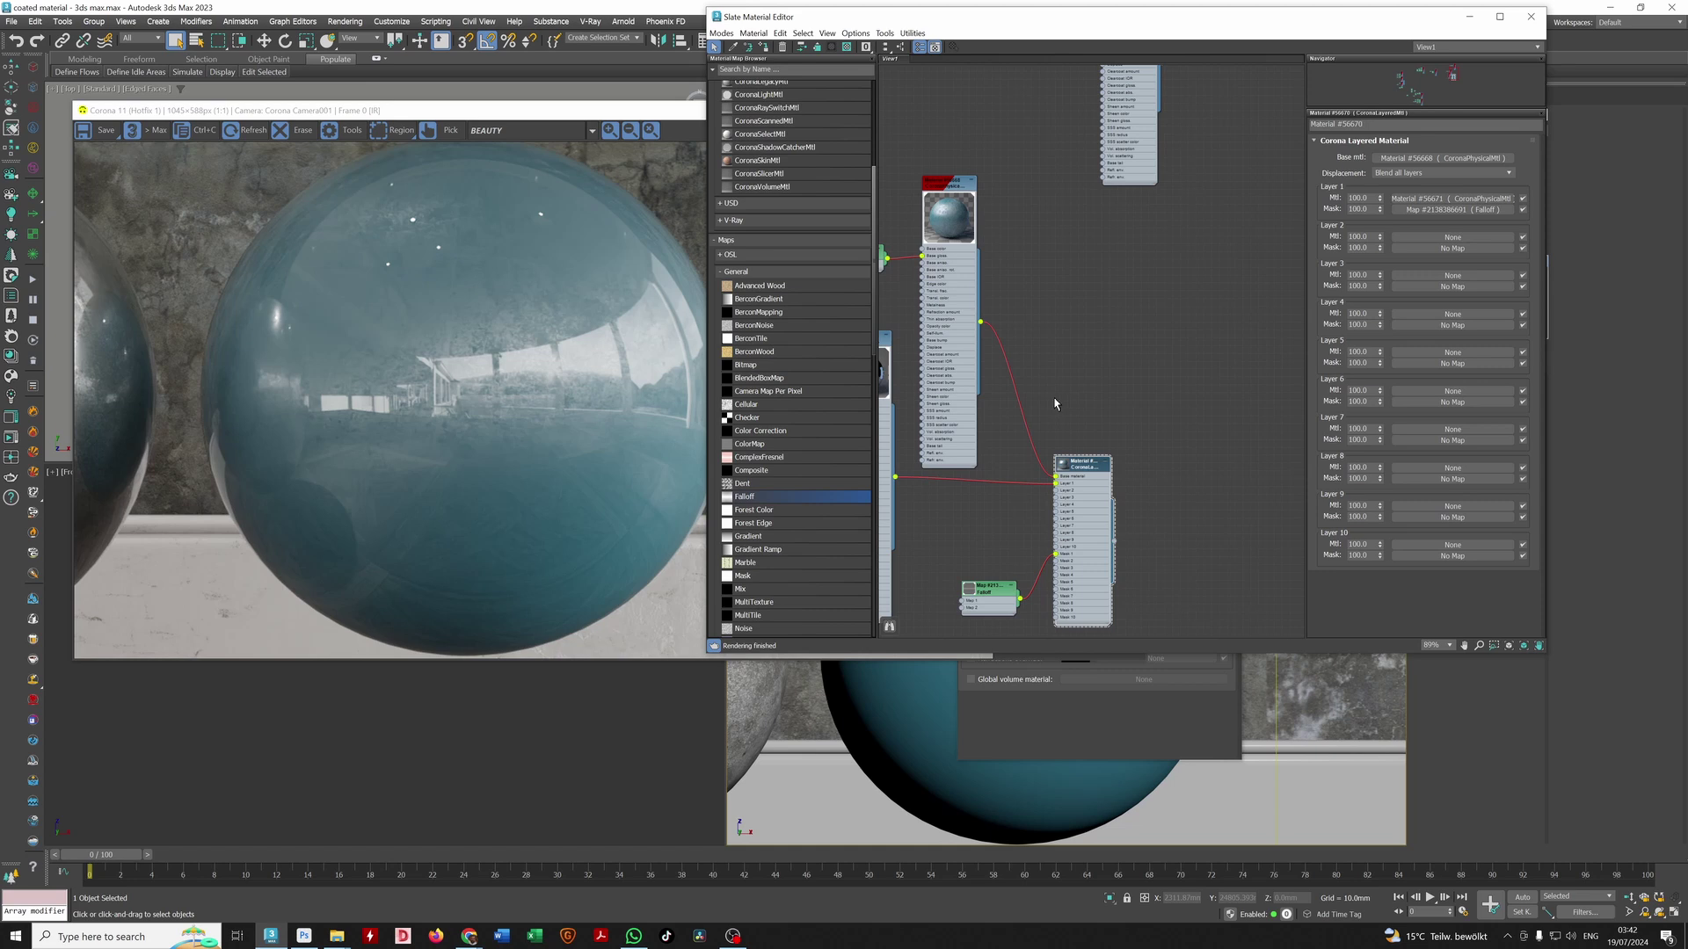
left_click(760, 51)
middle_click_drag(1073, 250, 1046, 528)
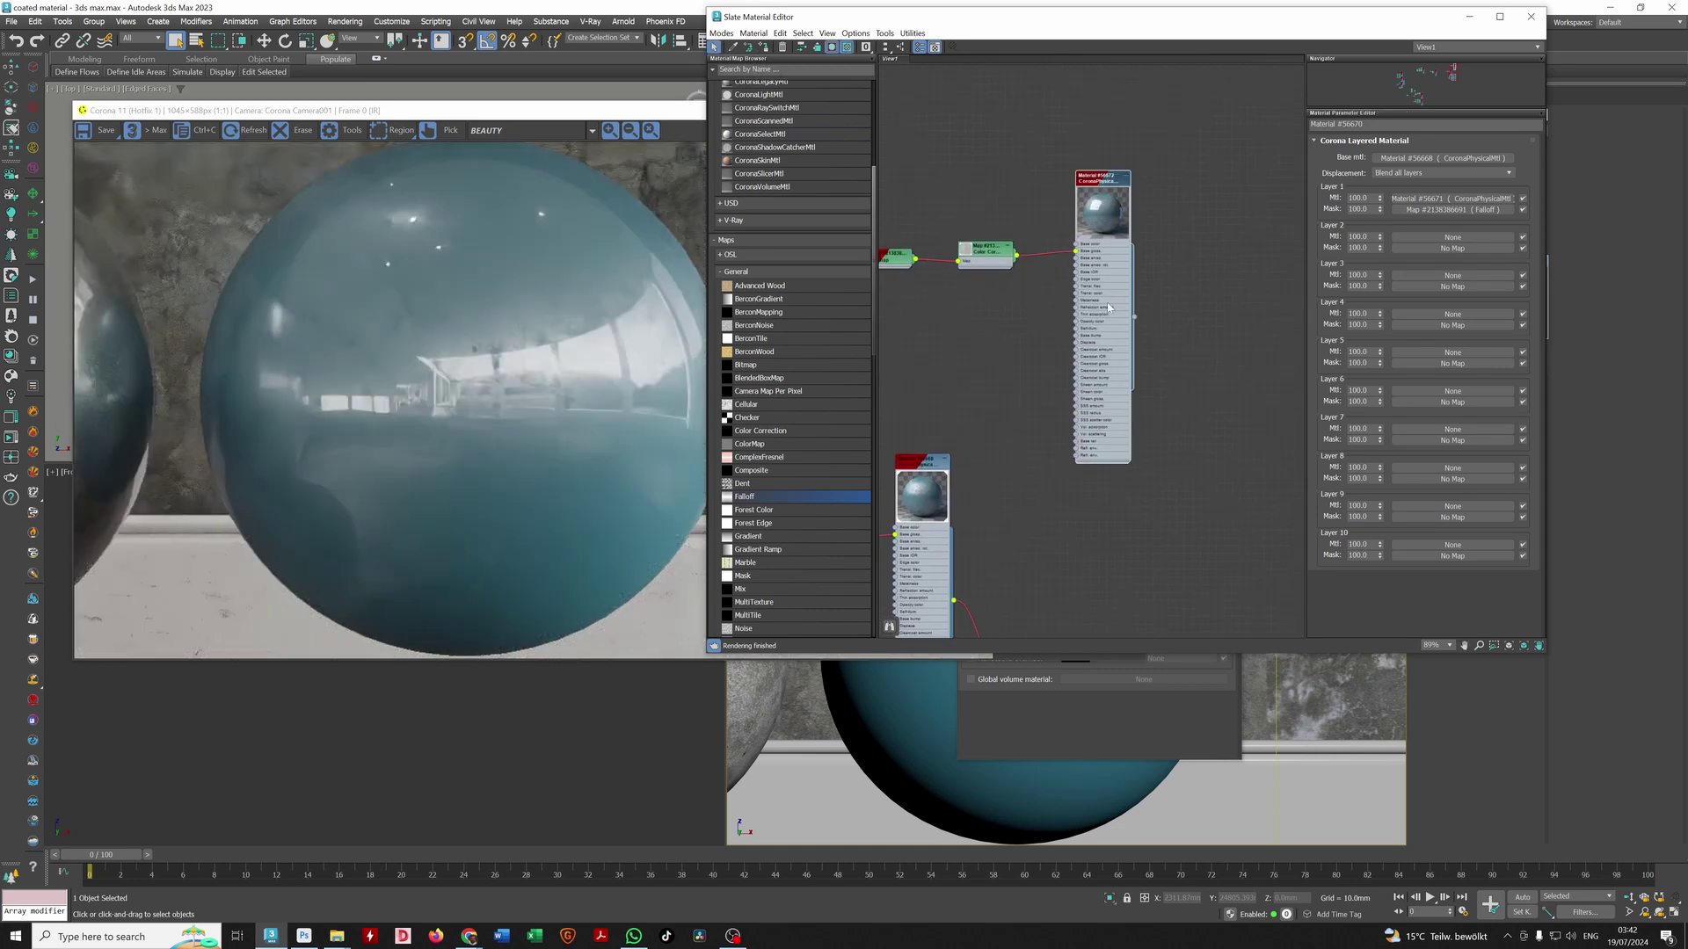
Step: Review the base layer and clearcoat layer settings of the clearcoat material
double_click(1114, 300)
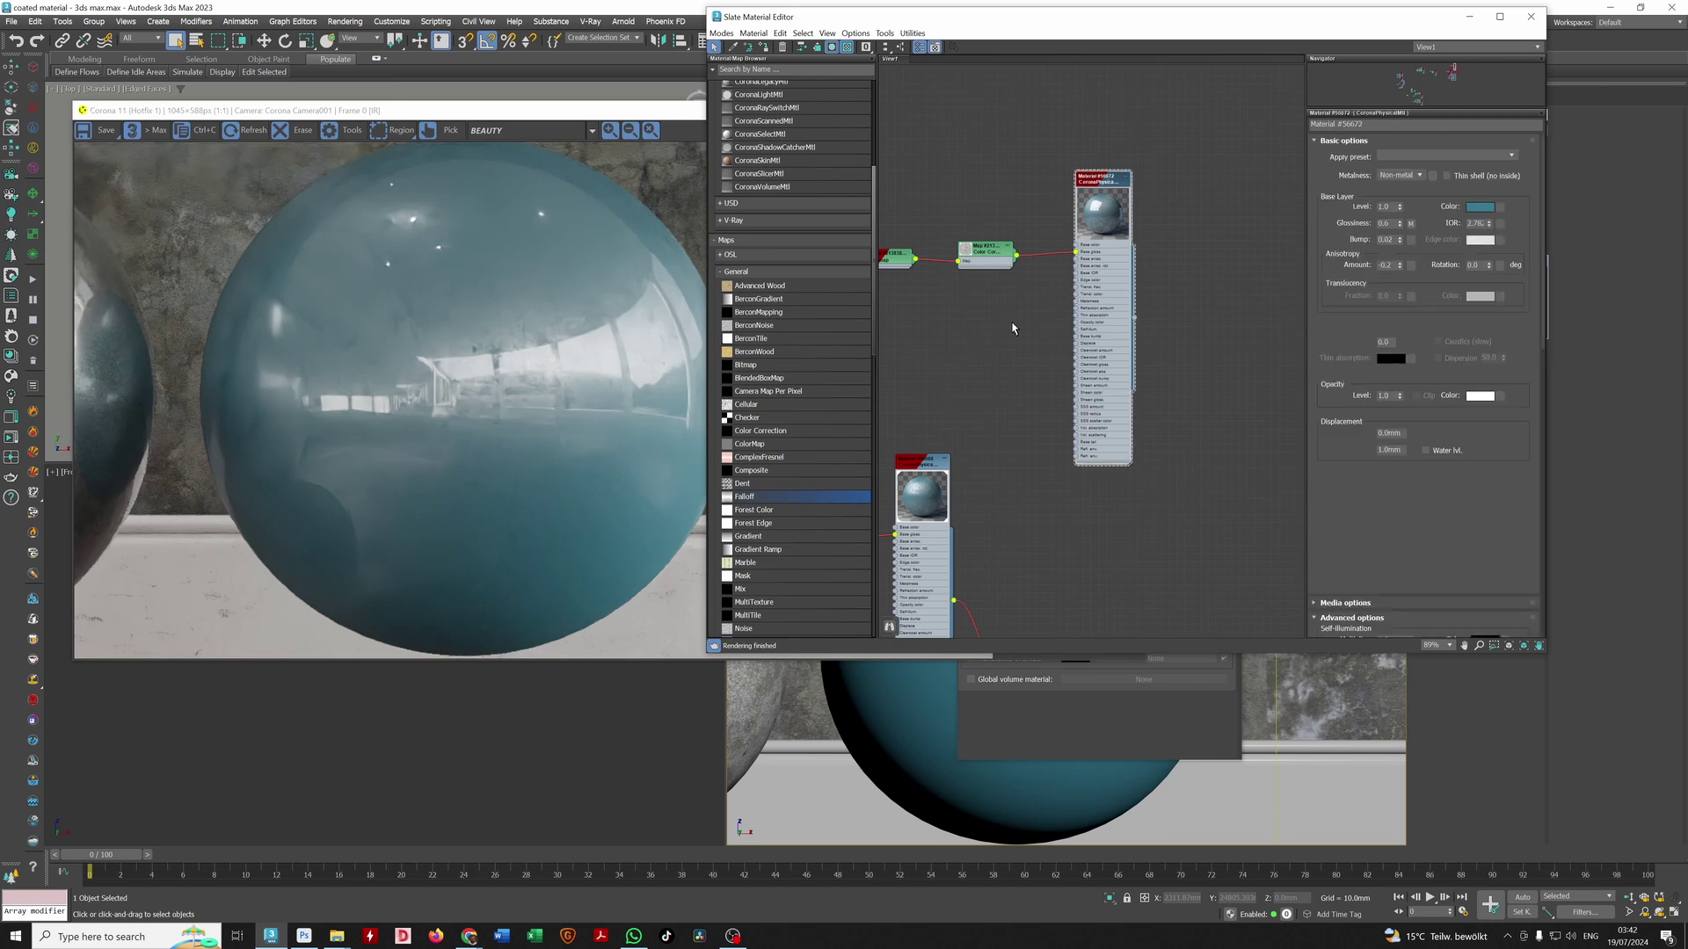
middle_click_drag(1053, 477, 1081, 187)
middle_click_drag(981, 445, 944, 507)
middle_click_drag(986, 339, 966, 541)
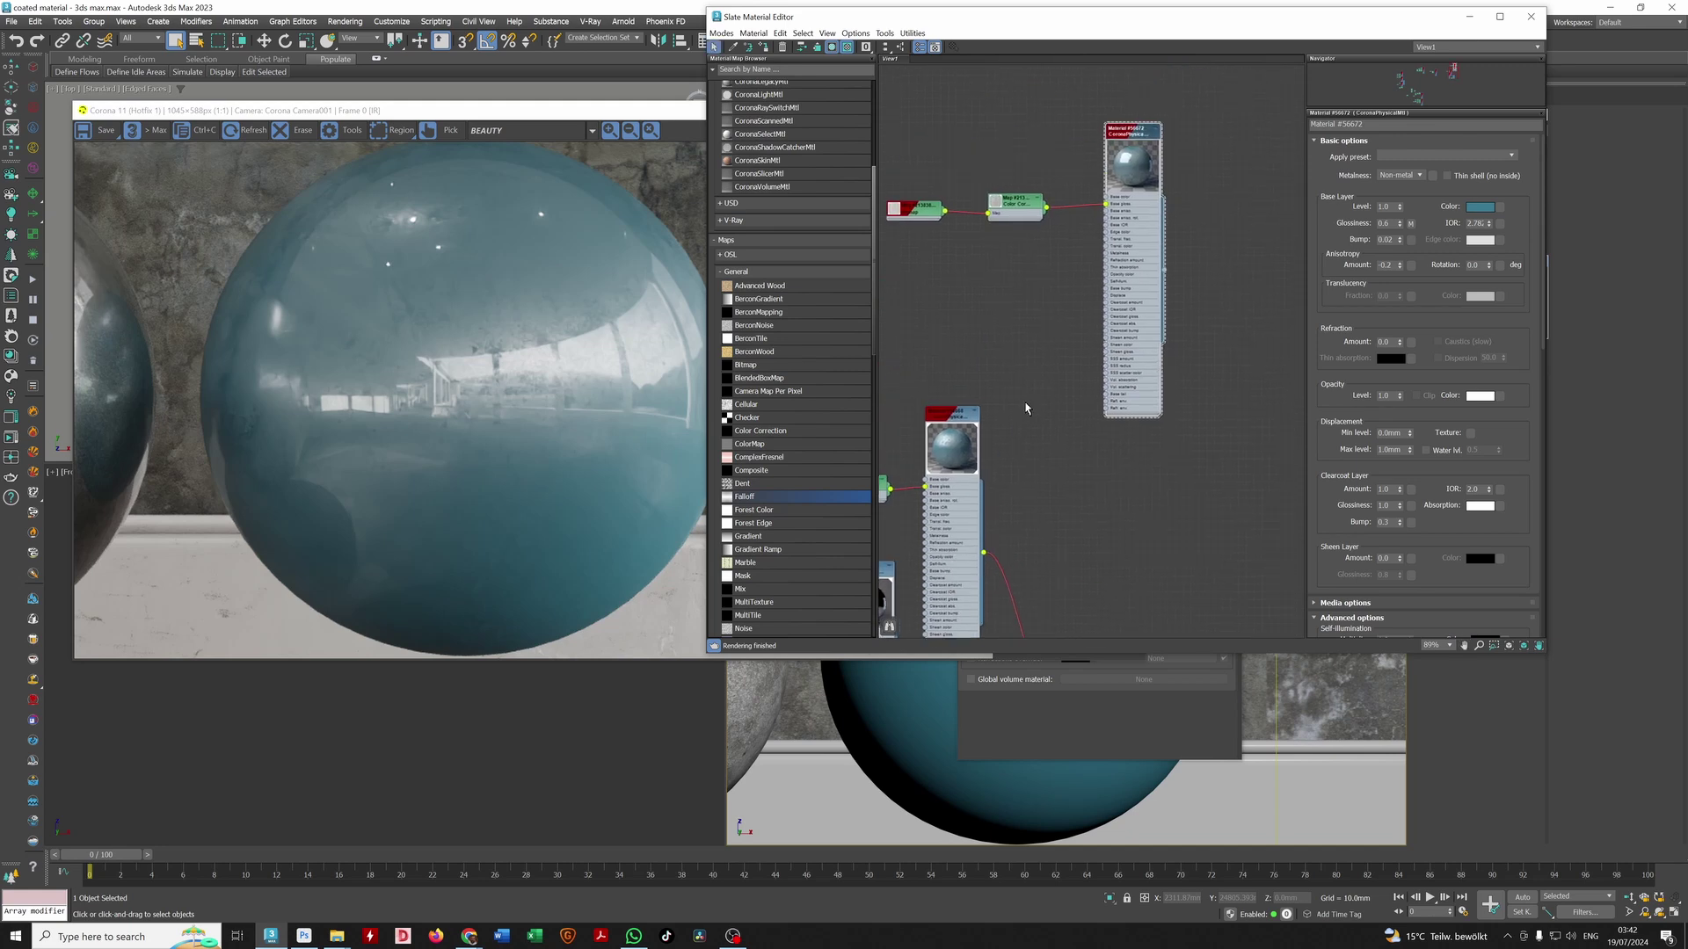
middle_click_drag(1106, 290, 1117, 383)
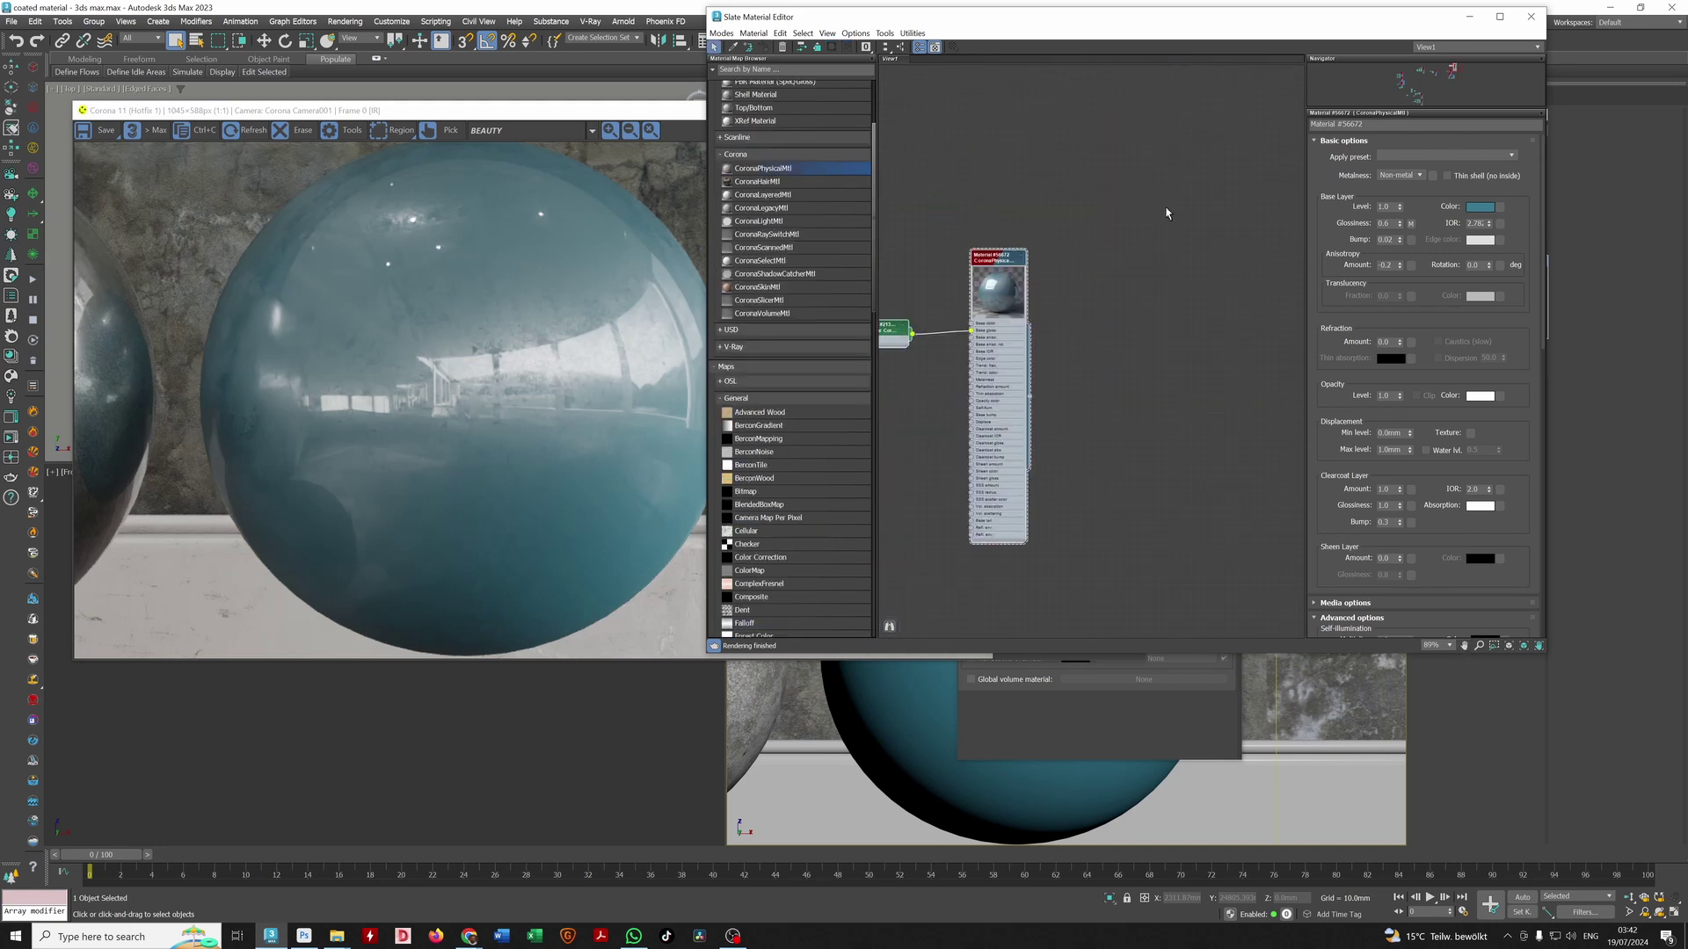
Step: Assign a new Corona Physical material to the teal sphere and copy the clearcoat material's base color into it
left_click_drag(763, 168, 941, 732)
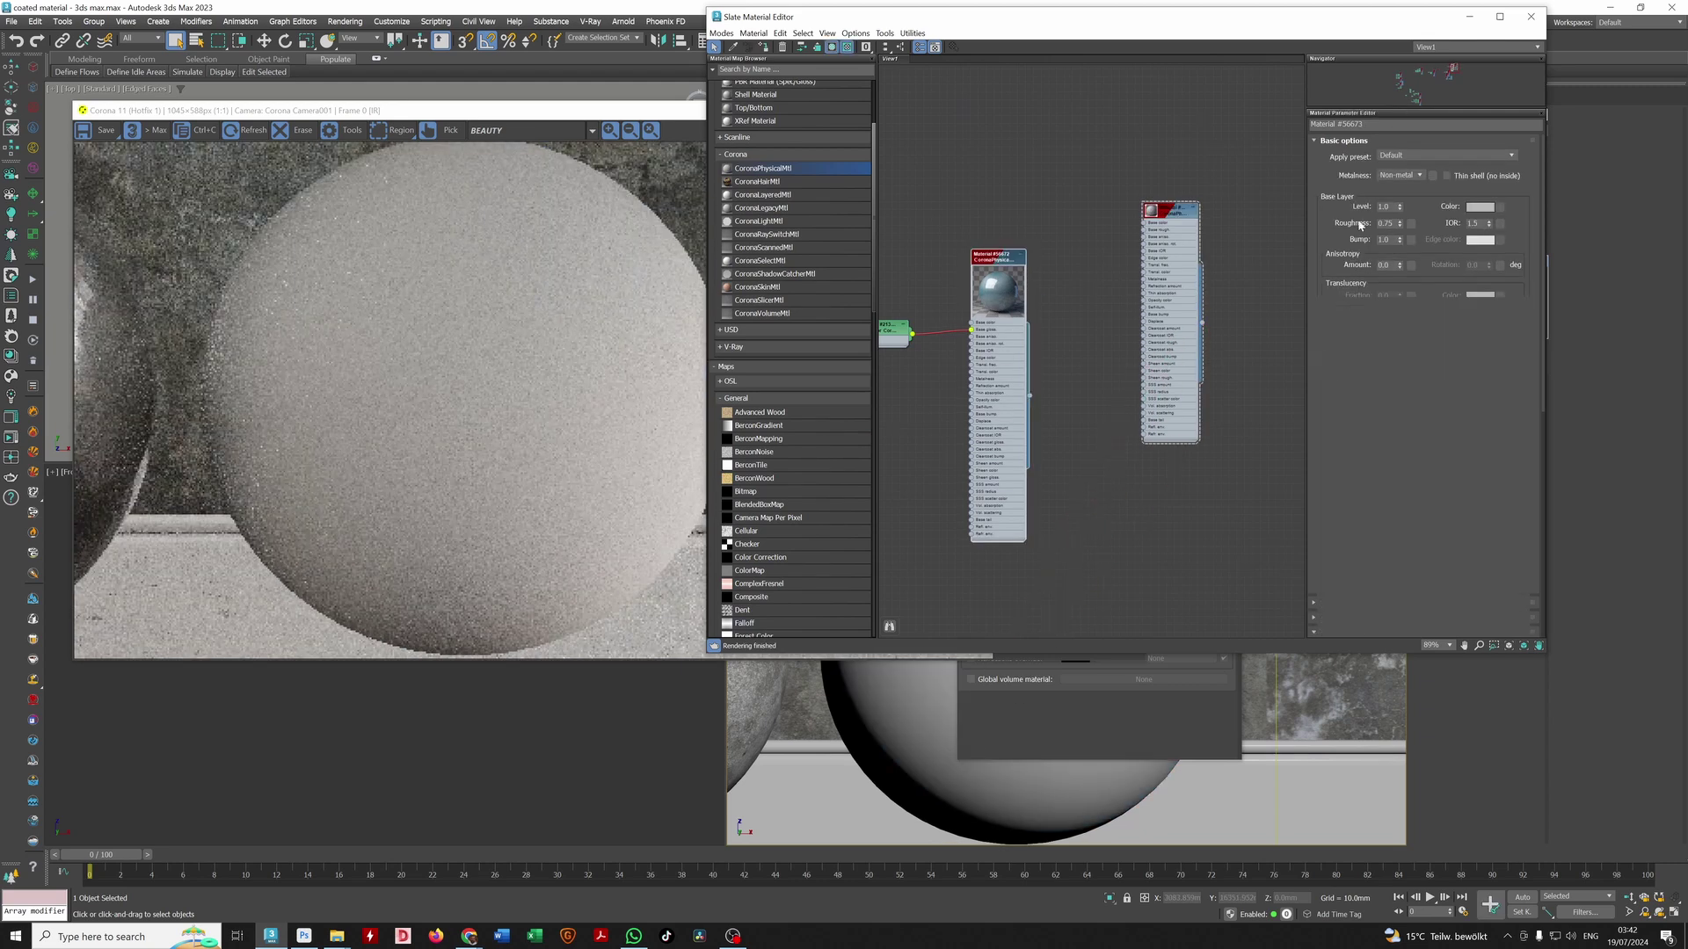
double_click(982, 309)
right_click(1481, 209)
left_click(1509, 218)
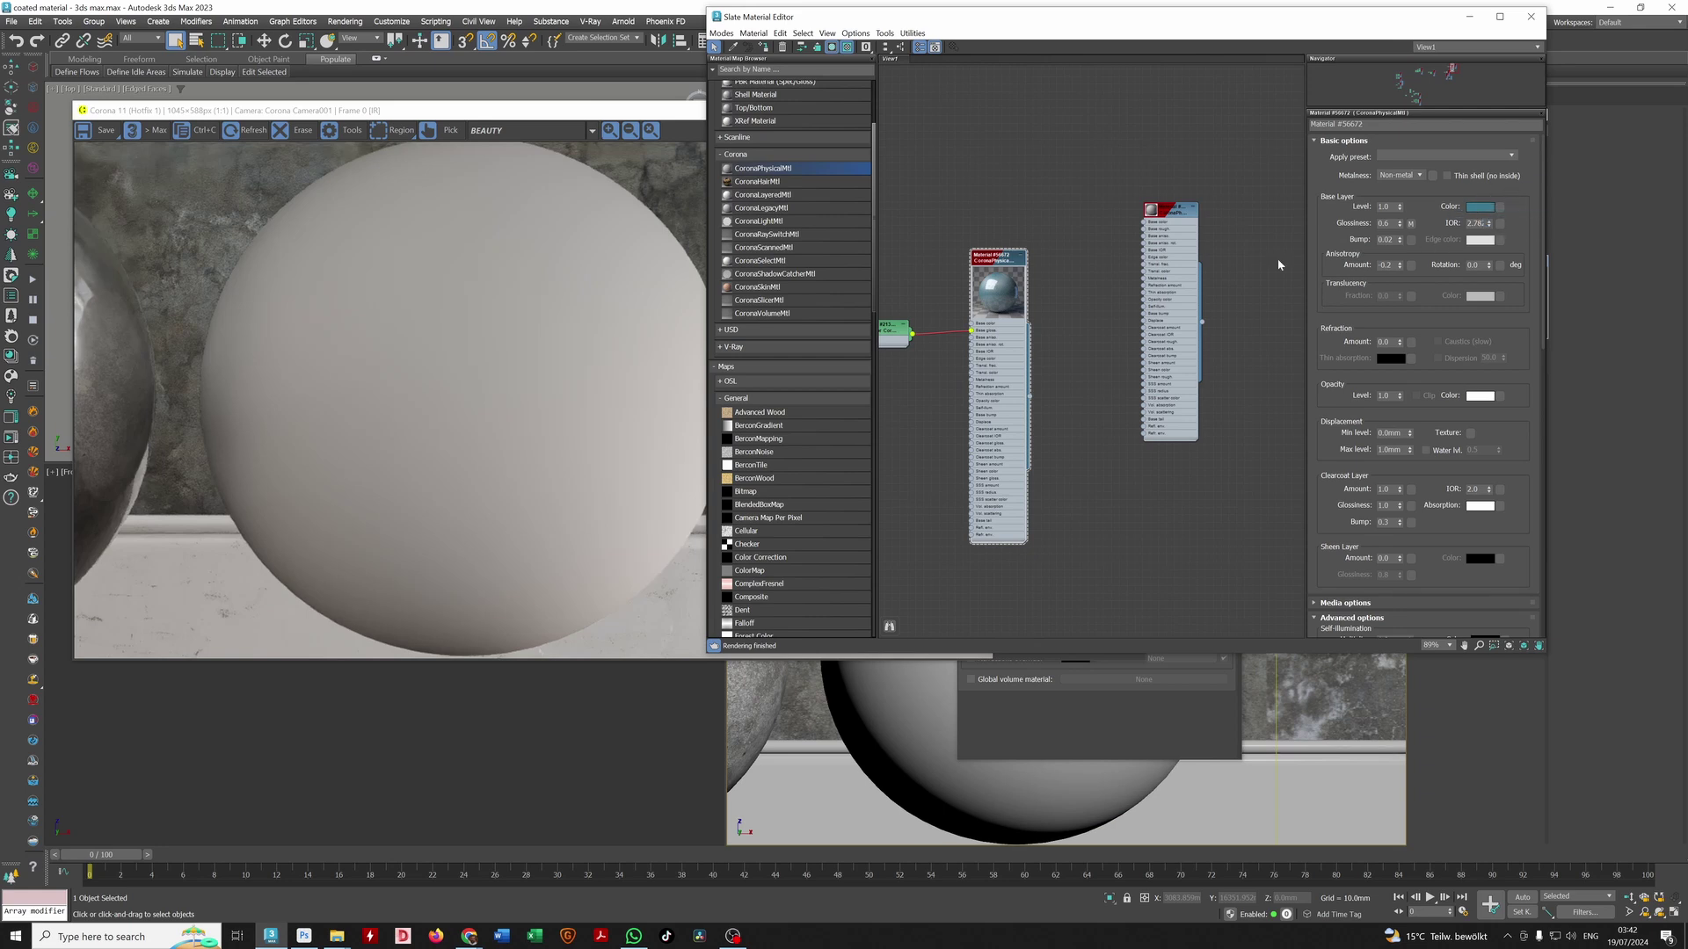
double_click(1188, 277)
right_click(1481, 208)
left_click(1507, 224)
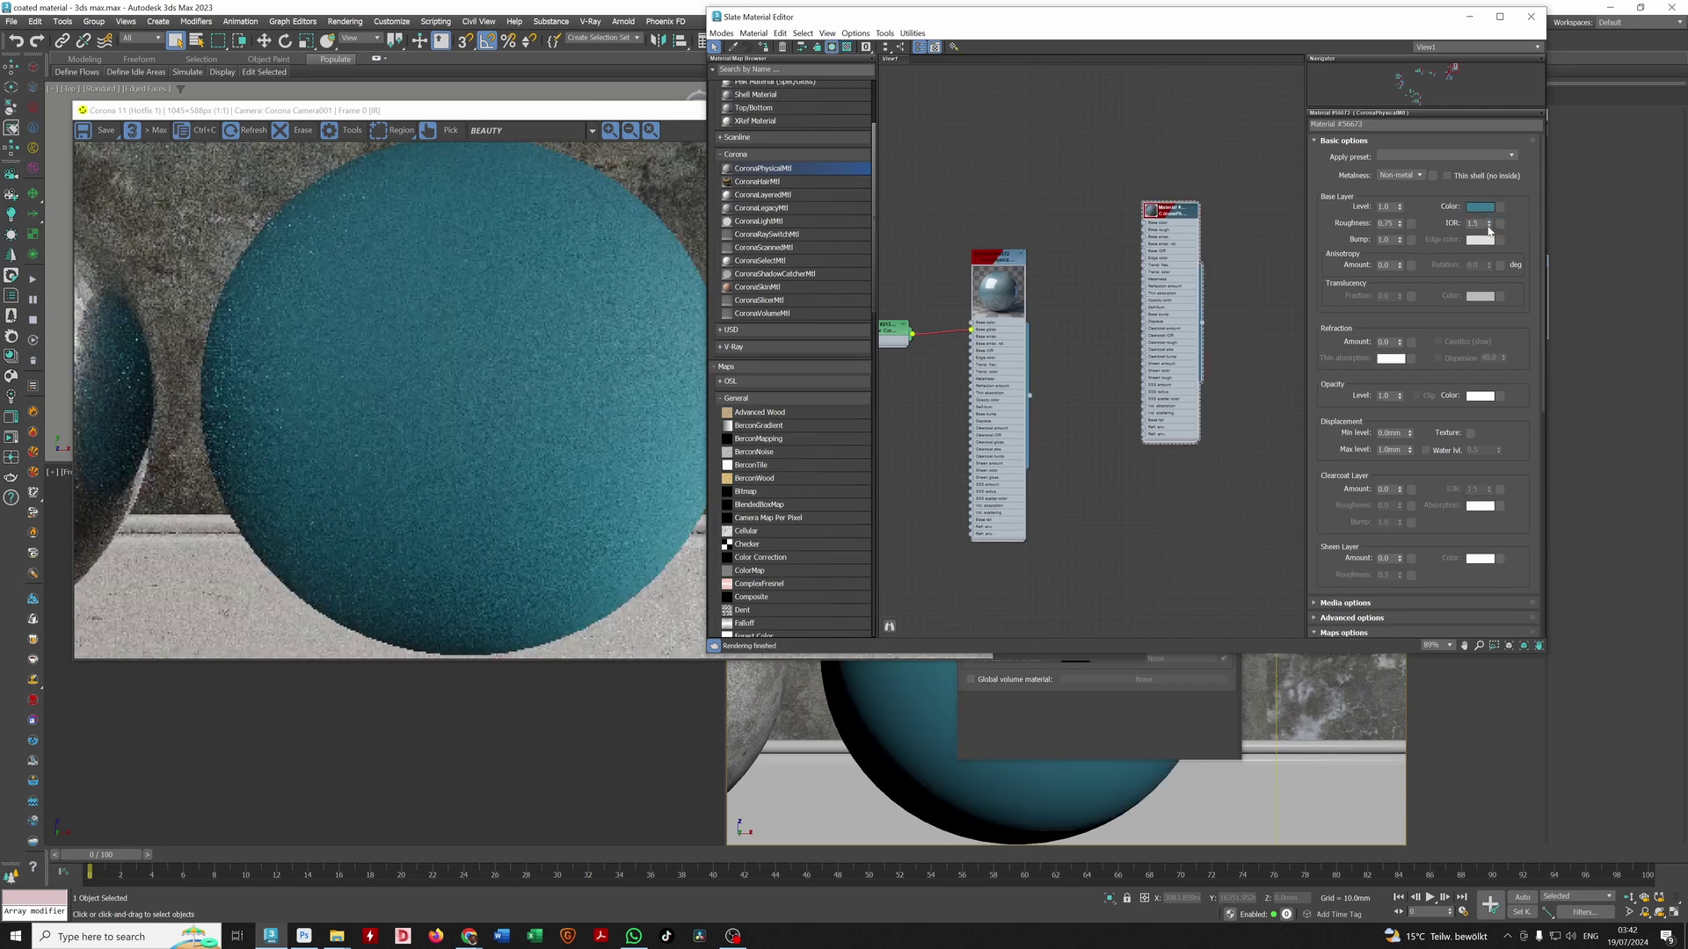
Step: Set the new material's base roughness to 0.2 and its base IOR to 2
left_click_drag(1400, 225, 1401, 180)
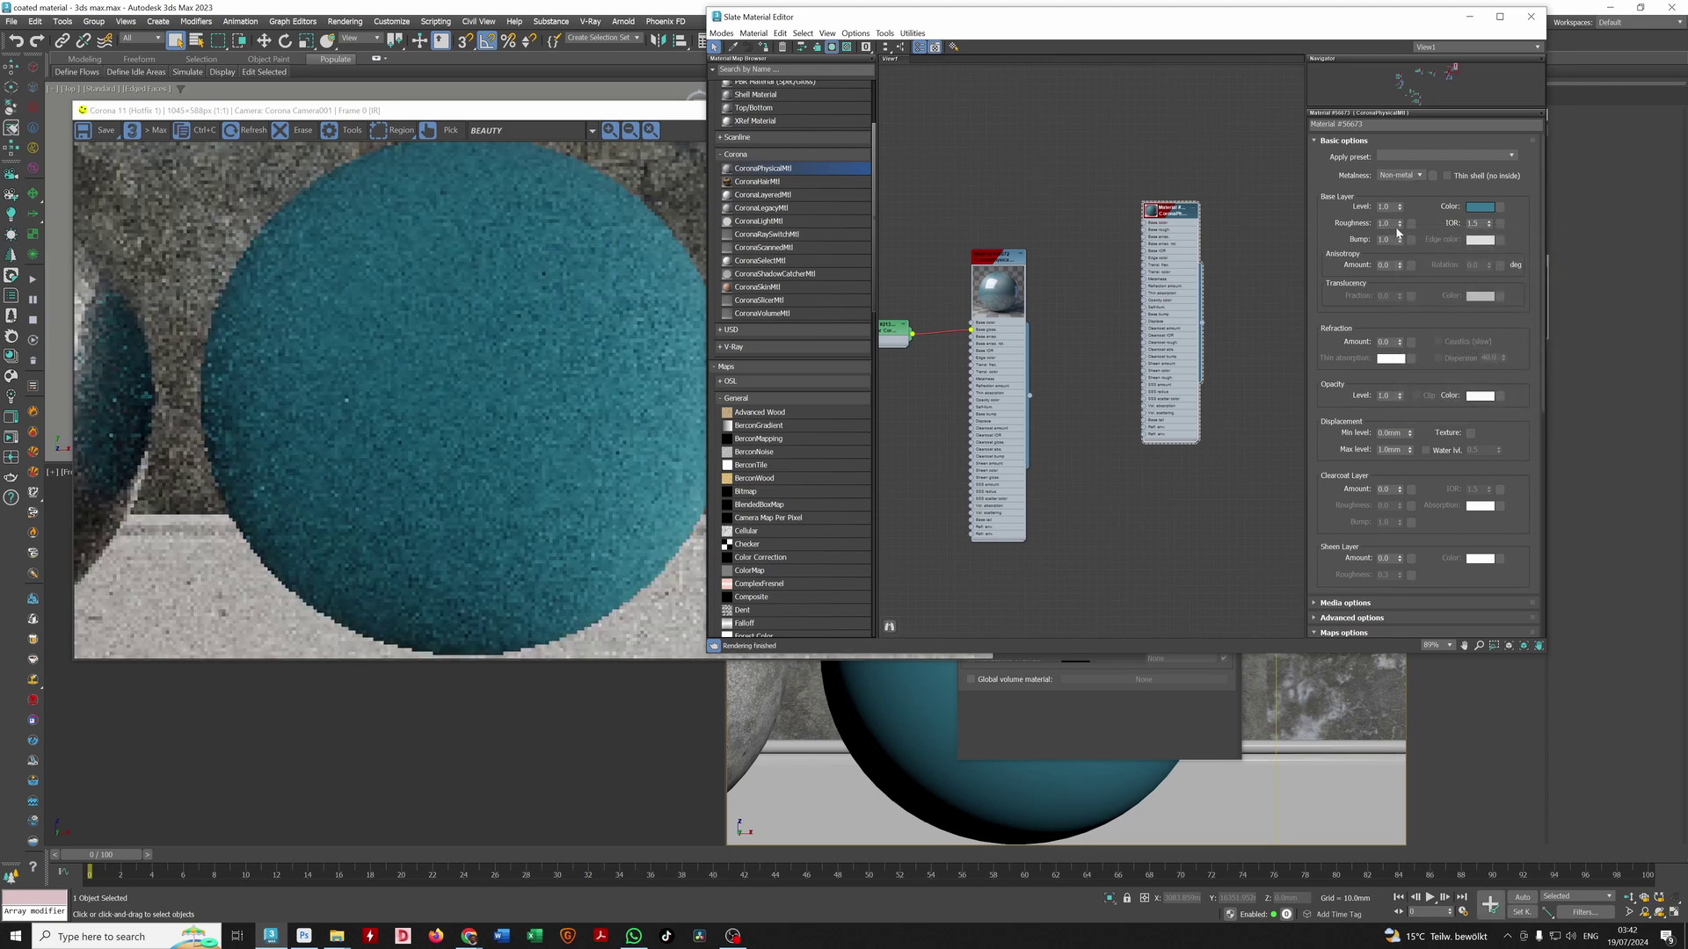
right_click(1401, 226)
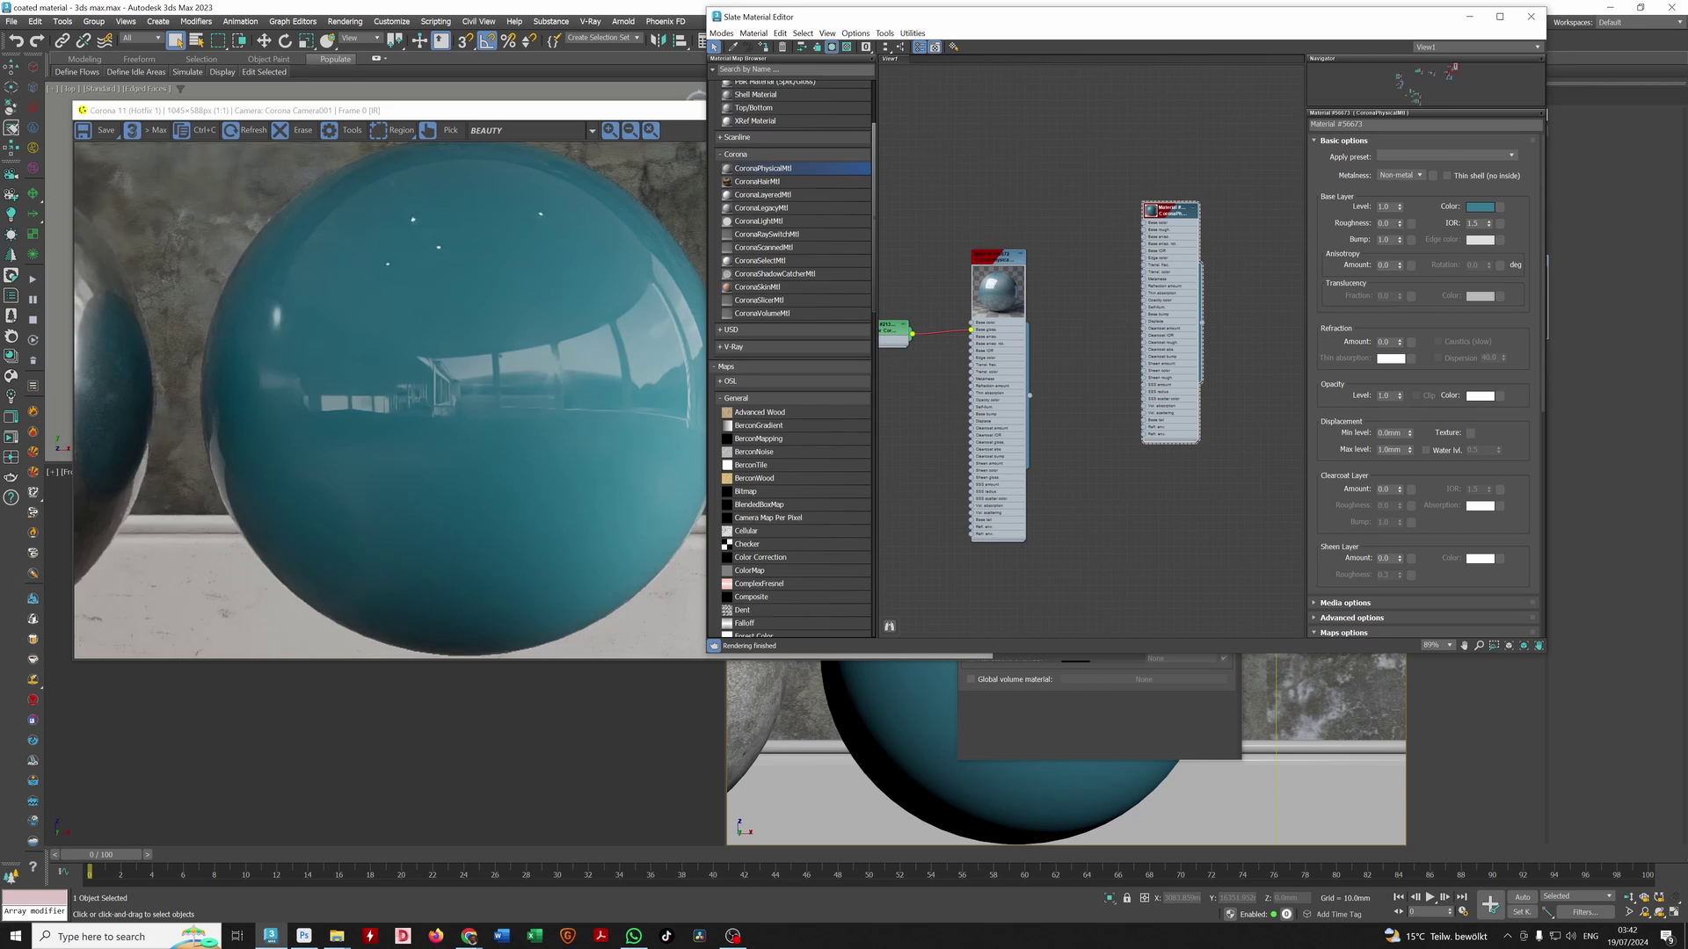
key("Tab")
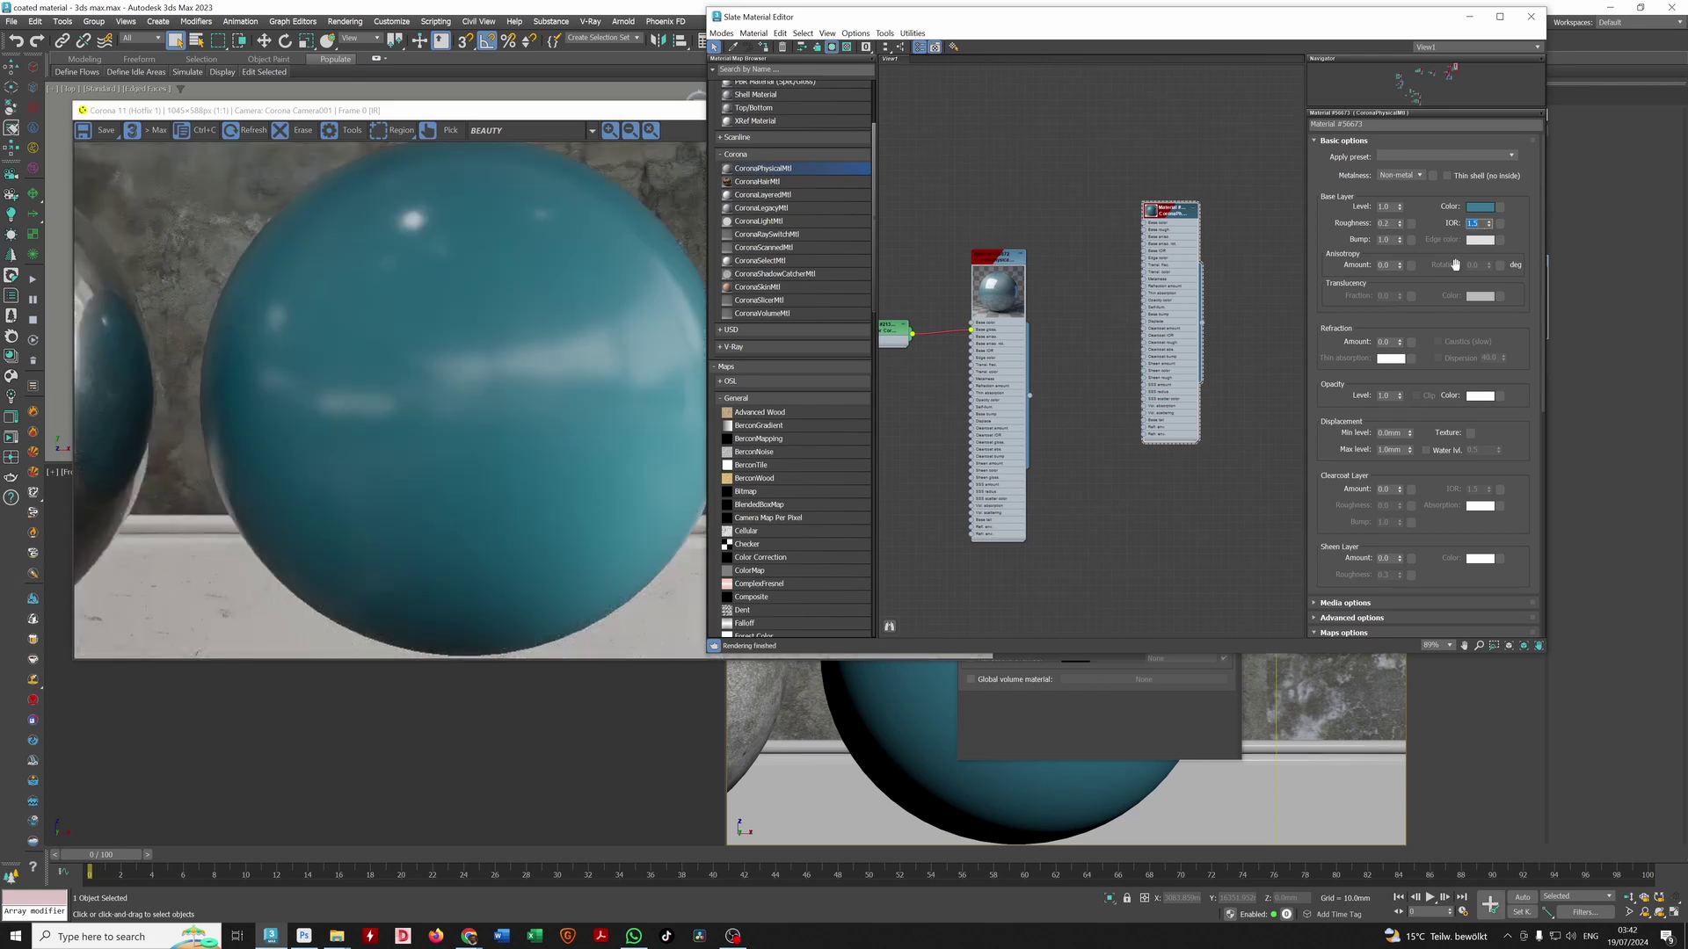
type("2")
key("Tab")
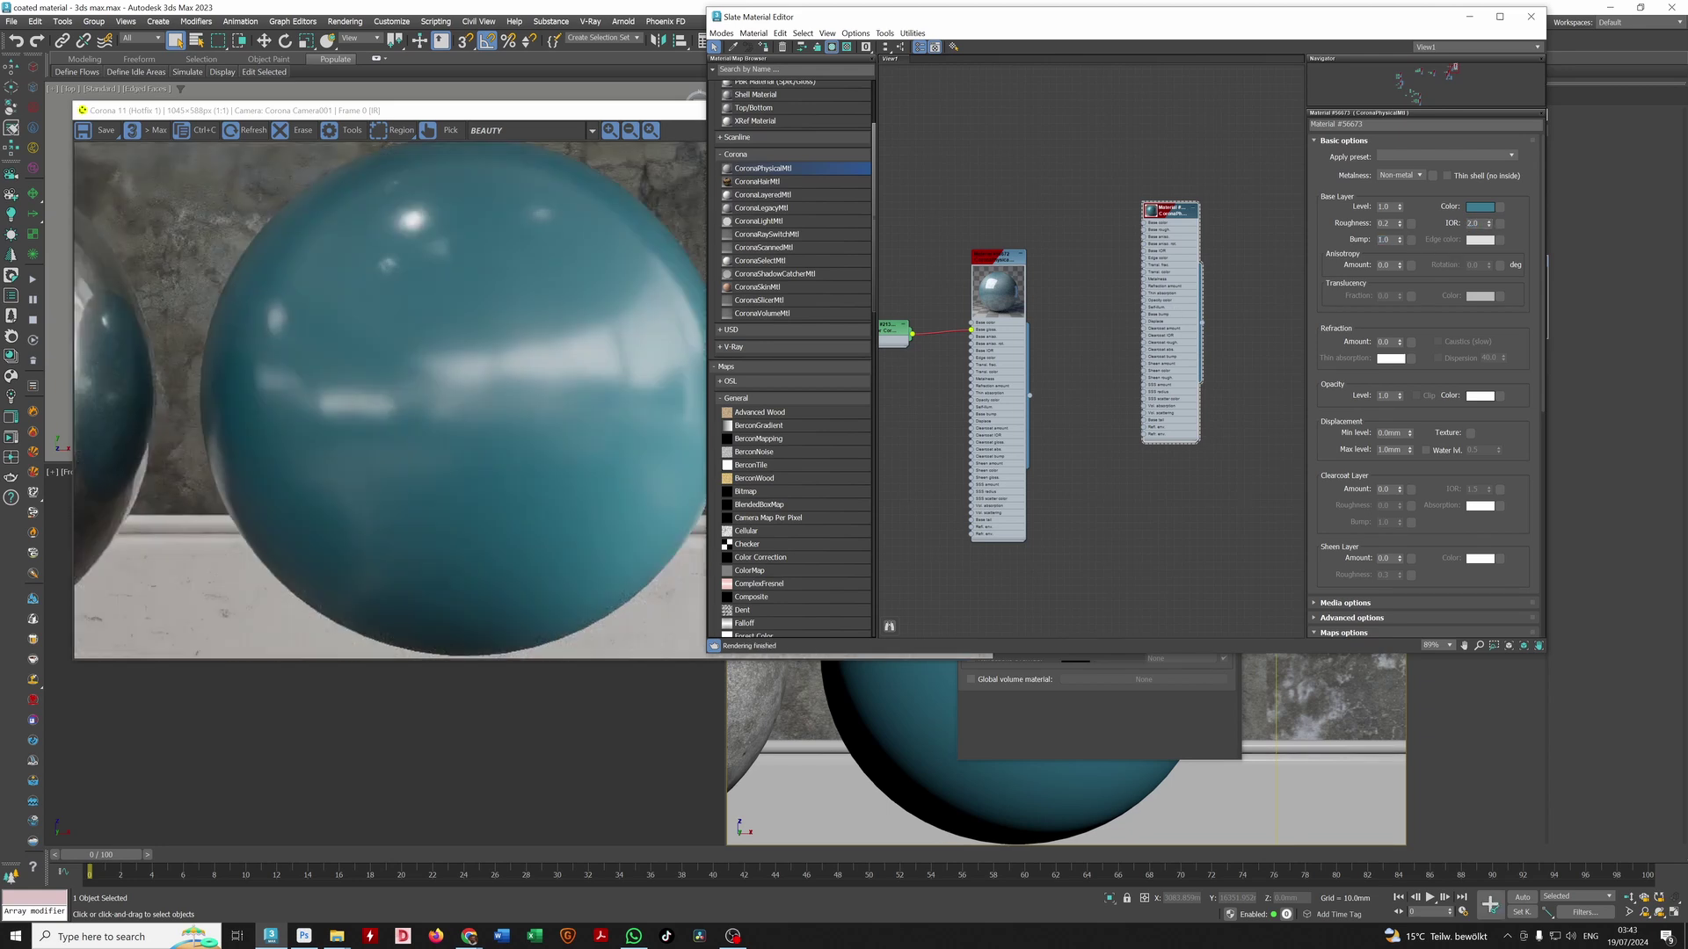
Step: Give the new material a clearcoat with amount 1, IOR 2 and roughness 0.1
key("Tab")
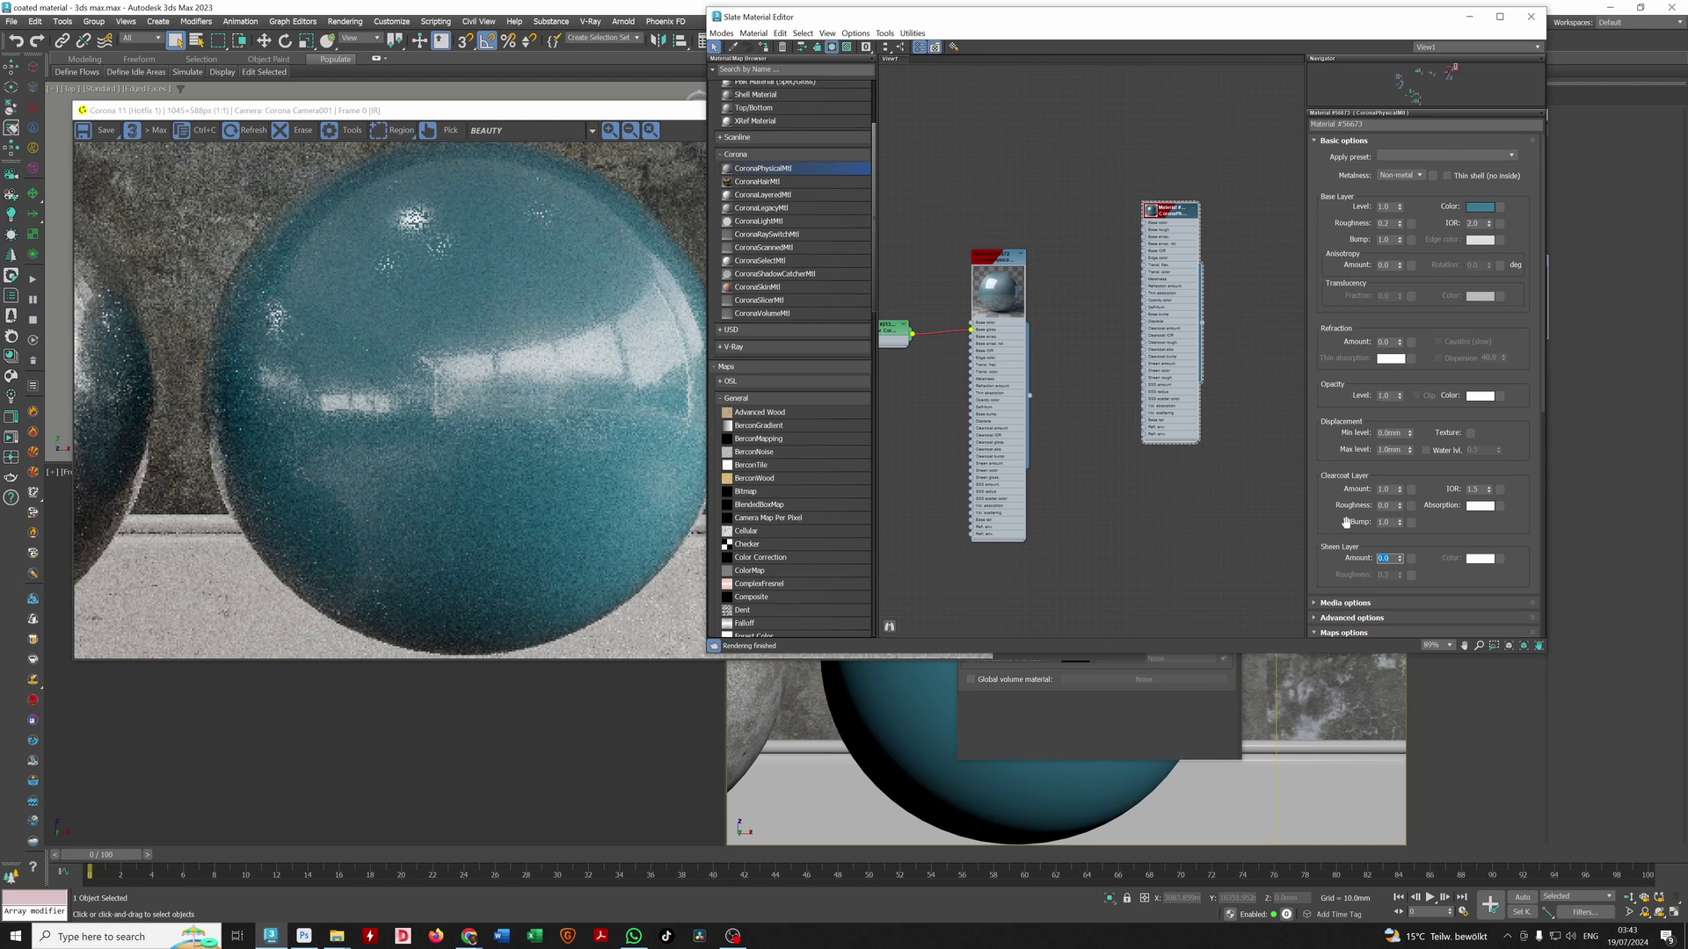
double_click(1473, 490)
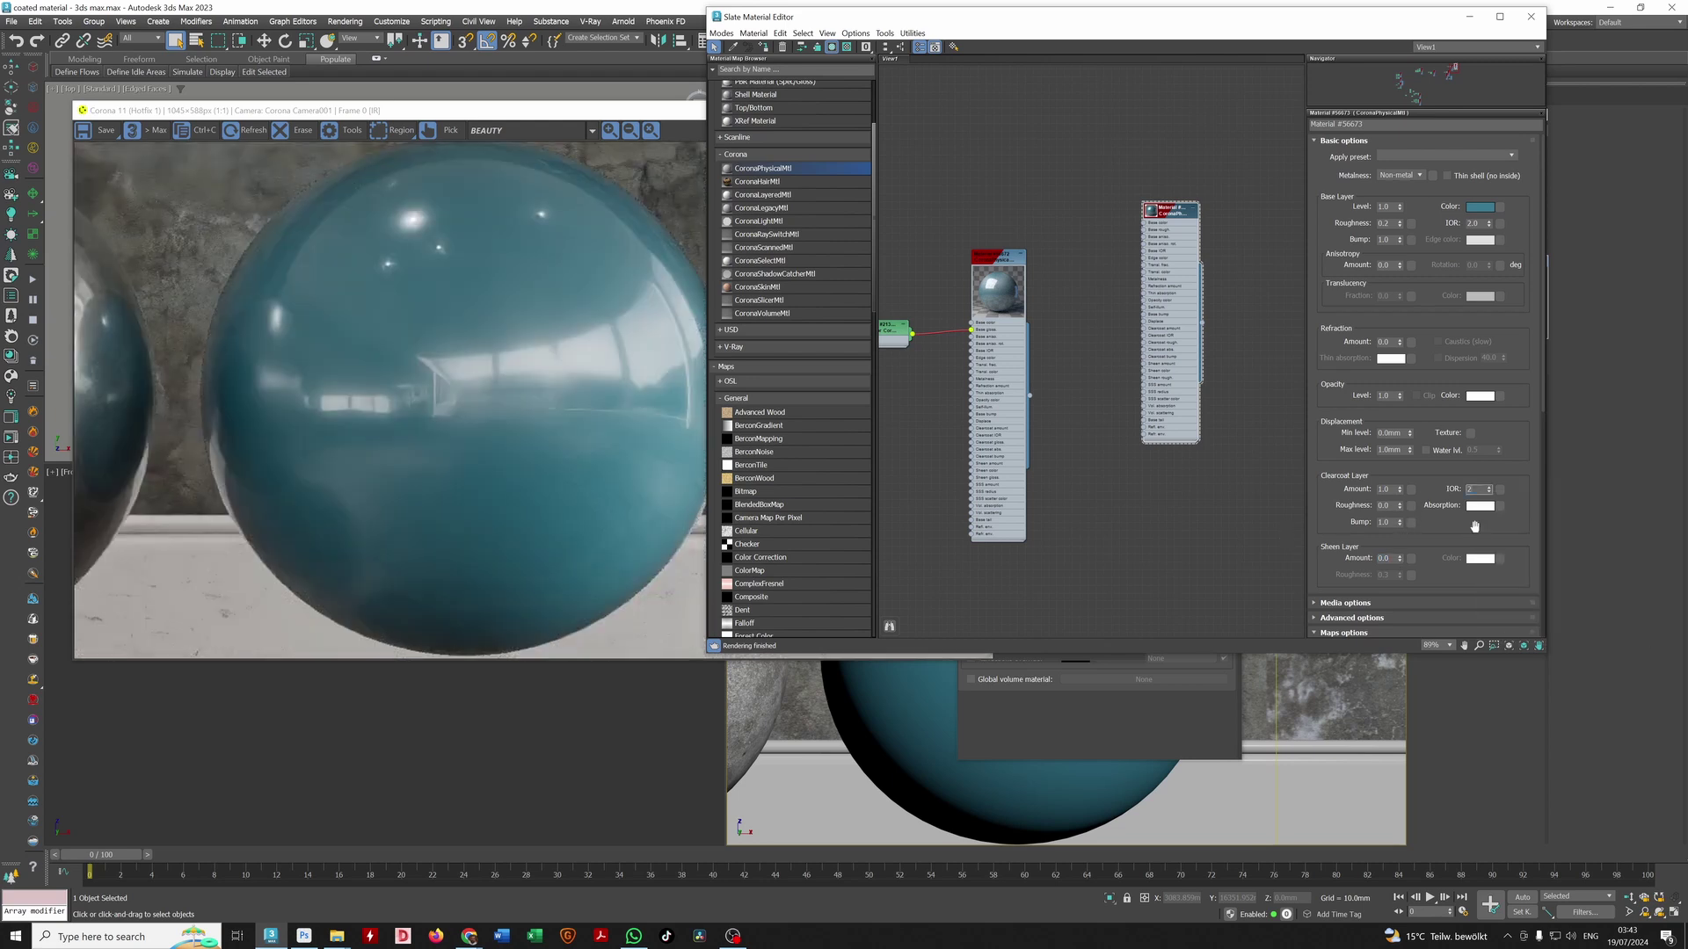
type("2")
key("Tab")
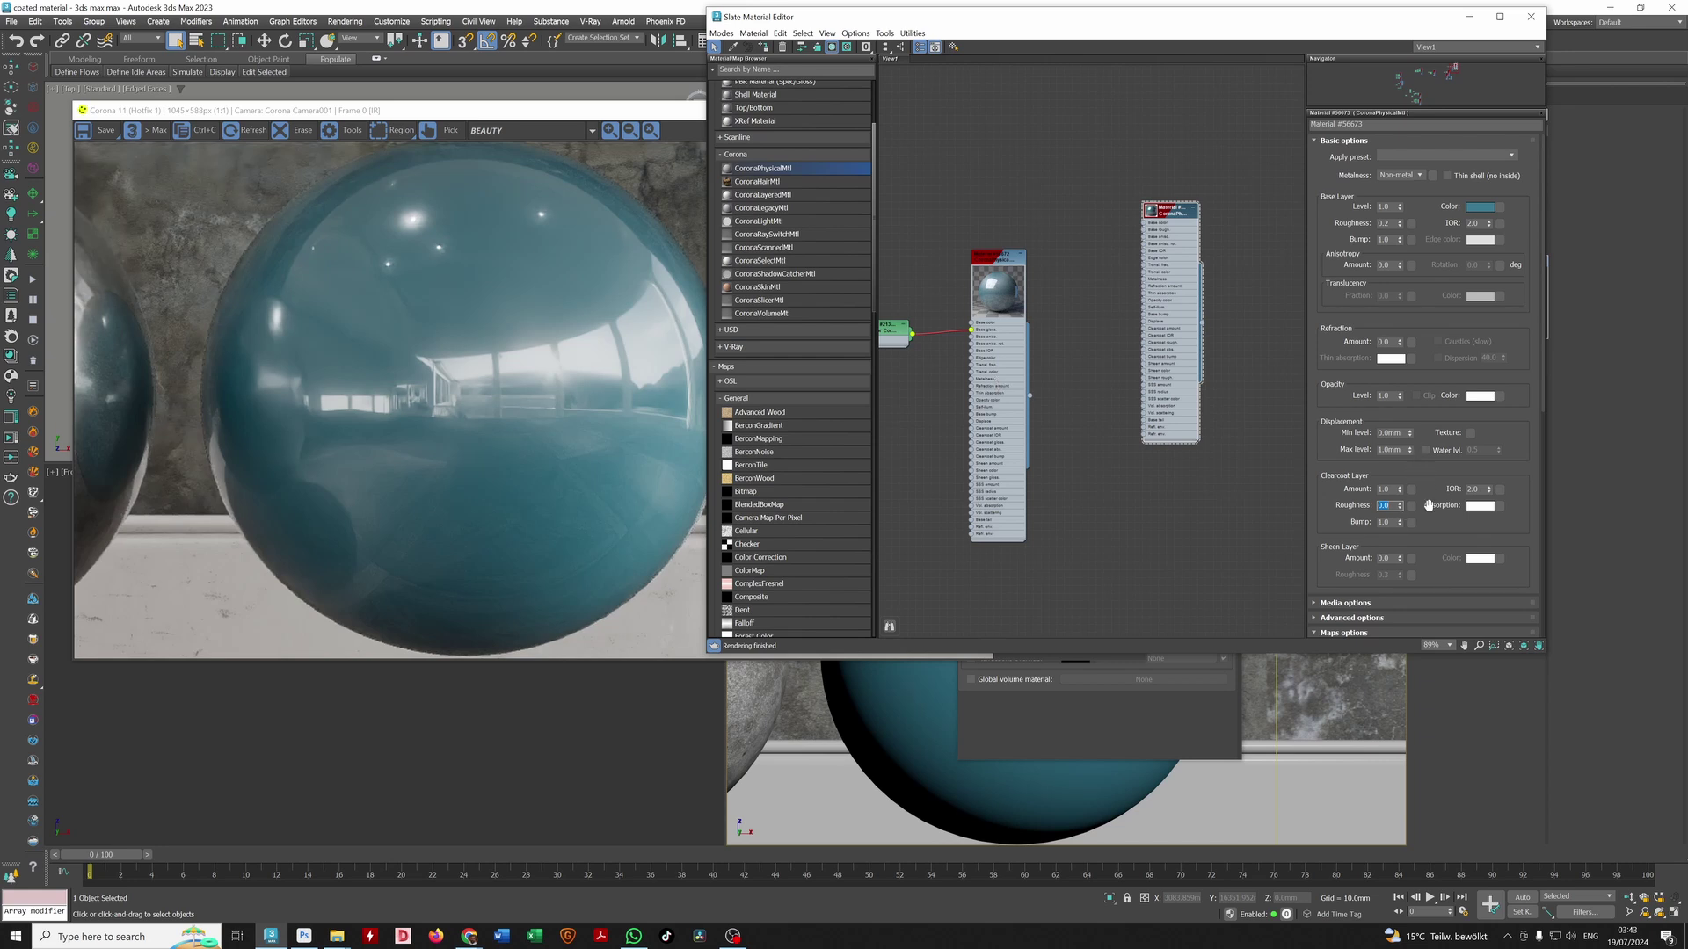
type(".1")
key("Tab")
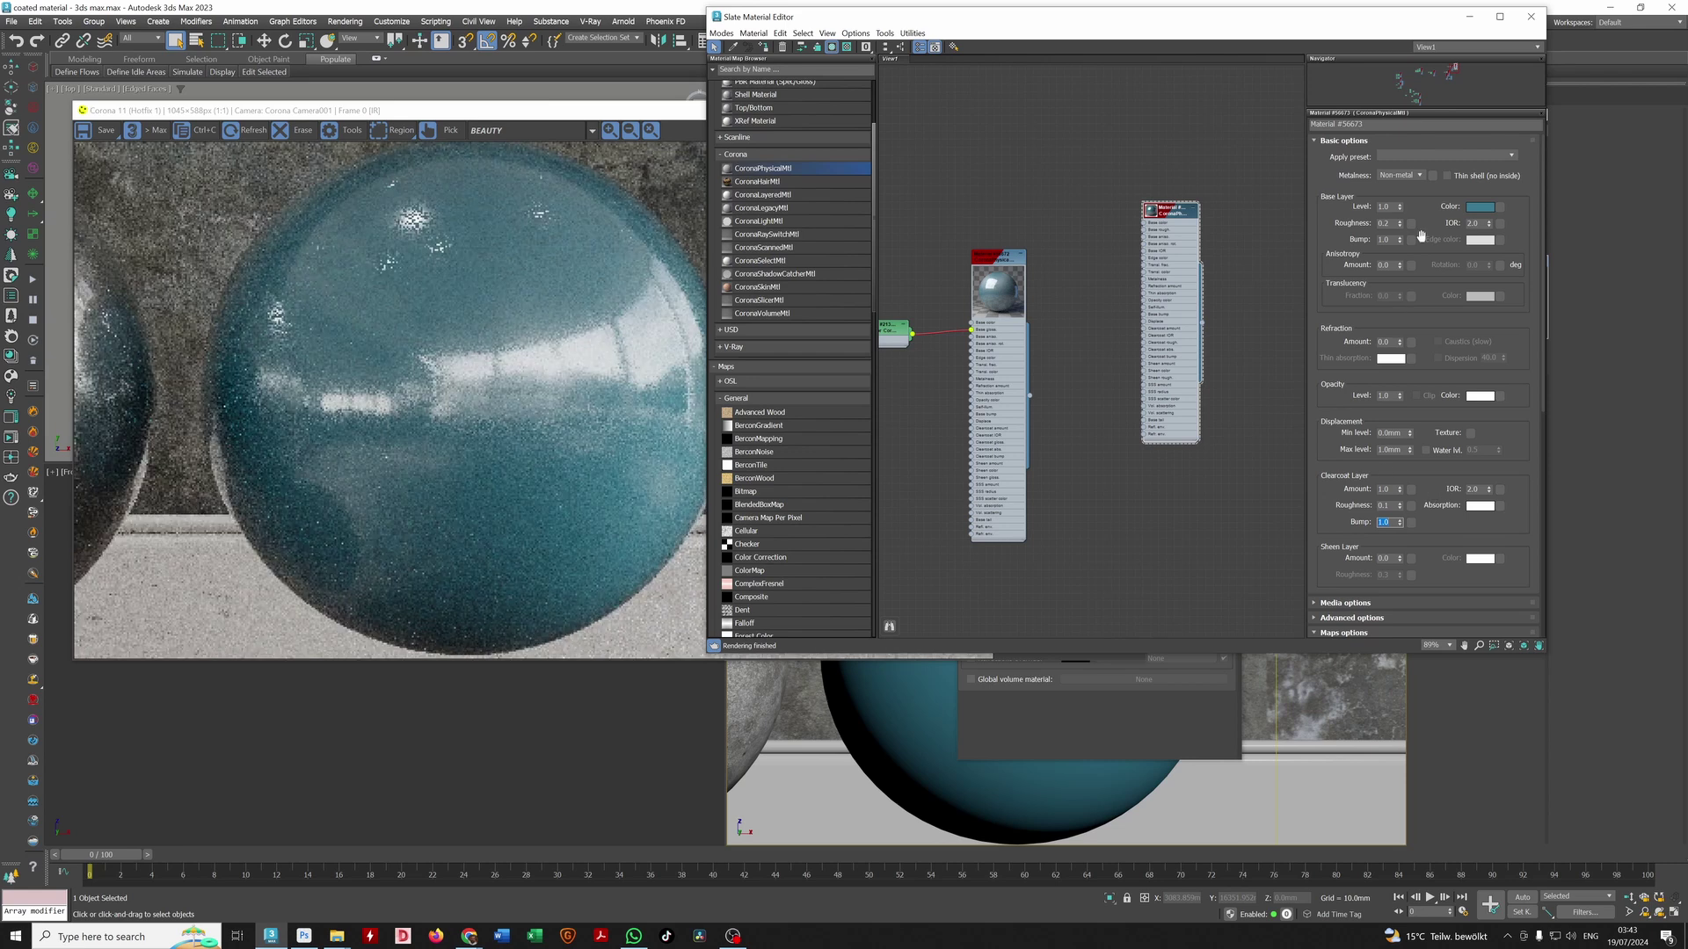
Step: Set the new material's base roughness to 0.4 and connect the existing Color Correction map to its base roughness input
left_click(1388, 224)
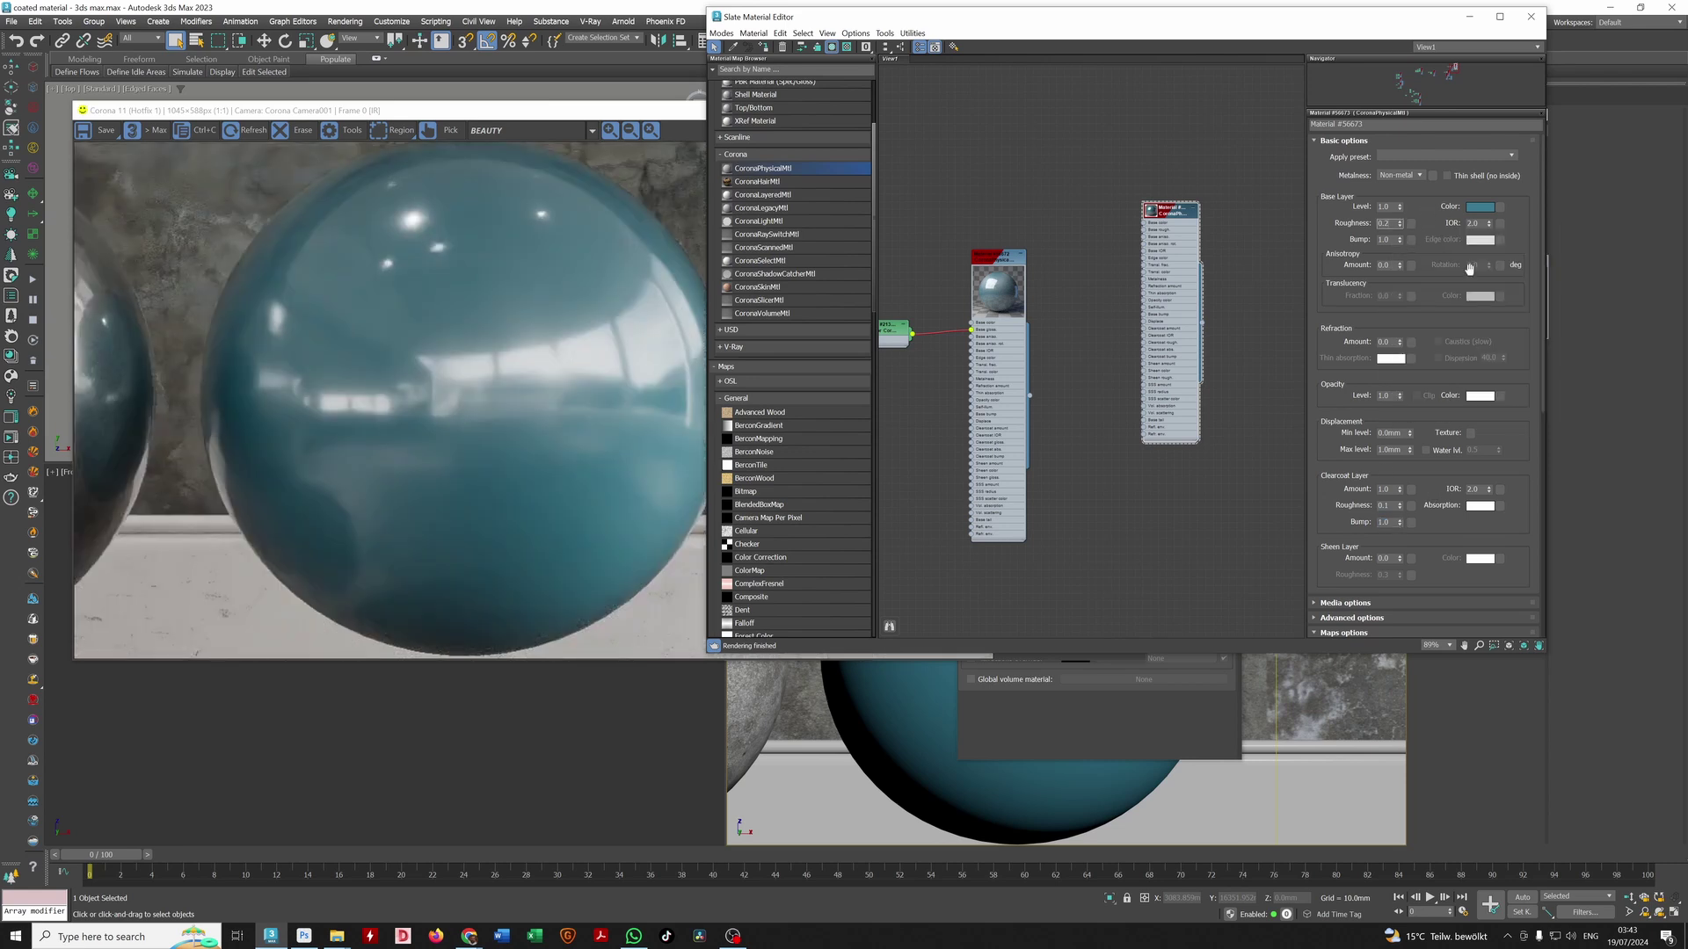
key("Tab")
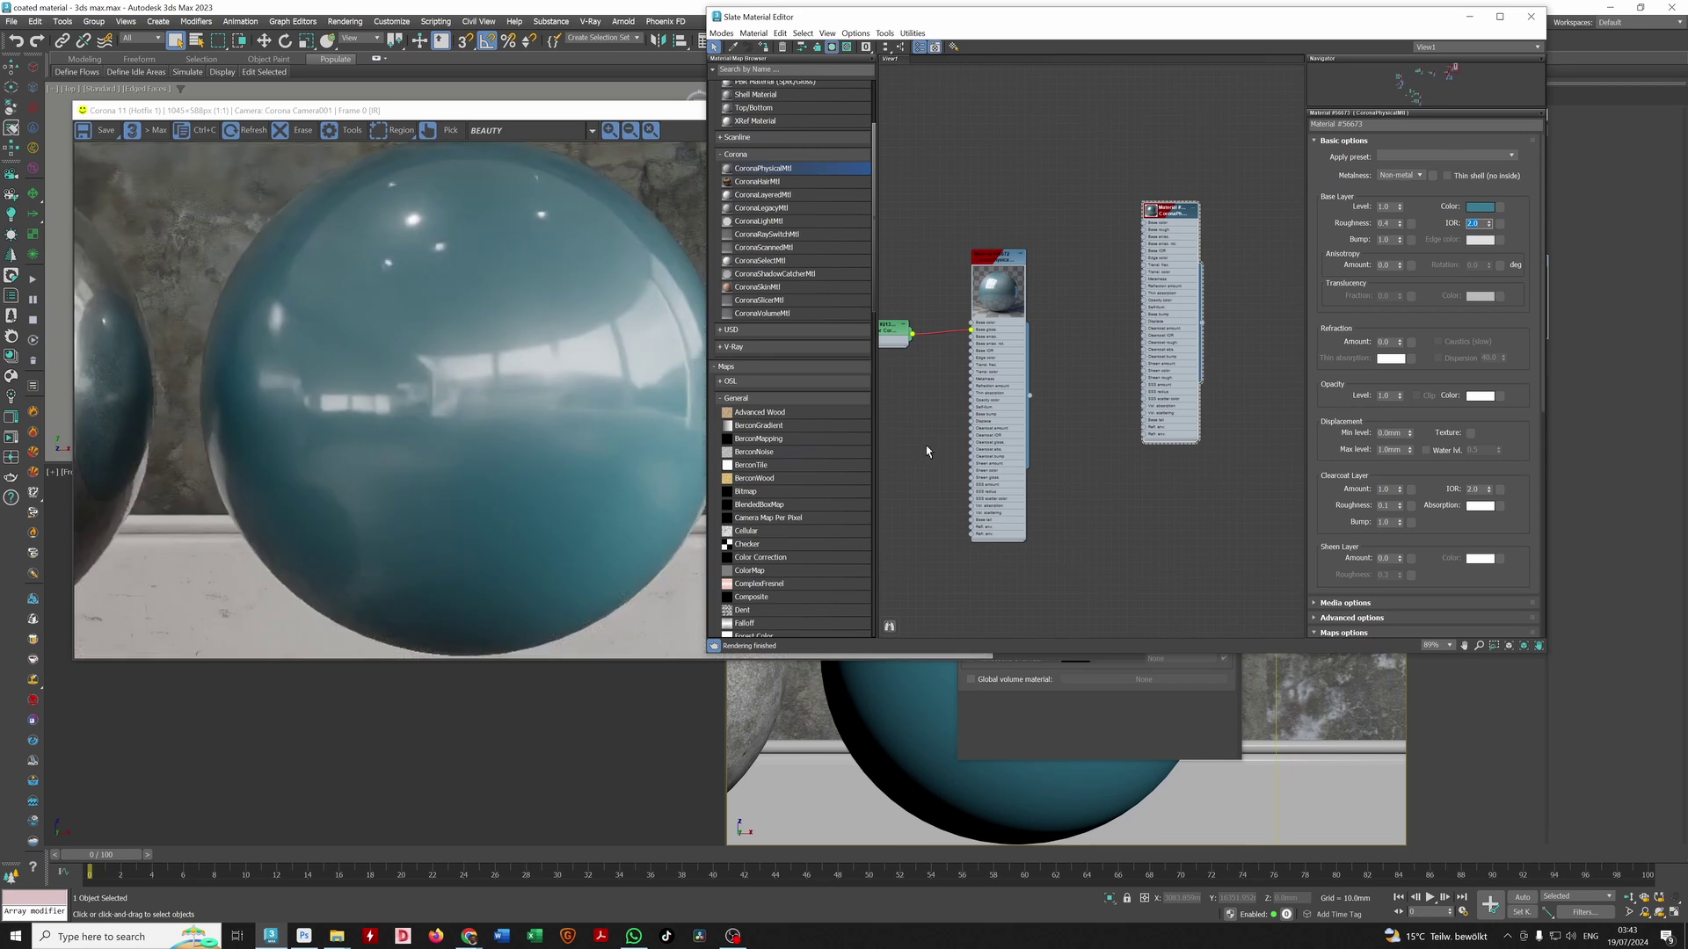
middle_click_drag(1025, 403, 1226, 401)
middle_click_drag(1064, 398, 854, 400)
left_click_drag(902, 337, 1136, 233)
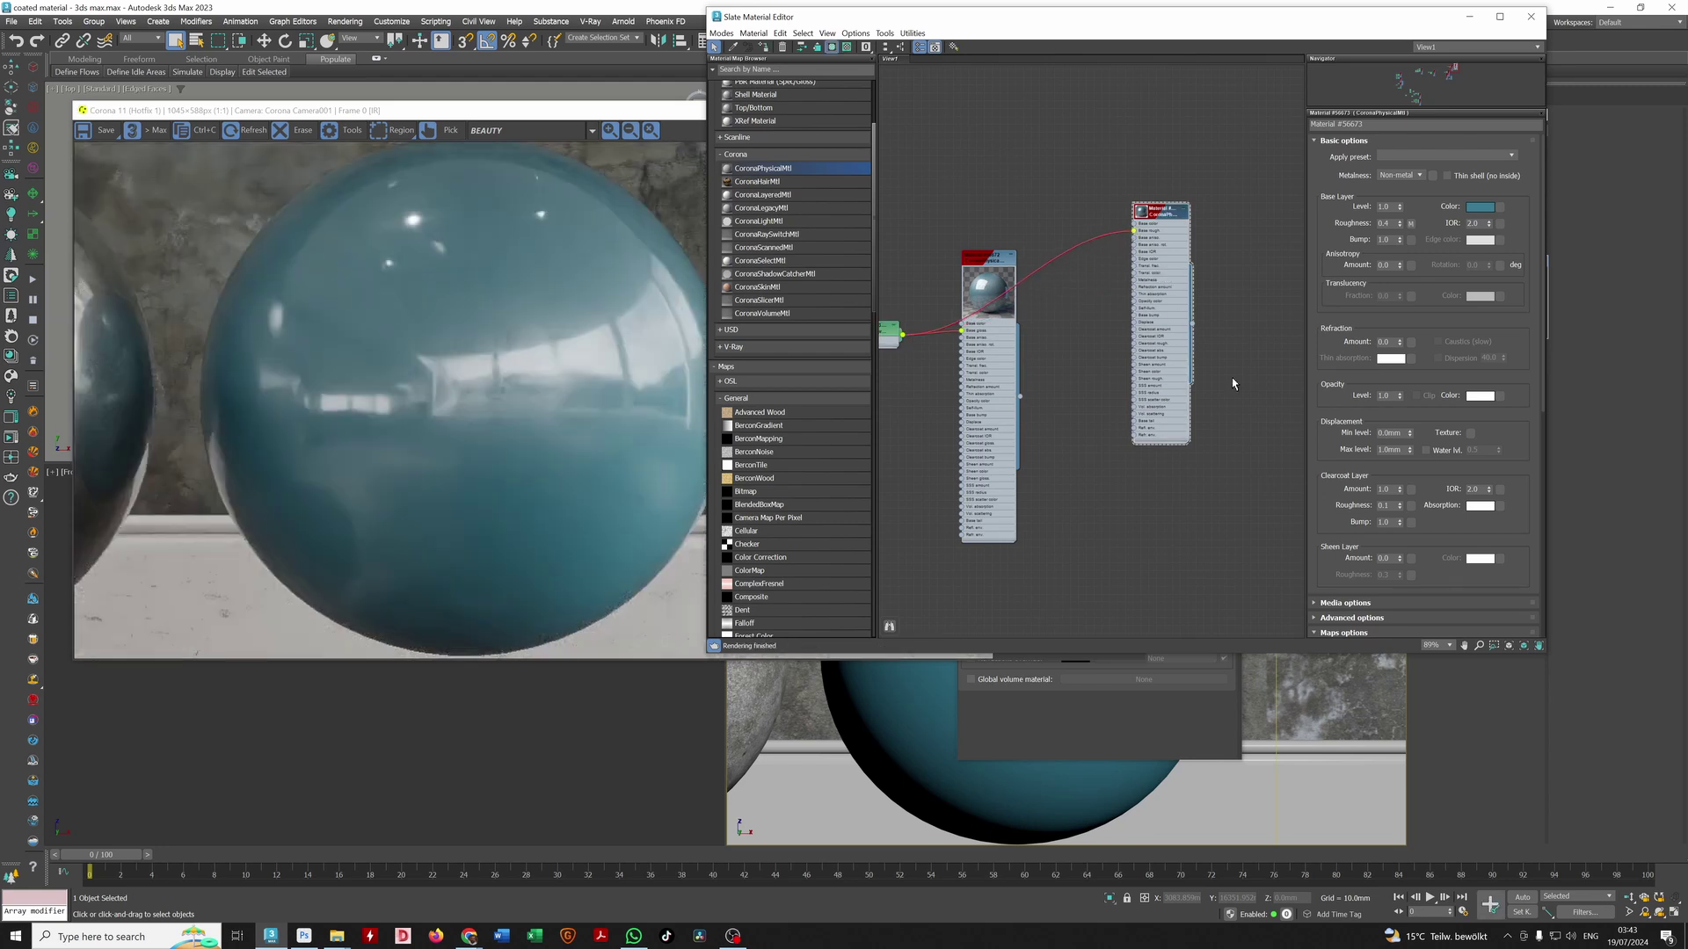
left_click(1139, 213)
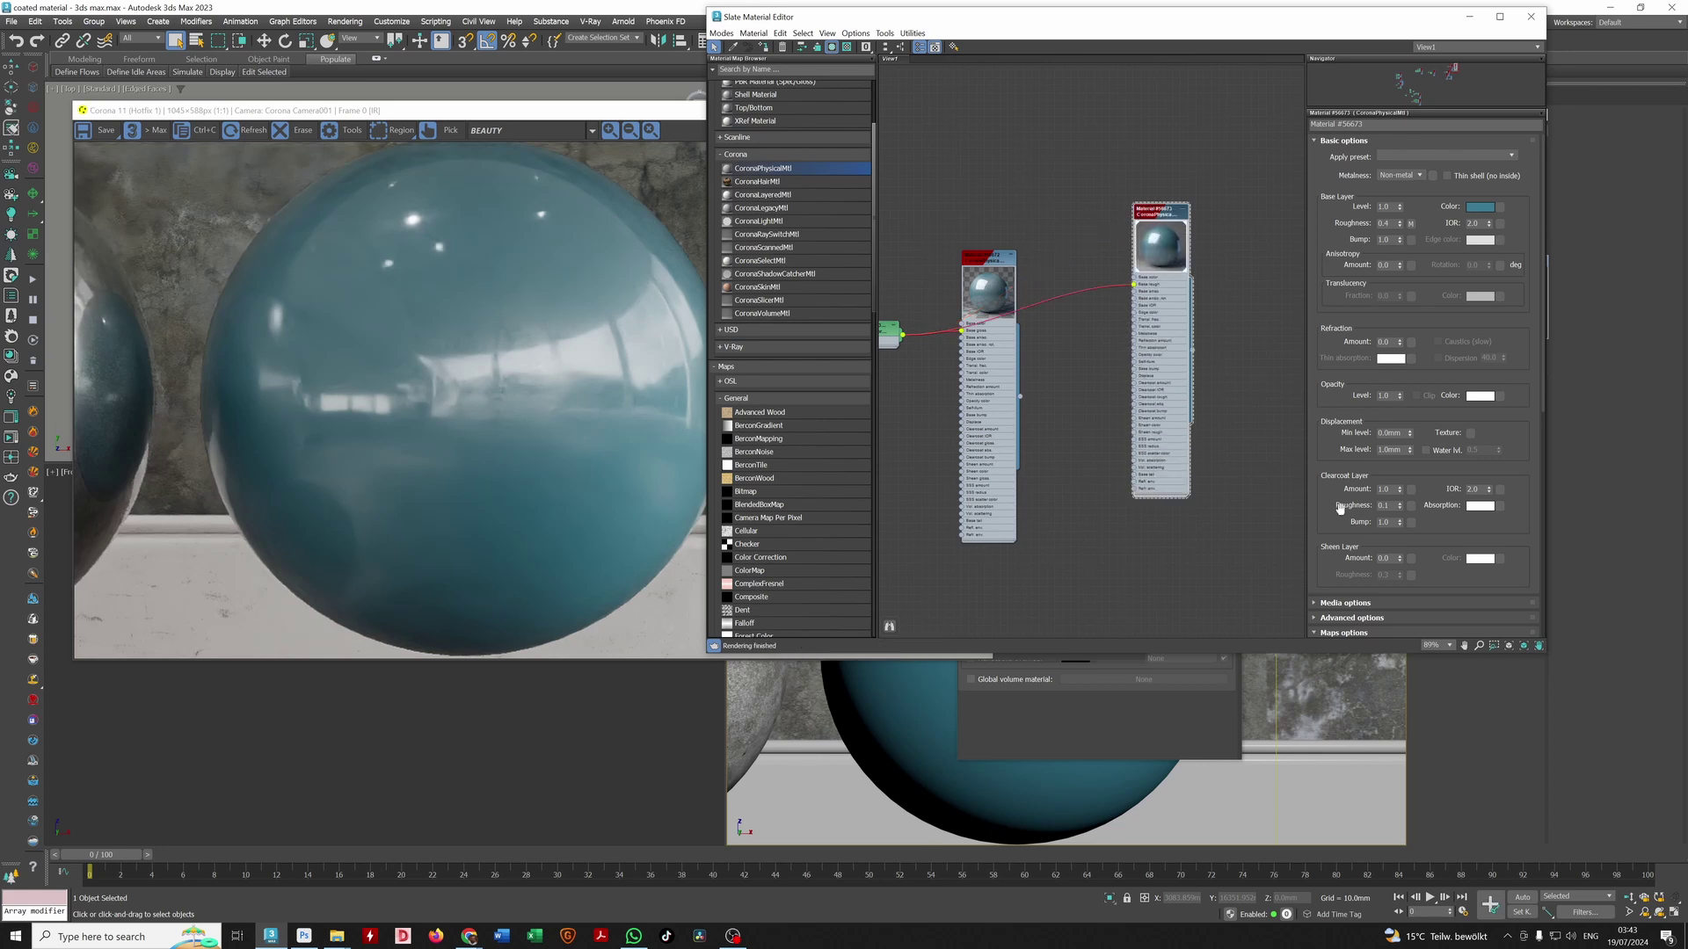
Step: Reset the new material's clearcoat amount to 0 and switch its roughness mode to Glossiness
right_click(1401, 492)
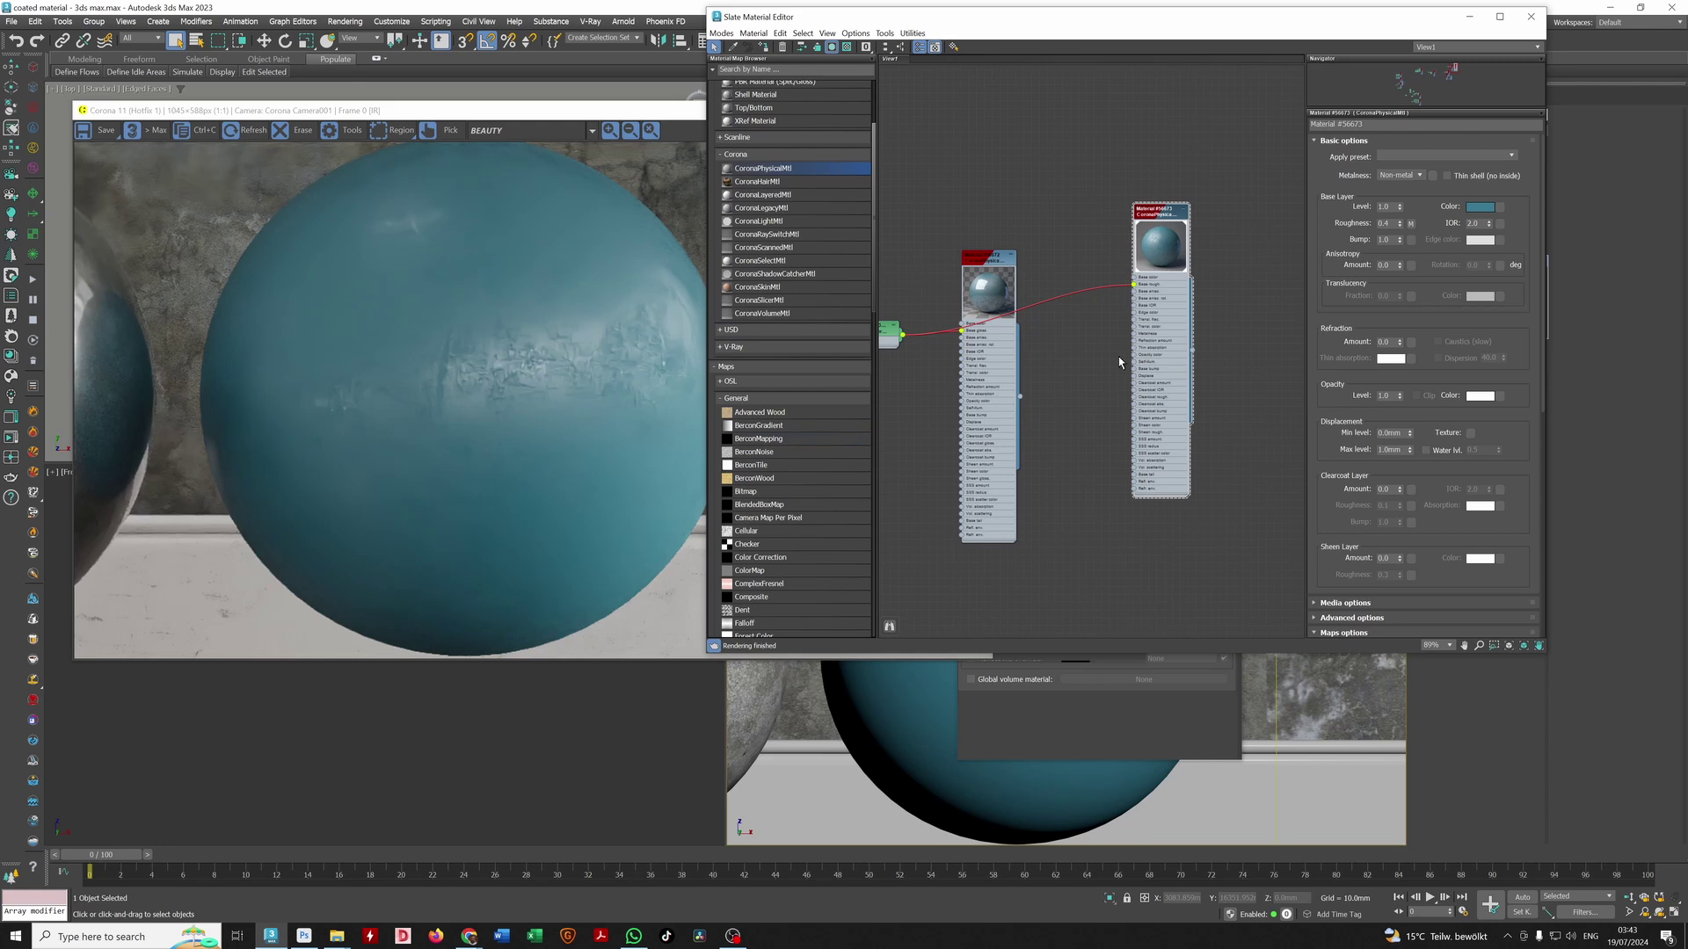
left_click(1352, 618)
scroll(1387, 409, "down", 4)
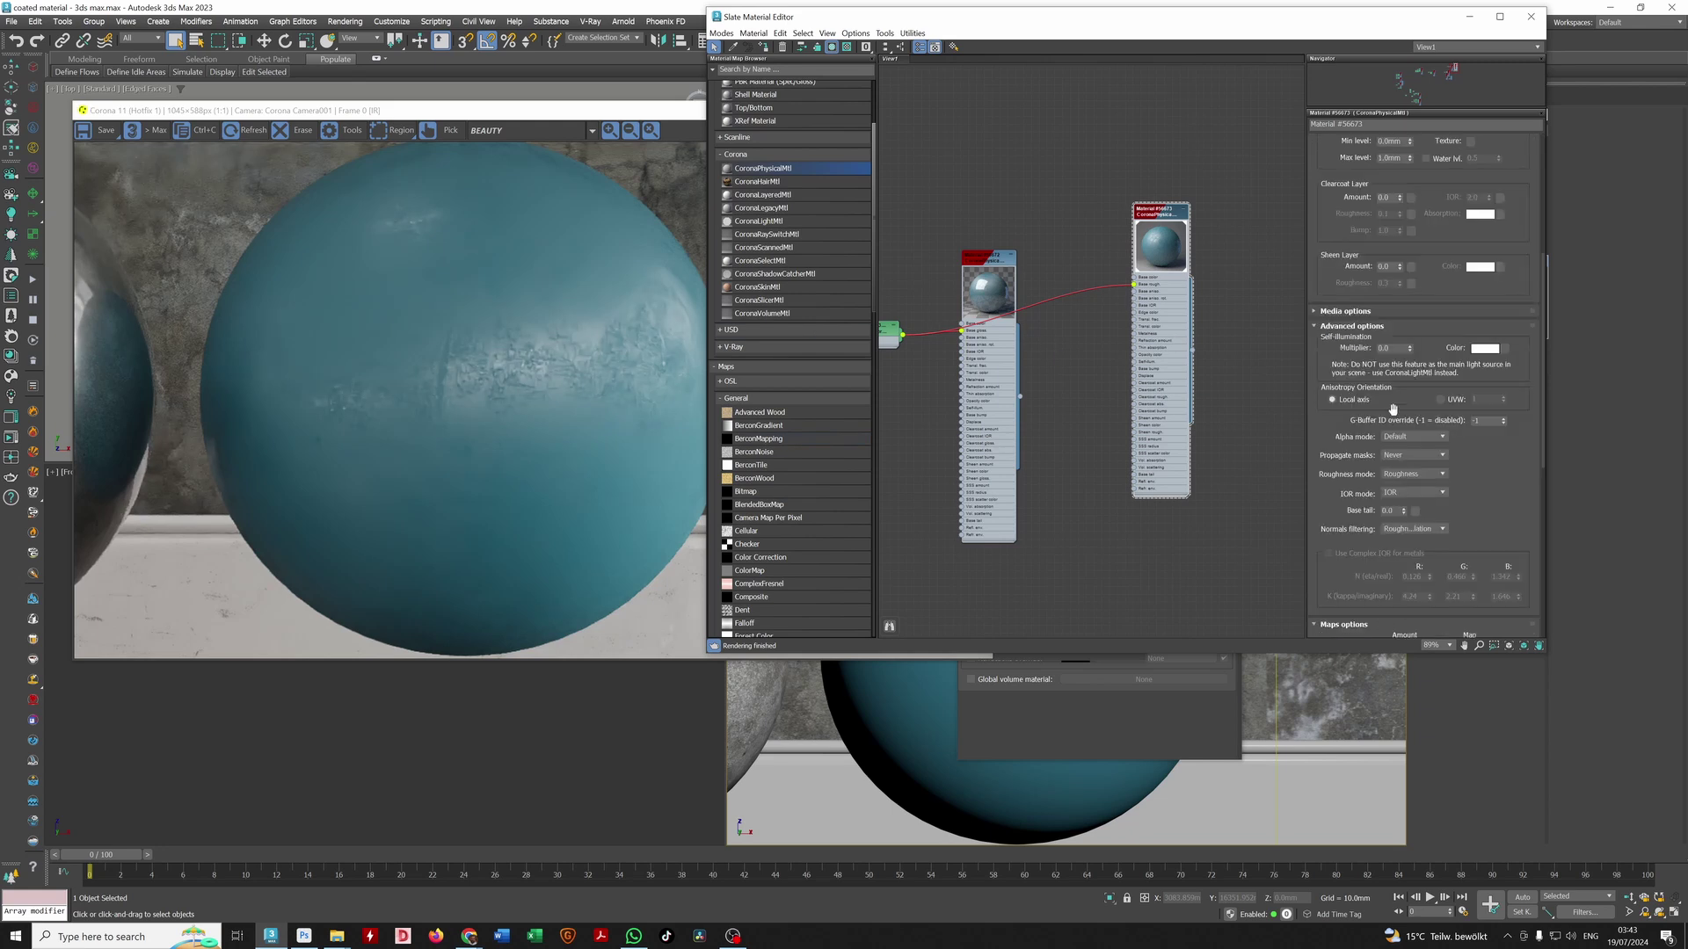
left_click(1415, 474)
left_click(1412, 494)
Step: Set the base glossiness map amount of the new material to 70
middle_click_drag(1021, 357, 1061, 382)
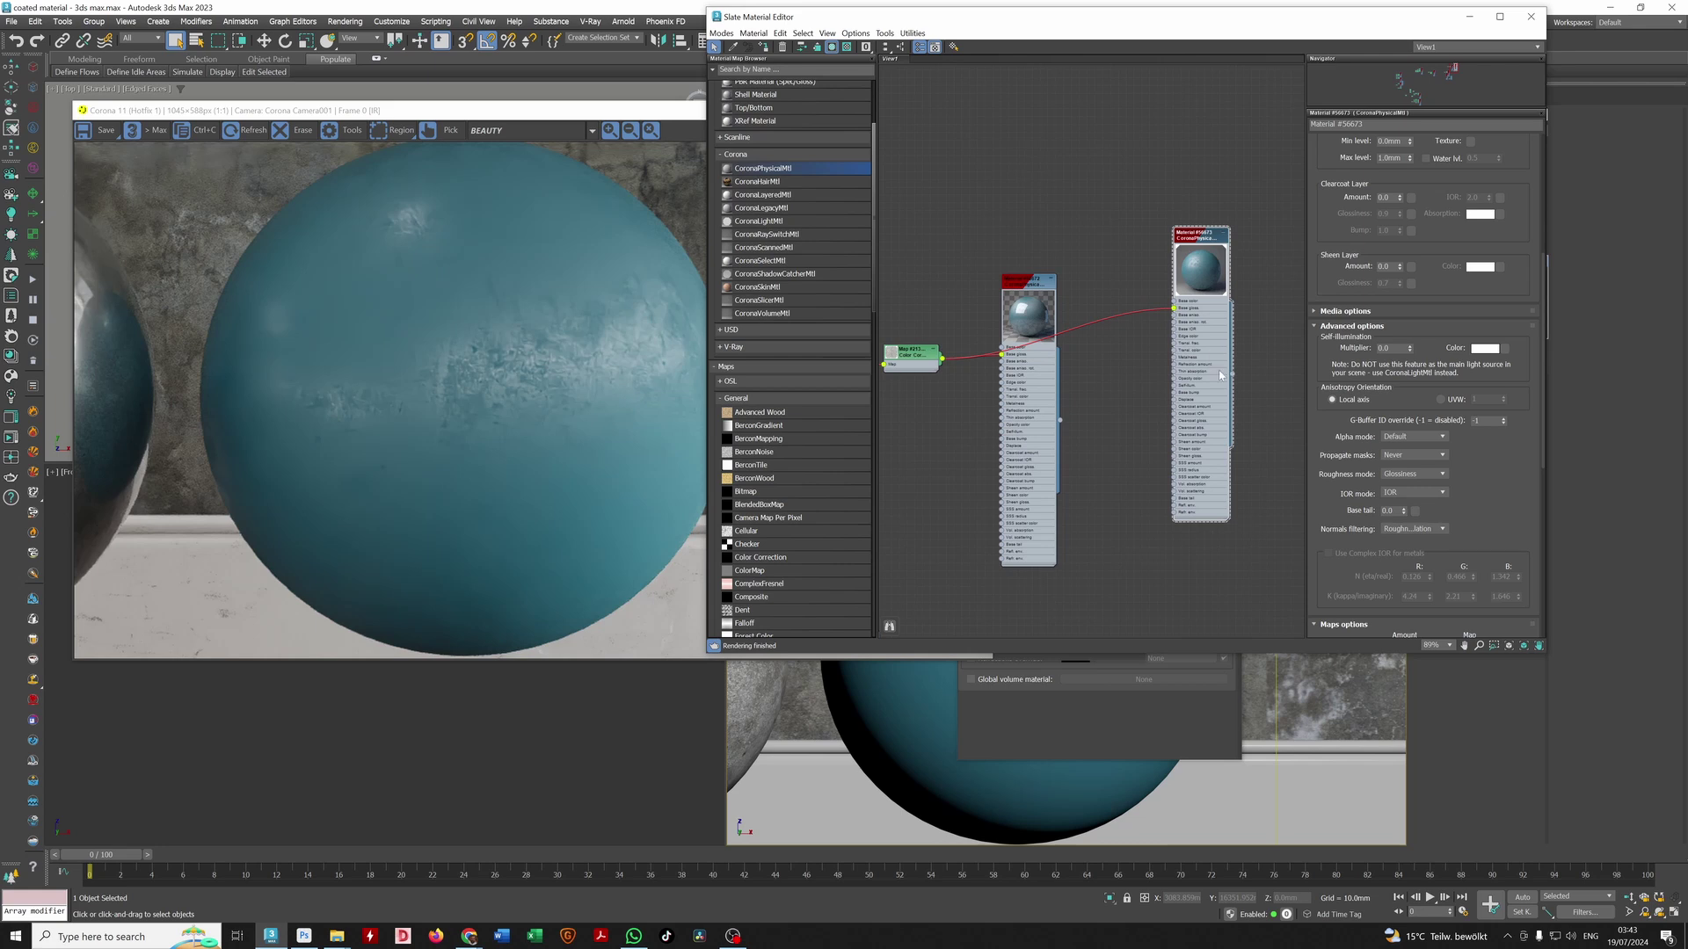
scroll(1350, 352, "down", 5)
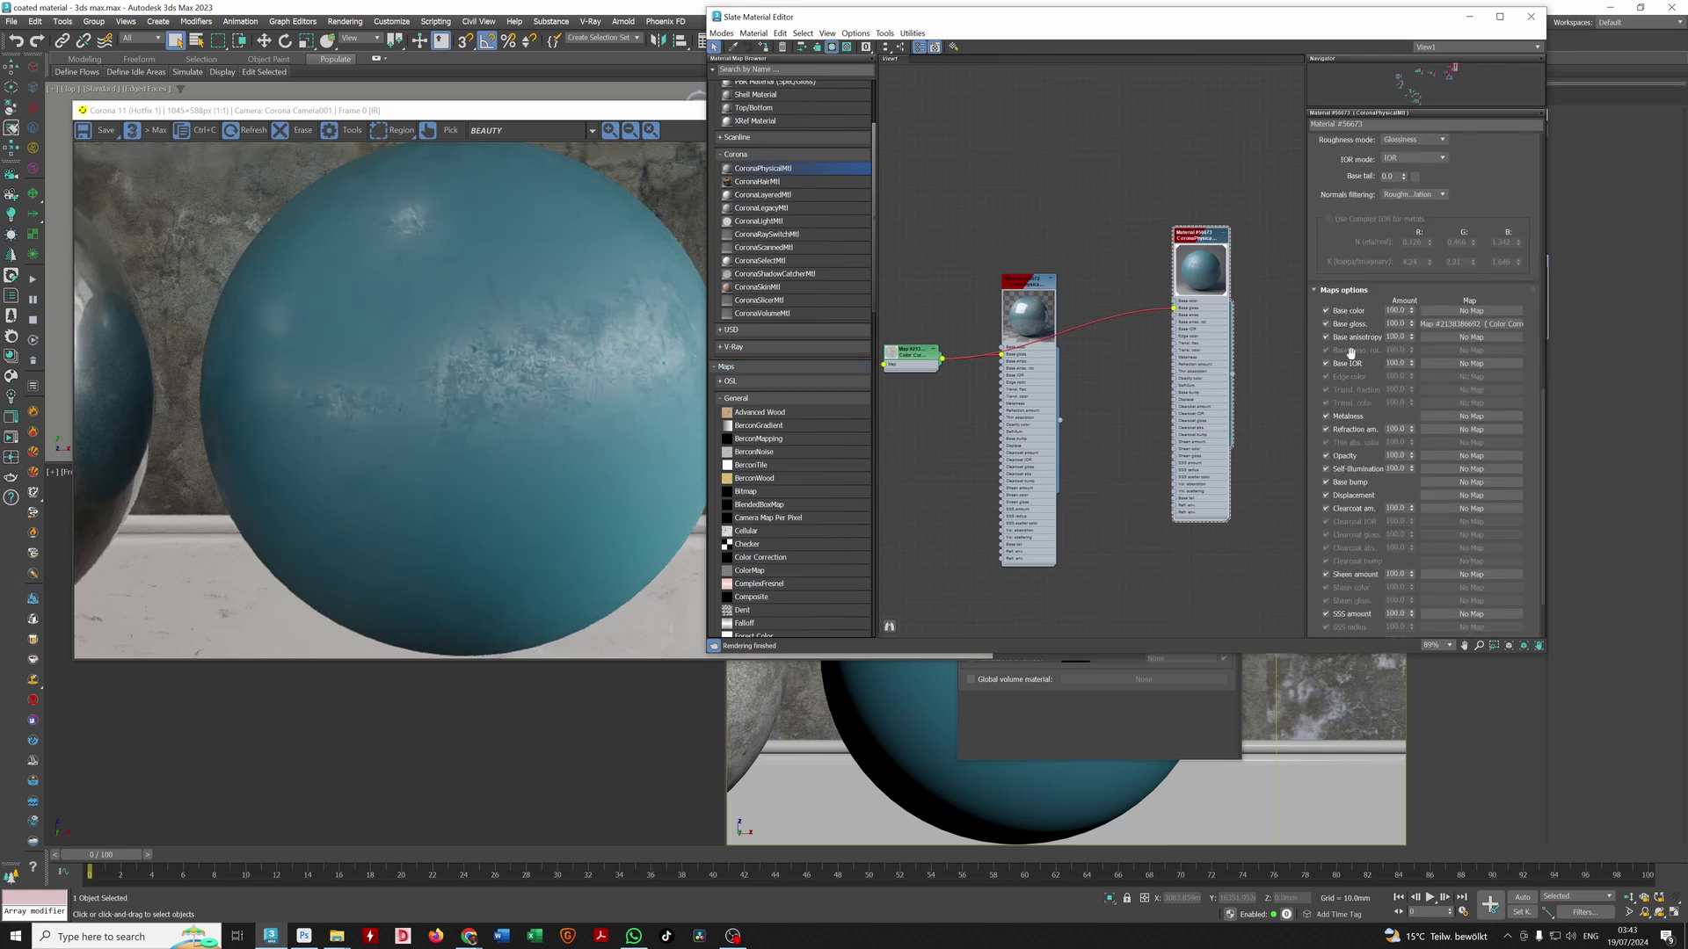
left_click(1396, 323)
type("70")
key("Return")
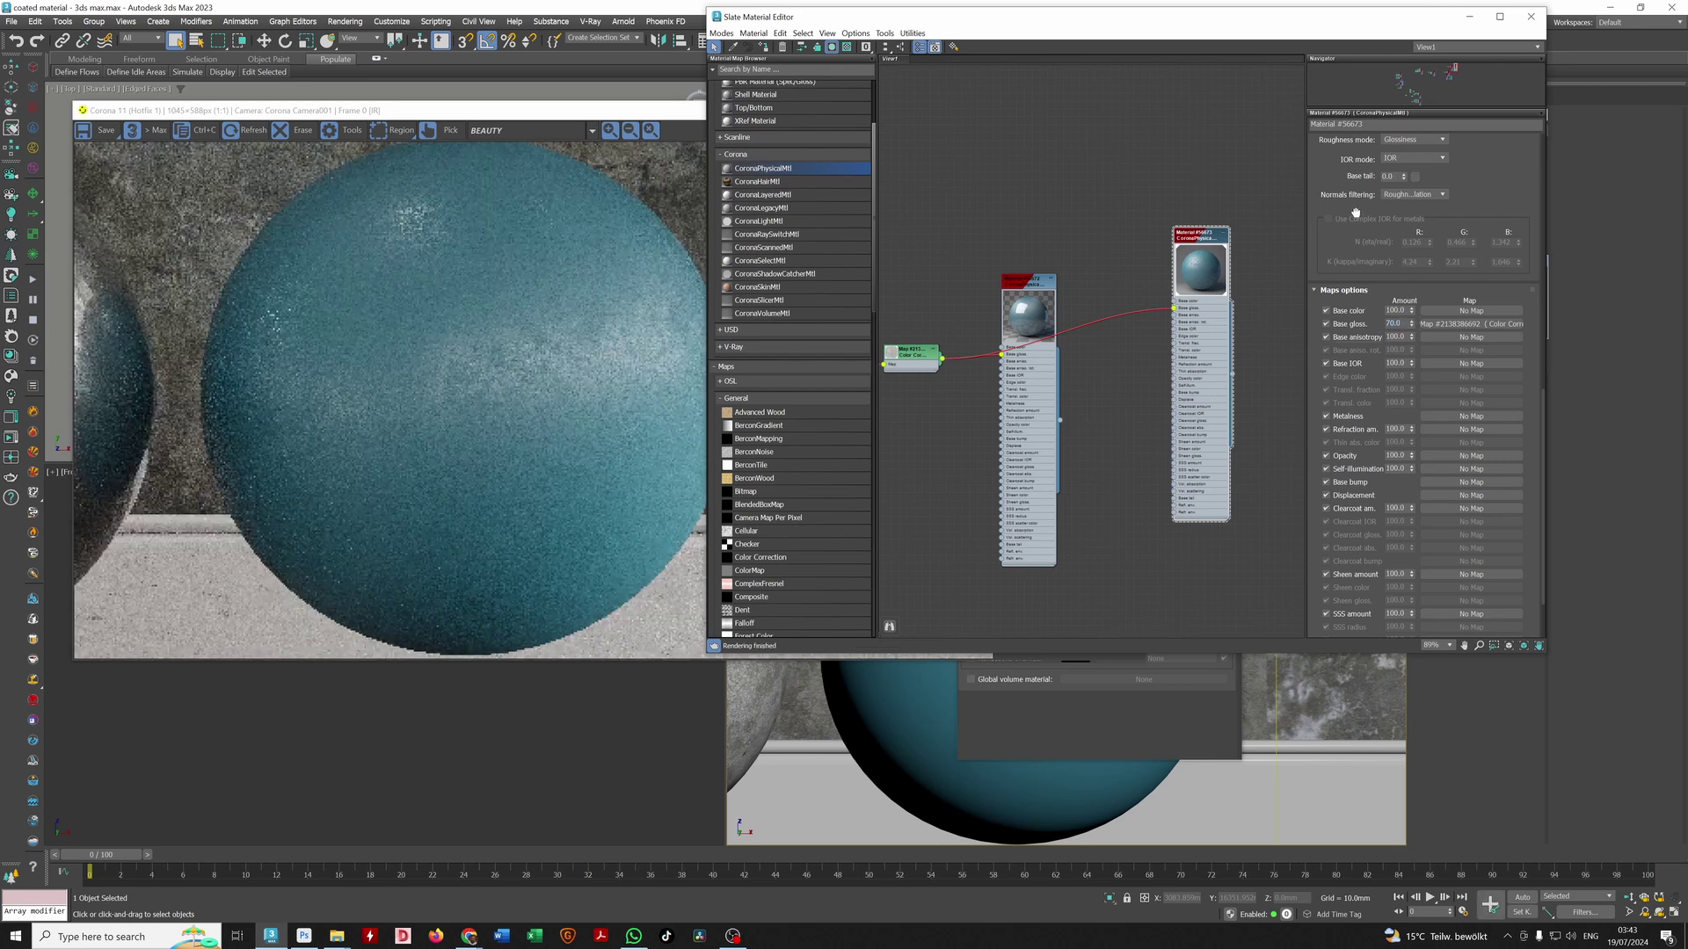
Step: Set the new material's base glossiness to 1 and its clearcoat amount to 1
scroll(1388, 475, "up", 5)
scroll(1388, 474, "up", 3)
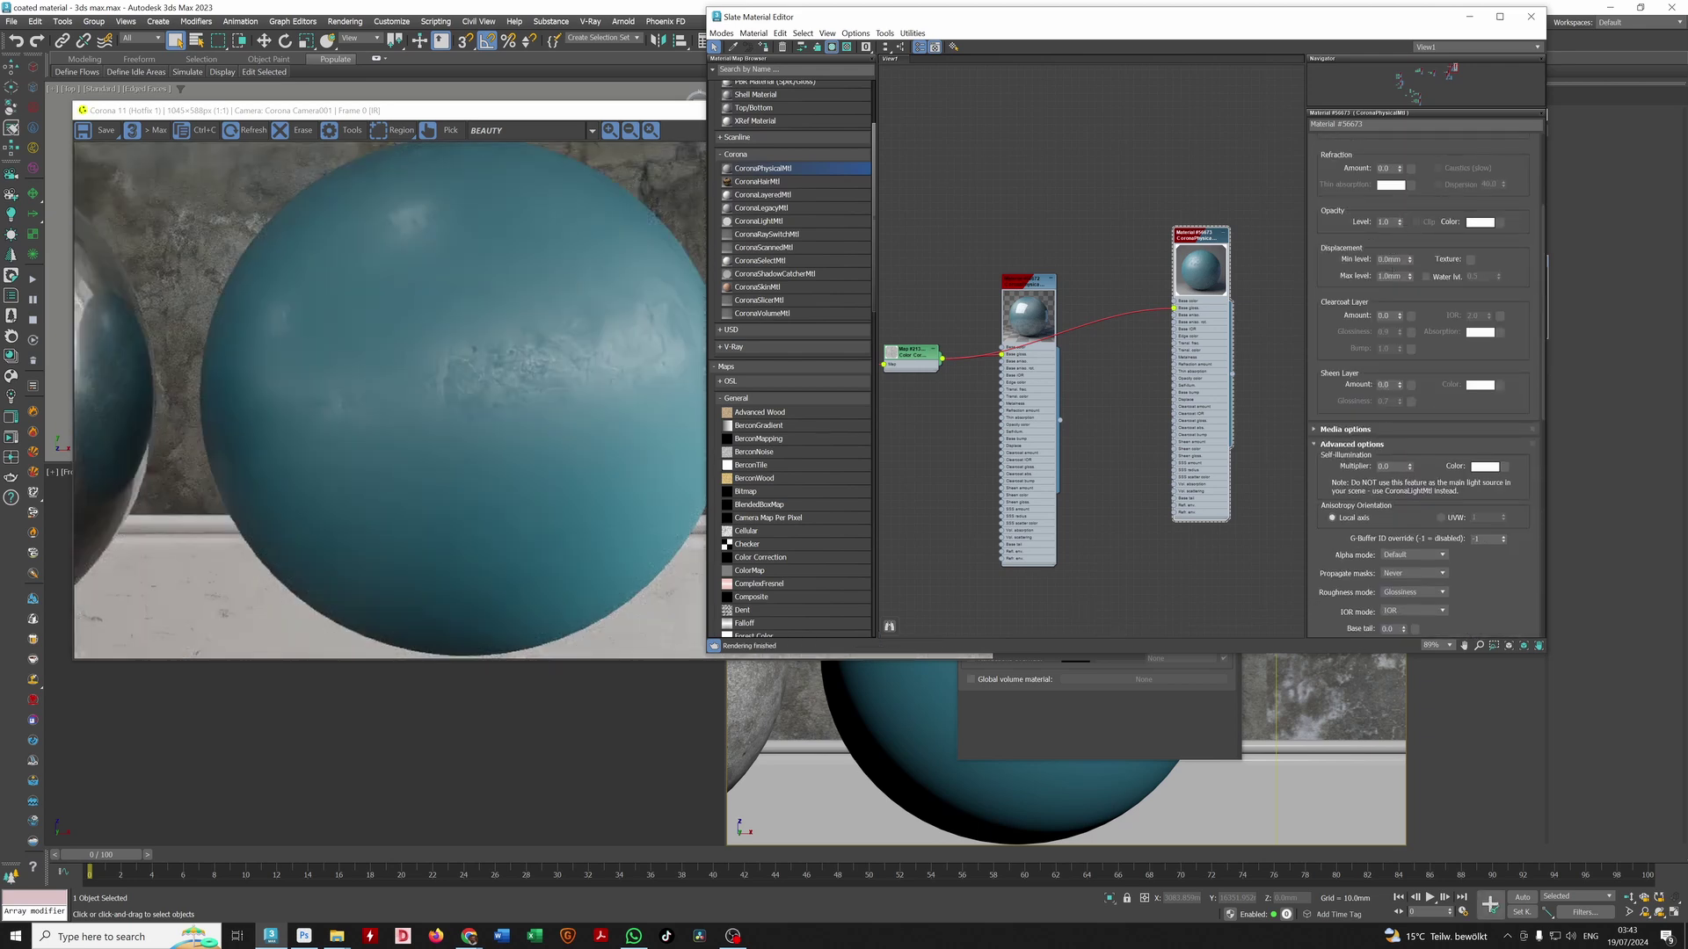
scroll(1370, 194, "up", 3)
double_click(1385, 224)
type("1")
key("Tab")
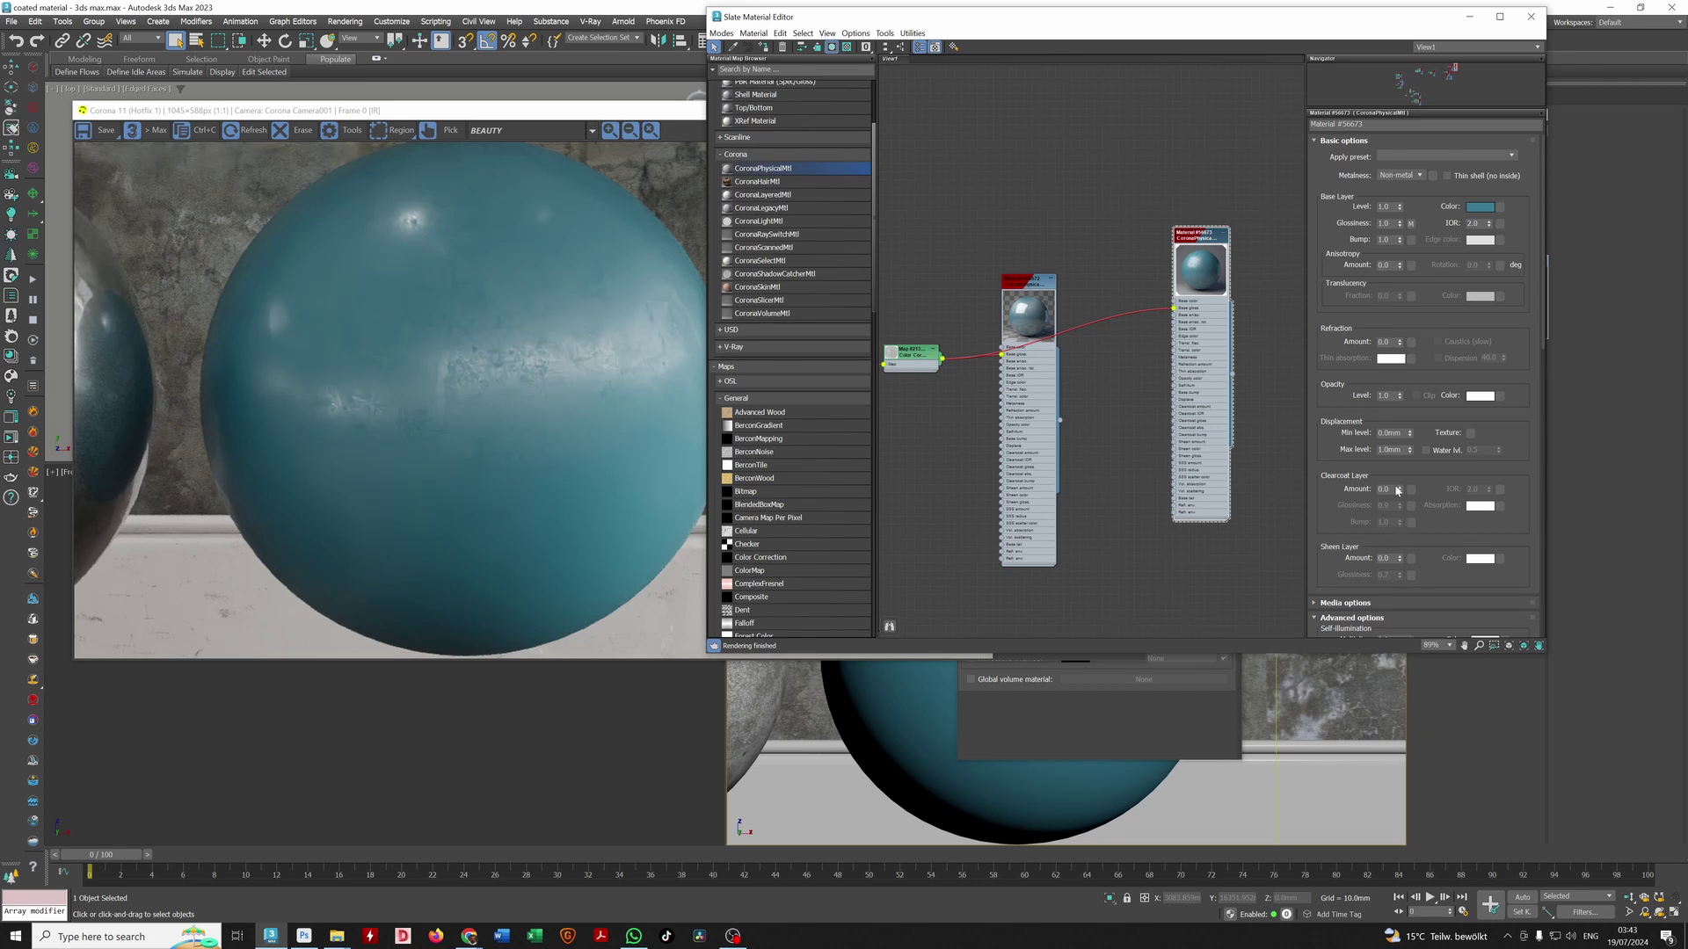
type("1")
key("Tab")
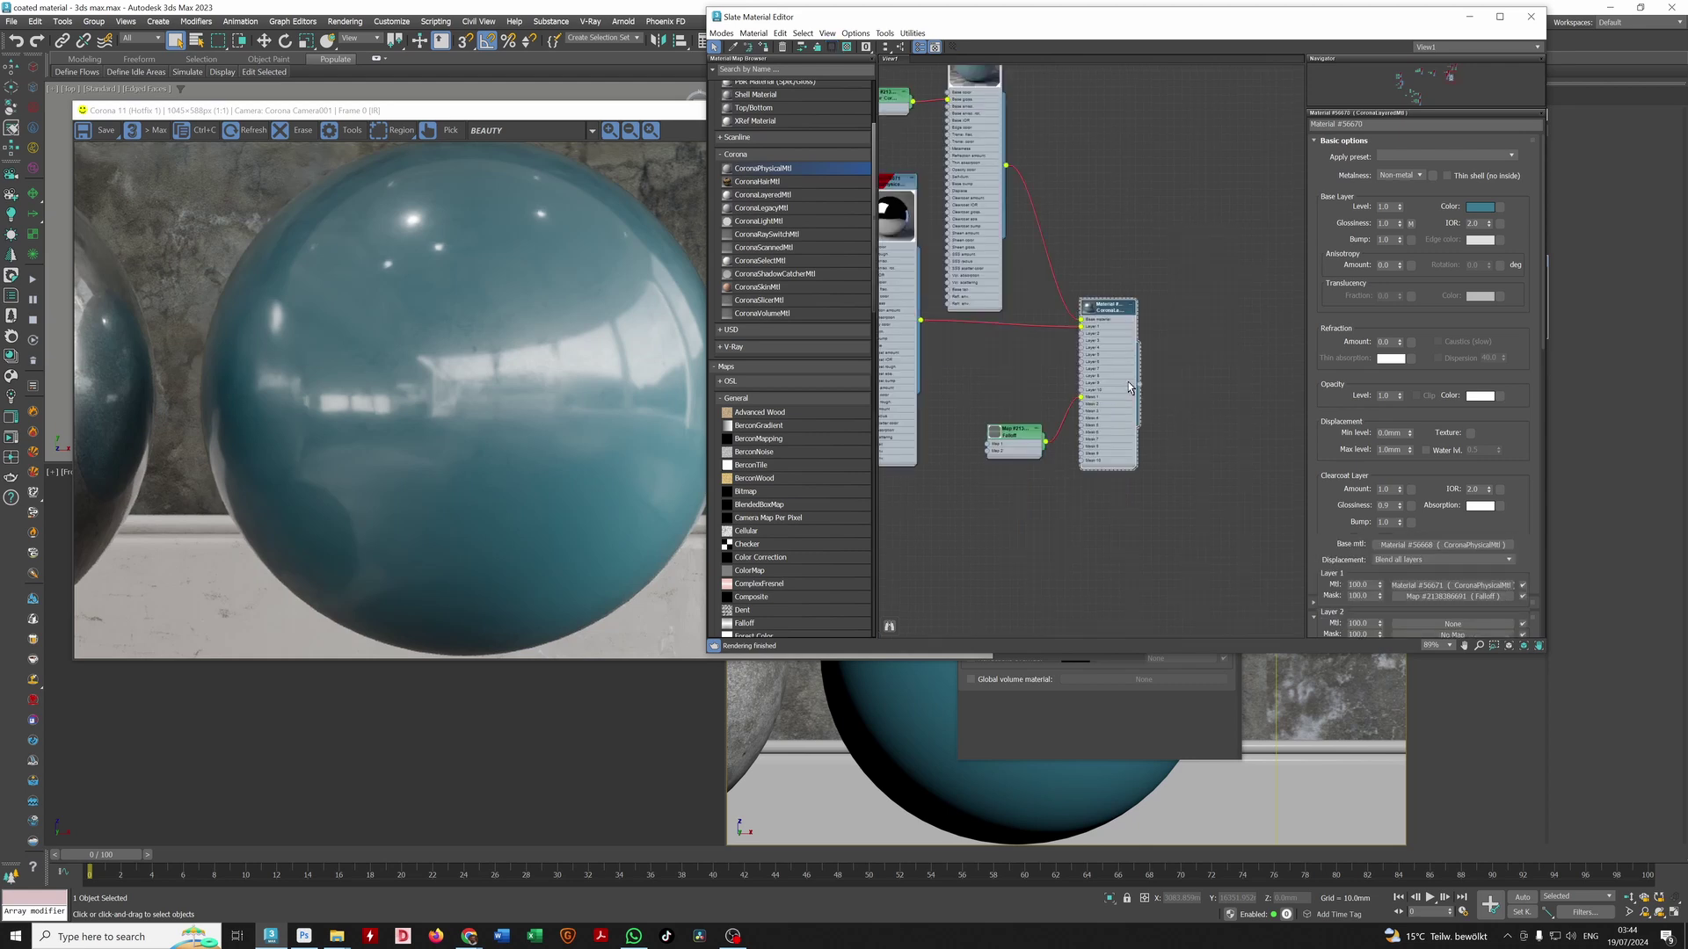
Step: Open the layered coating material and assign it back to the teal sphere
double_click(1127, 382)
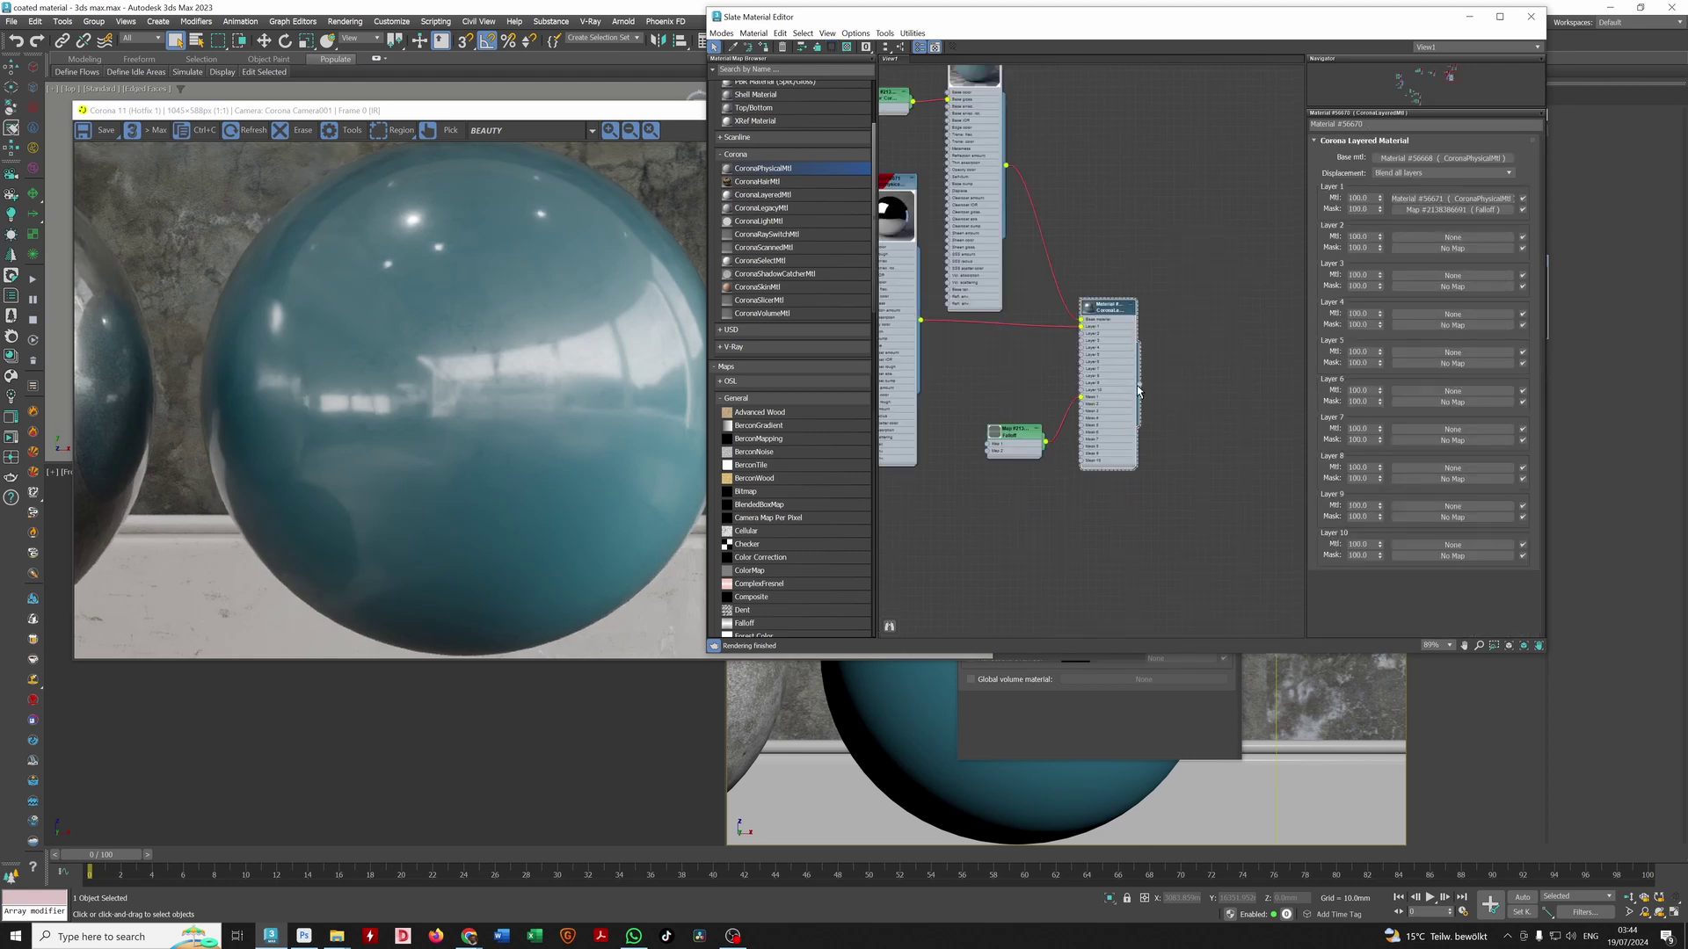
left_click_drag(967, 710, 914, 699)
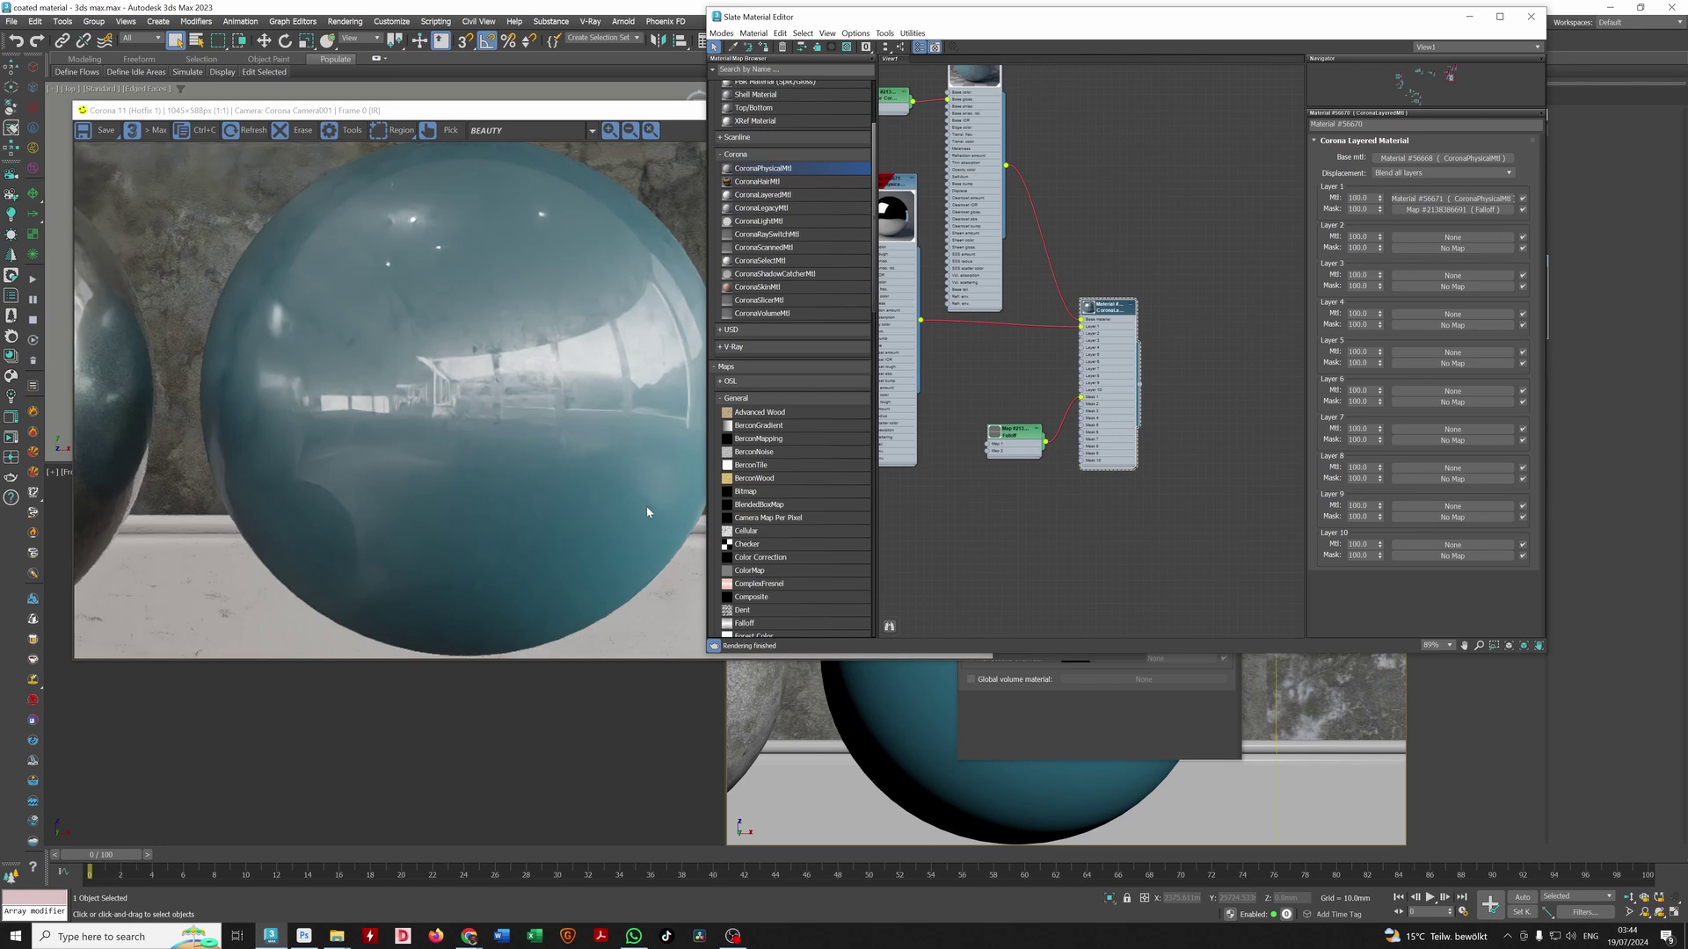
Step: Close the material editor, reposition the frame buffer and show all three spheres in the interactive render
left_click(1530, 16)
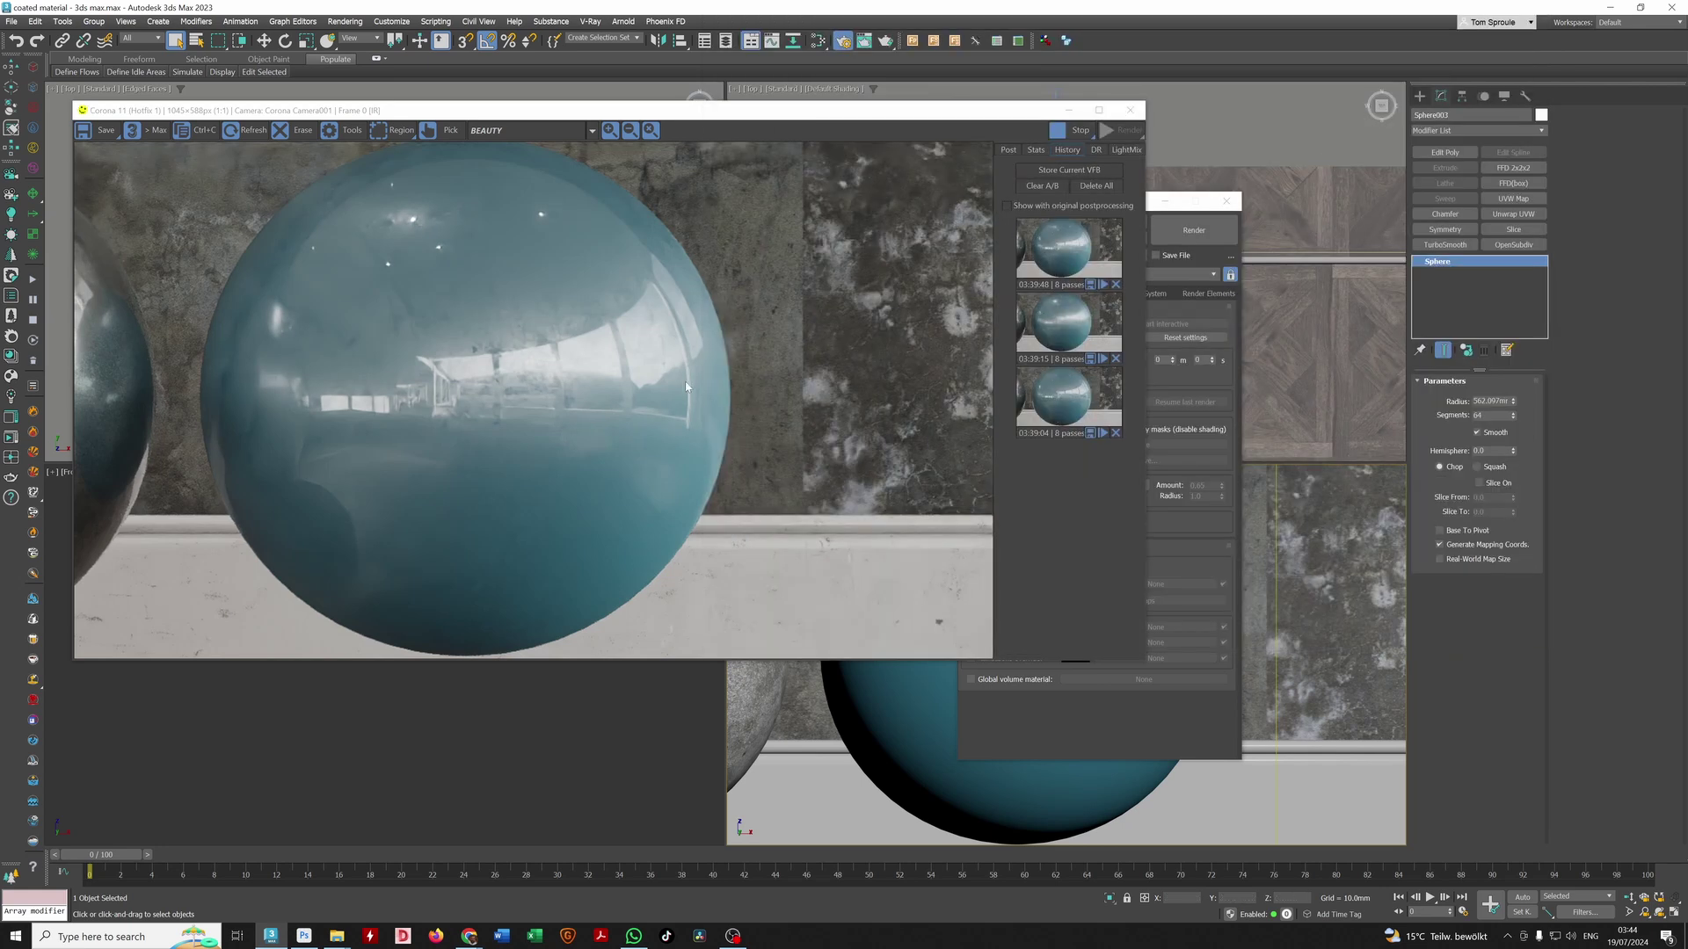
left_click_drag(738, 110, 1010, 122)
left_click(734, 472)
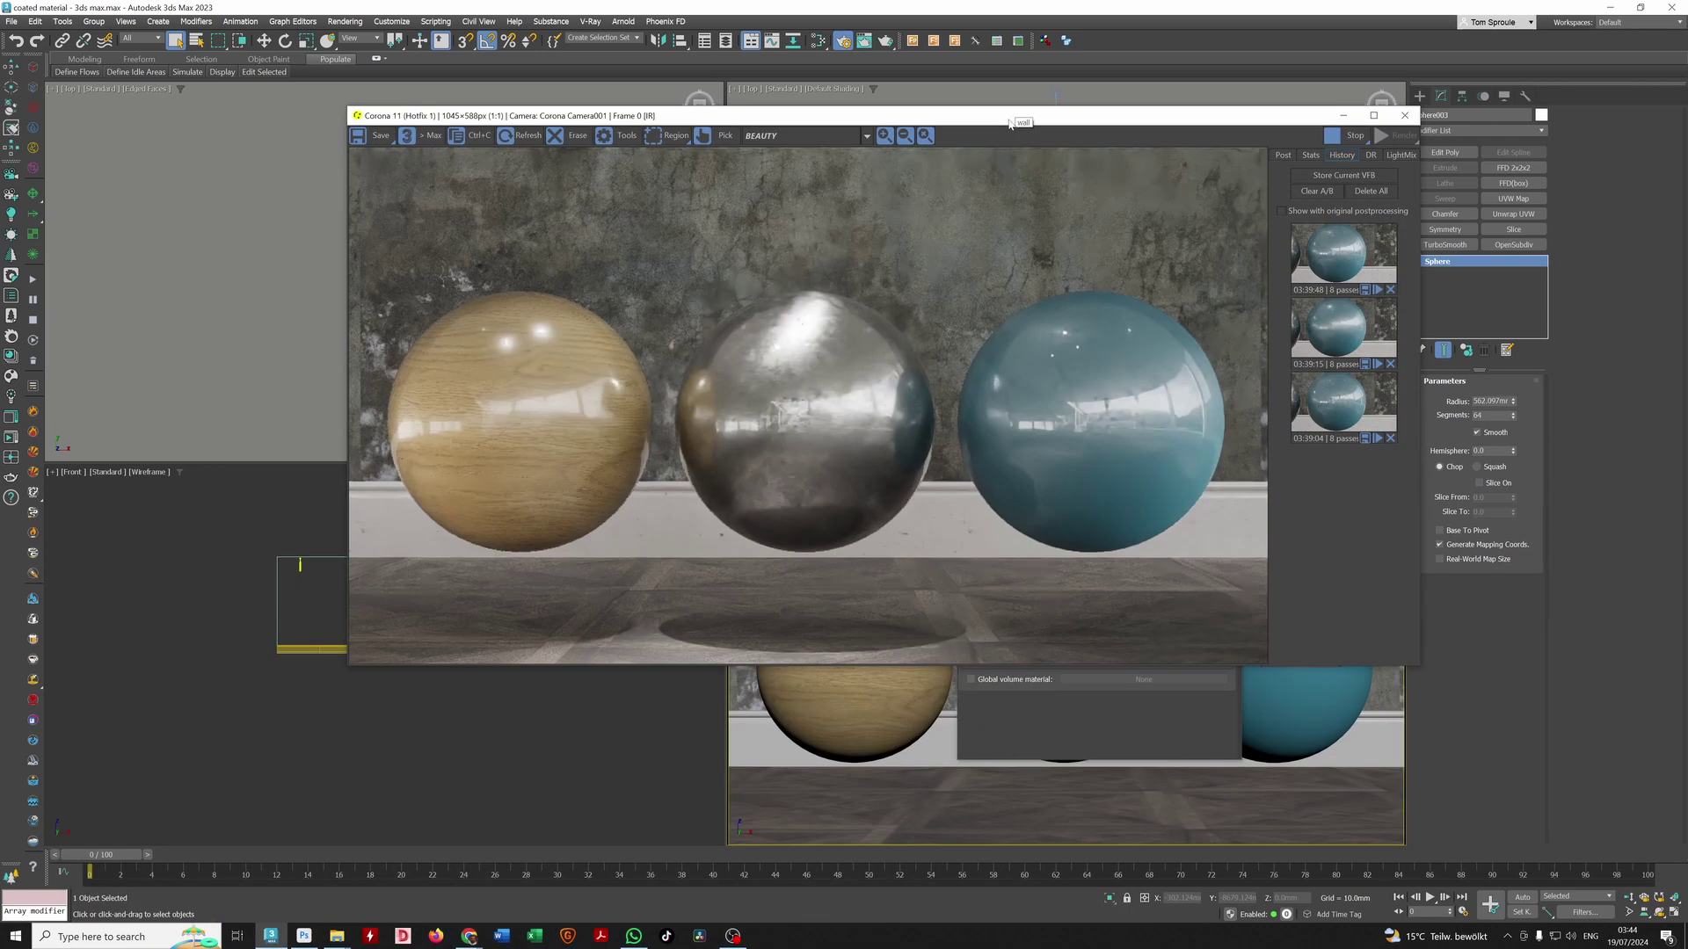